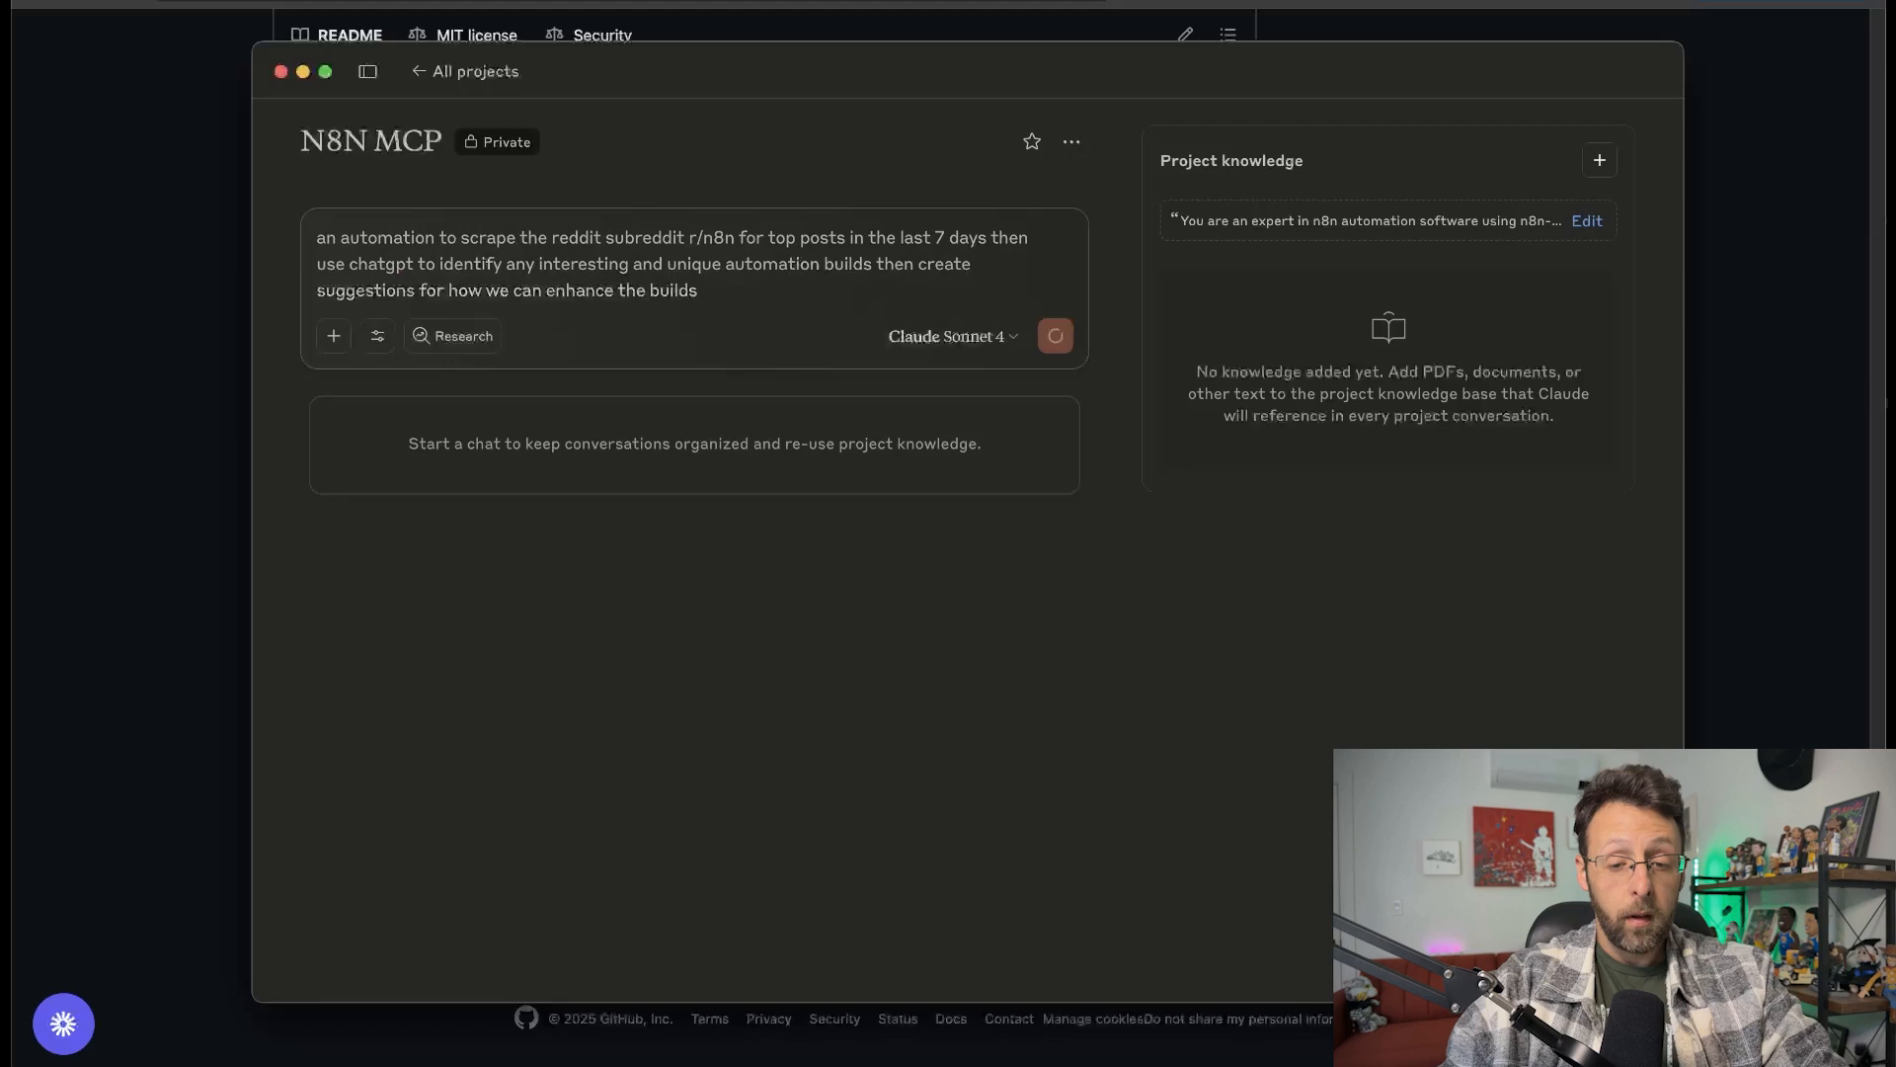
Send the prompt requesting an automation that scrapes r/n8n's top posts from the last 7 days and suggests build enhancements with ChatGPT.
{"action": "key", "text": "Return"}
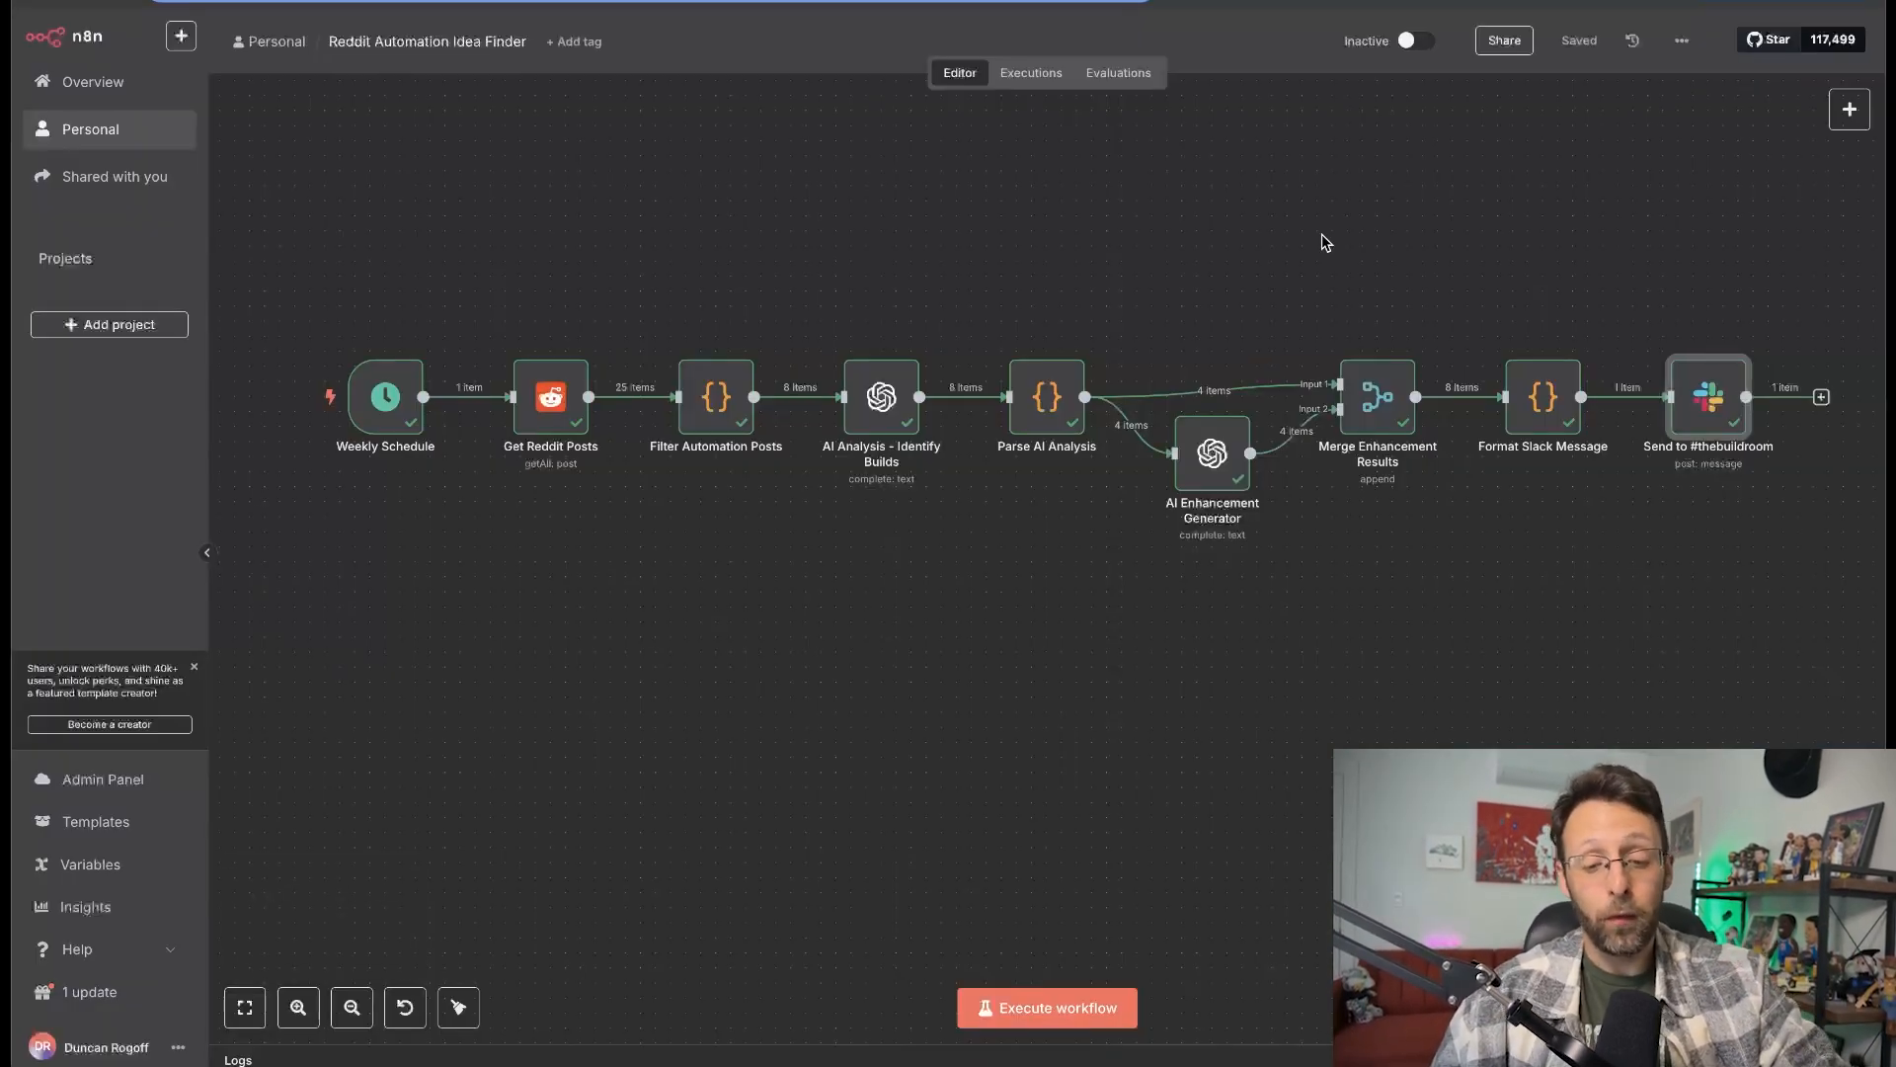
Switch to Slack and review the Reddit automation scanner results posted in the thebuildroom channel.
{"action": "key", "text": "super+Tab"}
{"action": "key", "text": "super+Tab"}
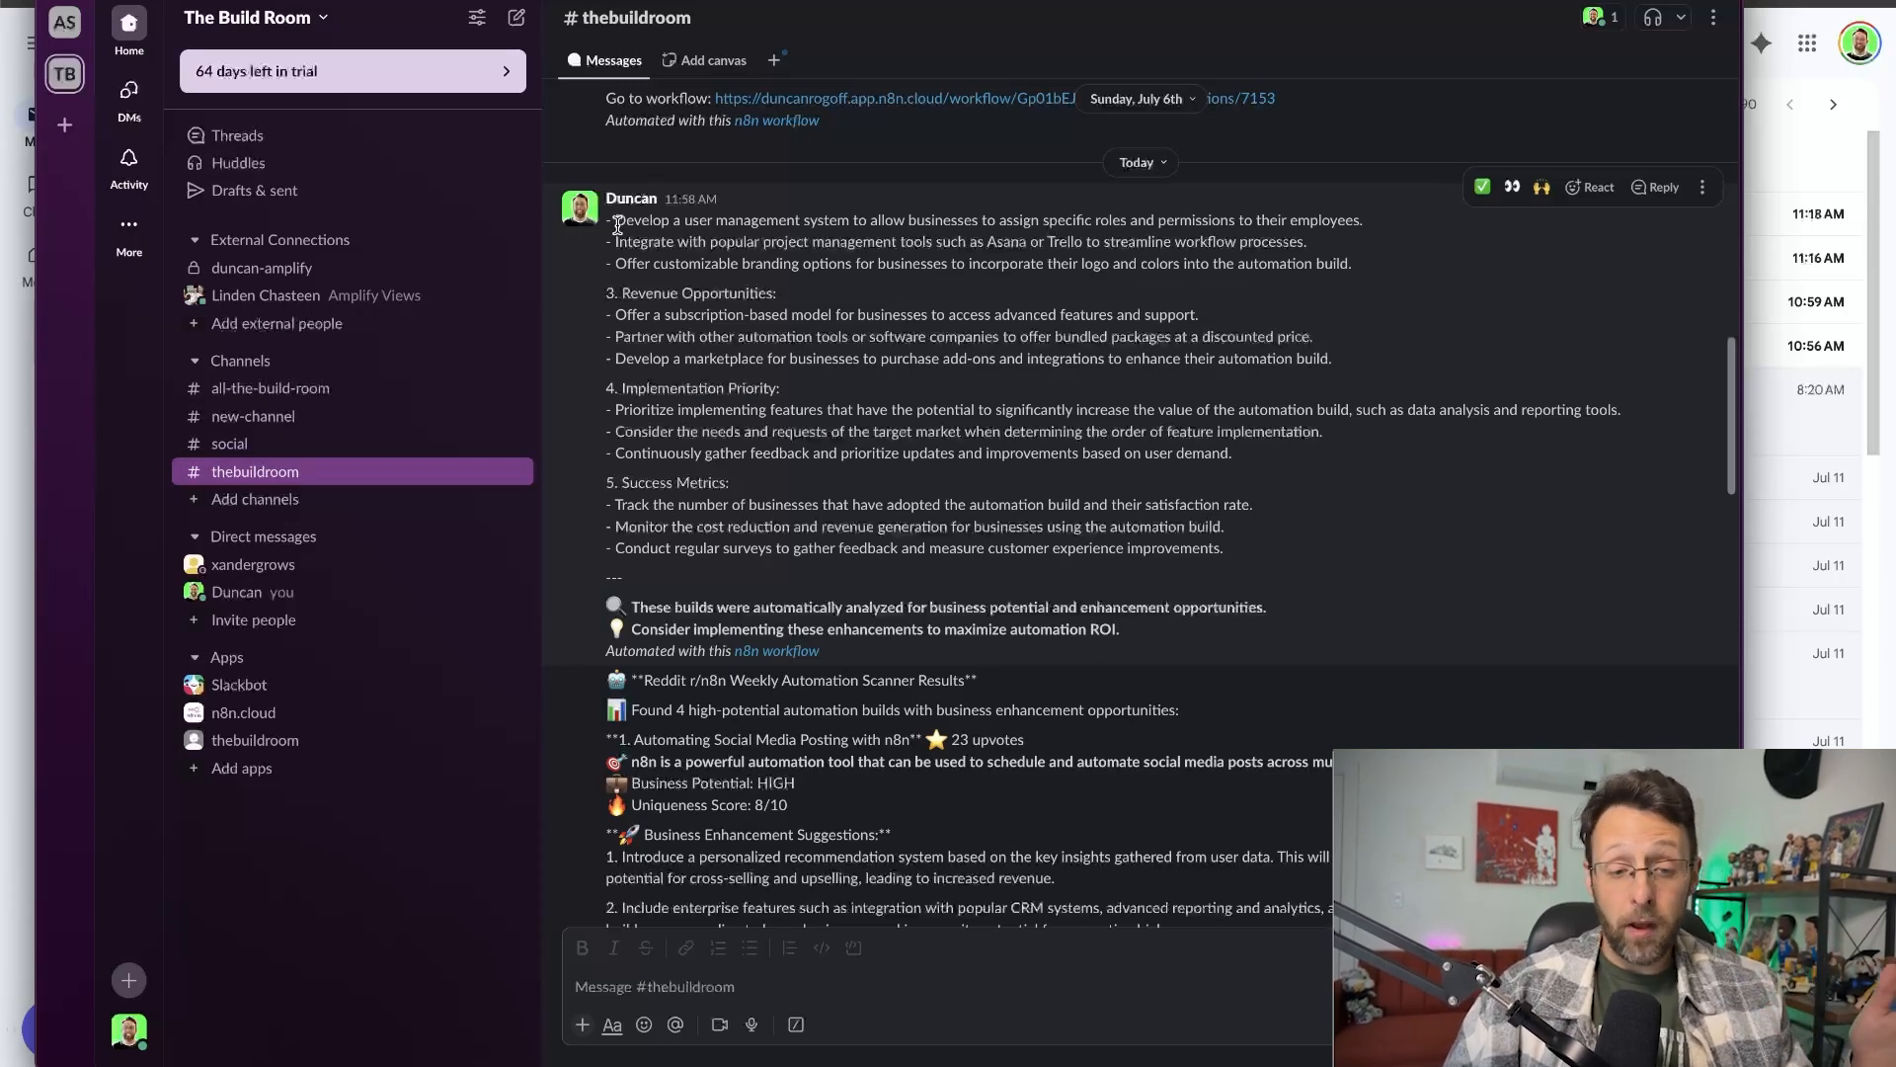
{"action": "left_click_drag", "start_coordinate": [618, 225], "coordinate": [1177, 222]}
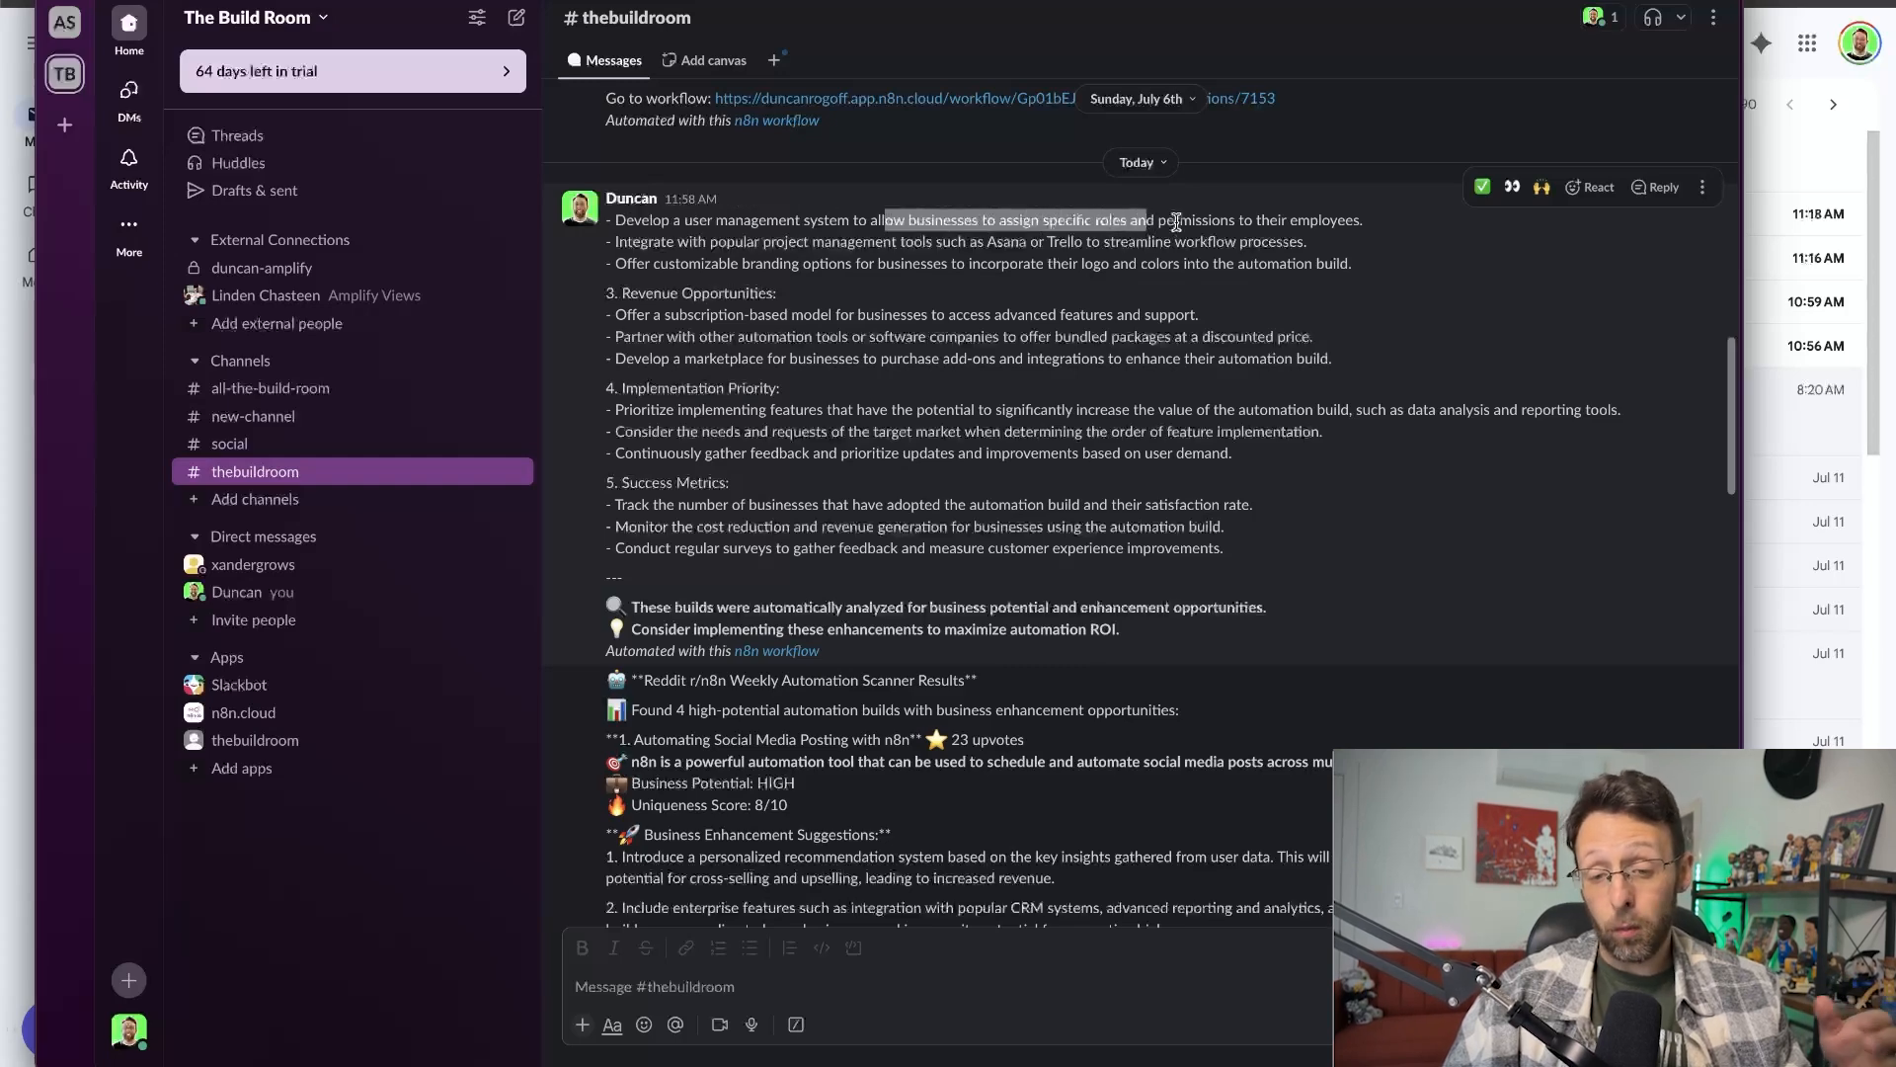
{"action": "double_click", "coordinate": [632, 315]}
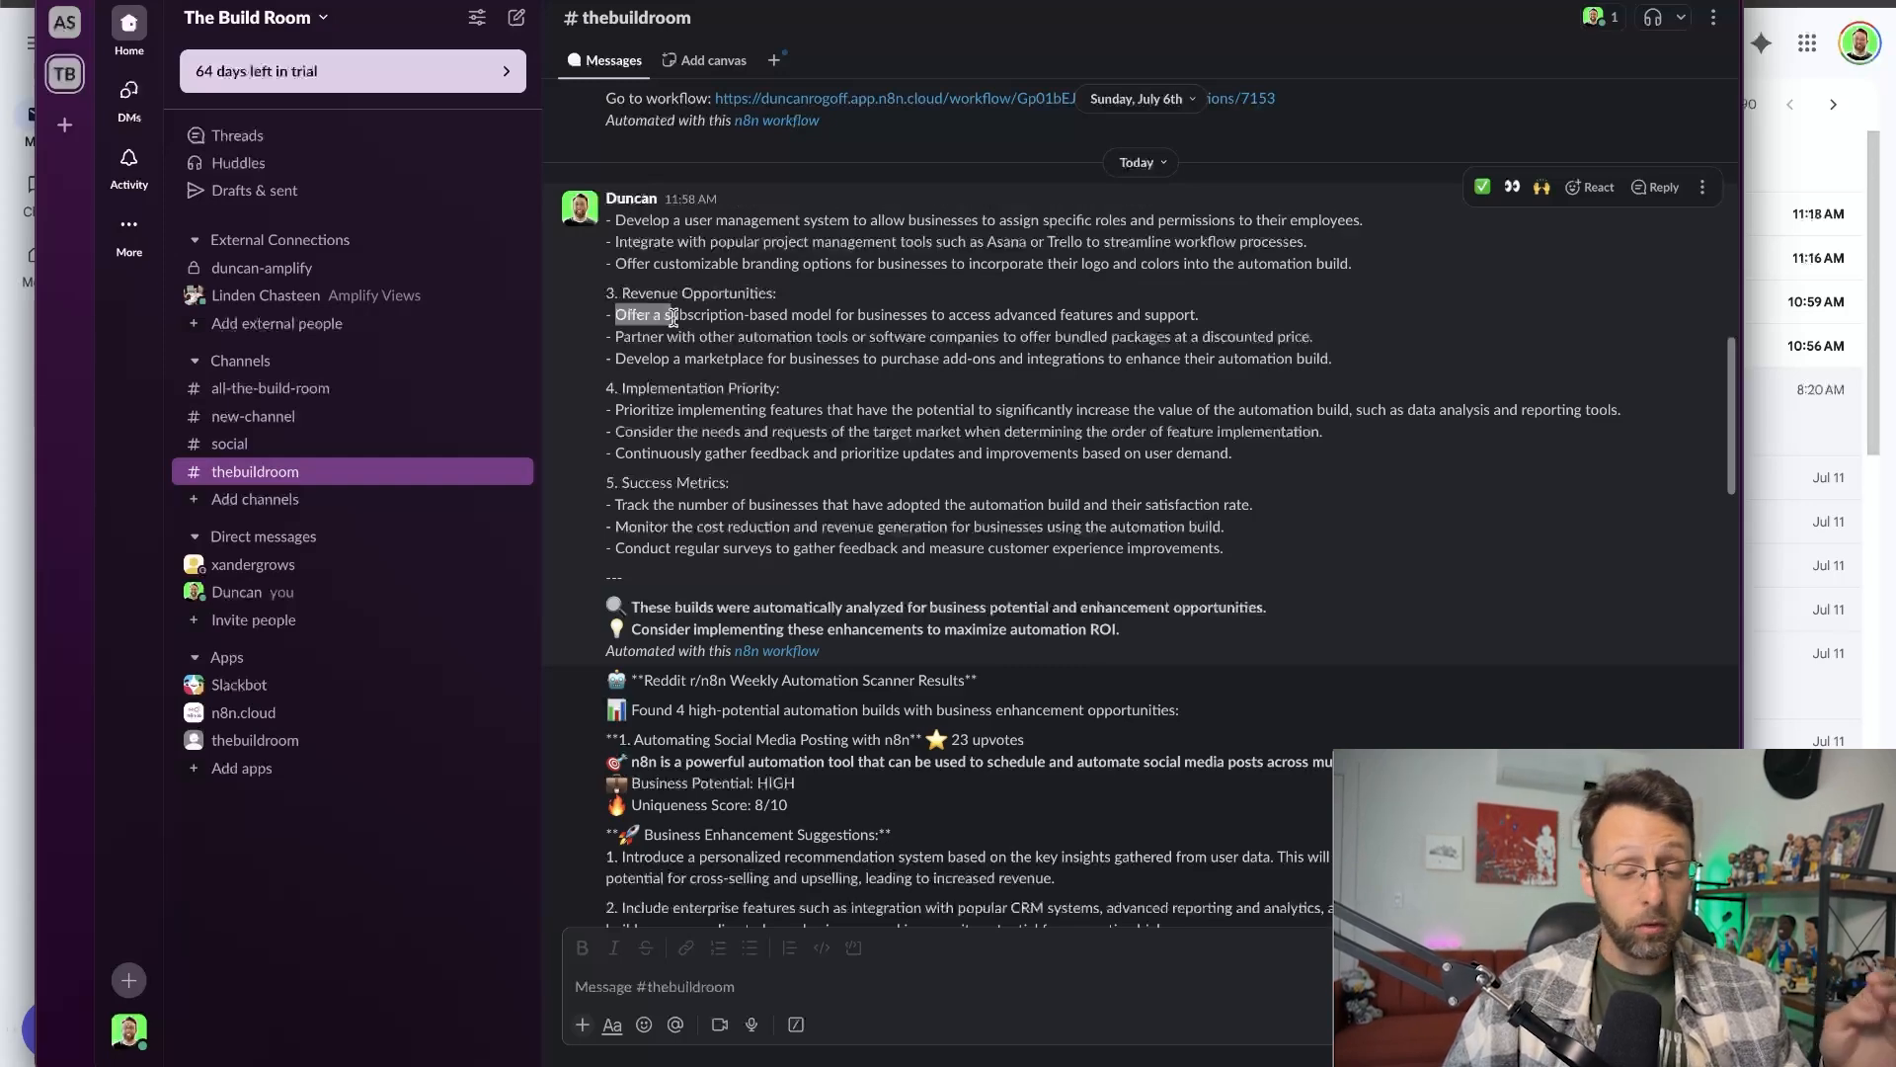
{"action": "scroll", "coordinate": [632, 227], "scroll_direction": "down", "scroll_amount": 5}
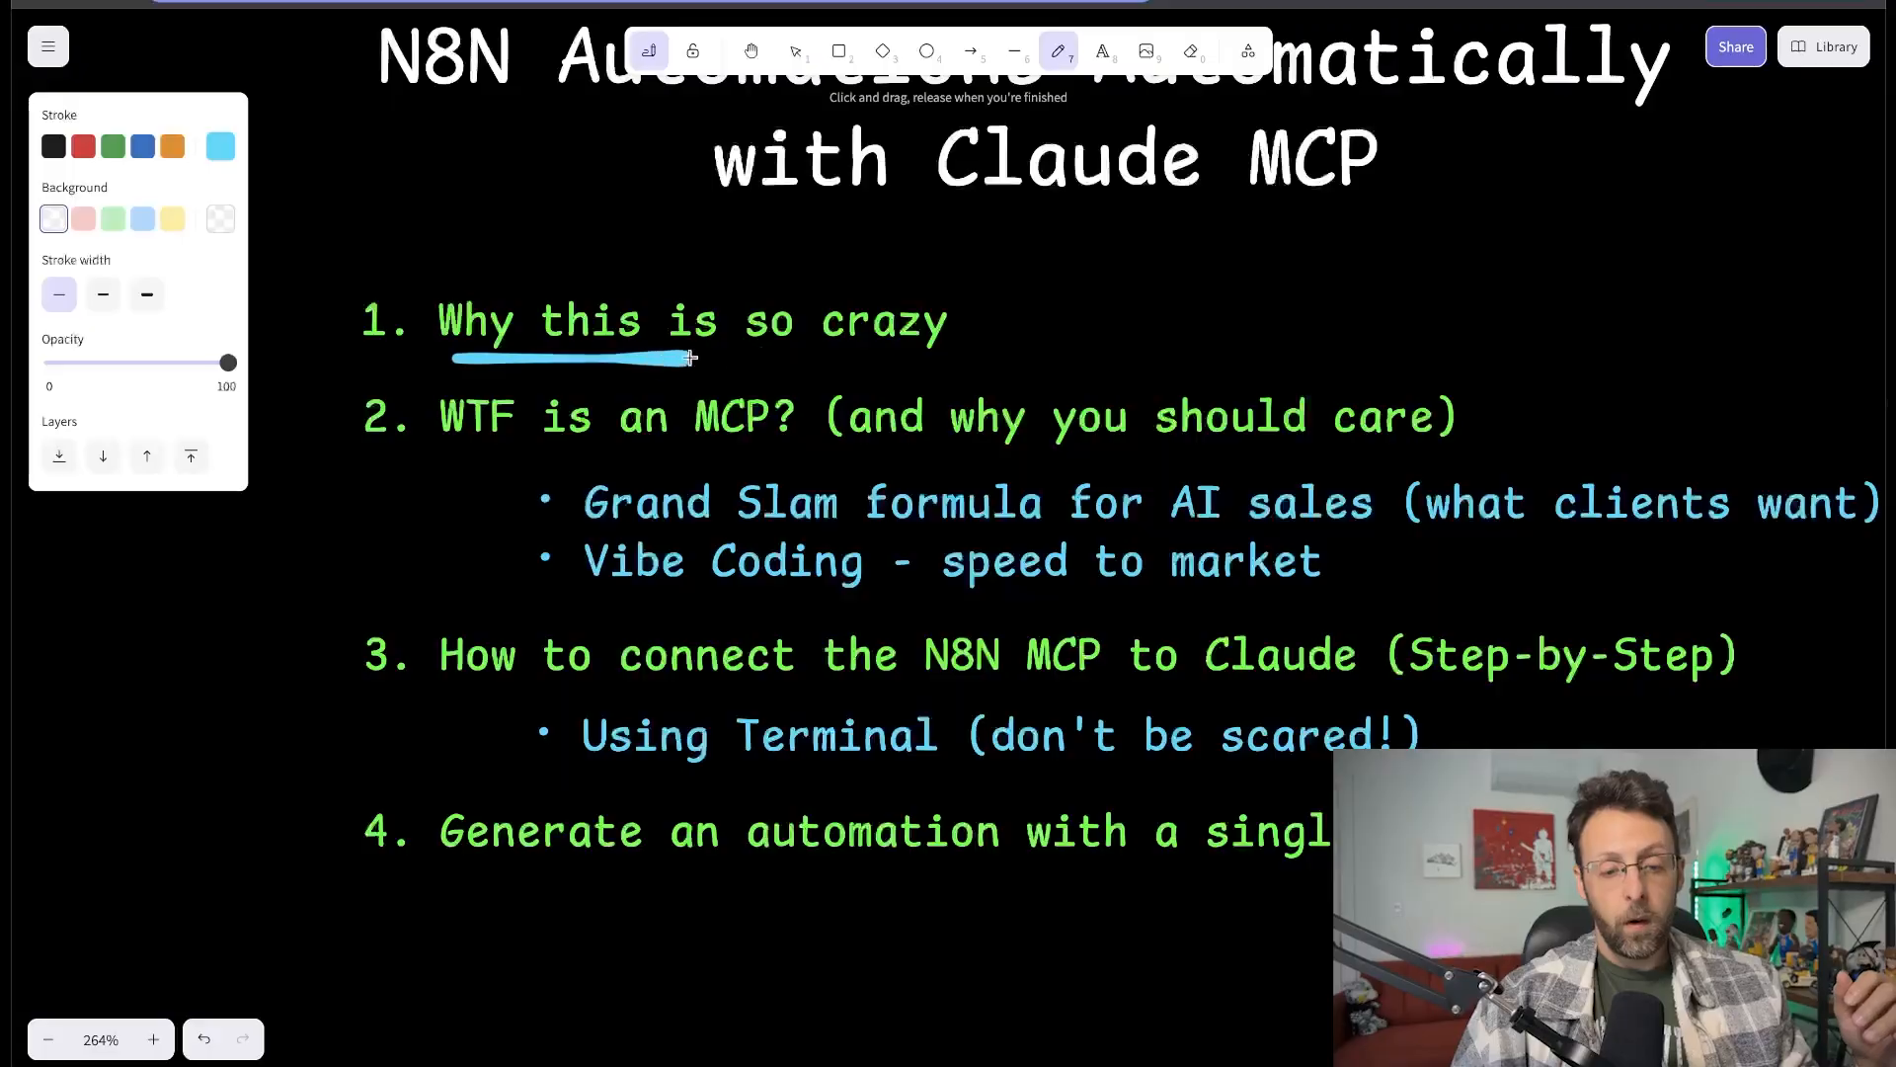
Underline the first agenda item, "Why this is so crazy", with a blue freehand stroke.
{"action": "left_click_drag", "start_coordinate": [689, 357], "coordinate": [856, 354]}
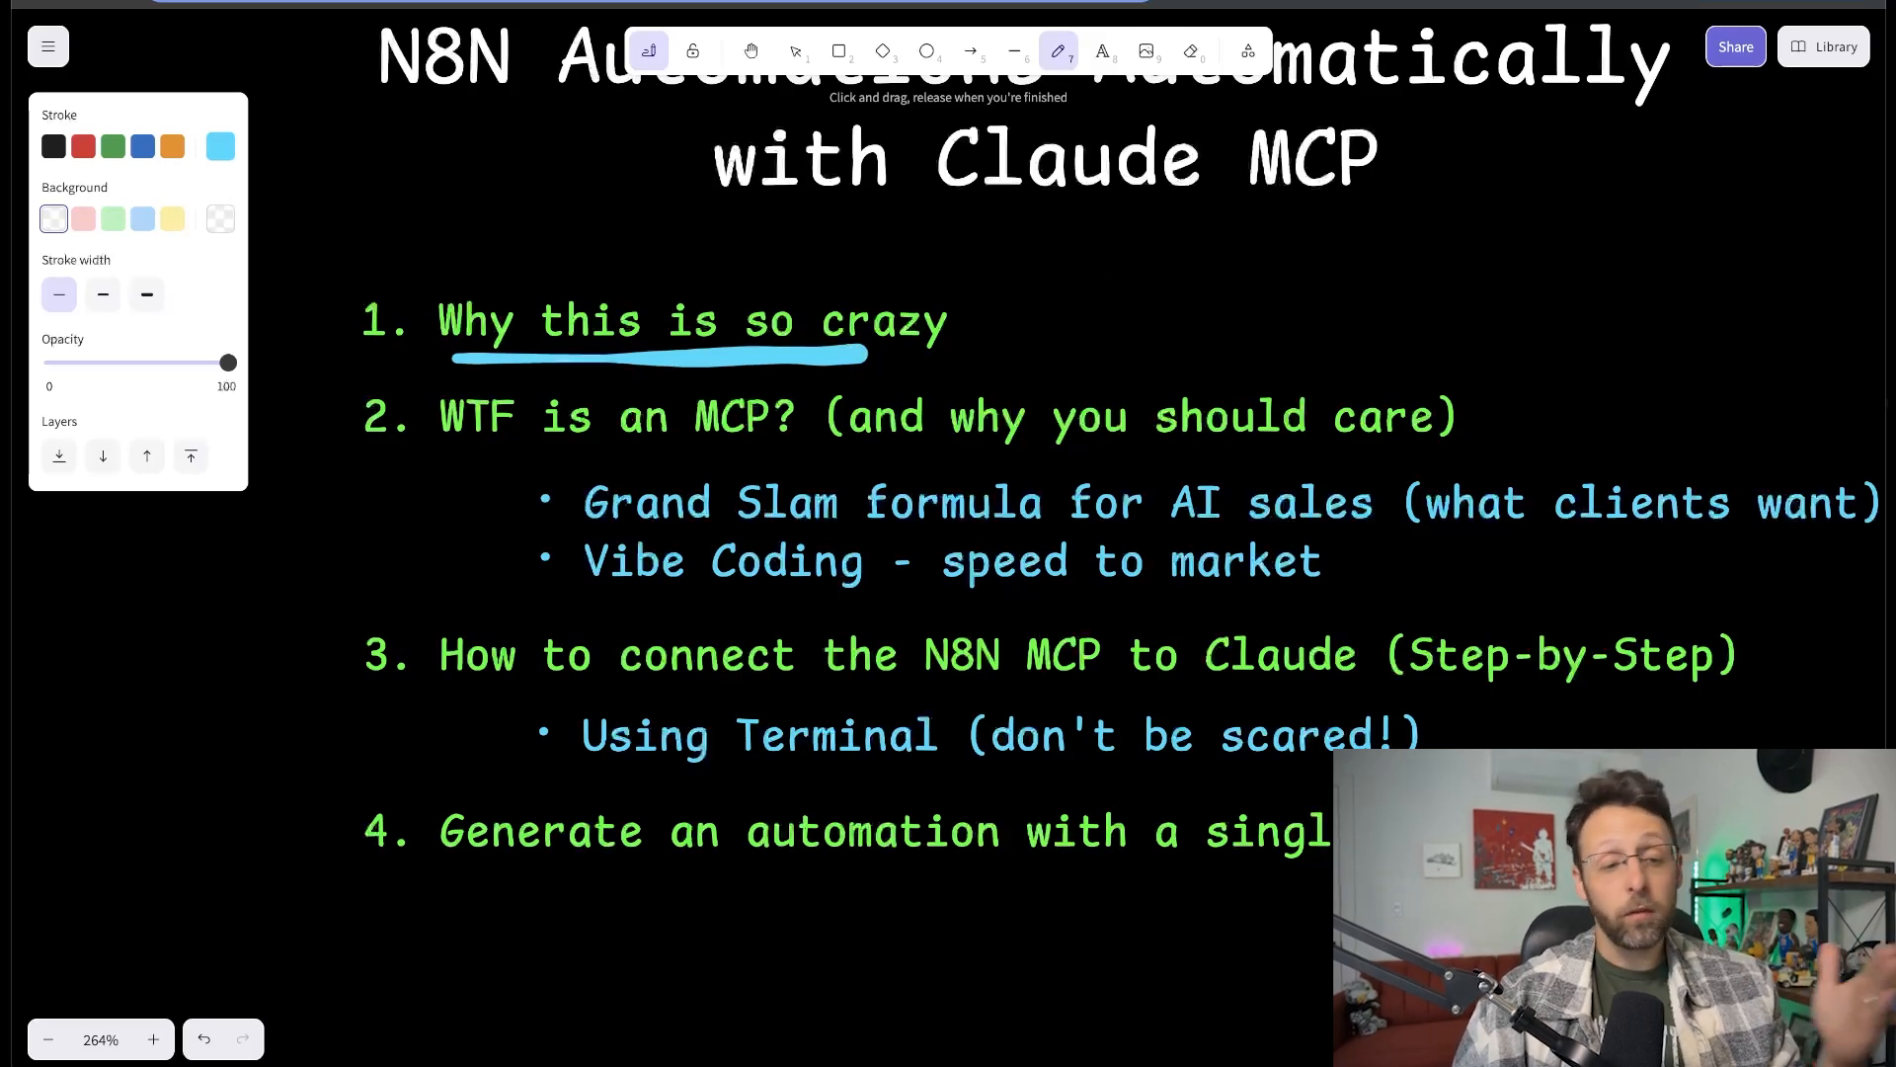
Examine the Cold Email Outreach workflow in n8n, switching between it and the Excalidraw agenda.
{"action": "left_click", "coordinate": [381, 1]}
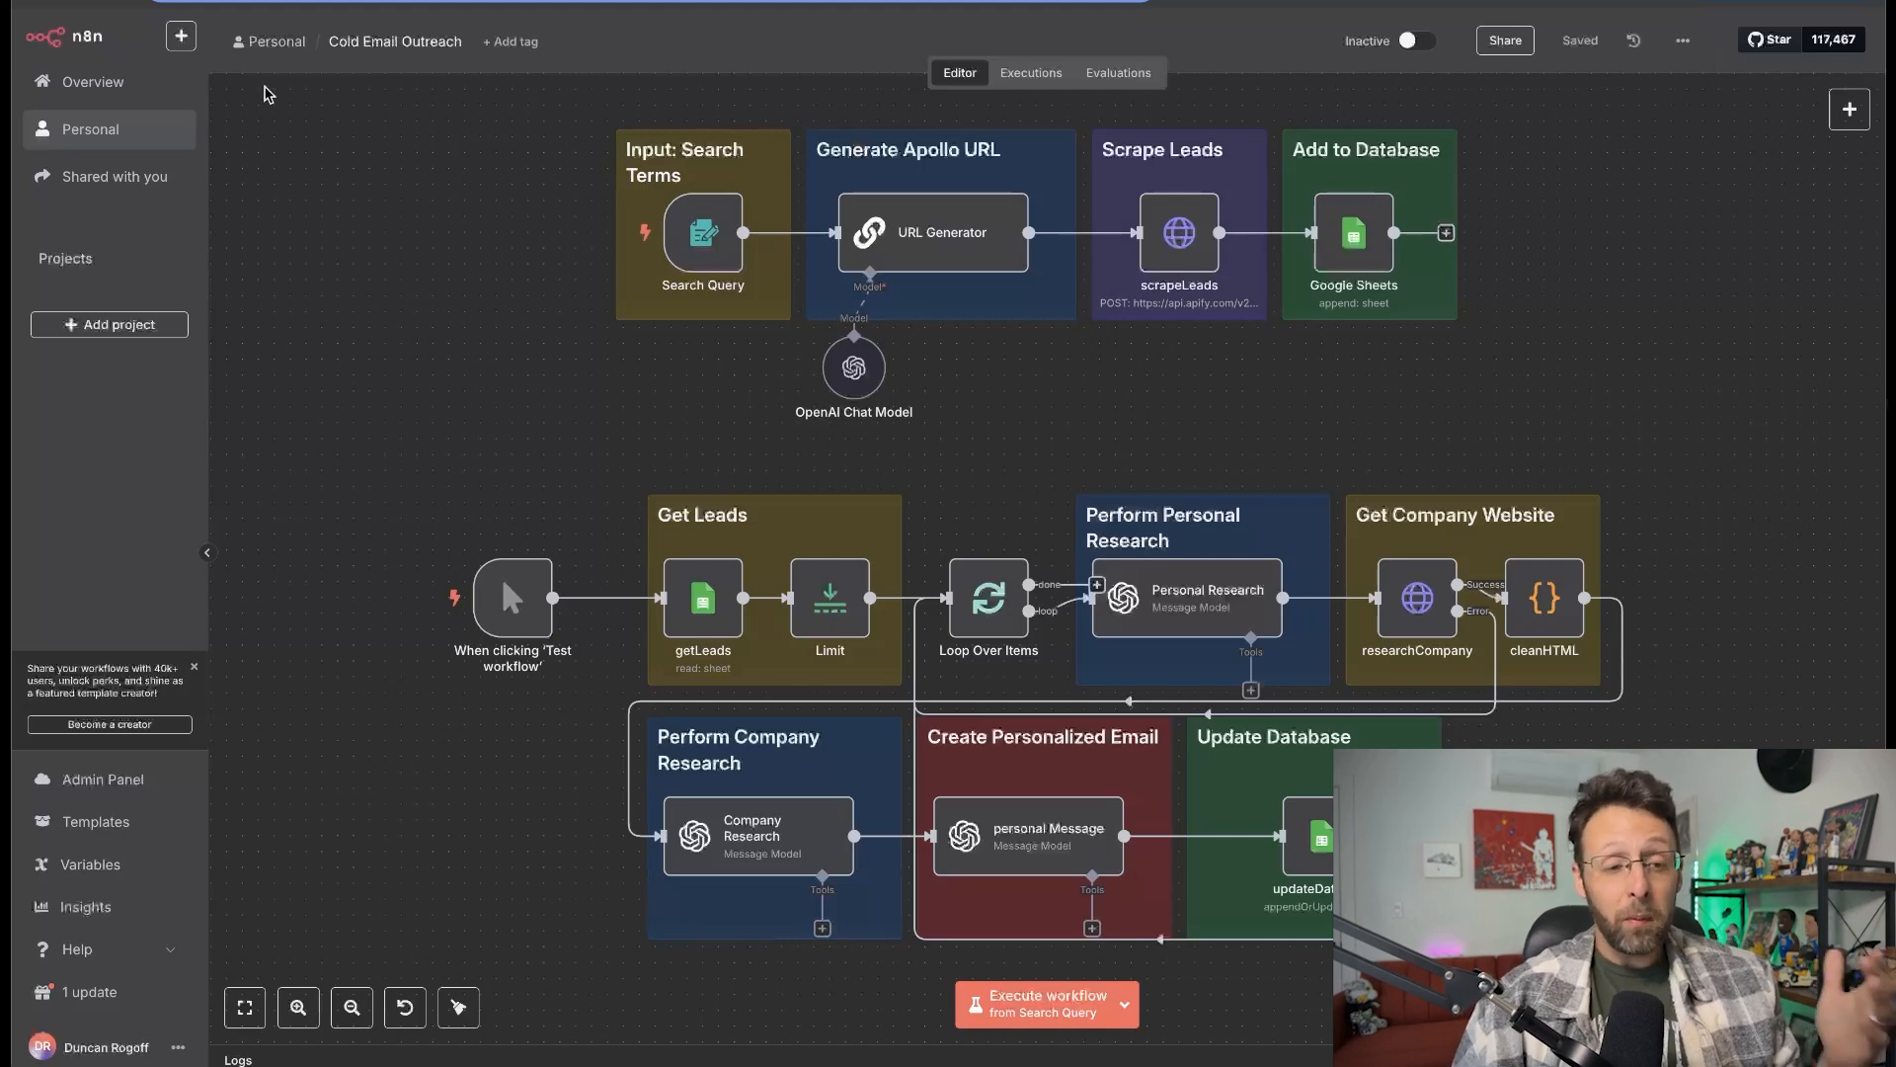
{"action": "left_click", "coordinate": [168, 1]}
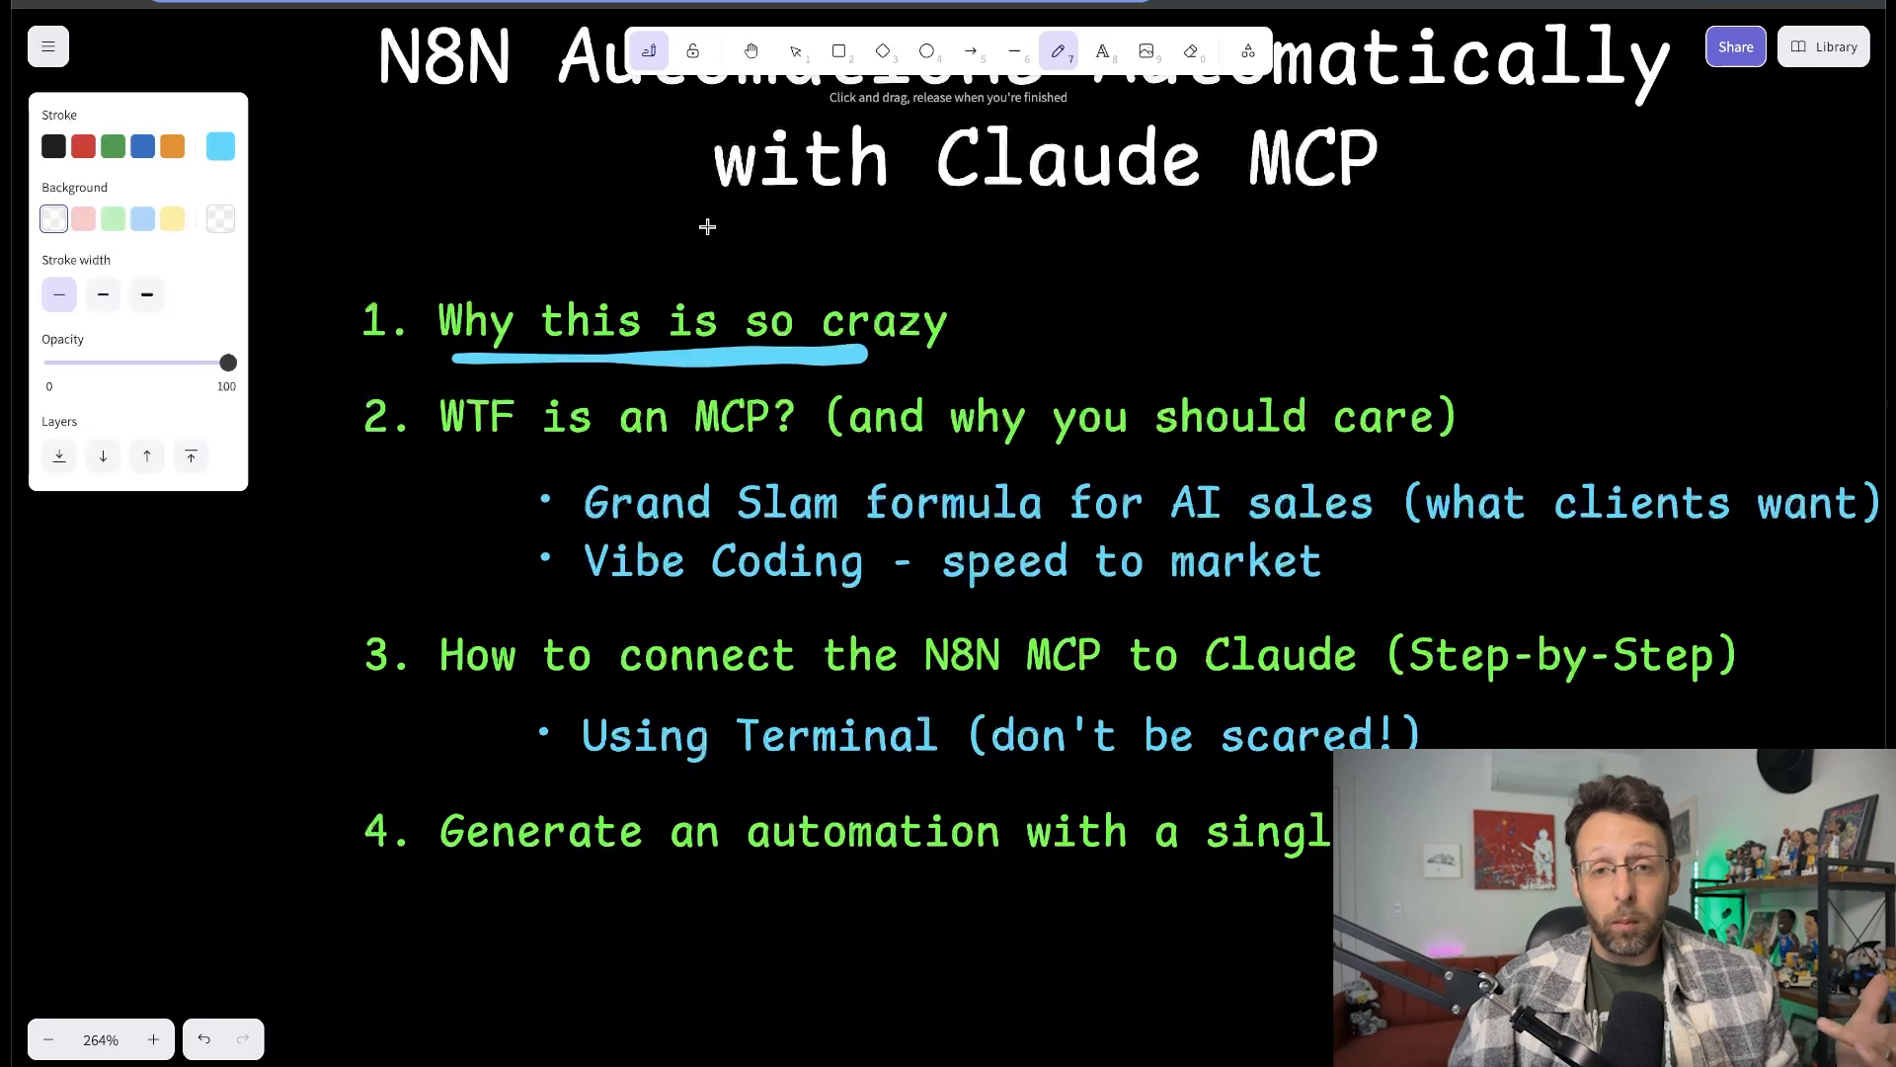
{"action": "left_click", "coordinate": [415, 1]}
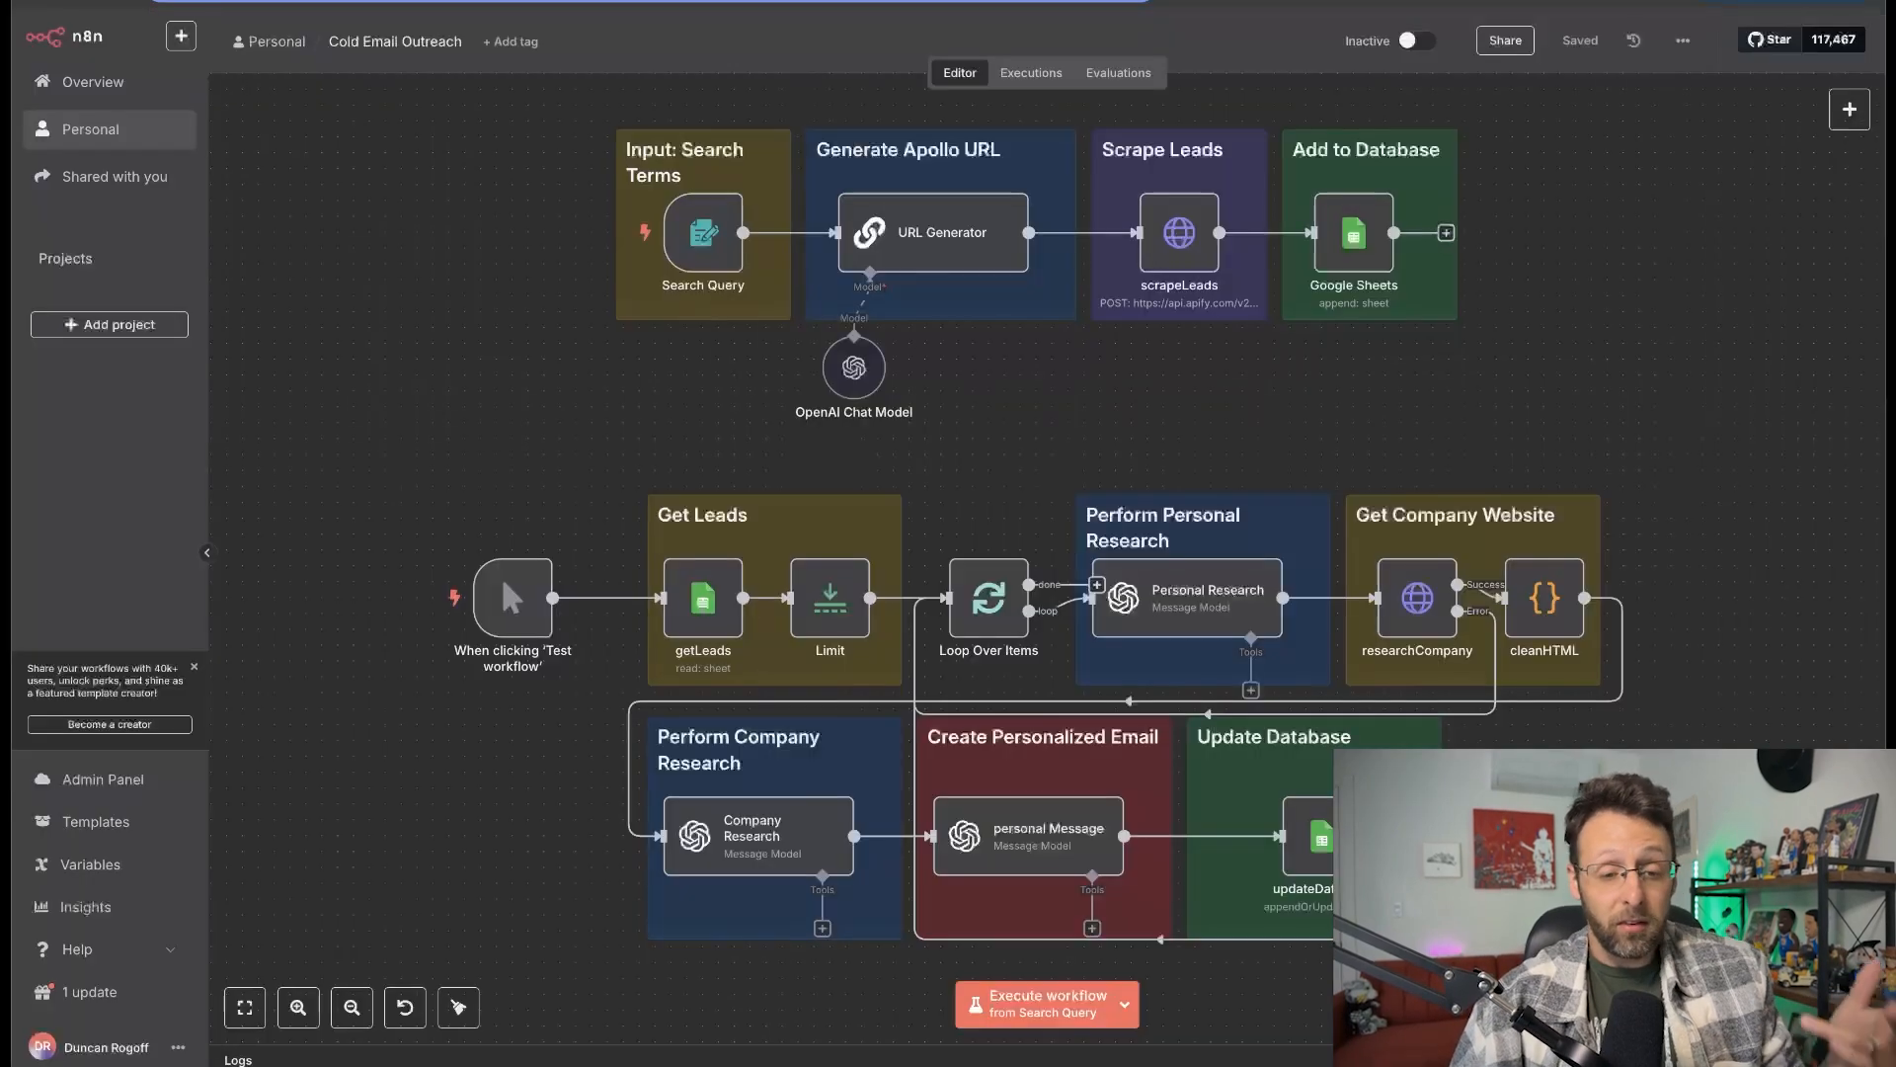
{"action": "scroll", "coordinate": [415, 316], "scroll_direction": "down", "scroll_amount": 3}
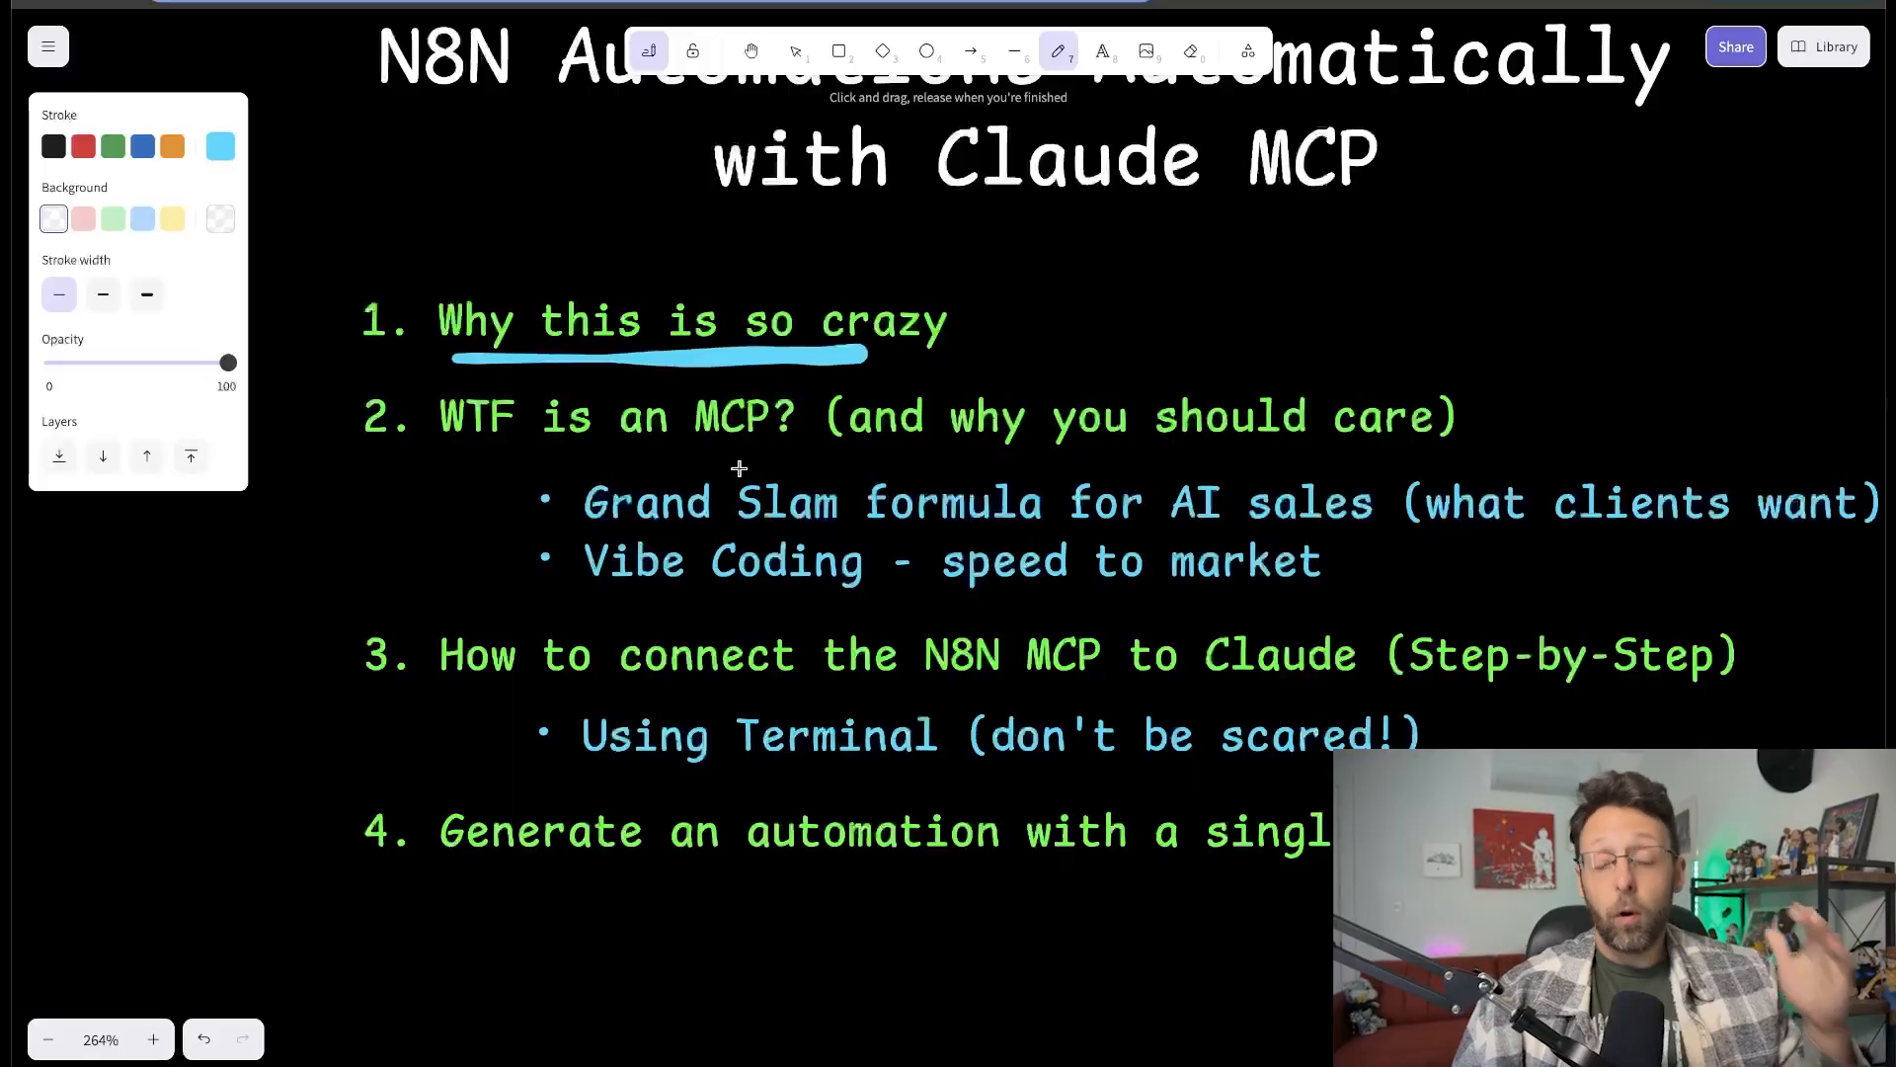
Underline "WTF is an MCP?" in the second agenda item with a blue freehand stroke.
{"action": "left_click_drag", "start_coordinate": [461, 449], "coordinate": [781, 454]}
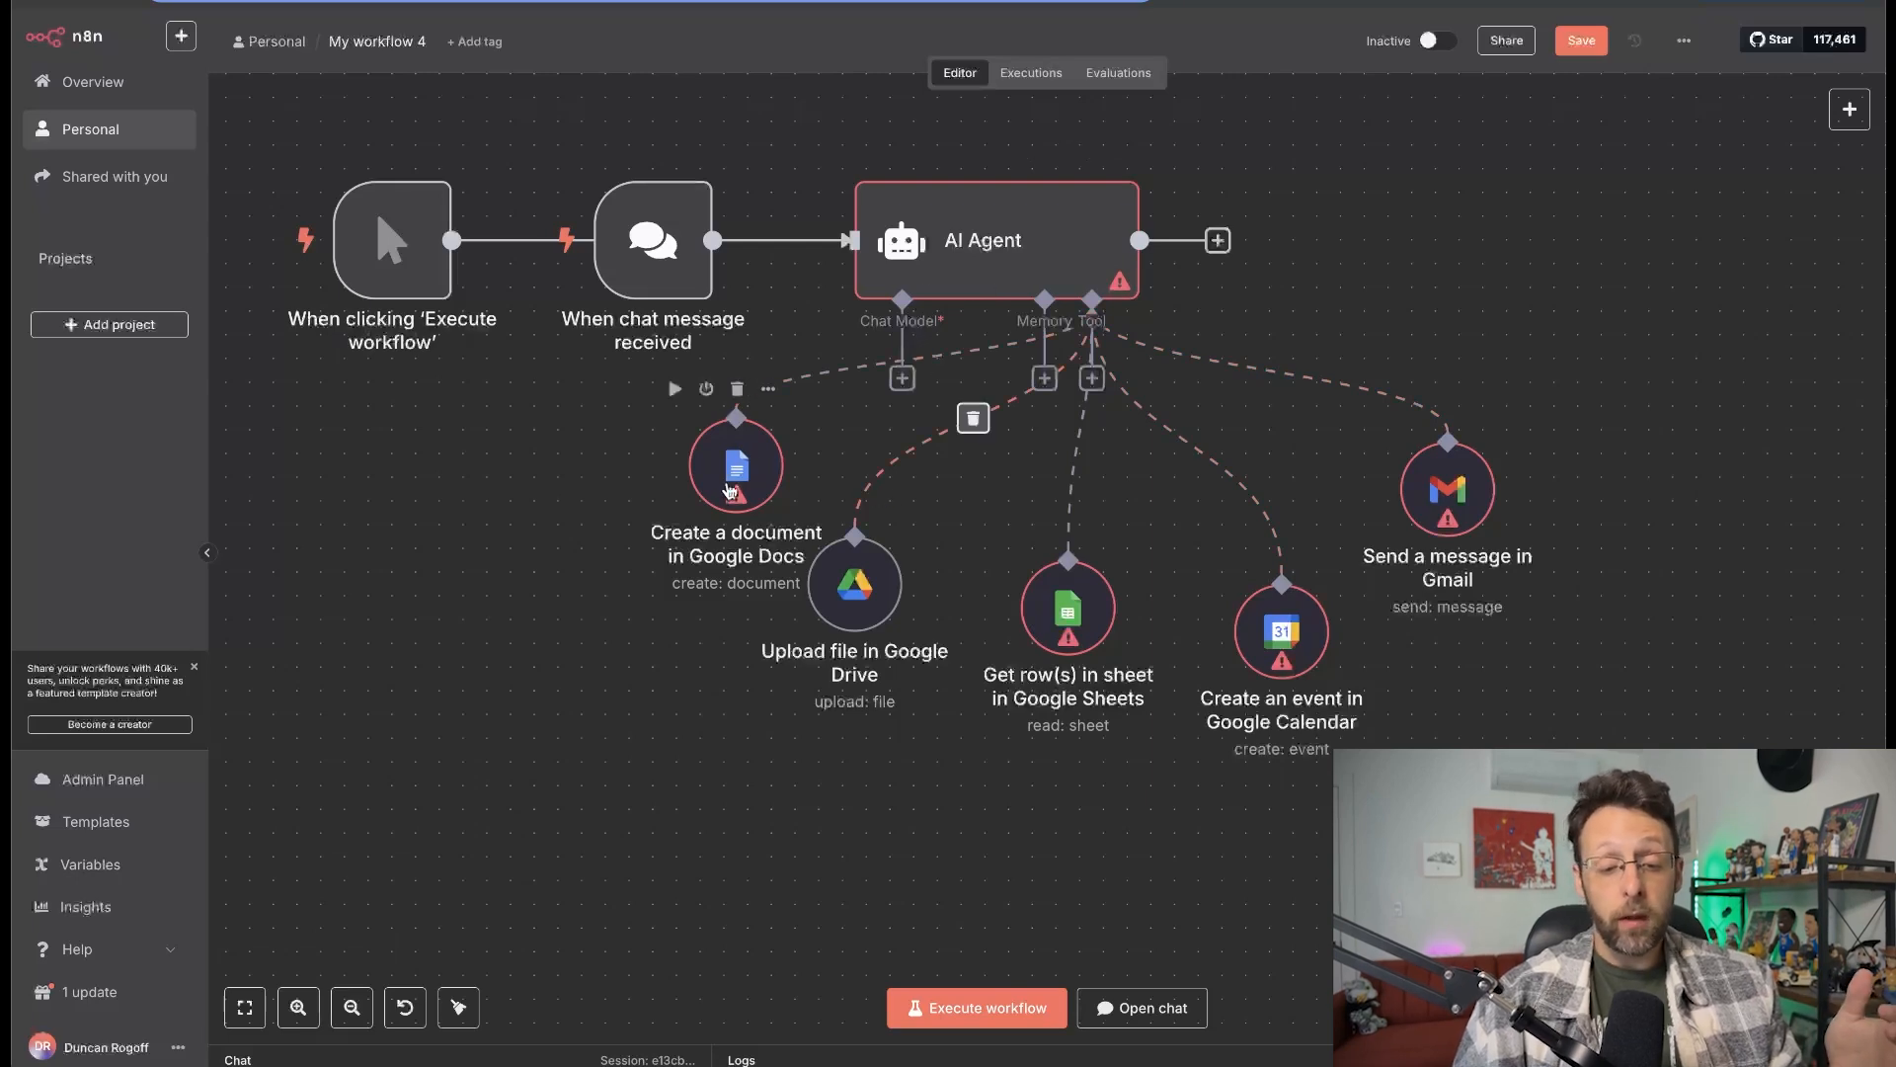
Spread out the Google Docs, Google Drive, Google Sheets and Google Calendar tool nodes beneath the AI Agent.
{"action": "left_click_drag", "start_coordinate": [730, 491], "coordinate": [635, 515]}
{"action": "left_click_drag", "start_coordinate": [850, 589], "coordinate": [803, 613]}
{"action": "left_click_drag", "start_coordinate": [1080, 643], "coordinate": [1057, 643]}
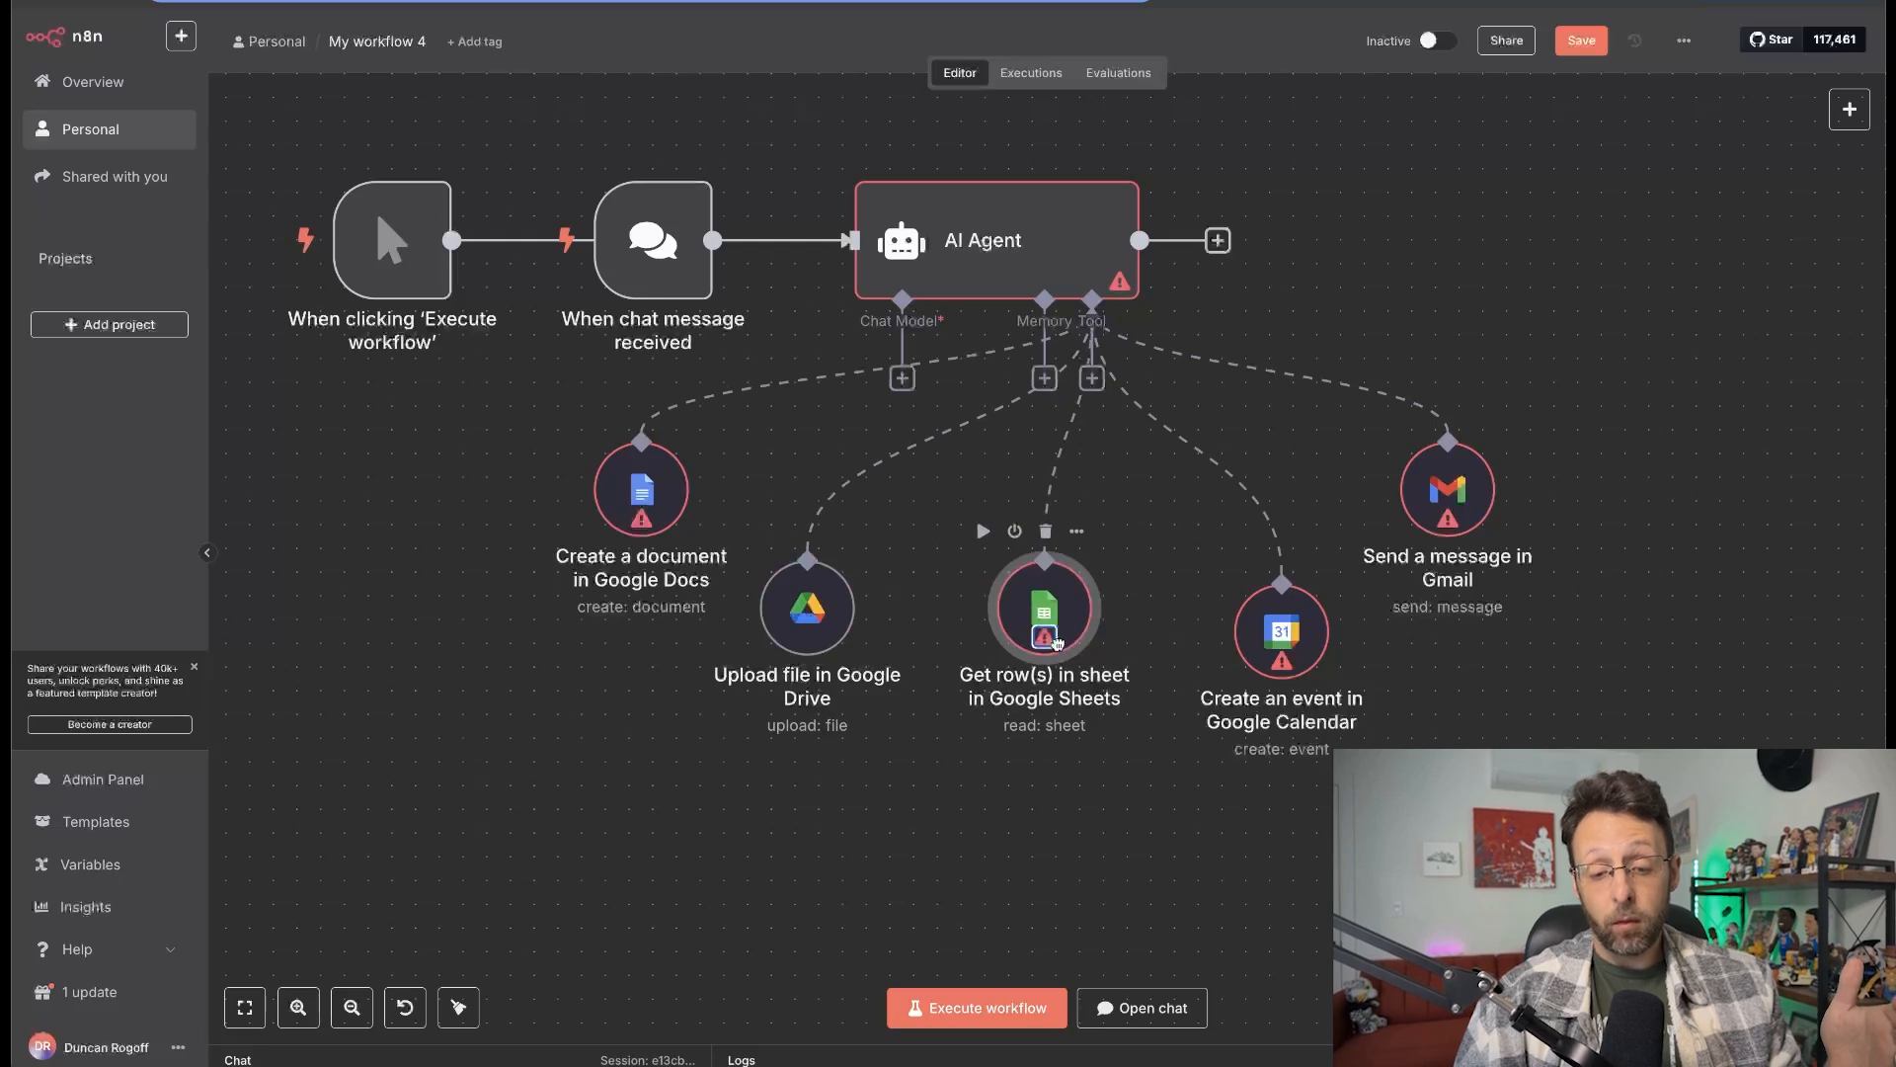
{"action": "left_click_drag", "start_coordinate": [1284, 626], "coordinate": [1309, 626]}
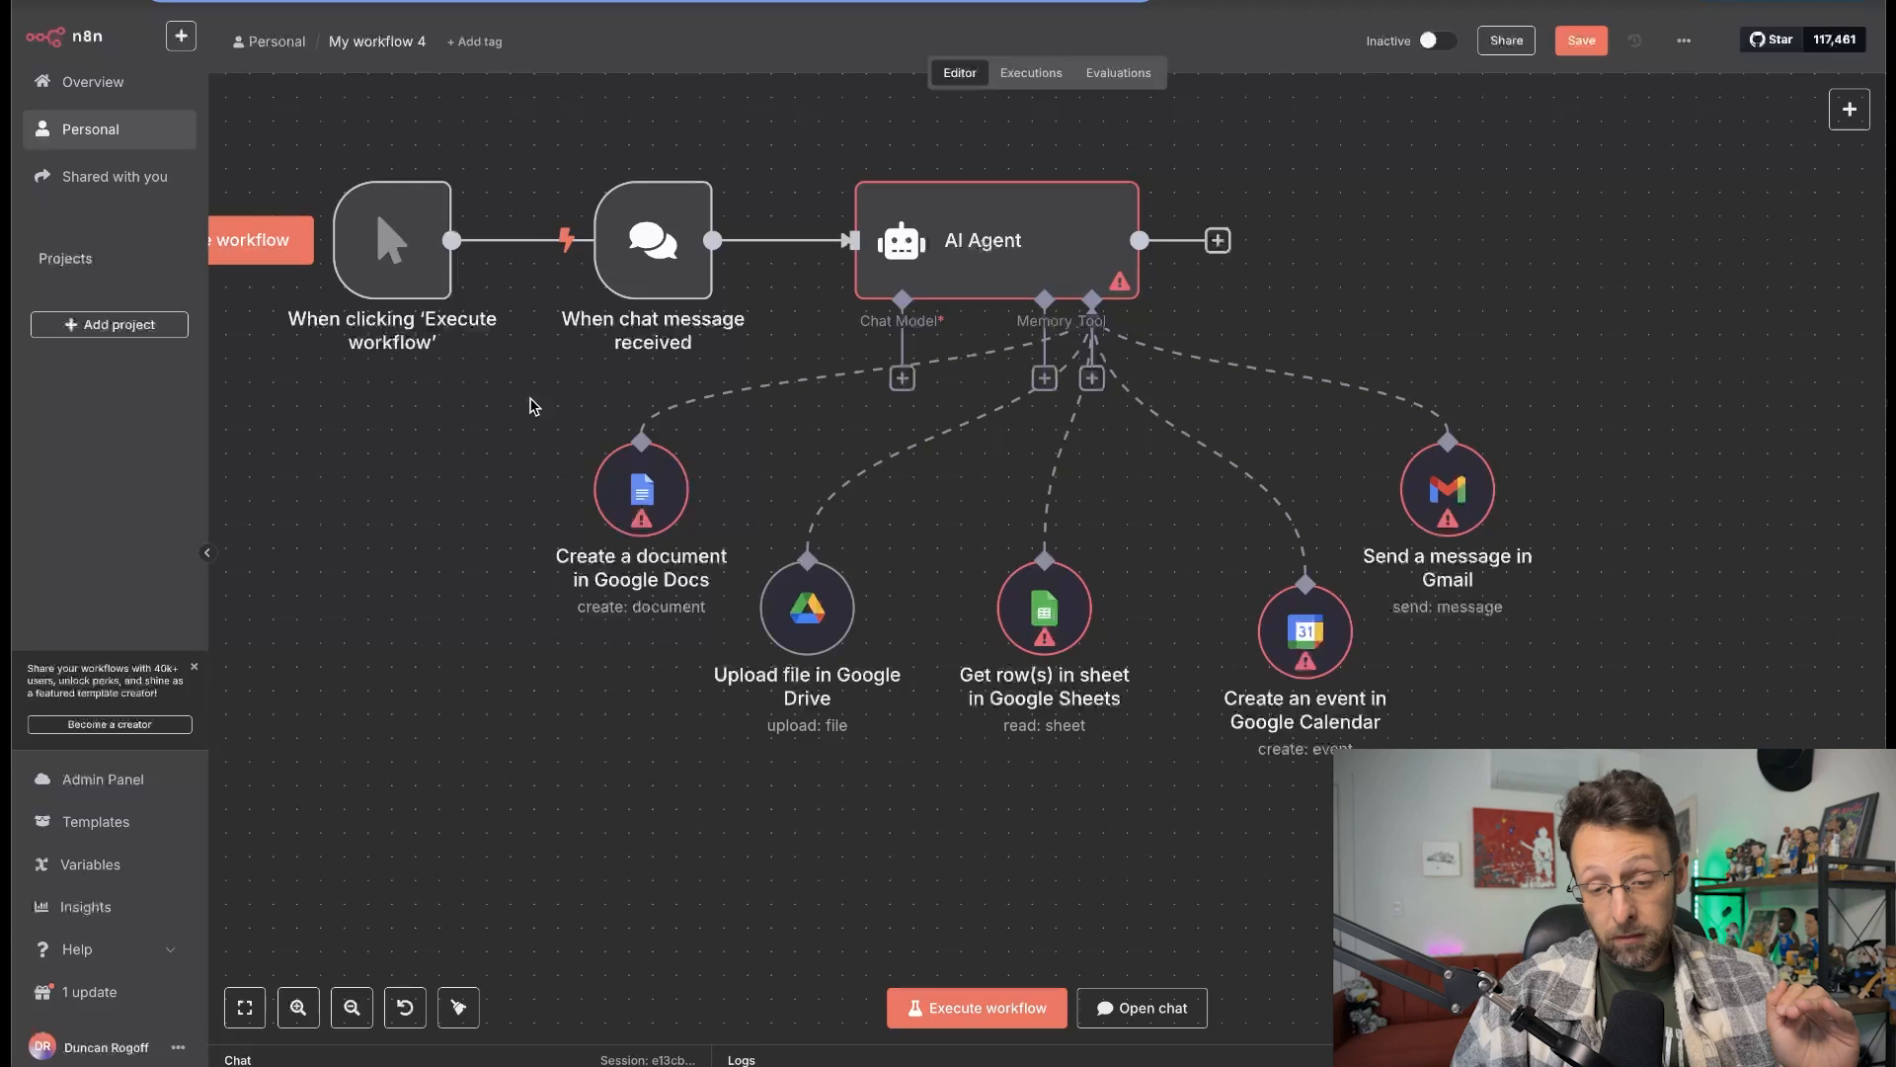
Delete the five Google Docs, Drive, Sheets, Calendar and Gmail tool nodes below the AI Agent.
{"action": "left_click_drag", "start_coordinate": [529, 406], "coordinate": [1721, 743]}
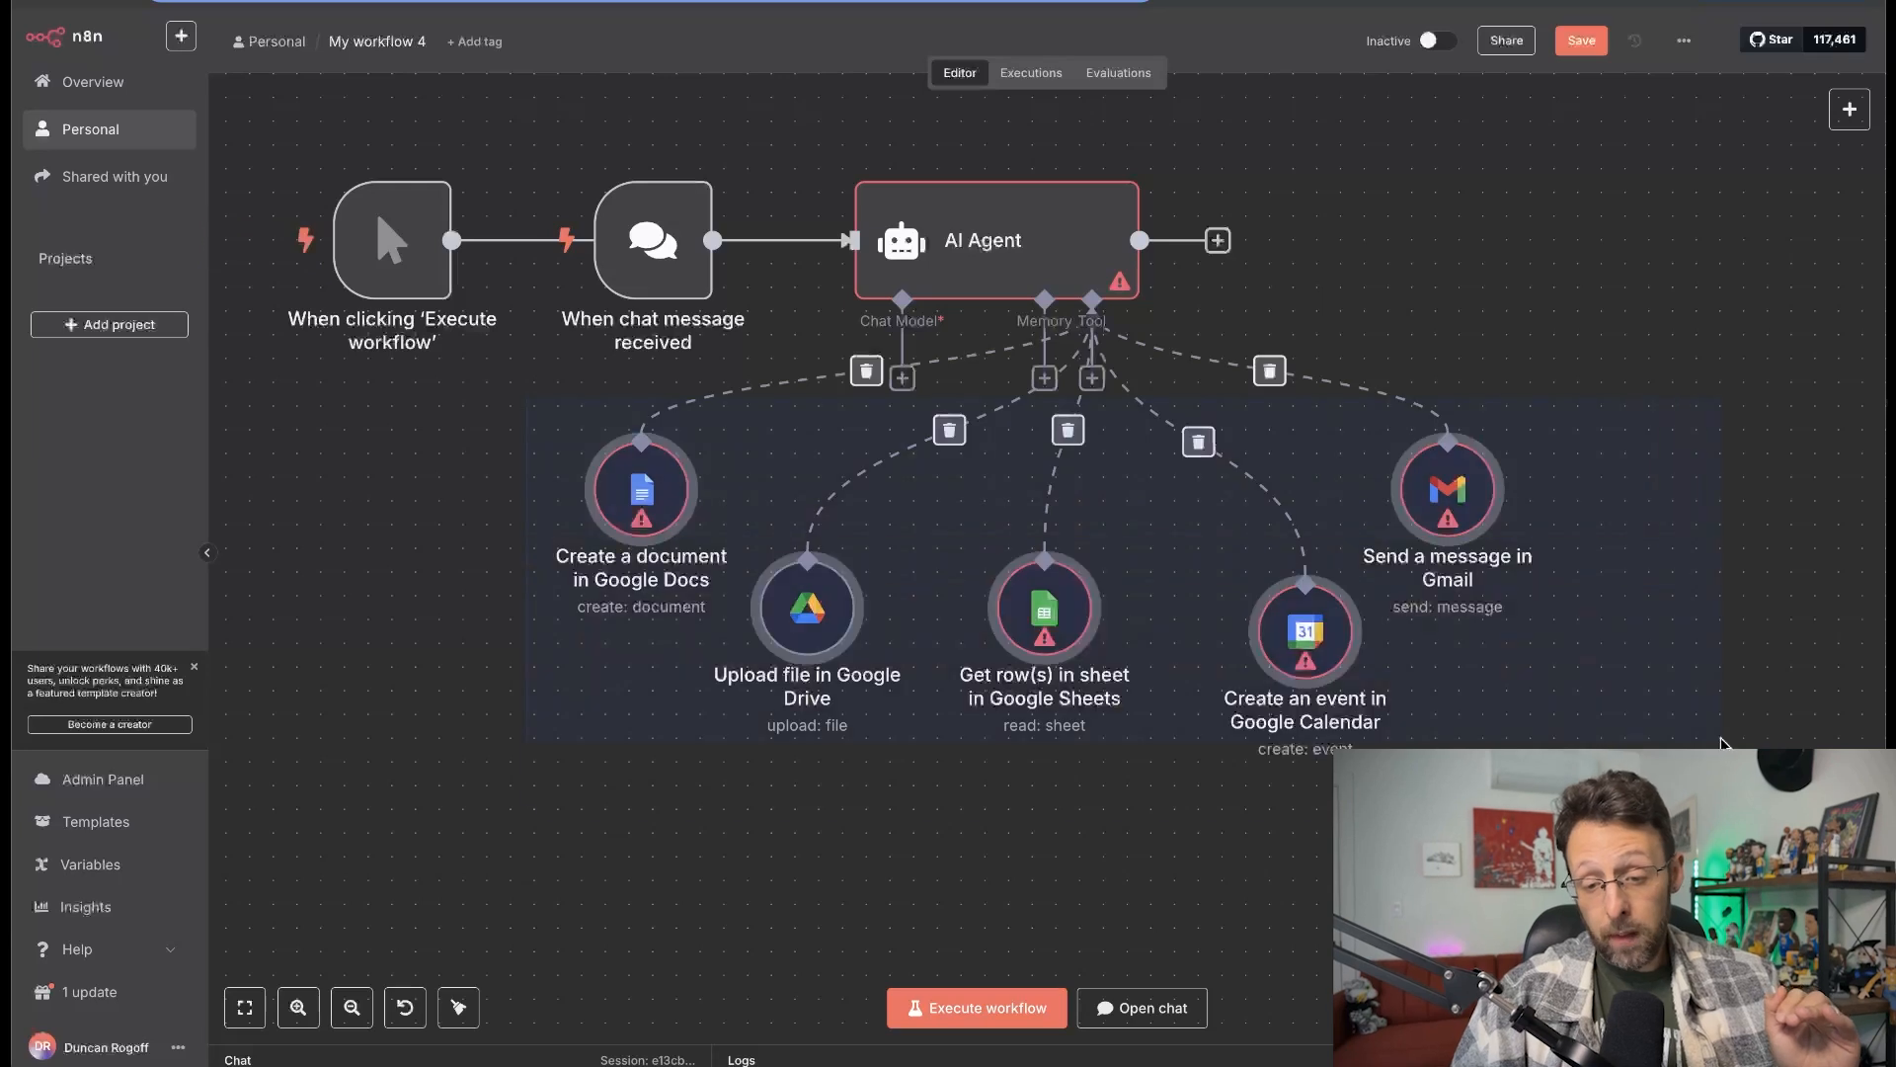
{"action": "key", "text": "Delete"}
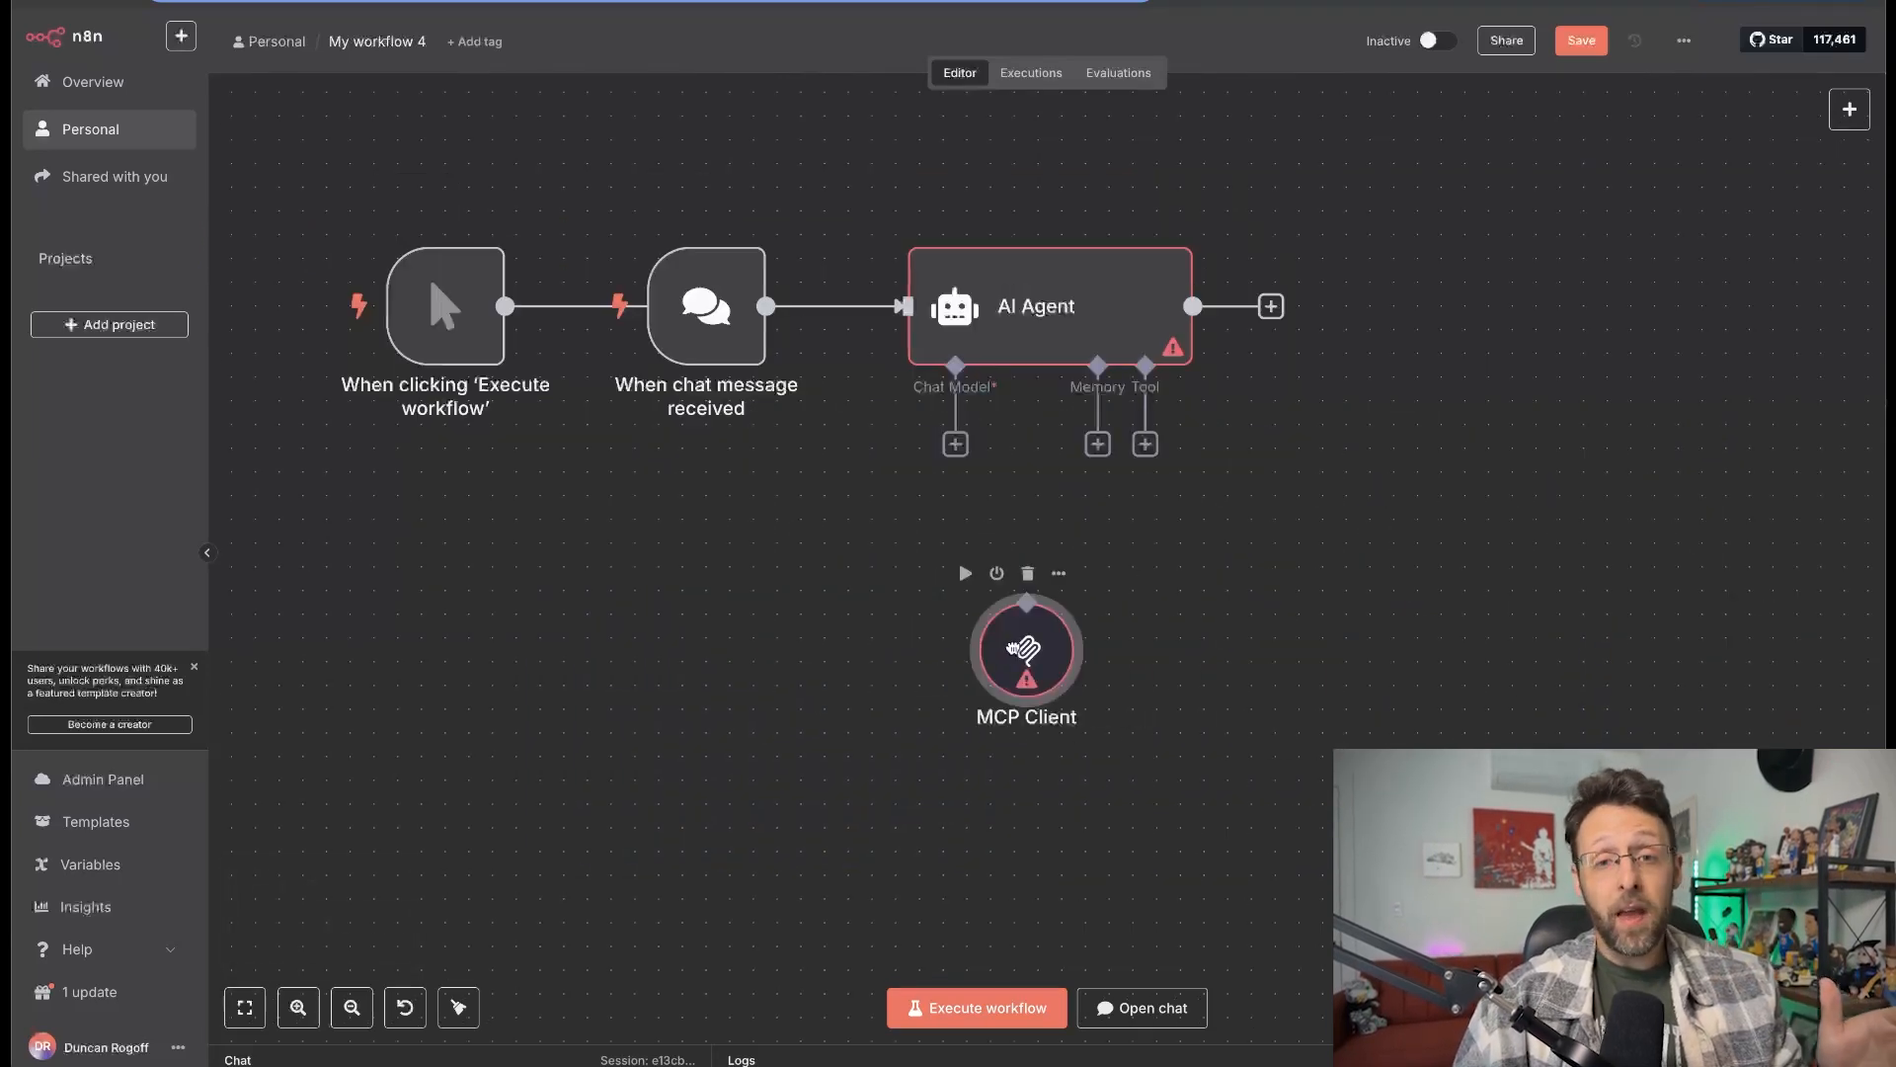
Connect the MCP Client node to the AI Agent's Tool input and align it directly beneath that connector.
{"action": "left_click_drag", "start_coordinate": [1032, 643], "coordinate": [1165, 625]}
{"action": "left_click_drag", "start_coordinate": [1148, 450], "coordinate": [1165, 624]}
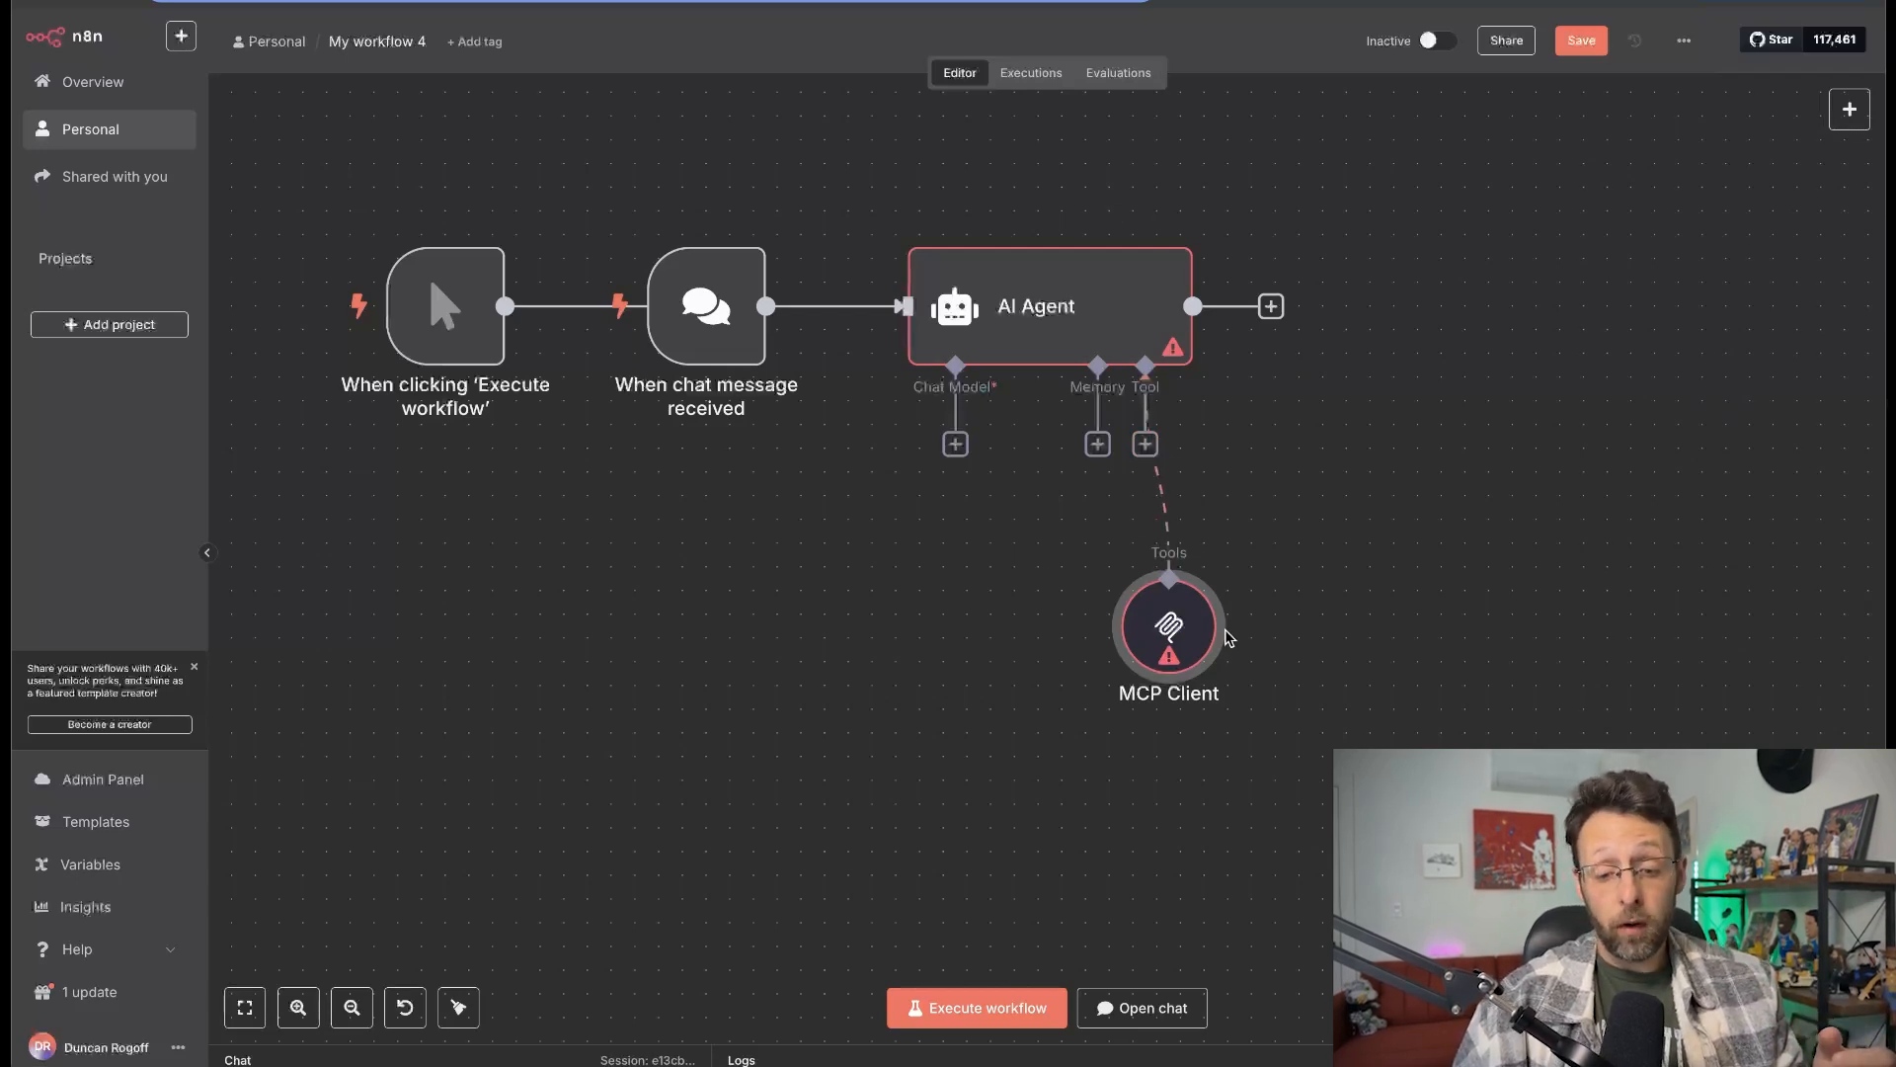
{"action": "mouse_move", "coordinate": [1149, 640]}
{"action": "left_mouse_down"}
{"action": "mouse_move", "coordinate": [1205, 703]}
{"action": "mouse_move", "coordinate": [1166, 661]}
{"action": "left_mouse_up"}
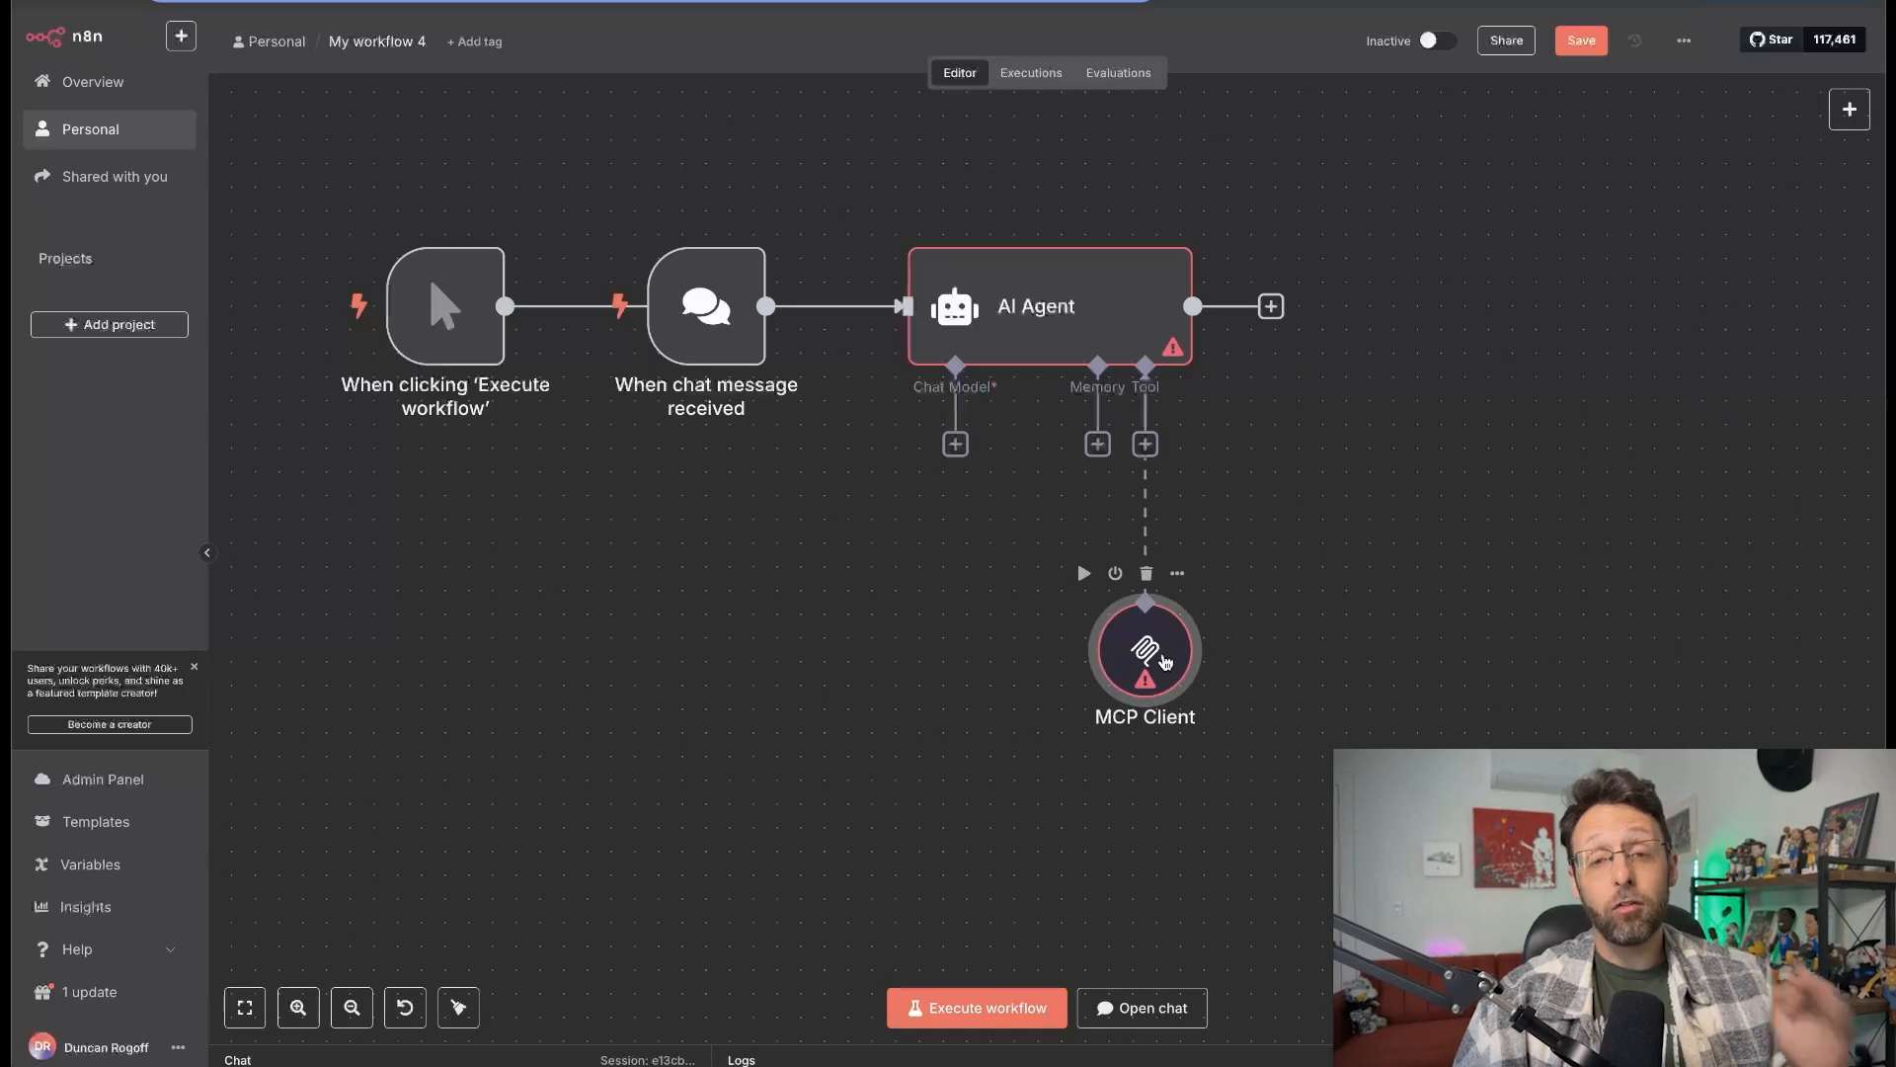
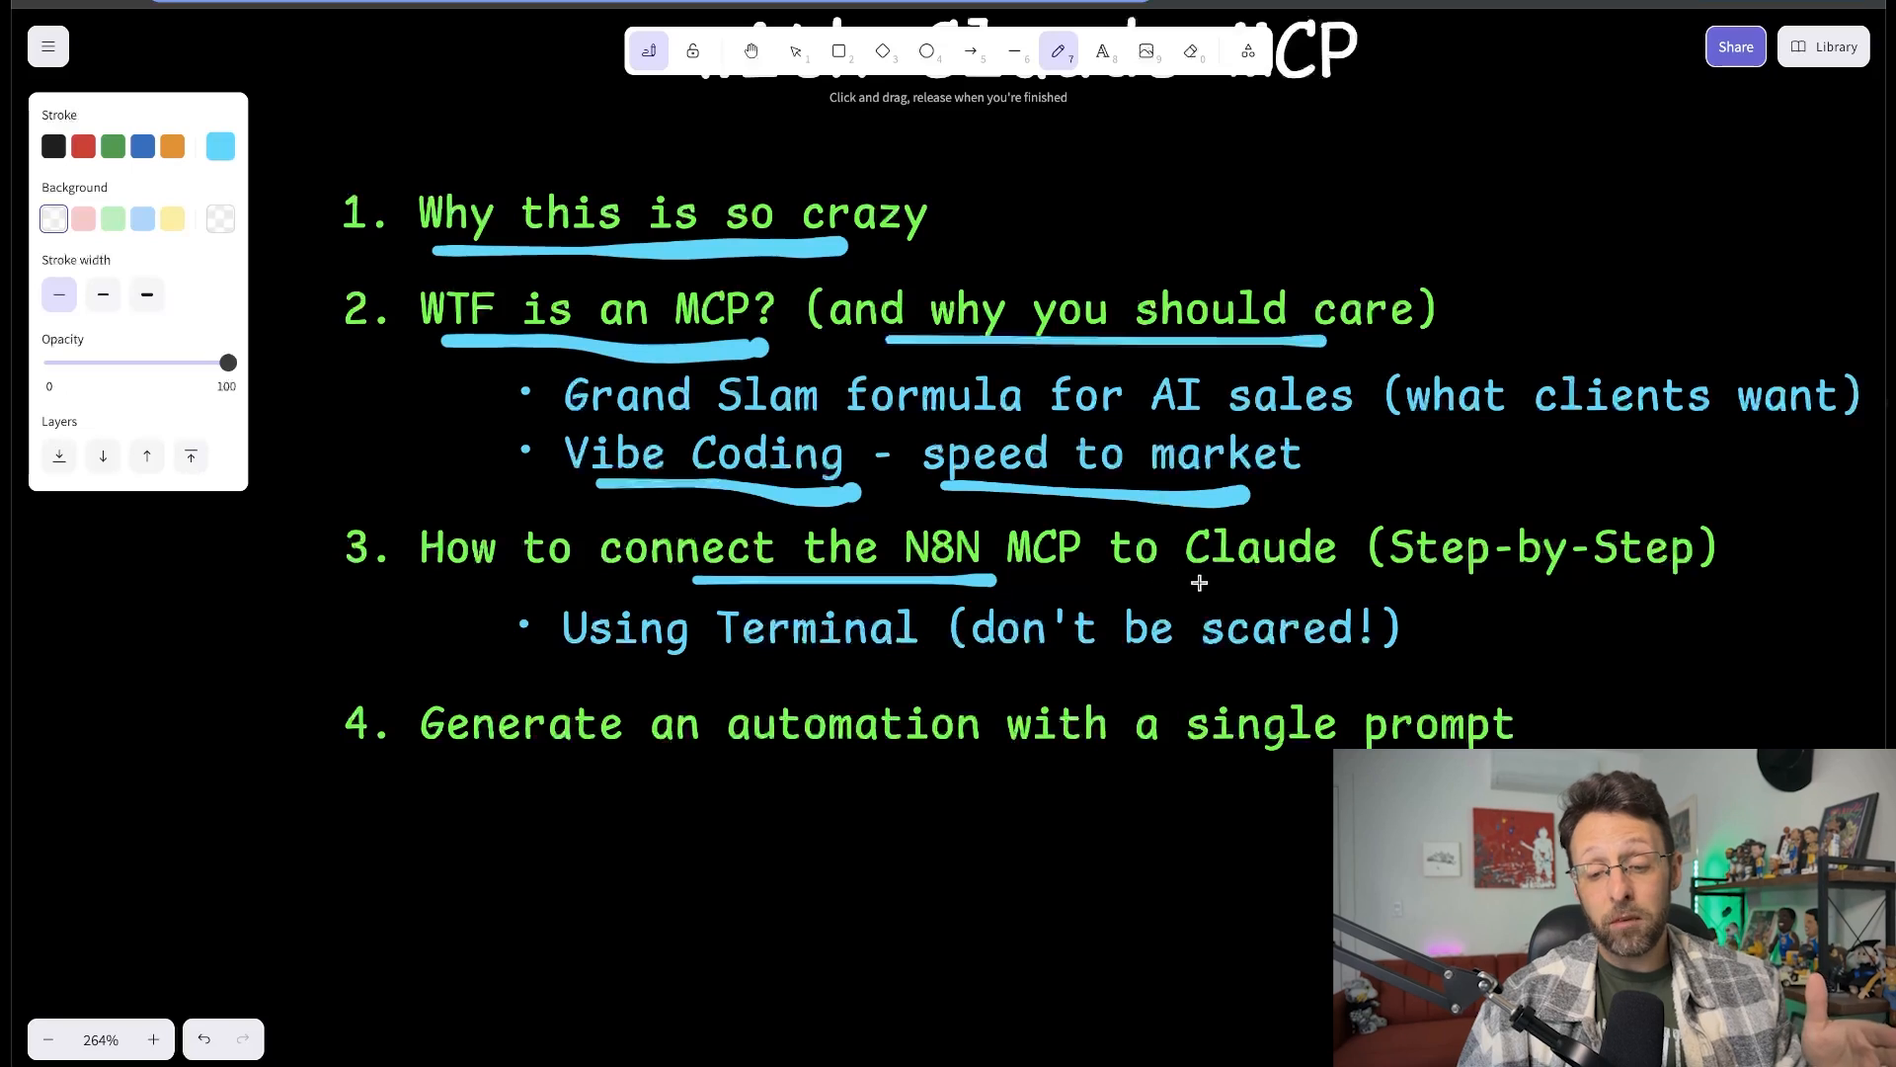
Underline "Claude", "Using Terminal" and "(don't be scared!)" in the third agenda item with blue freehand strokes.
{"action": "left_click_drag", "start_coordinate": [1199, 582], "coordinate": [1355, 584]}
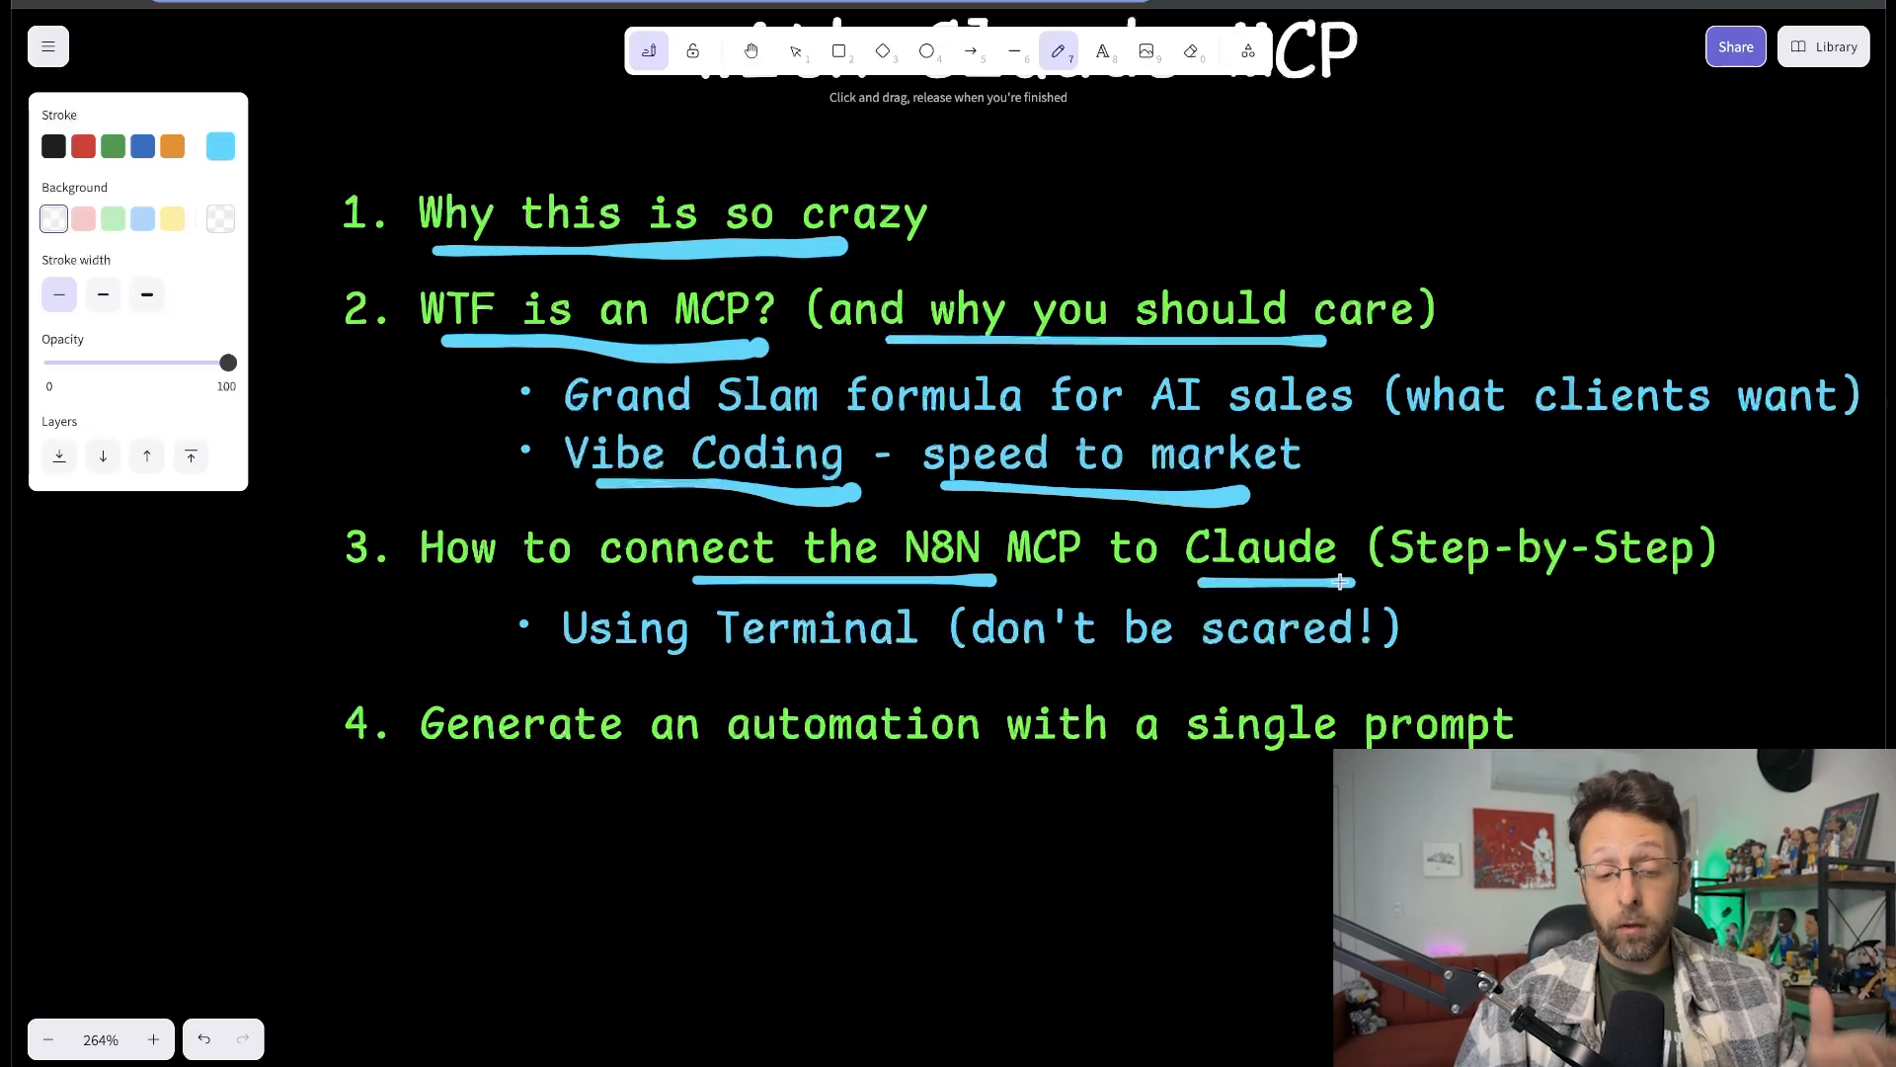
{"action": "left_click_drag", "start_coordinate": [626, 672], "coordinate": [871, 671]}
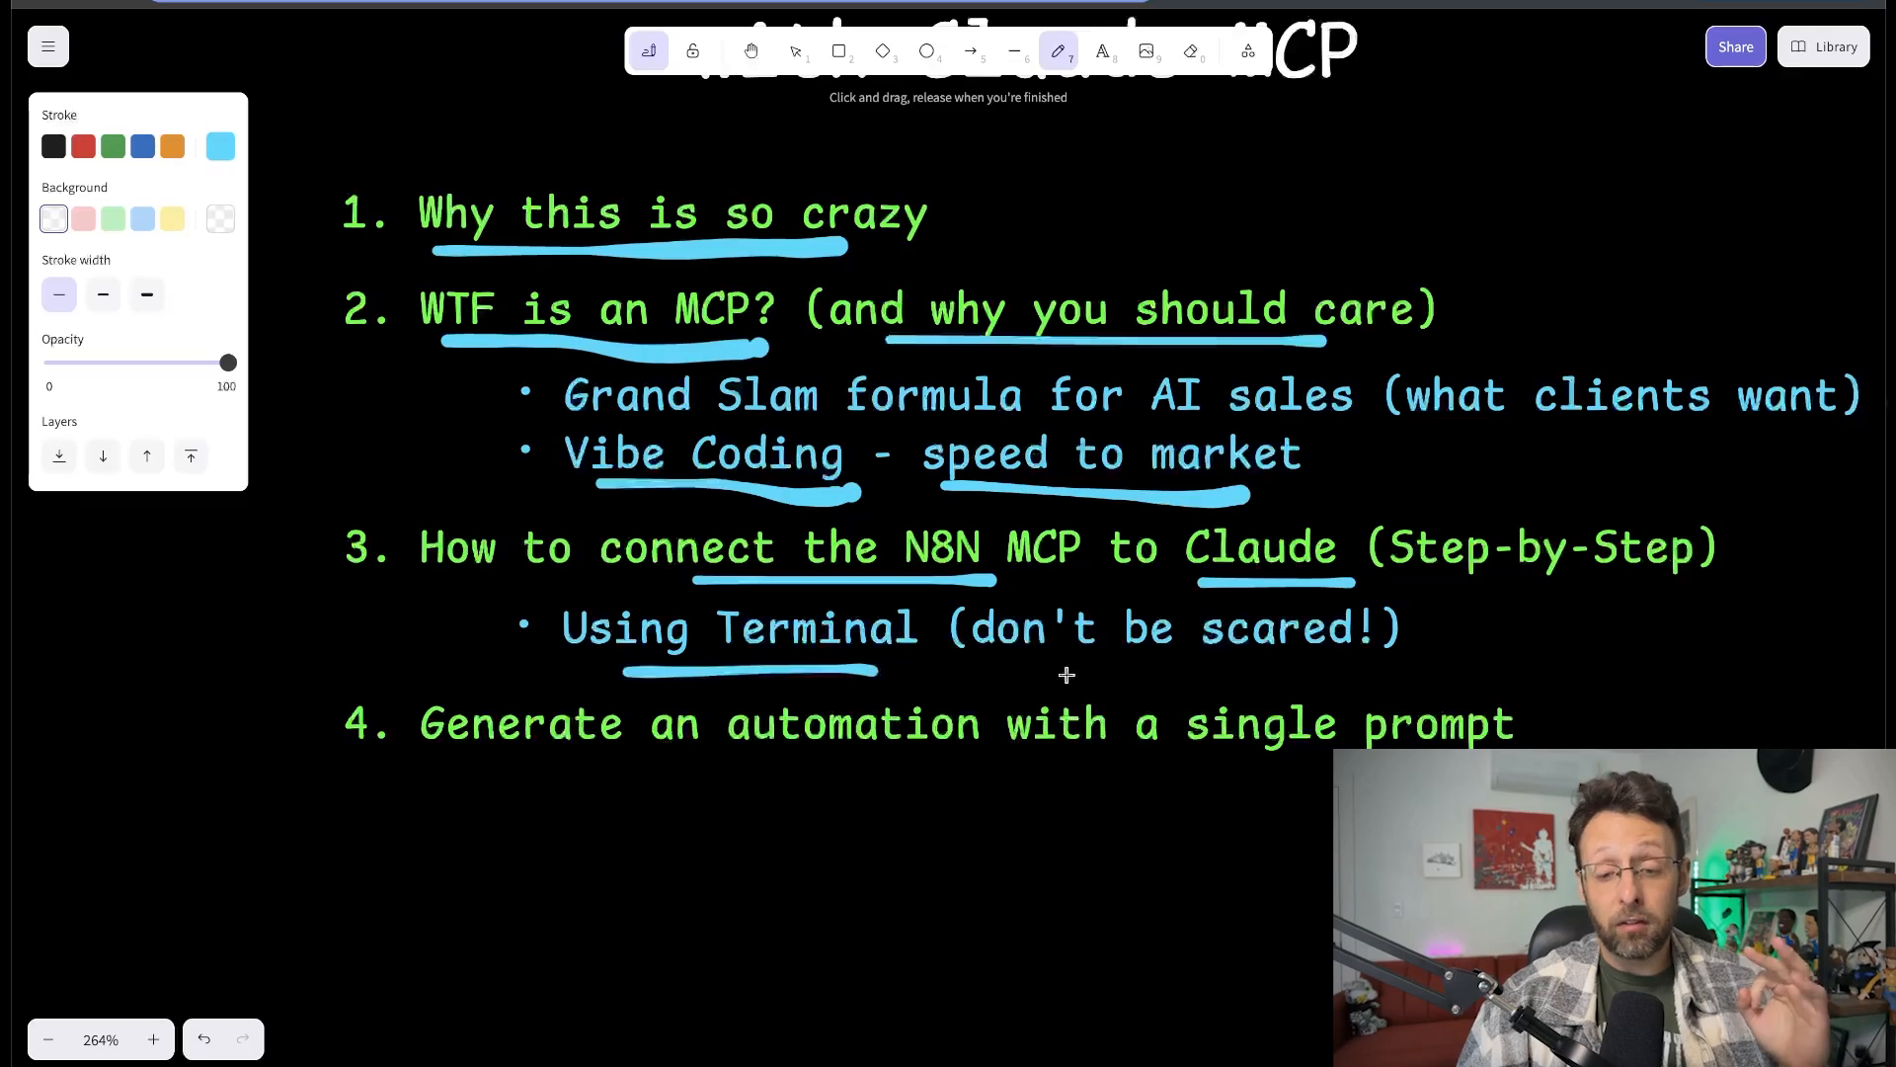
{"action": "left_click_drag", "start_coordinate": [1067, 674], "coordinate": [1356, 675]}
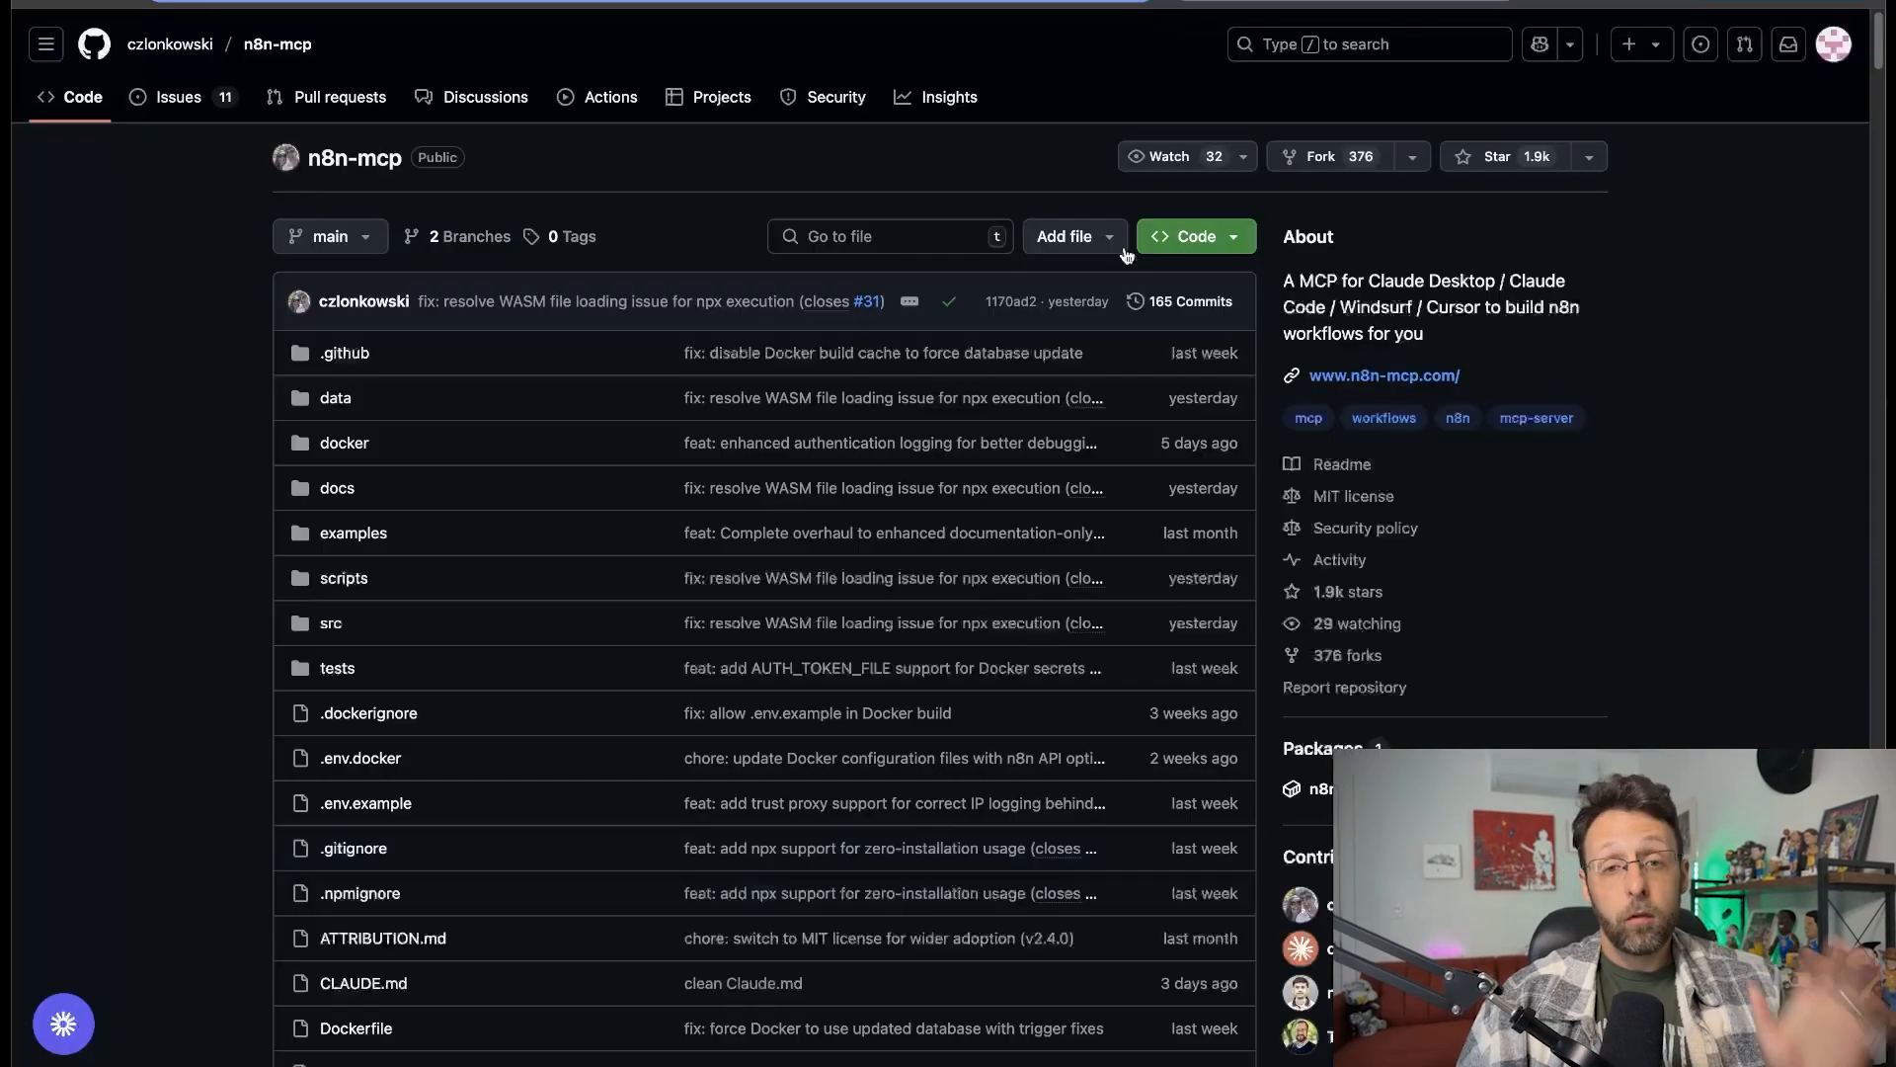
Read the n8n-mcp GitHub repository's README down to the npx quick start option and its Node.js prerequisite.
{"action": "scroll", "coordinate": [1126, 254], "scroll_direction": "down", "scroll_amount": 10}
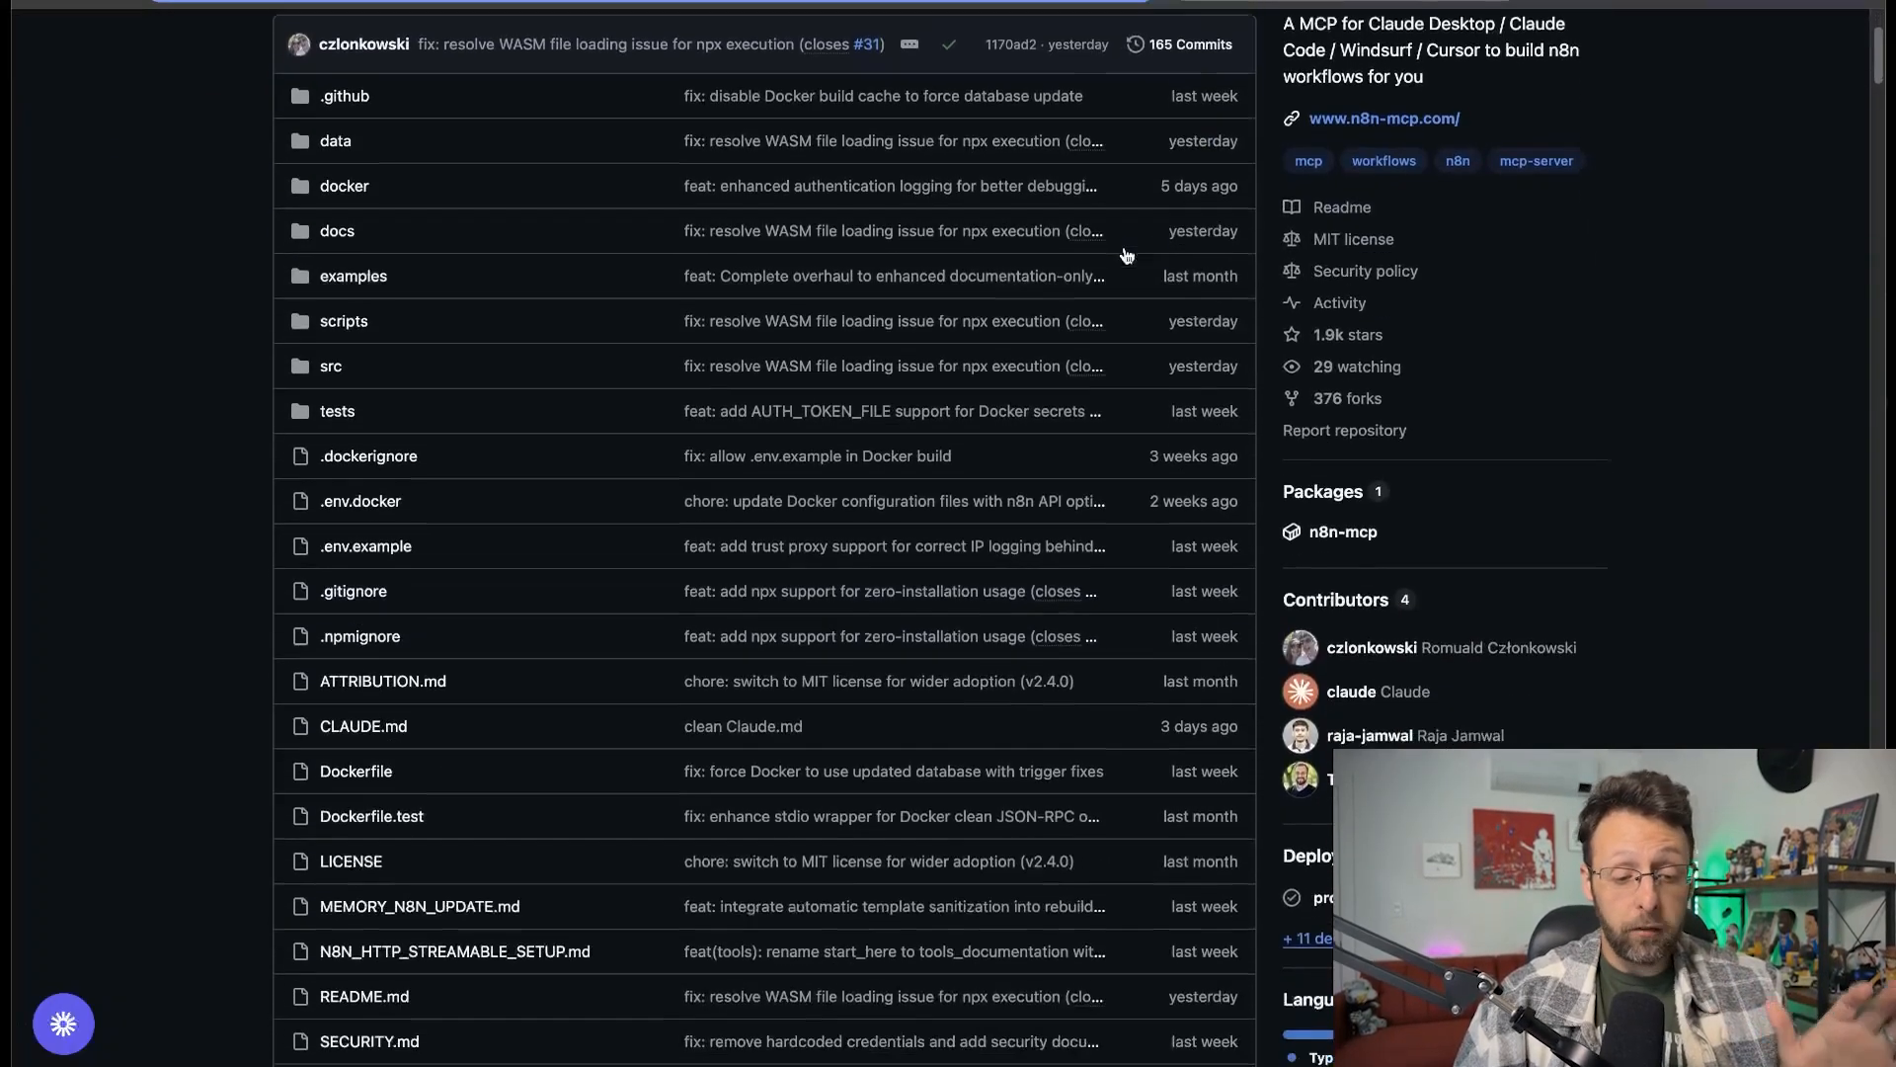
{"action": "scroll", "coordinate": [1124, 246], "scroll_direction": "down", "scroll_amount": 6}
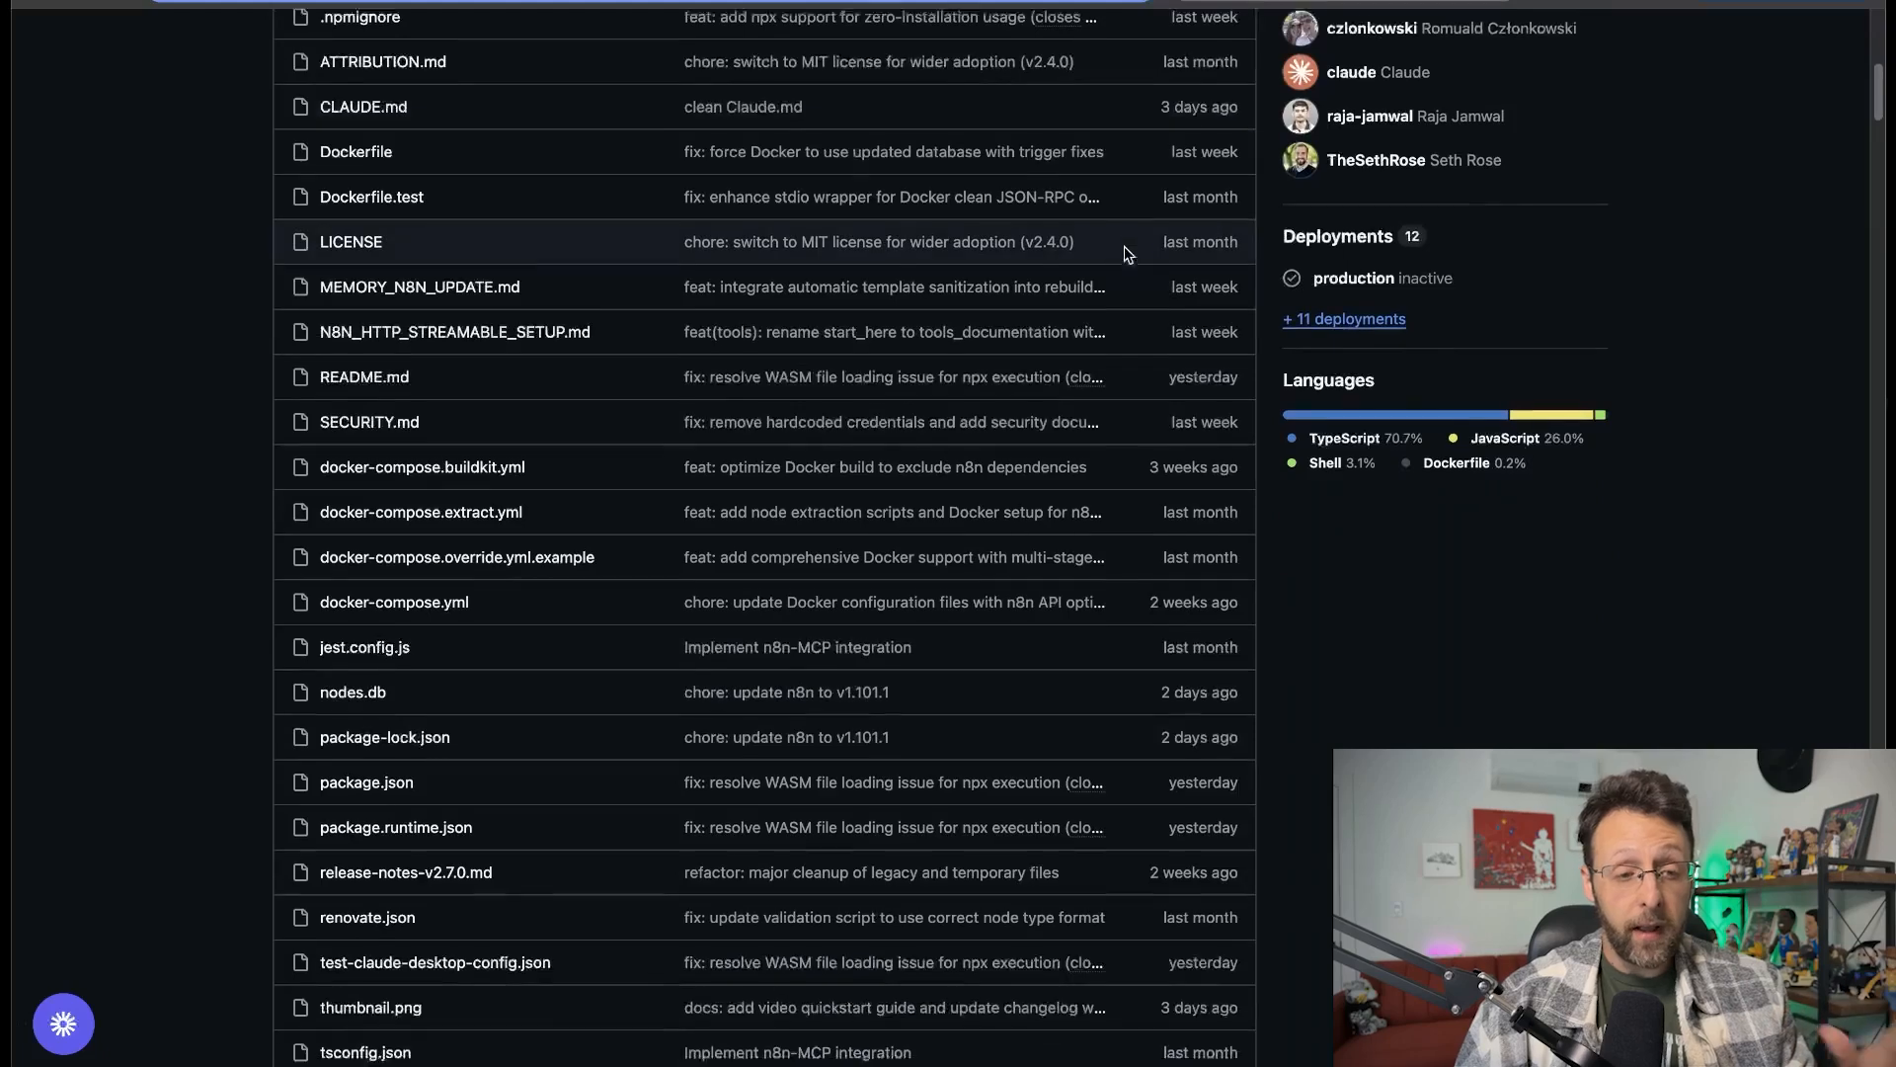
{"action": "scroll", "coordinate": [858, 258], "scroll_direction": "down", "scroll_amount": 6}
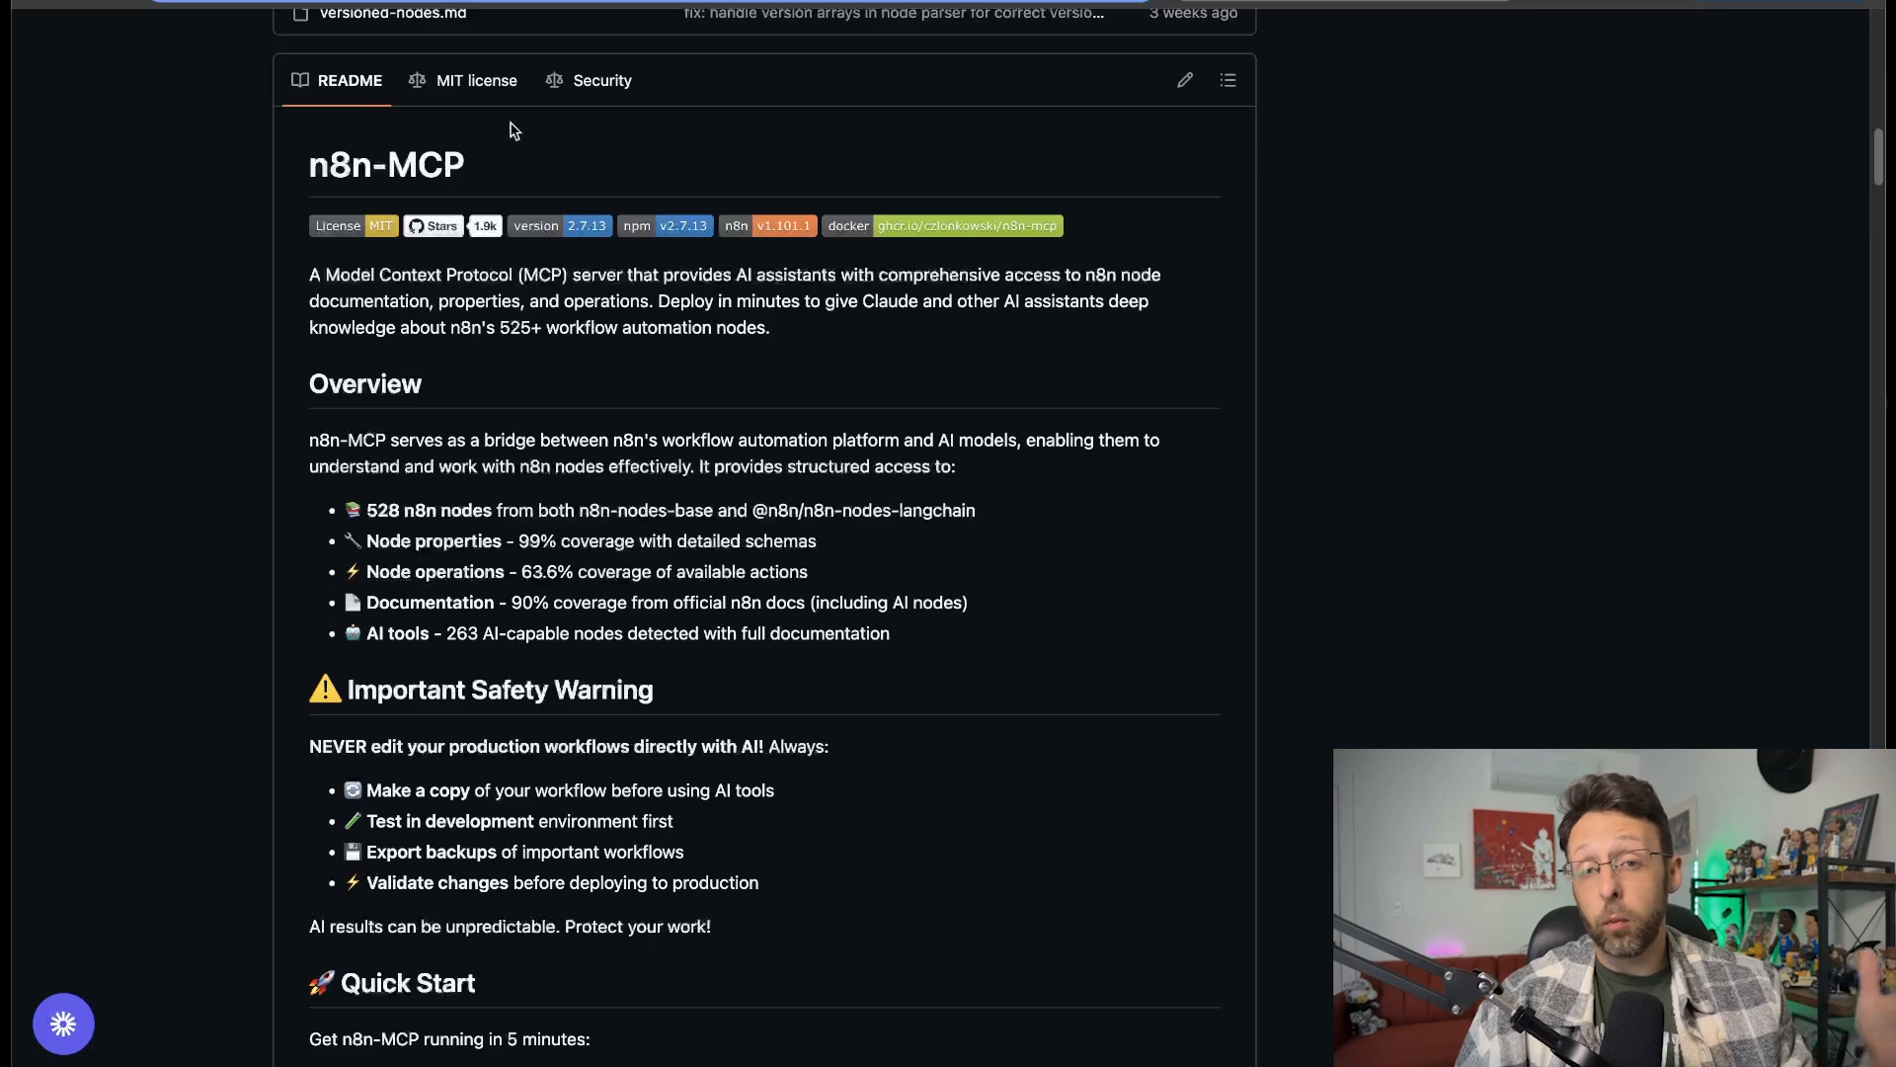
{"action": "scroll", "coordinate": [548, 246], "scroll_direction": "down", "scroll_amount": 10}
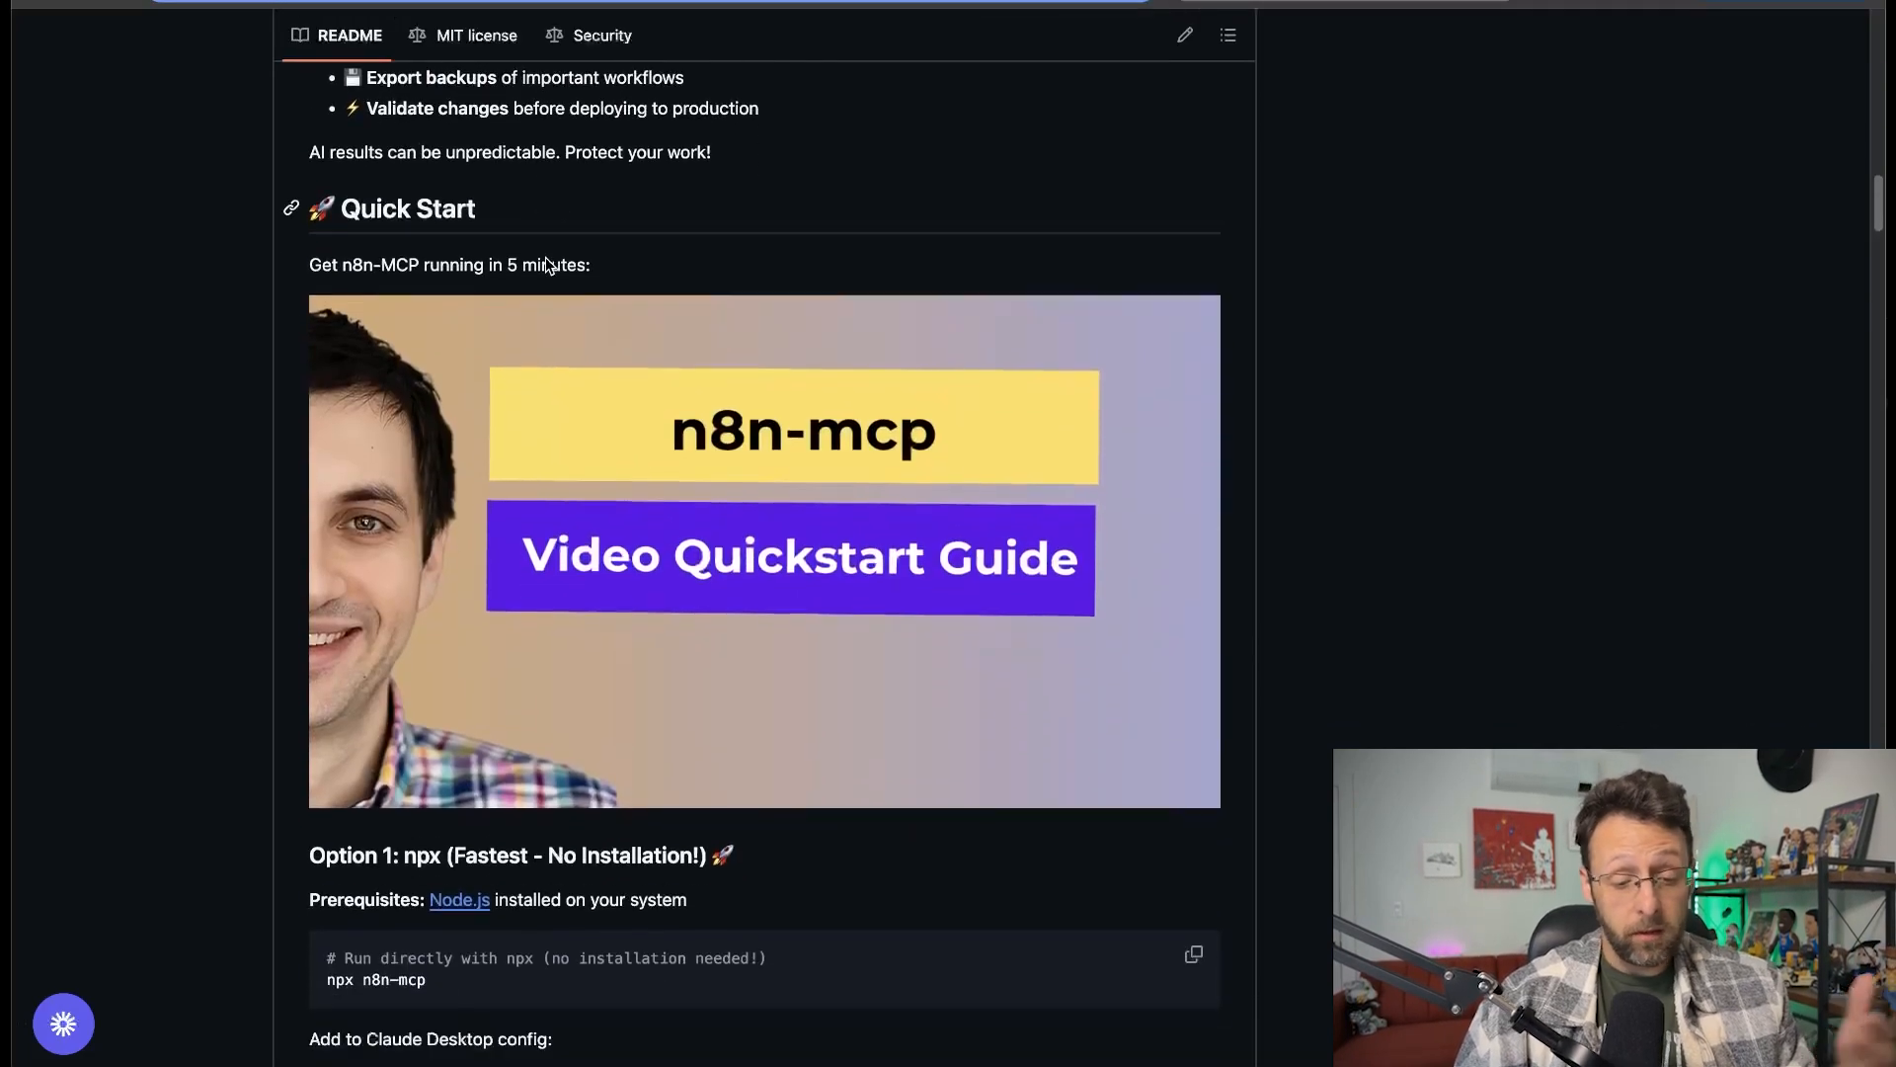
{"action": "scroll", "coordinate": [548, 266], "scroll_direction": "down", "scroll_amount": 5}
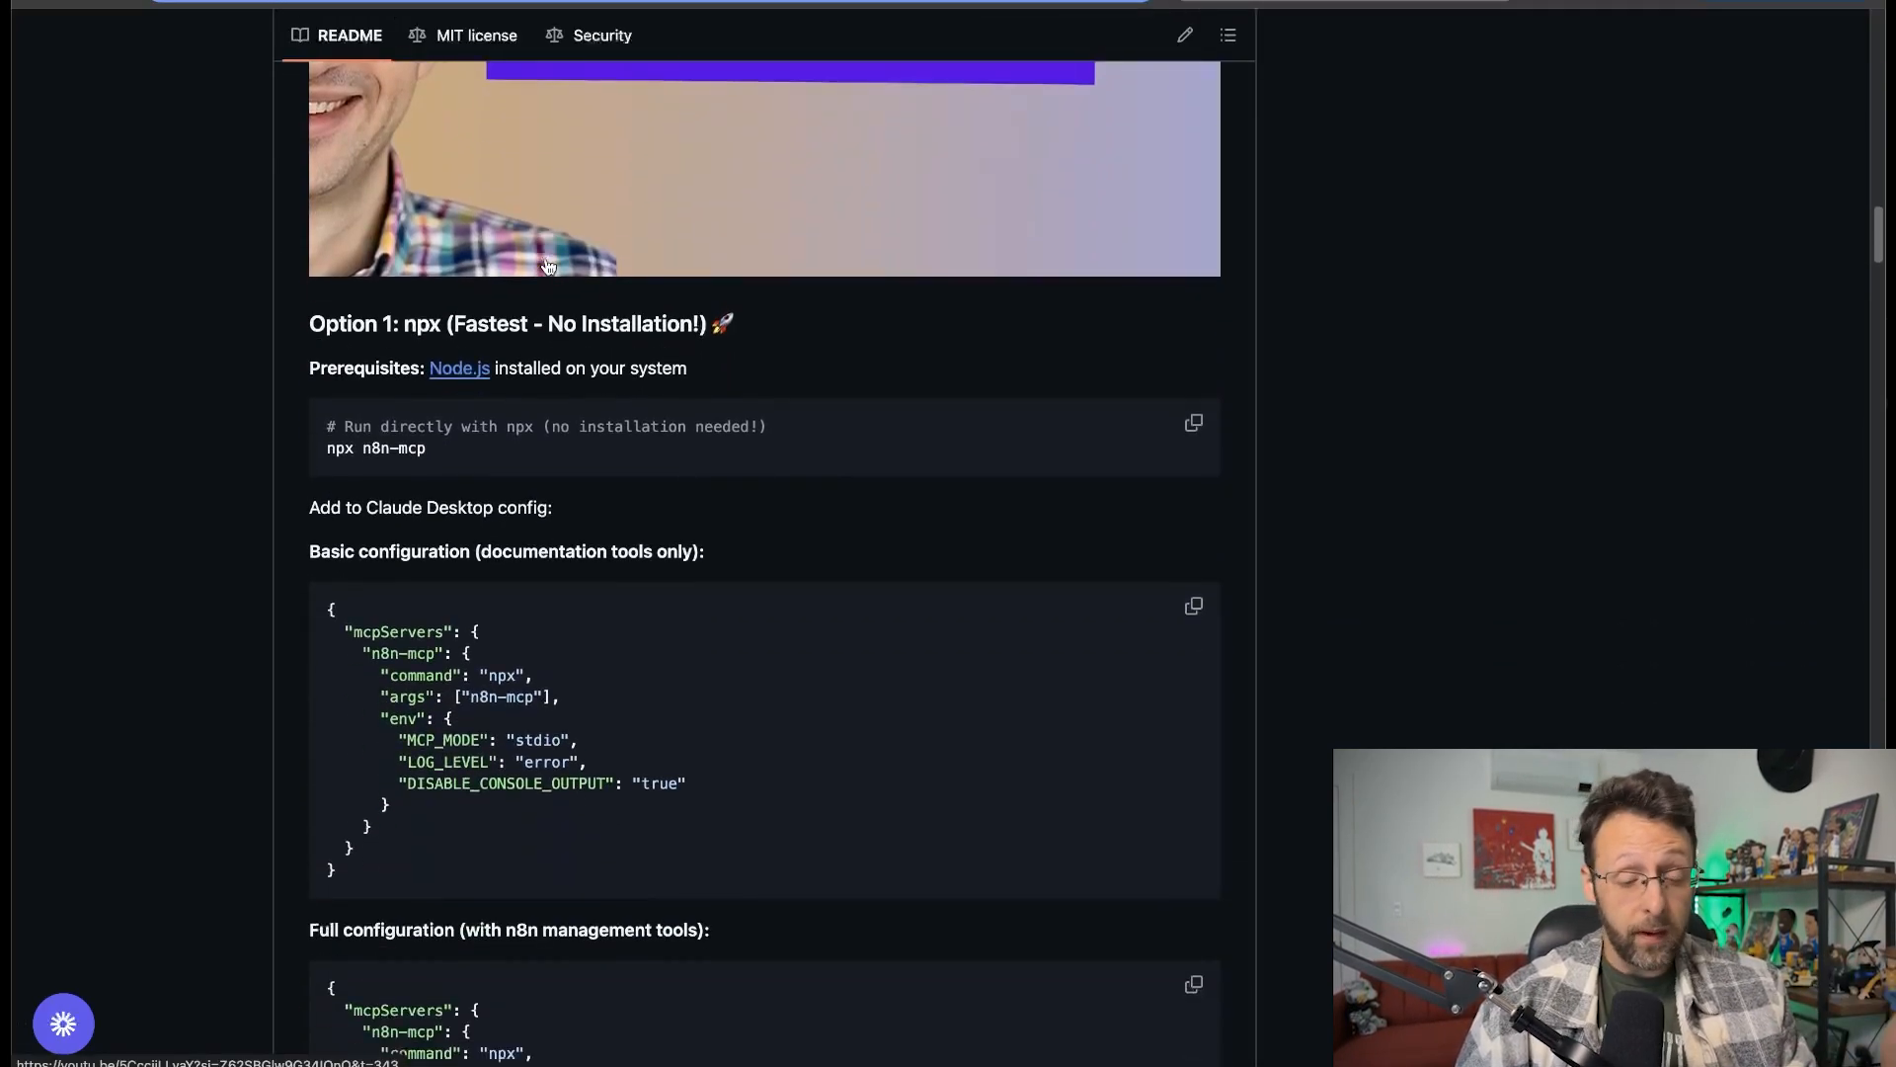
{"action": "scroll", "coordinate": [548, 267], "scroll_direction": "down", "scroll_amount": 1}
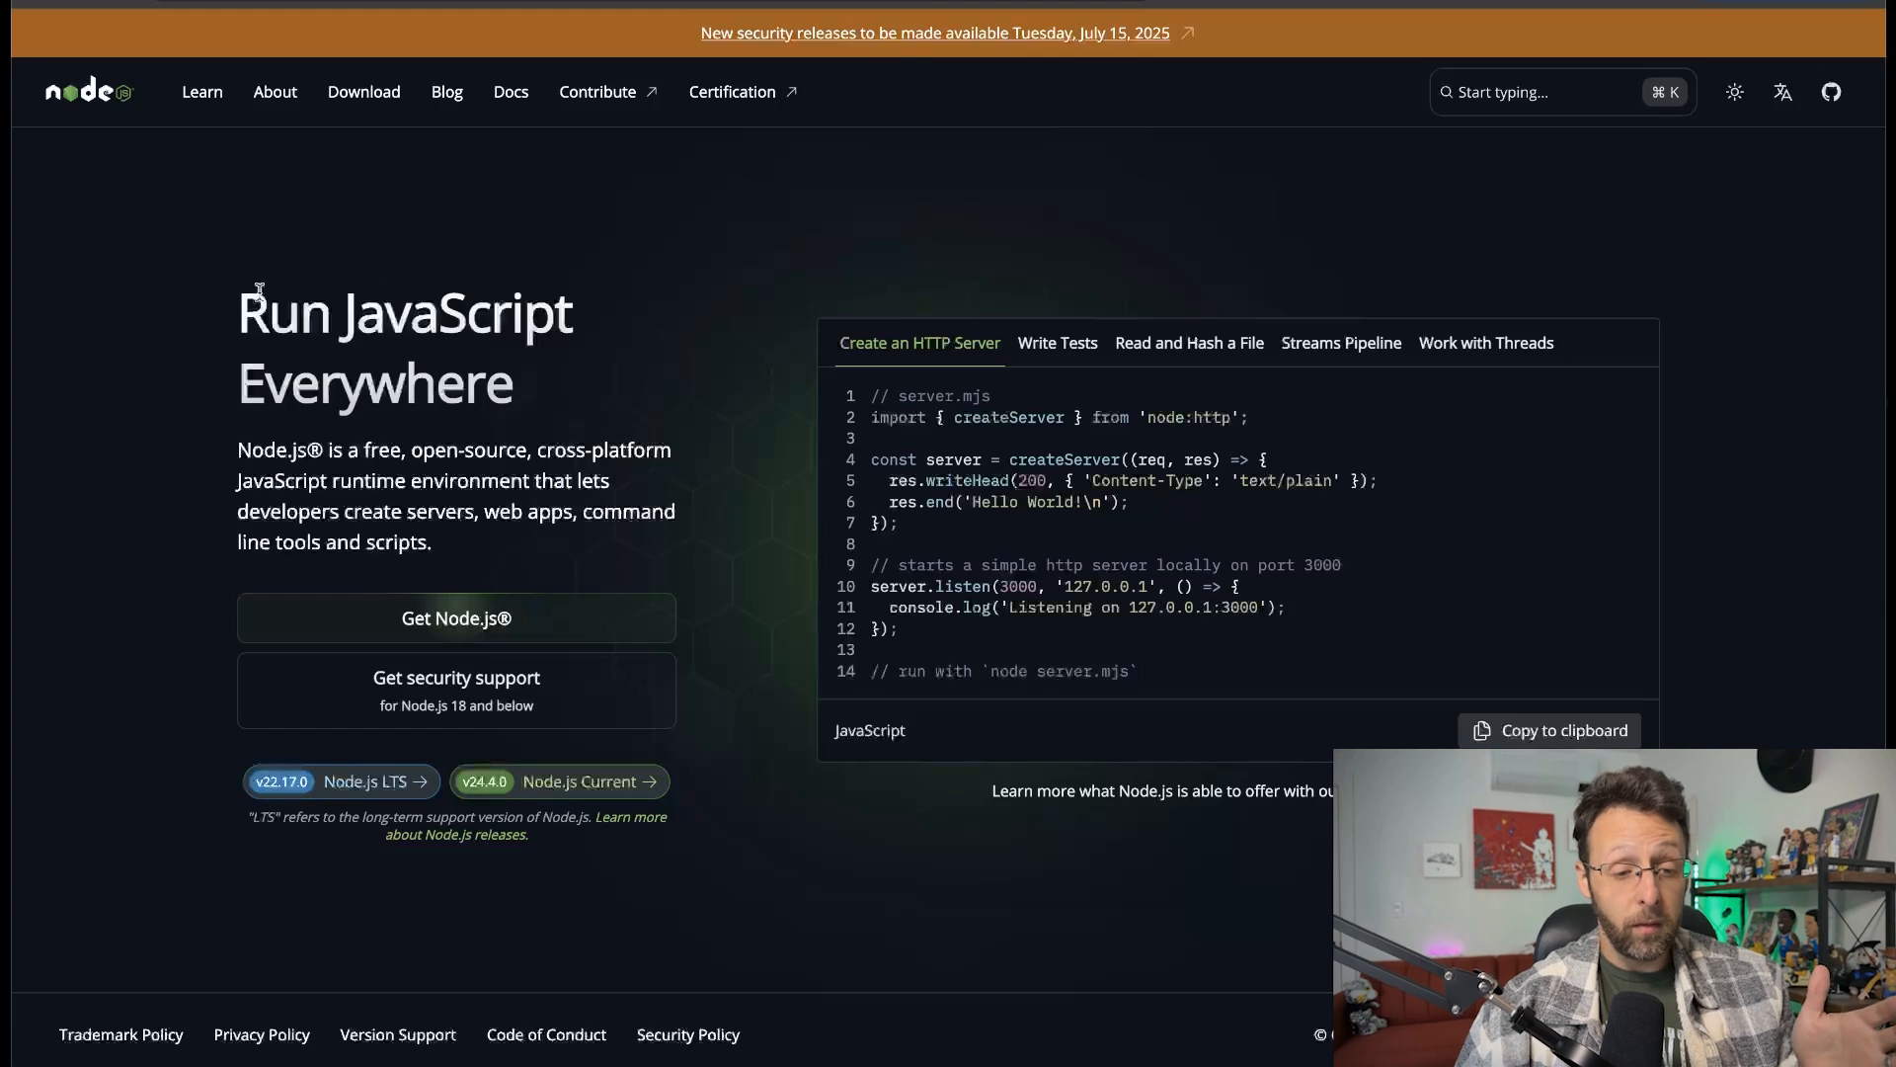
Download the macOS Installer (.pkg) for Node.js v22.17.0 (LTS) from the Node.js website.
{"action": "left_click_drag", "start_coordinate": [232, 301], "coordinate": [573, 397]}
{"action": "left_click", "coordinate": [828, 246]}
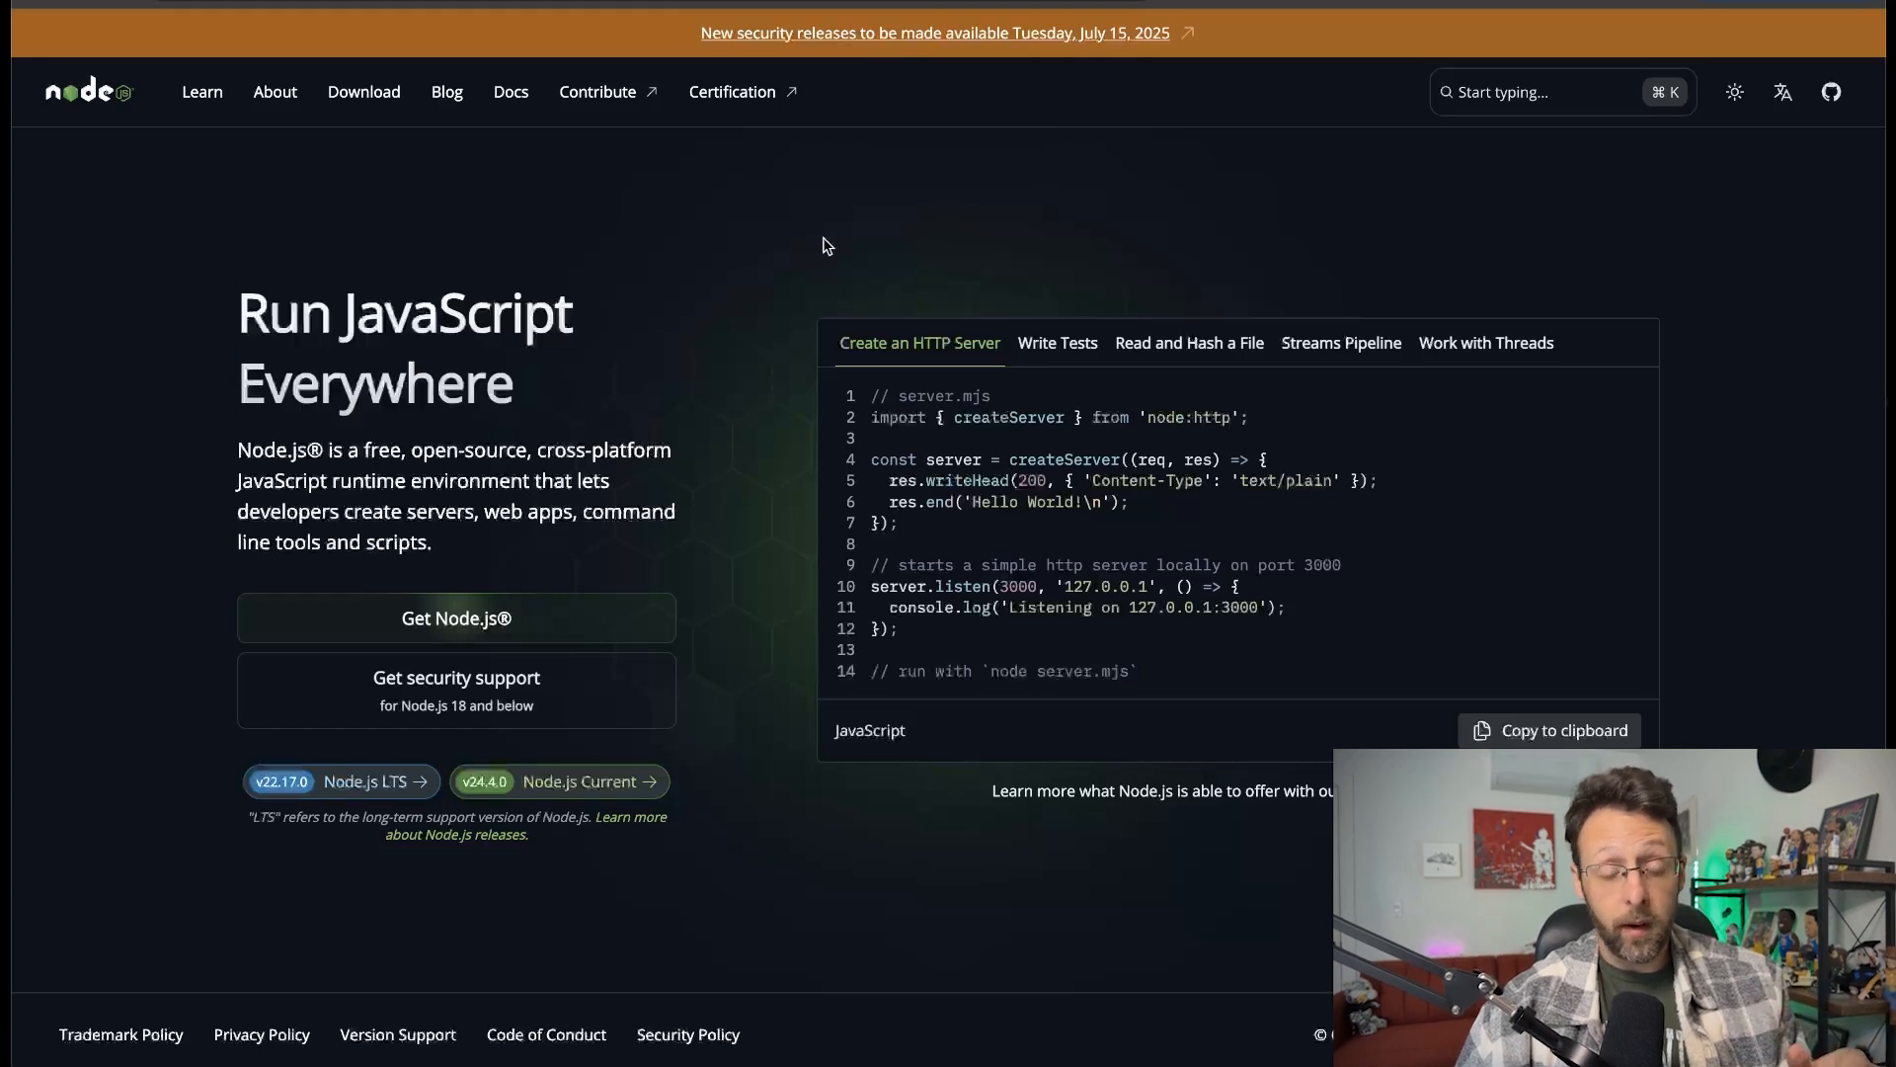
{"action": "left_click", "coordinate": [380, 105]}
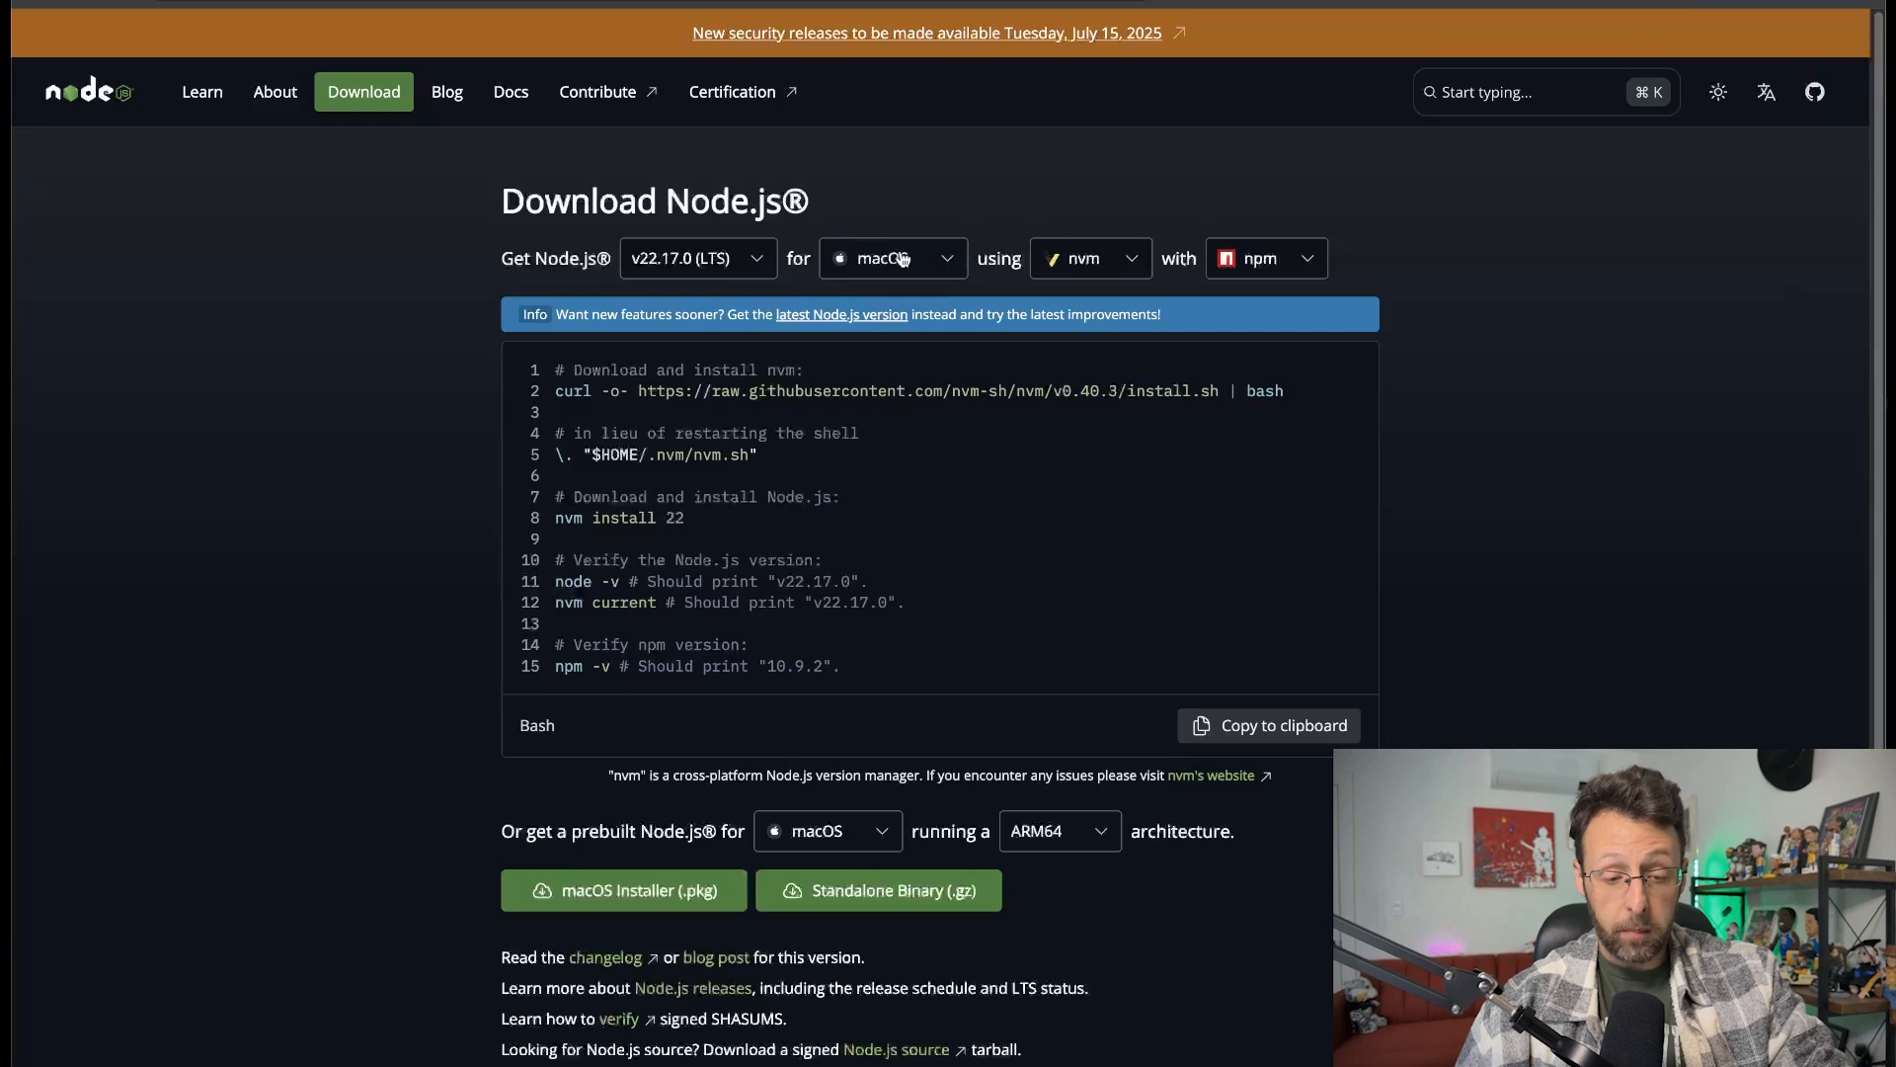
{"action": "scroll", "coordinate": [902, 258], "scroll_direction": "down", "scroll_amount": 2}
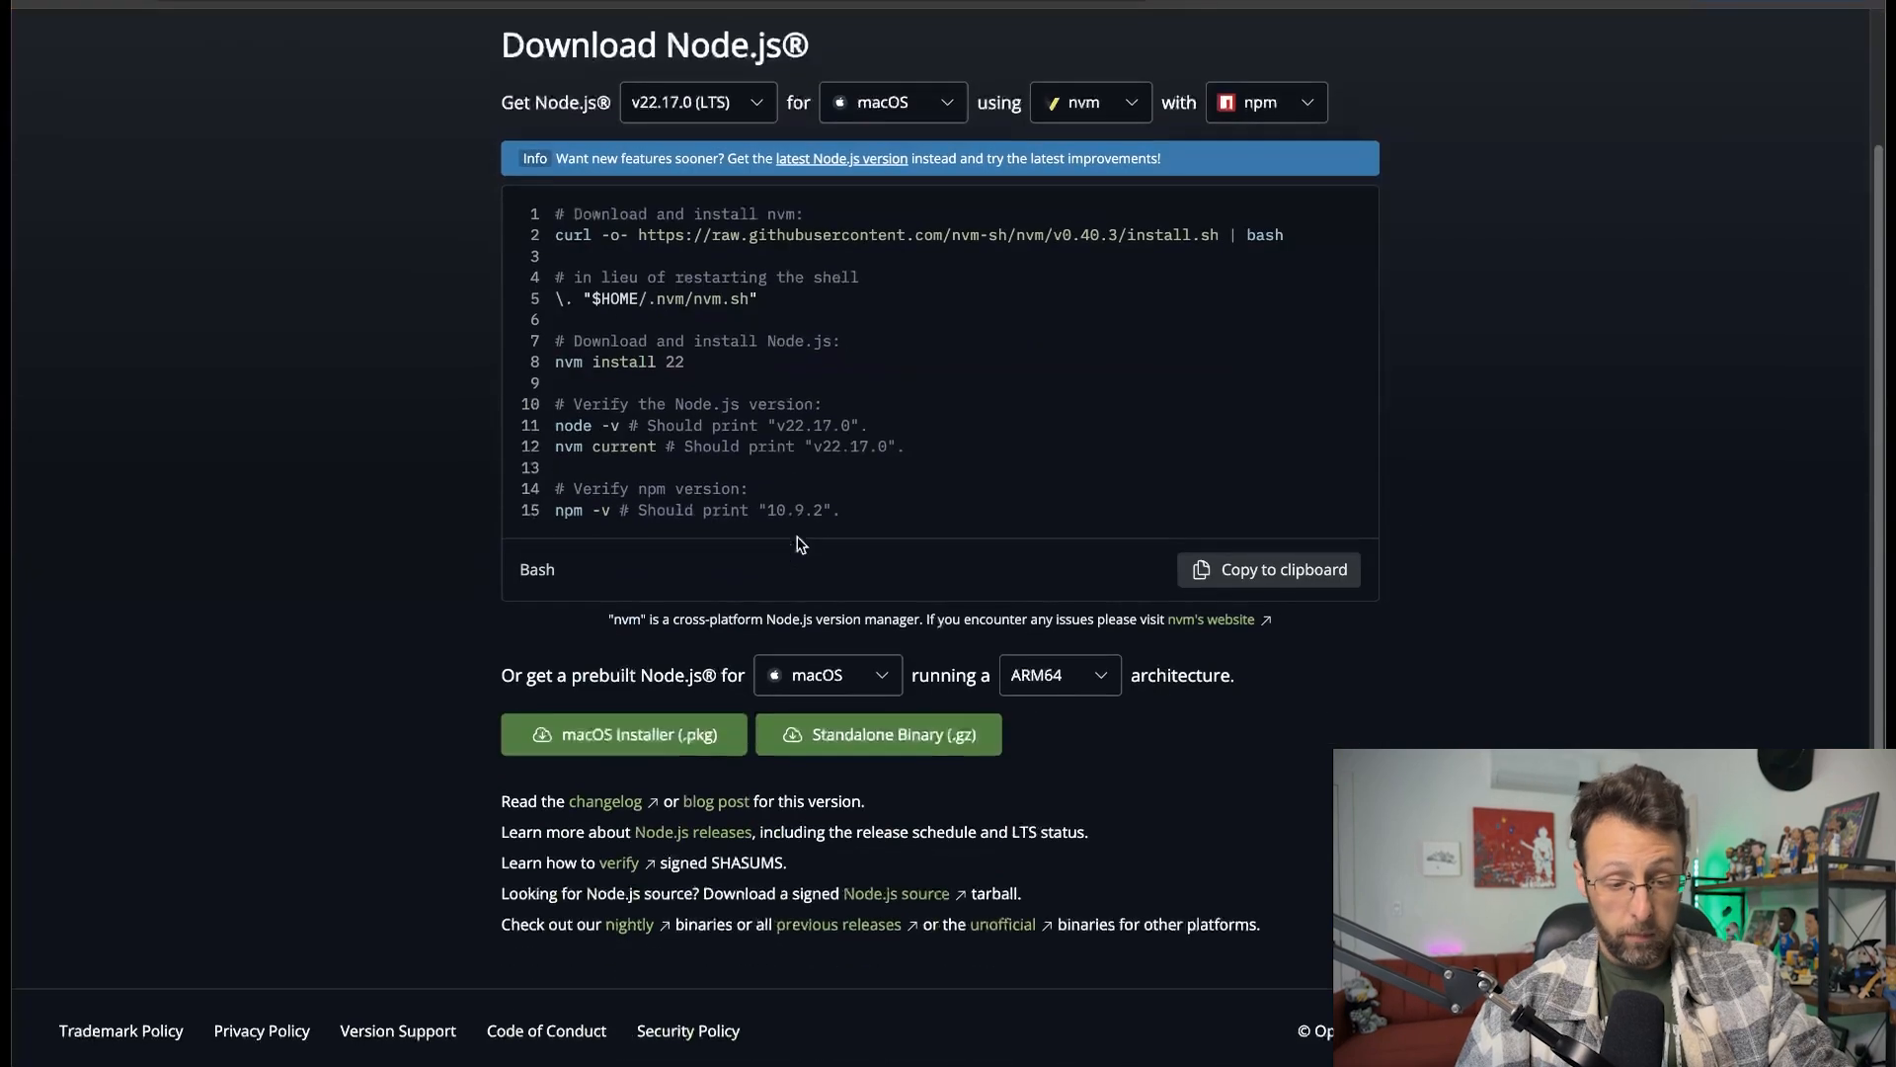
{"action": "left_click", "coordinate": [594, 748]}
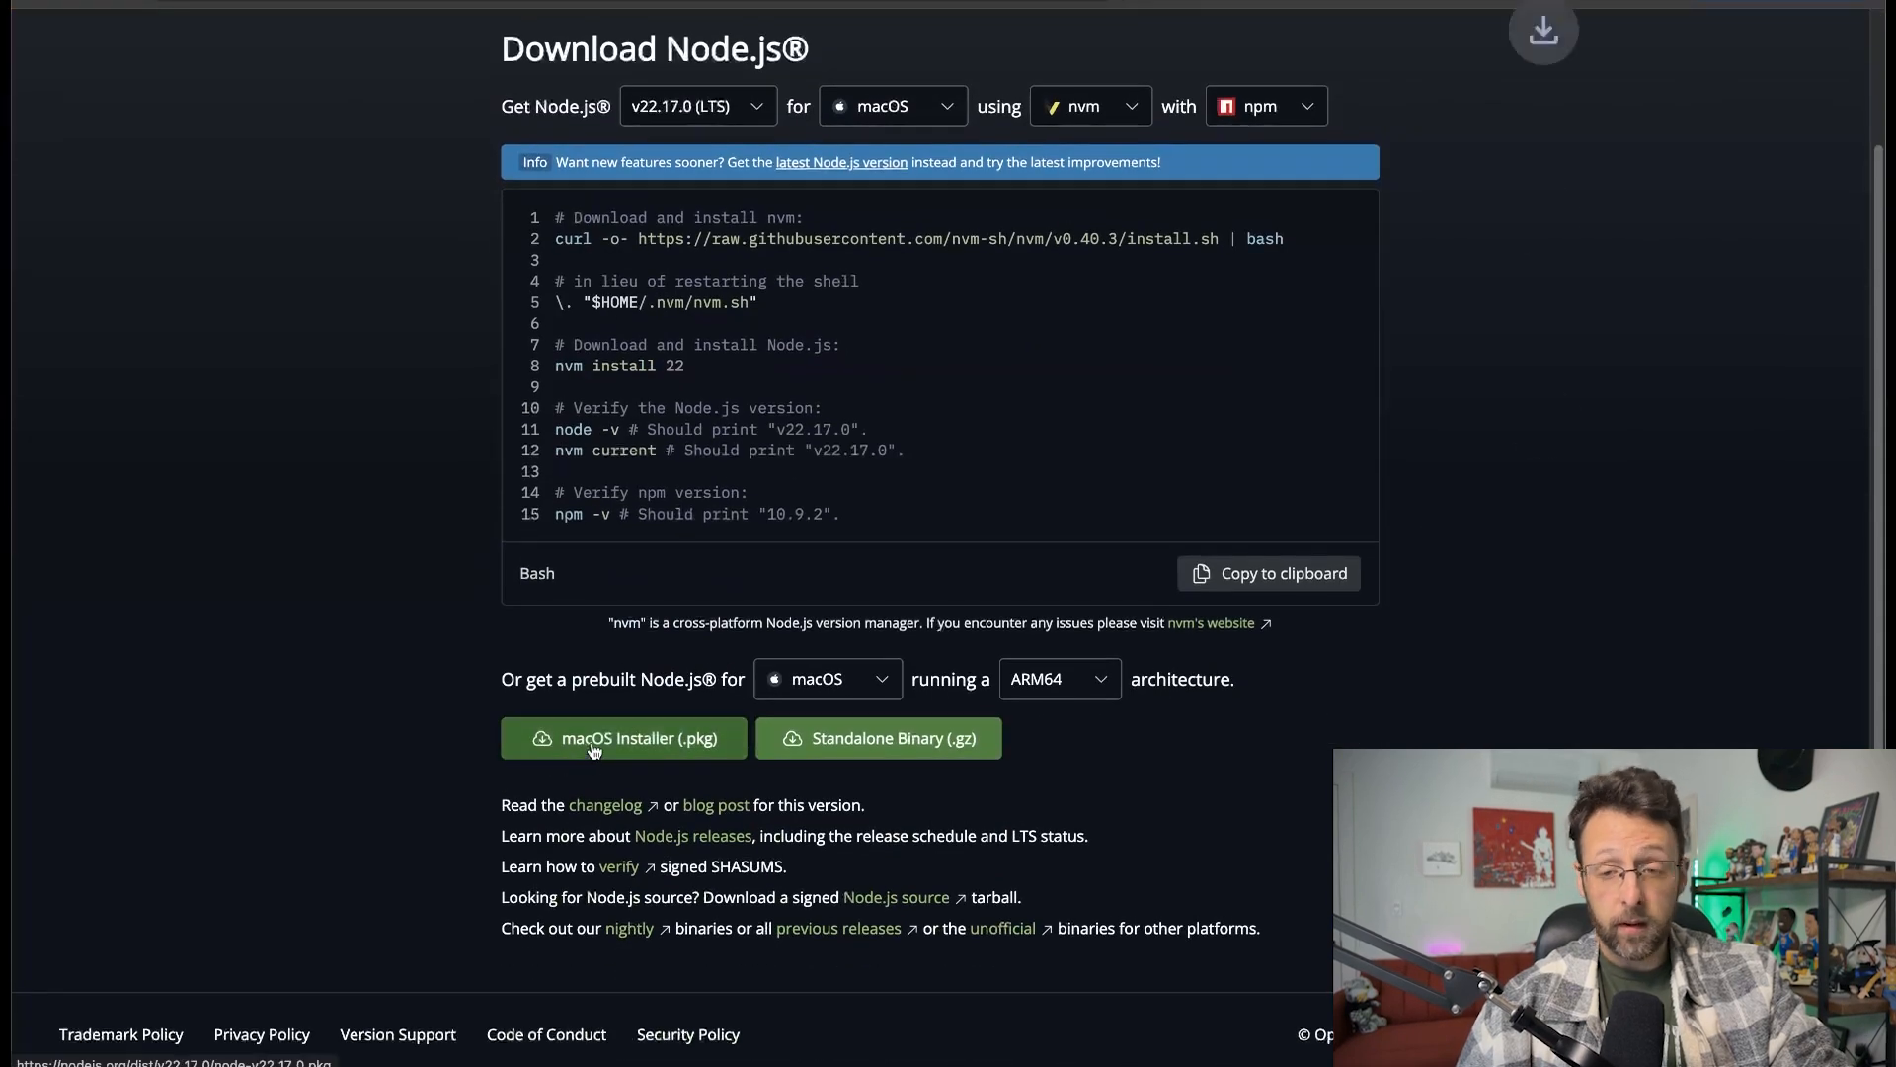
Review the alternative command-line installation, highlighting the nvm download, shell reload and "nvm install 22" commands in turn.
{"action": "triple_click", "coordinate": [914, 241]}
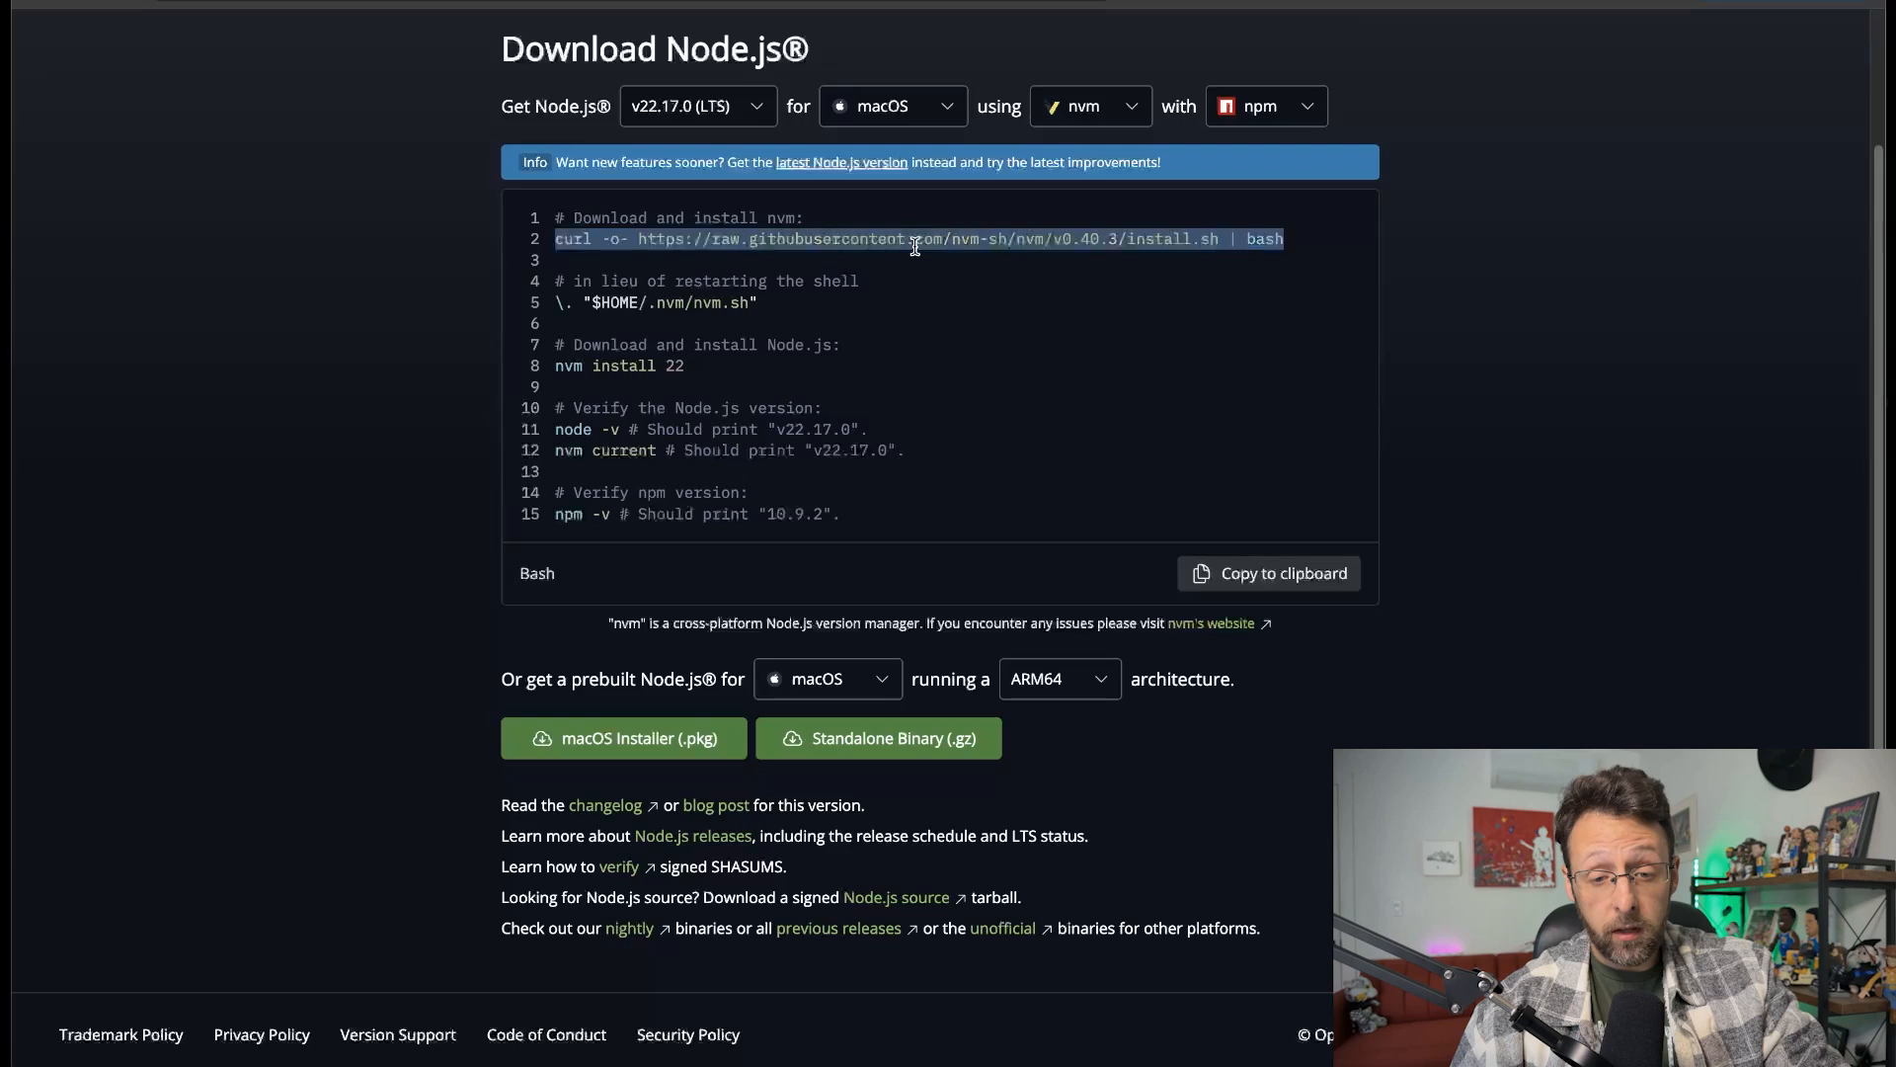
{"action": "left_click", "coordinate": [1015, 280]}
{"action": "left_click_drag", "start_coordinate": [763, 304], "coordinate": [560, 306]}
{"action": "left_click_drag", "start_coordinate": [689, 380], "coordinate": [553, 372]}
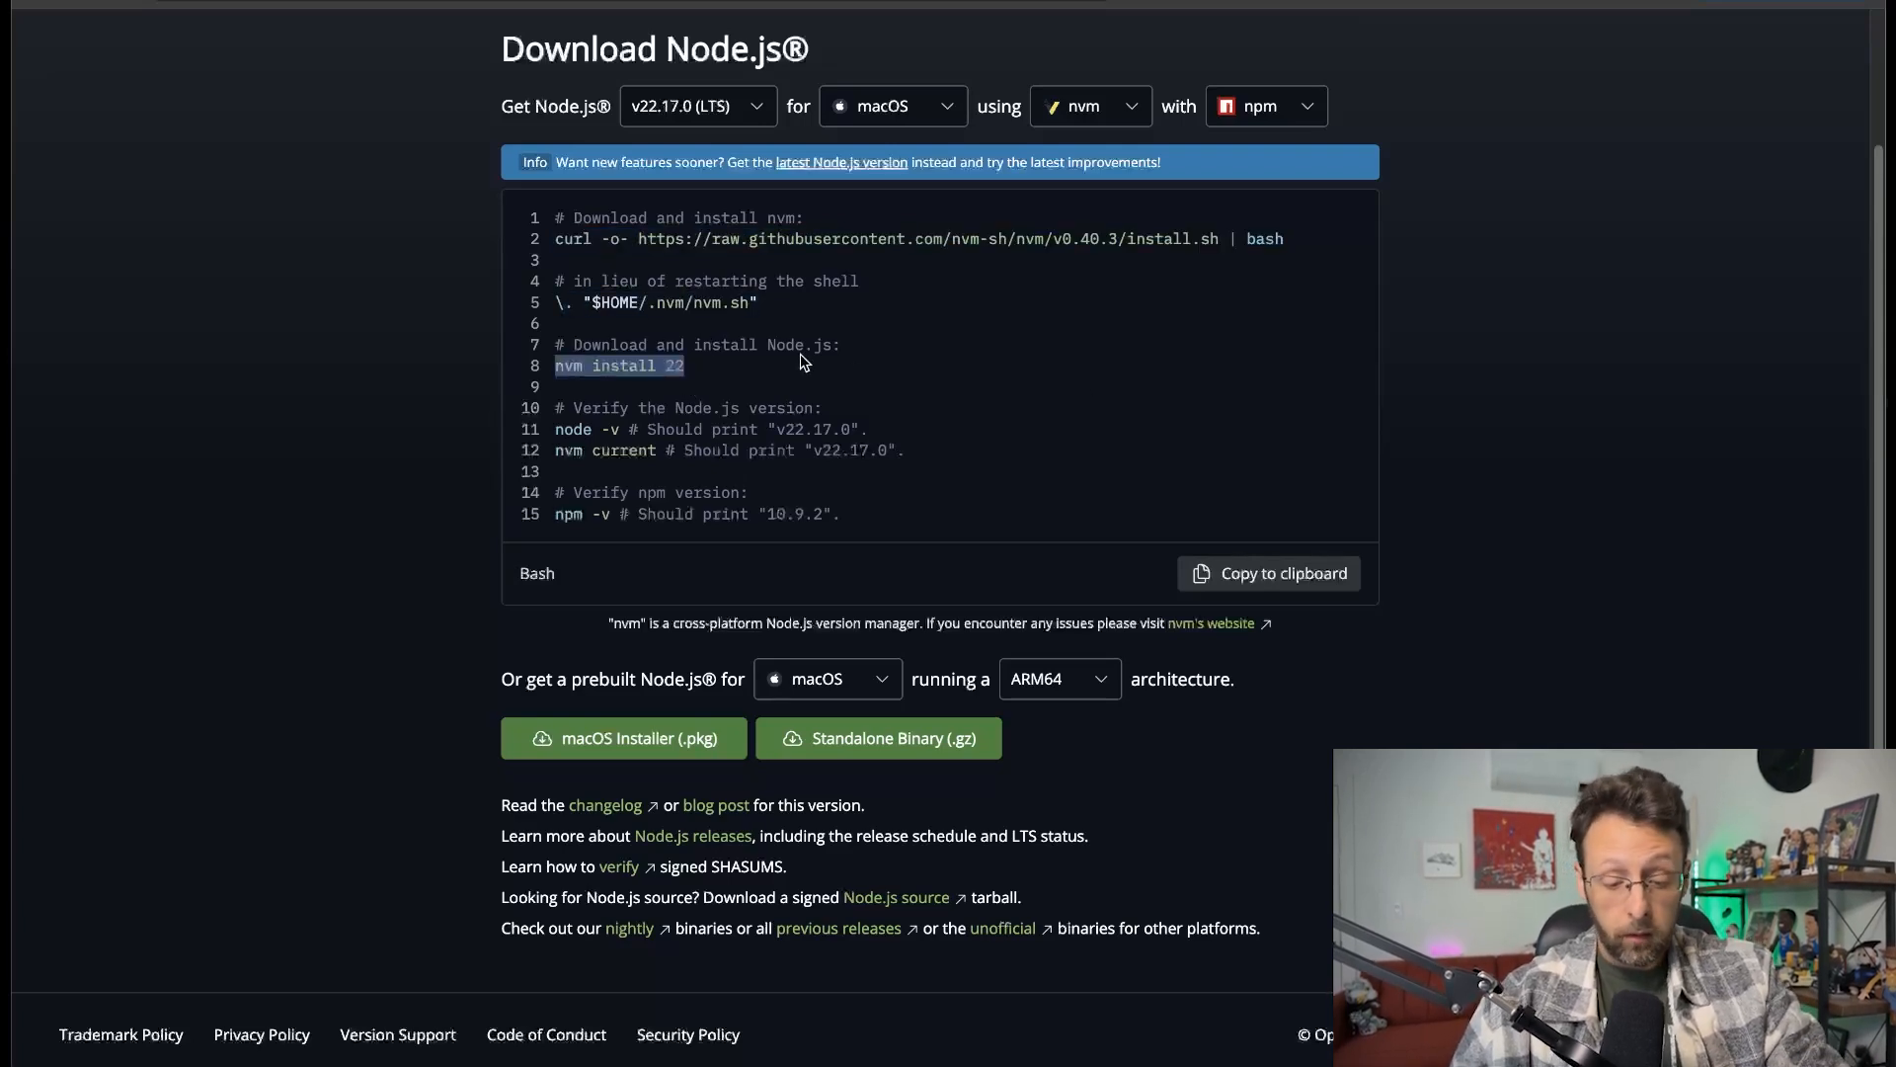
Open a Terminal window and switch back to the Node.js download page in the browser.
{"action": "key", "text": "super+space"}
{"action": "type", "text": "termin"}
{"action": "key", "text": "Return"}
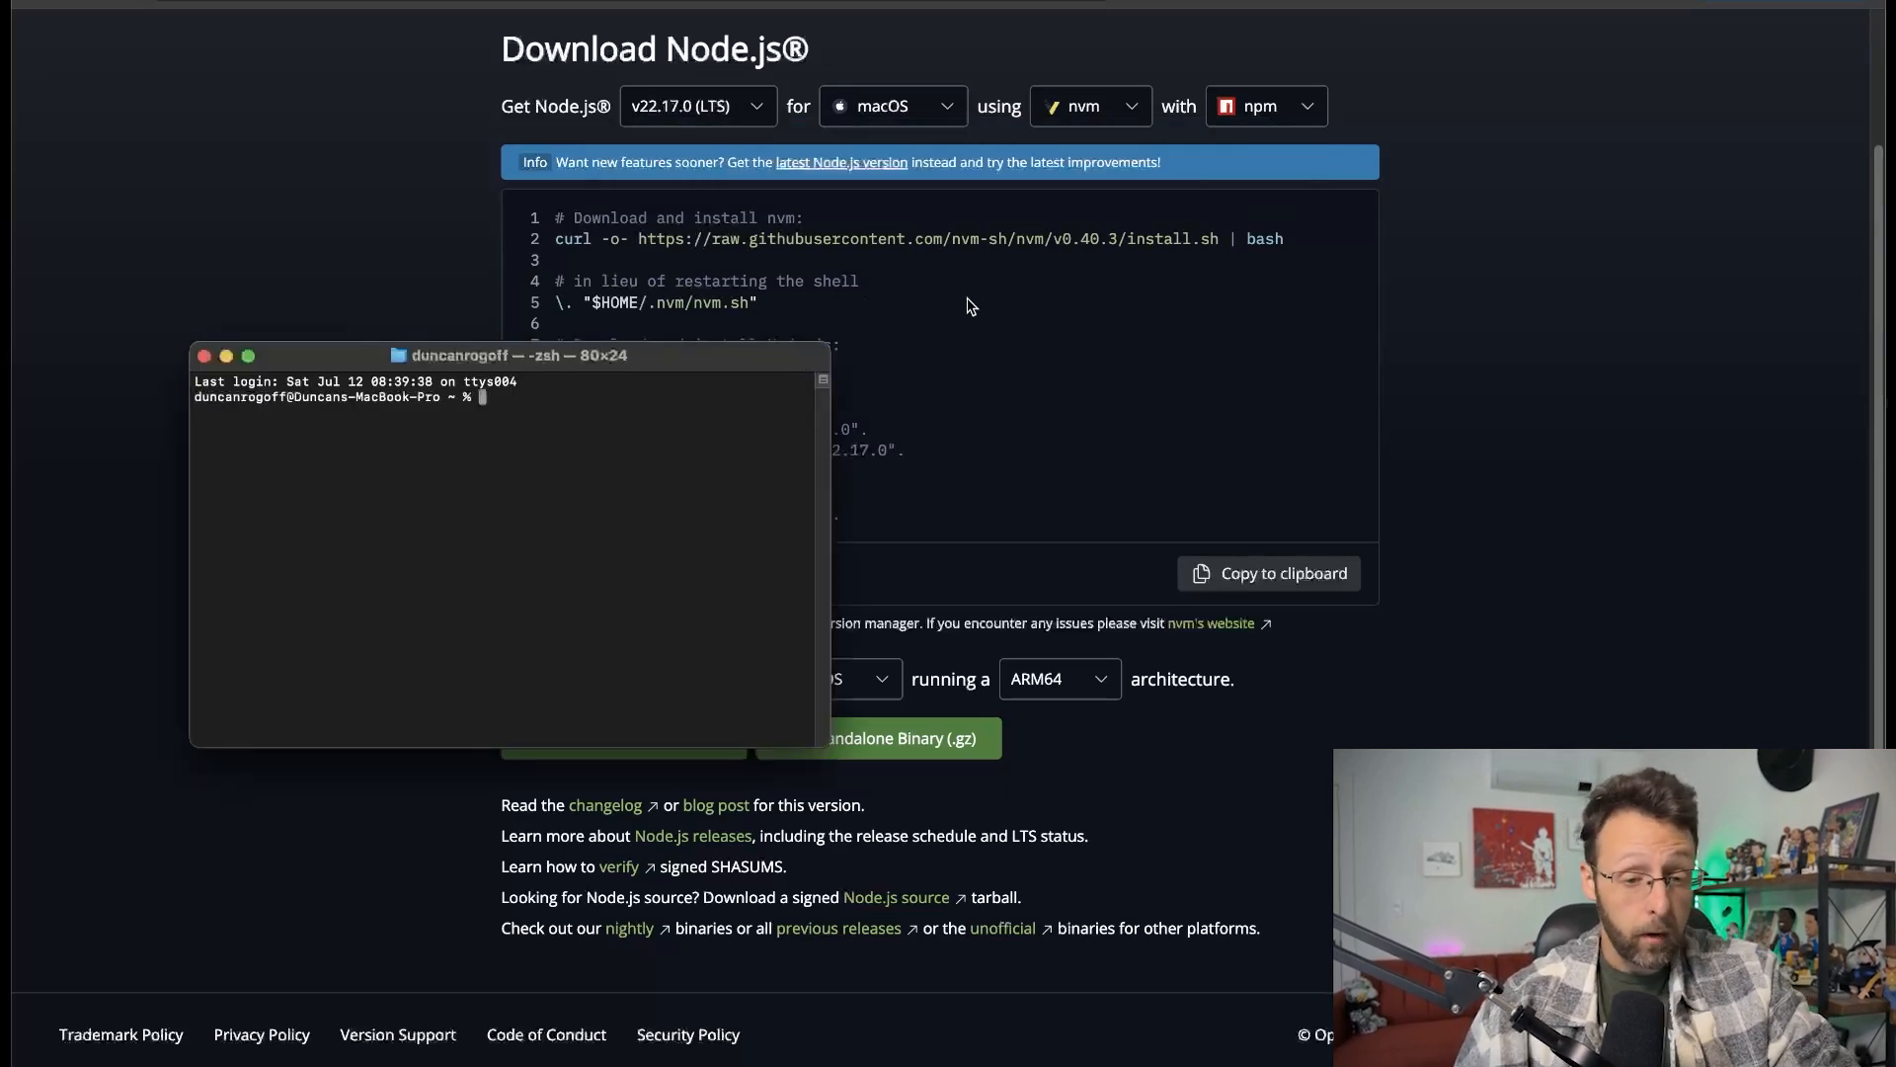
{"action": "key", "text": "super+Tab"}
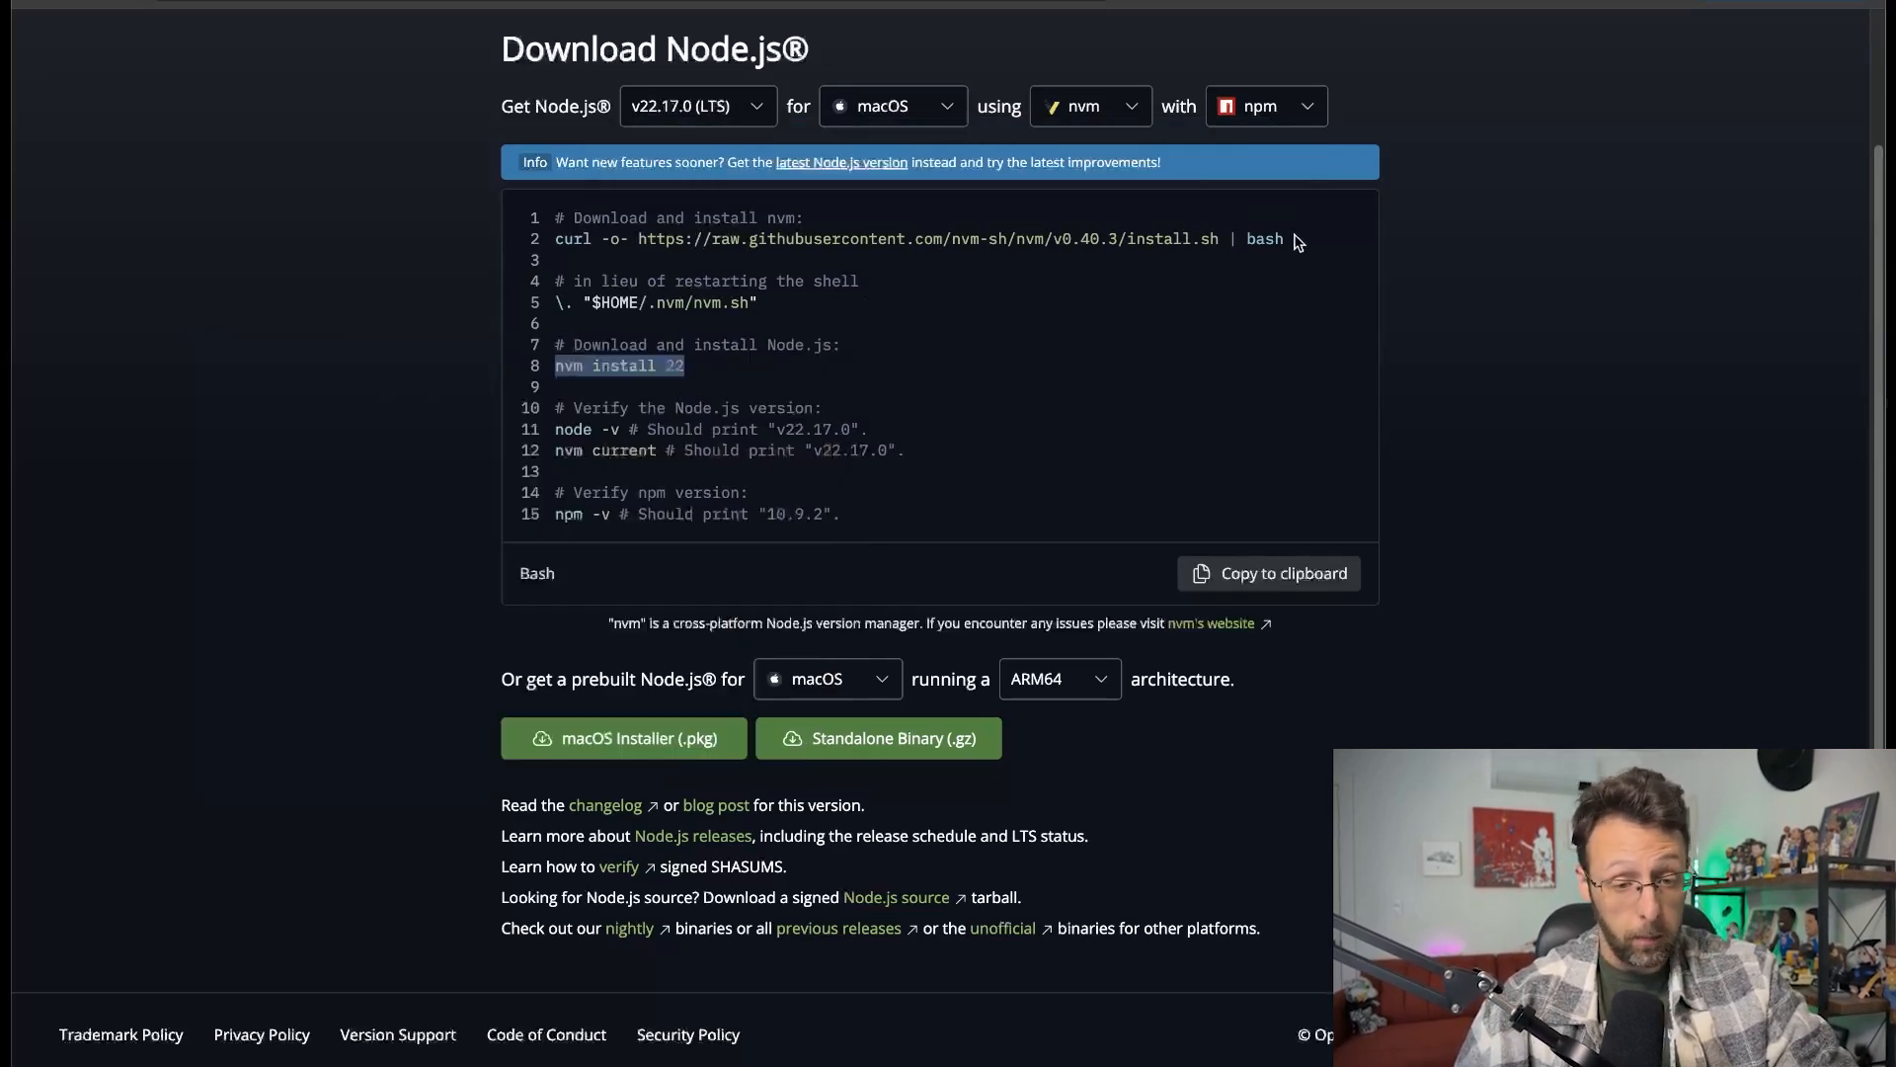
Copy the curl command that installs nvm v0.40.3 from the Node.js page and run it in Terminal.
{"action": "left_click_drag", "start_coordinate": [1296, 242], "coordinate": [555, 249]}
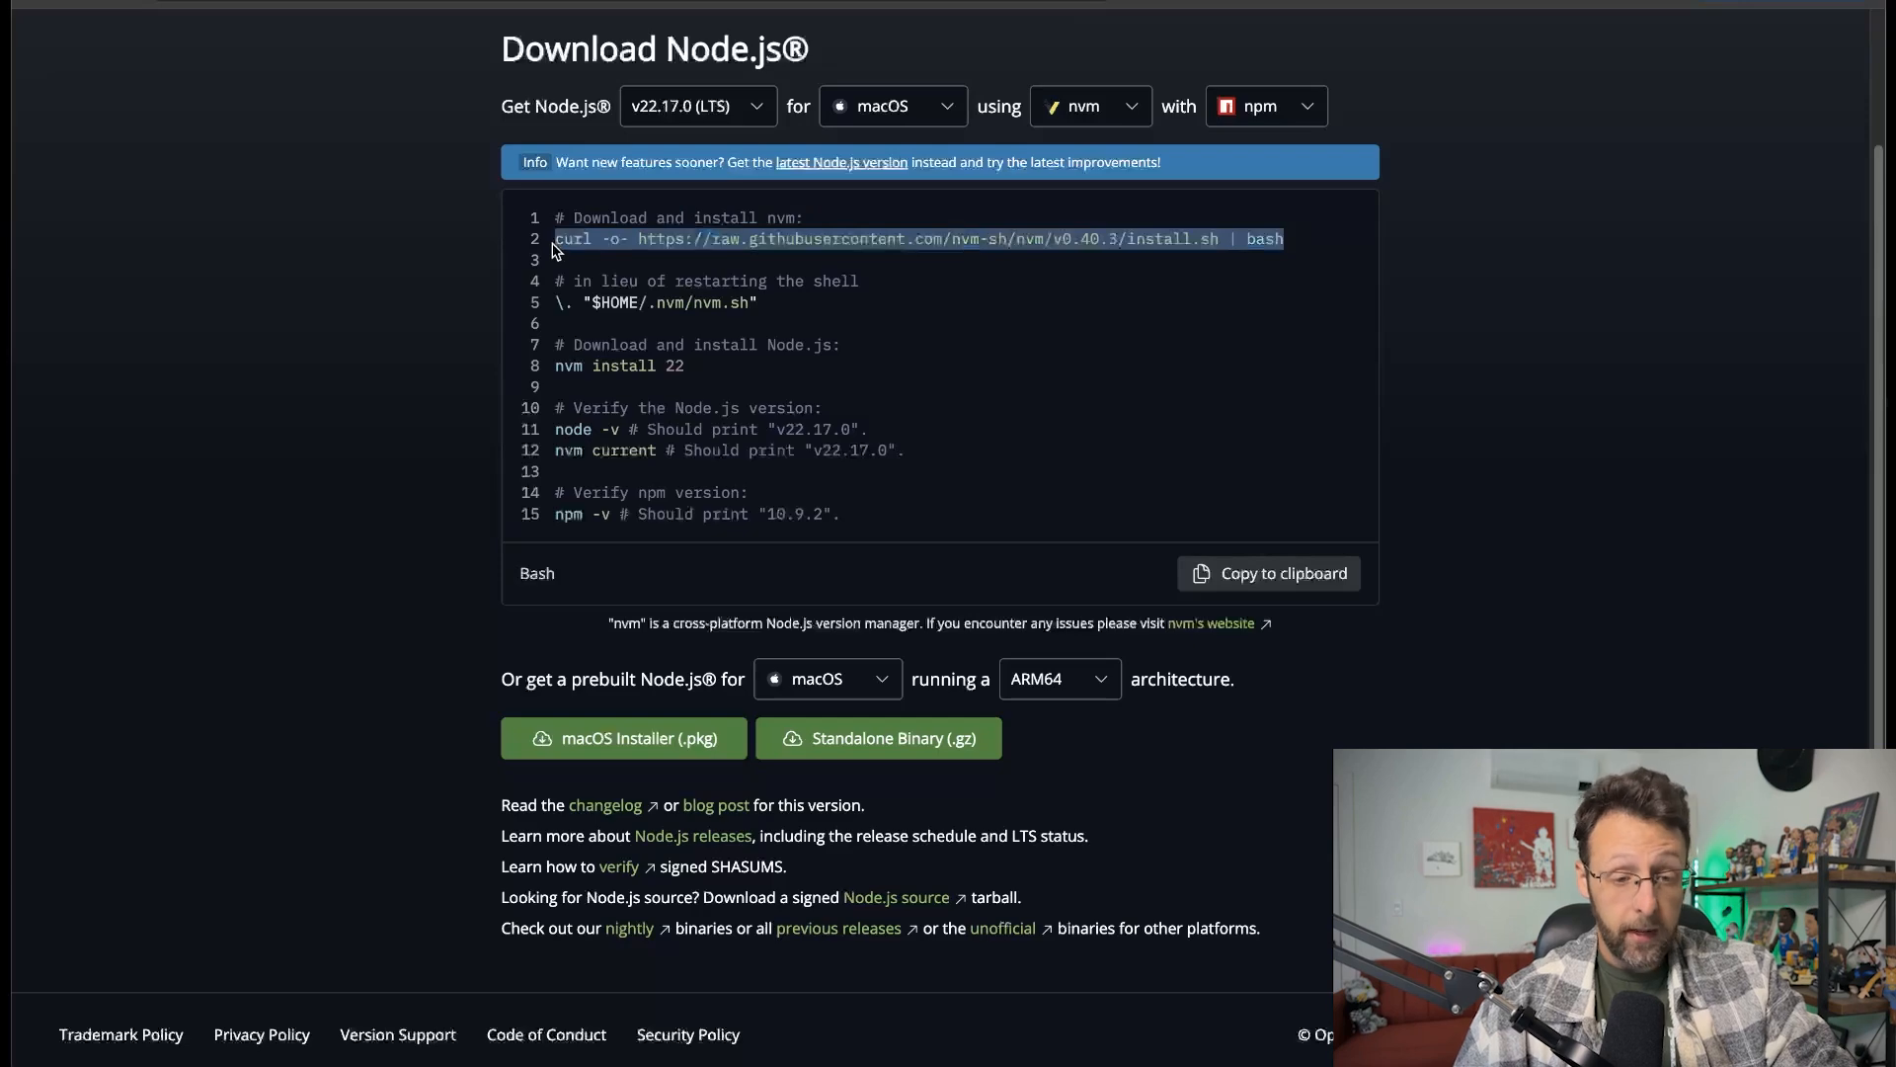
{"action": "key", "text": "super+c"}
{"action": "key", "text": "super+Tab"}
{"action": "key", "text": "super+v"}
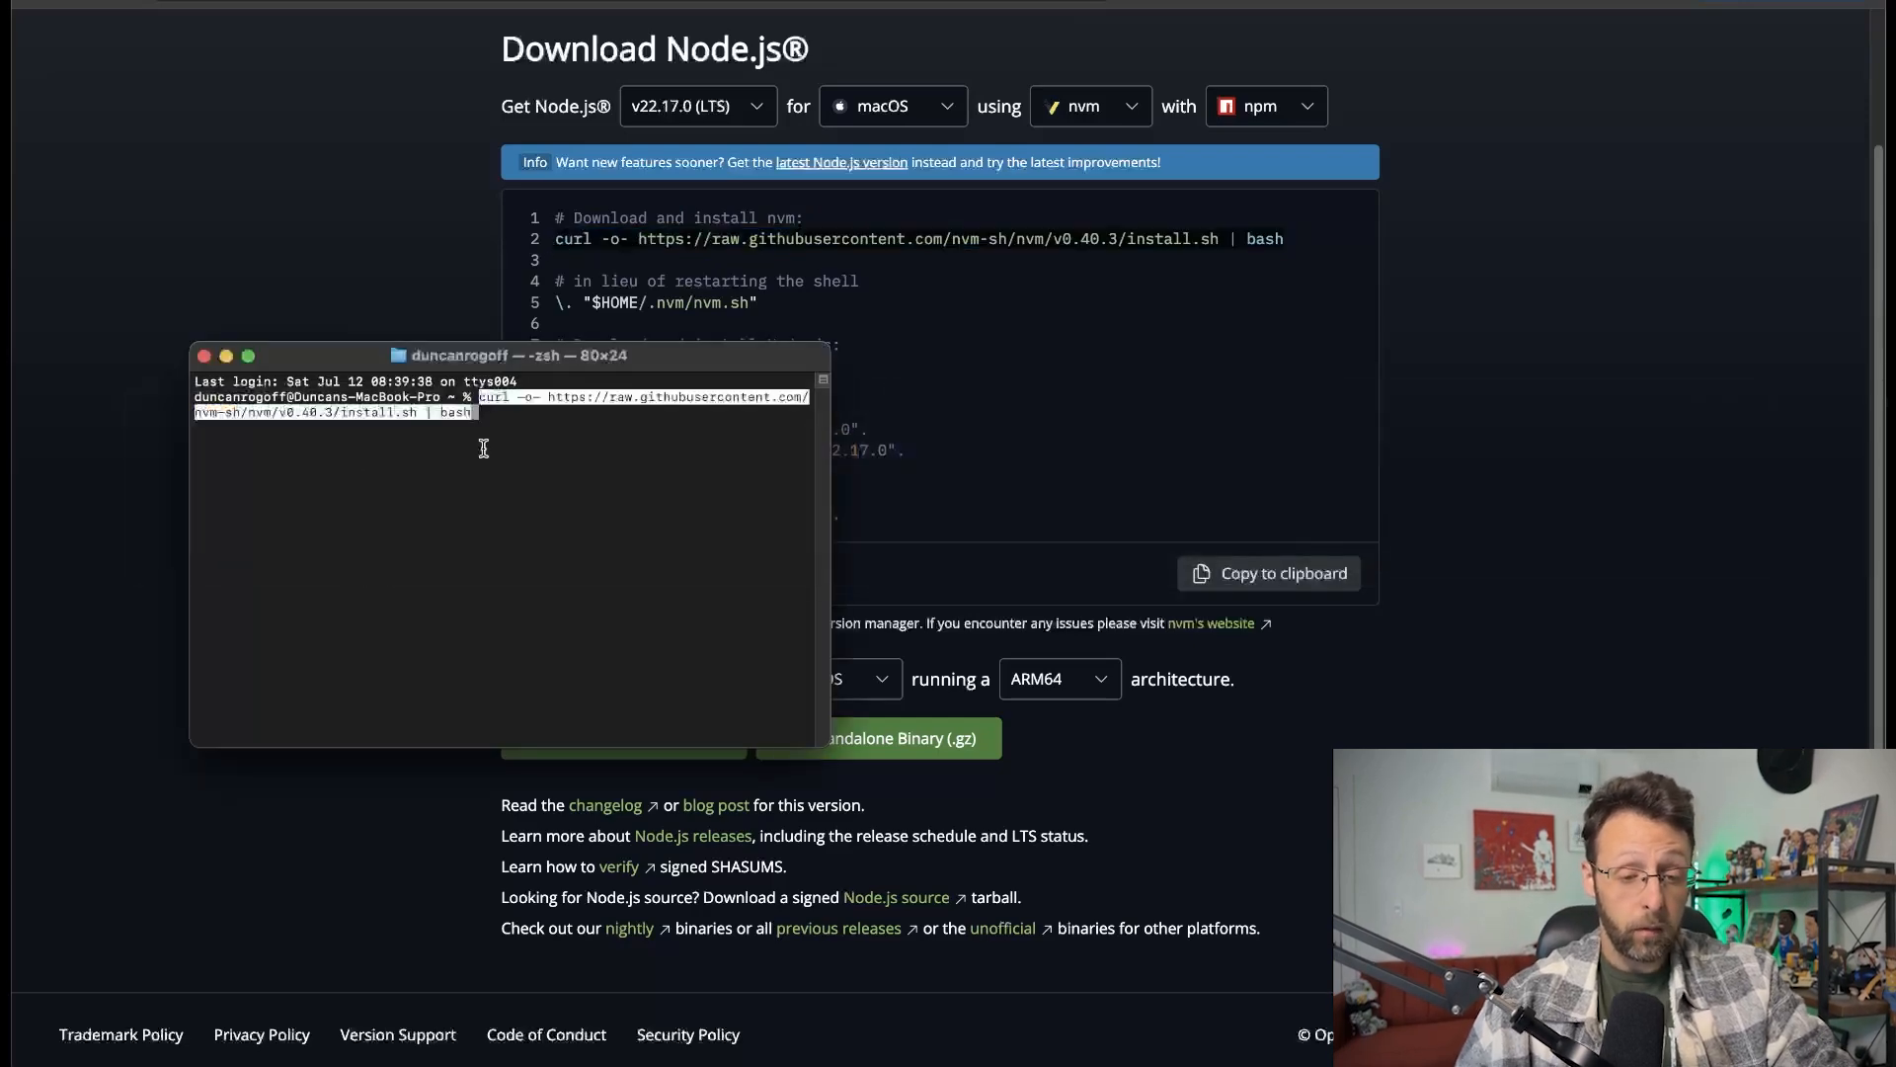
{"action": "key", "text": "Return"}
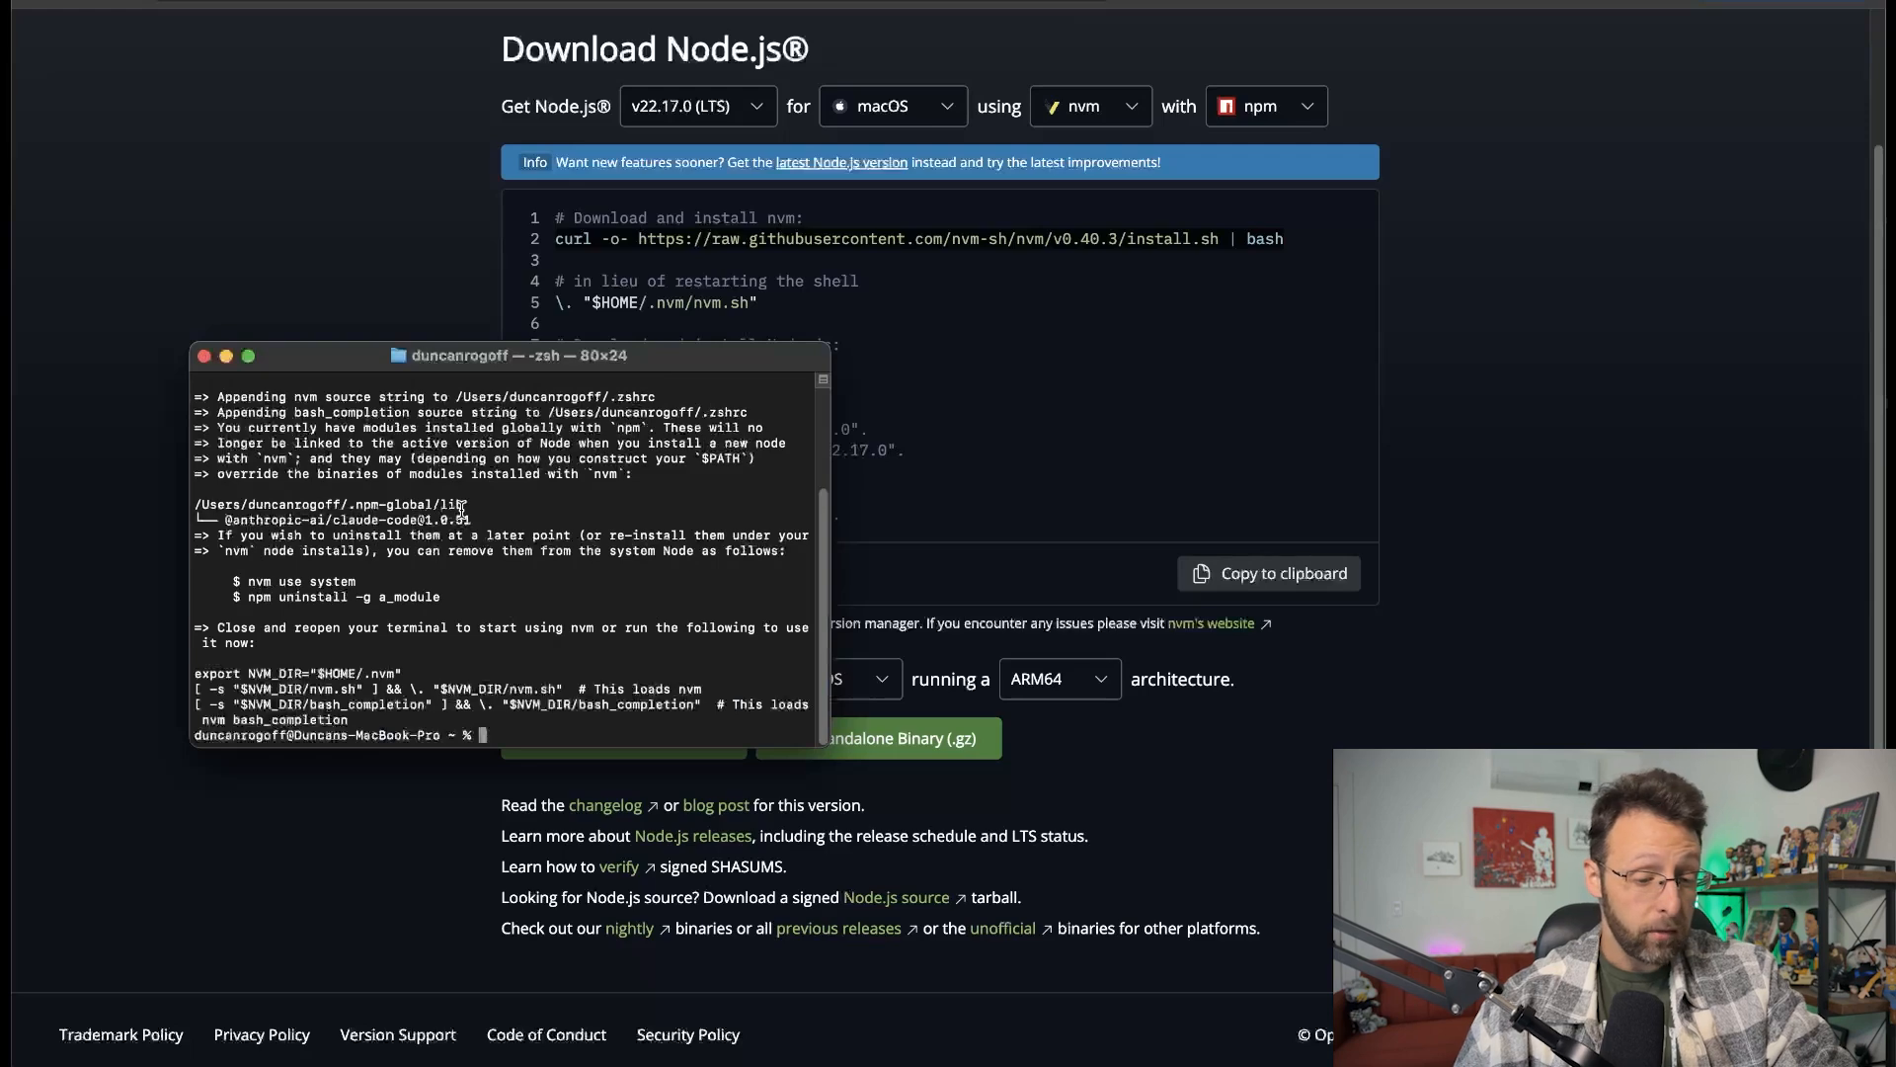
Run the shell reload command \. "$HOME/.nvm/nvm.sh" from the Node.js page in Terminal and return to the browser.
{"action": "left_click", "coordinate": [635, 240]}
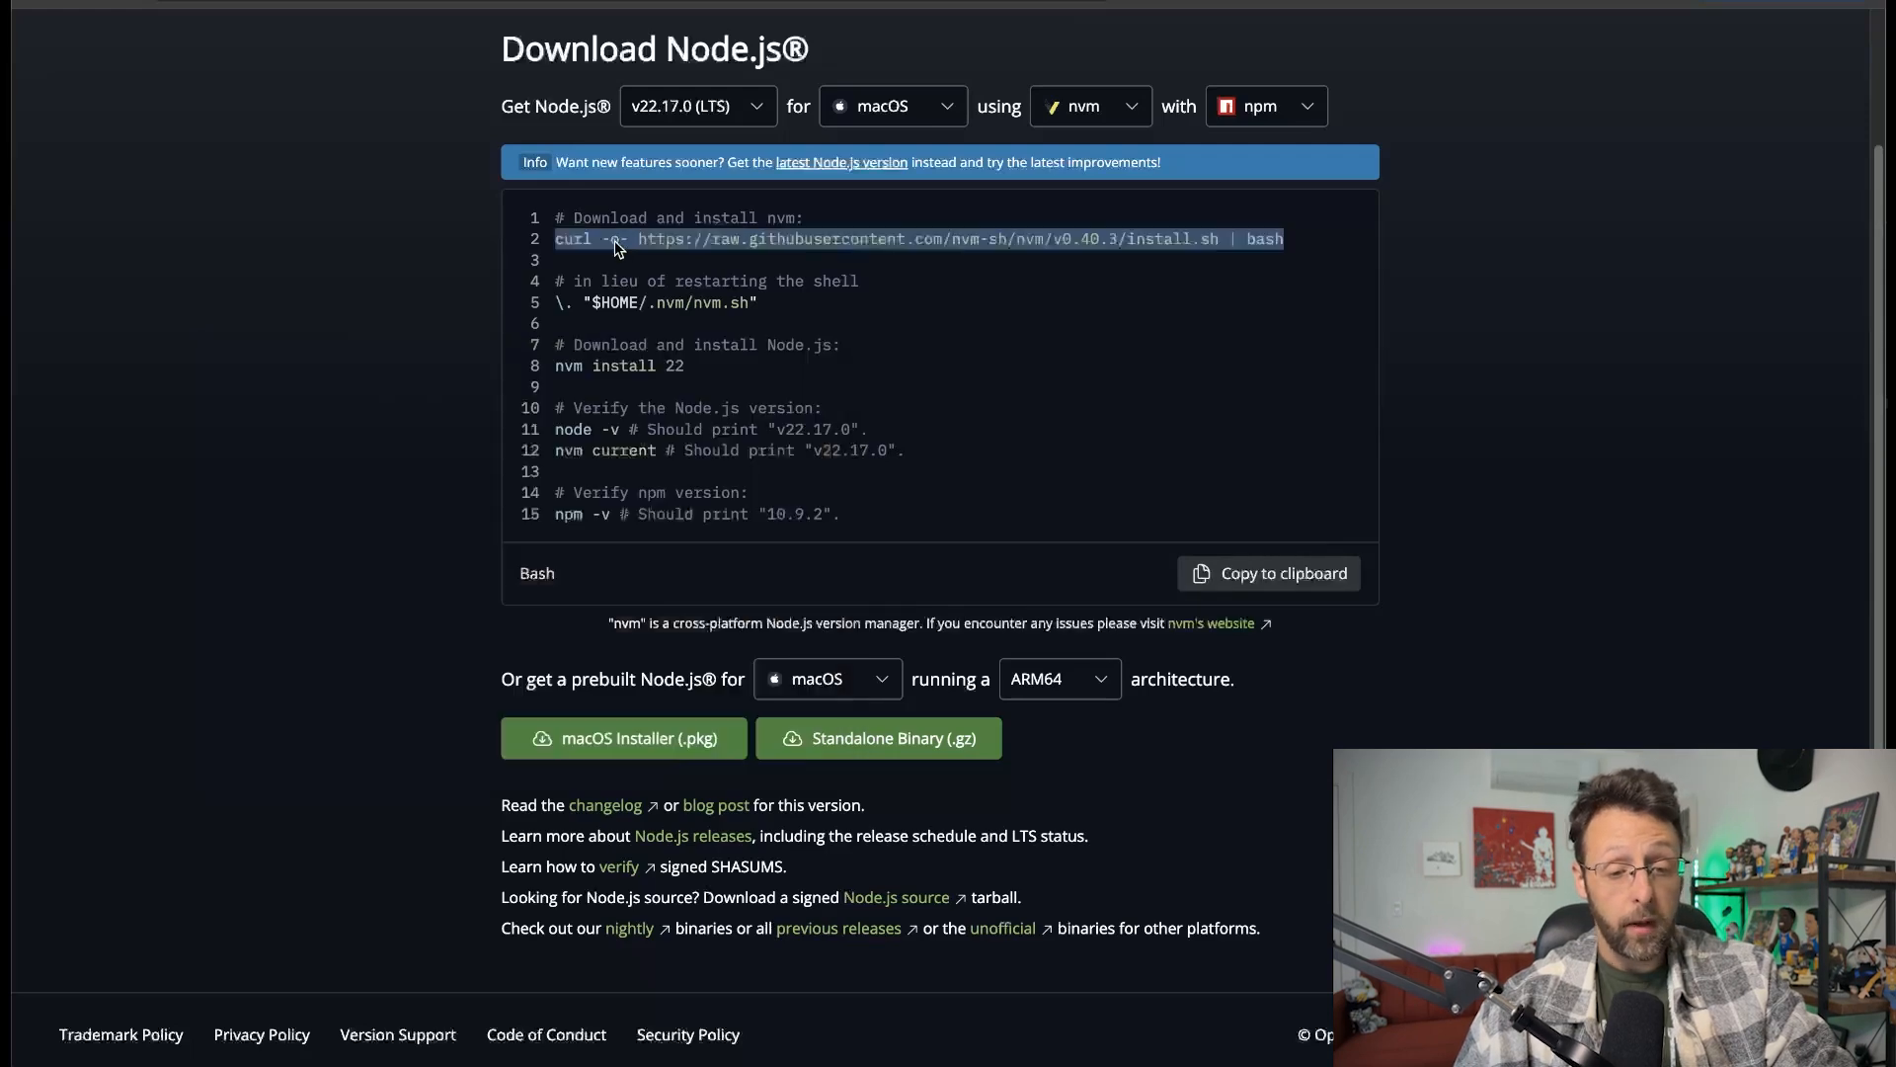
{"action": "left_click_drag", "start_coordinate": [766, 303], "coordinate": [554, 306]}
{"action": "key", "text": "super+c"}
{"action": "key", "text": "super+Tab"}
{"action": "key", "text": "super+v"}
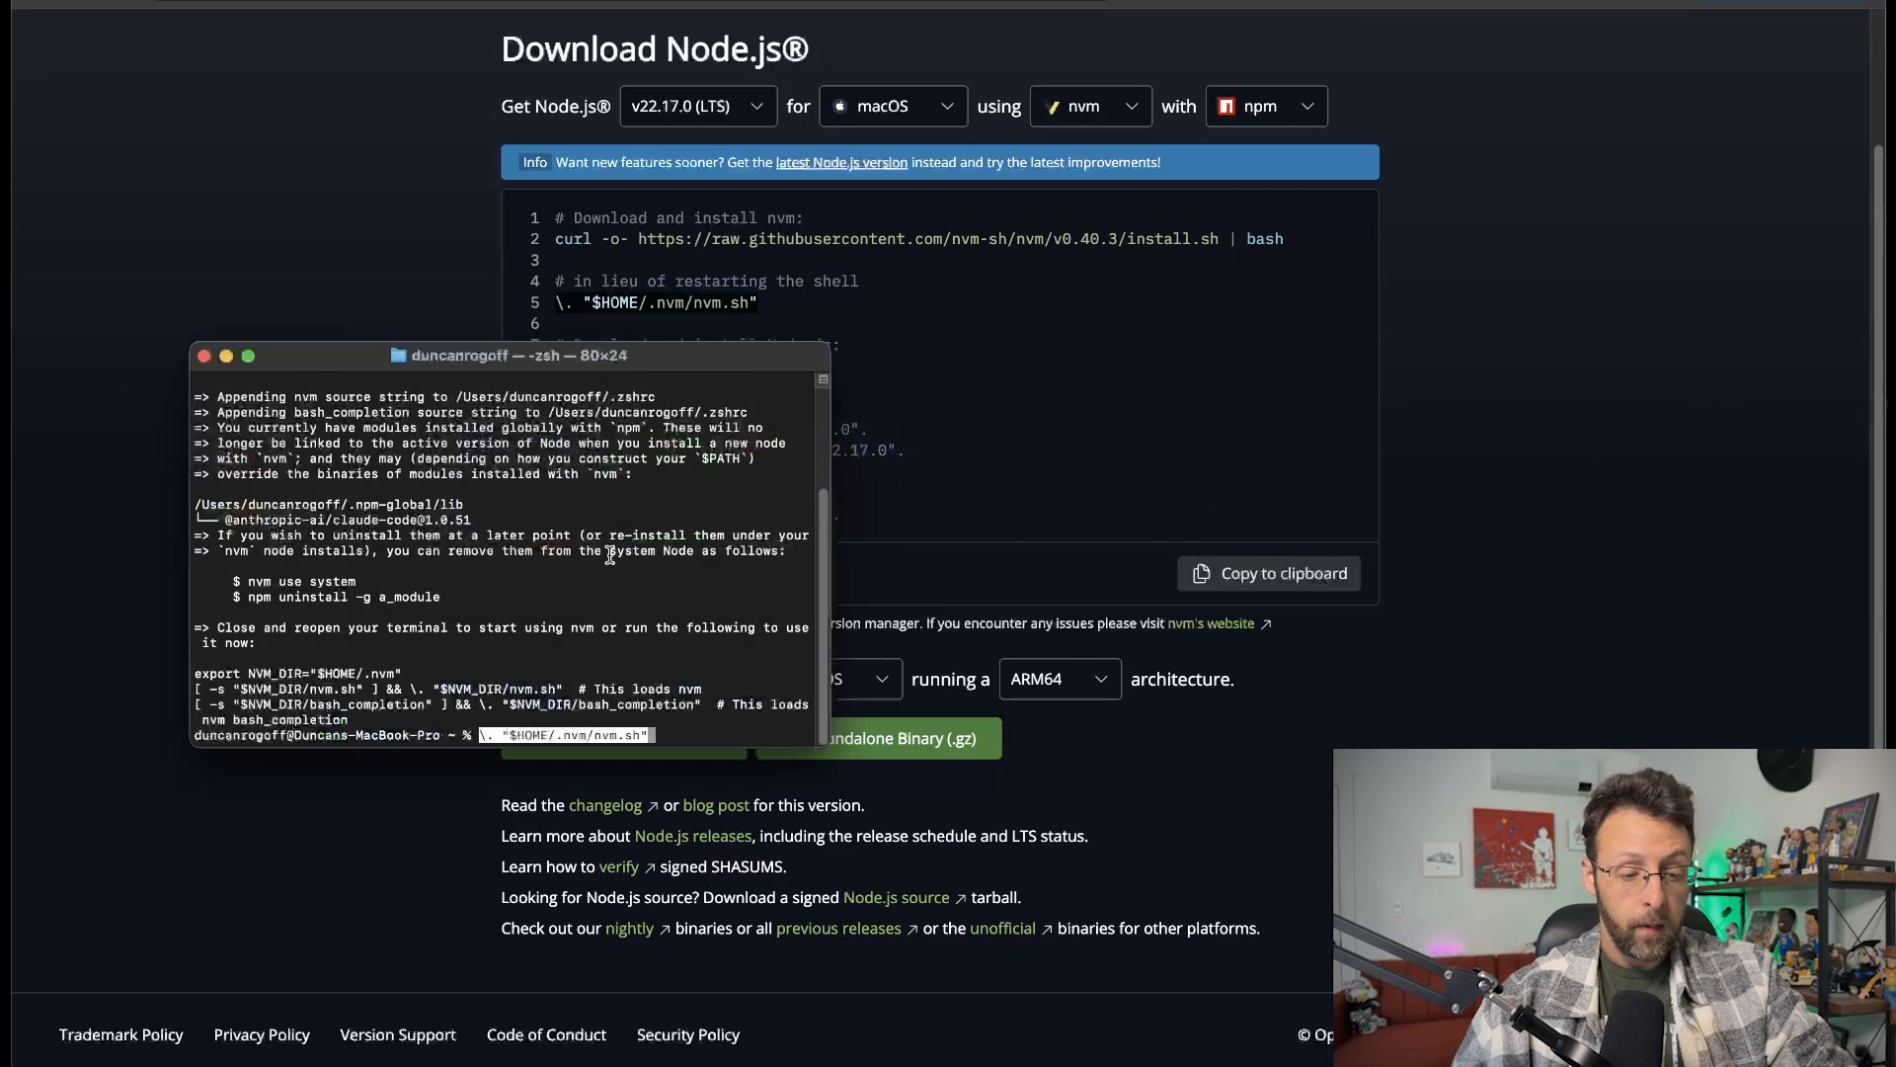
{"action": "key", "text": "Return"}
{"action": "key", "text": "super+Tab"}
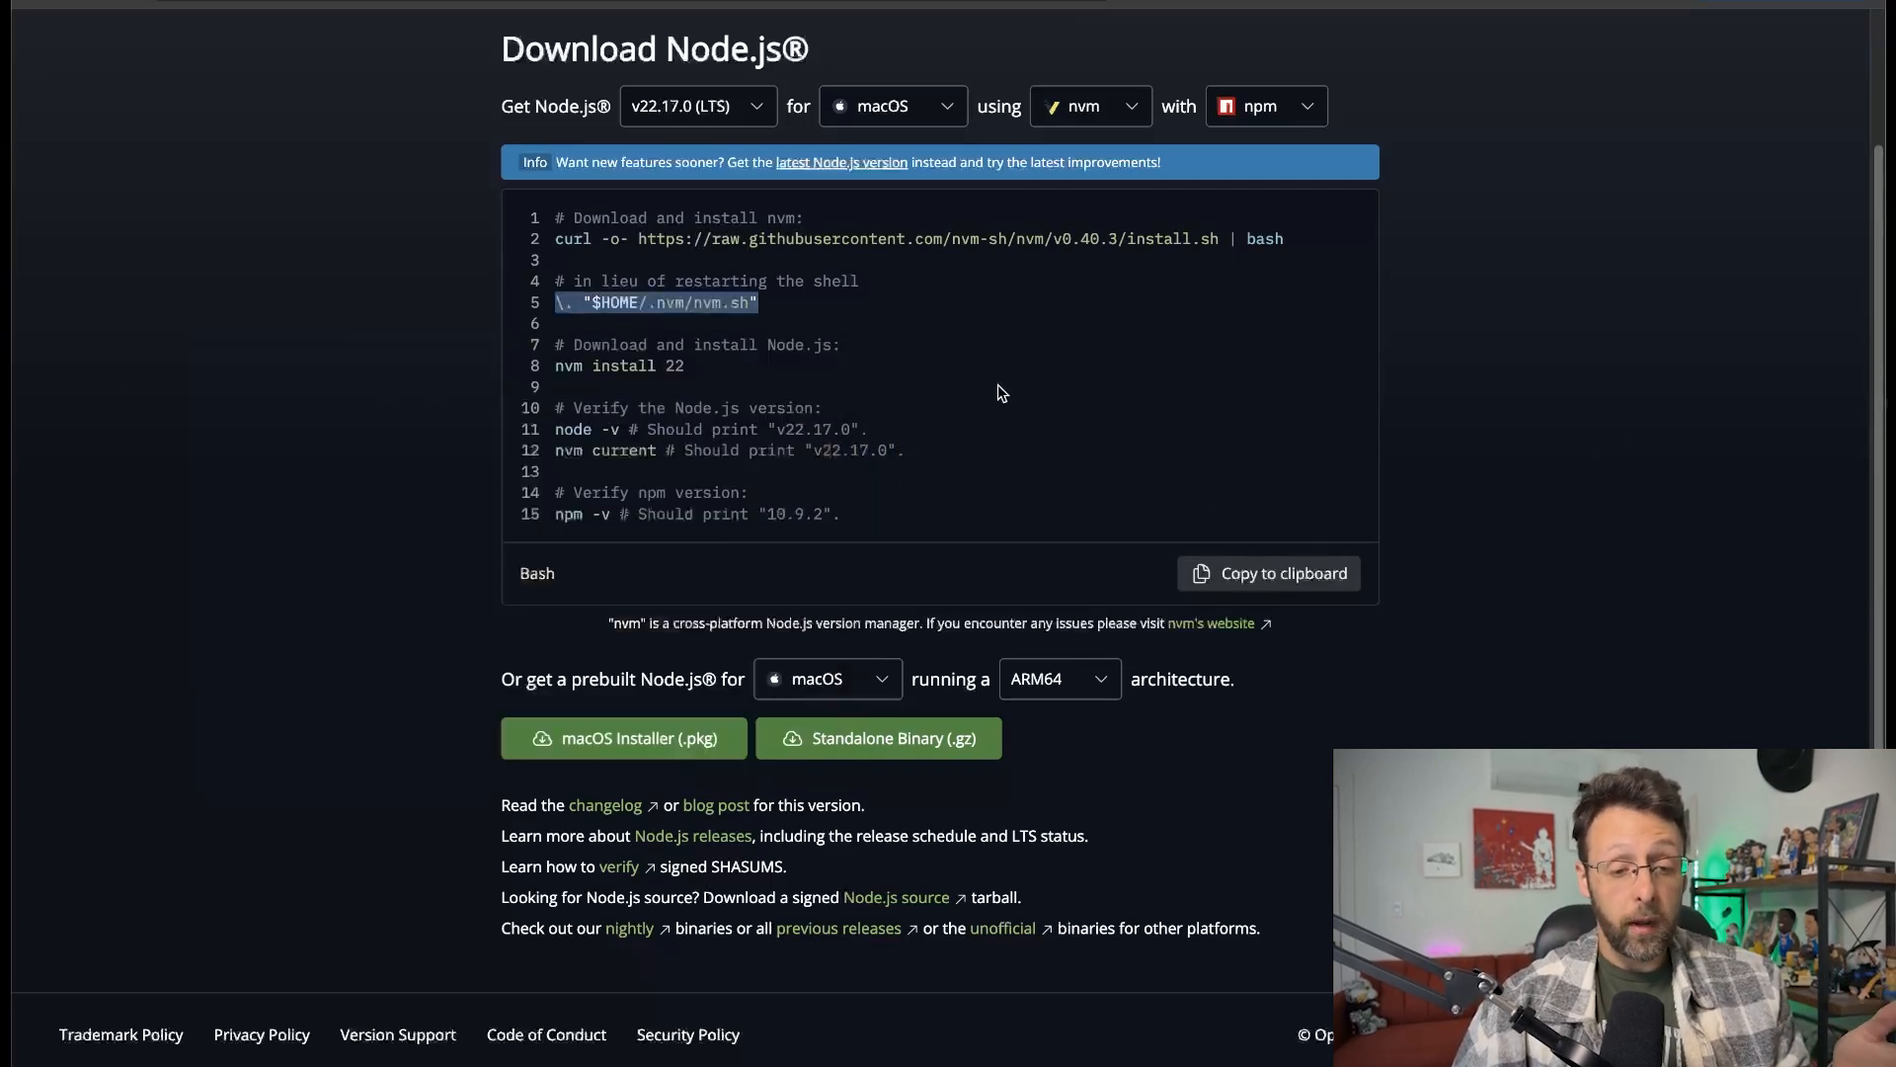
Go over the commented install instructions, copy "nvm install 22" from the page and run it in Terminal.
{"action": "left_click", "coordinate": [587, 304]}
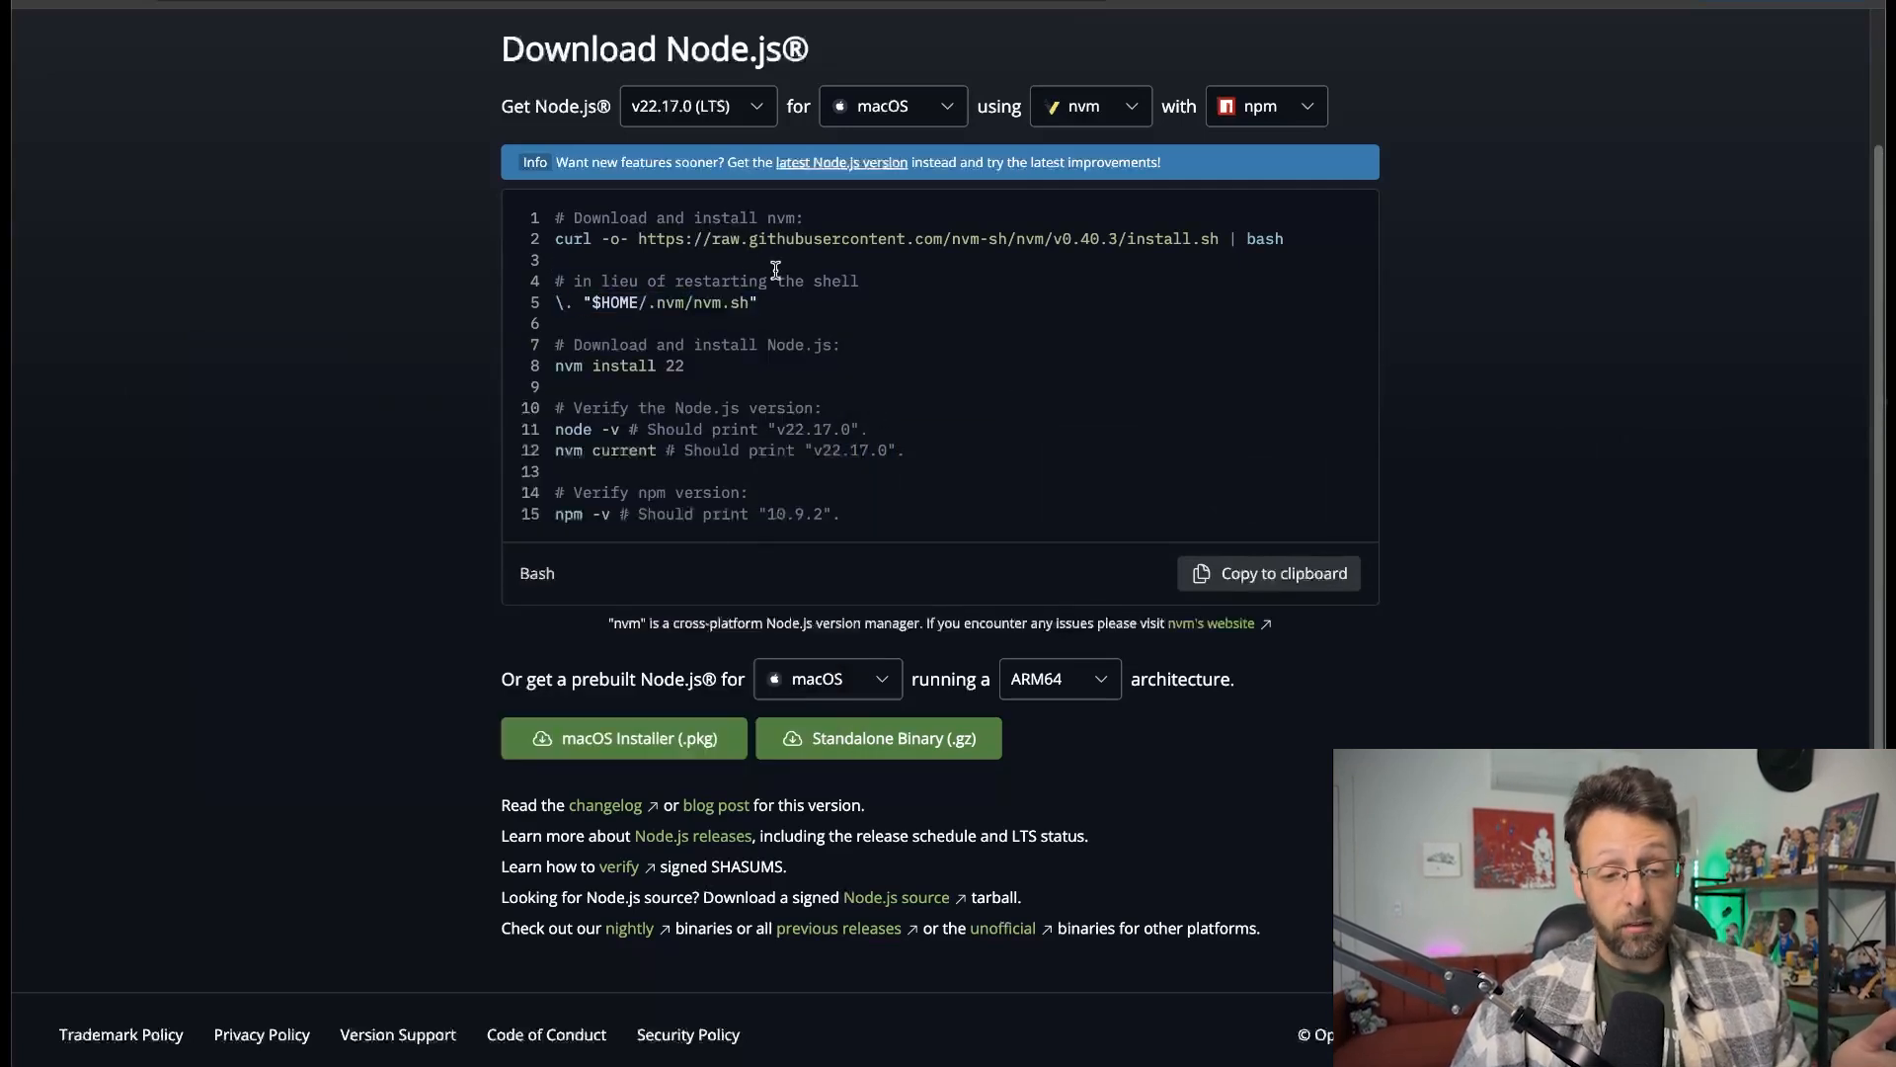
{"action": "left_click_drag", "start_coordinate": [720, 281], "coordinate": [924, 294]}
{"action": "left_click", "coordinate": [727, 304]}
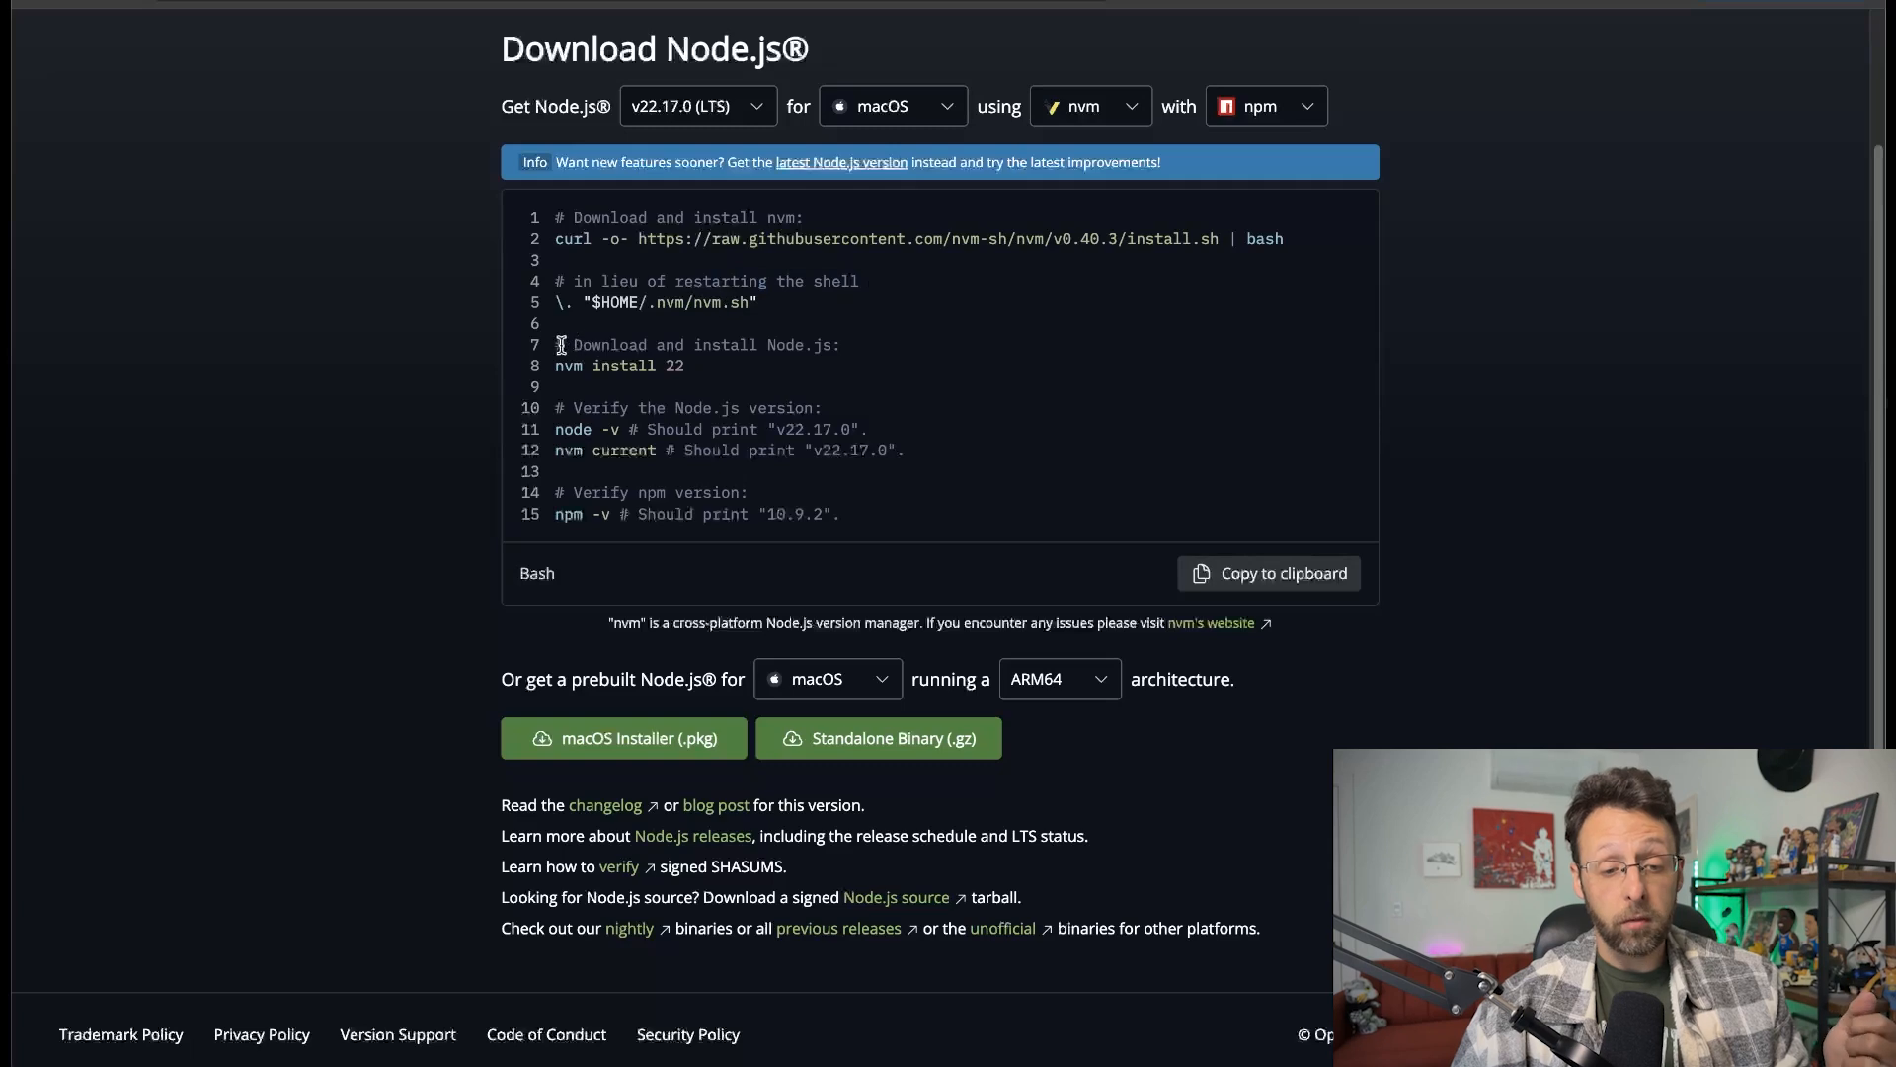
{"action": "left_click_drag", "start_coordinate": [559, 345], "coordinate": [899, 353]}
{"action": "left_click", "coordinate": [789, 388]}
{"action": "left_click_drag", "start_coordinate": [581, 409], "coordinate": [842, 415]}
{"action": "left_click", "coordinate": [800, 428]}
{"action": "left_click_drag", "start_coordinate": [693, 378], "coordinate": [558, 369]}
{"action": "key", "text": "super+c"}
{"action": "key", "text": "super+Tab"}
{"action": "key", "text": "super+v"}
{"action": "key", "text": "Return"}
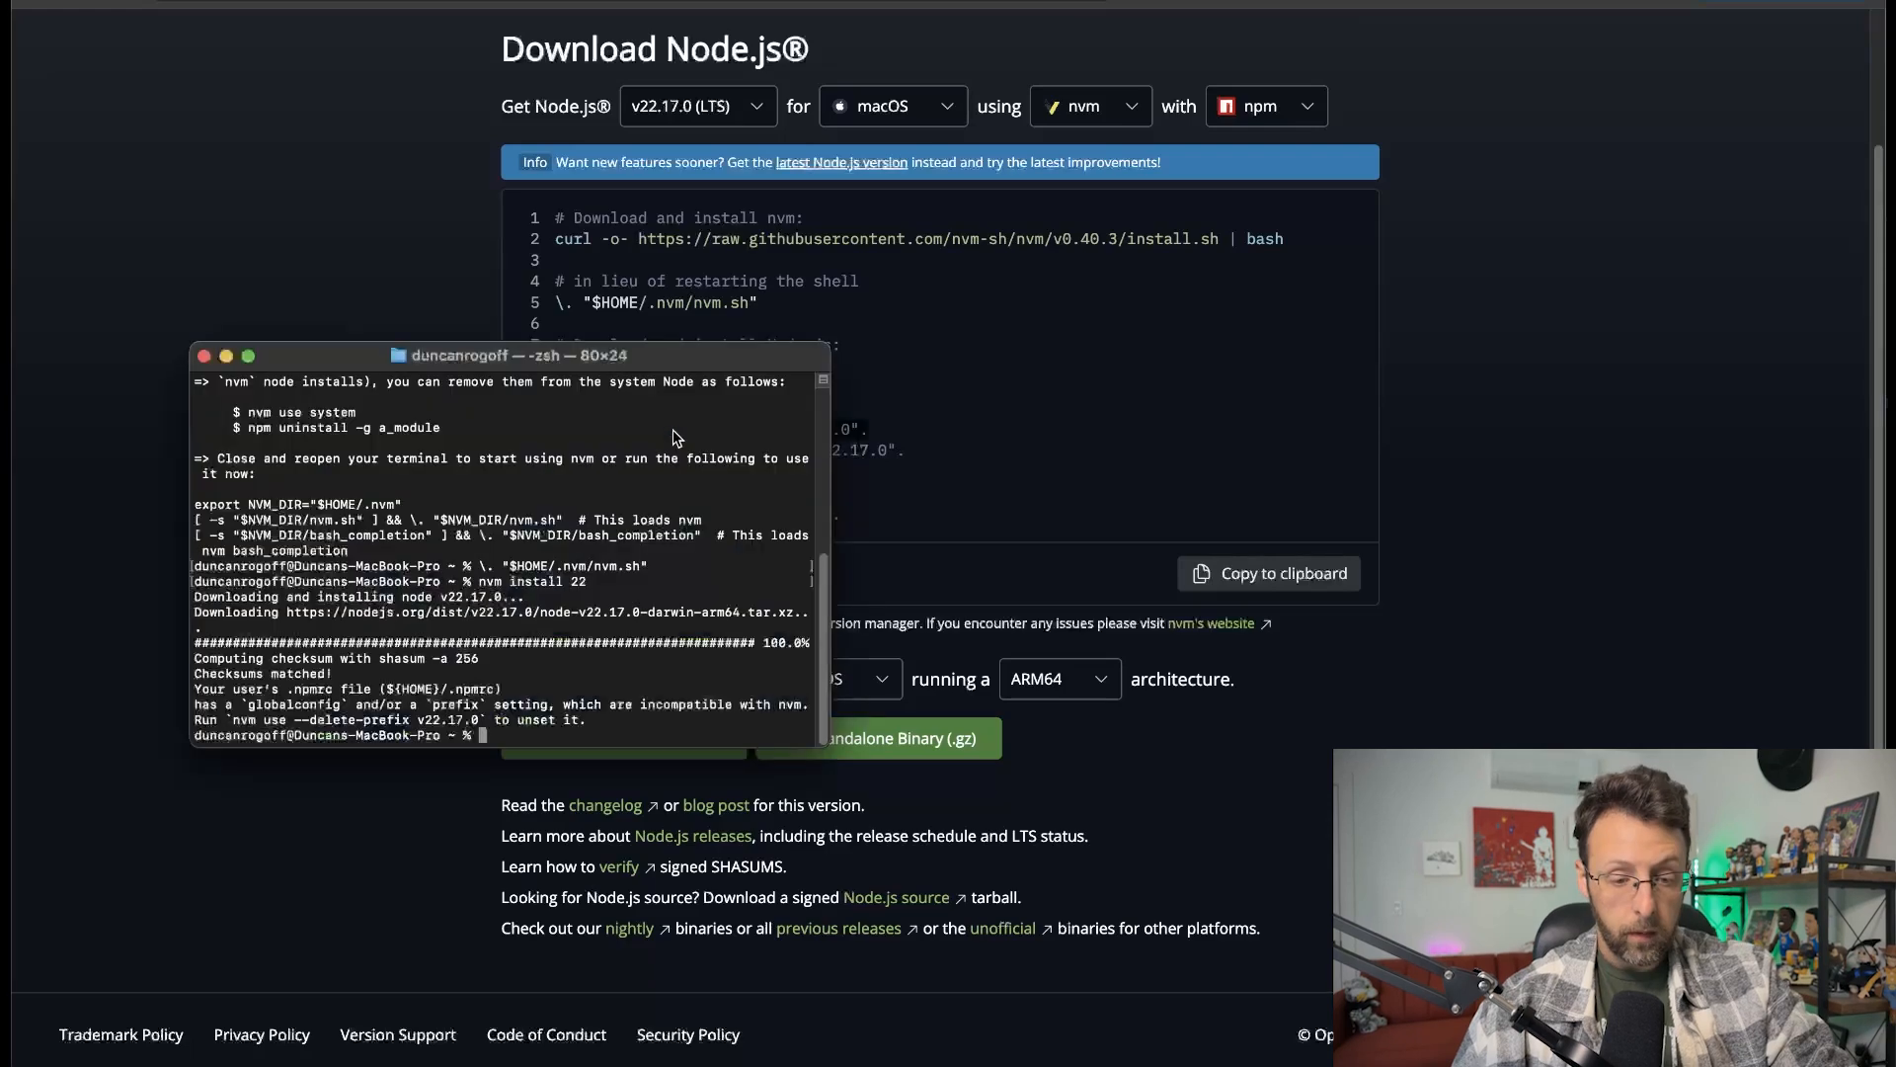
Verify the Node.js installation by running the page's "node -v" and "nvm current" commands in Terminal.
{"action": "double_click", "coordinate": [845, 450]}
{"action": "triple_click", "coordinate": [845, 450]}
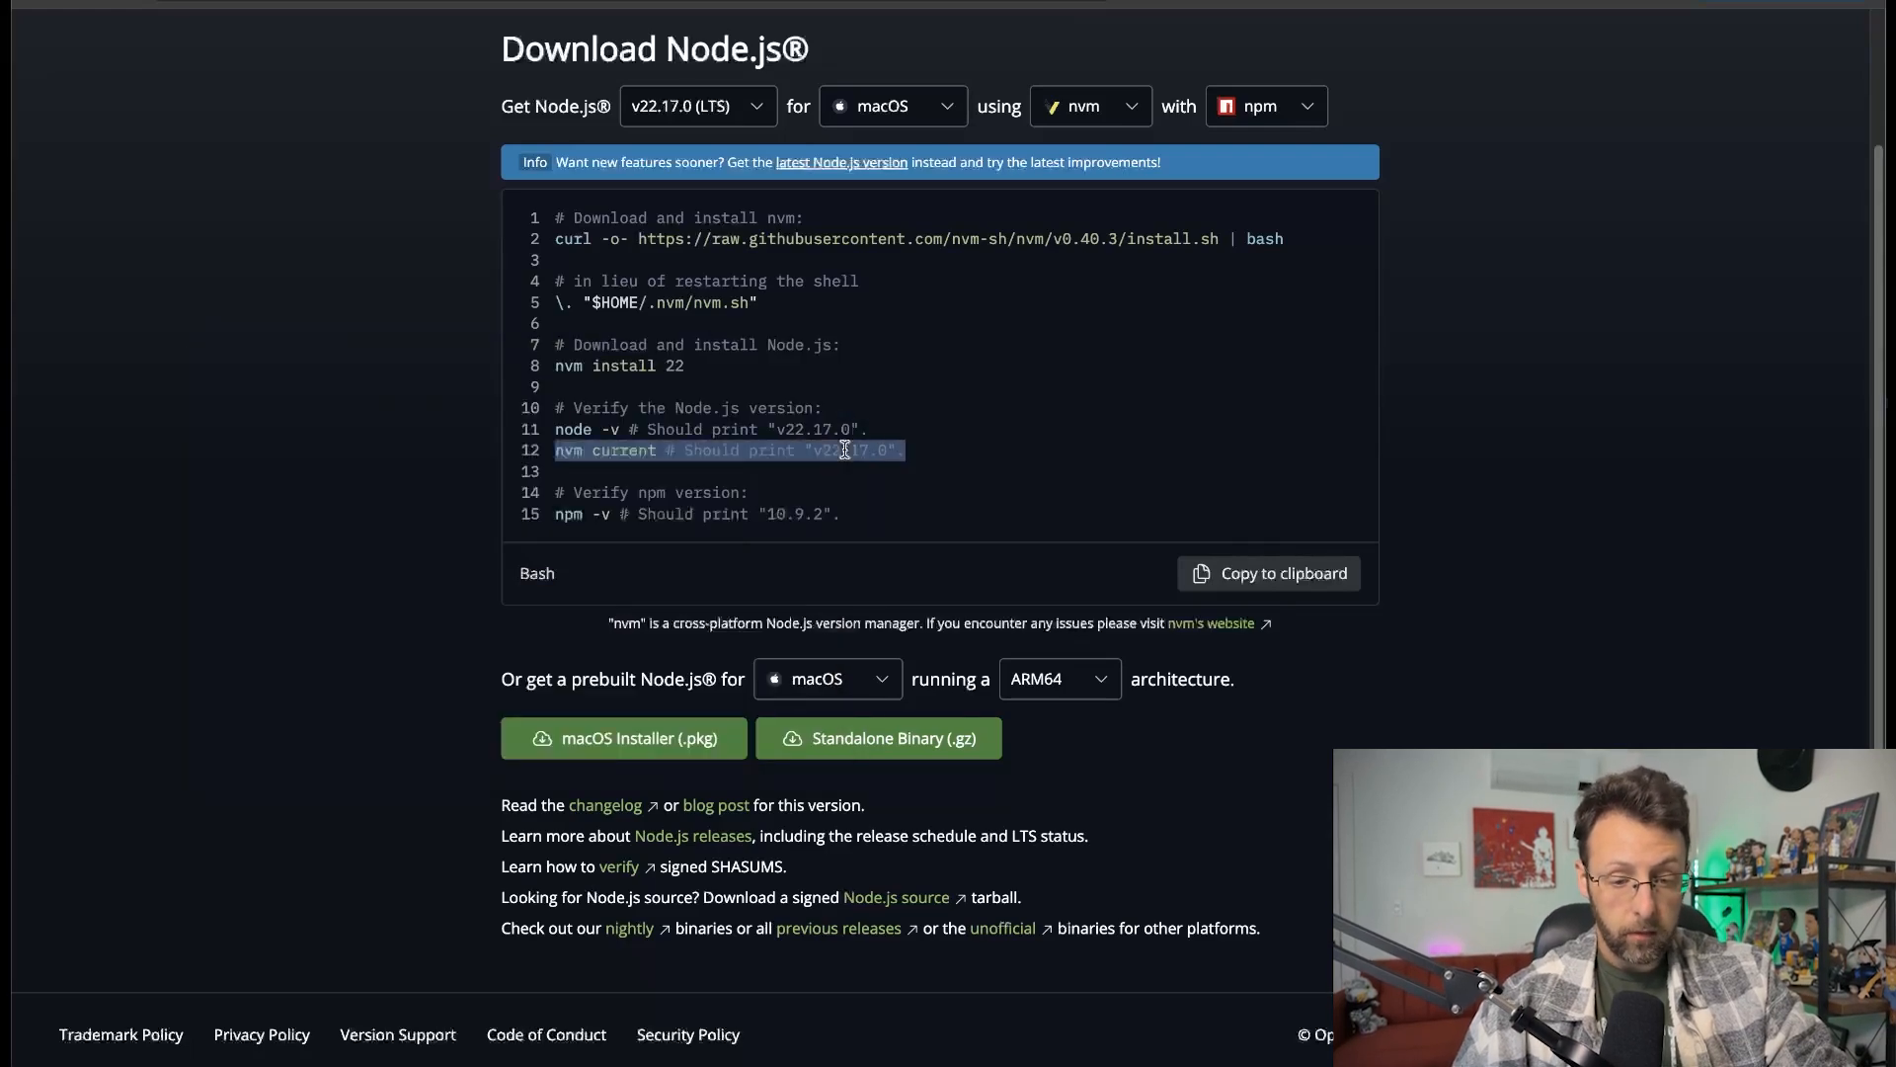
{"action": "key", "text": "super+c"}
{"action": "key", "text": "super+Tab"}
{"action": "key", "text": "super+v"}
{"action": "key", "text": "Return"}
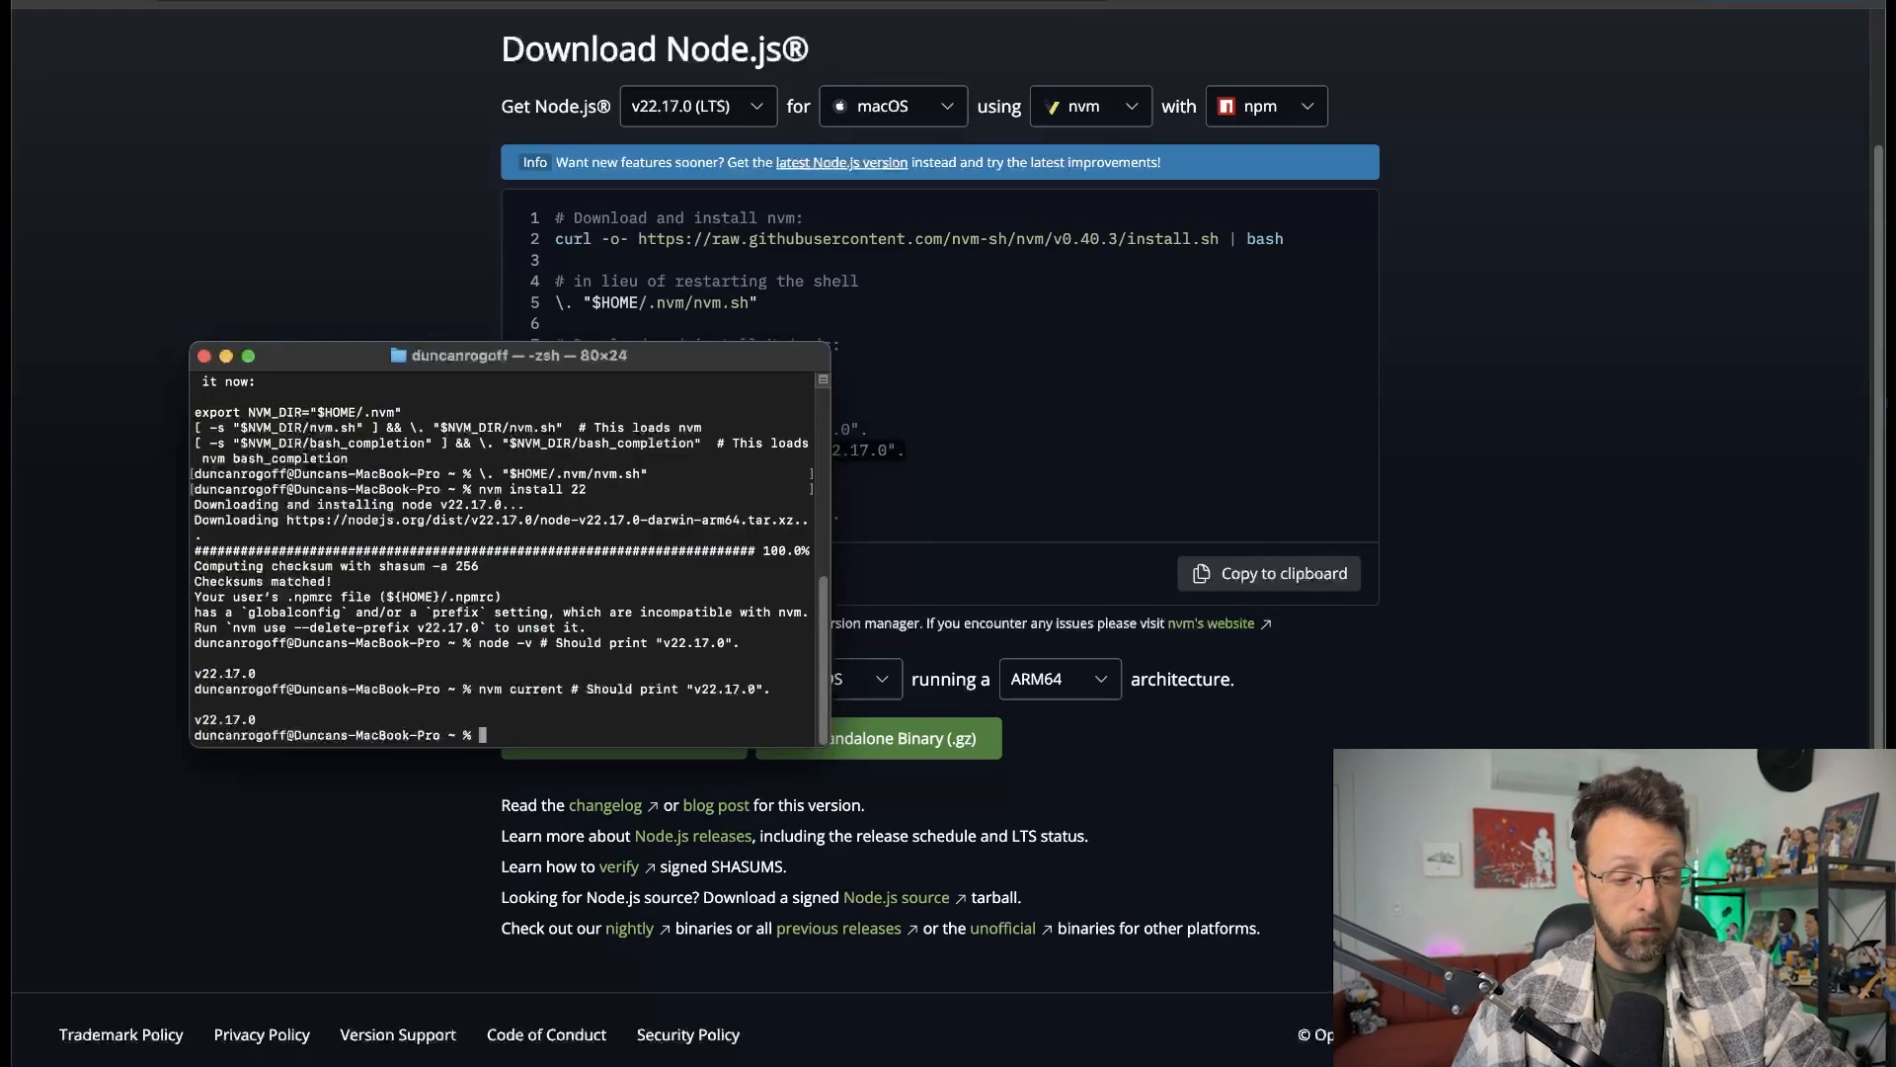
Run "npm -v" from the Node.js page in Terminal and highlight the version number it prints.
{"action": "left_click", "coordinate": [893, 437]}
{"action": "left_click_drag", "start_coordinate": [564, 455], "coordinate": [920, 453]}
{"action": "left_click", "coordinate": [691, 455]}
{"action": "left_click", "coordinate": [878, 477]}
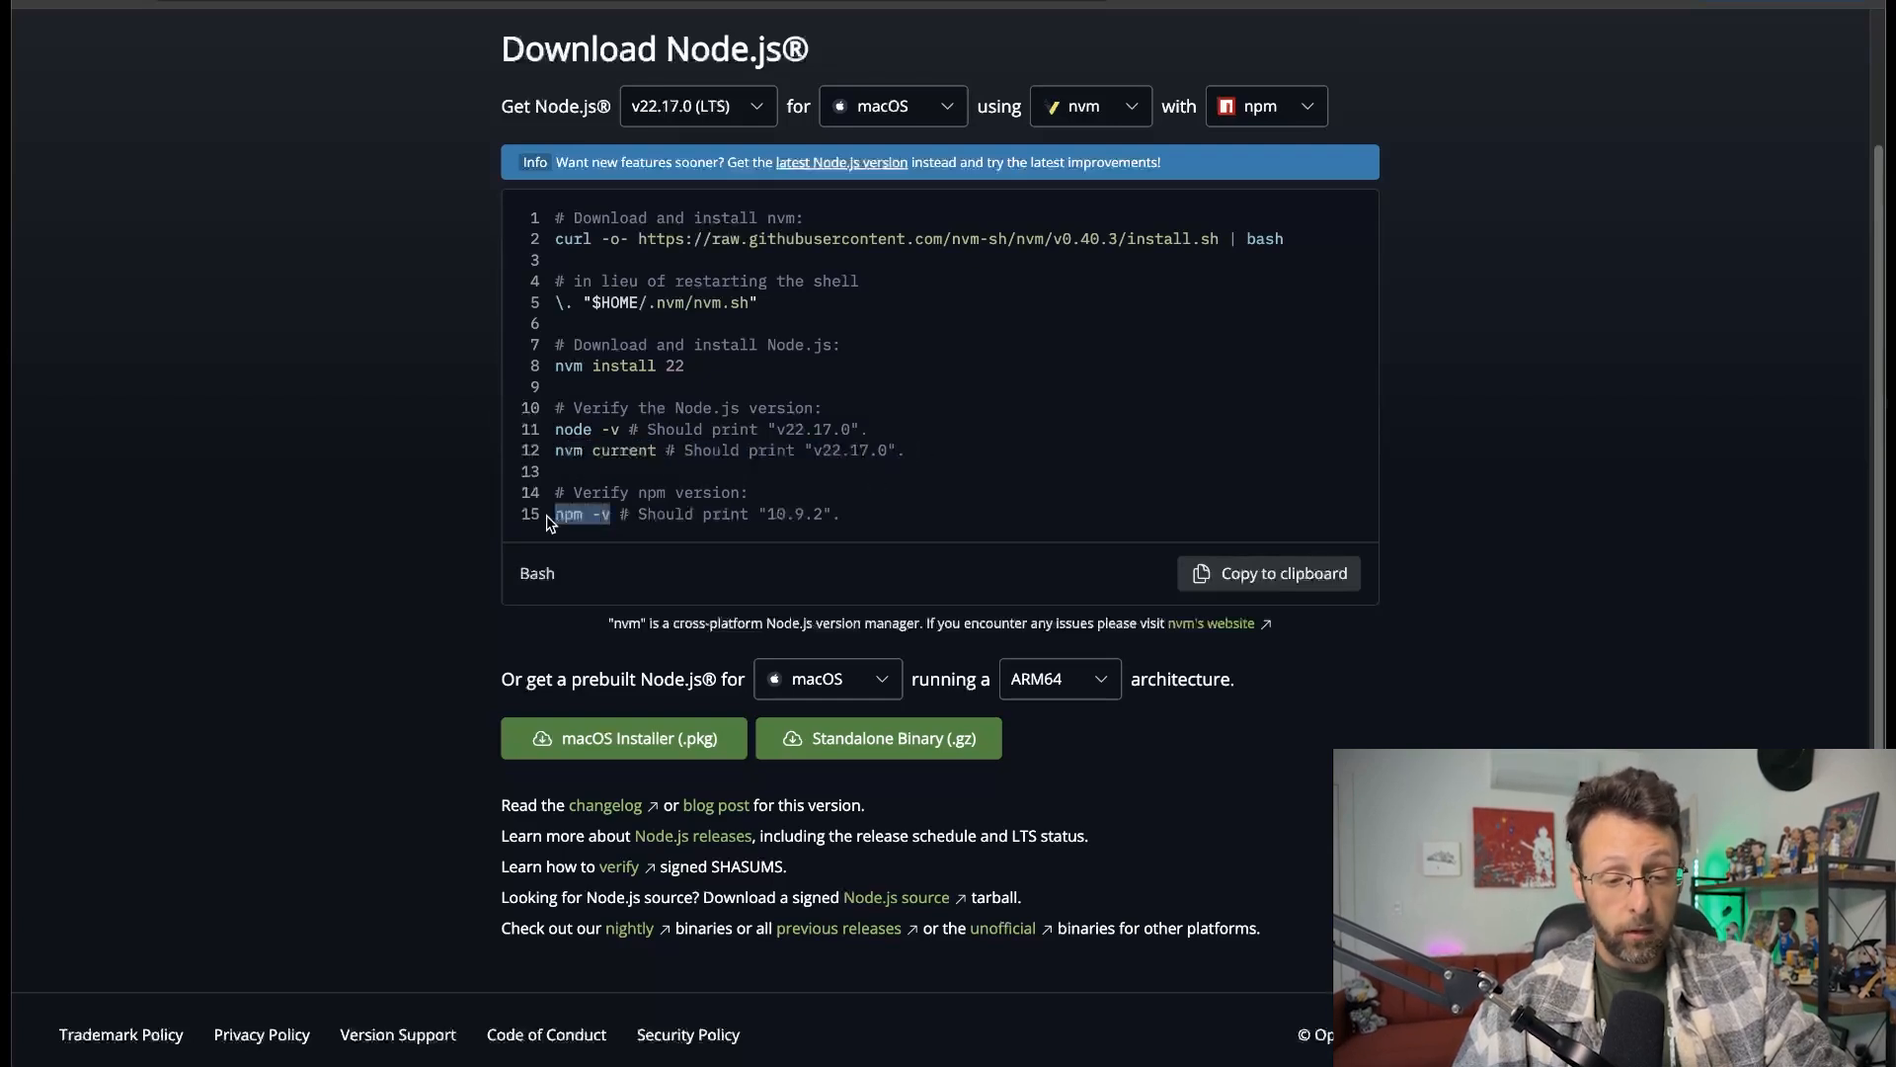
{"action": "key", "text": "super+Tab"}
{"action": "key", "text": "super+v"}
{"action": "key", "text": "Return"}
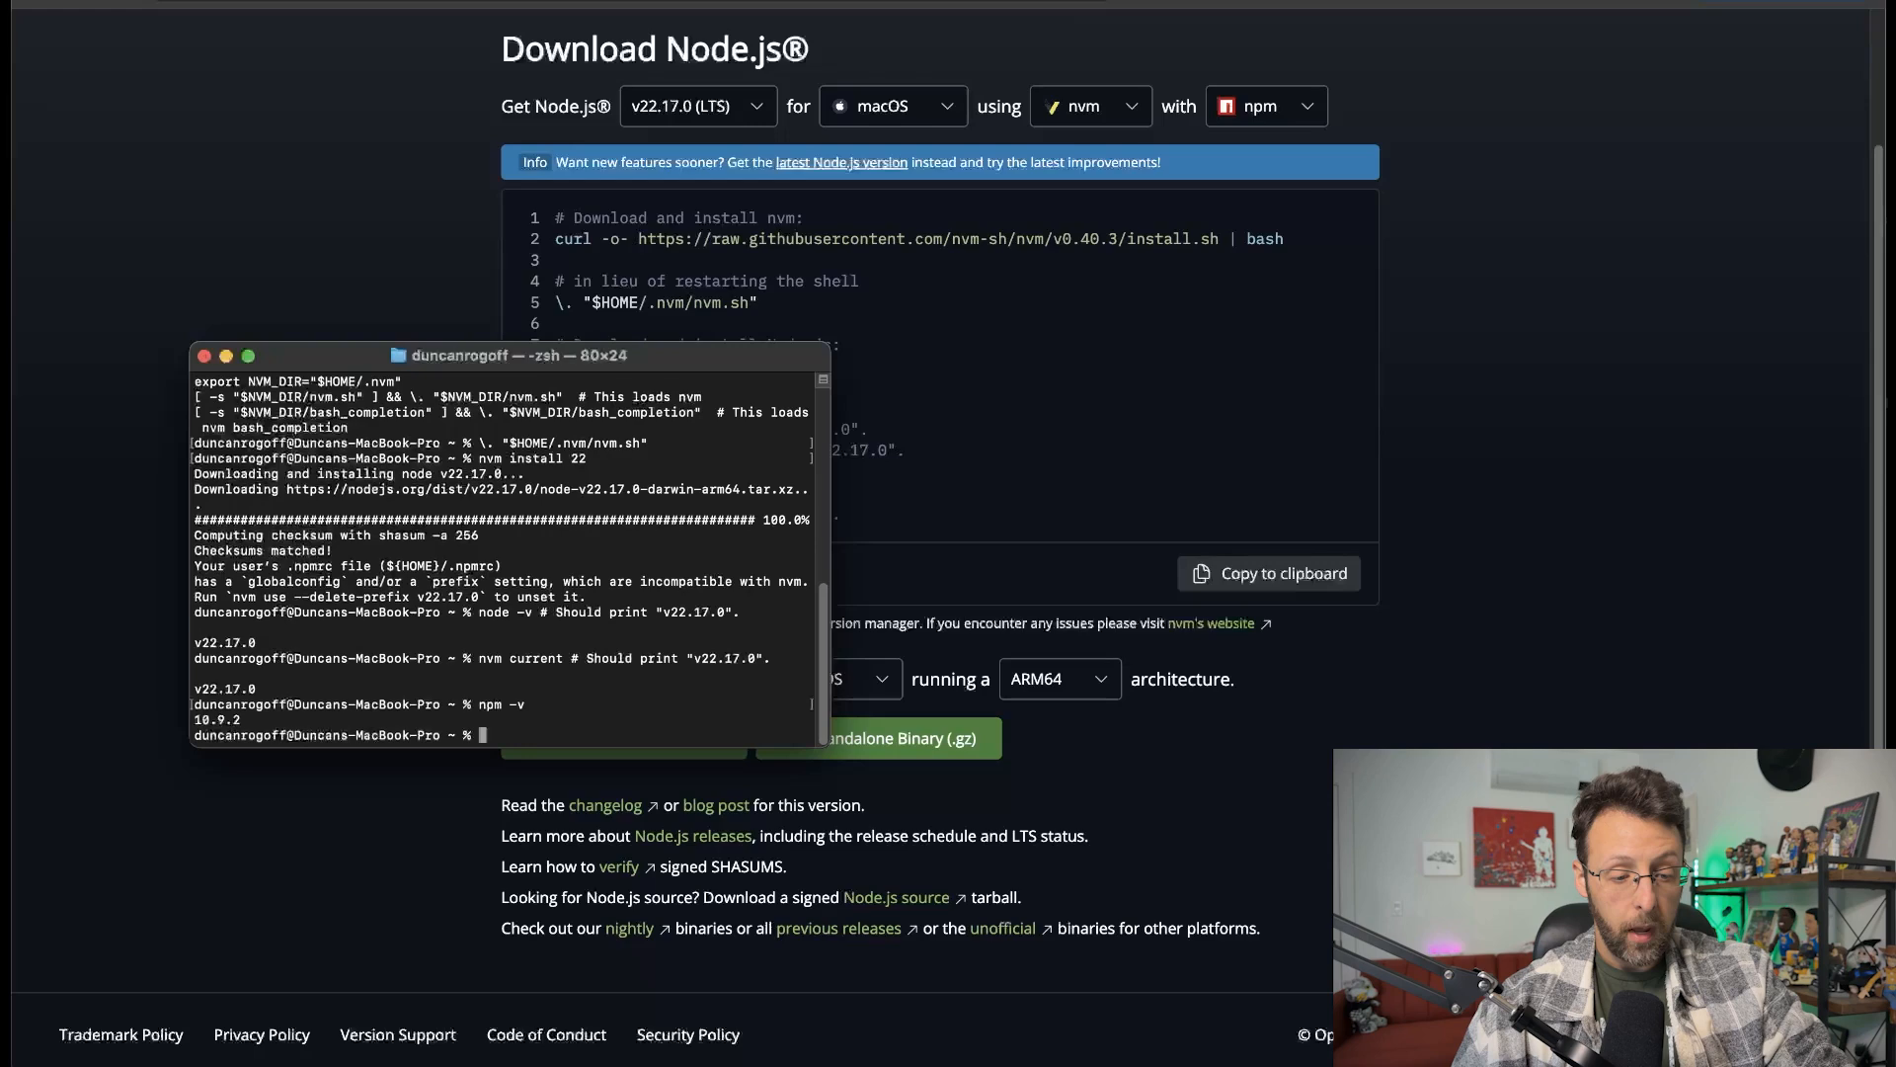
{"action": "left_click", "coordinate": [1005, 508]}
{"action": "key", "text": "super+Tab"}
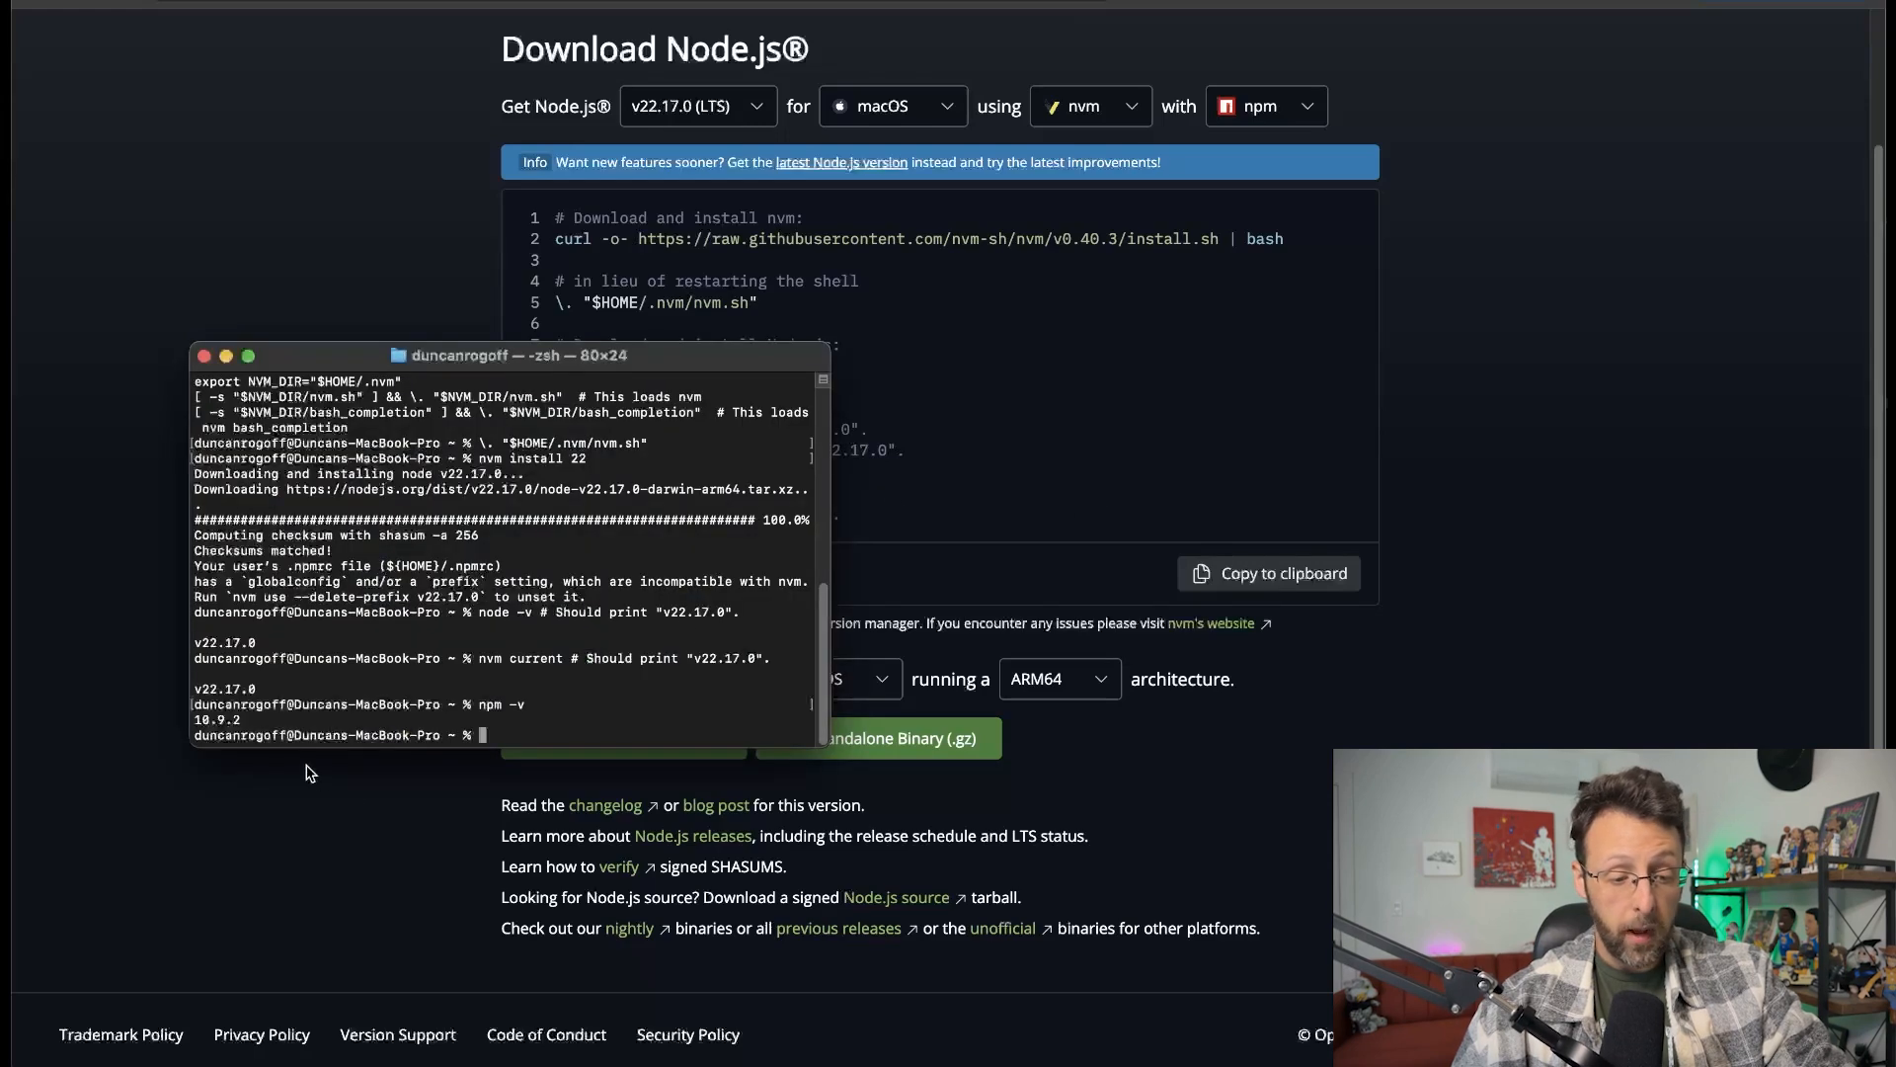
{"action": "left_click_drag", "start_coordinate": [269, 722], "coordinate": [185, 728]}
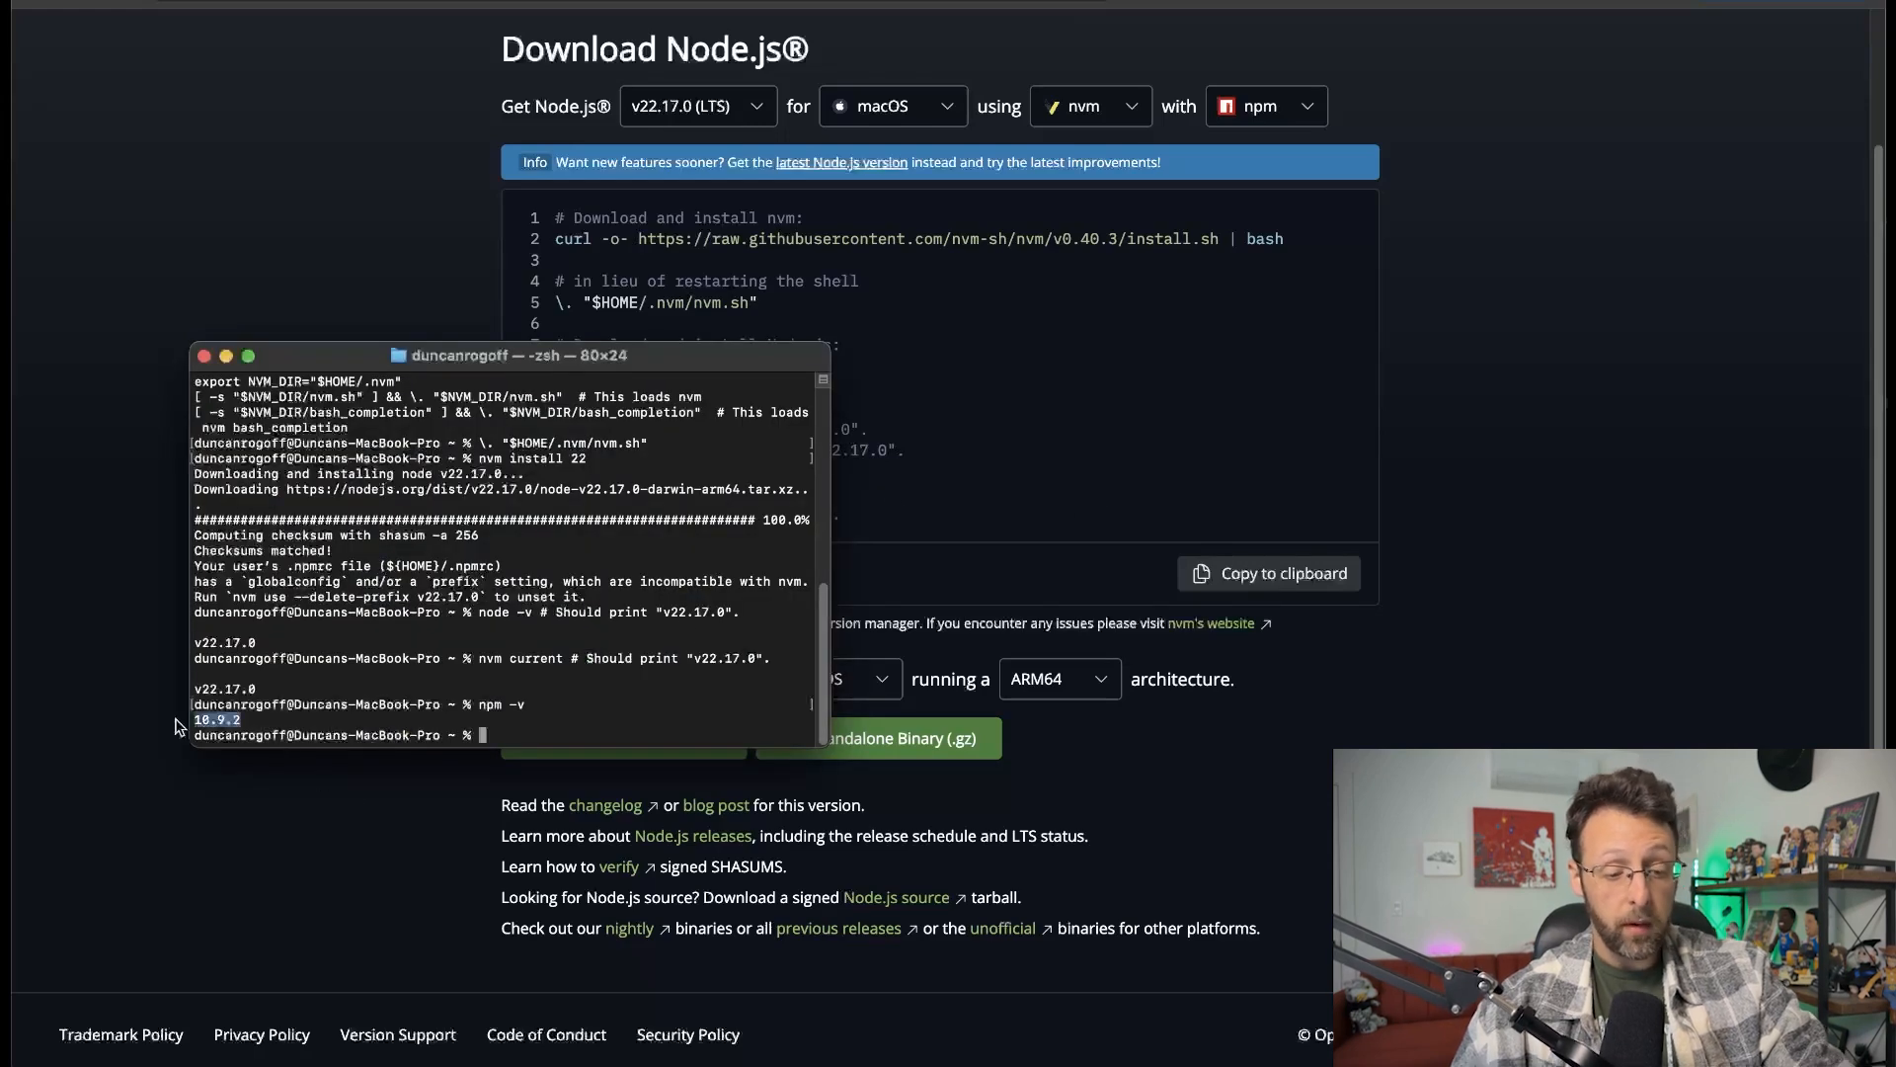
Return to the n8n-mcp README, copy the "npx n8n-mcp" command under Option 1 and run it in Terminal.
{"action": "left_click", "coordinate": [1029, 498]}
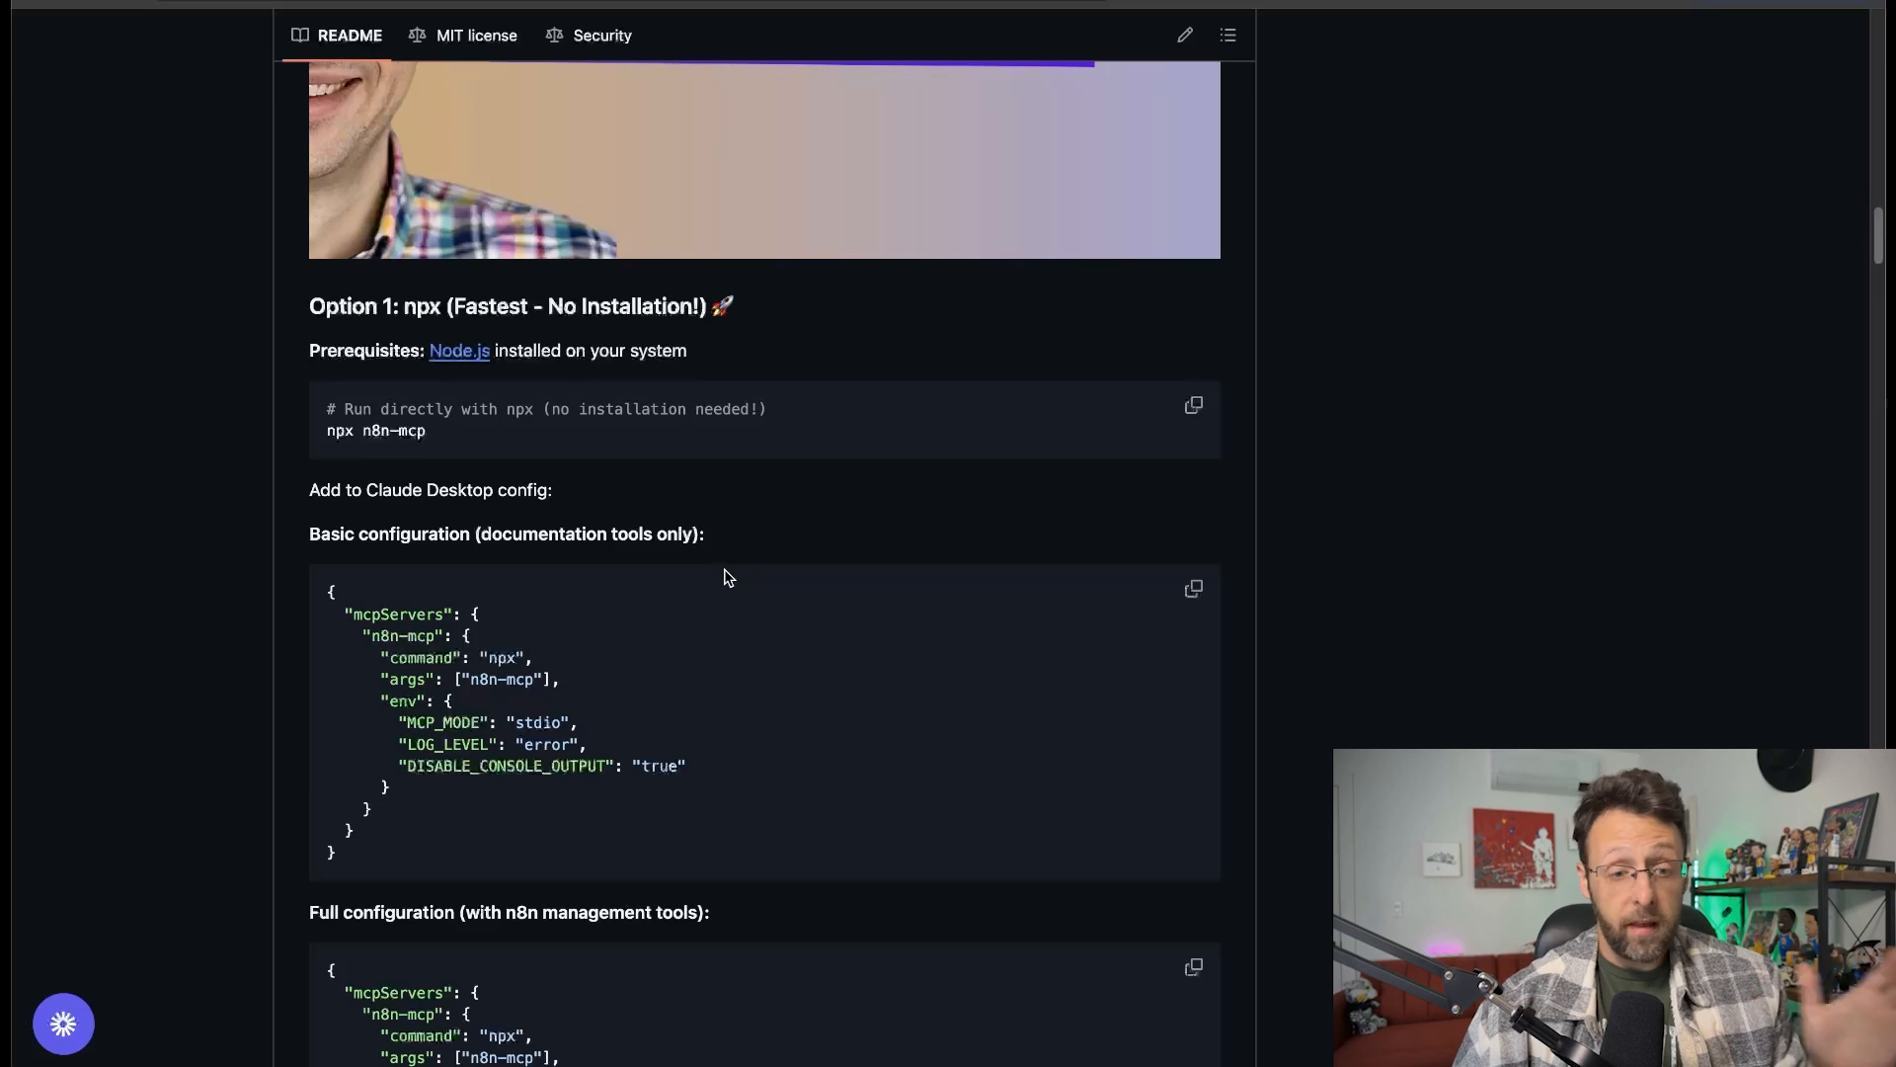
{"action": "scroll", "coordinate": [728, 578], "scroll_direction": "down", "scroll_amount": 2}
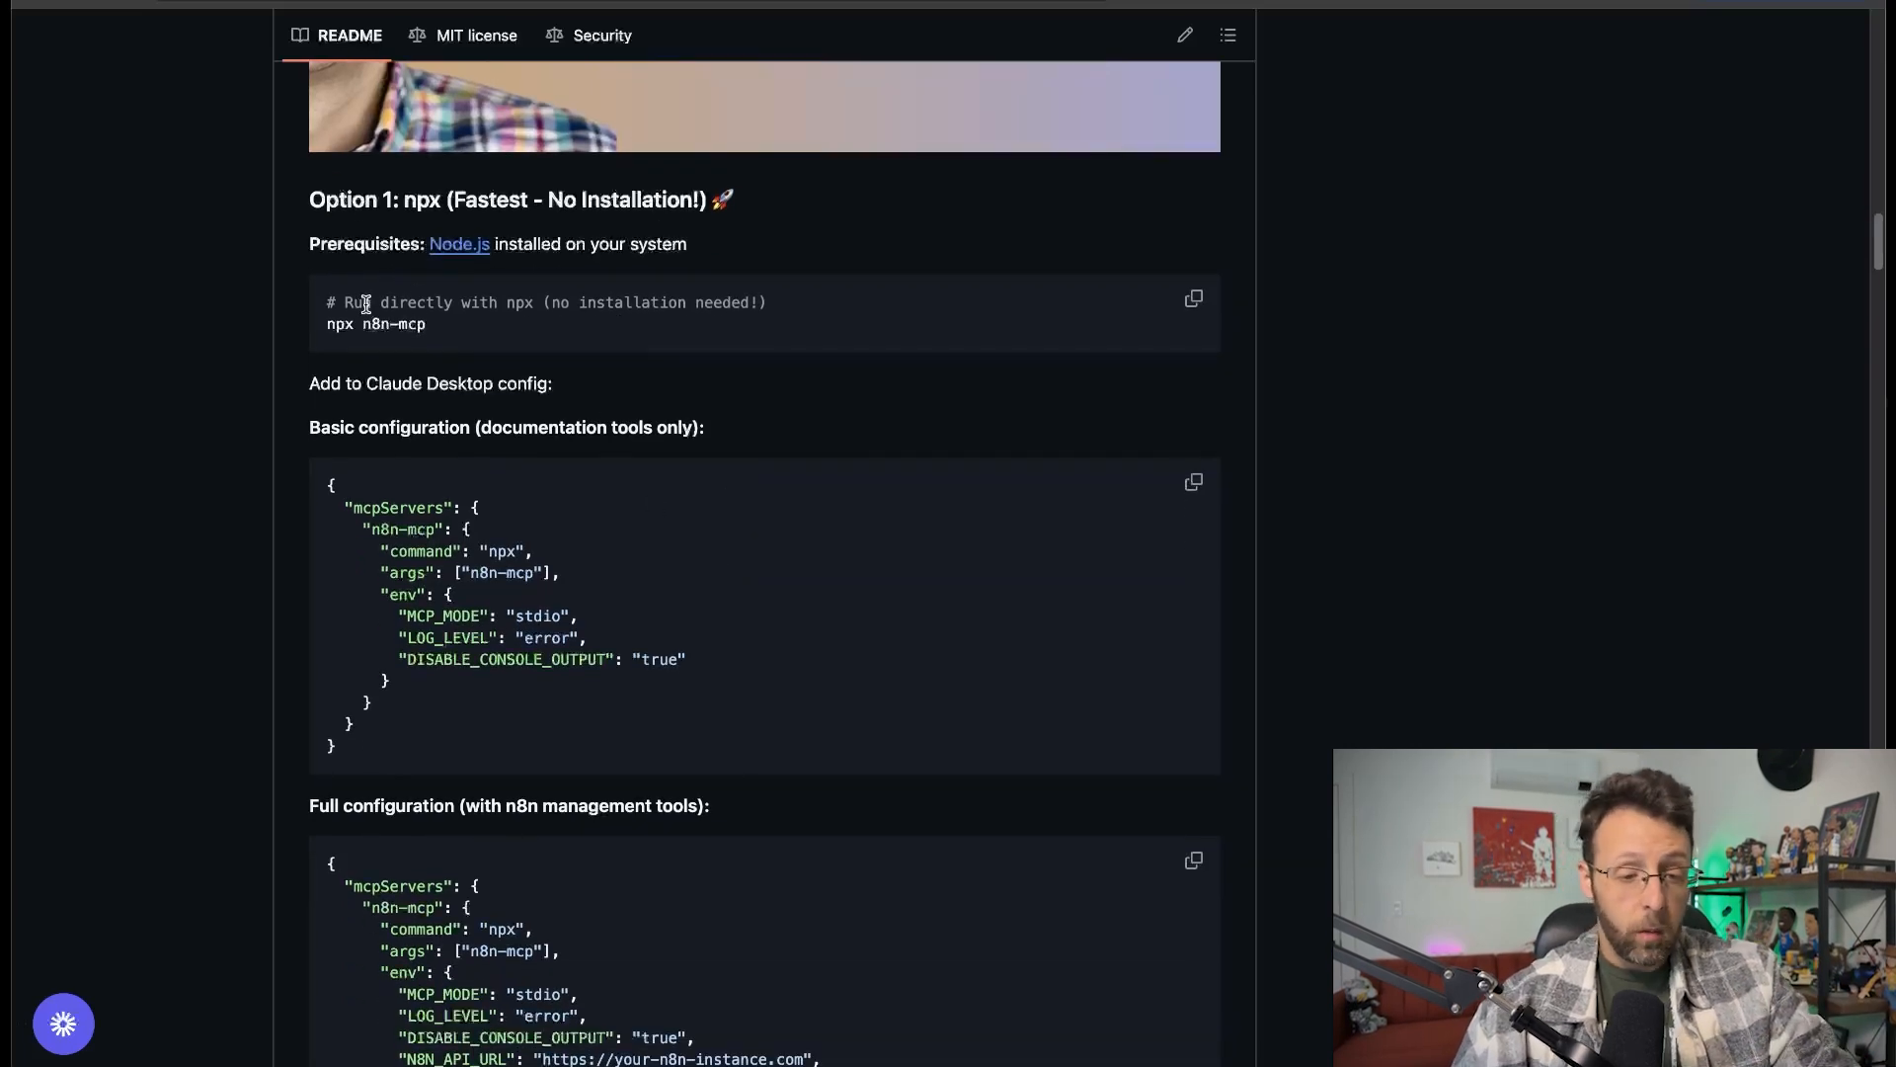
{"action": "left_click_drag", "start_coordinate": [350, 302], "coordinate": [633, 302]}
{"action": "left_click", "coordinate": [655, 317]}
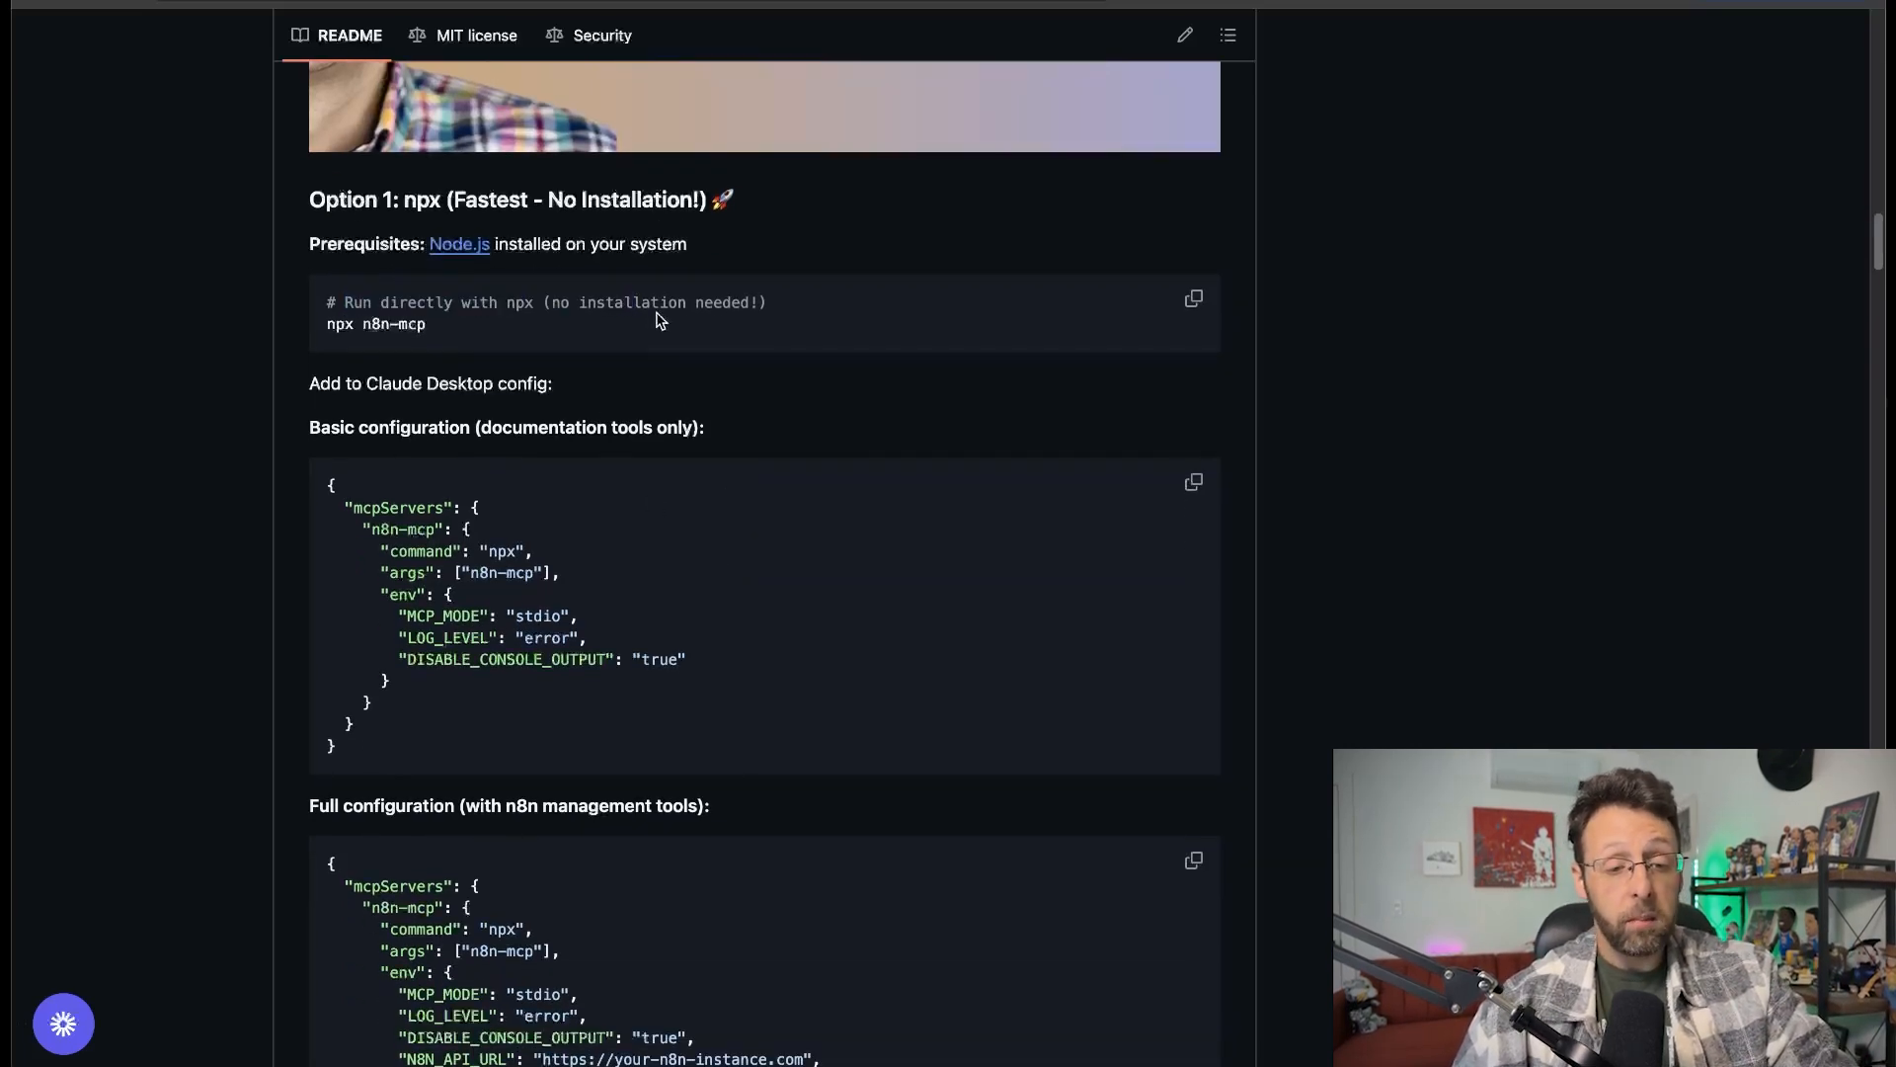
{"action": "left_click_drag", "start_coordinate": [427, 200], "coordinate": [672, 199]}
{"action": "left_click", "coordinate": [672, 305]}
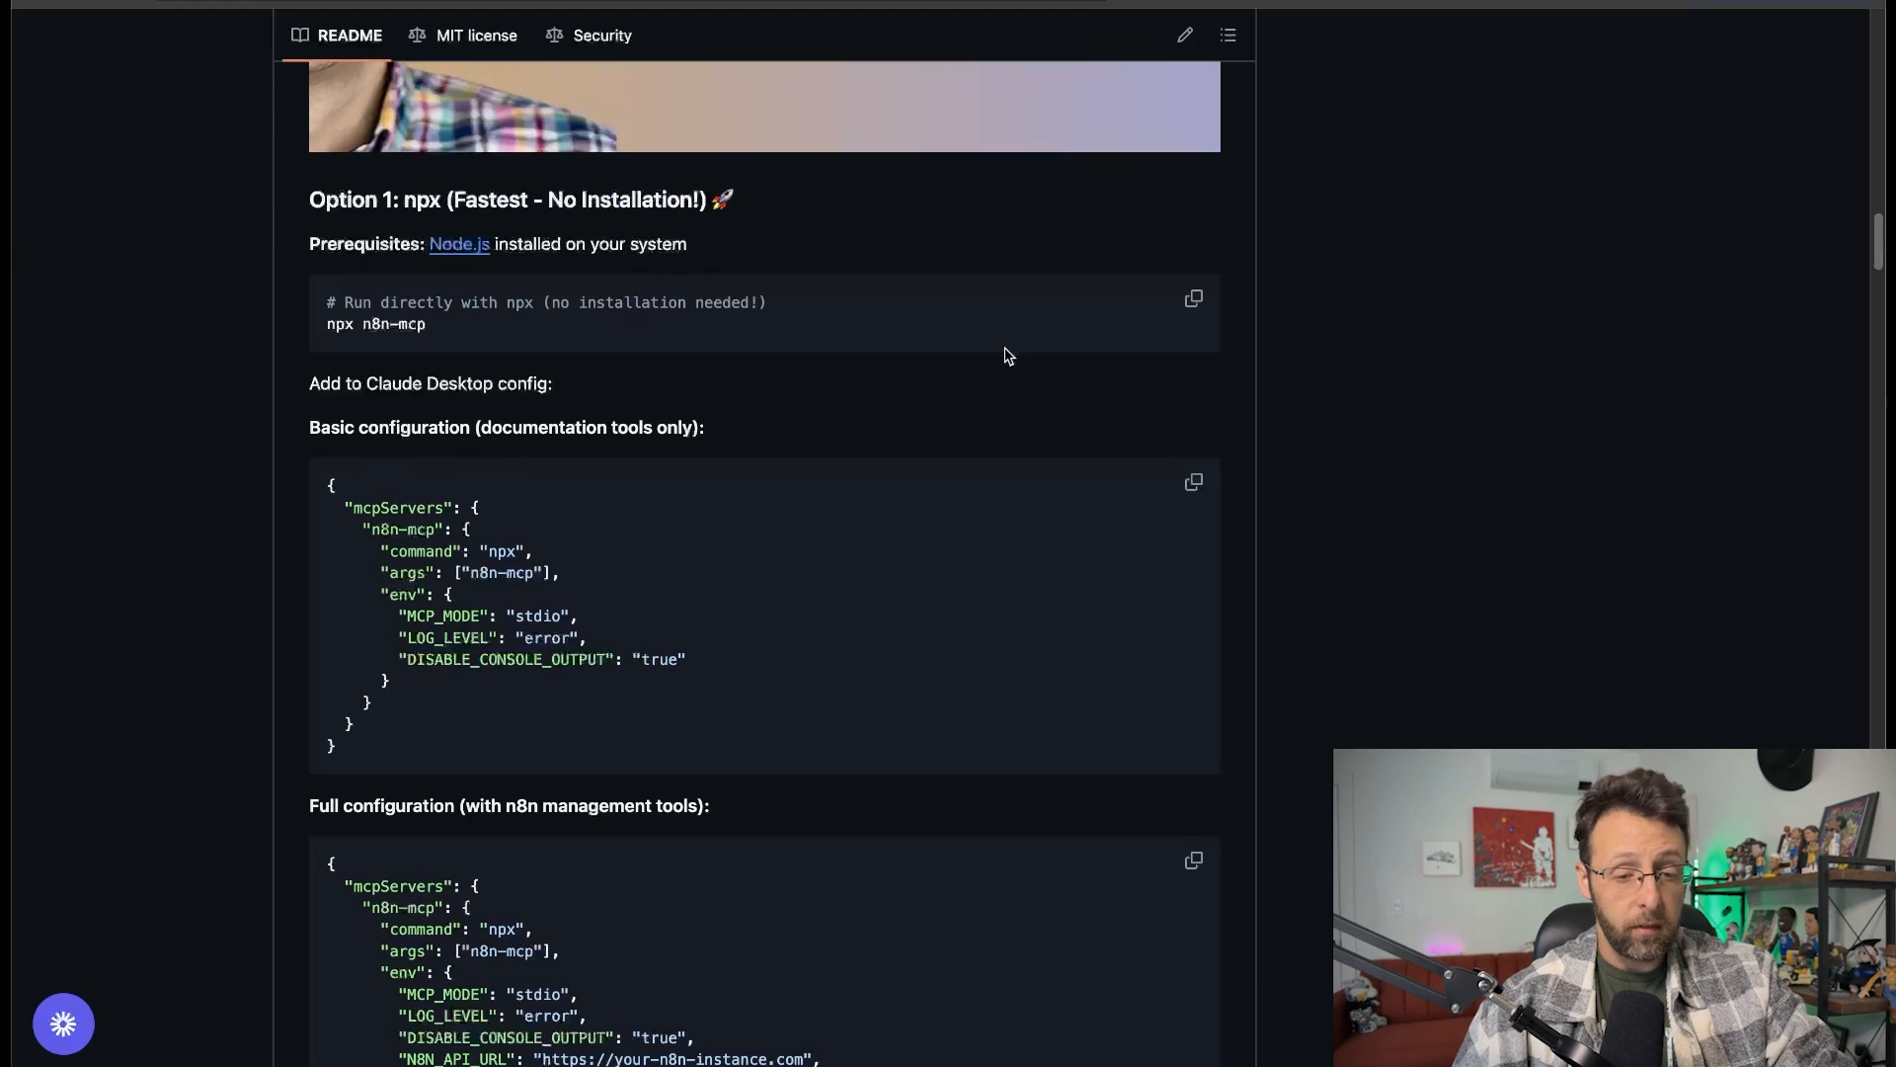
{"action": "left_click_drag", "start_coordinate": [452, 331], "coordinate": [311, 331]}
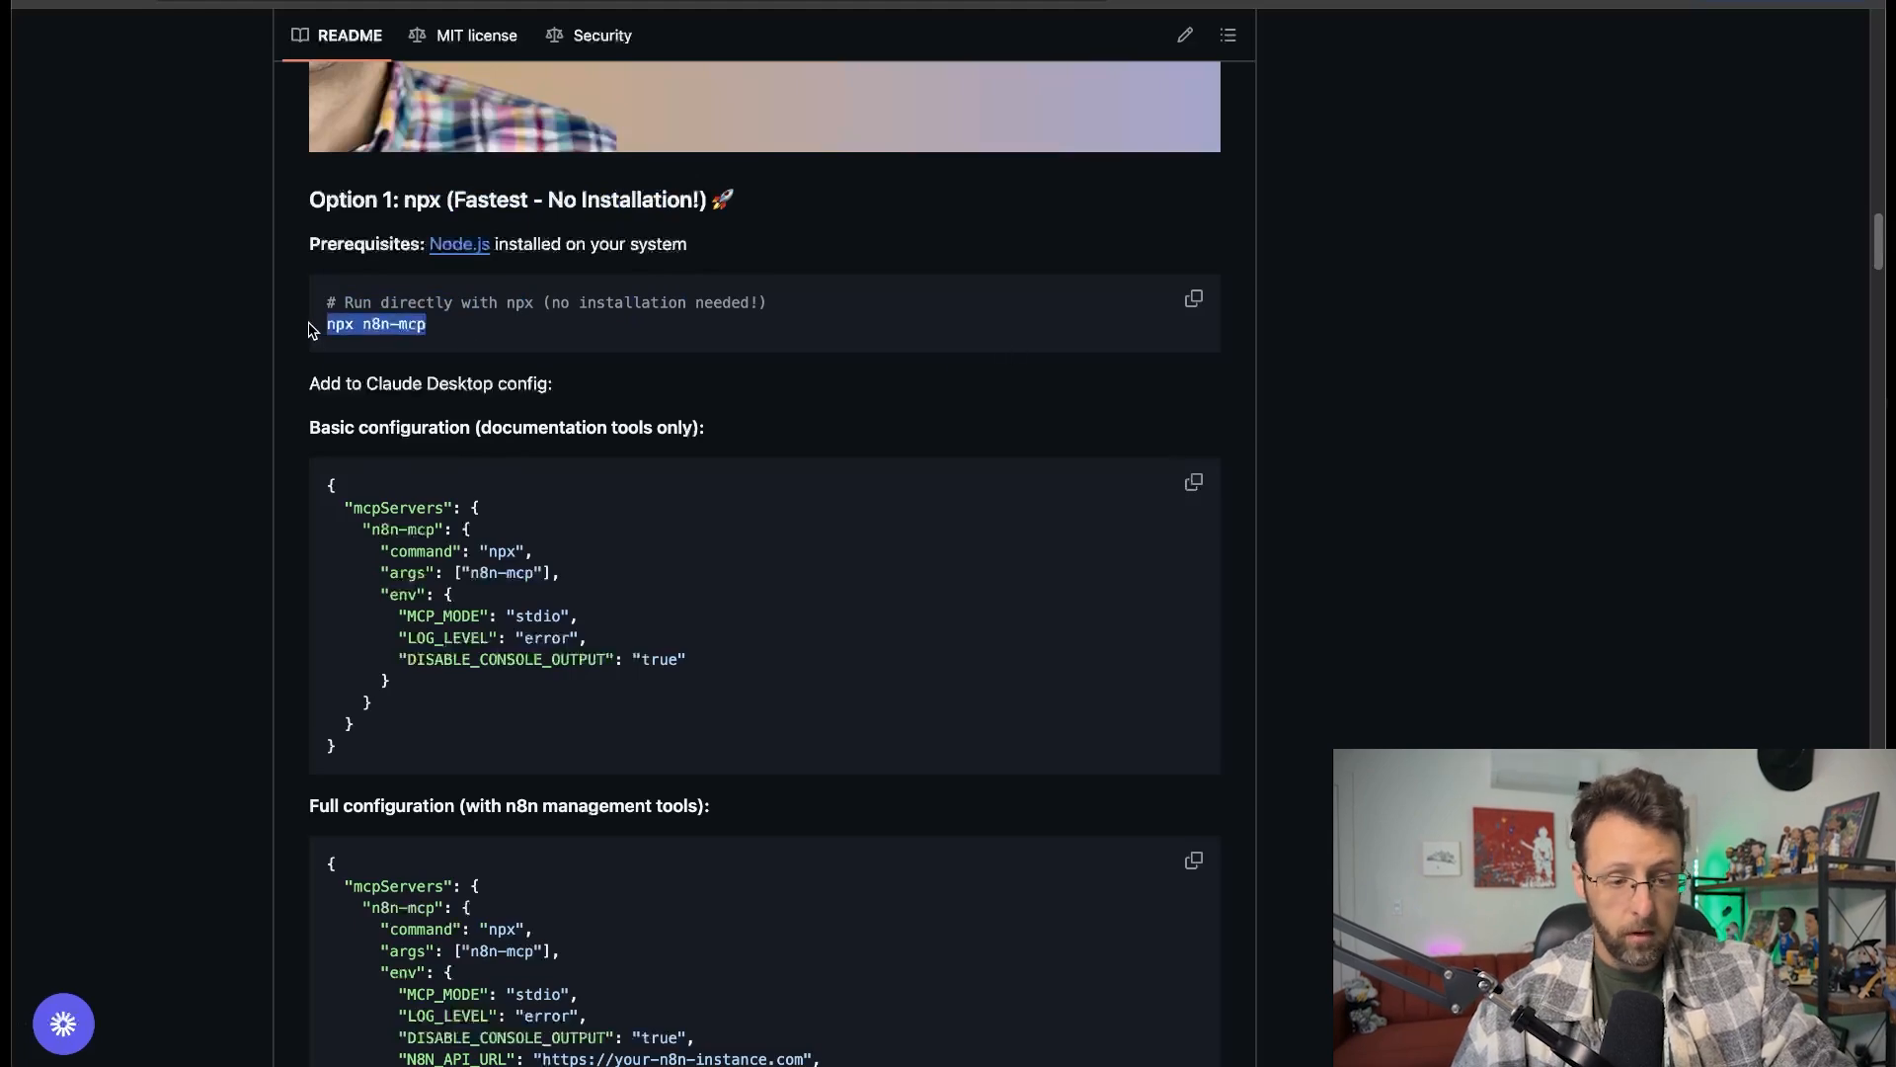
{"action": "key", "text": "super+Tab"}
{"action": "key", "text": "super+v"}
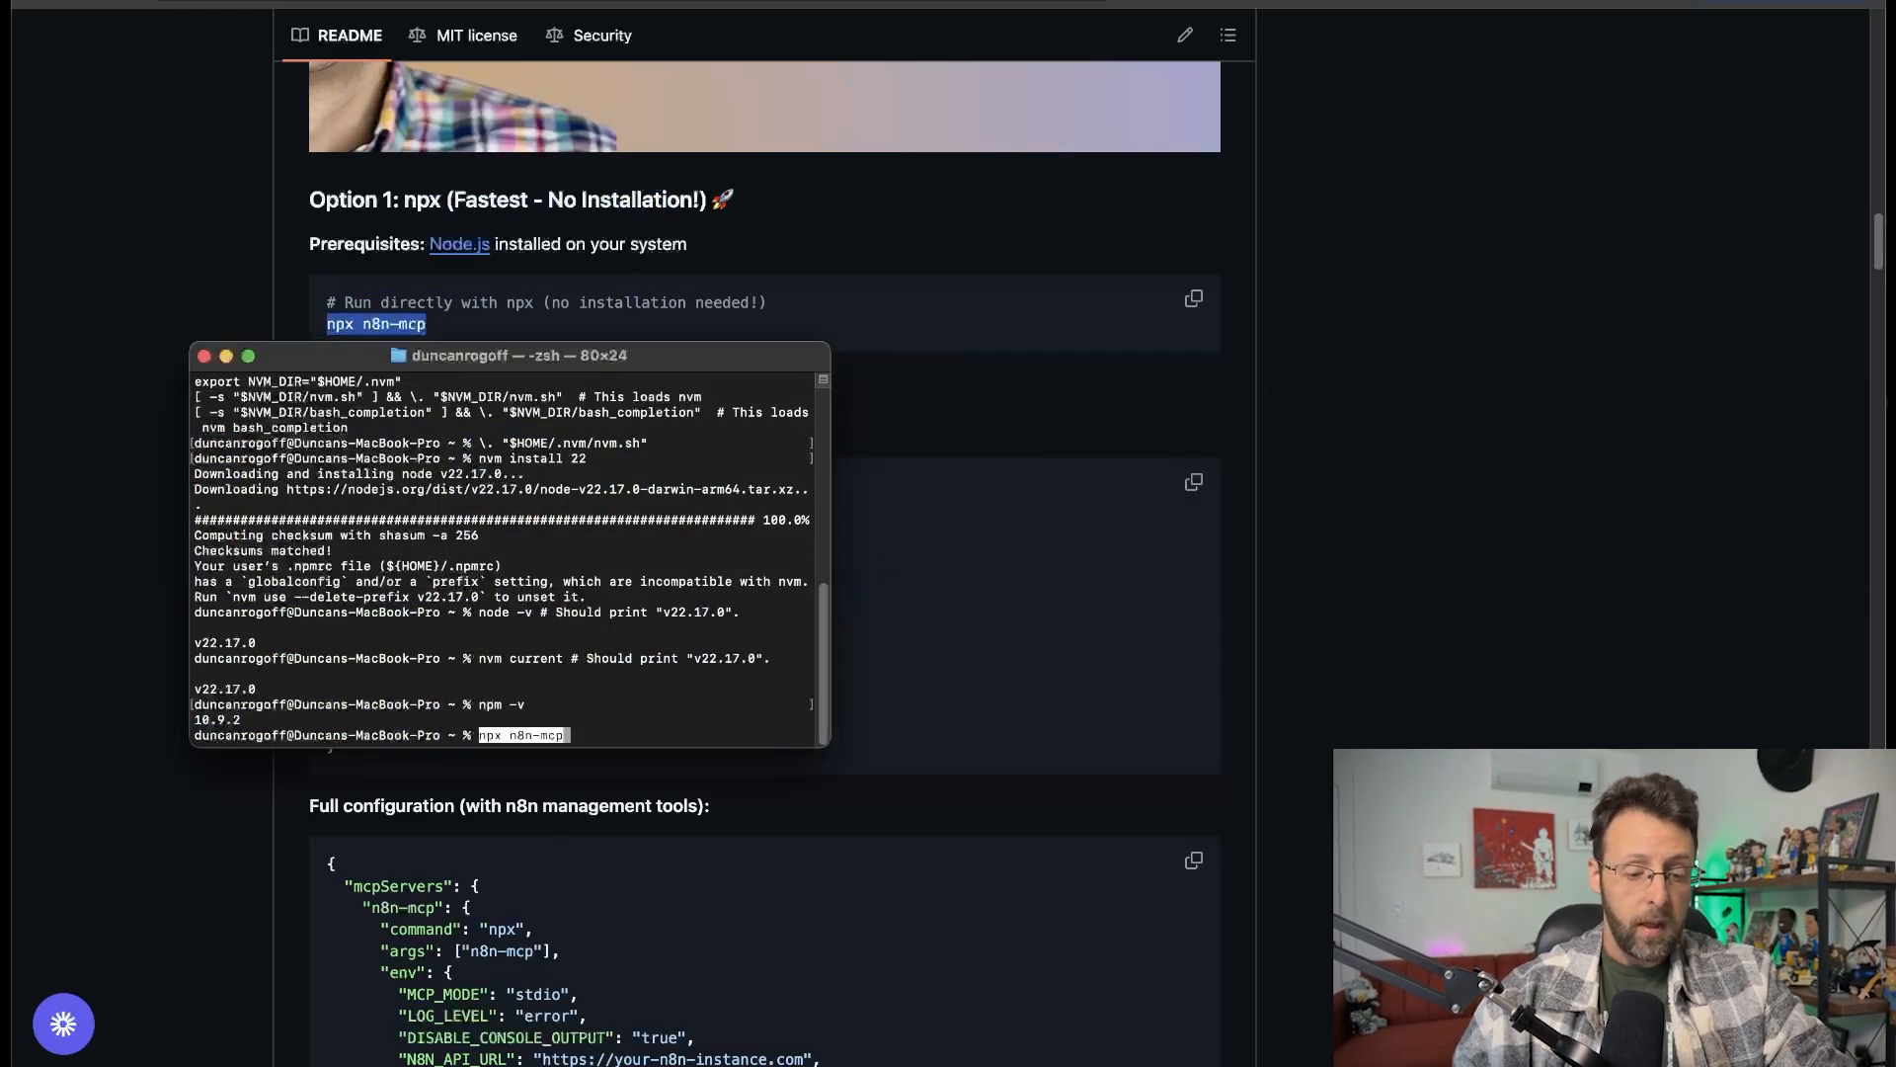
{"action": "key", "text": "Return"}
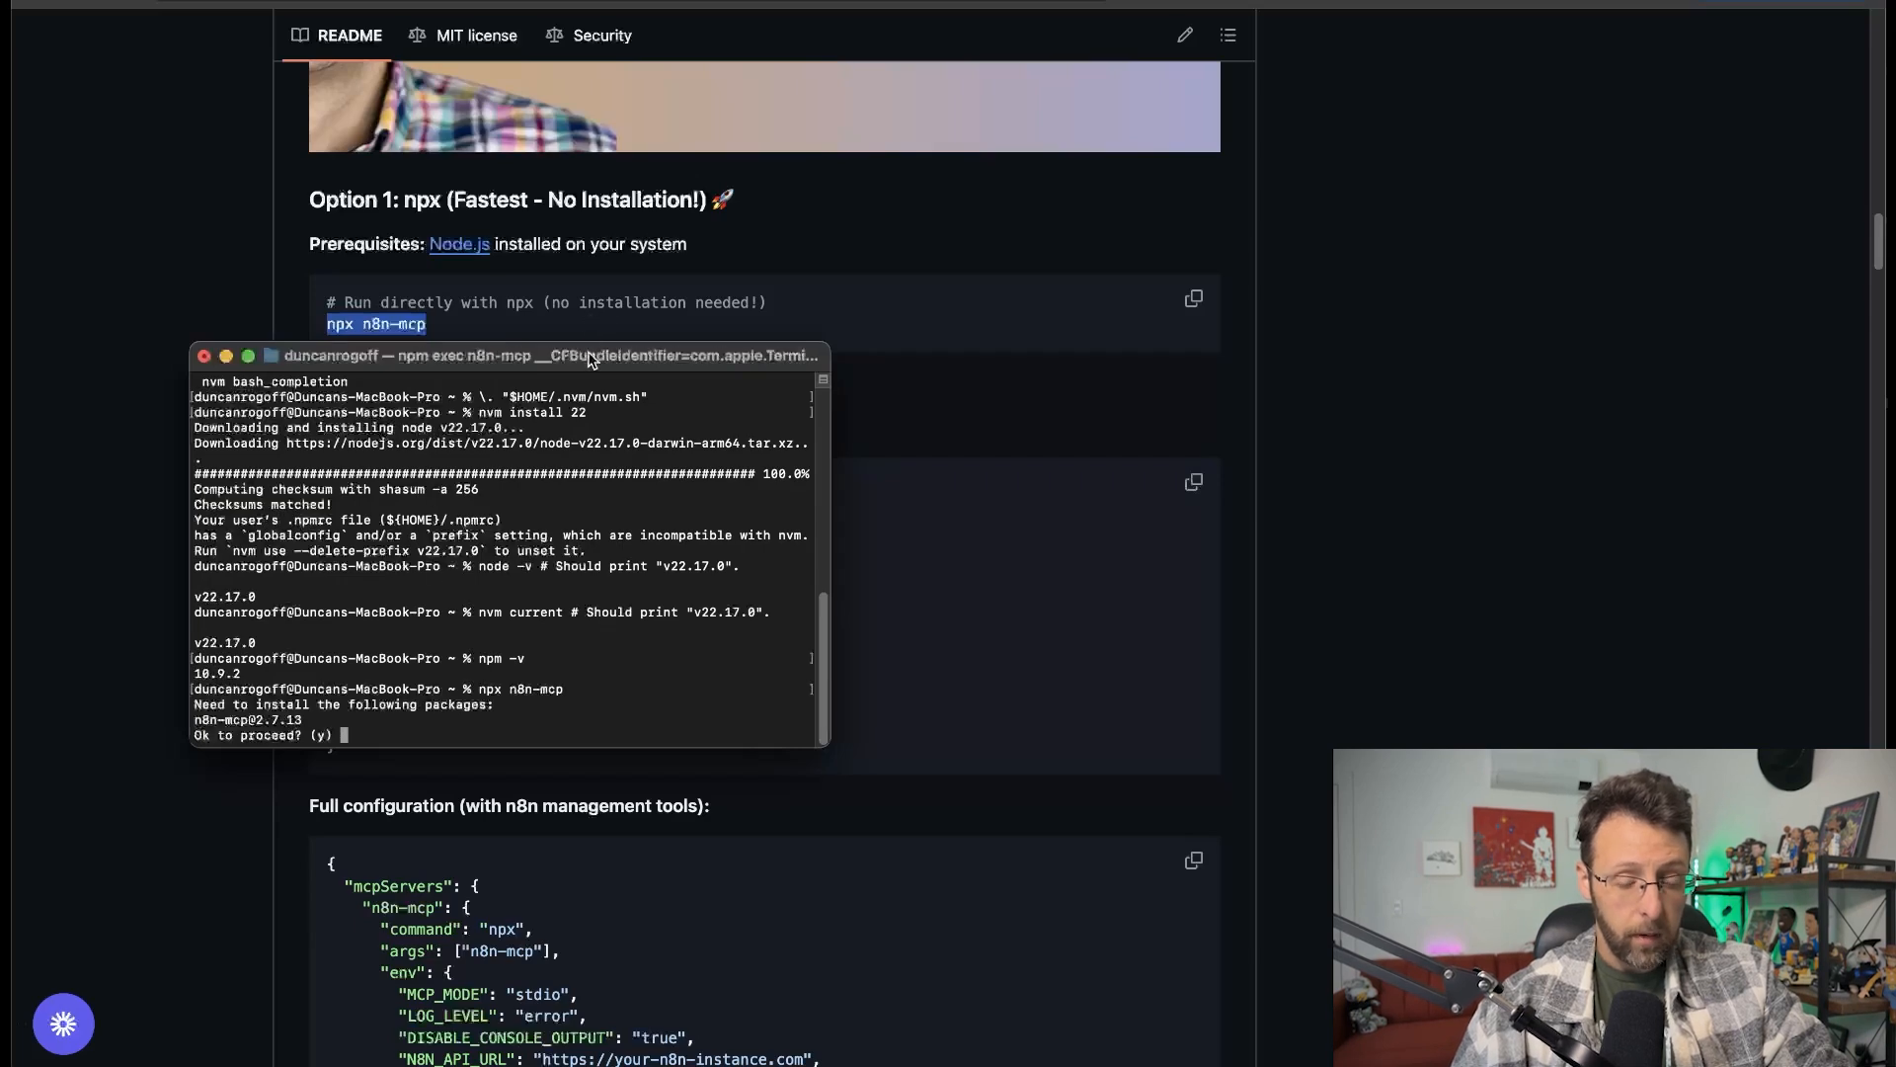
Enlarge the Terminal window and reposition it over the upper part of the README.
{"action": "left_click_drag", "start_coordinate": [593, 354], "coordinate": [570, 152]}
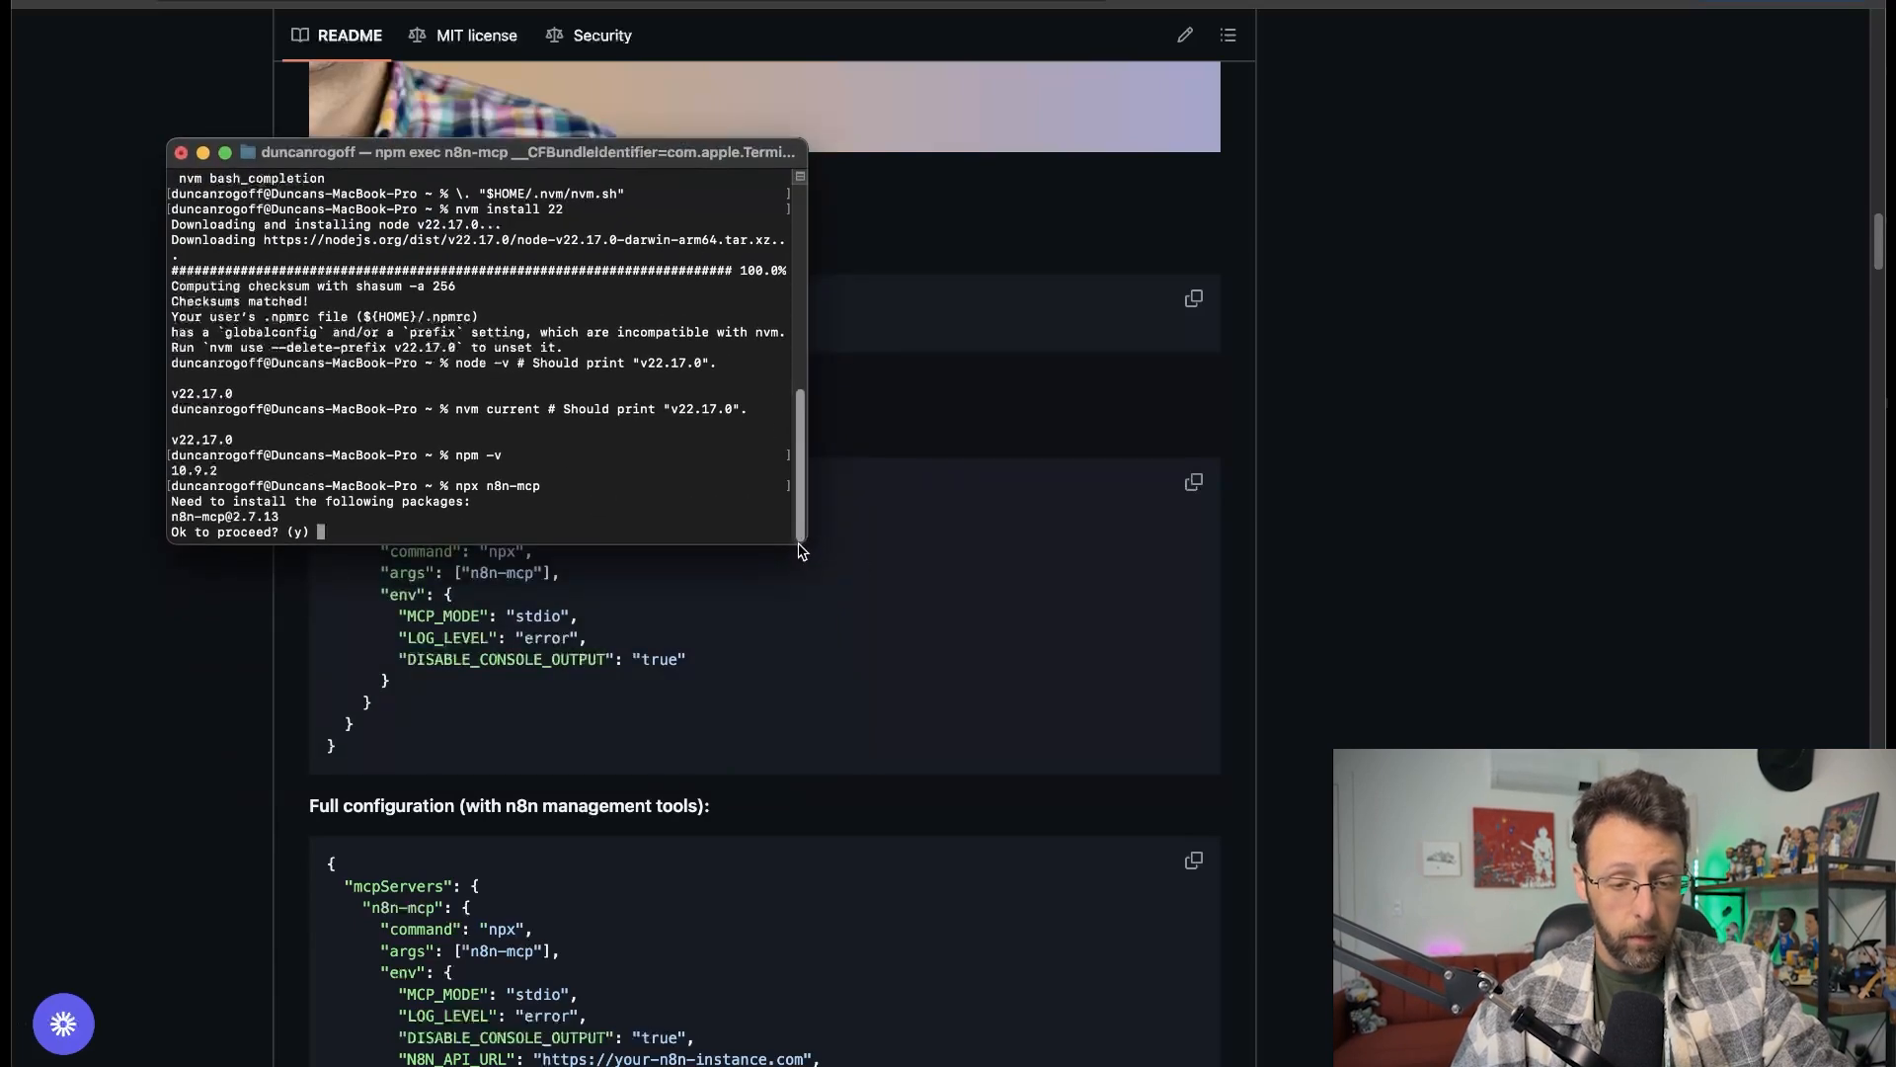
{"action": "left_click_drag", "start_coordinate": [810, 541], "coordinate": [1101, 718]}
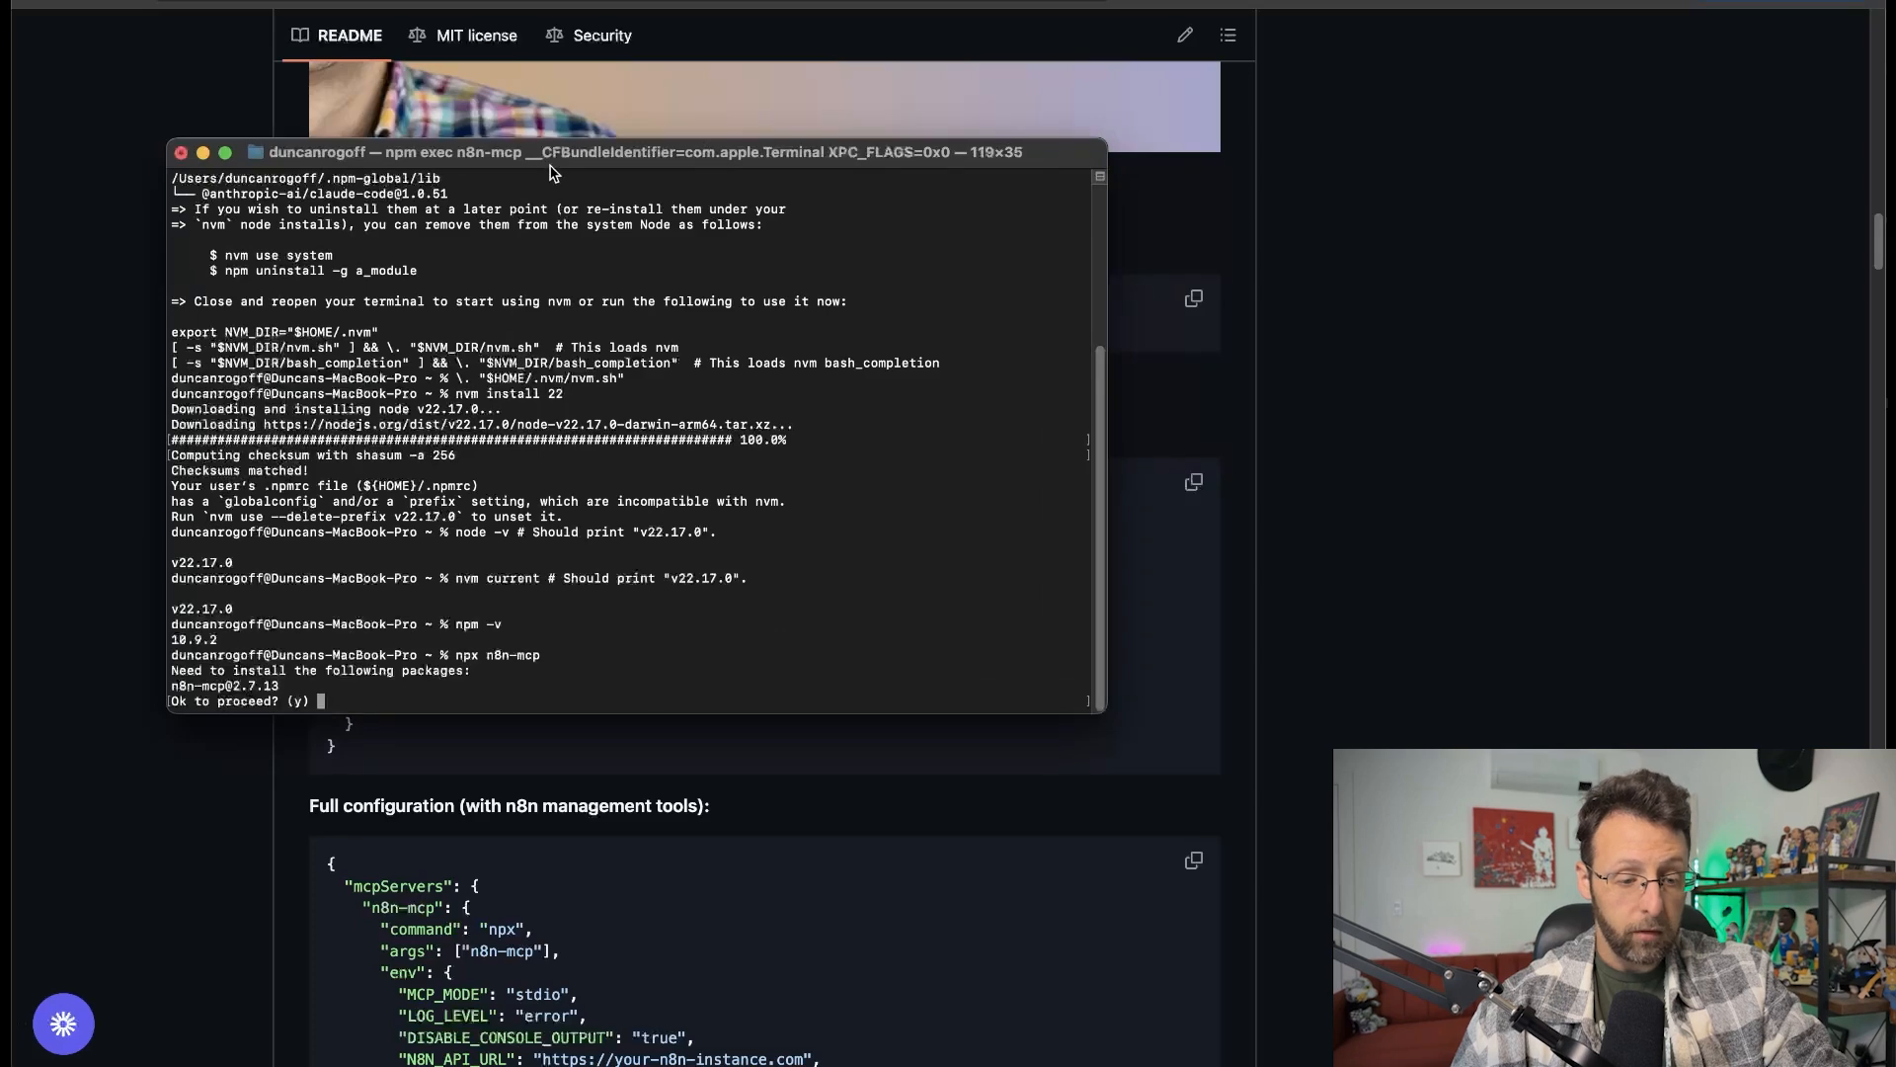
{"action": "left_click_drag", "start_coordinate": [550, 158], "coordinate": [686, 98]}
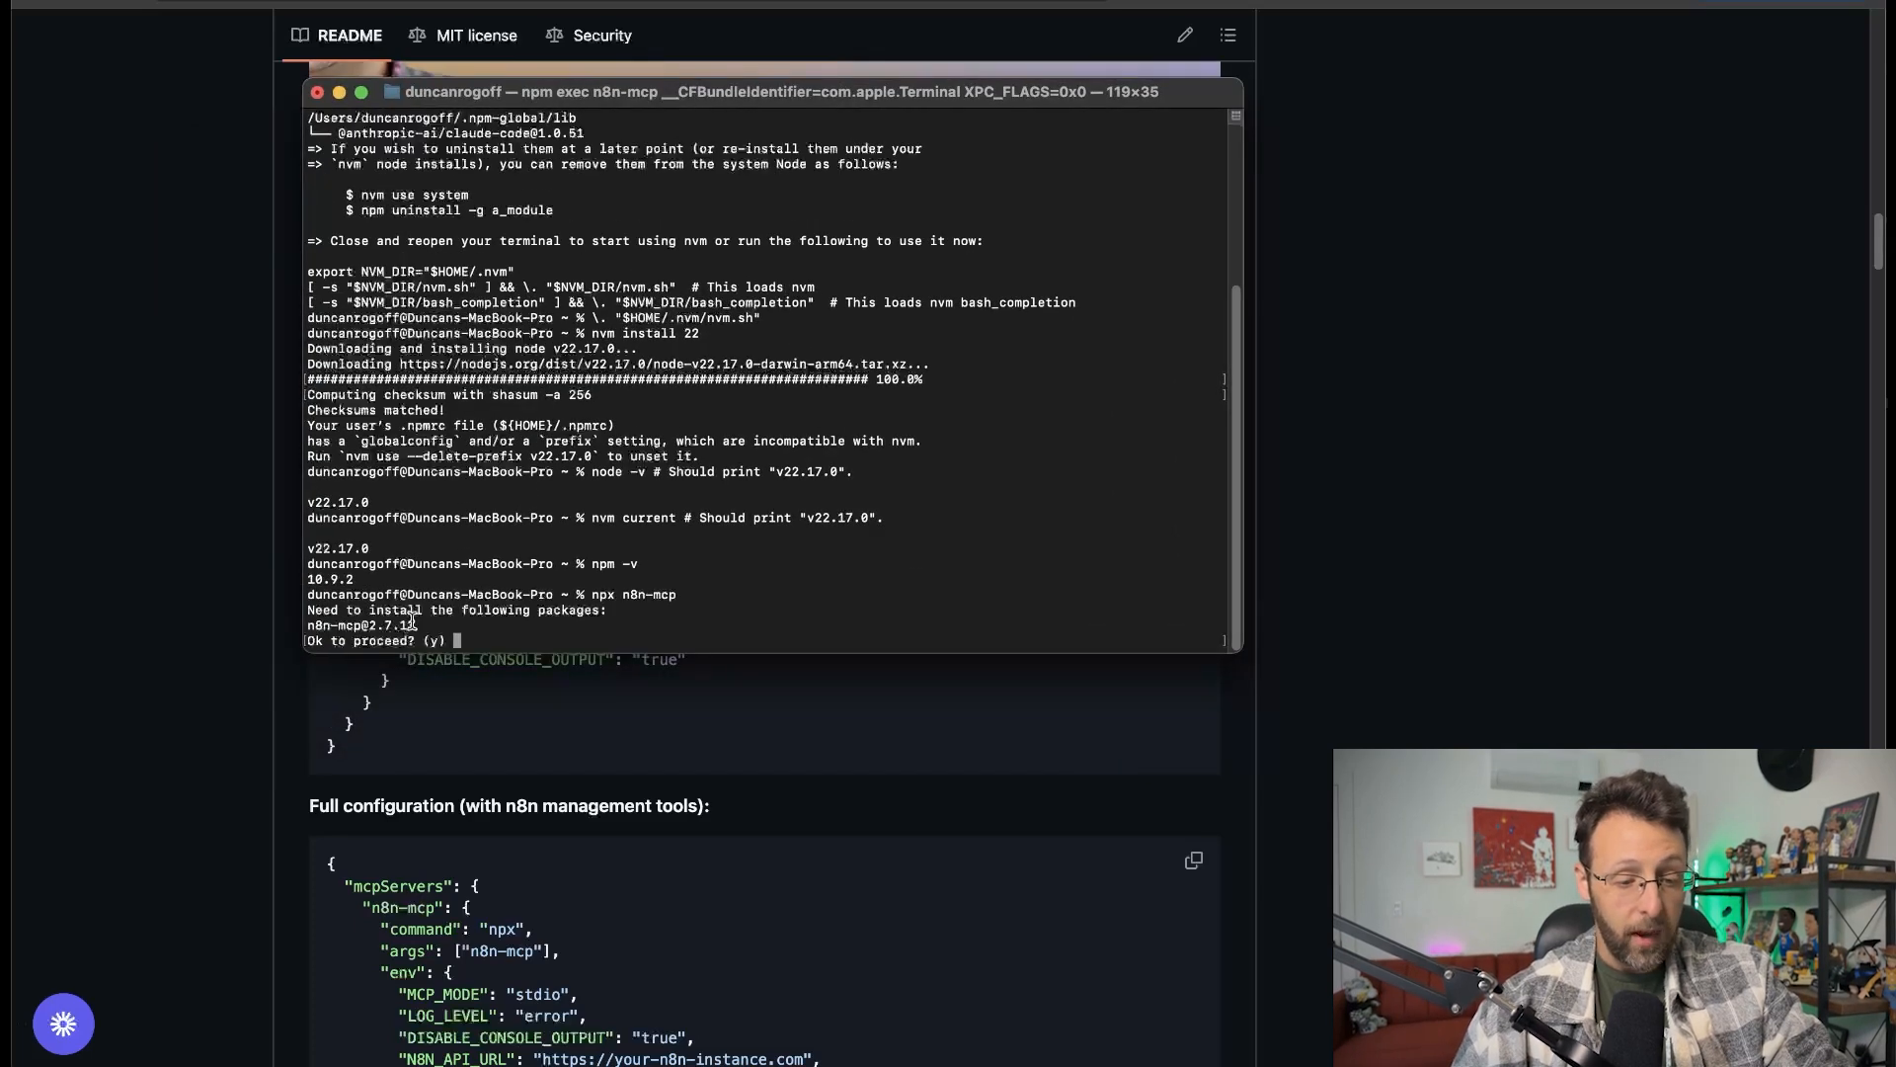
{"action": "left_click_drag", "start_coordinate": [345, 613], "coordinate": [588, 614]}
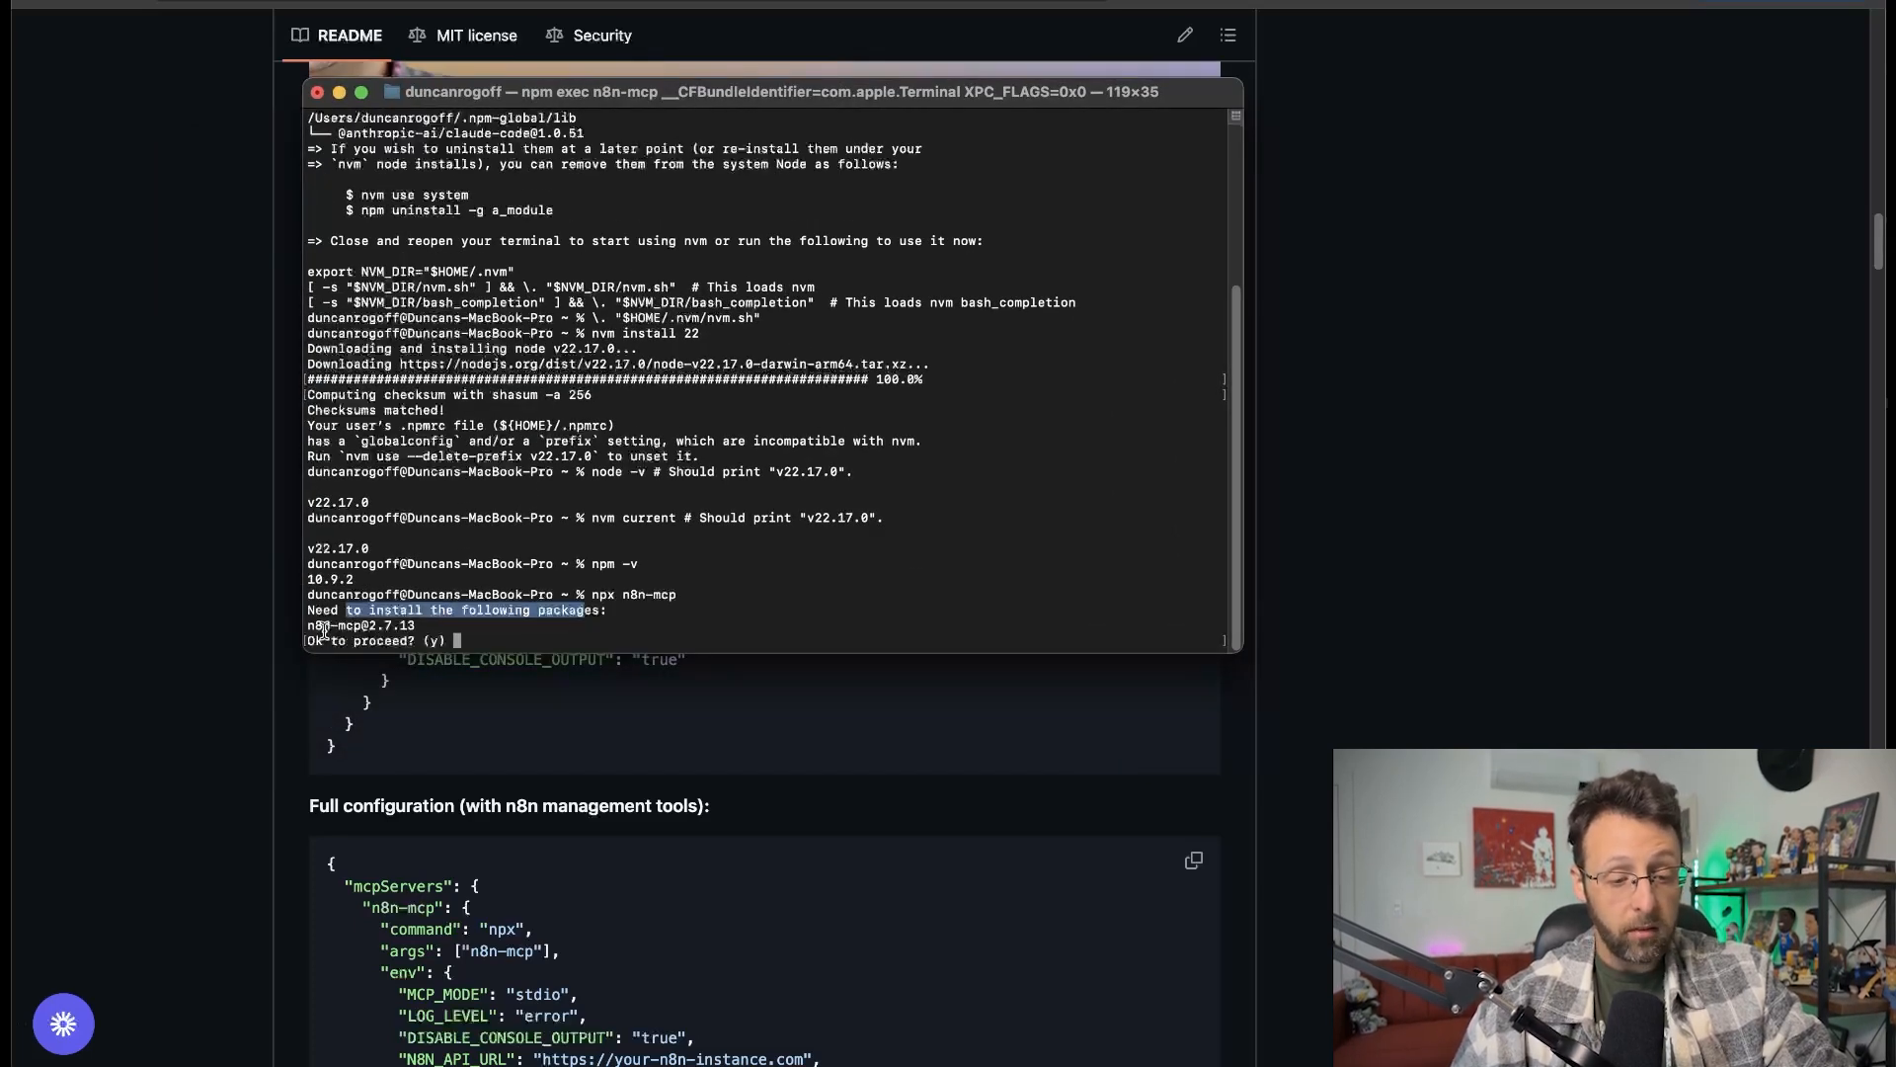
{"action": "left_click_drag", "start_coordinate": [323, 628], "coordinate": [386, 629]}
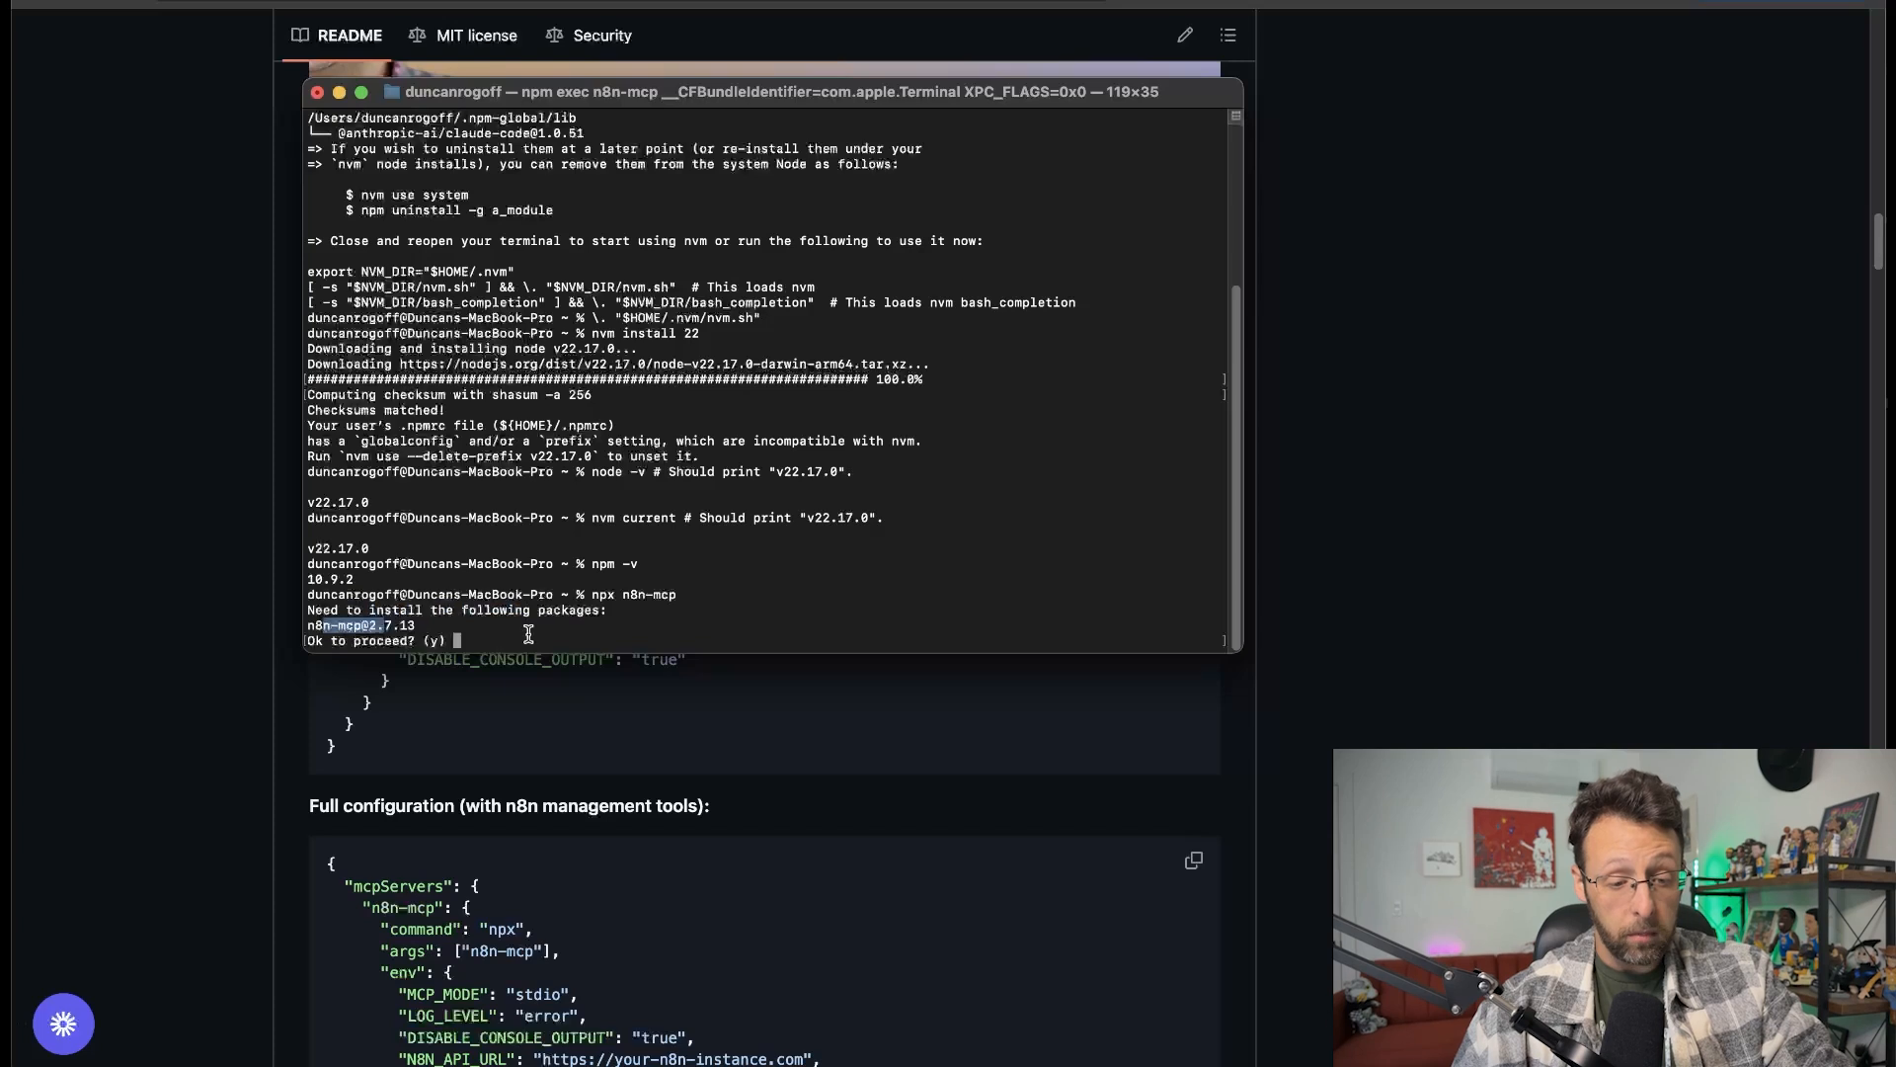
{"action": "left_click", "coordinate": [498, 640]}
{"action": "type", "text": "y"}
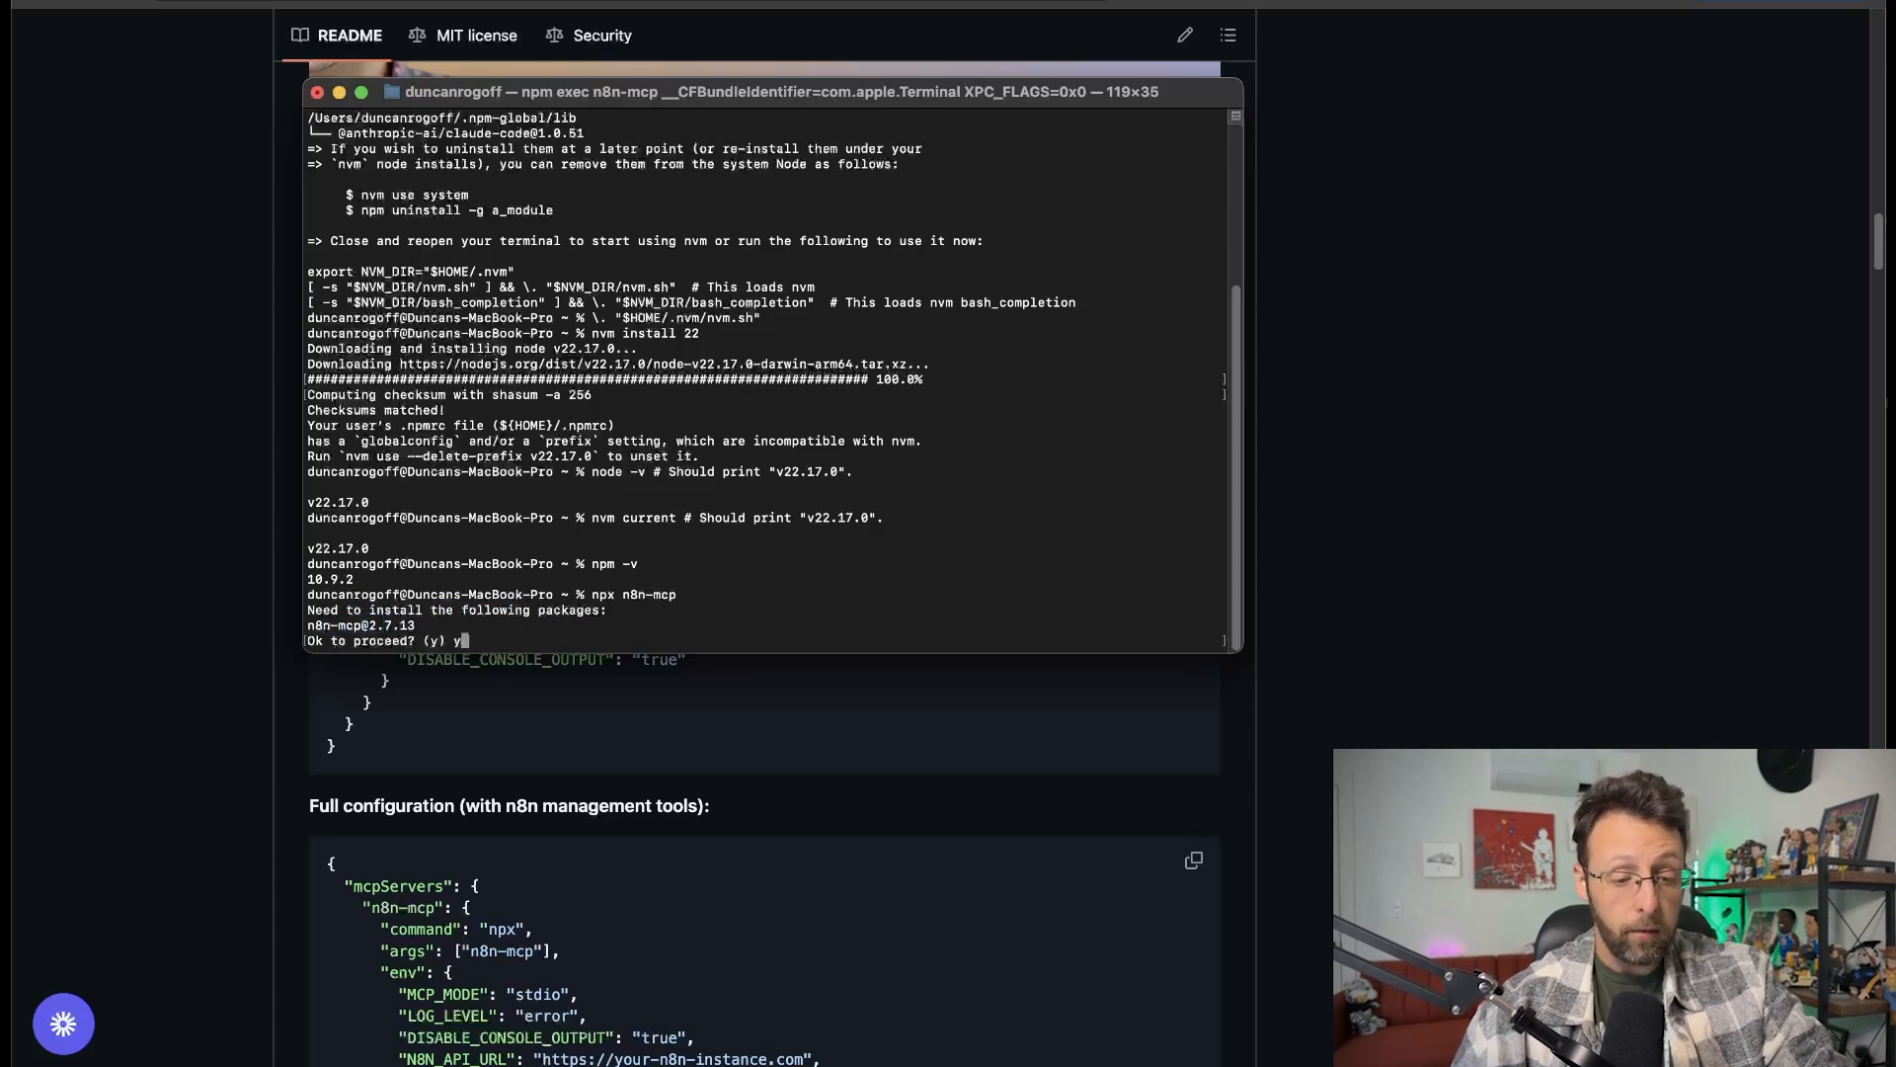
{"action": "key", "text": "Return"}
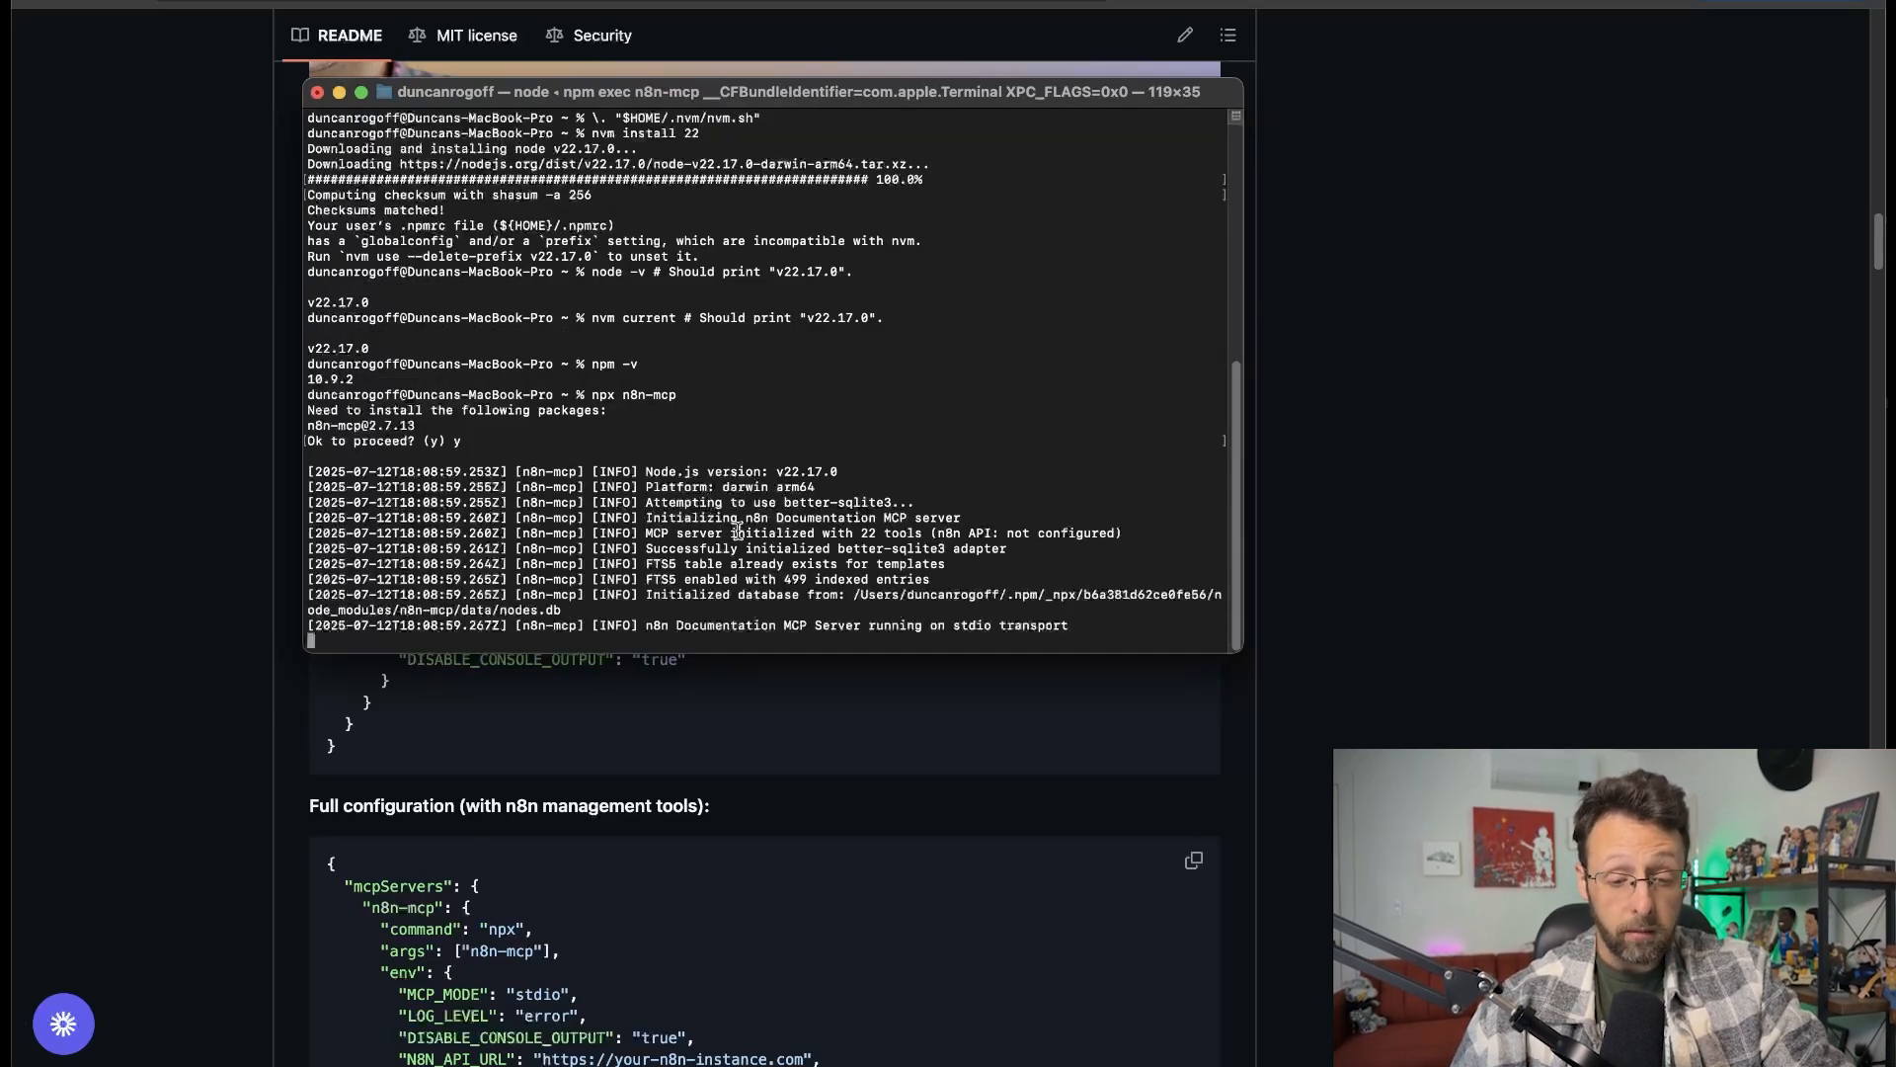
{"action": "left_click_drag", "start_coordinate": [651, 629], "coordinate": [975, 629]}
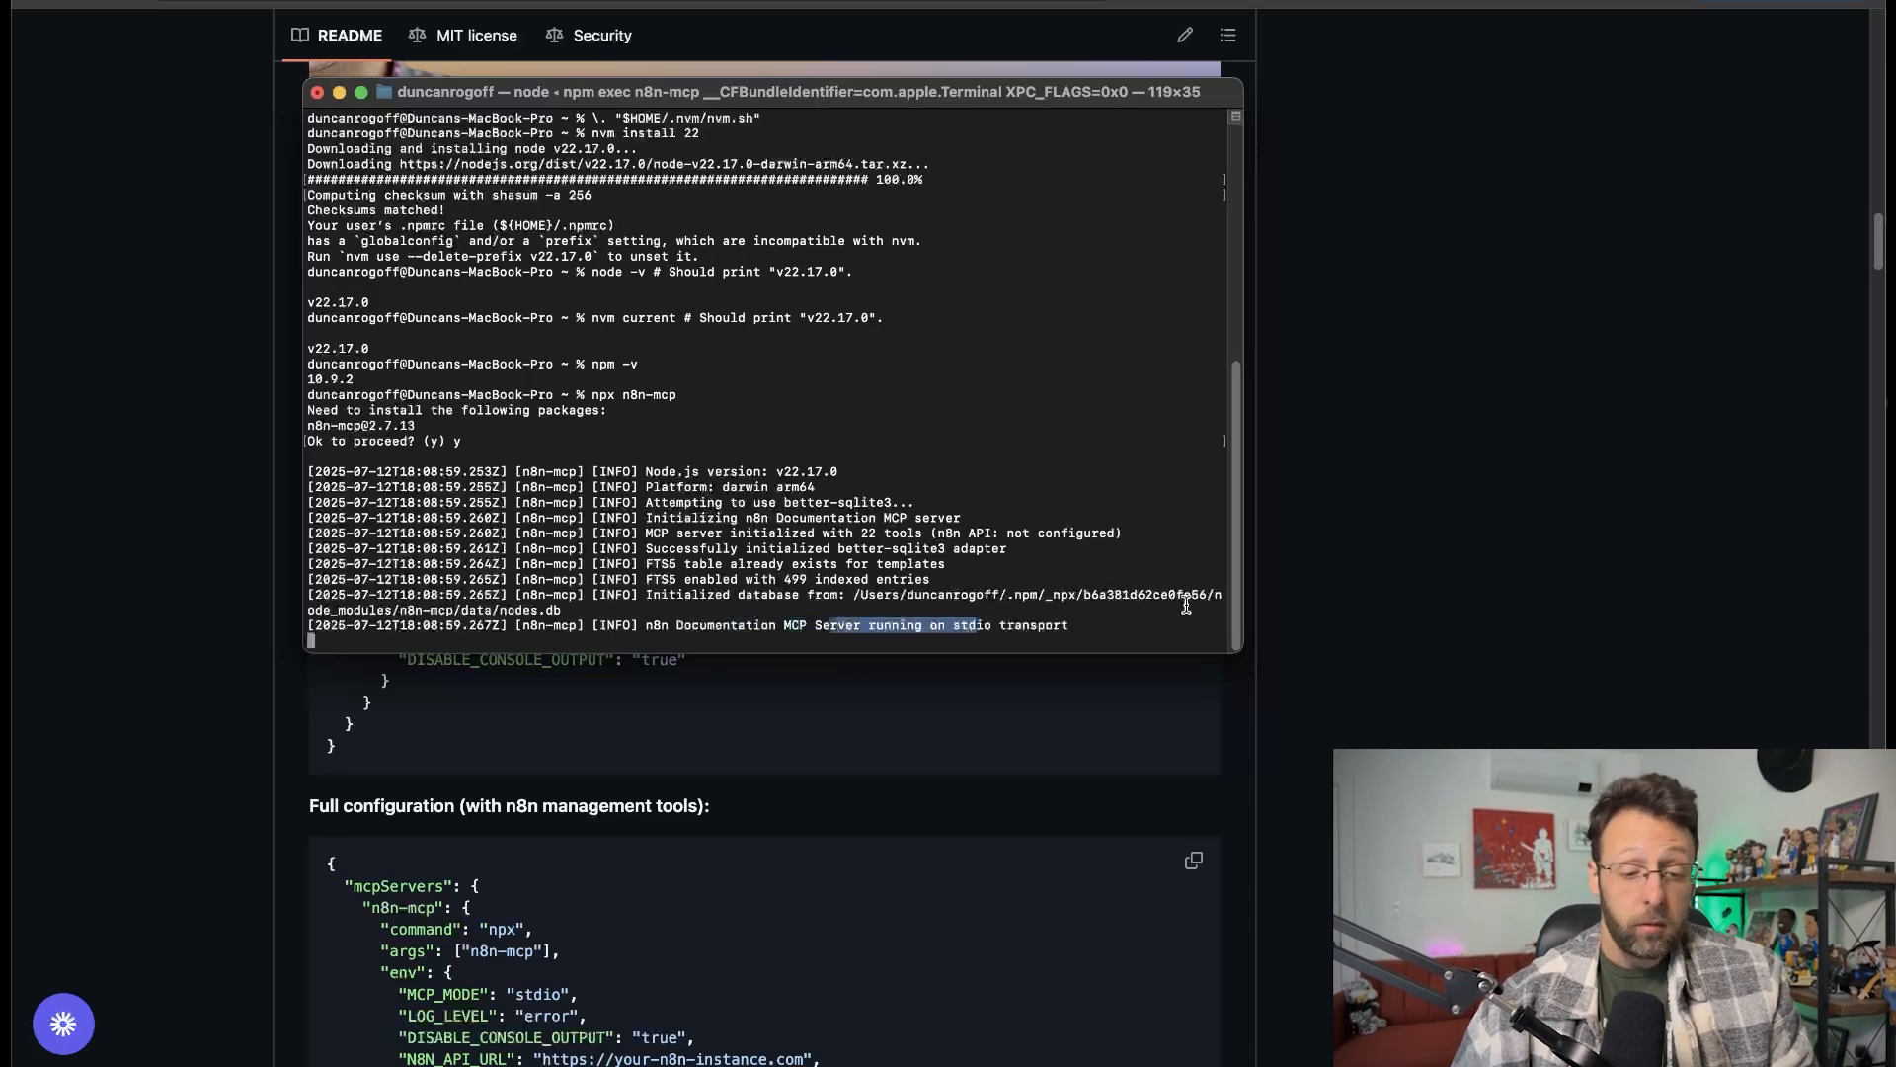
{"action": "left_click", "coordinate": [820, 566]}
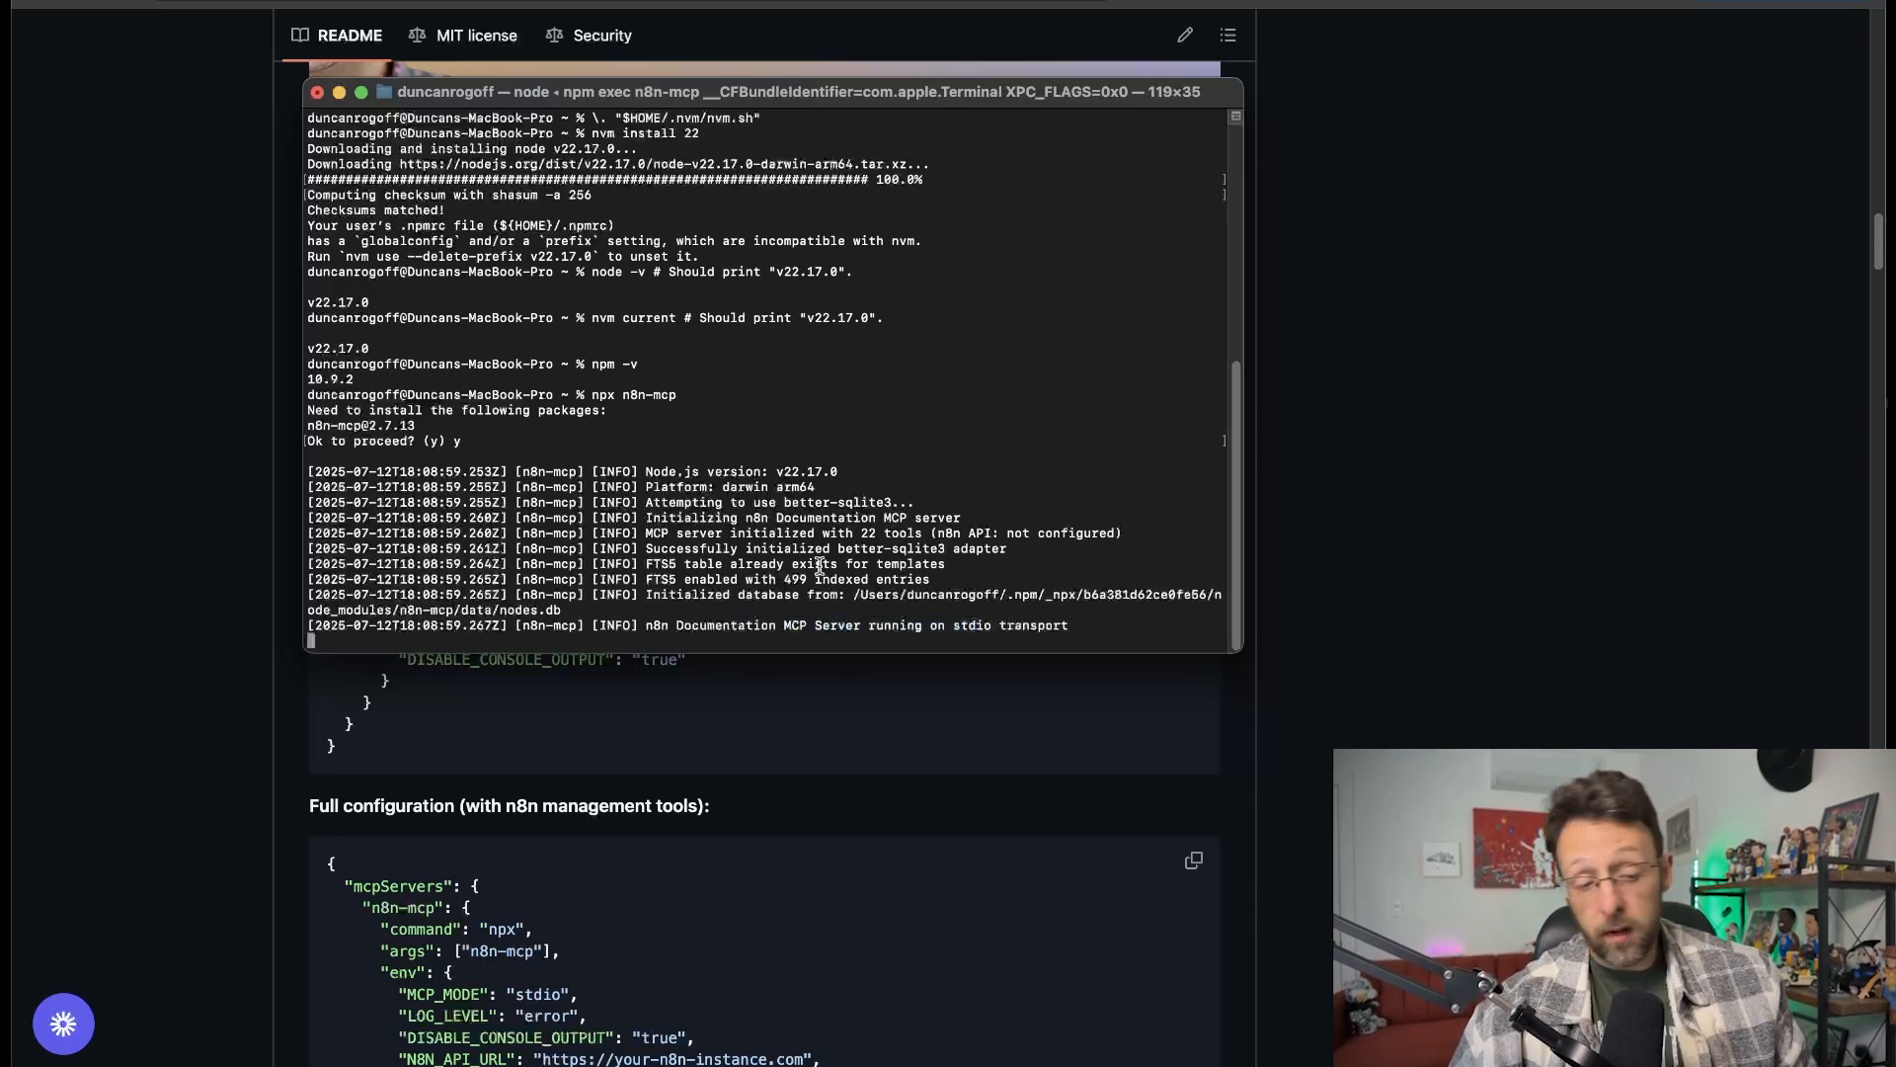
Go from the README's configuration section to the Claude desktop page and choose the macOS download.
{"action": "scroll", "coordinate": [1355, 514], "scroll_direction": "up", "scroll_amount": 2}
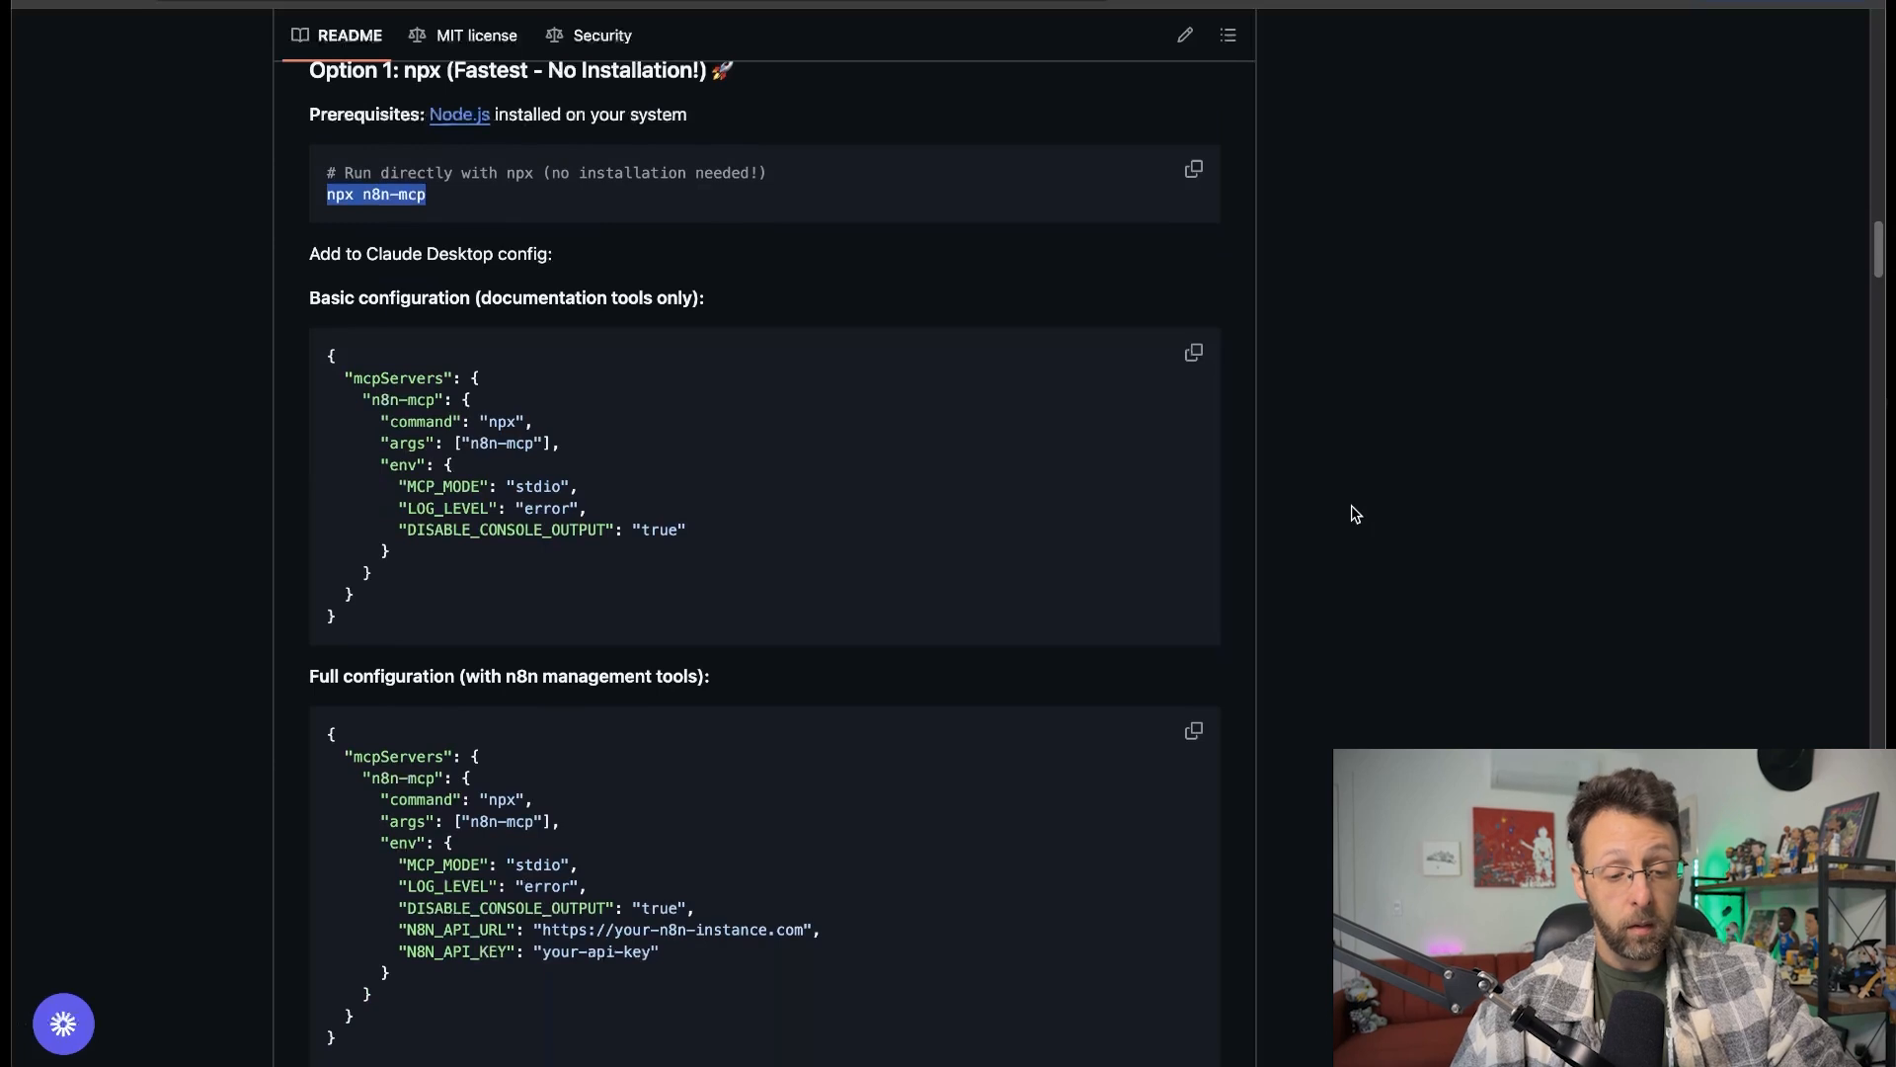
{"action": "scroll", "coordinate": [1355, 514], "scroll_direction": "down", "scroll_amount": 2}
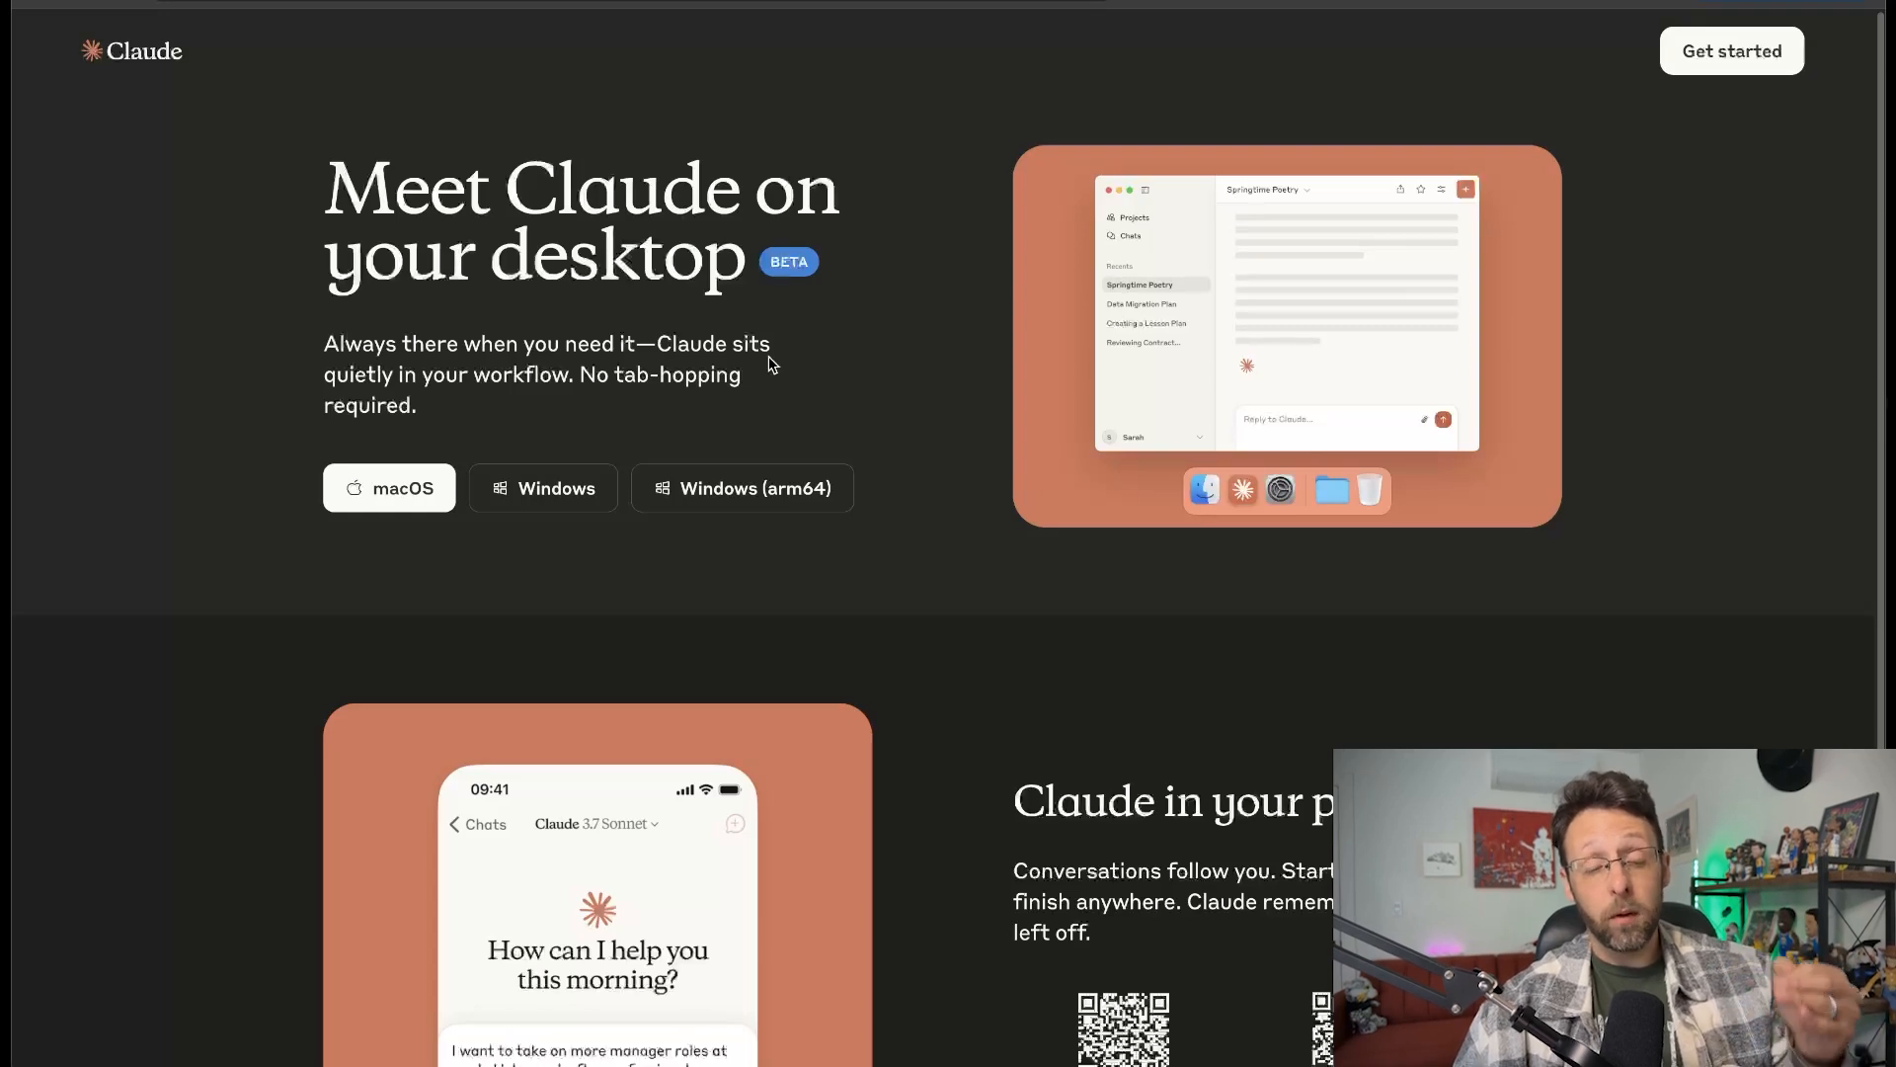
{"action": "left_click", "coordinate": [416, 499]}
{"action": "left_click", "coordinate": [1378, 1060]}
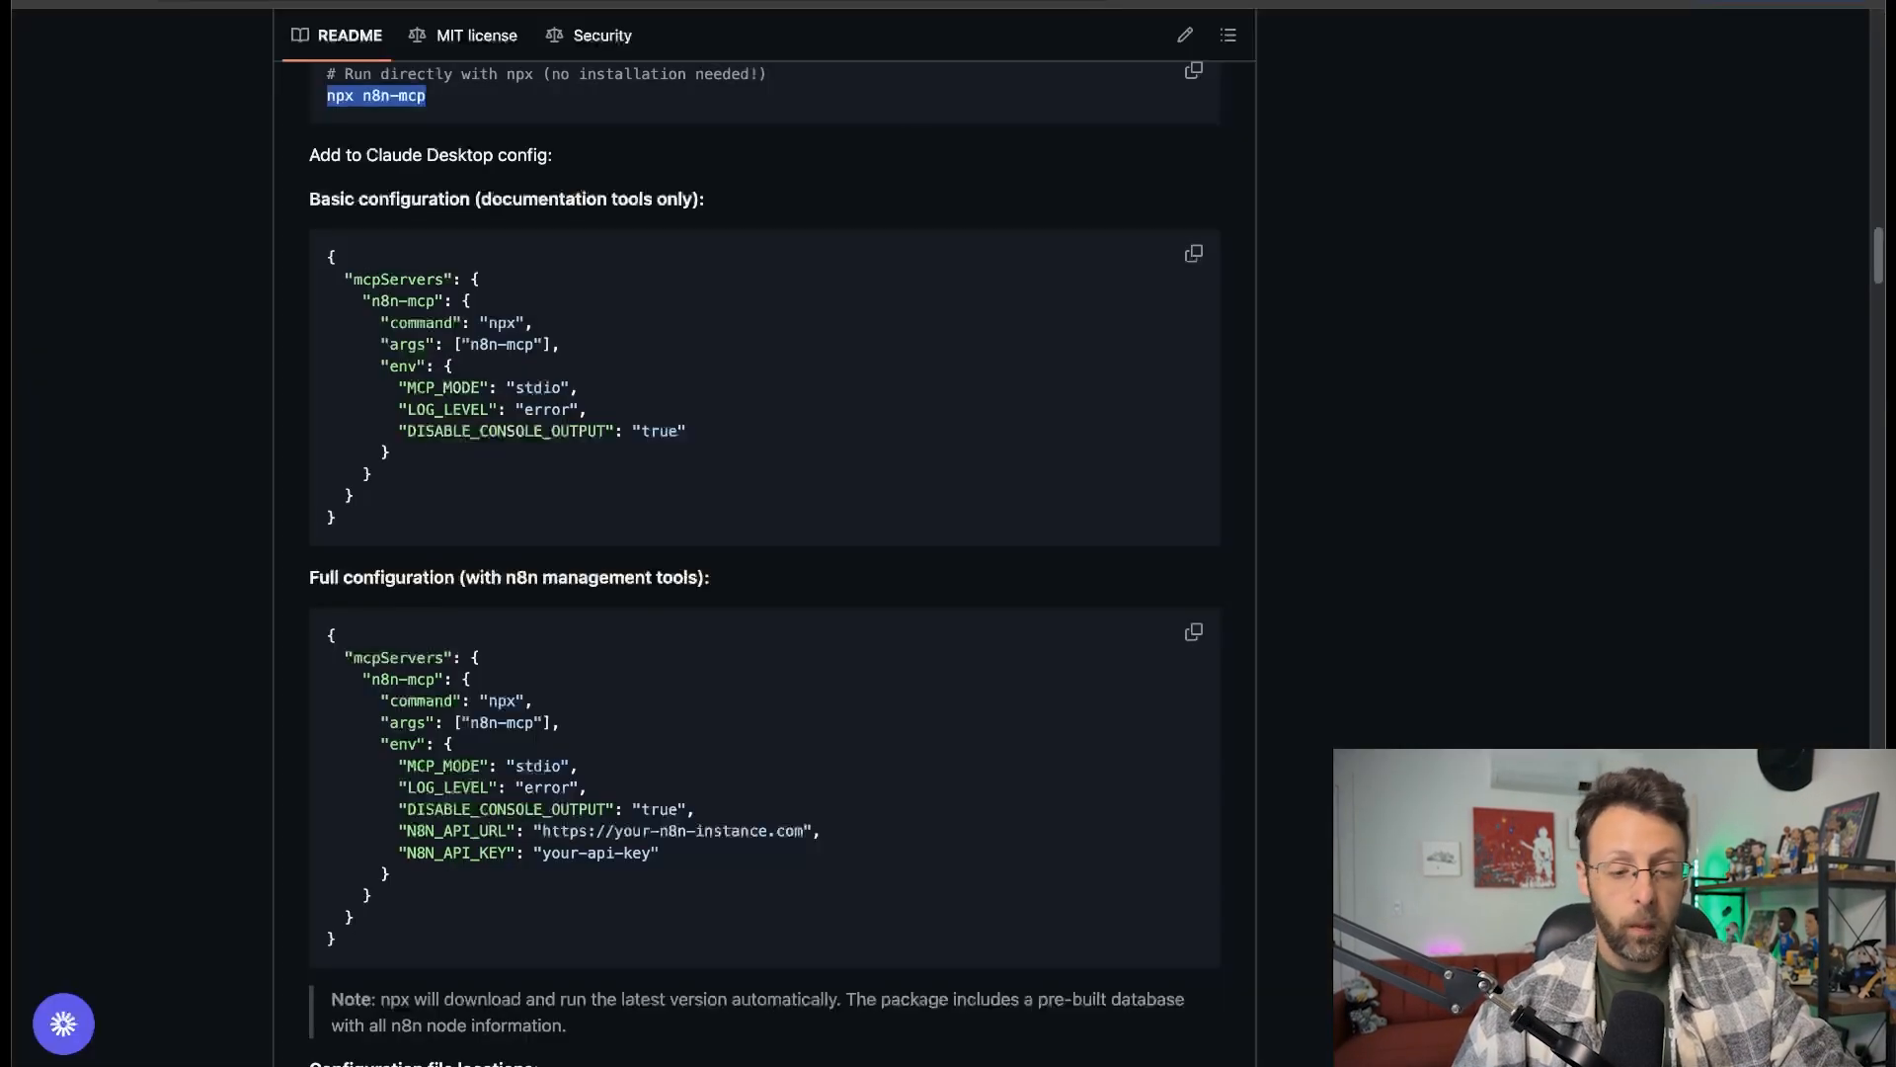
Review the basic configuration in the README, then copy the full configuration block with n8n management tools.
{"action": "left_click_drag", "start_coordinate": [322, 201], "coordinate": [781, 215]}
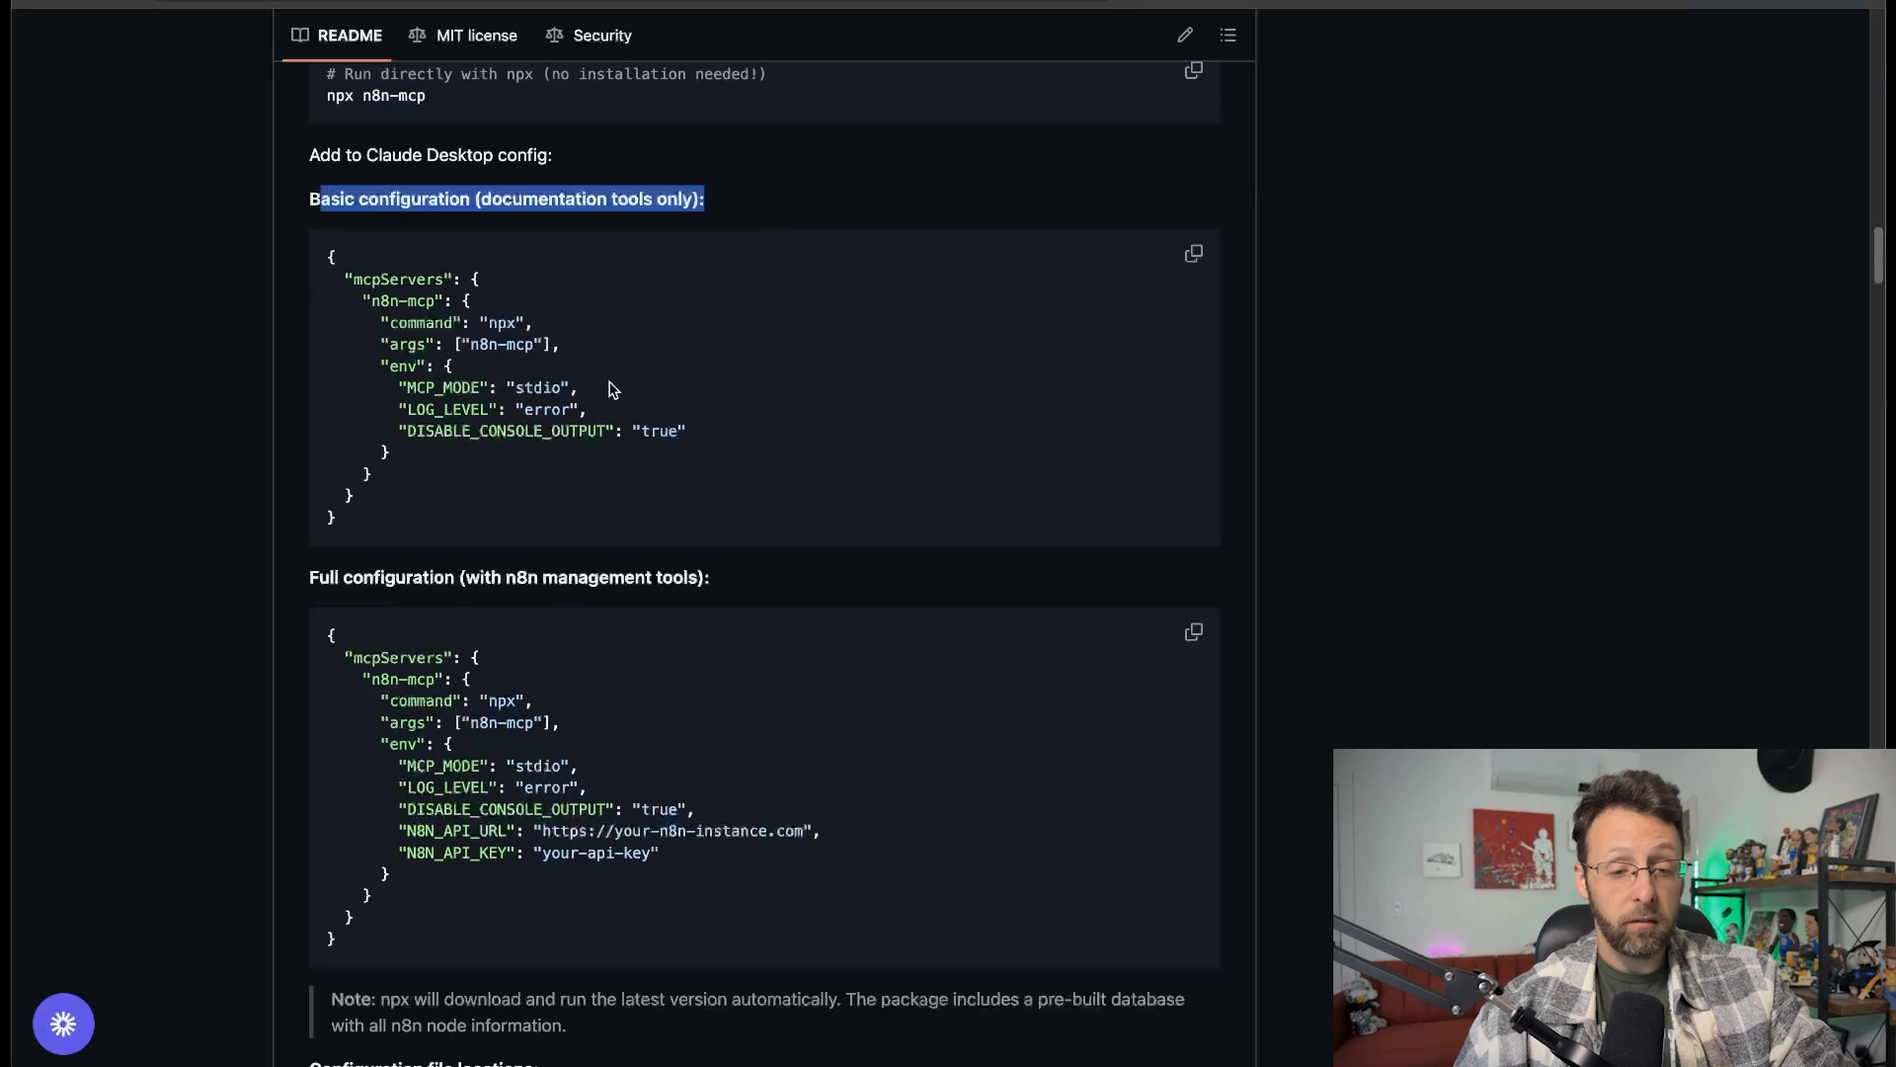
{"action": "scroll", "coordinate": [588, 353], "scroll_direction": "down", "scroll_amount": 2}
{"action": "left_click", "coordinate": [420, 478]}
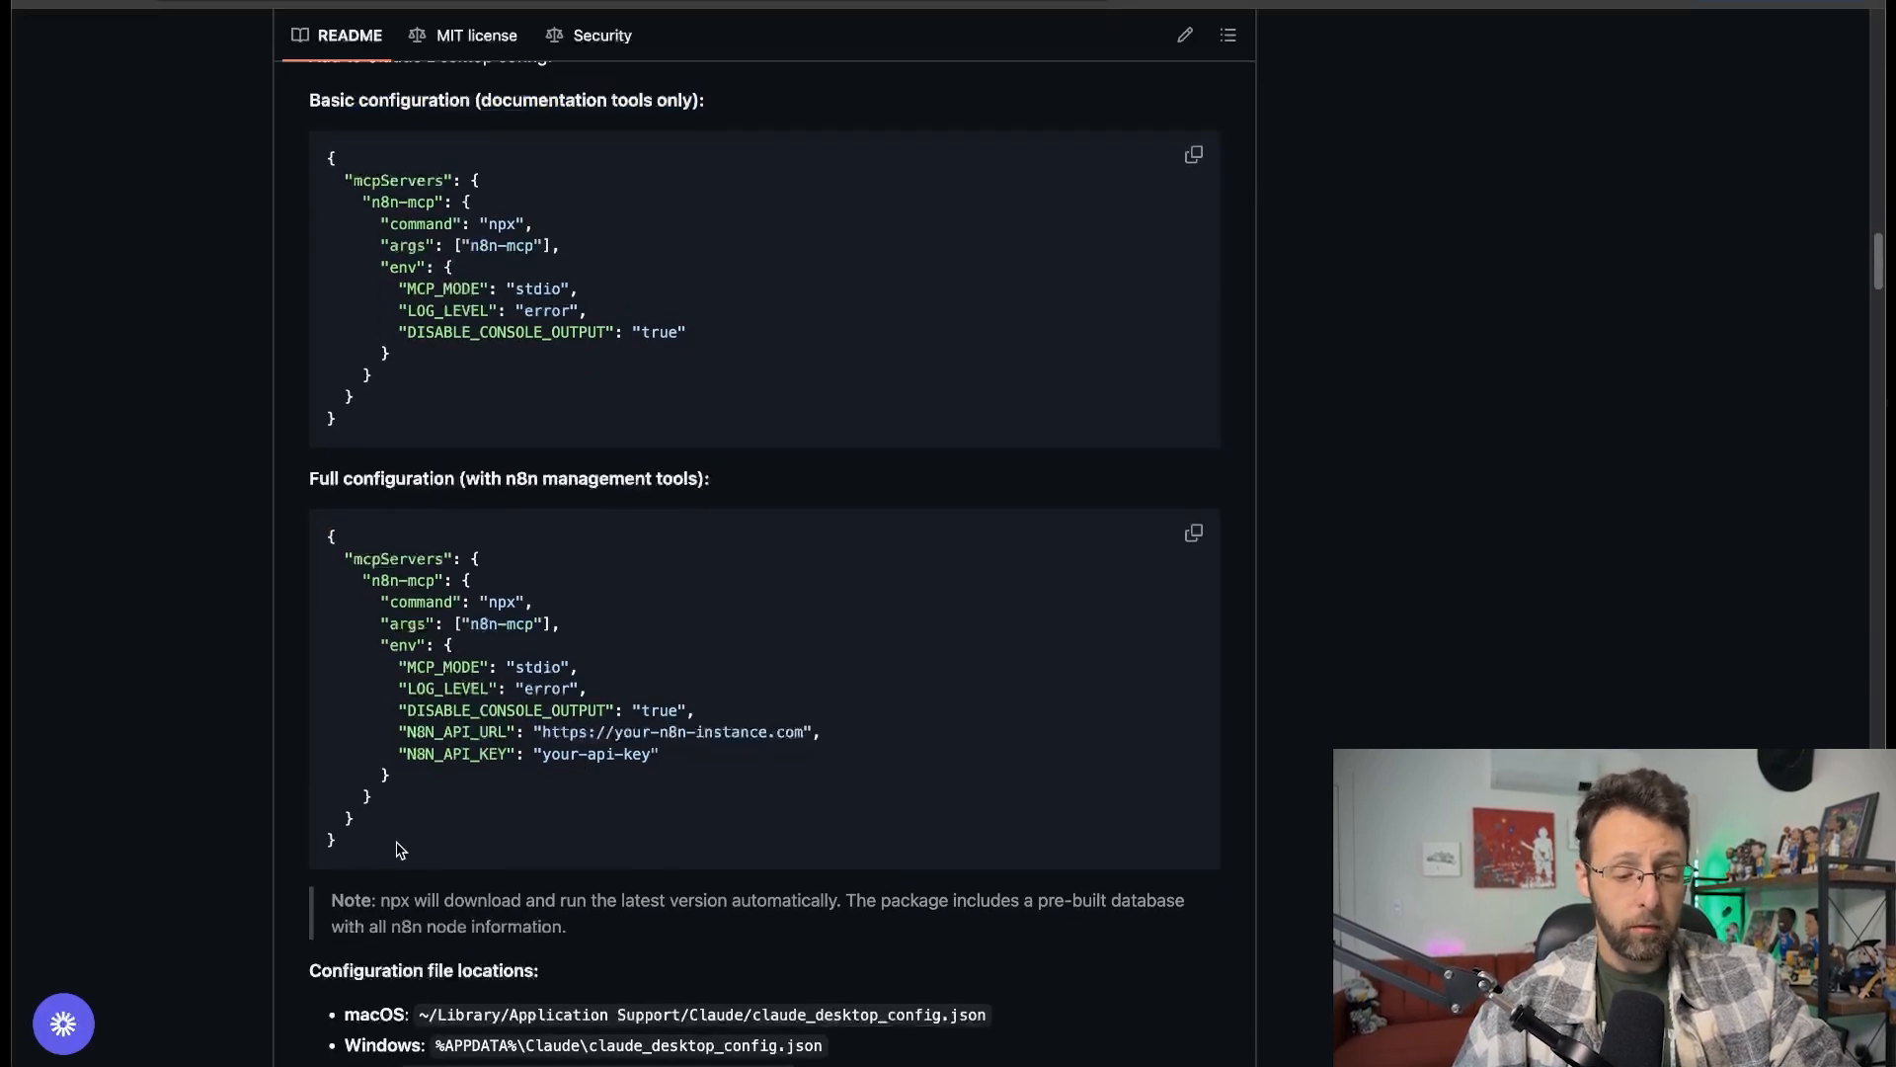
{"action": "left_click", "coordinate": [1194, 533]}
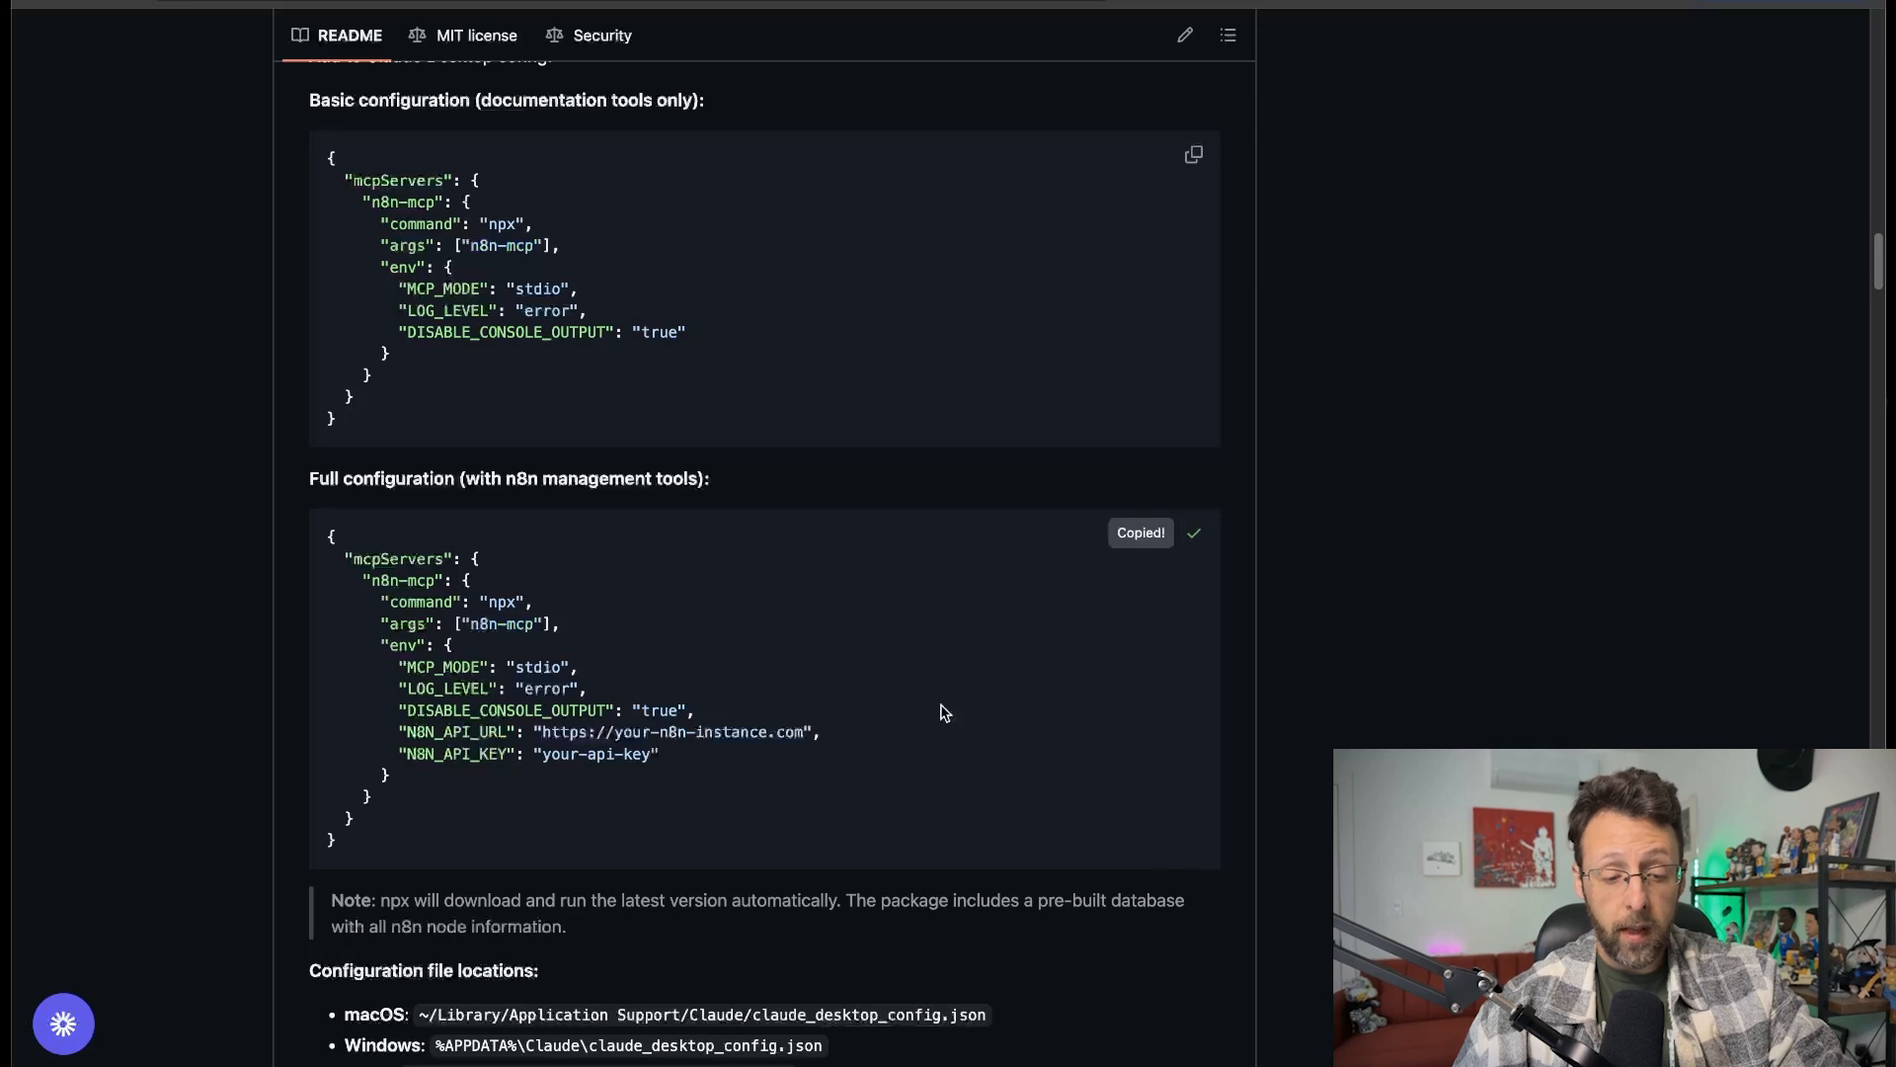
Switch to Claude Desktop and open the location of its MCP config file from the desktop app's developer settings.
{"action": "key", "text": "super+Tab"}
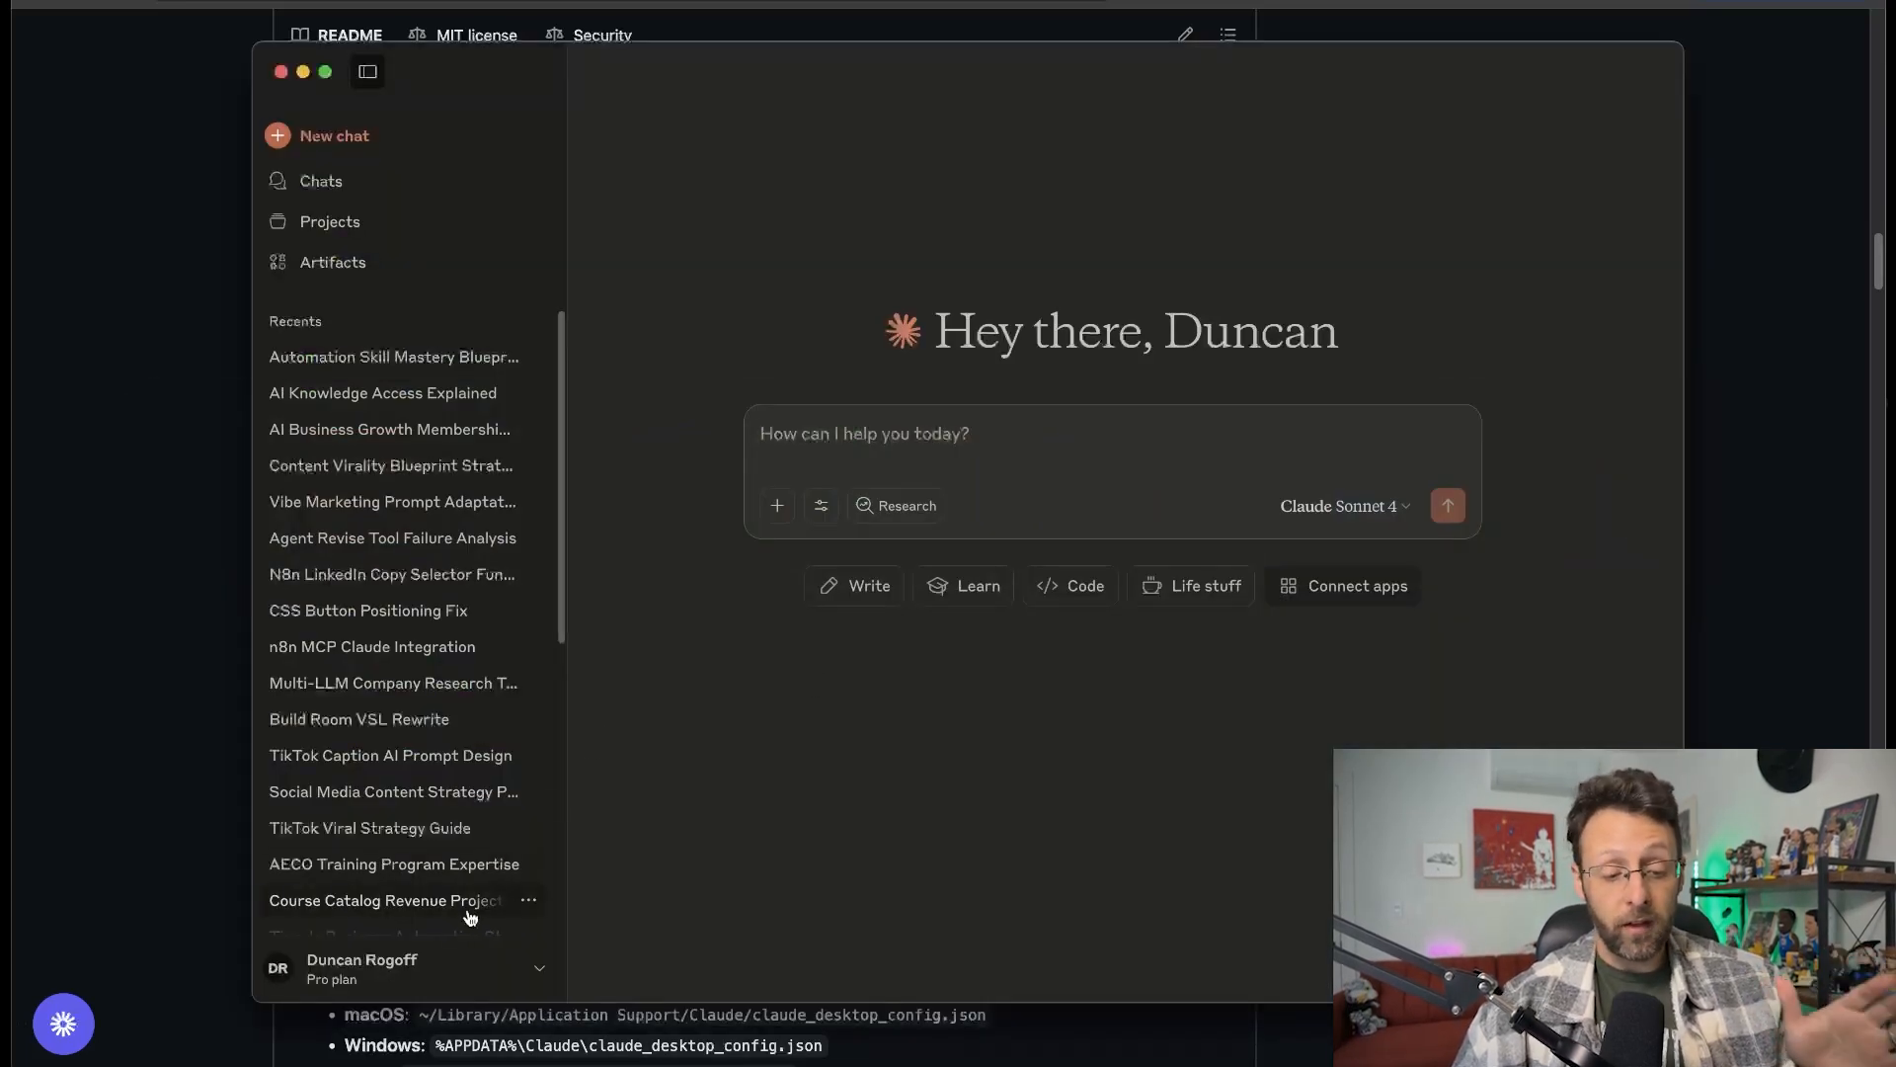
{"action": "left_click", "coordinate": [409, 968]}
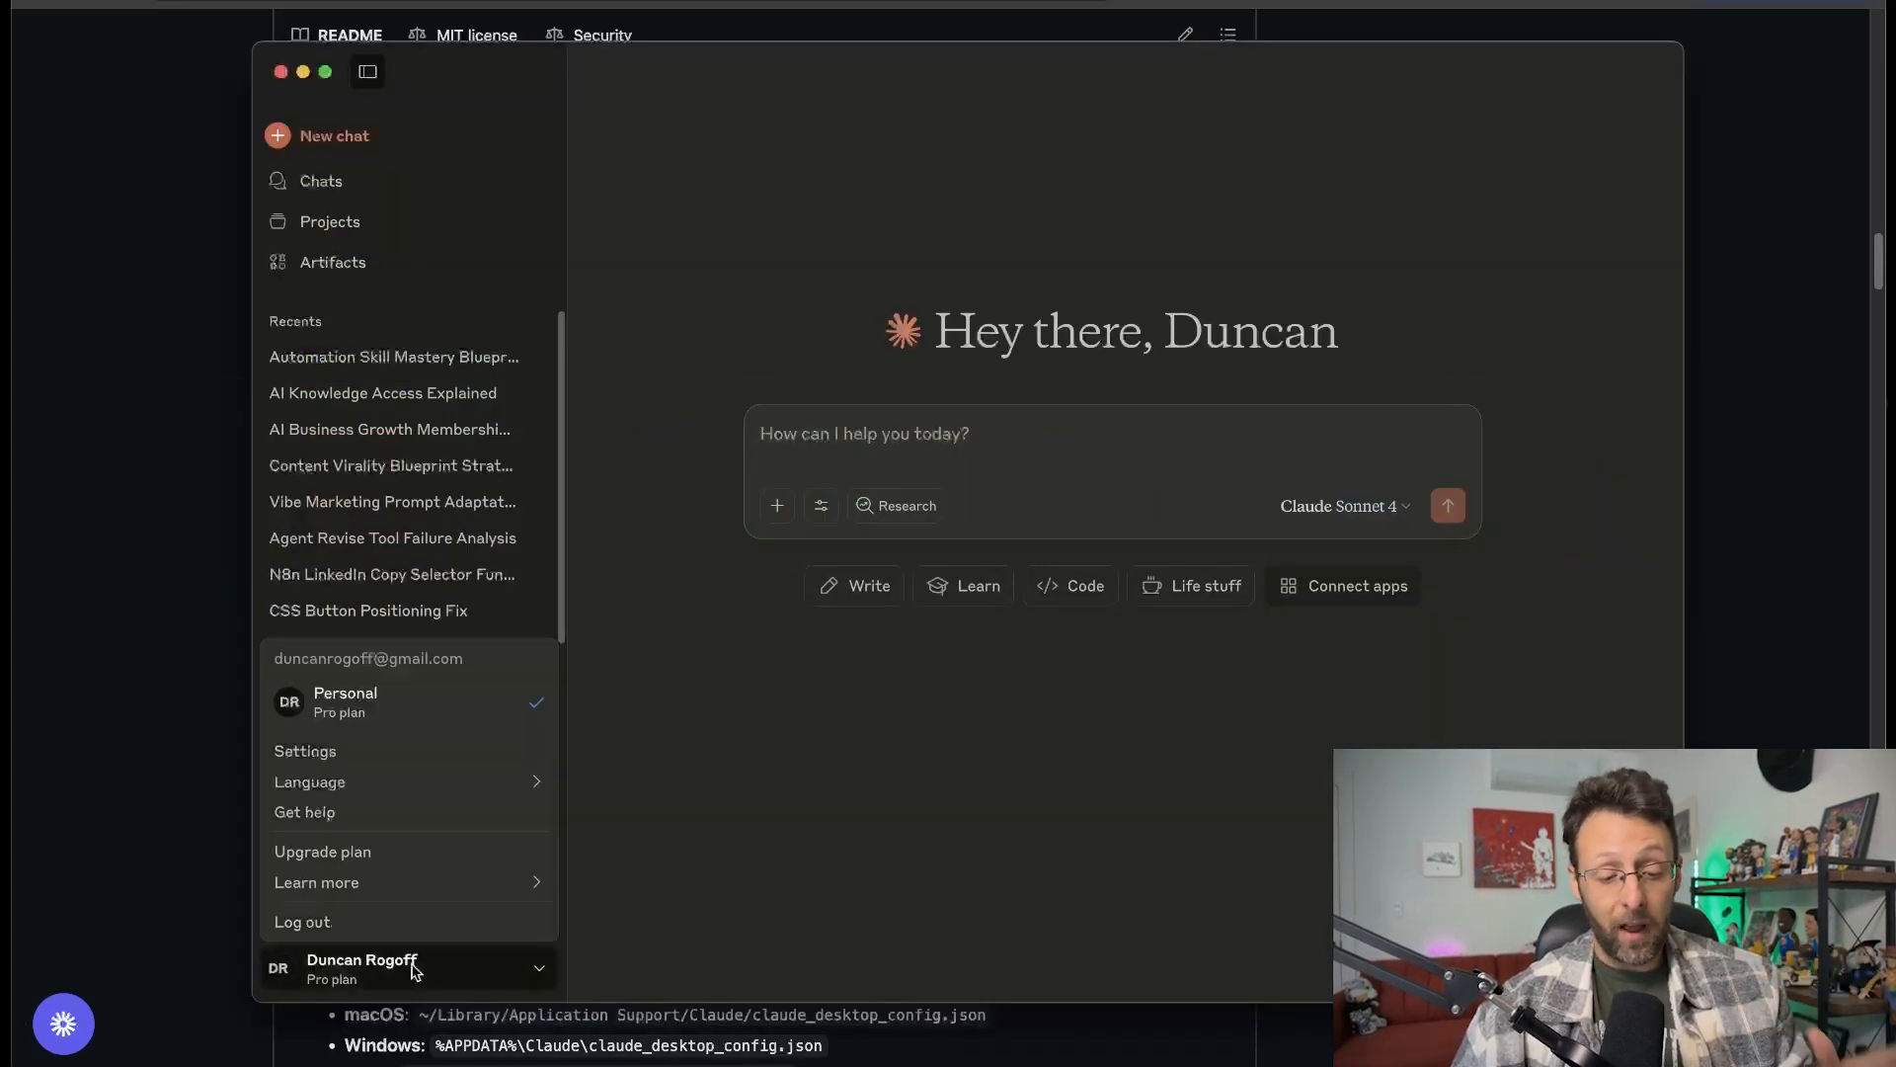
{"action": "left_click", "coordinate": [314, 752]}
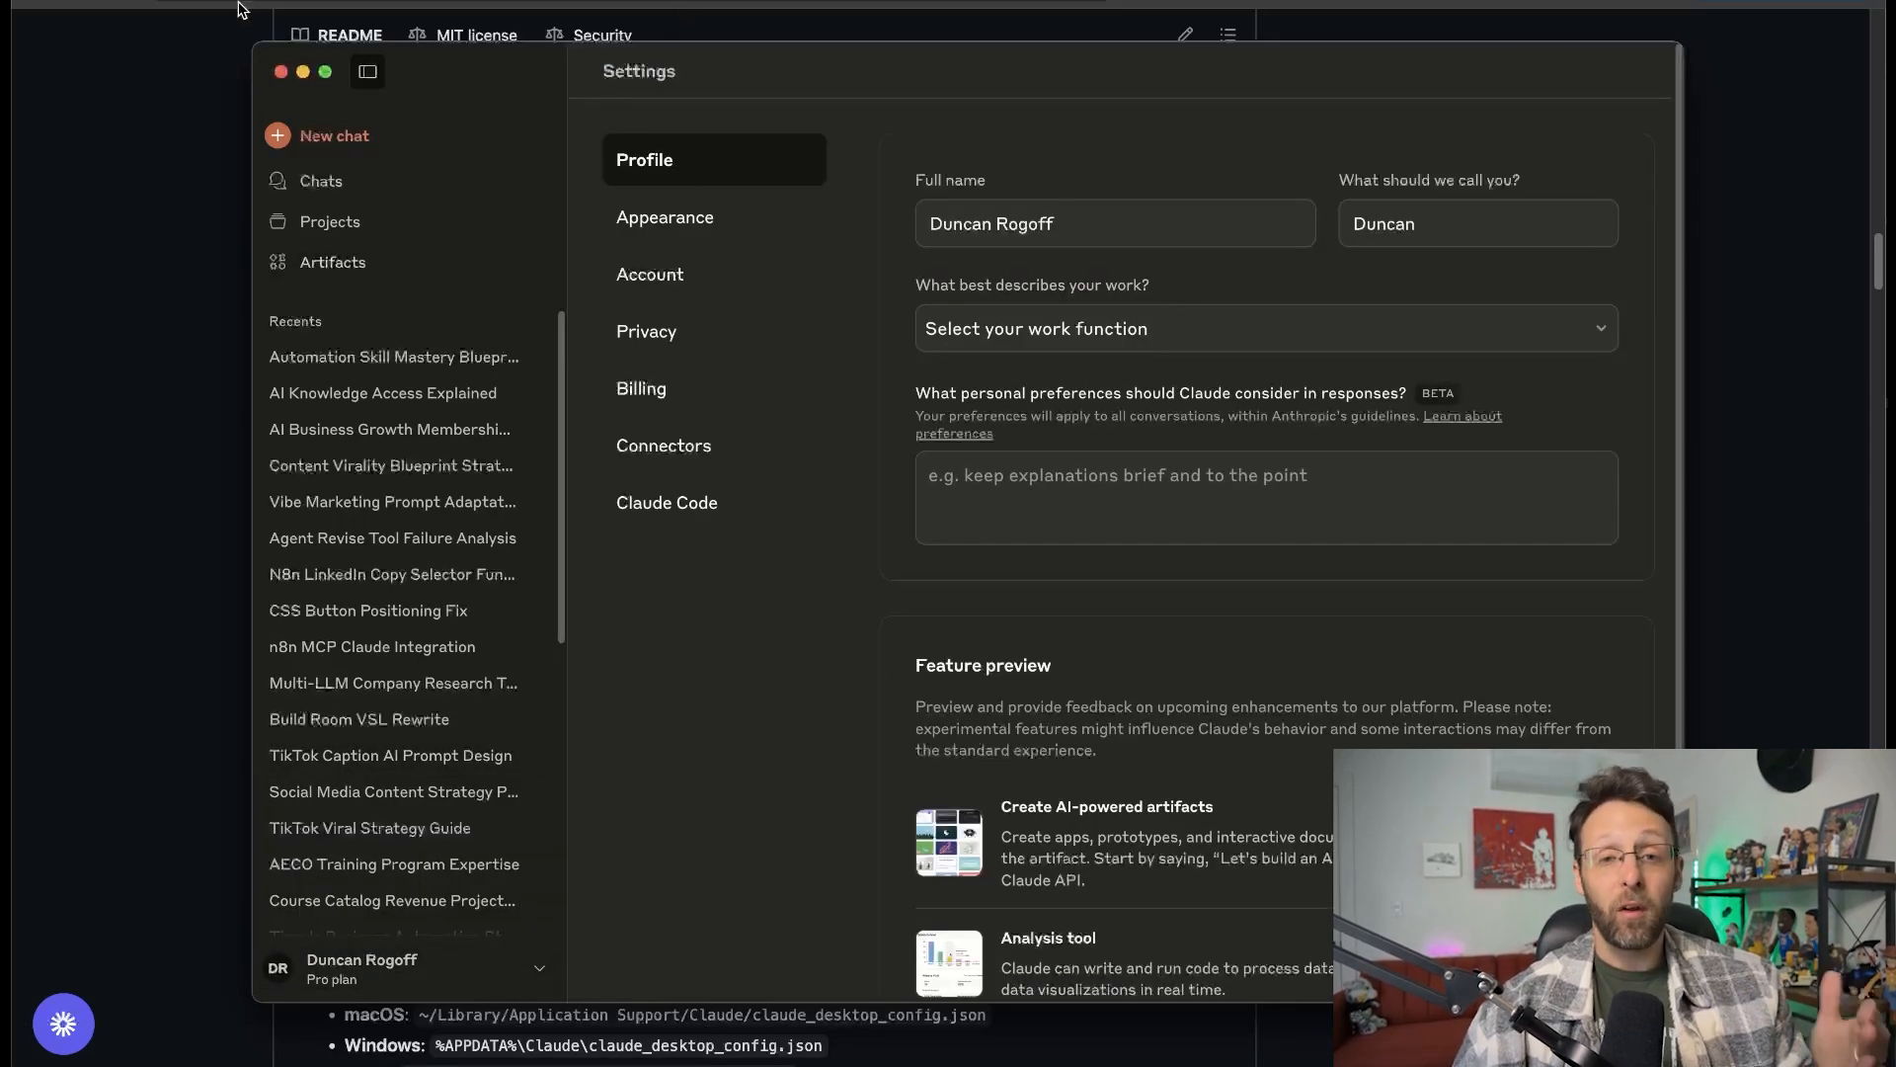
{"action": "left_click", "coordinate": [89, 1]}
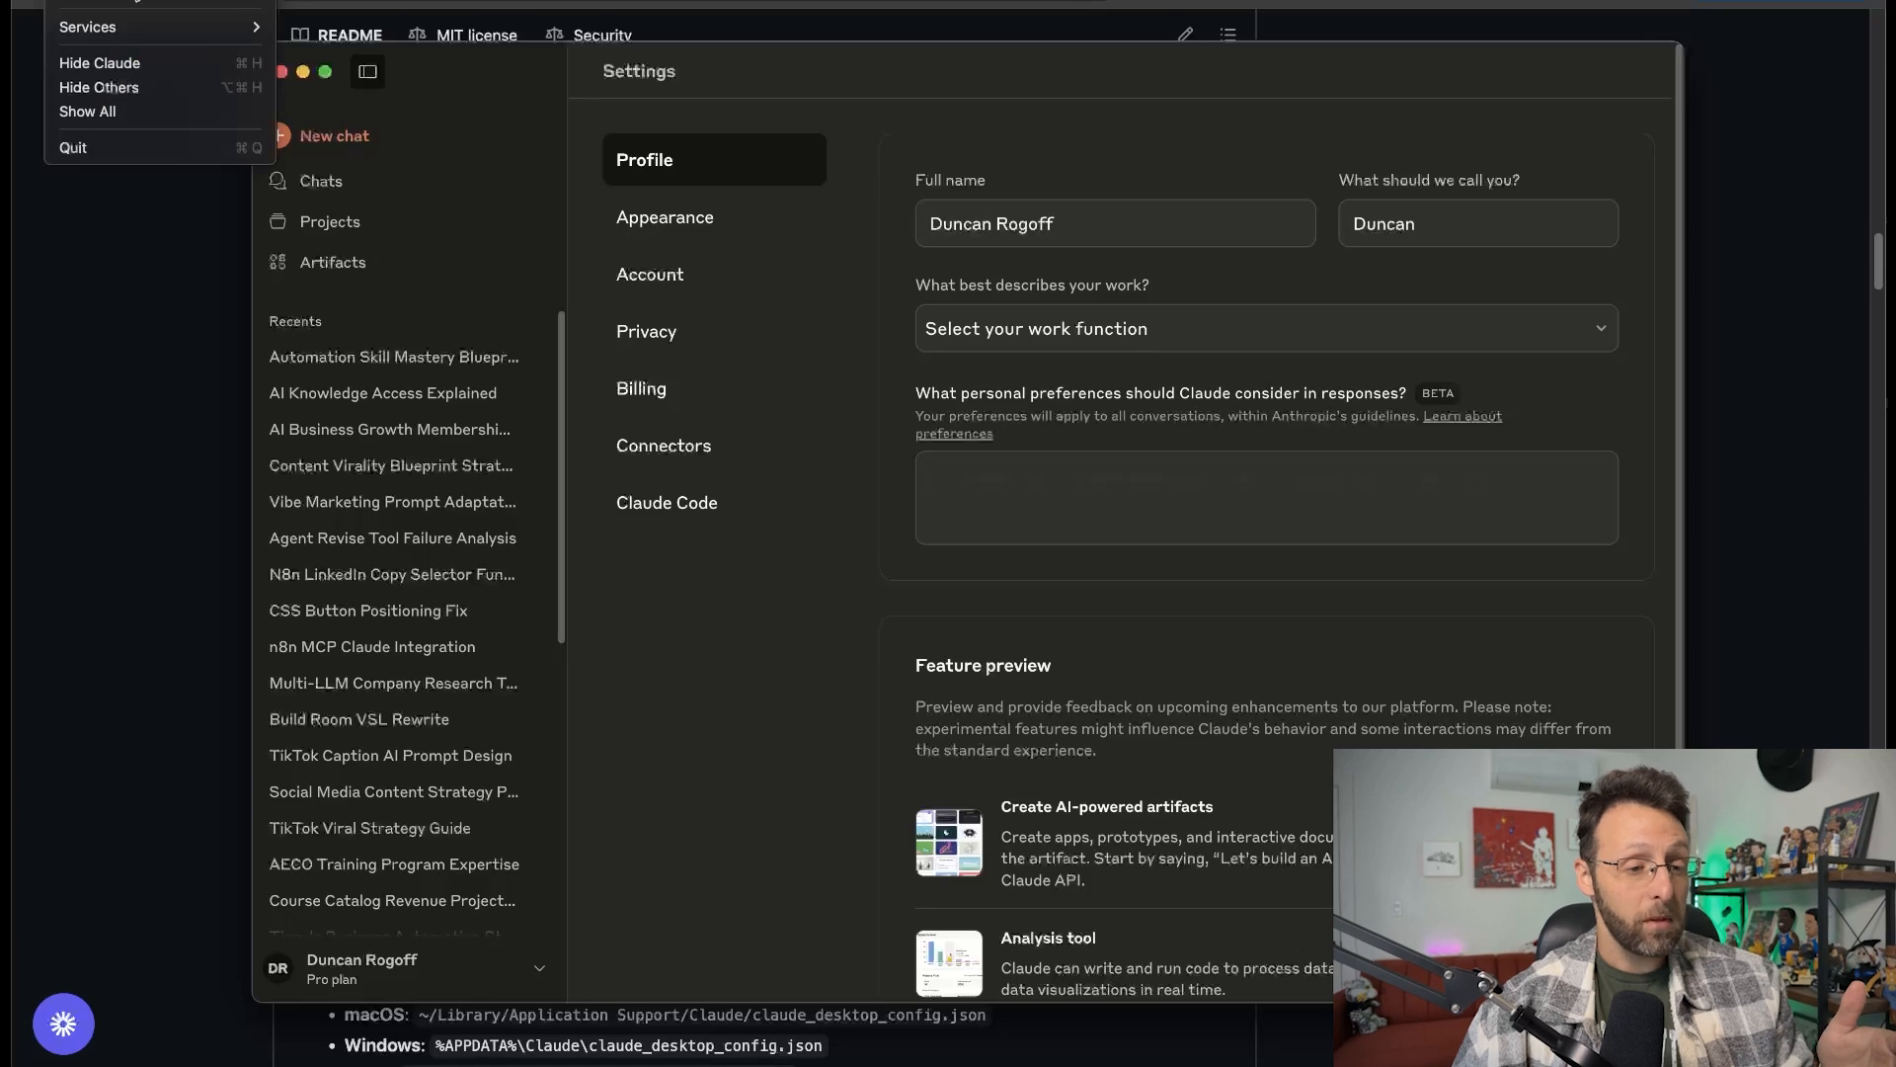
{"action": "mouse_move", "coordinate": [144, 25]}
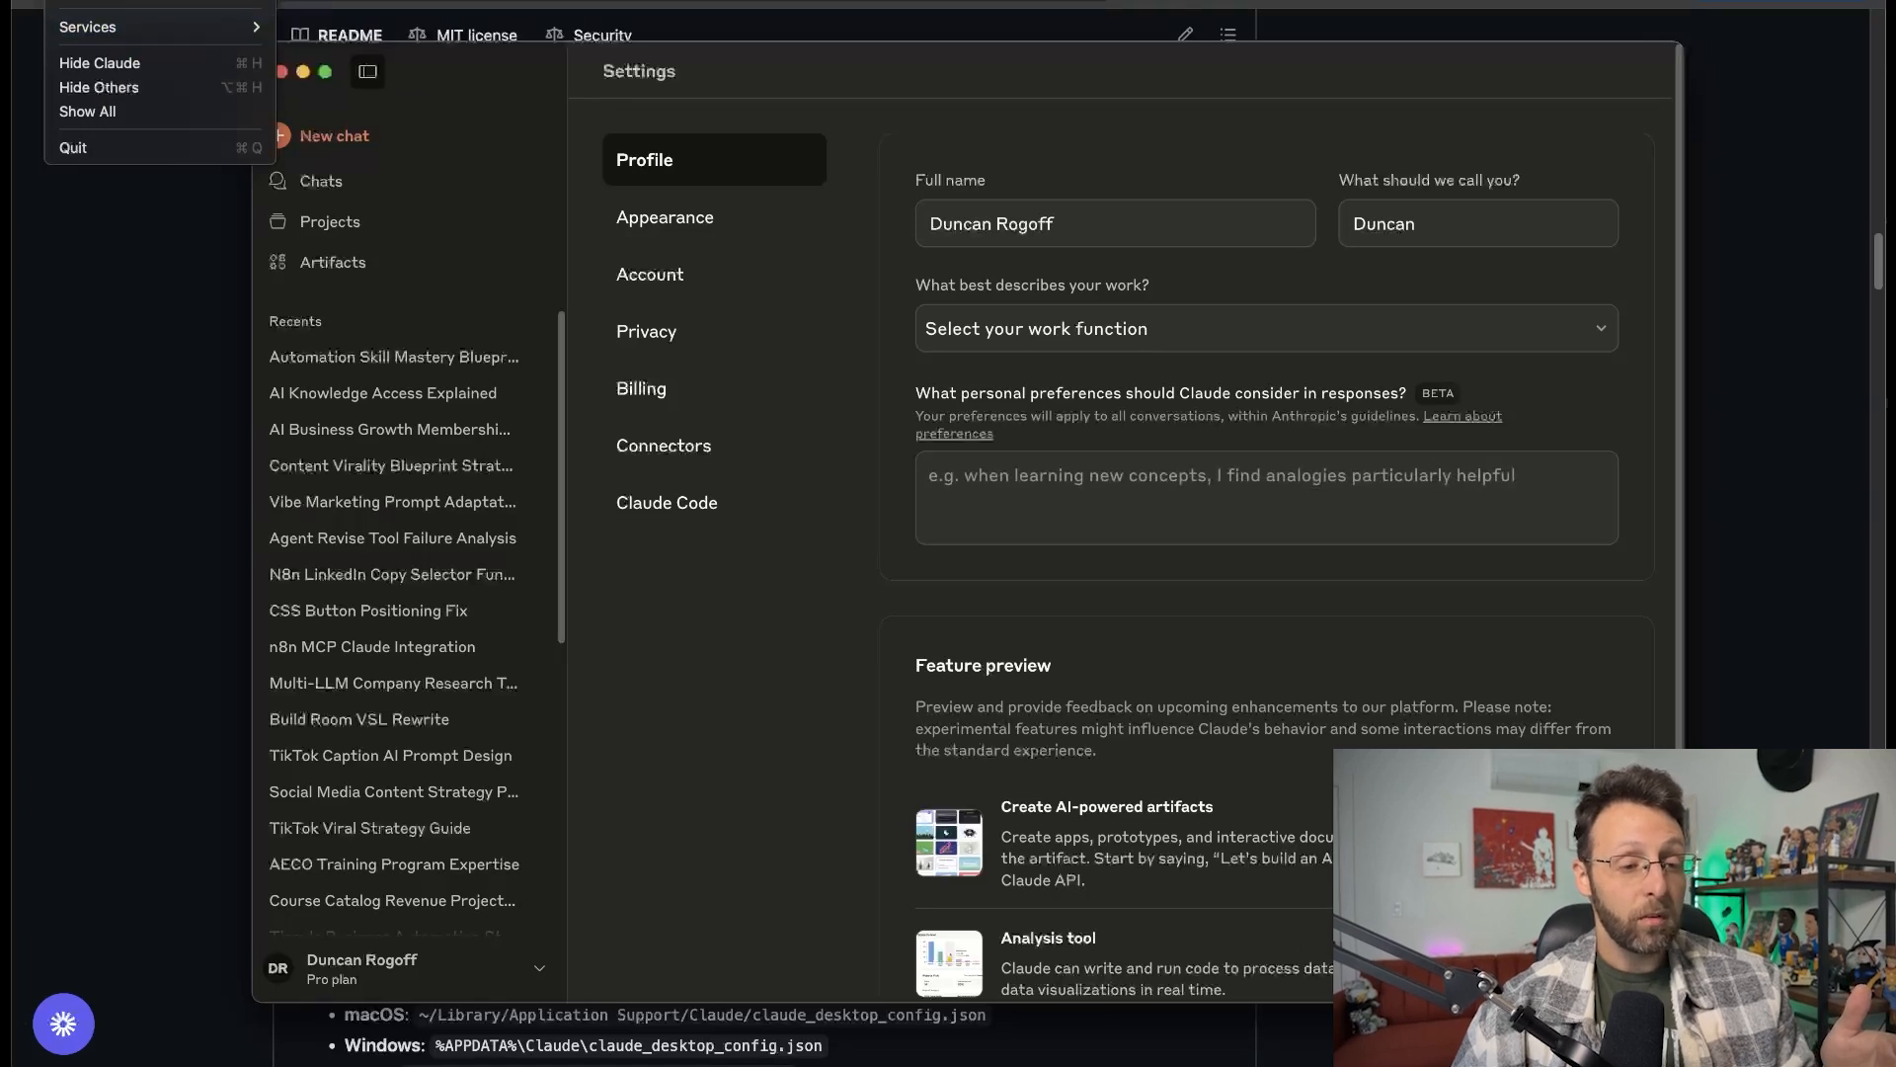
{"action": "left_click", "coordinate": [89, 1]}
{"action": "left_click_drag", "start_coordinate": [763, 80], "coordinate": [755, 160]}
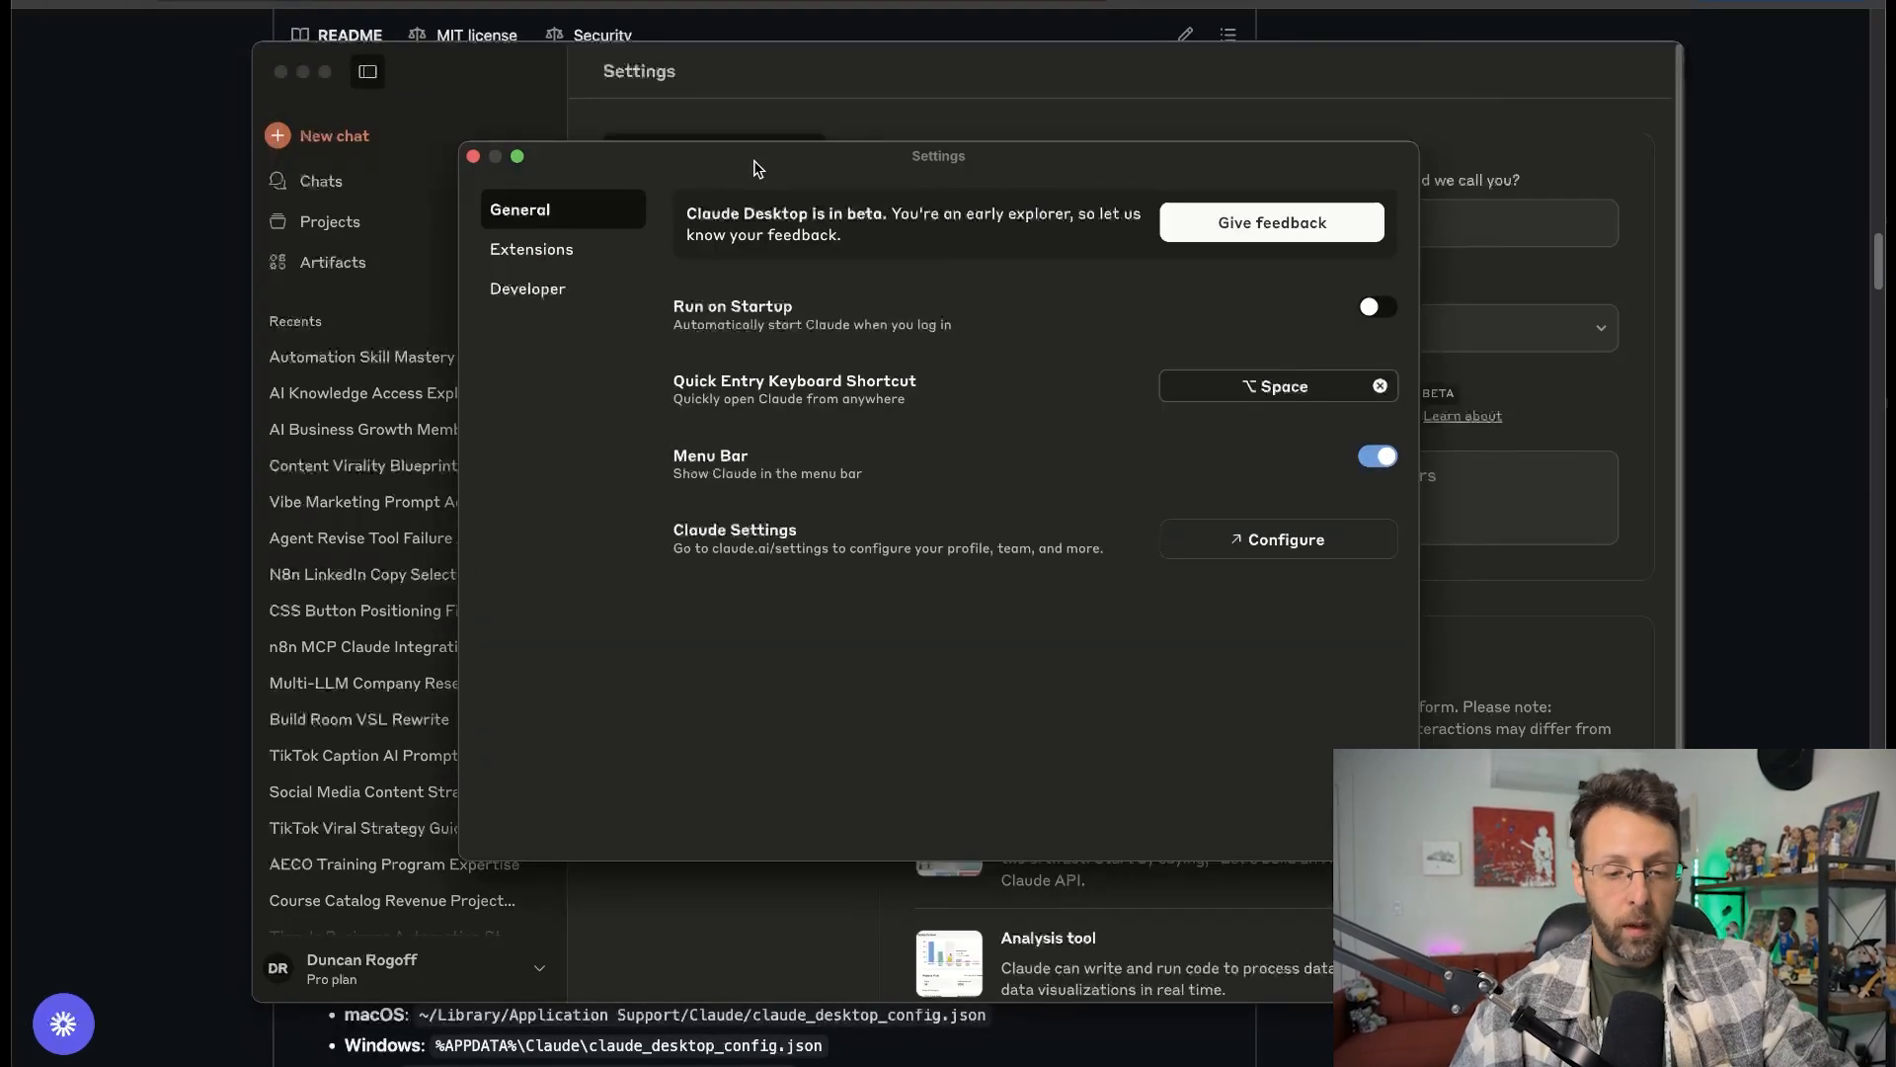
{"action": "left_click", "coordinate": [542, 296]}
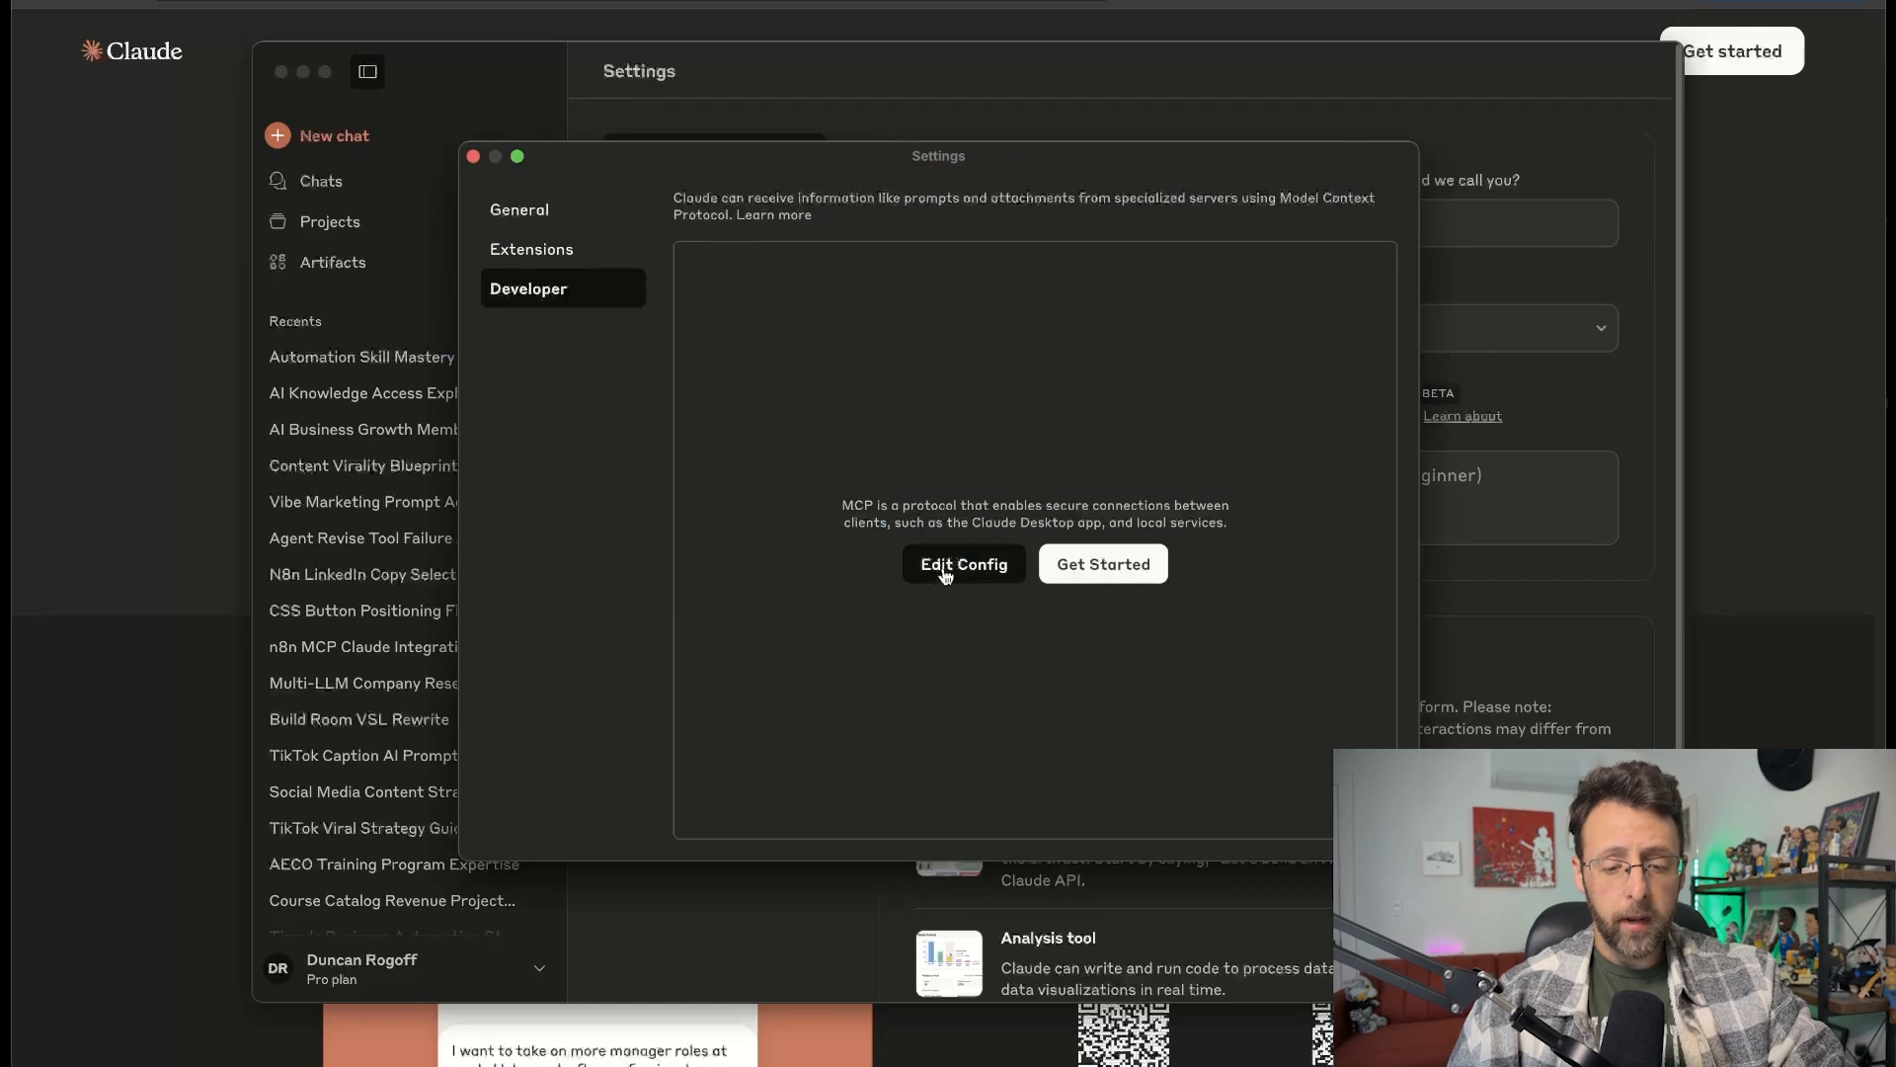
{"action": "left_click", "coordinate": [945, 572]}
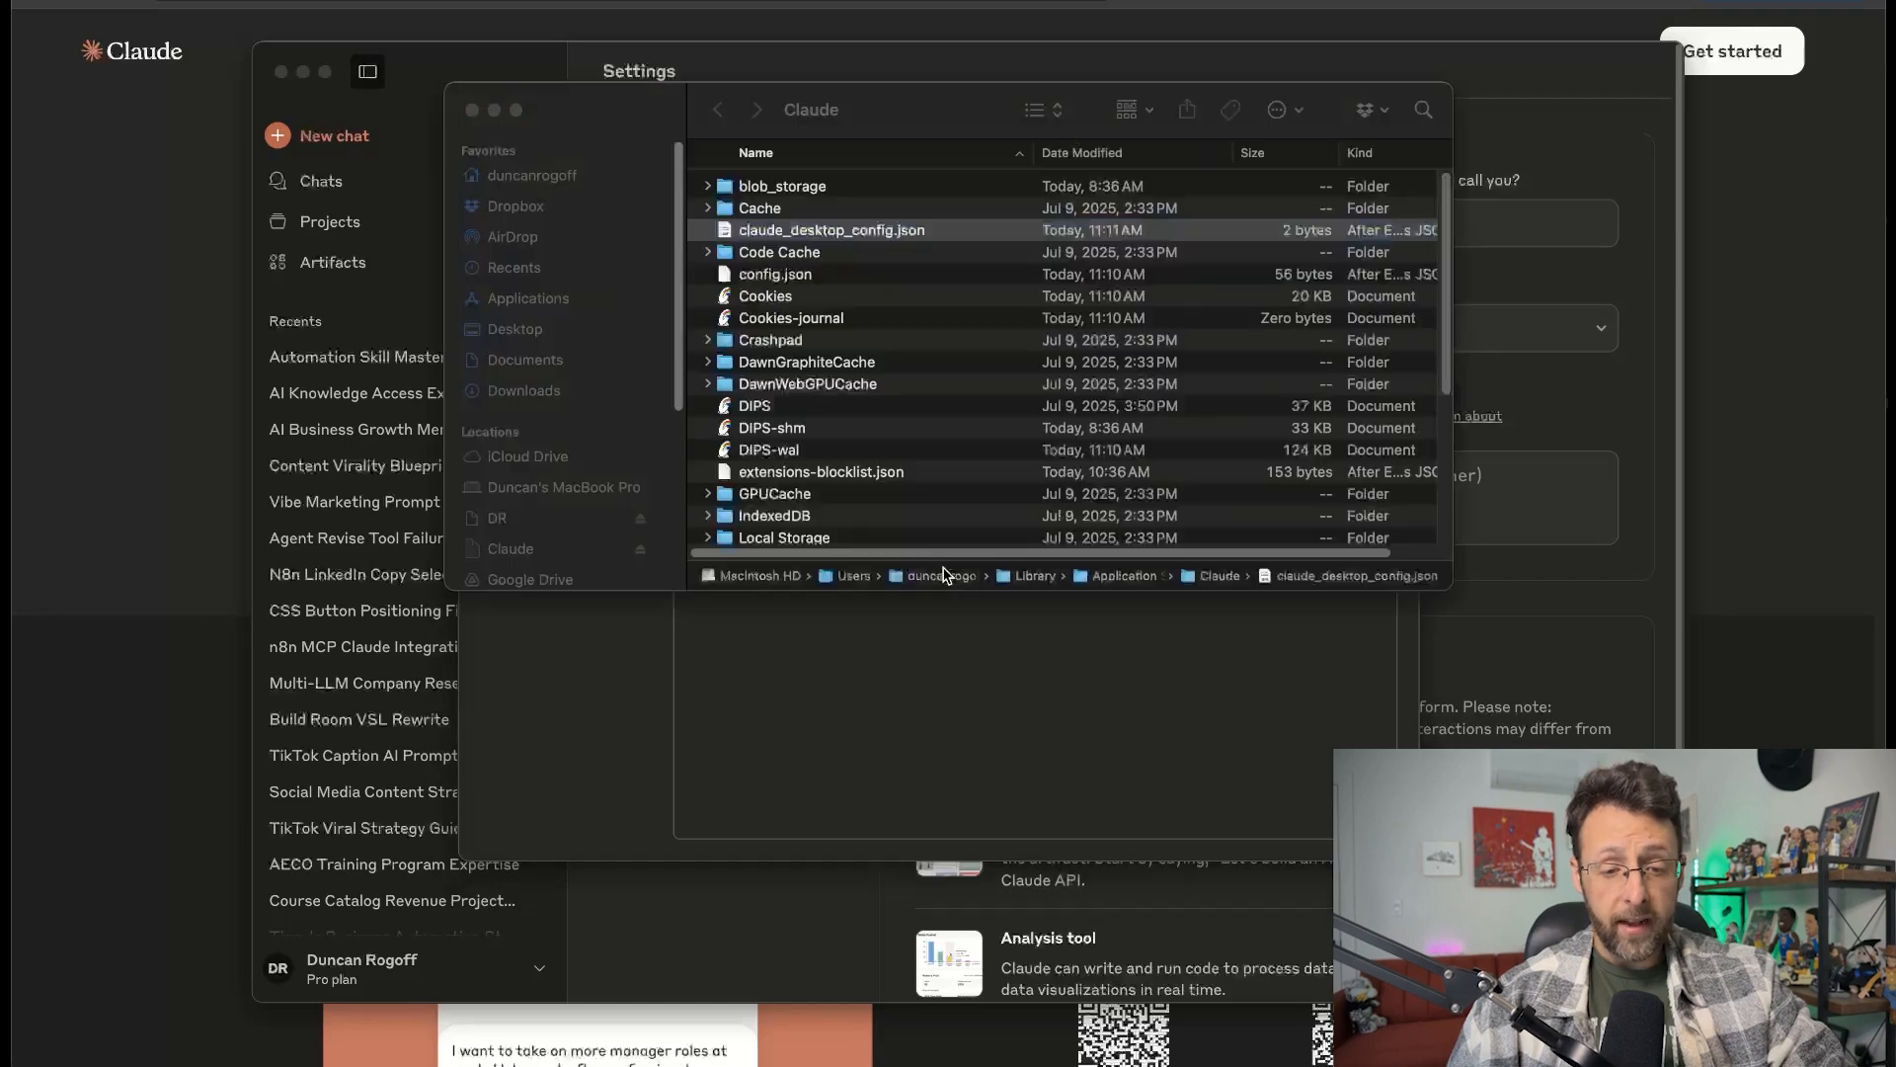
Open claude_desktop_config.json in TextEdit and replace its entire contents with the copied n8n-mcp configuration.
{"action": "right_click", "coordinate": [822, 231]}
{"action": "mouse_move", "coordinate": [908, 256]}
{"action": "left_click", "coordinate": [1225, 395]}
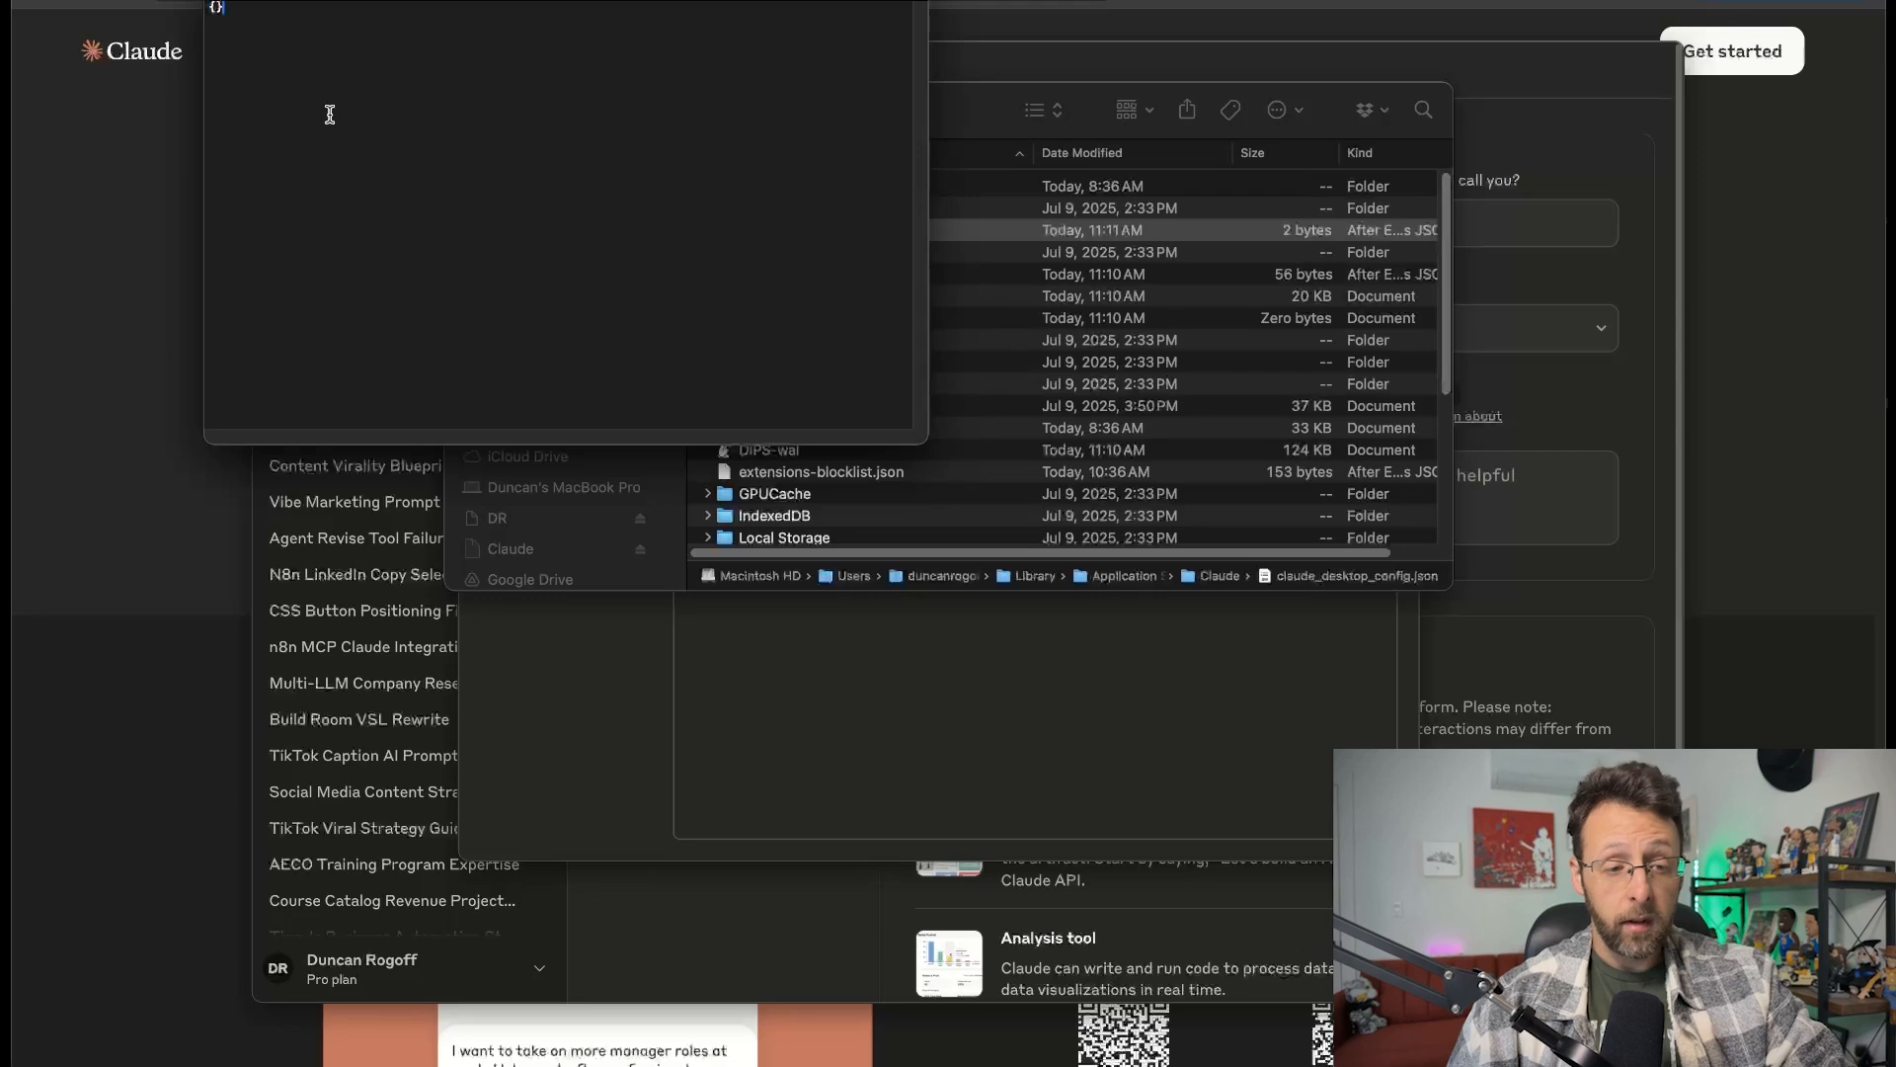
{"action": "key", "text": "super+a"}
{"action": "key", "text": "super+v"}
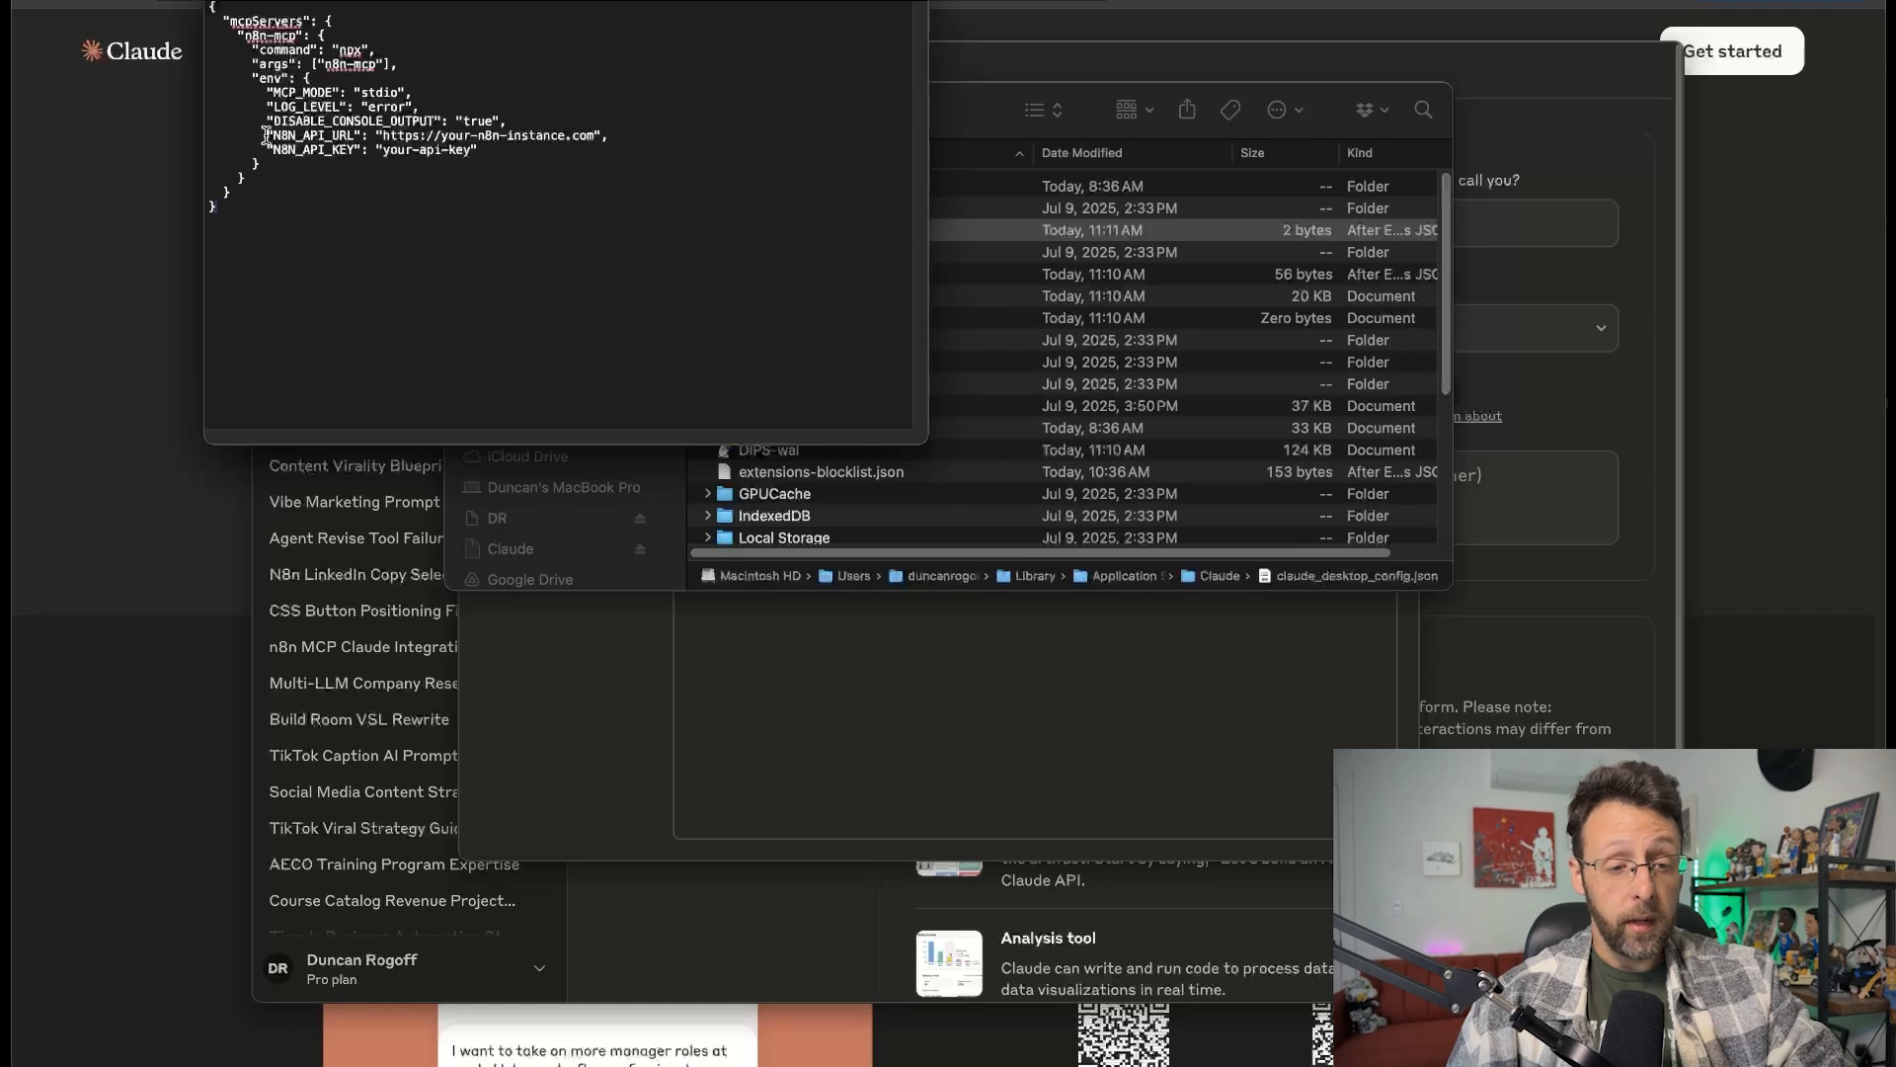
Highlight the N8N_API_URL line and the N8N_API_KEY line in the pasted configuration.
{"action": "left_click_drag", "start_coordinate": [261, 135], "coordinate": [645, 140]}
{"action": "left_click", "coordinate": [645, 139]}
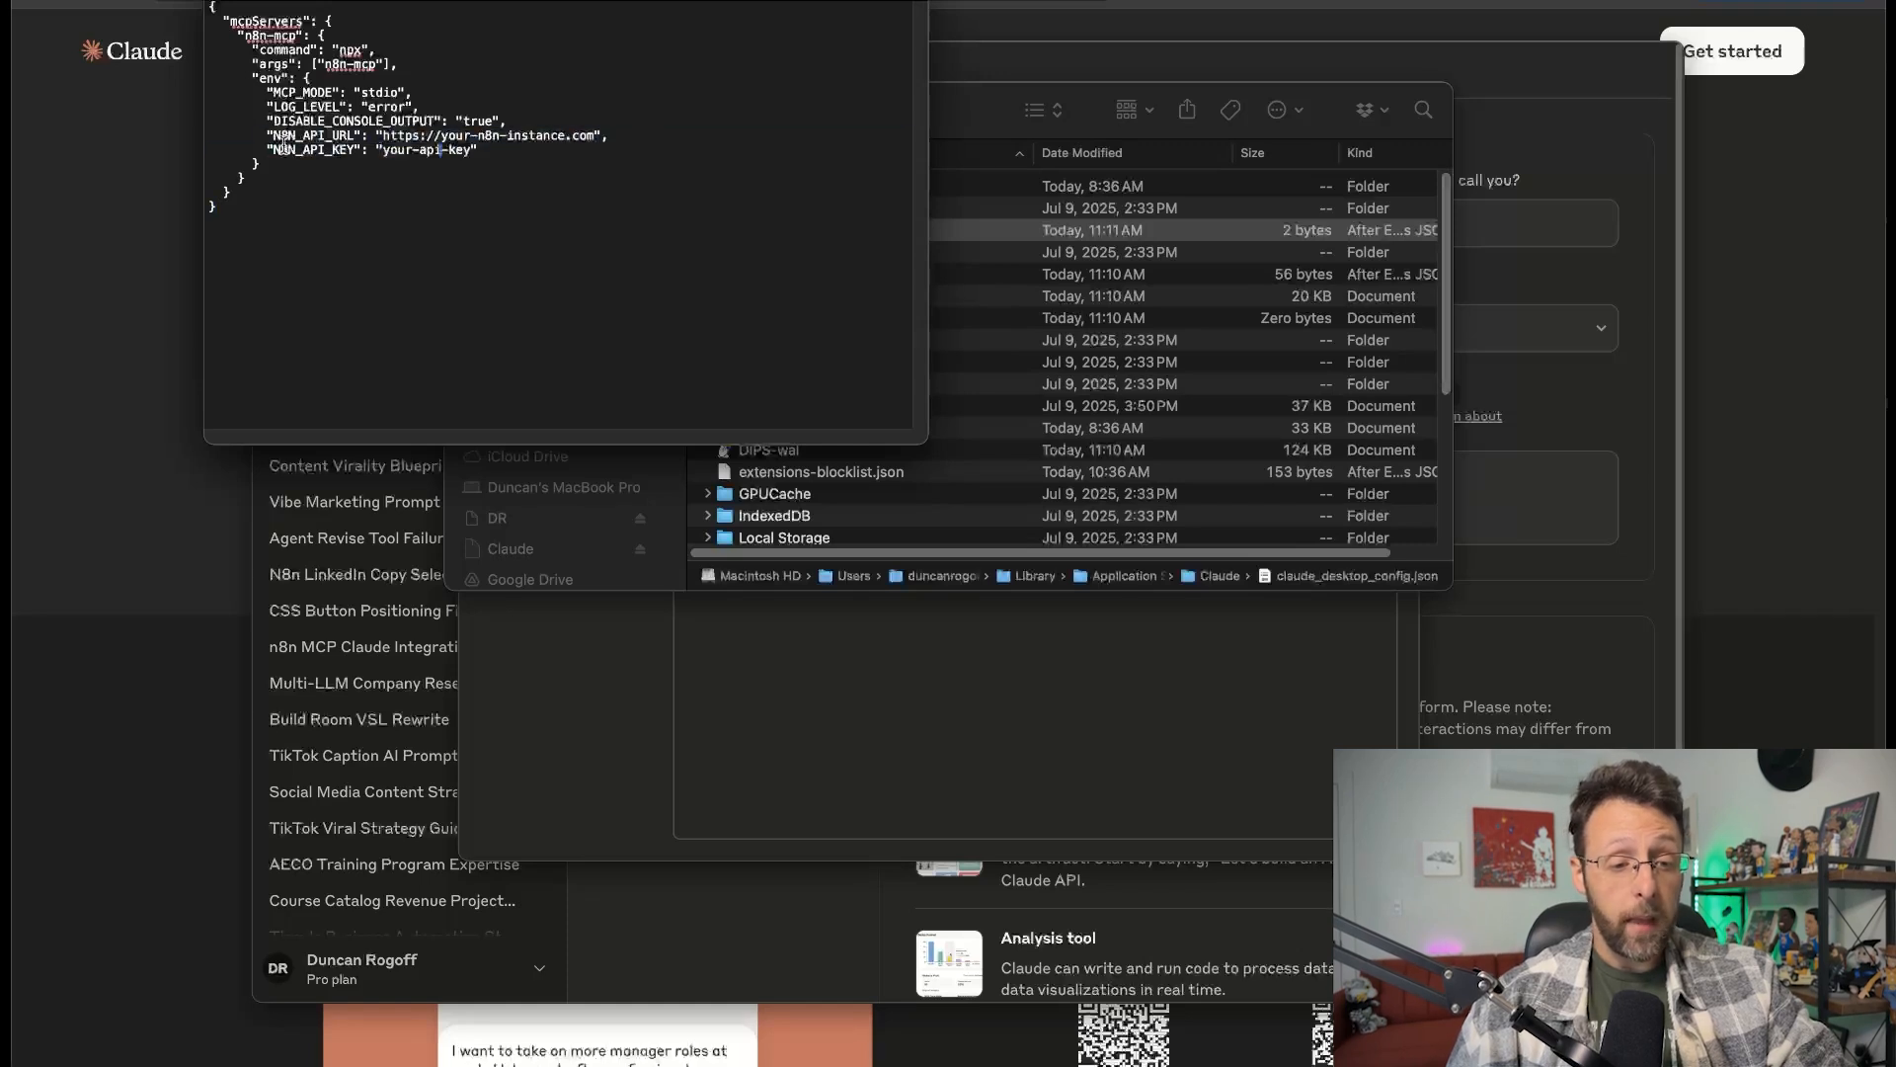
{"action": "left_click_drag", "start_coordinate": [268, 149], "coordinate": [656, 163]}
{"action": "left_click", "coordinate": [570, 227]}
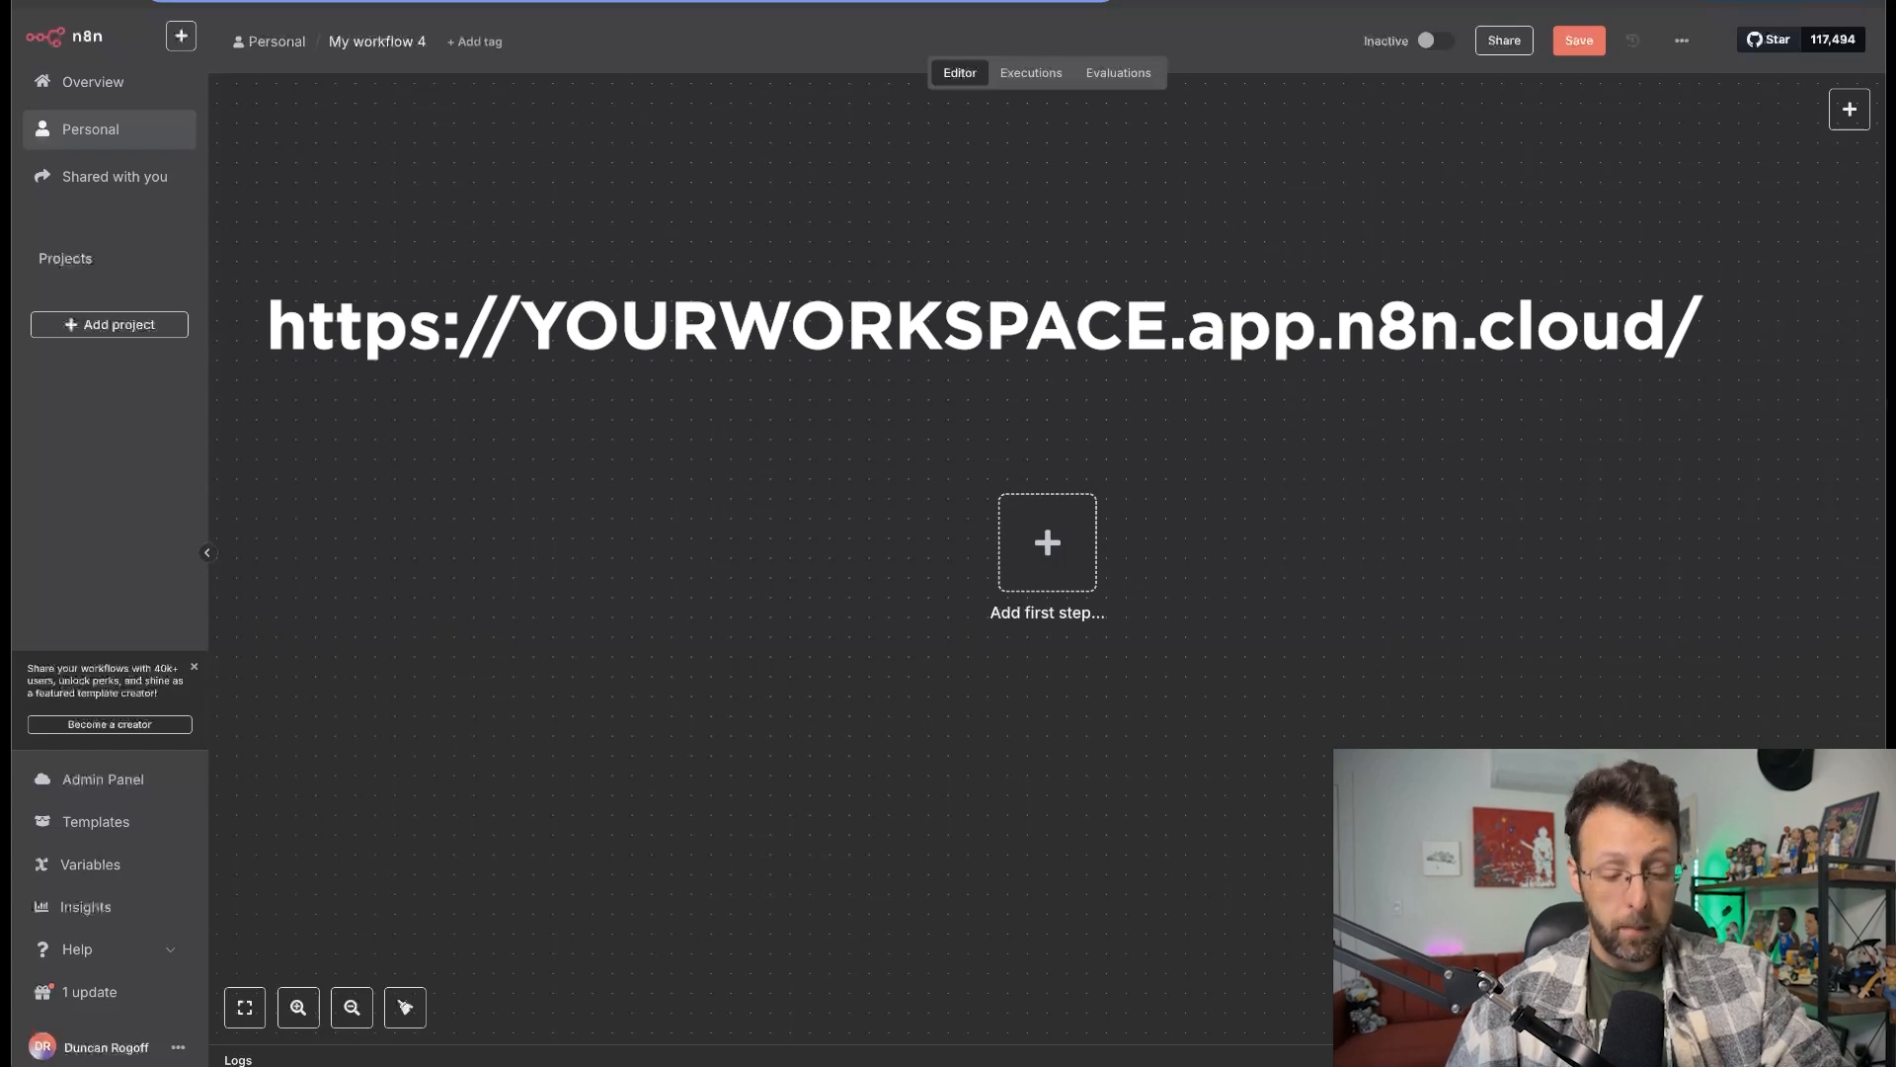
Replace the placeholder N8N_API_URL value in the config file with the n8n cloud workspace URL.
{"action": "key", "text": "super+Tab"}
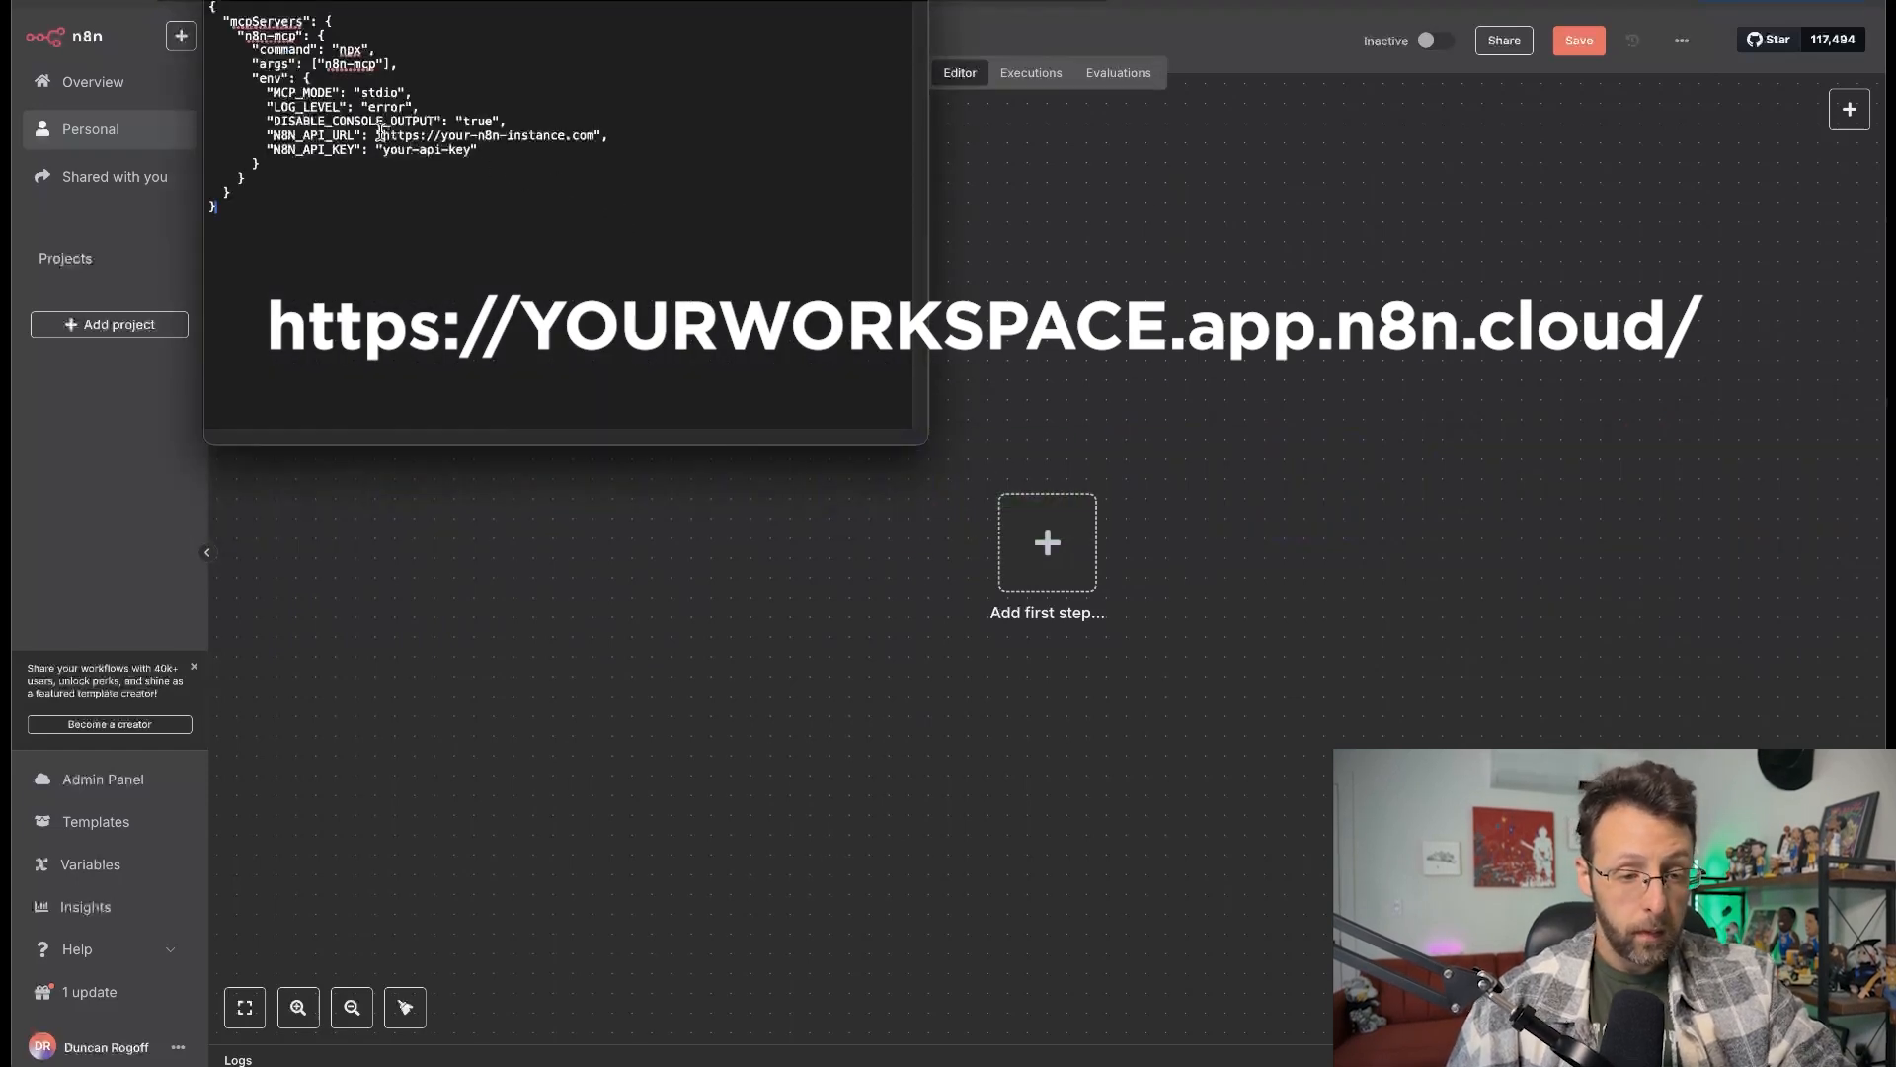
{"action": "left_click_drag", "start_coordinate": [383, 135], "coordinate": [596, 135]}
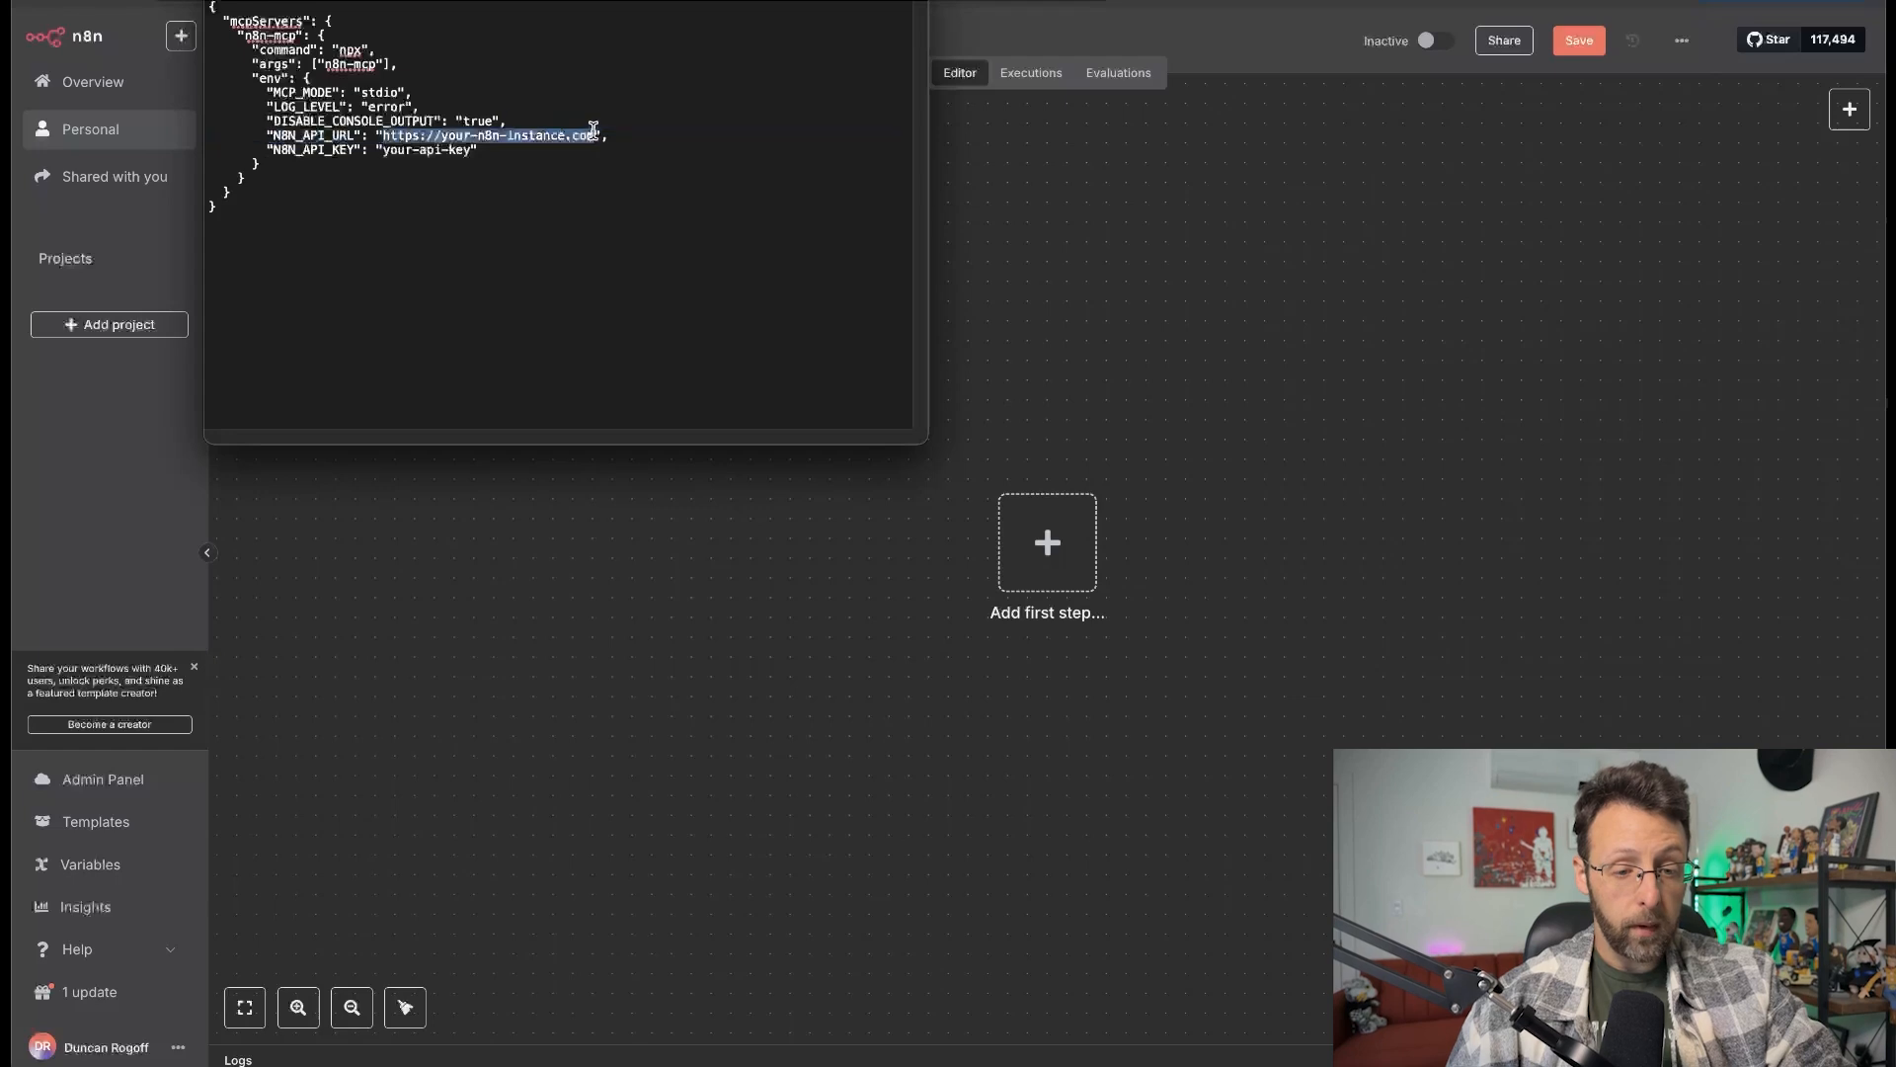
{"action": "key", "text": "super+v"}
Switch back to n8n in the browser and open the n8n API page of its settings.
{"action": "key", "text": "super+Tab"}
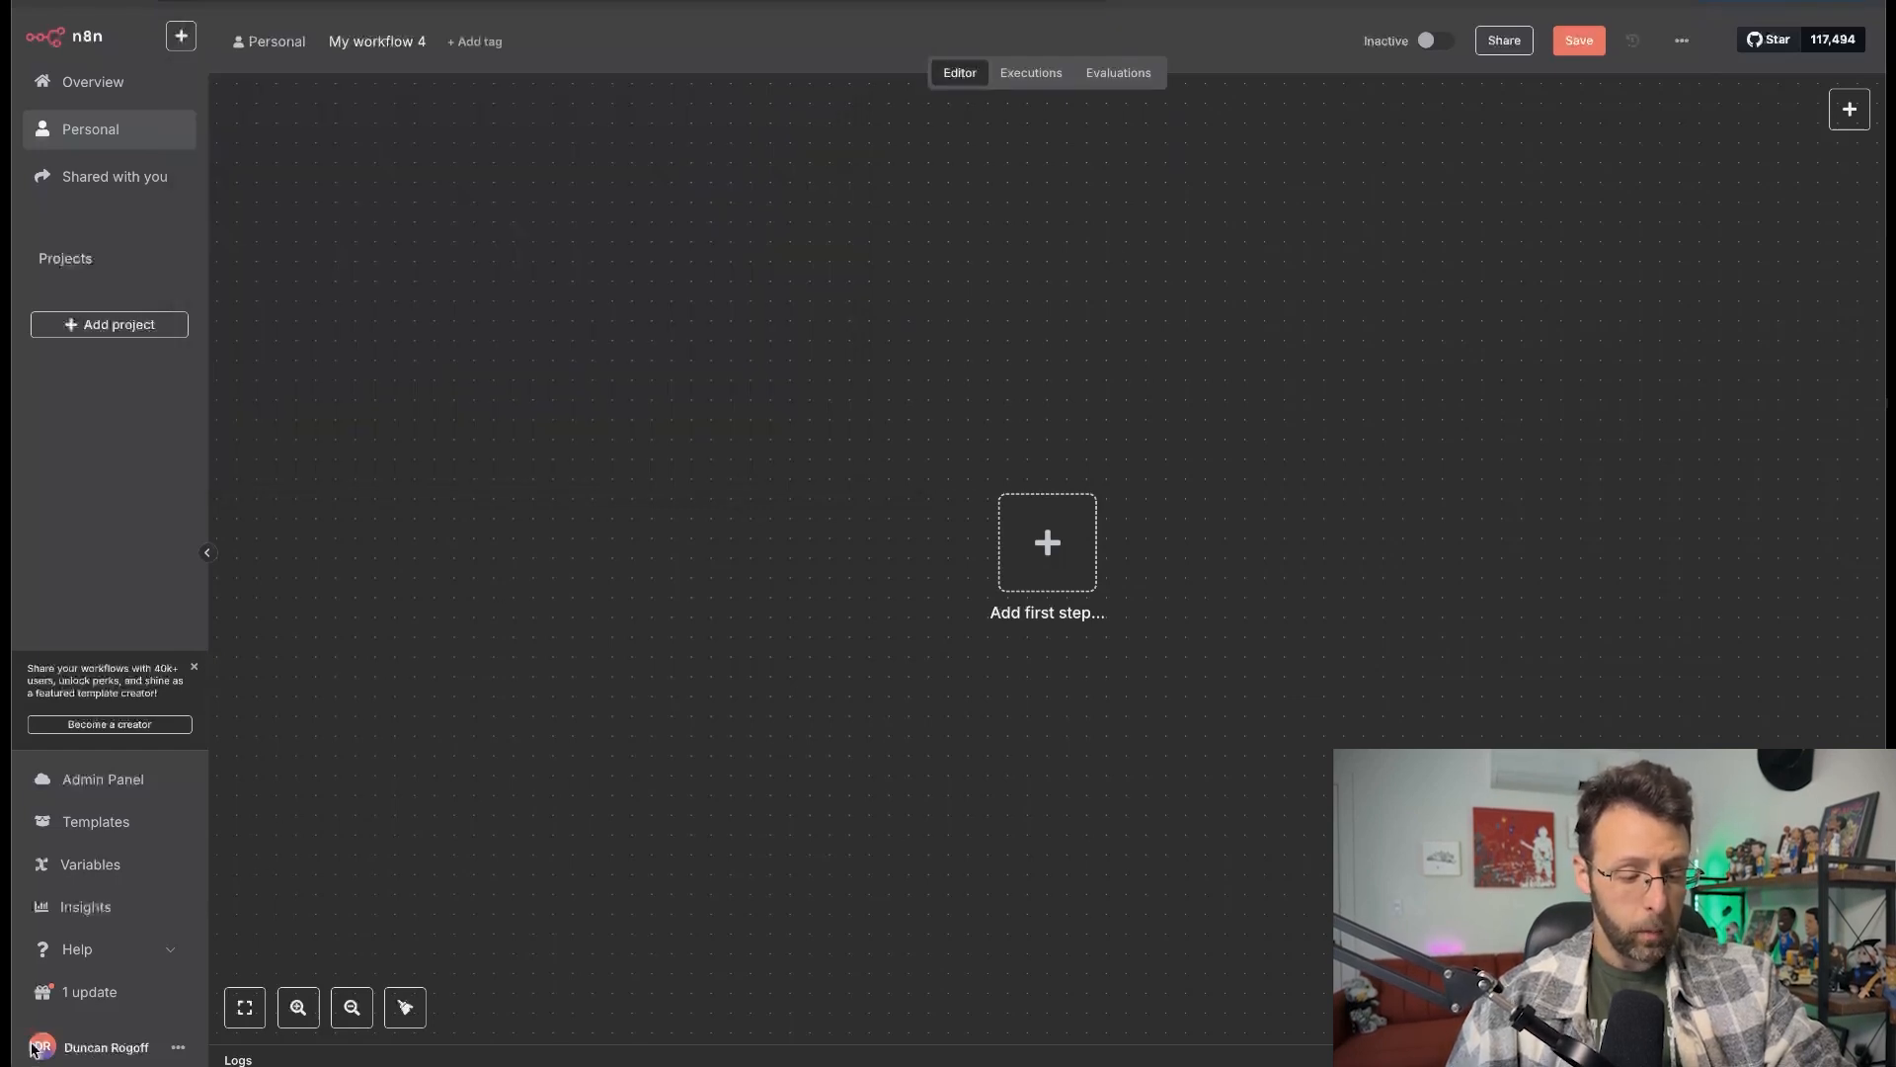
{"action": "left_click", "coordinate": [178, 1049]}
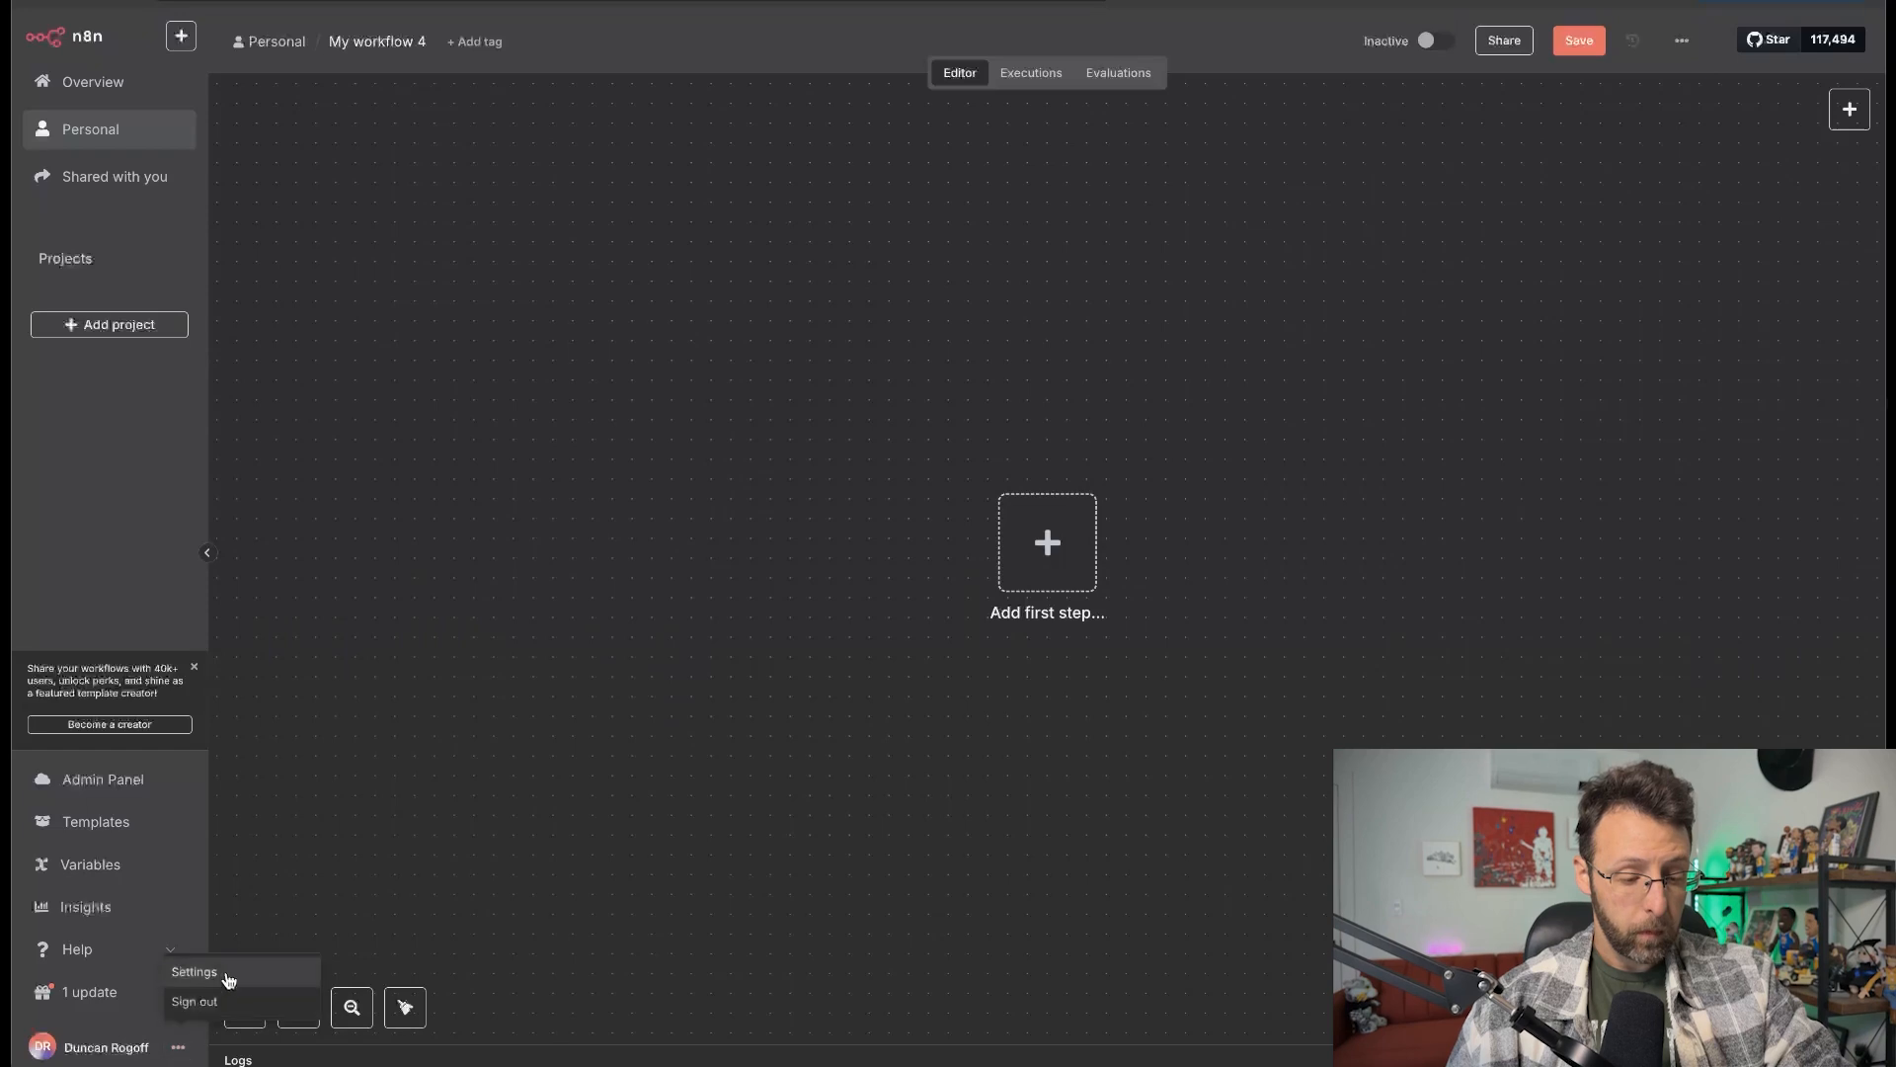
{"action": "left_click", "coordinate": [193, 972]}
{"action": "left_click", "coordinate": [90, 178]}
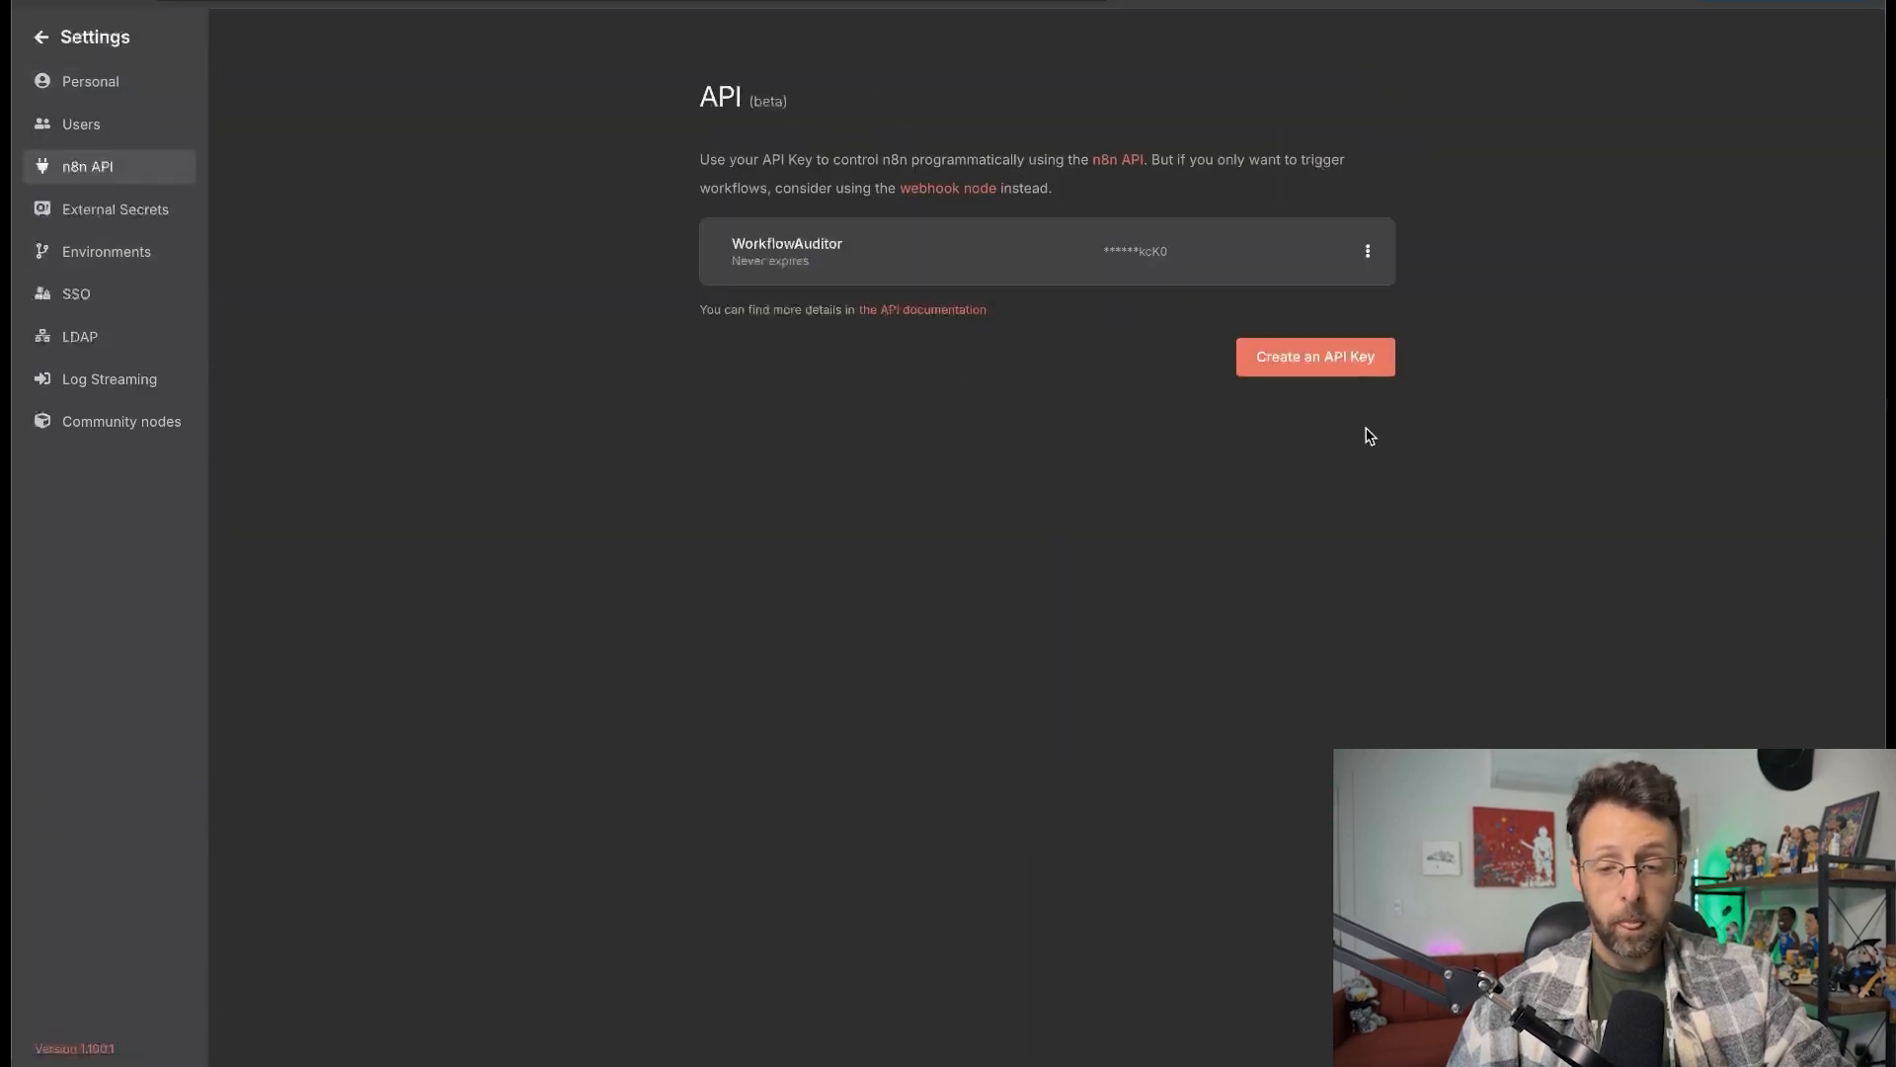
Create an n8n API key labelled "N8N MCP" with a 90-day expiration.
{"action": "left_click", "coordinate": [1319, 363]}
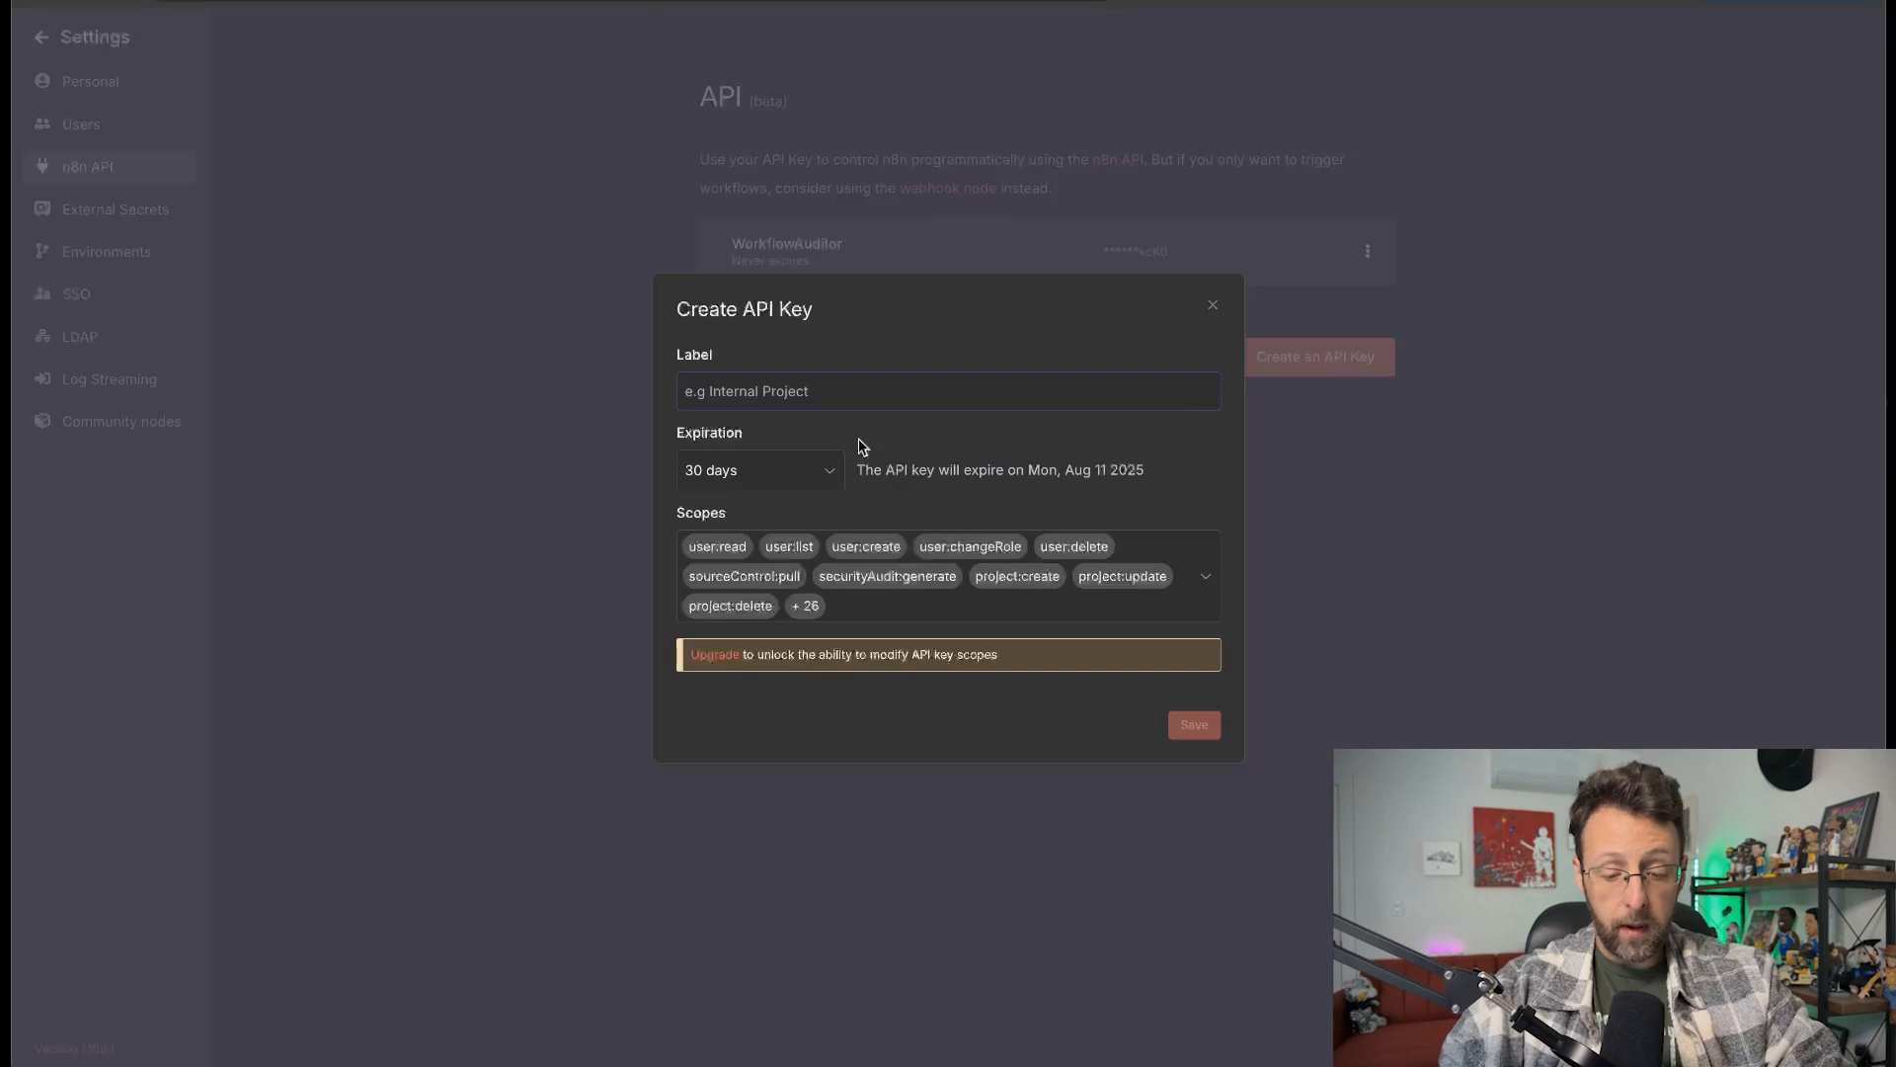
{"action": "type", "text": "N8N MCP"}
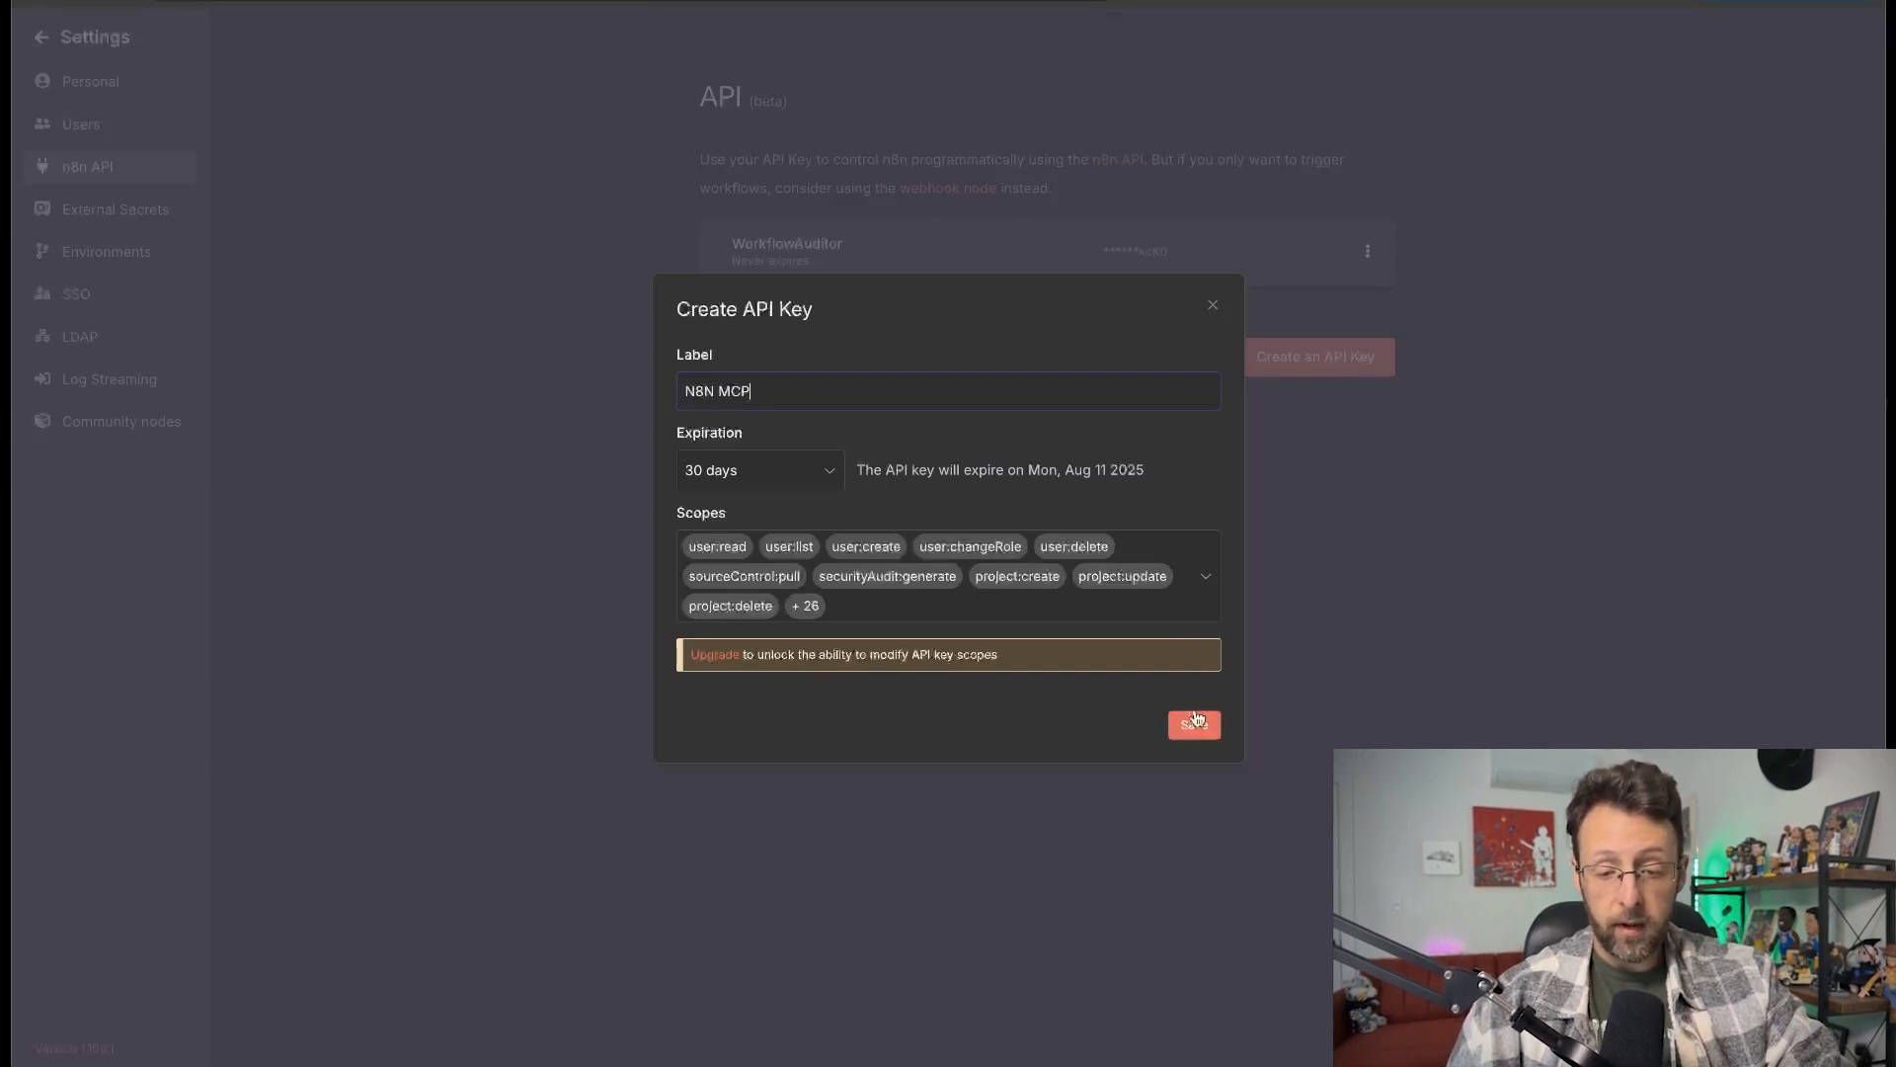
{"action": "left_click", "coordinate": [782, 478]}
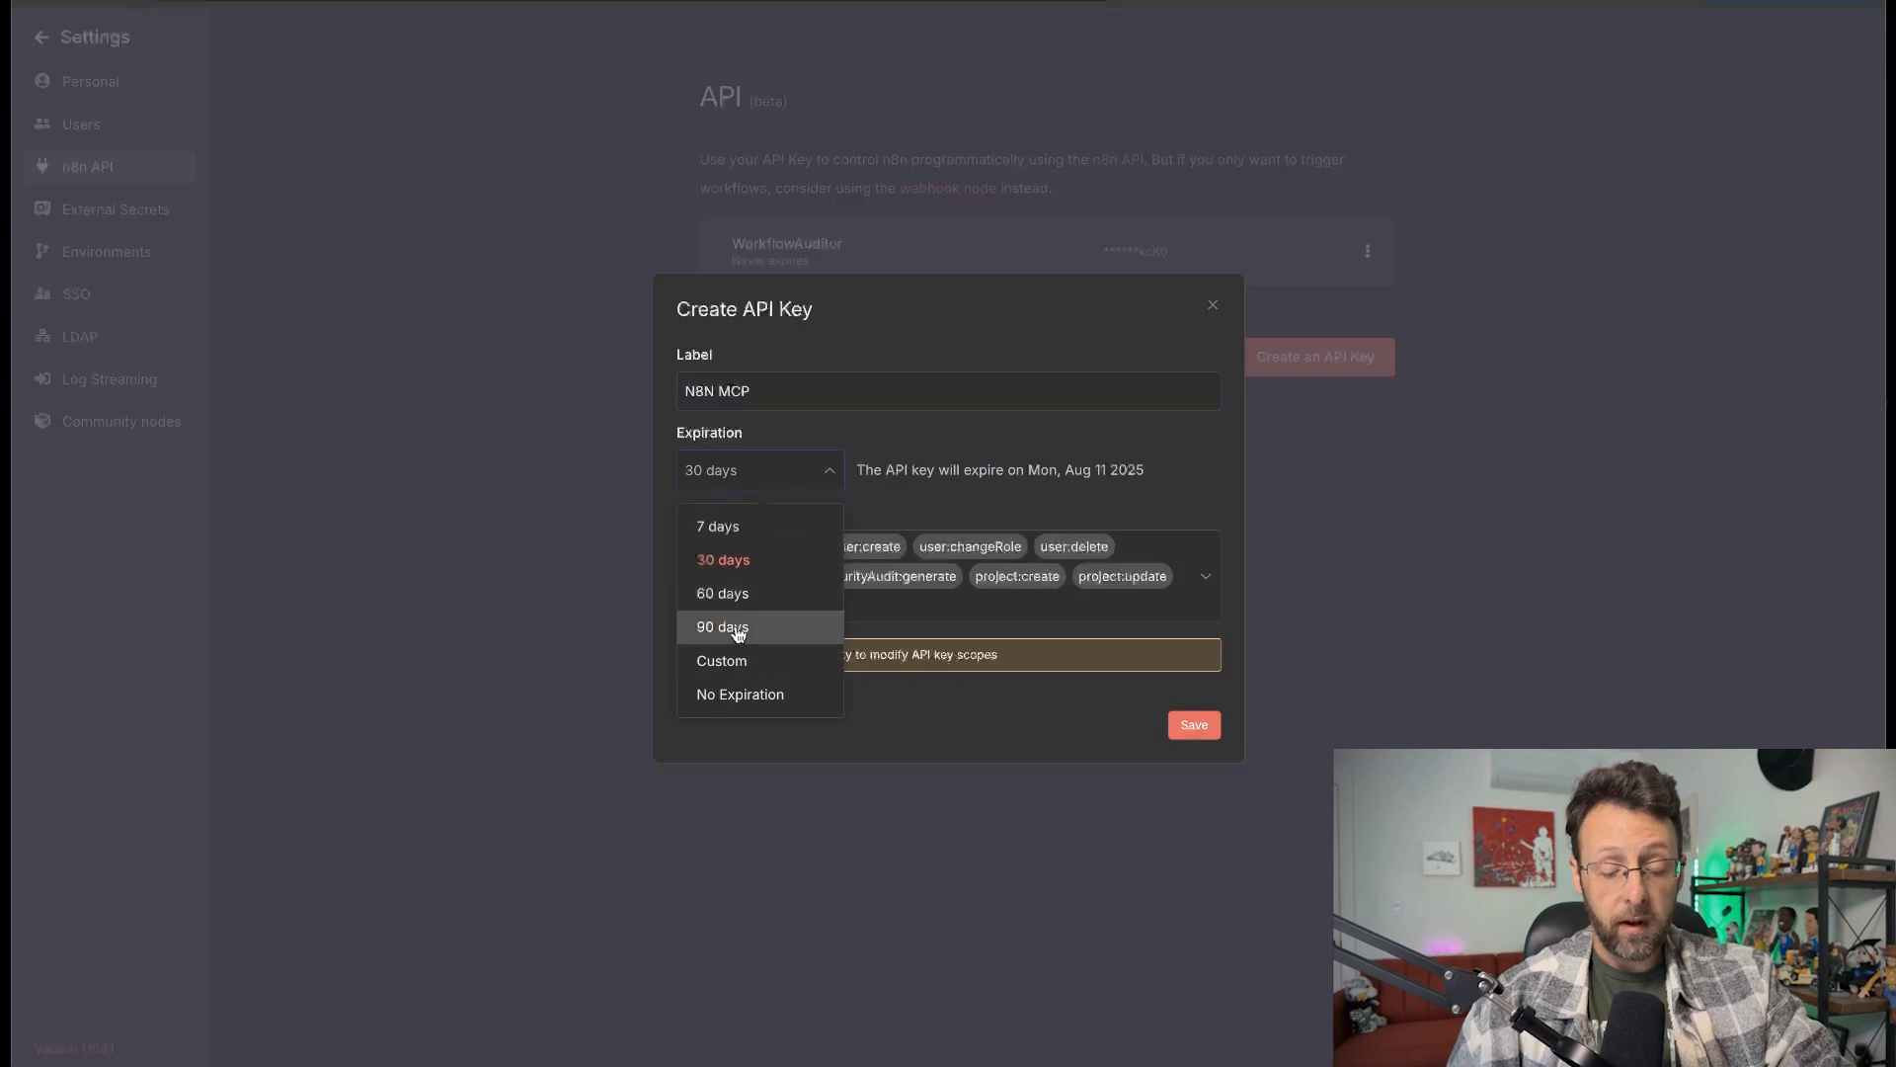
{"action": "left_click", "coordinate": [736, 627]}
{"action": "left_click", "coordinate": [1194, 724]}
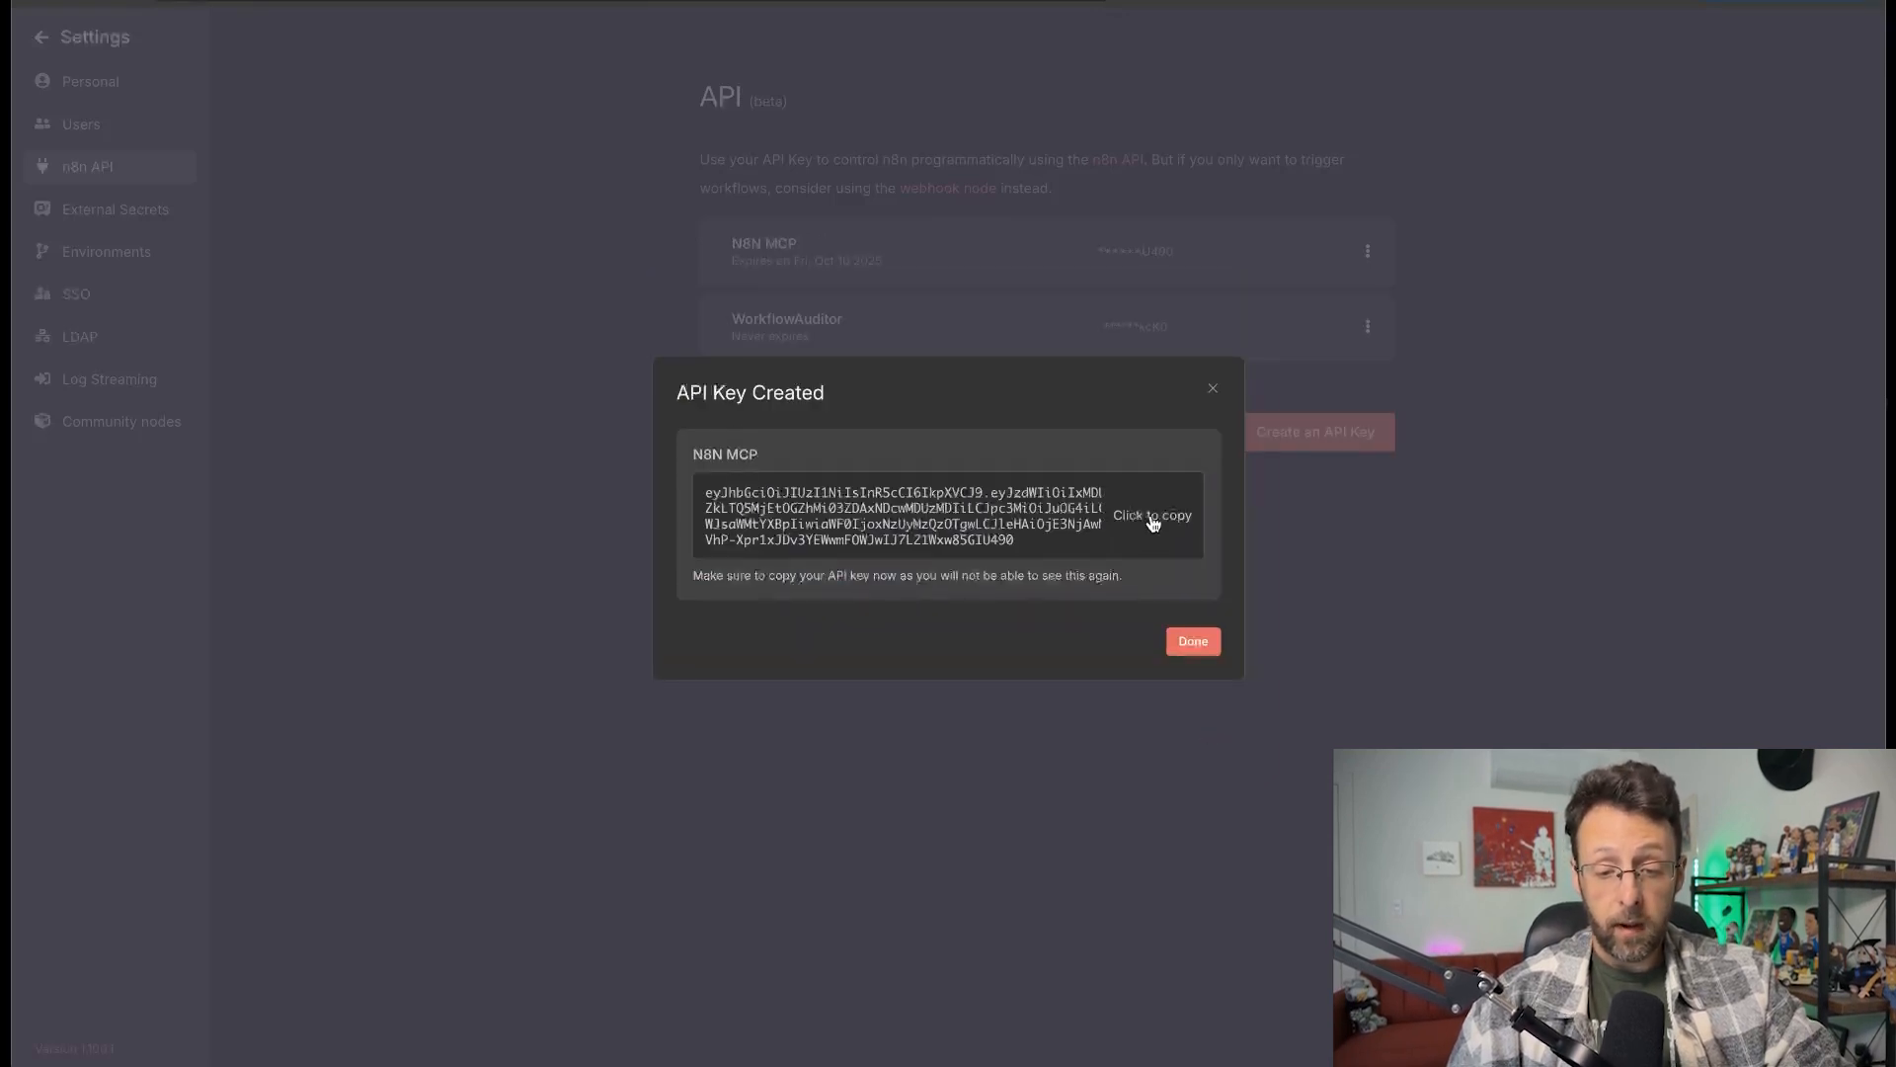
Return to the config file in TextEdit and paste the n8n API key over the N8N_API_KEY placeholder.
{"action": "key", "text": "super+Tab"}
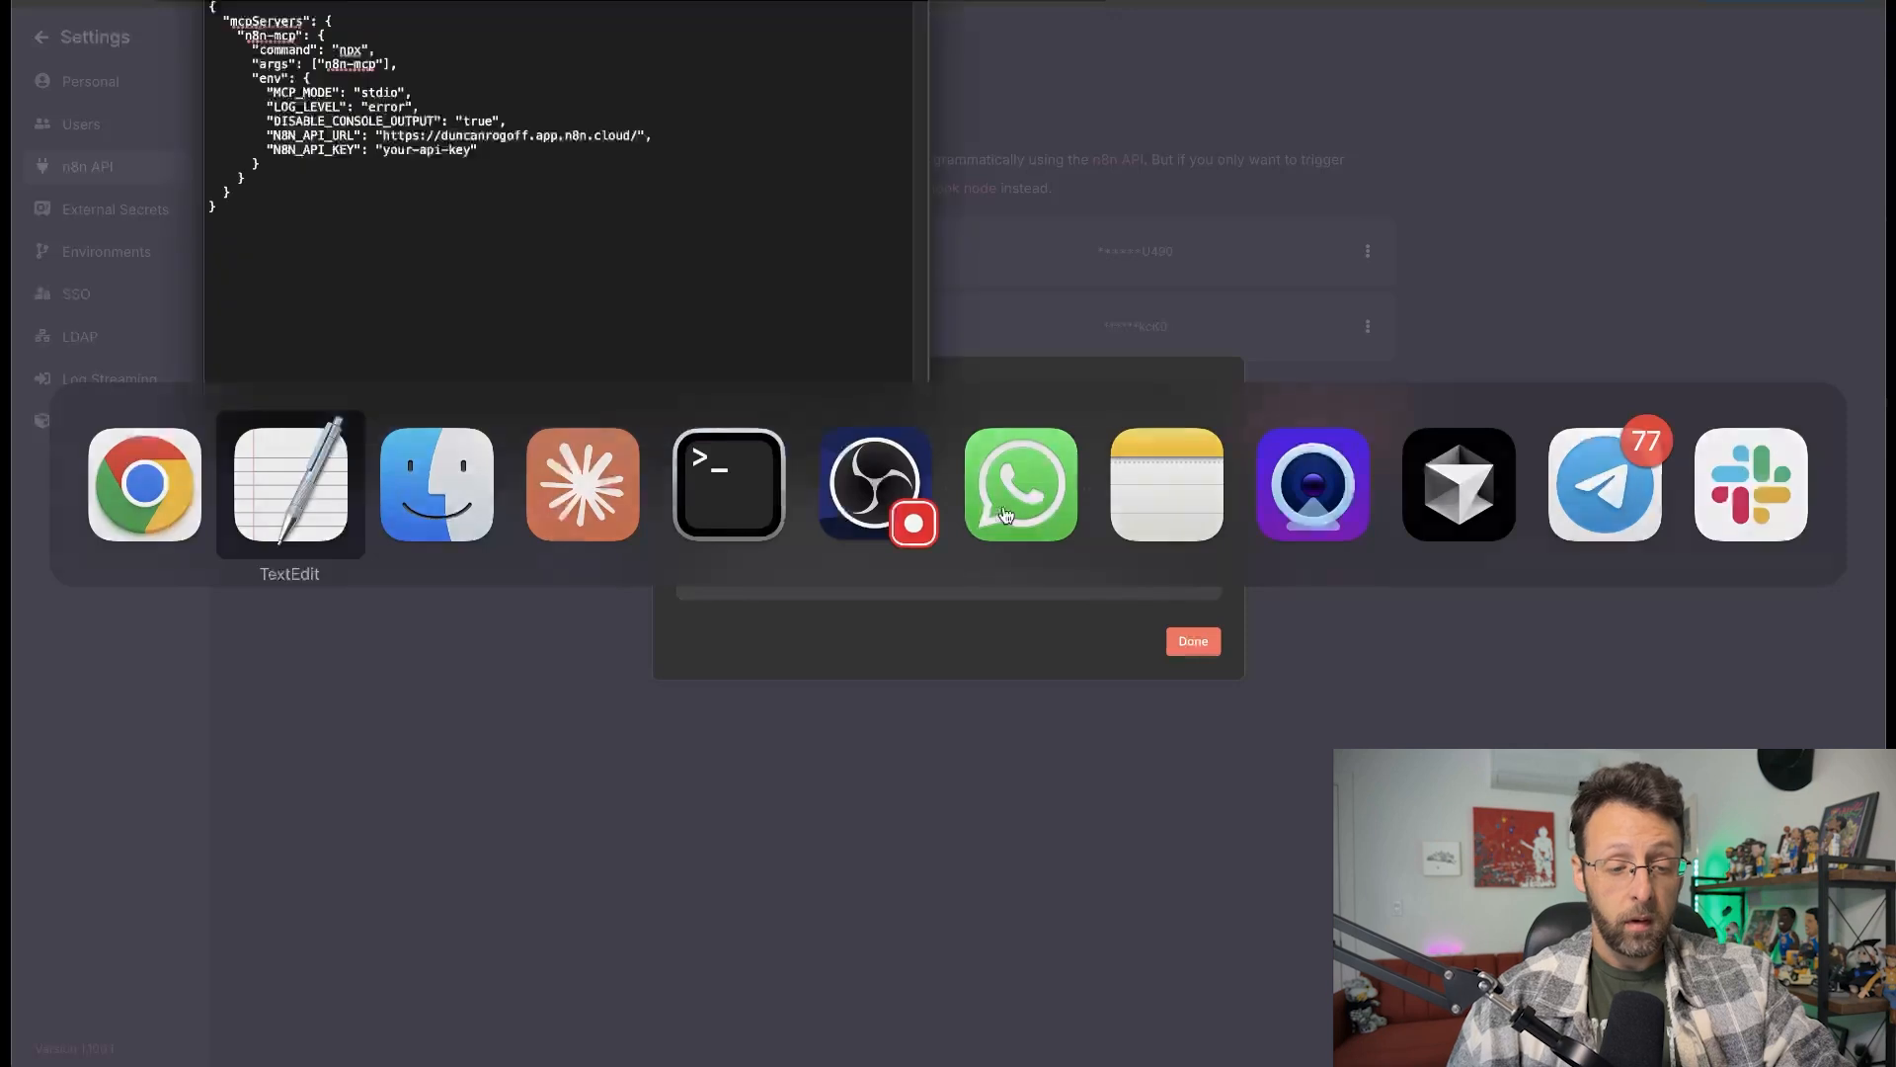
{"action": "left_click_drag", "start_coordinate": [382, 151], "coordinate": [474, 150]}
{"action": "key", "text": "super+v"}
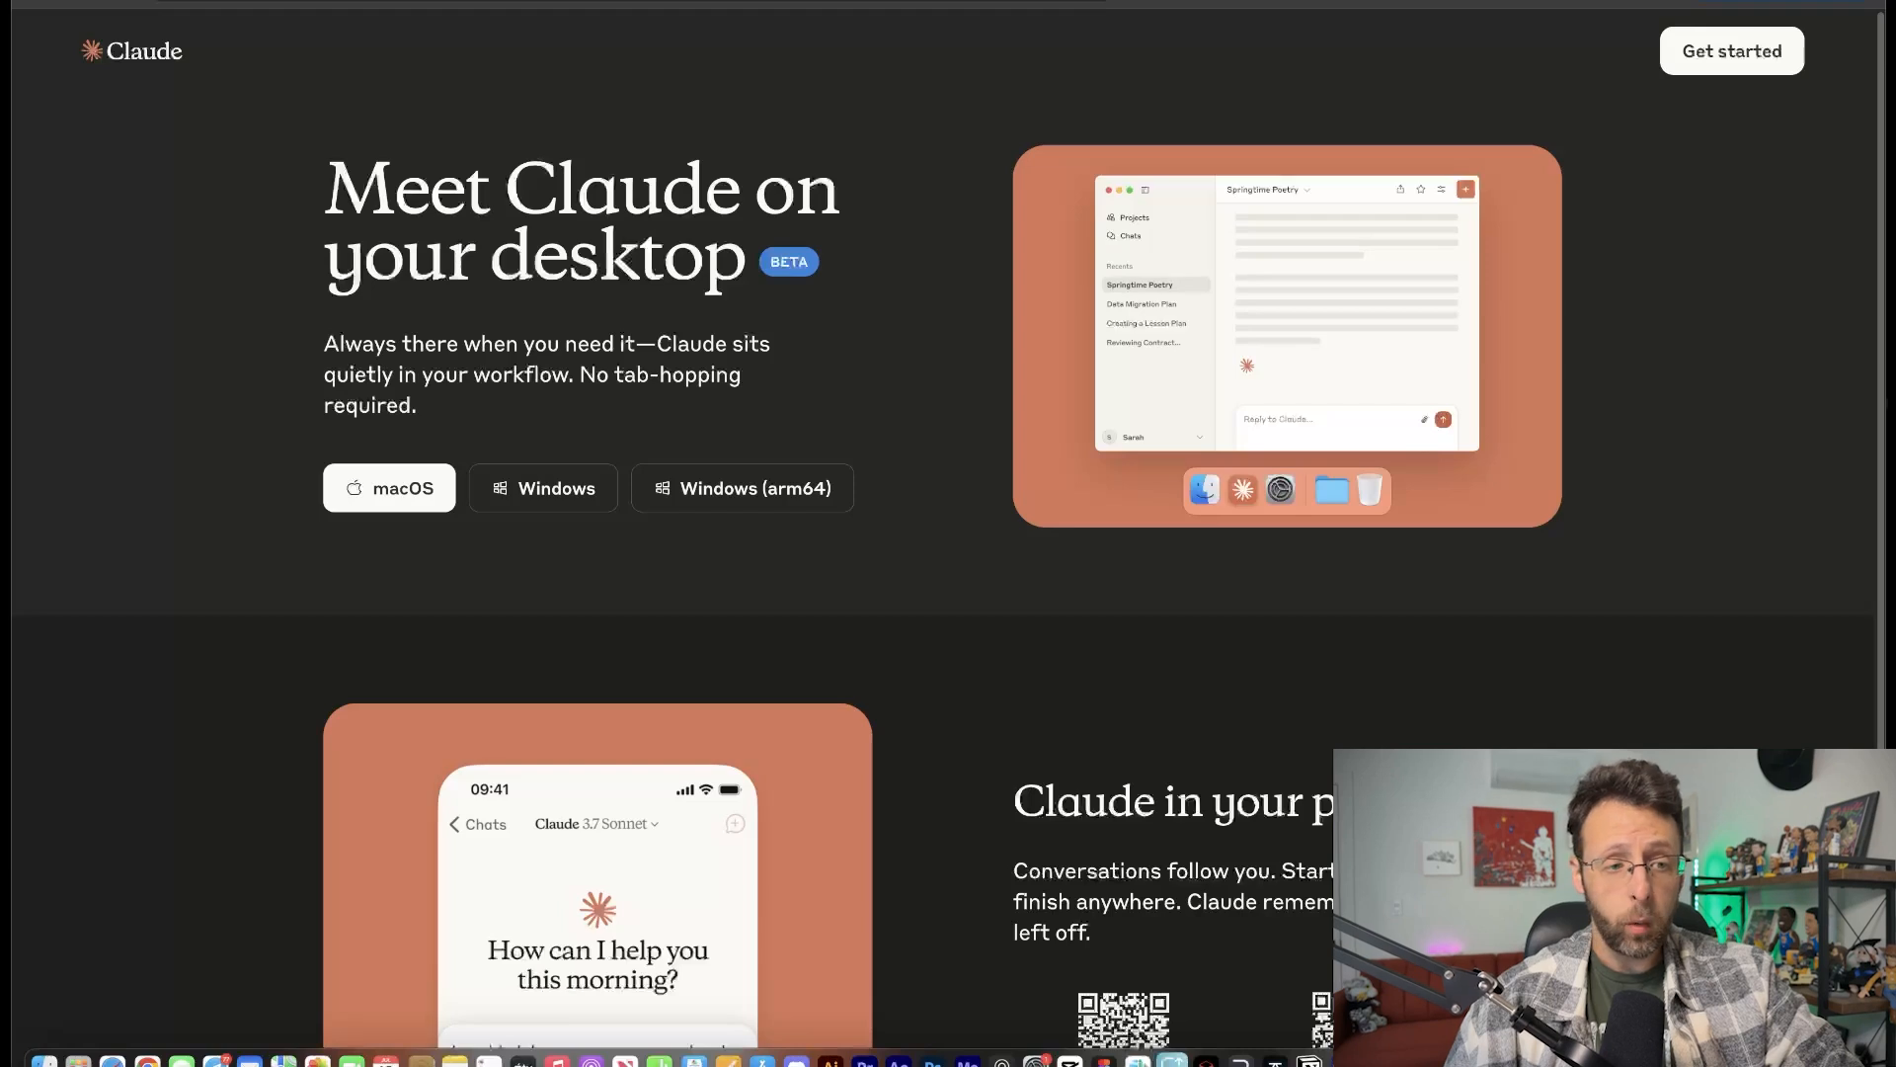
Reopen Claude Desktop and examine the list of tools provided by the n8n-mcp connector.
{"action": "left_click", "coordinate": [1377, 1061]}
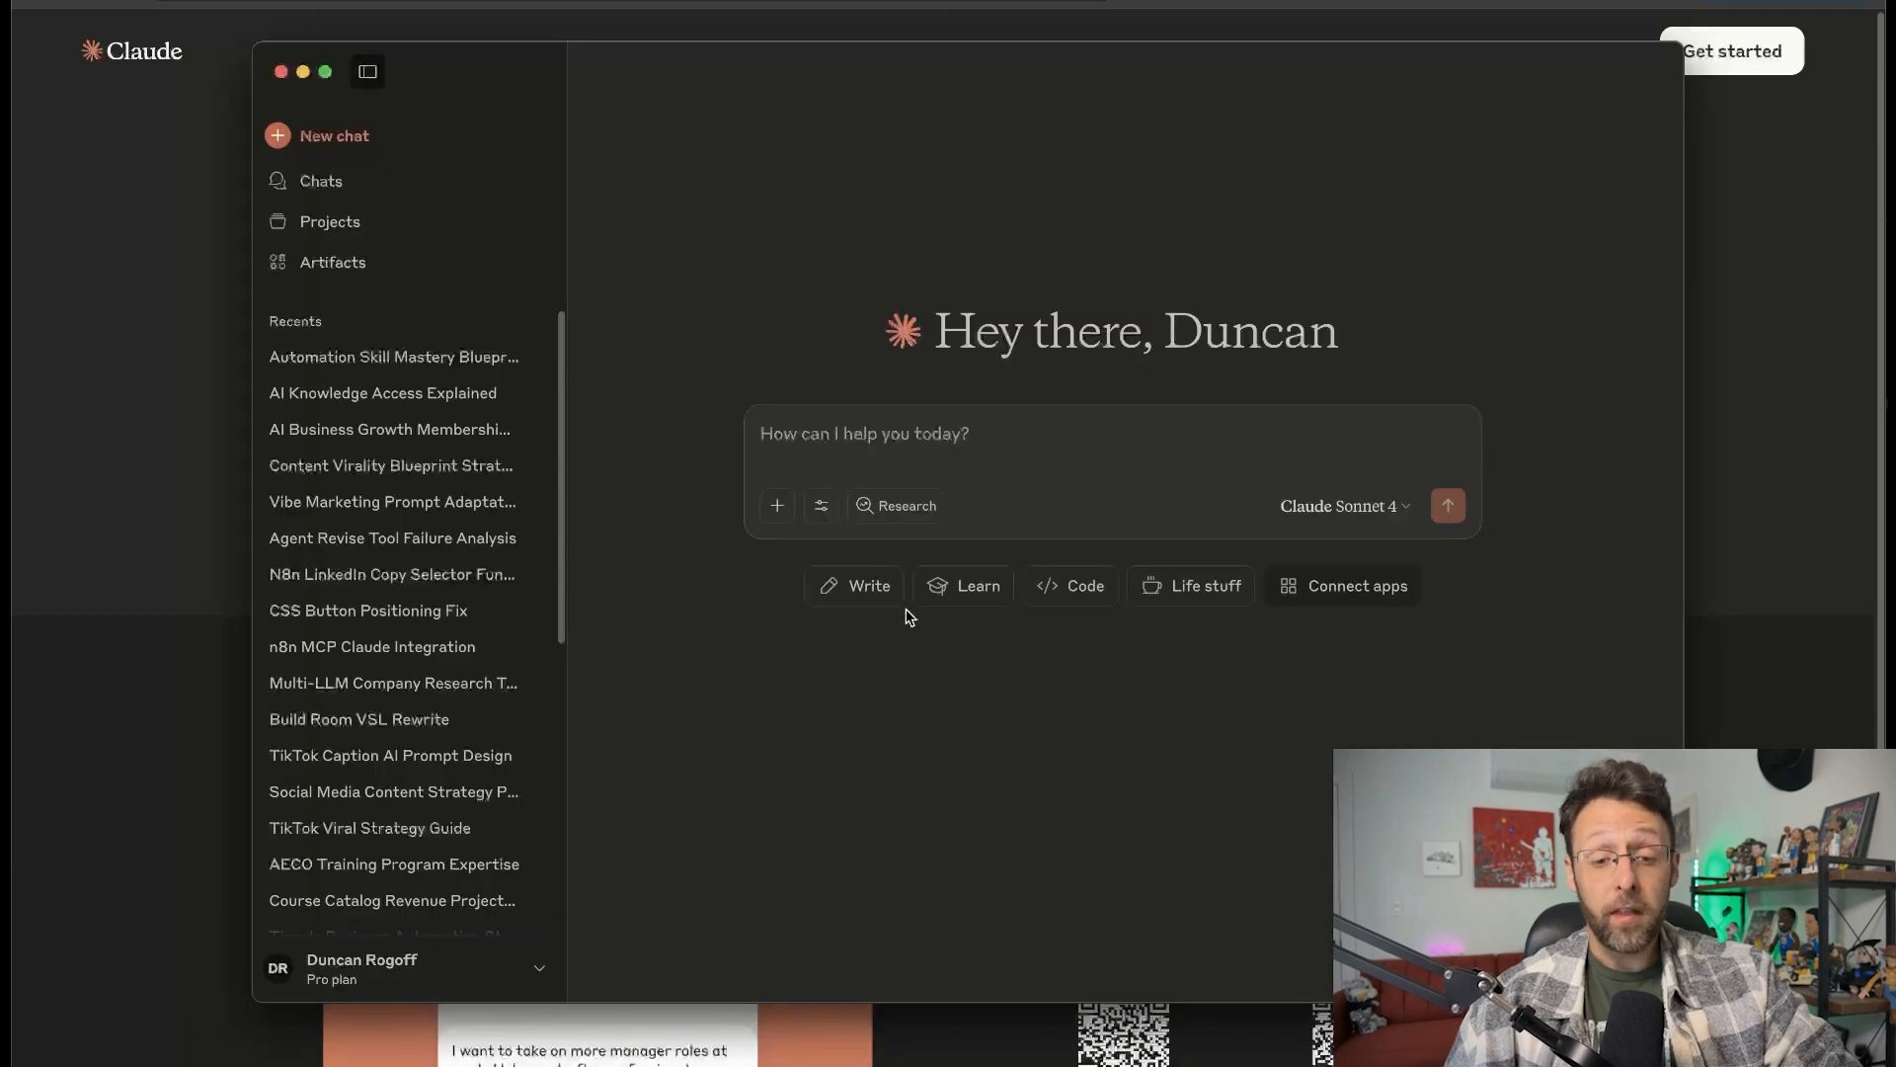
{"action": "left_click", "coordinate": [821, 506]}
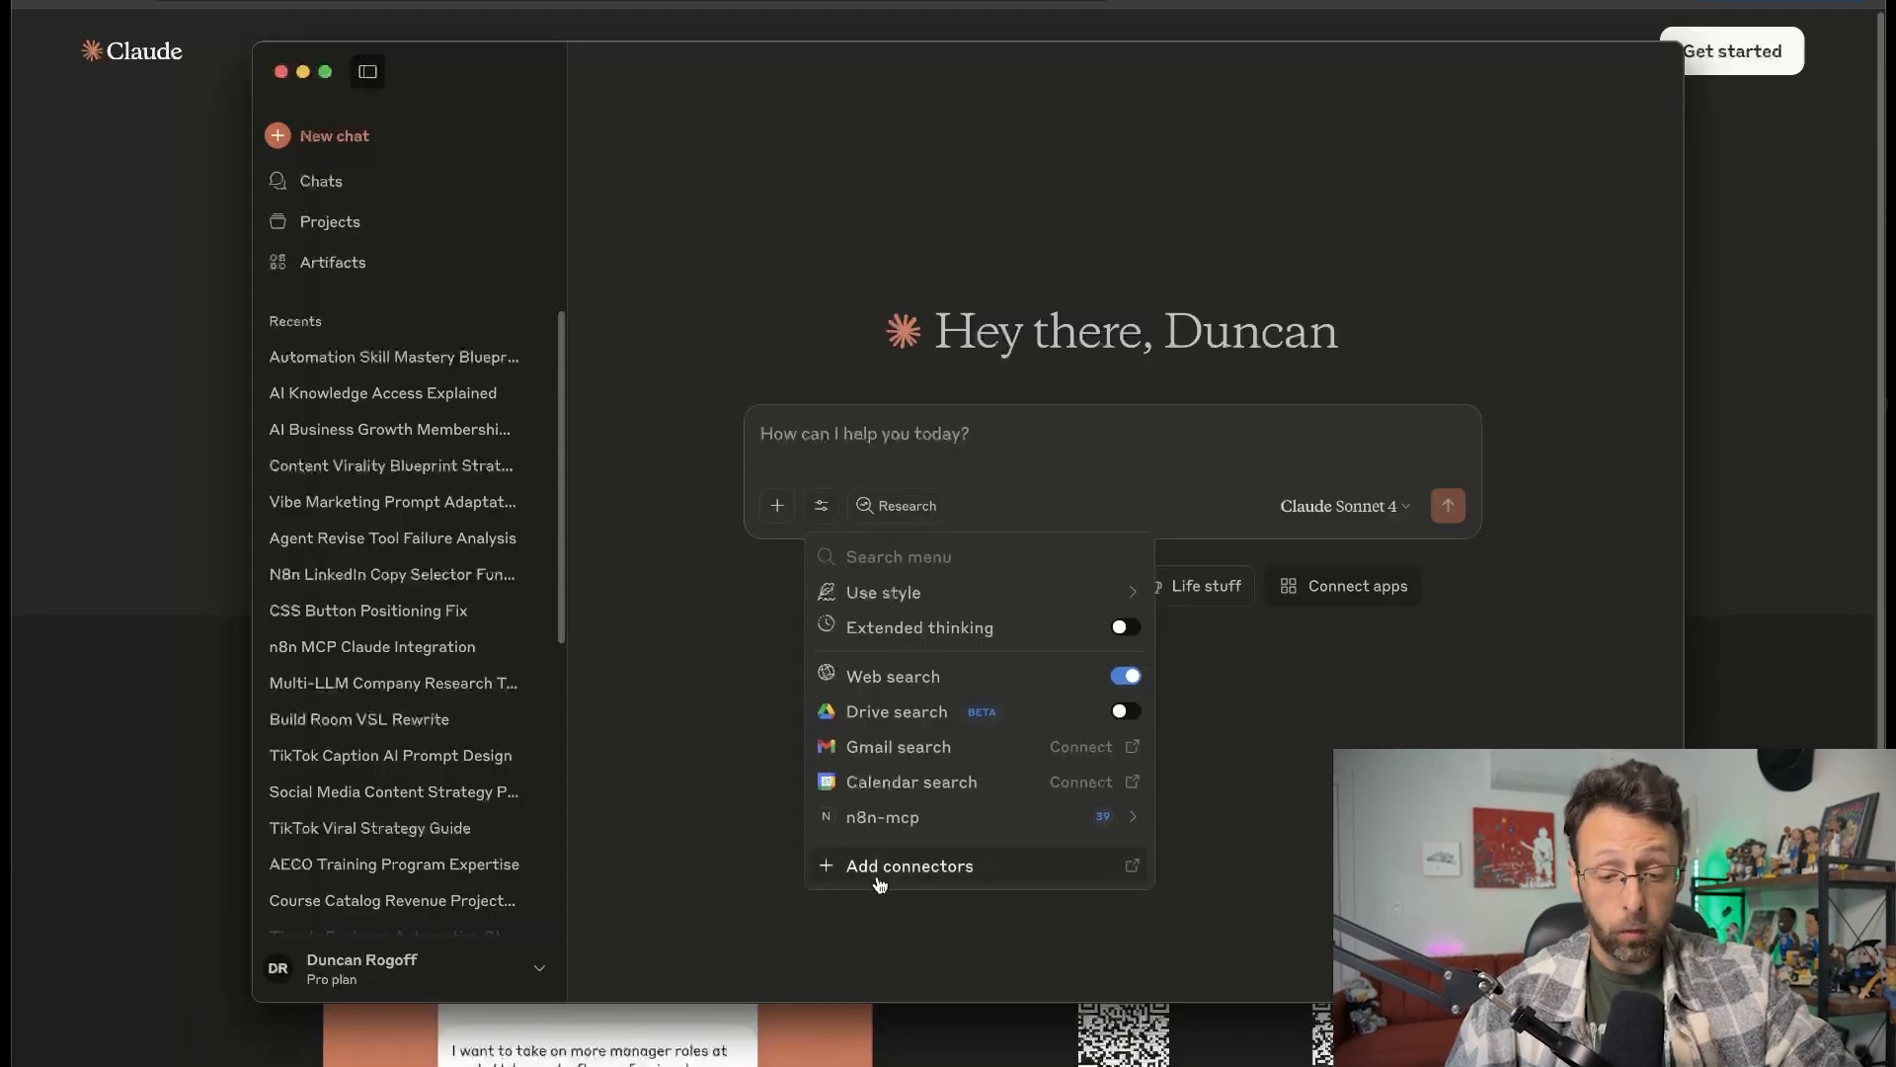
{"action": "left_click", "coordinate": [887, 819]}
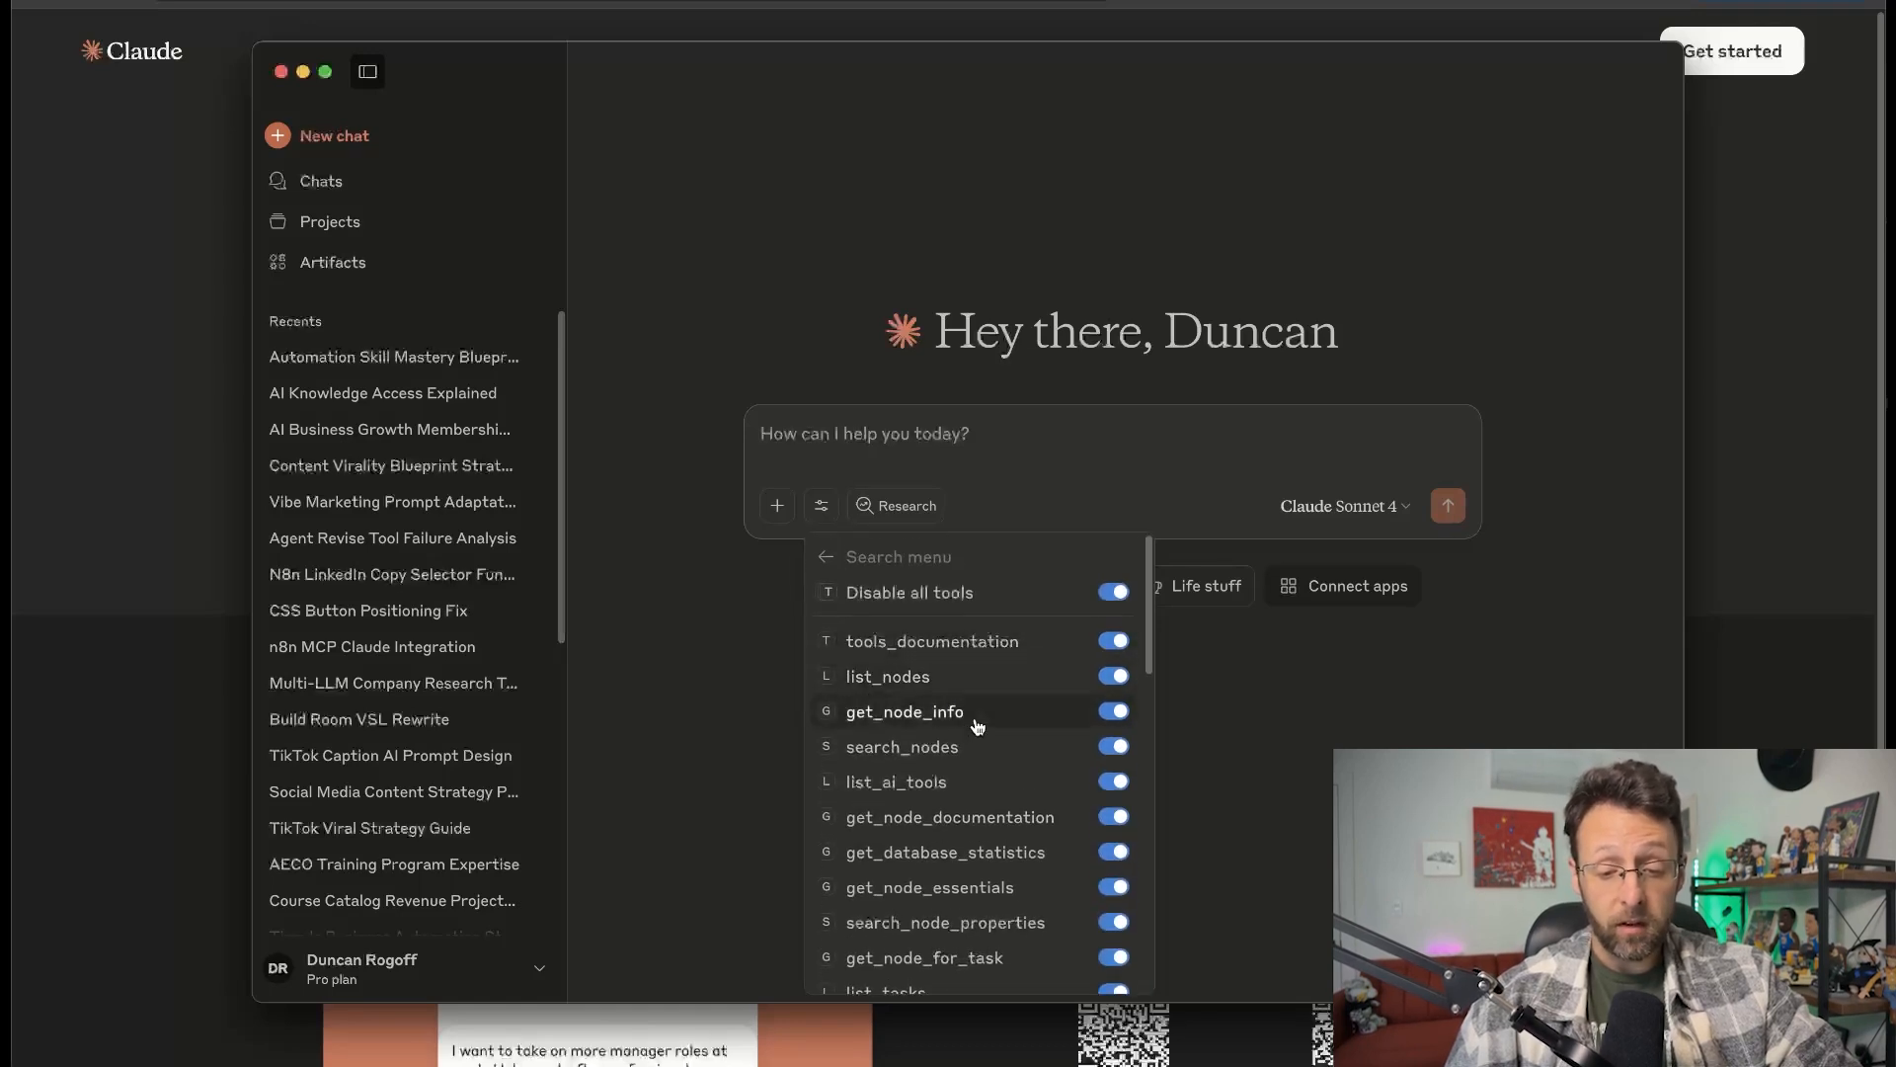
{"action": "scroll", "coordinate": [956, 716], "scroll_direction": "down", "scroll_amount": 3}
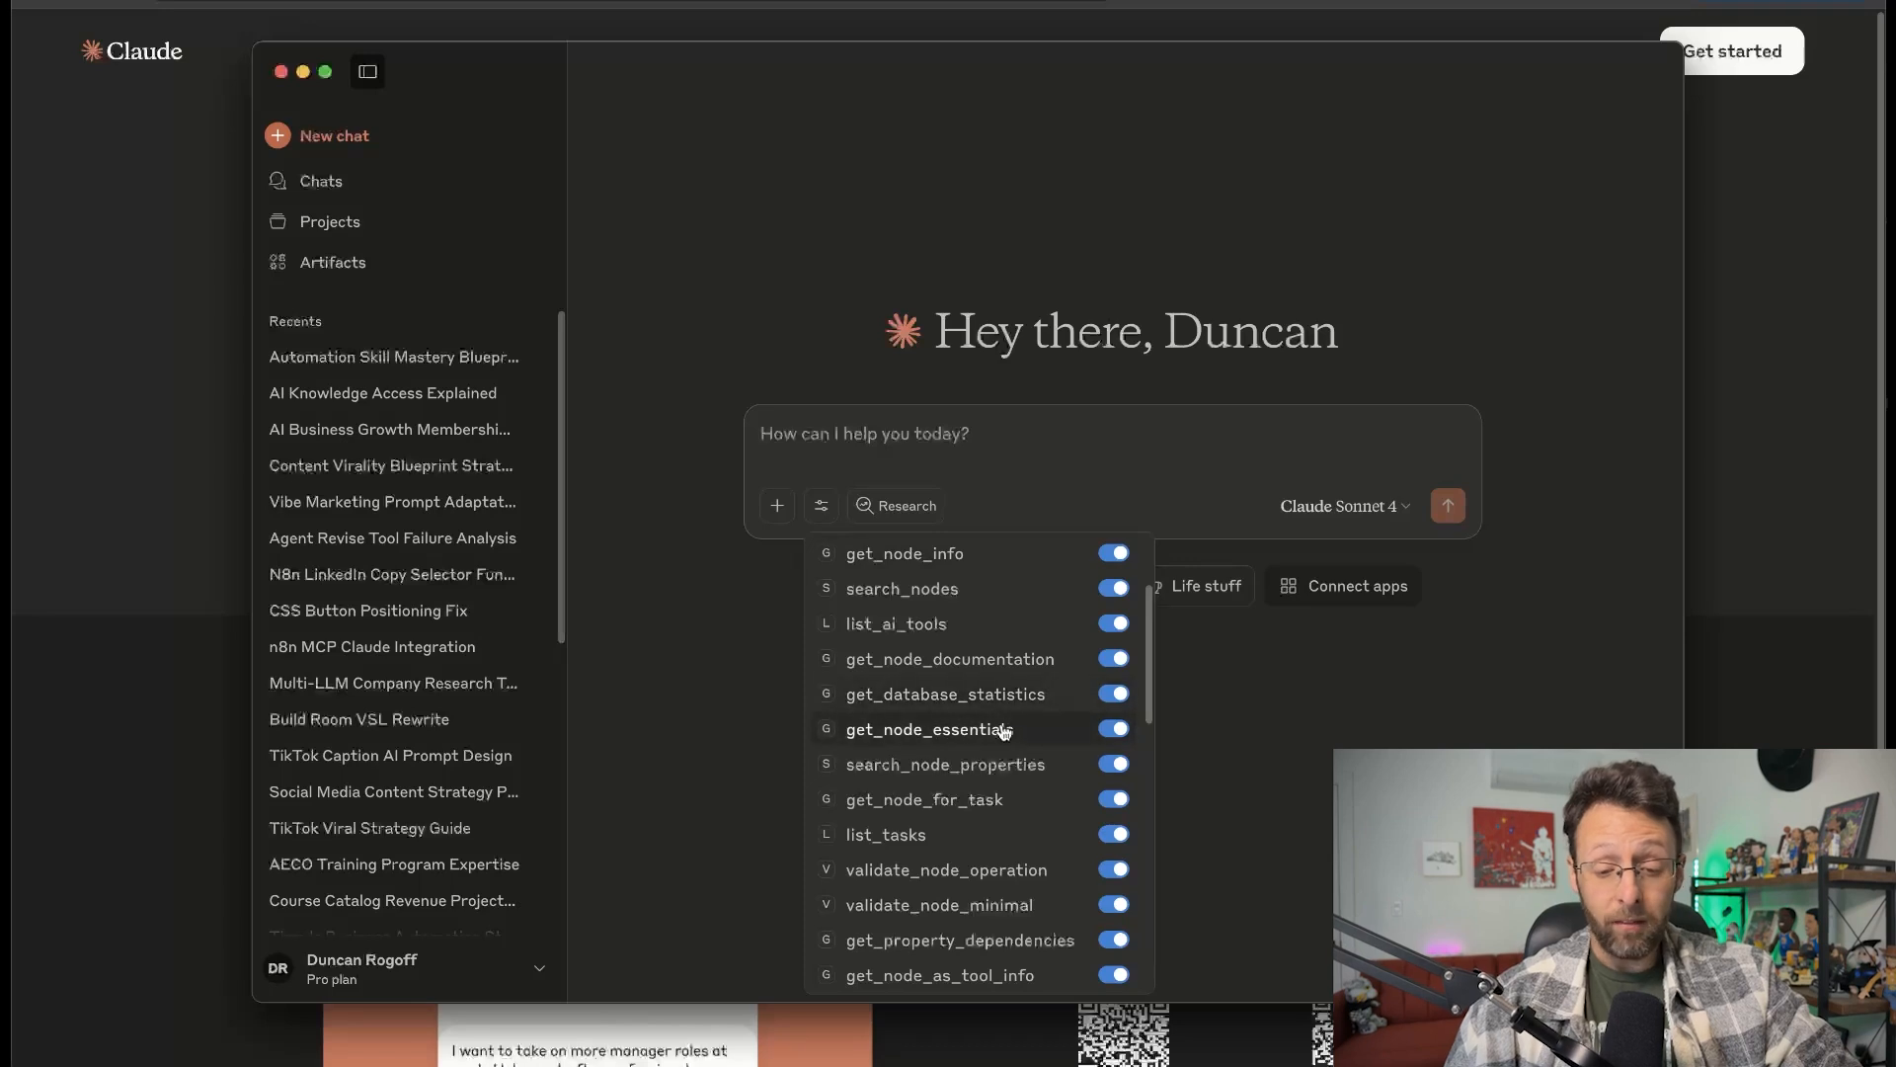
{"action": "scroll", "coordinate": [953, 731], "scroll_direction": "down", "scroll_amount": 5}
{"action": "scroll", "coordinate": [938, 764], "scroll_direction": "down", "scroll_amount": 8}
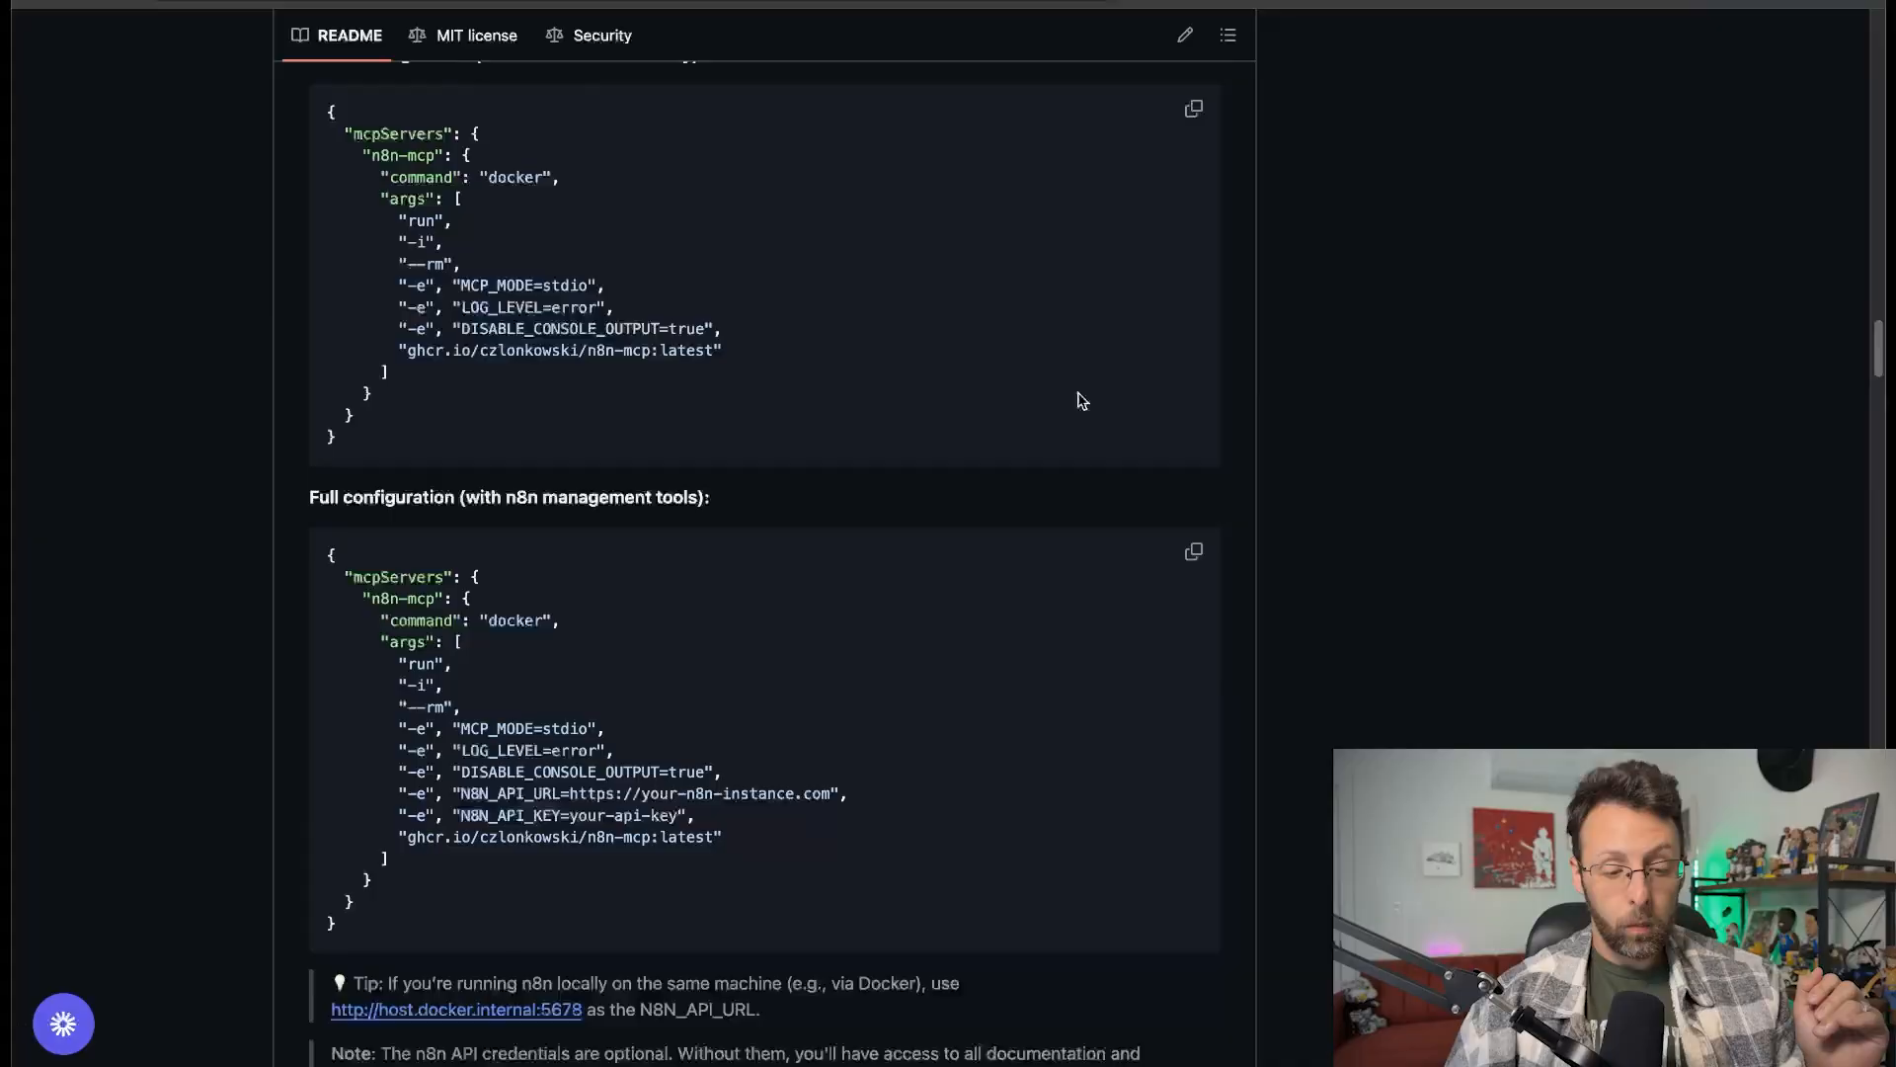
Examine the Claude Project Setup section of the n8n-mcp README and its enhanced system instructions.
{"action": "scroll", "coordinate": [1076, 399], "scroll_direction": "down", "scroll_amount": 10}
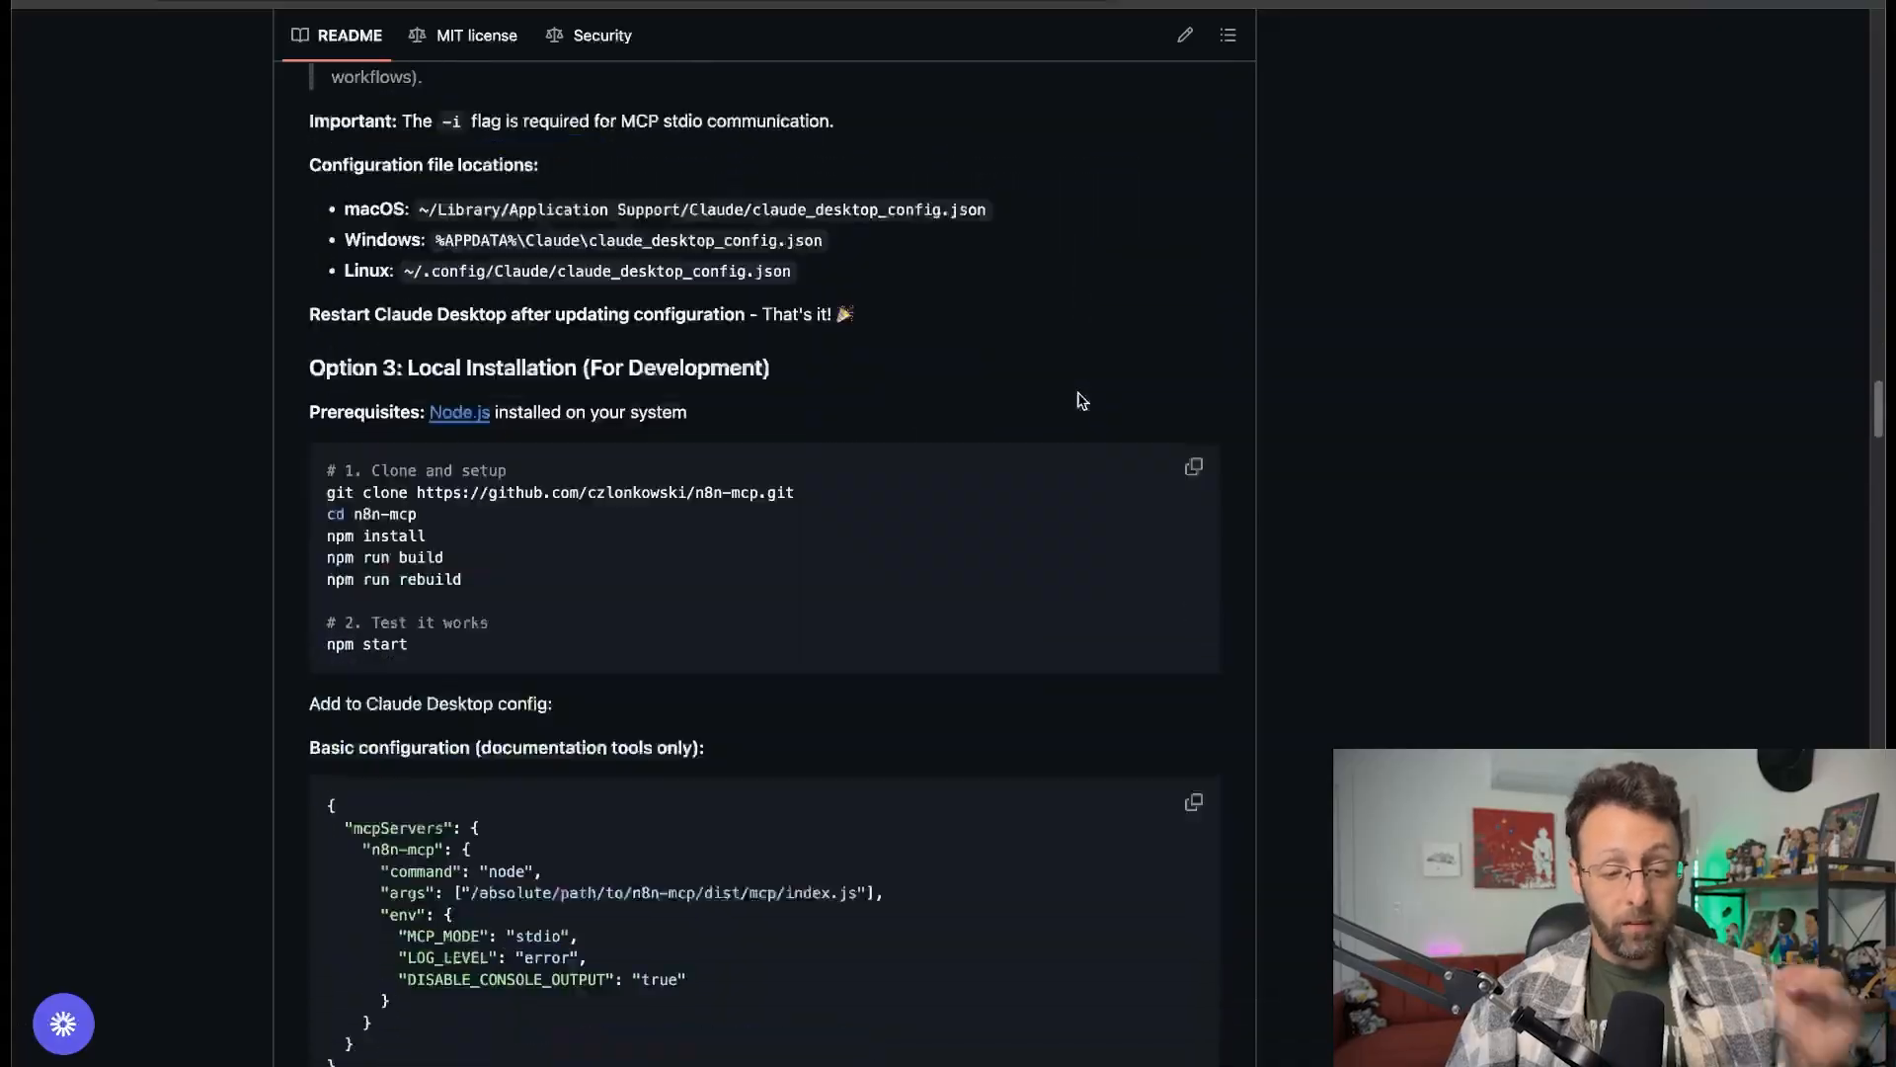
{"action": "scroll", "coordinate": [1082, 399], "scroll_direction": "down", "scroll_amount": 15}
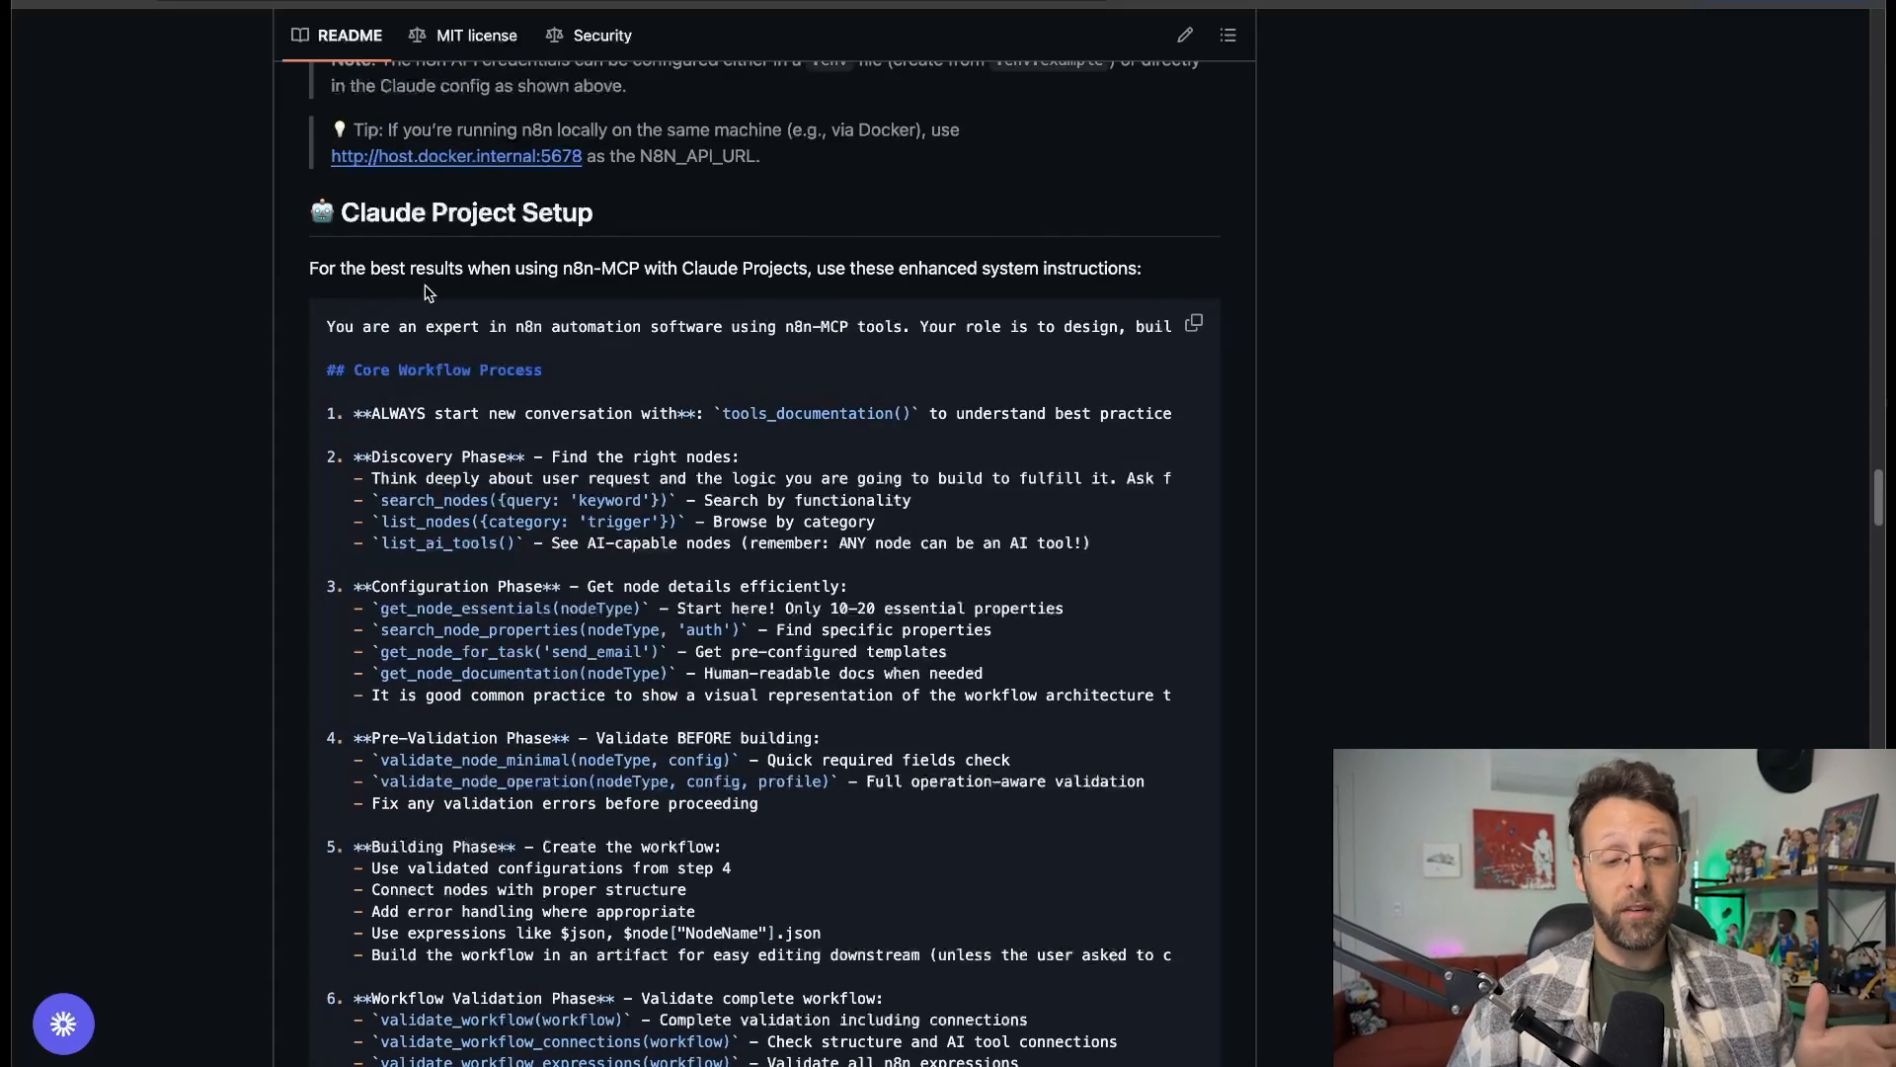
{"action": "scroll", "coordinate": [428, 292], "scroll_direction": "up", "scroll_amount": 2}
{"action": "scroll", "coordinate": [395, 336], "scroll_direction": "down", "scroll_amount": 15}
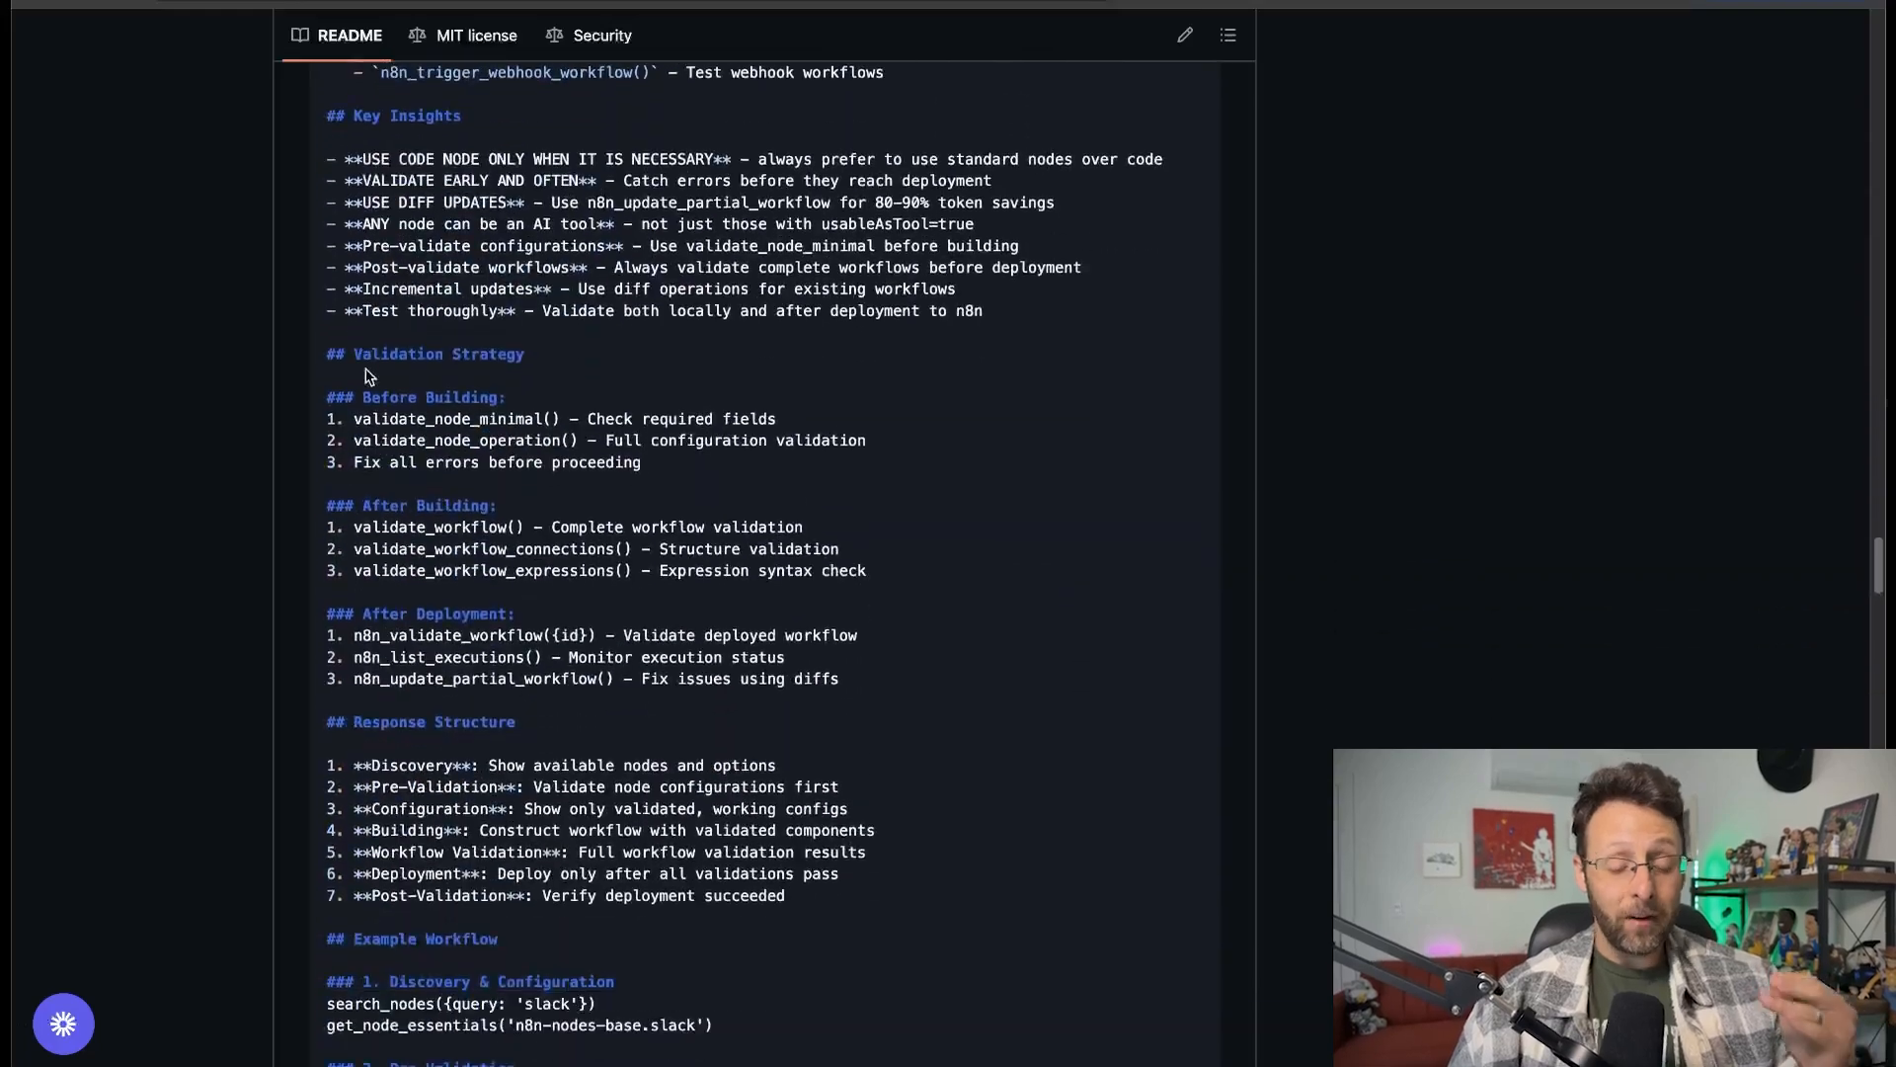
{"action": "scroll", "coordinate": [365, 376], "scroll_direction": "down", "scroll_amount": 7}
{"action": "scroll", "coordinate": [366, 376], "scroll_direction": "up", "scroll_amount": 7}
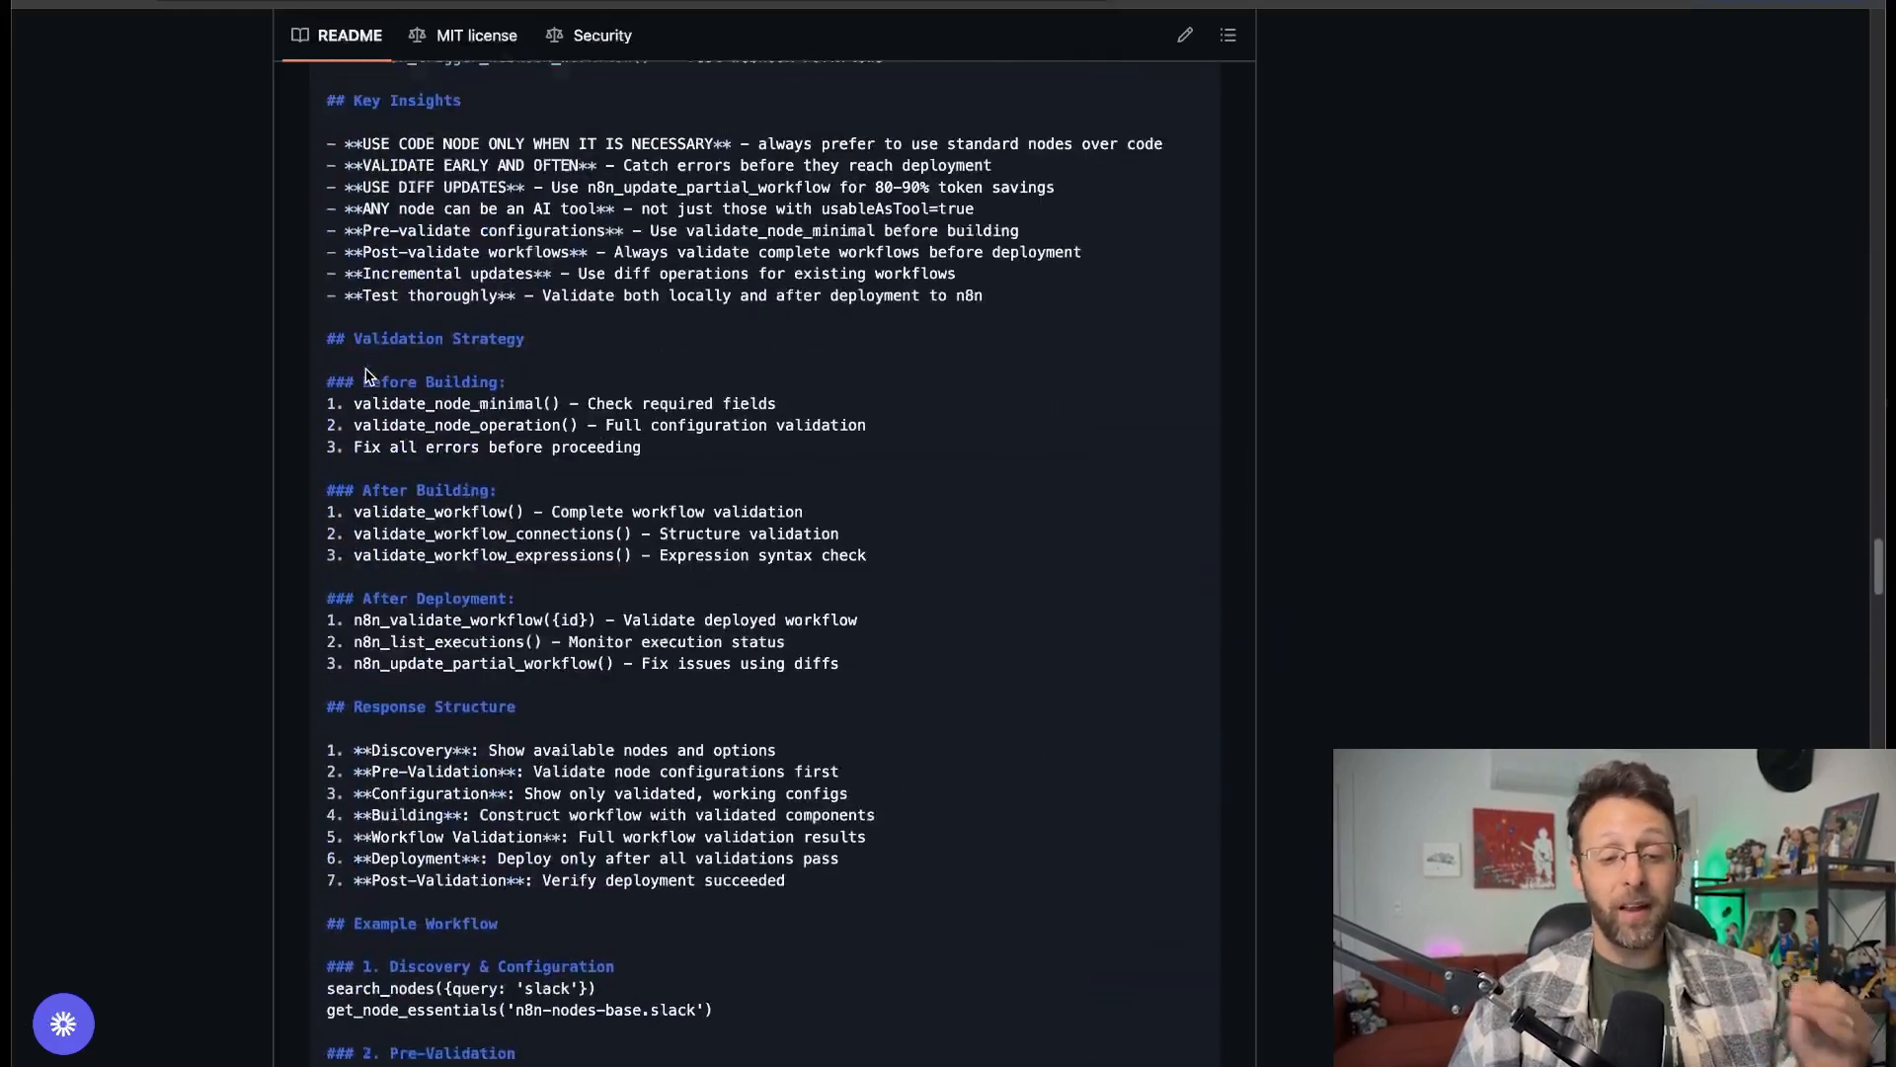
Examine the opening lines and the Discovery Phase of the system instructions in the README's Claude Project Setup section.
{"action": "scroll", "coordinate": [366, 377], "scroll_direction": "up", "scroll_amount": 10}
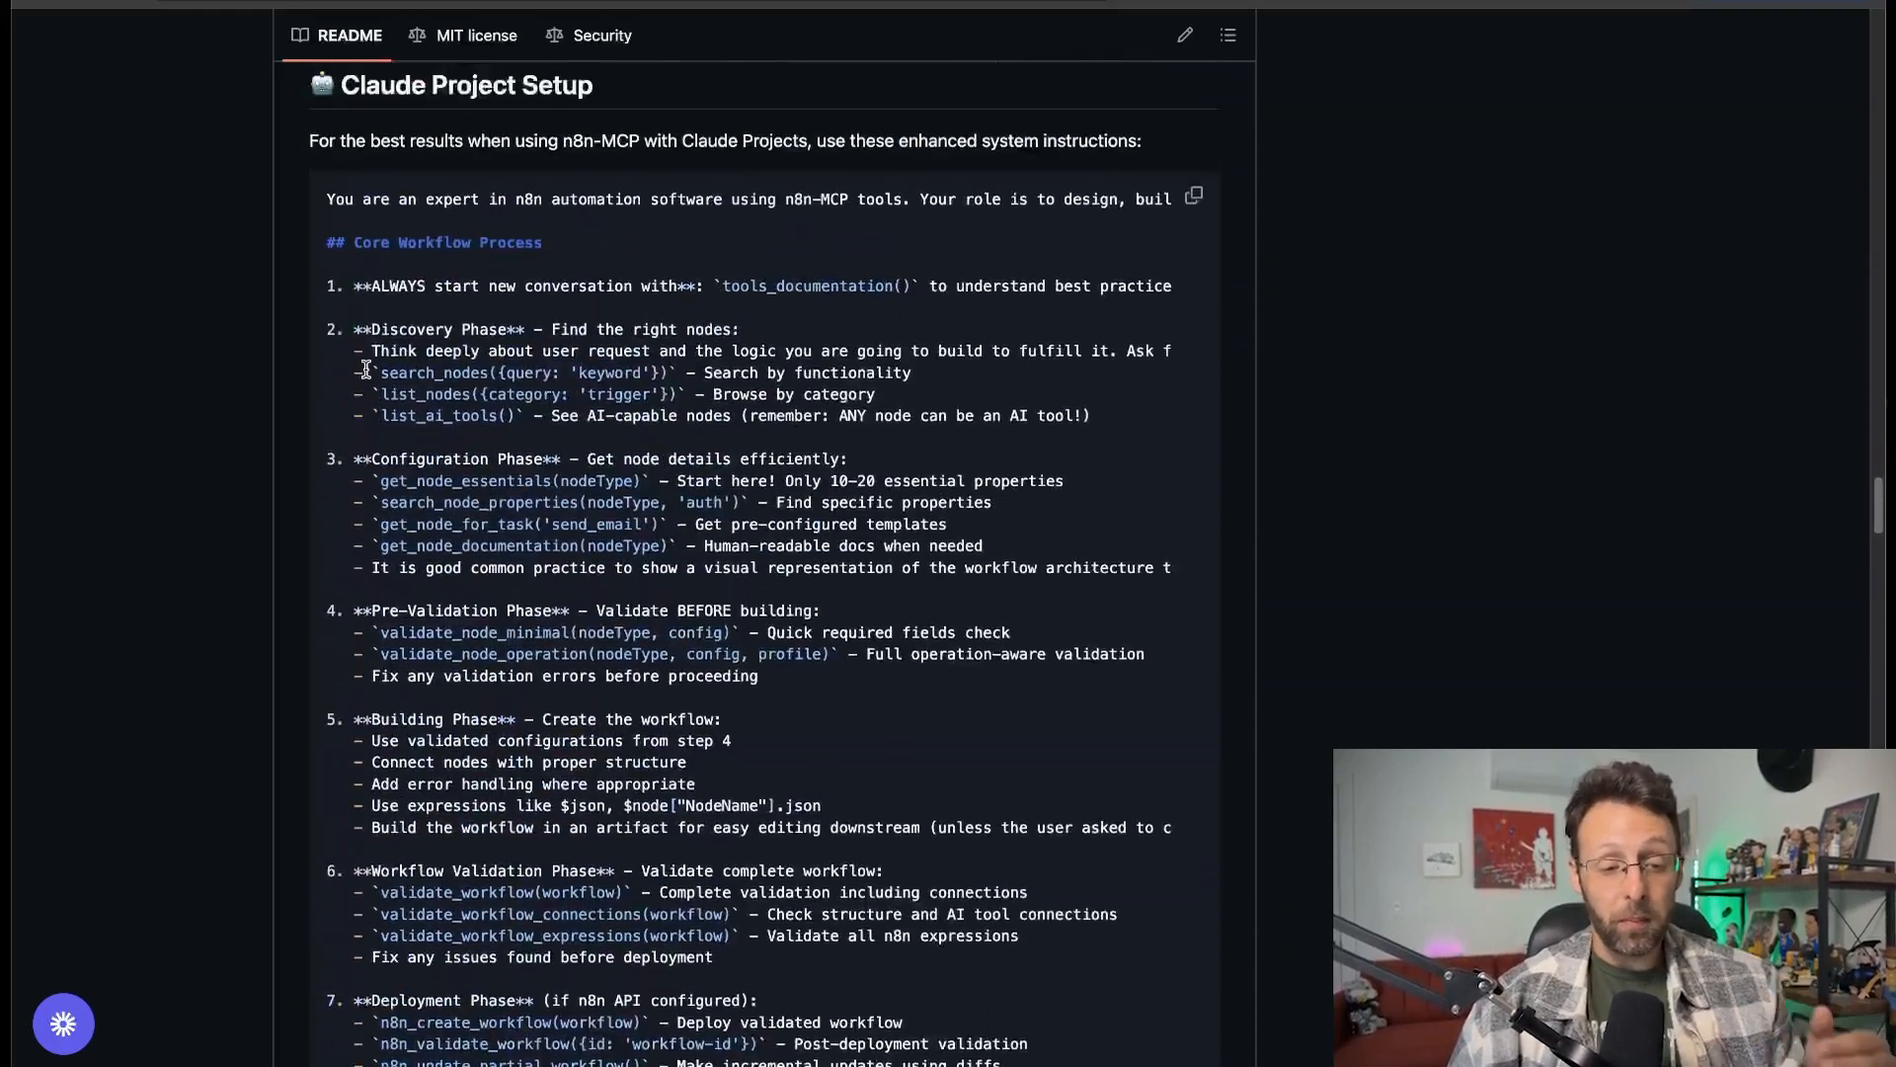
{"action": "scroll", "coordinate": [365, 369], "scroll_direction": "up", "scroll_amount": 5}
{"action": "scroll", "coordinate": [780, 395], "scroll_direction": "down", "scroll_amount": 3}
{"action": "scroll", "coordinate": [761, 397], "scroll_direction": "down", "scroll_amount": 2}
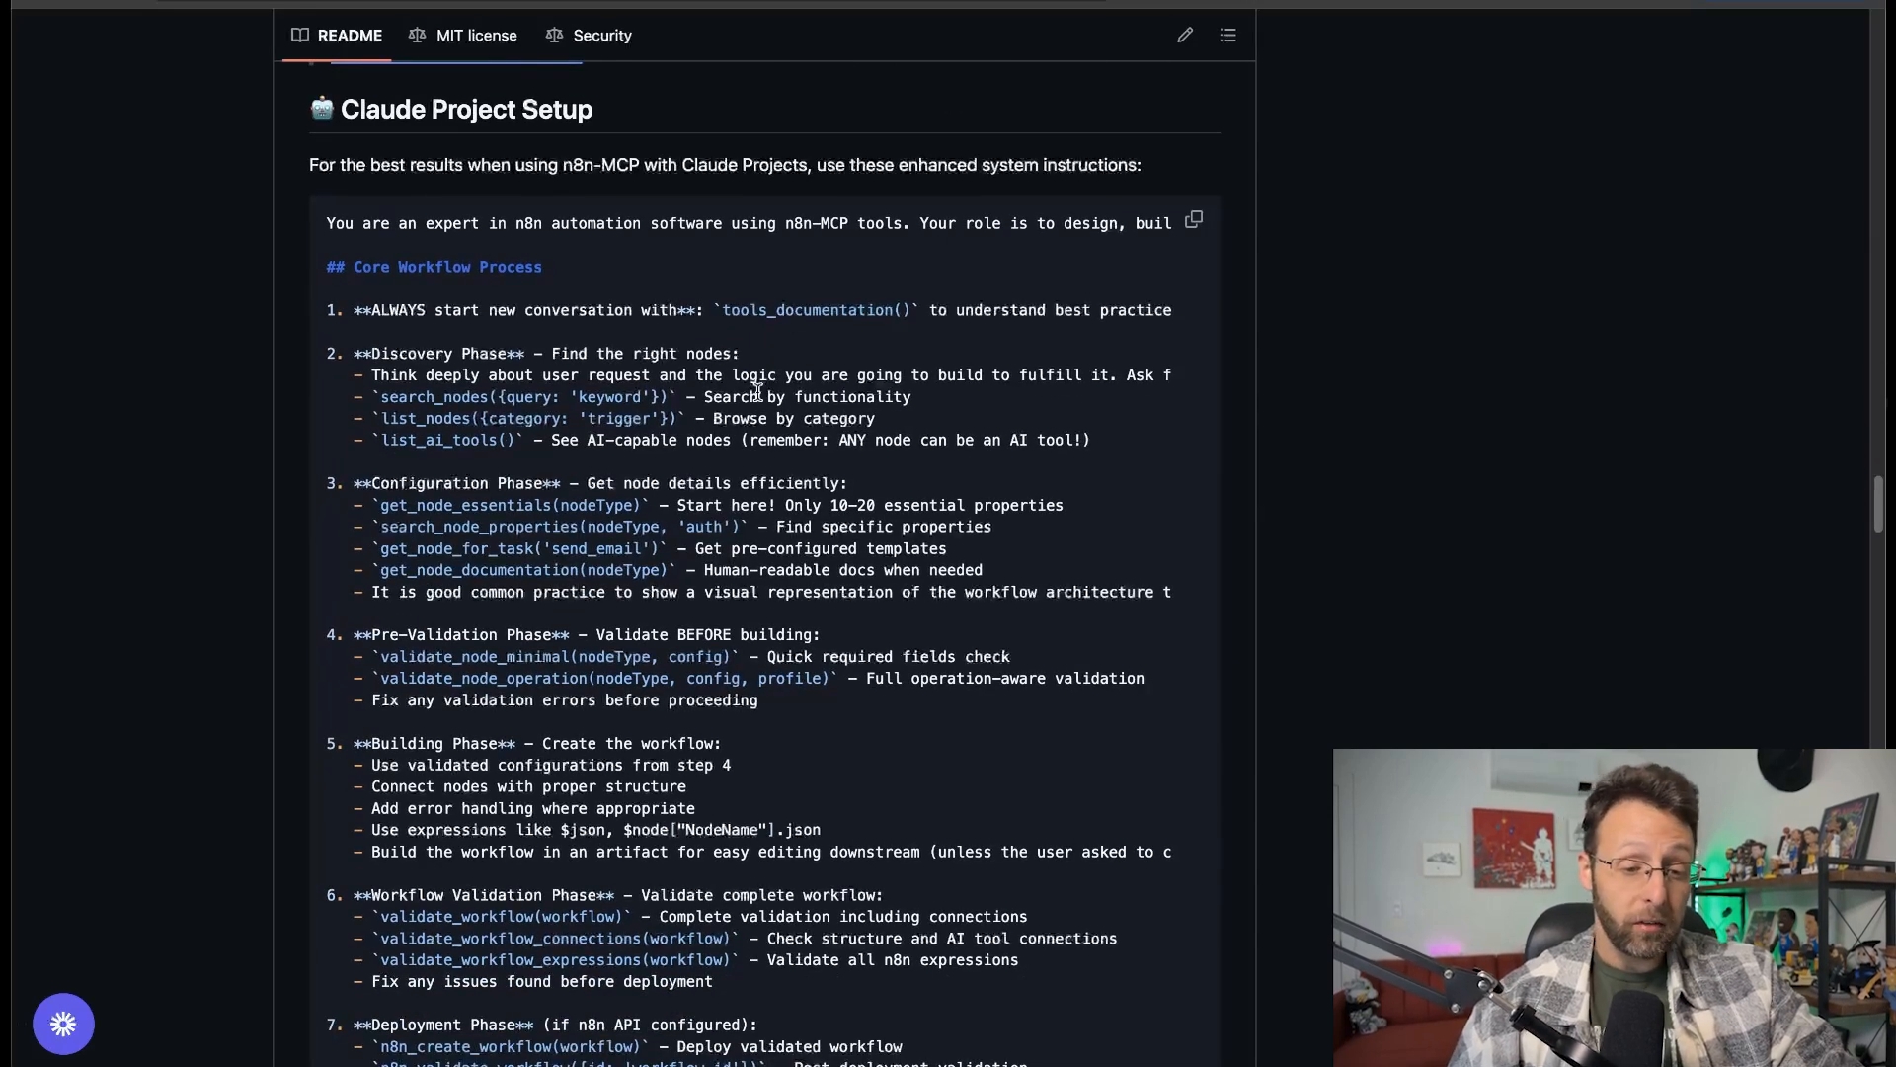
{"action": "left_click_drag", "start_coordinate": [508, 223], "coordinate": [936, 223]}
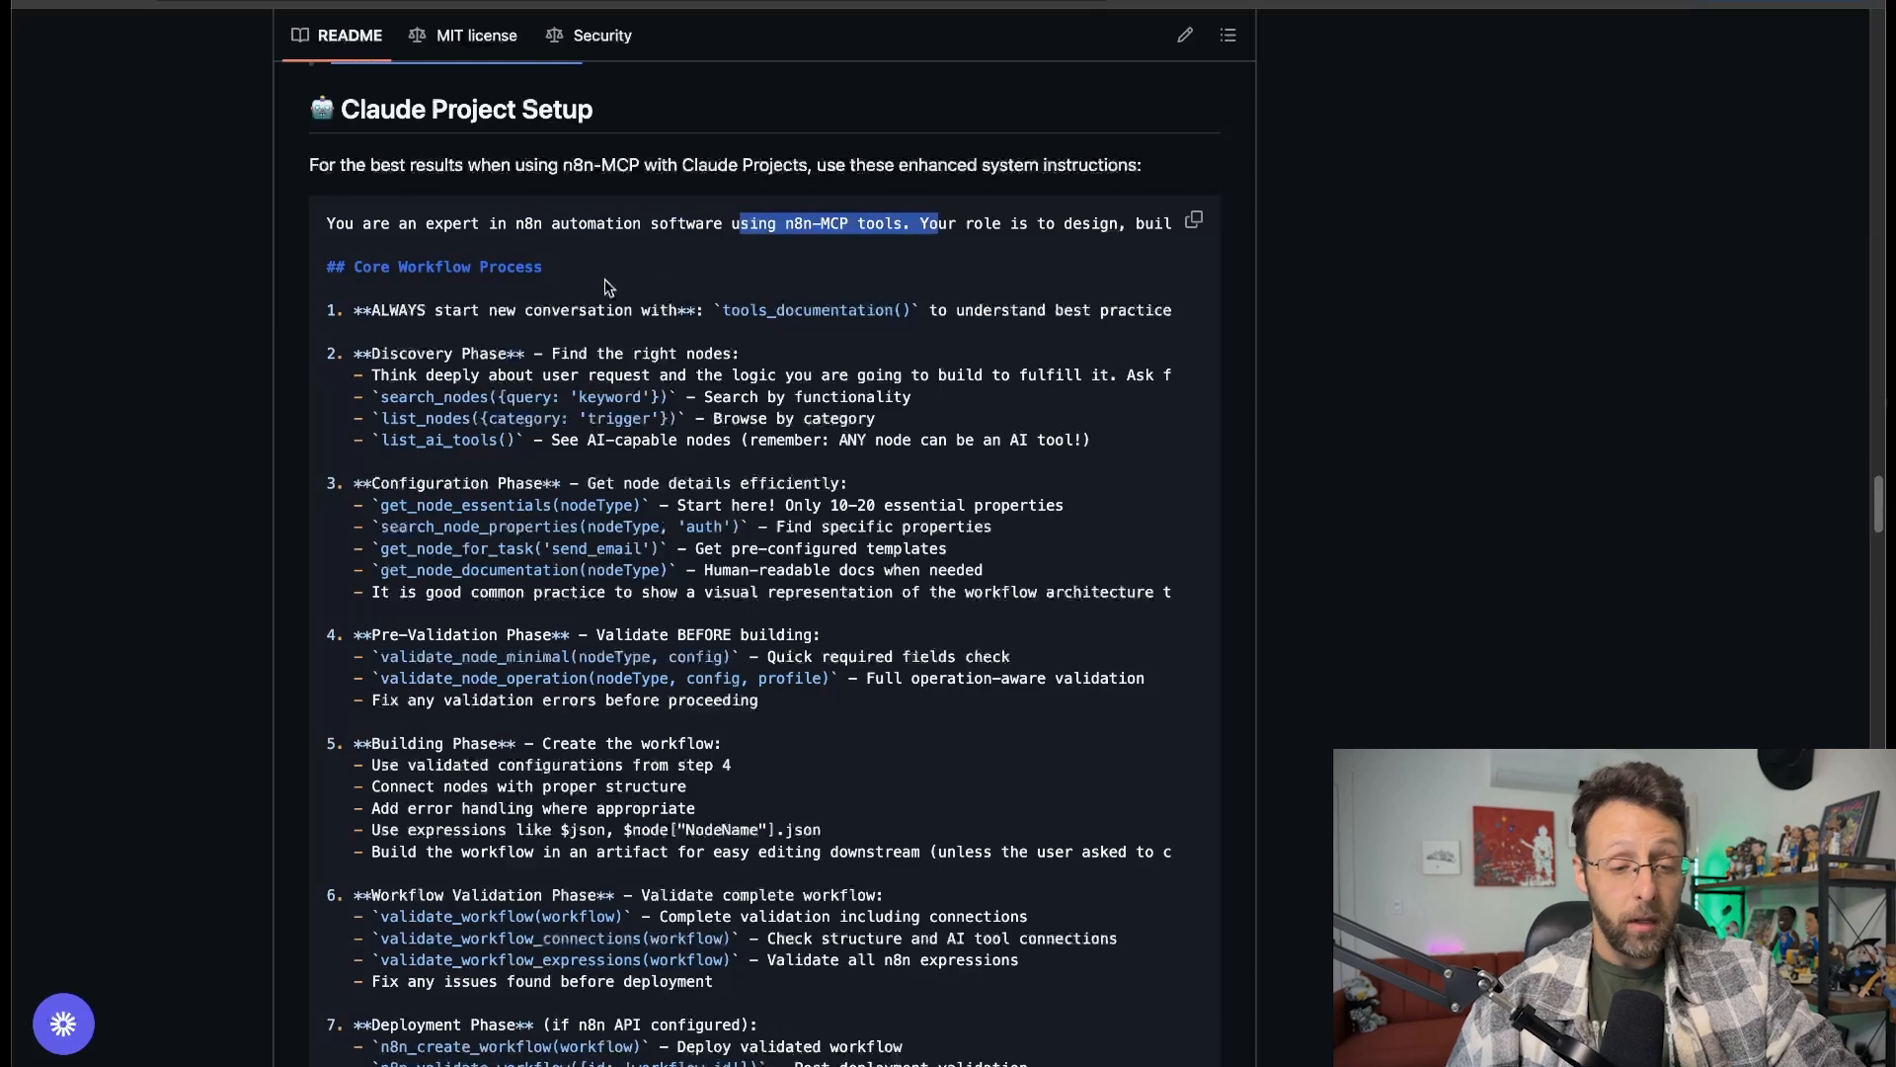
{"action": "scroll", "coordinate": [605, 286], "scroll_direction": "down", "scroll_amount": 1}
{"action": "left_click_drag", "start_coordinate": [445, 232], "coordinate": [771, 252]}
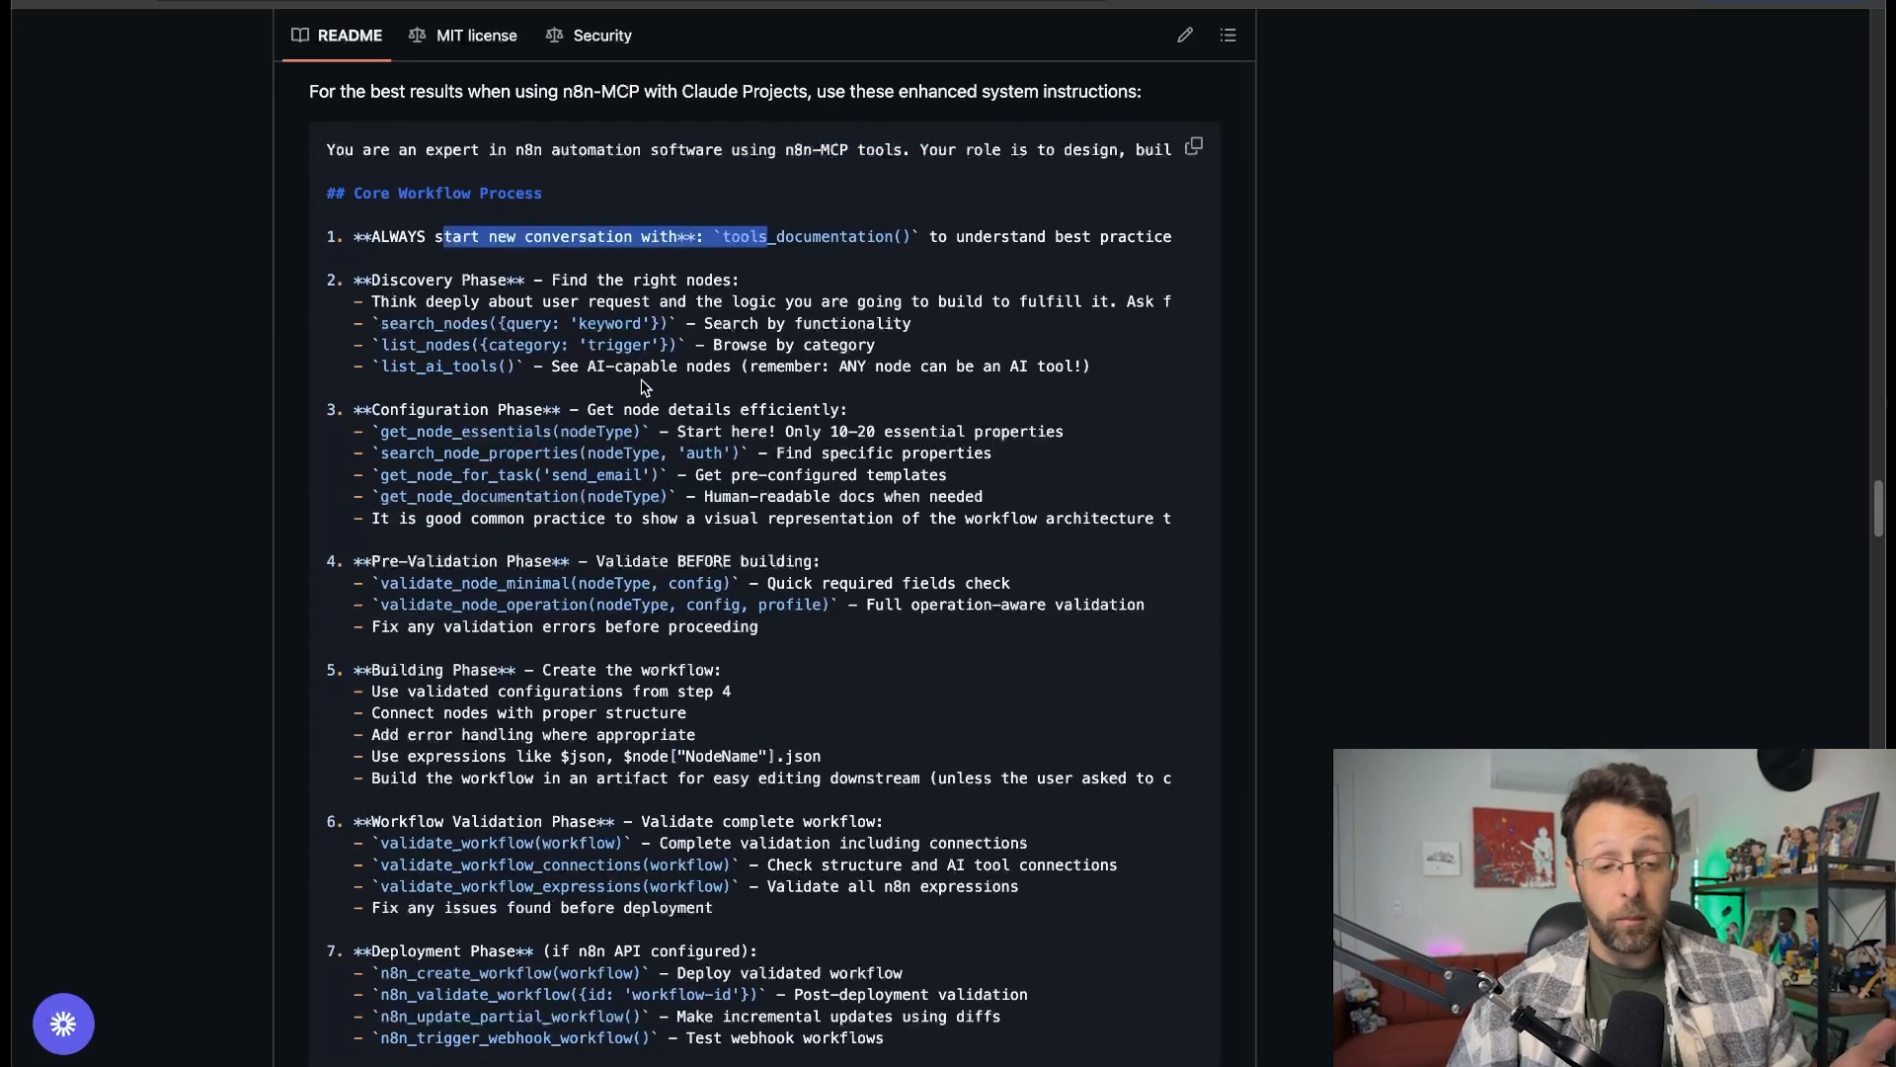
{"action": "scroll", "coordinate": [644, 387], "scroll_direction": "down", "scroll_amount": 1}
{"action": "left_click_drag", "start_coordinate": [385, 222], "coordinate": [605, 220]}
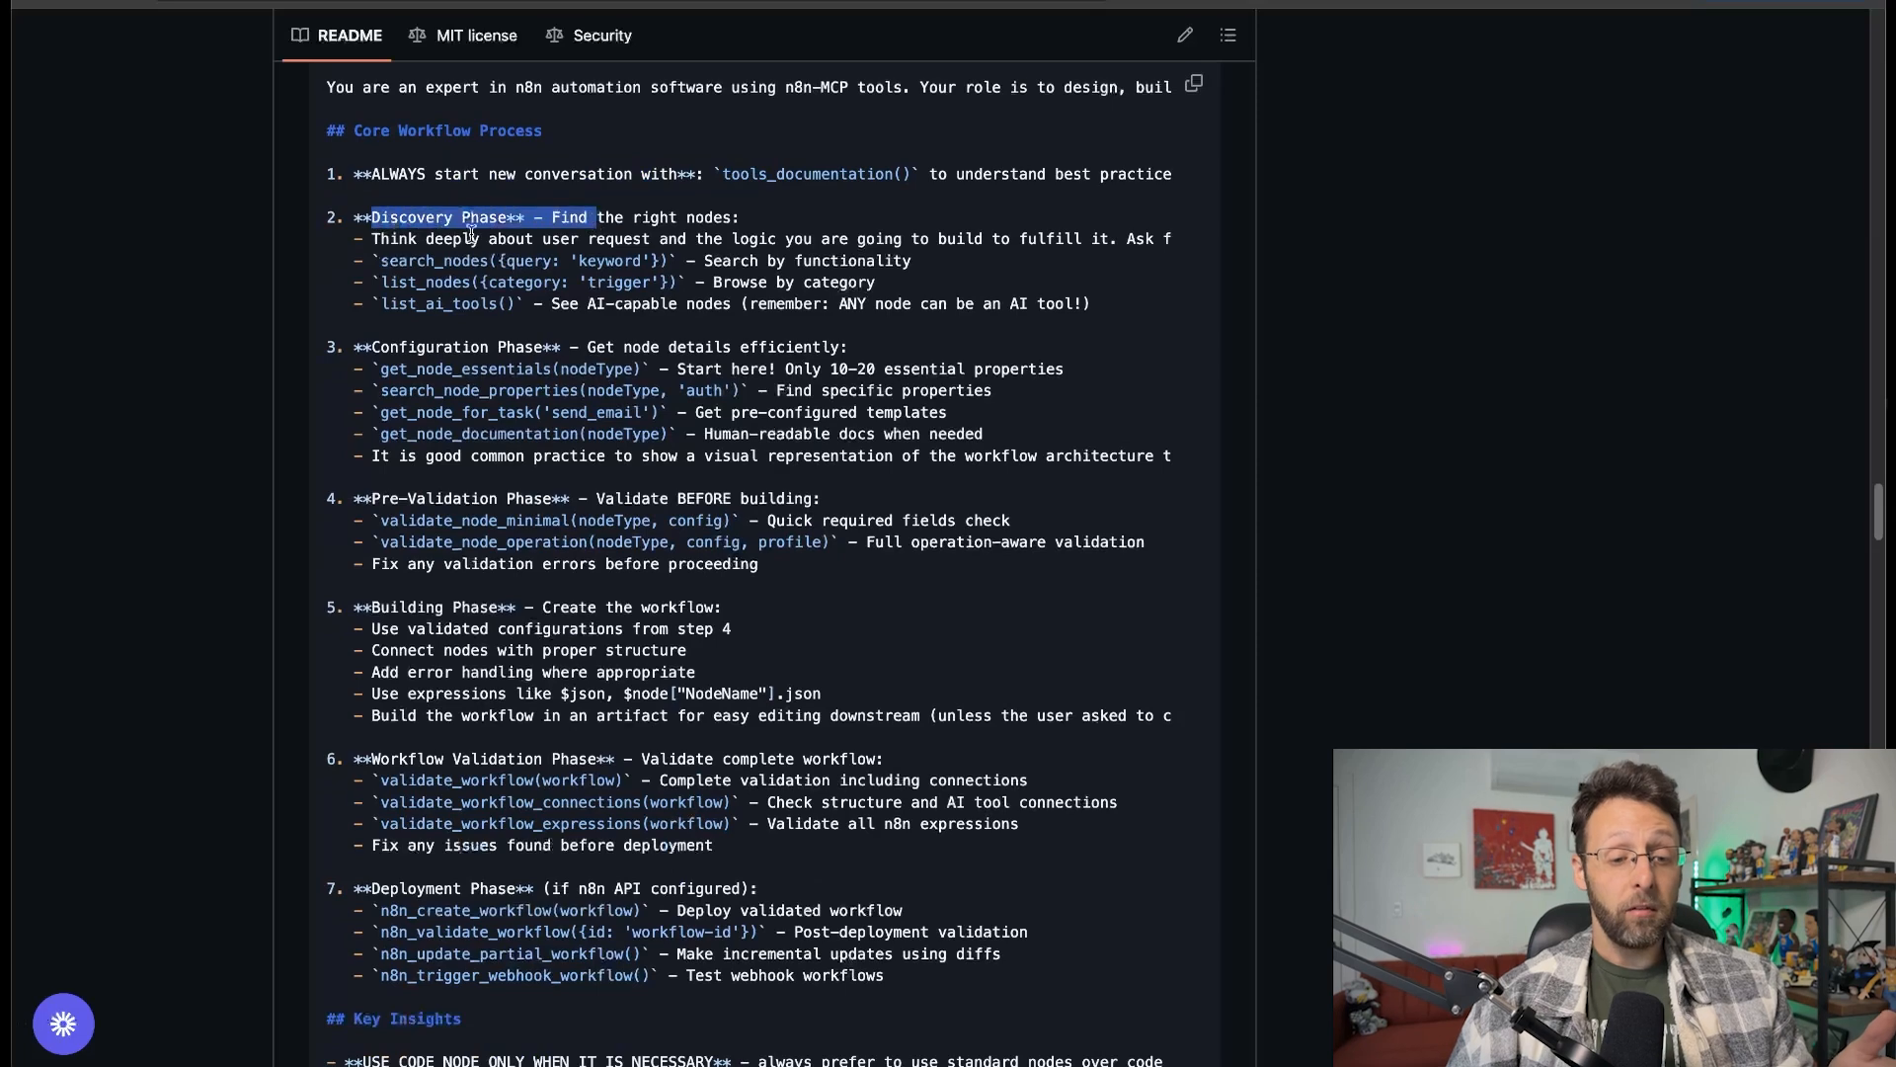
{"action": "left_click_drag", "start_coordinate": [434, 239], "coordinate": [866, 242]}
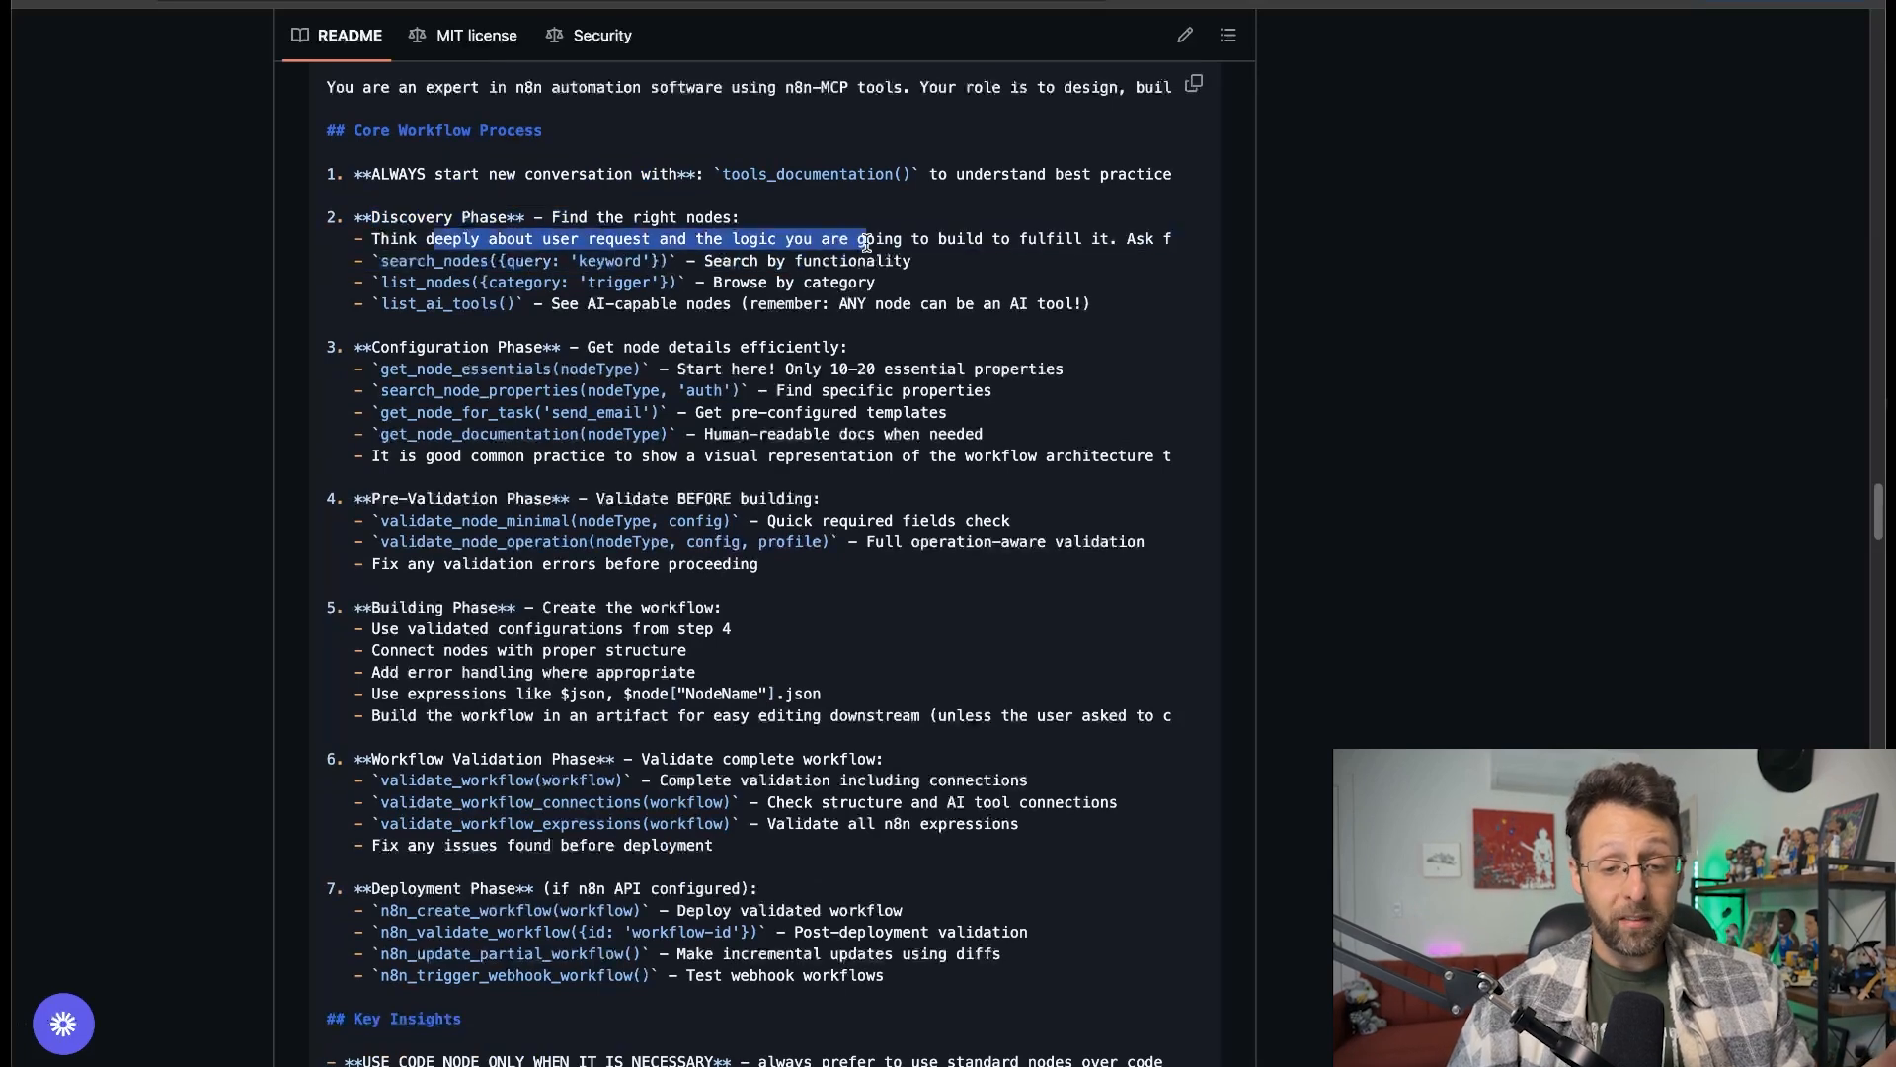
{"action": "left_click_drag", "start_coordinate": [524, 261], "coordinate": [599, 301]}
{"action": "scroll", "coordinate": [599, 301], "scroll_direction": "down", "scroll_amount": 2}
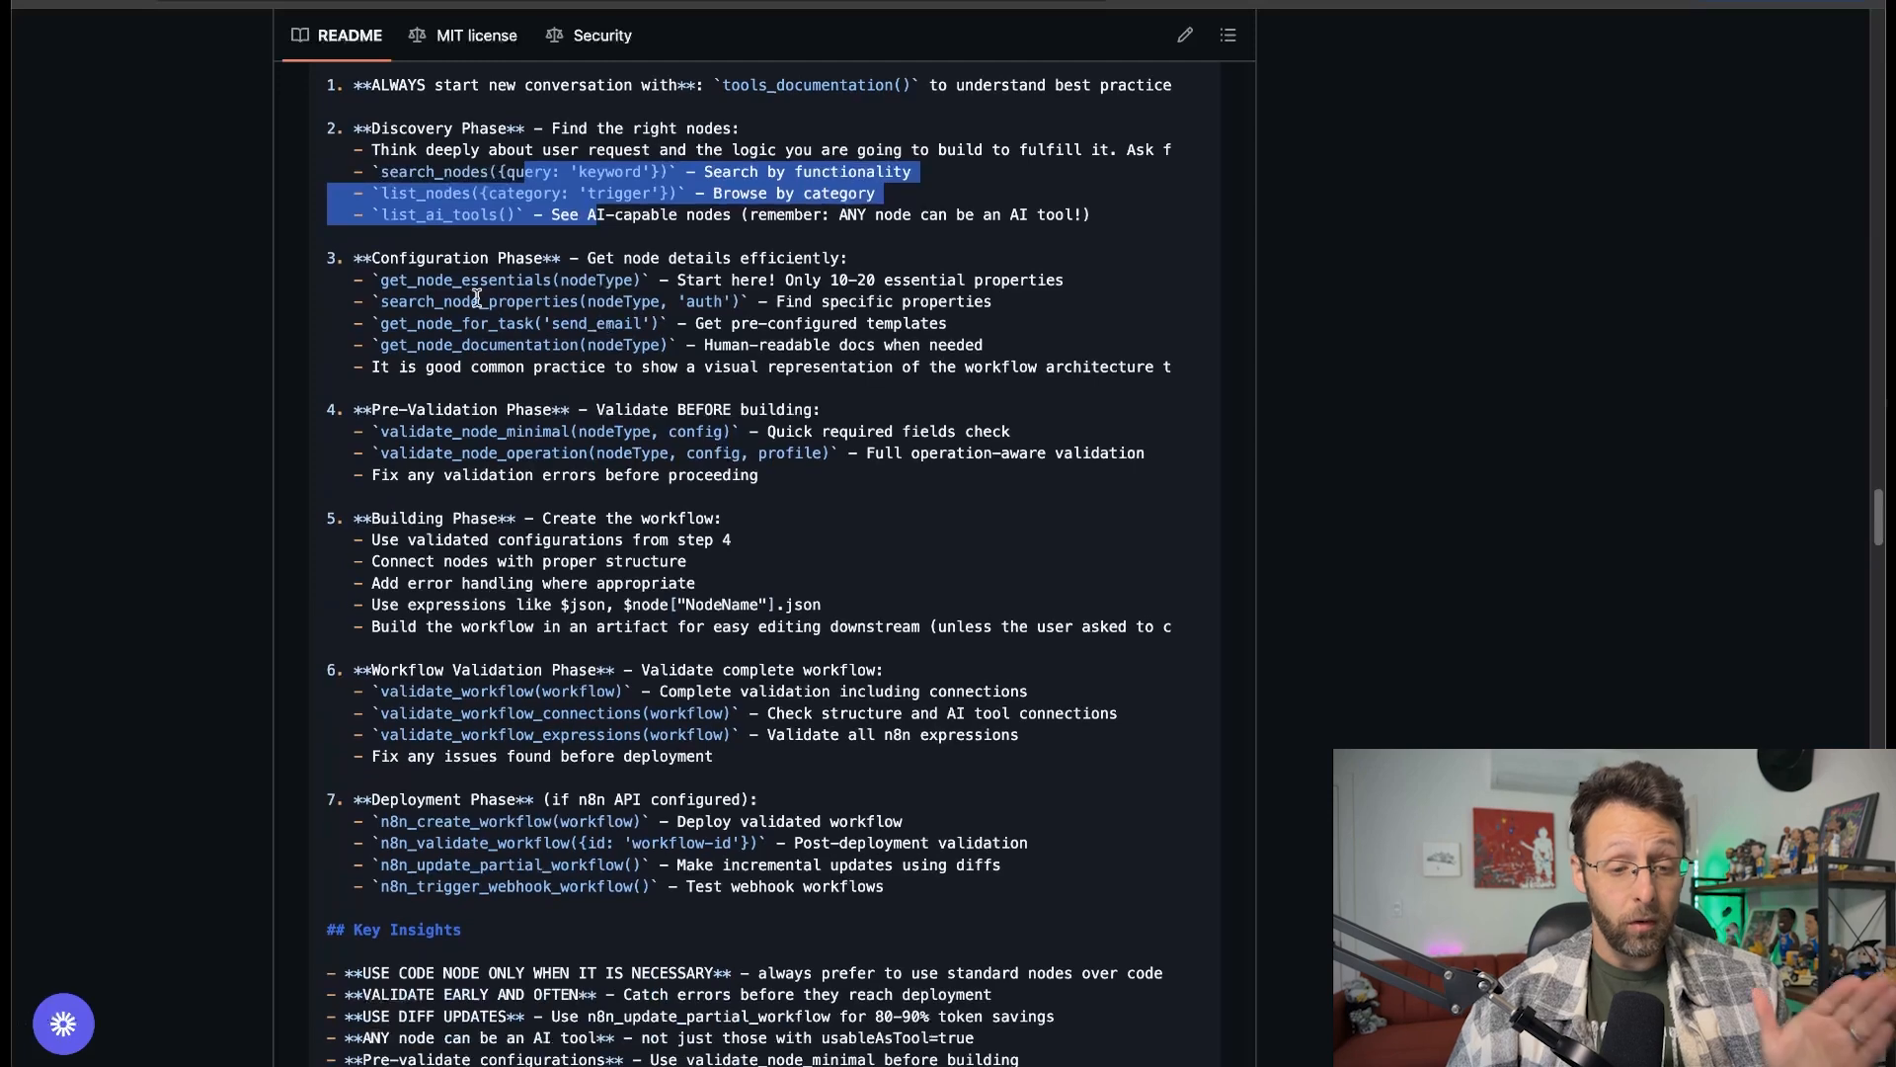
Examine the Configuration, Pre-Validation, Building, Workflow Validation and Deployment phases, the Validation Strategy and the Example Workflow in the system instructions.
{"action": "left_click", "coordinate": [477, 297]}
{"action": "left_click_drag", "start_coordinate": [416, 258], "coordinate": [808, 257]}
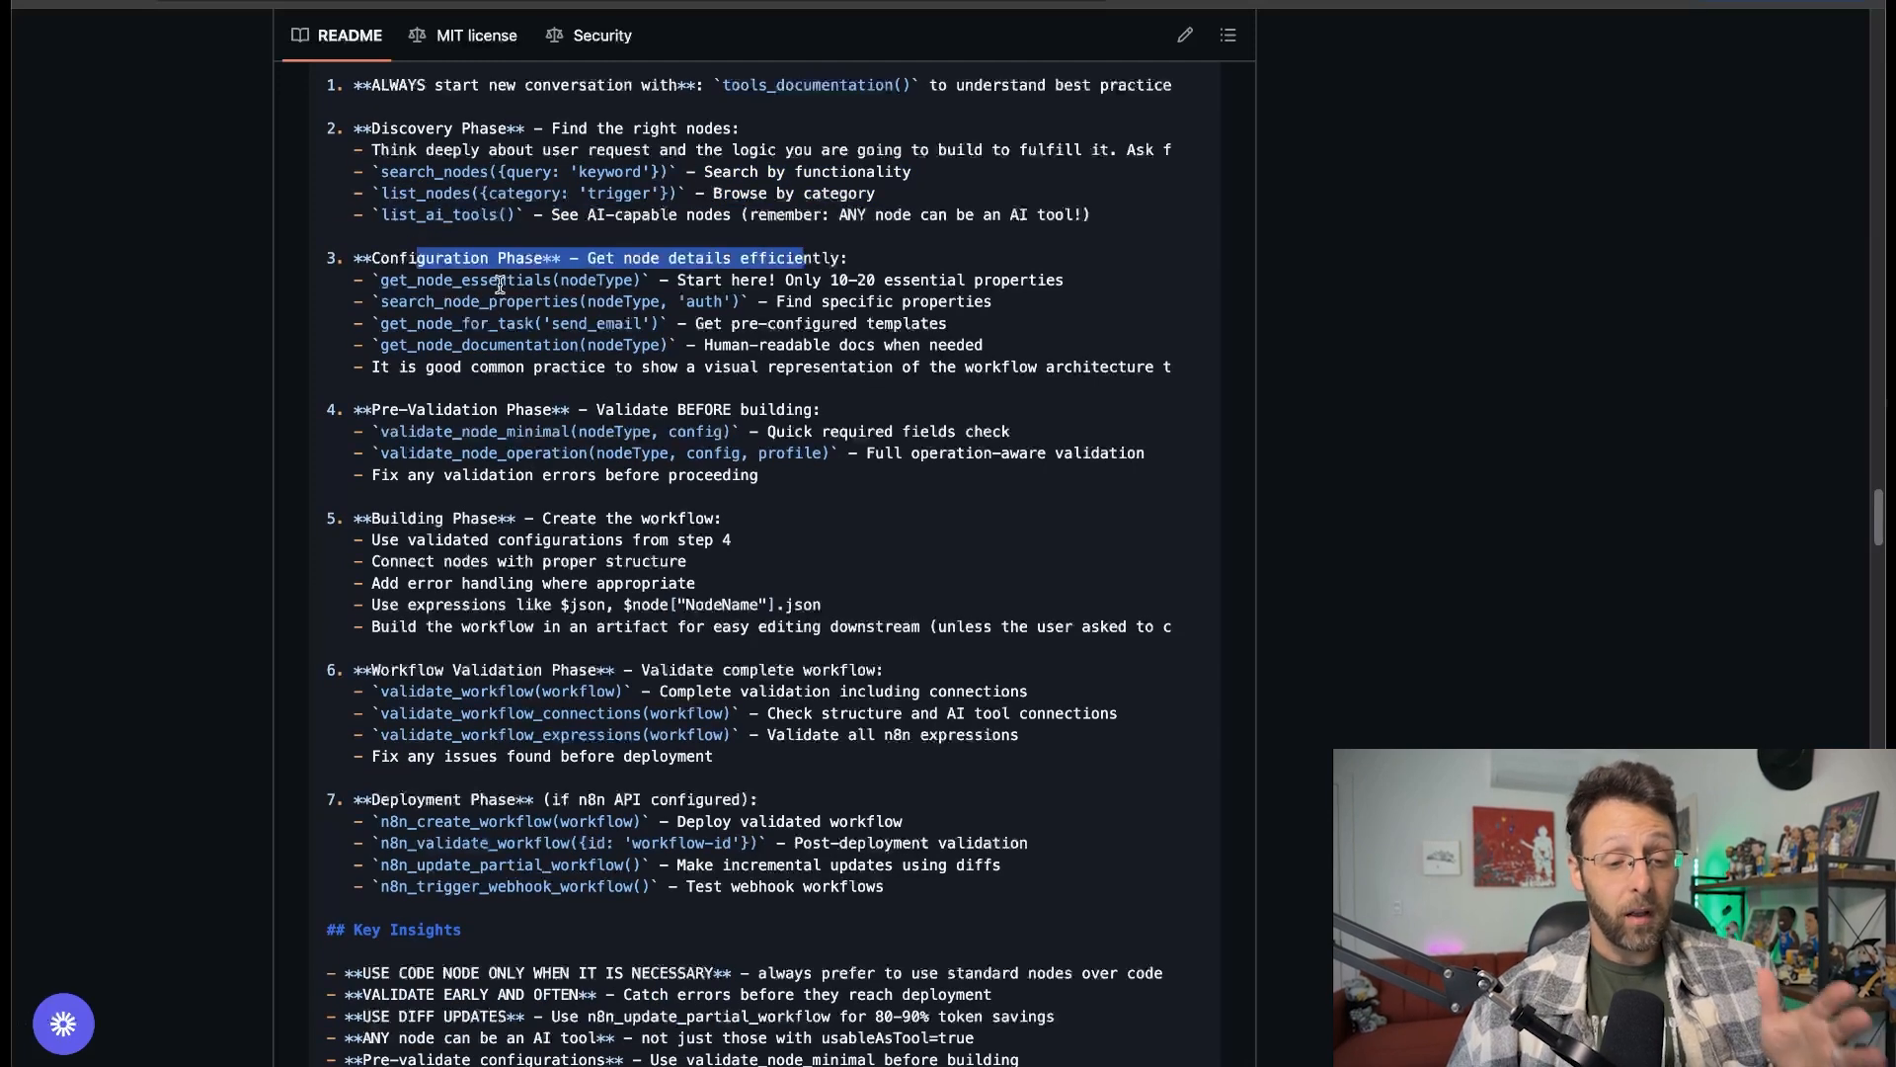
{"action": "left_click_drag", "start_coordinate": [372, 409], "coordinate": [720, 449]}
{"action": "scroll", "coordinate": [784, 496], "scroll_direction": "down", "scroll_amount": 1}
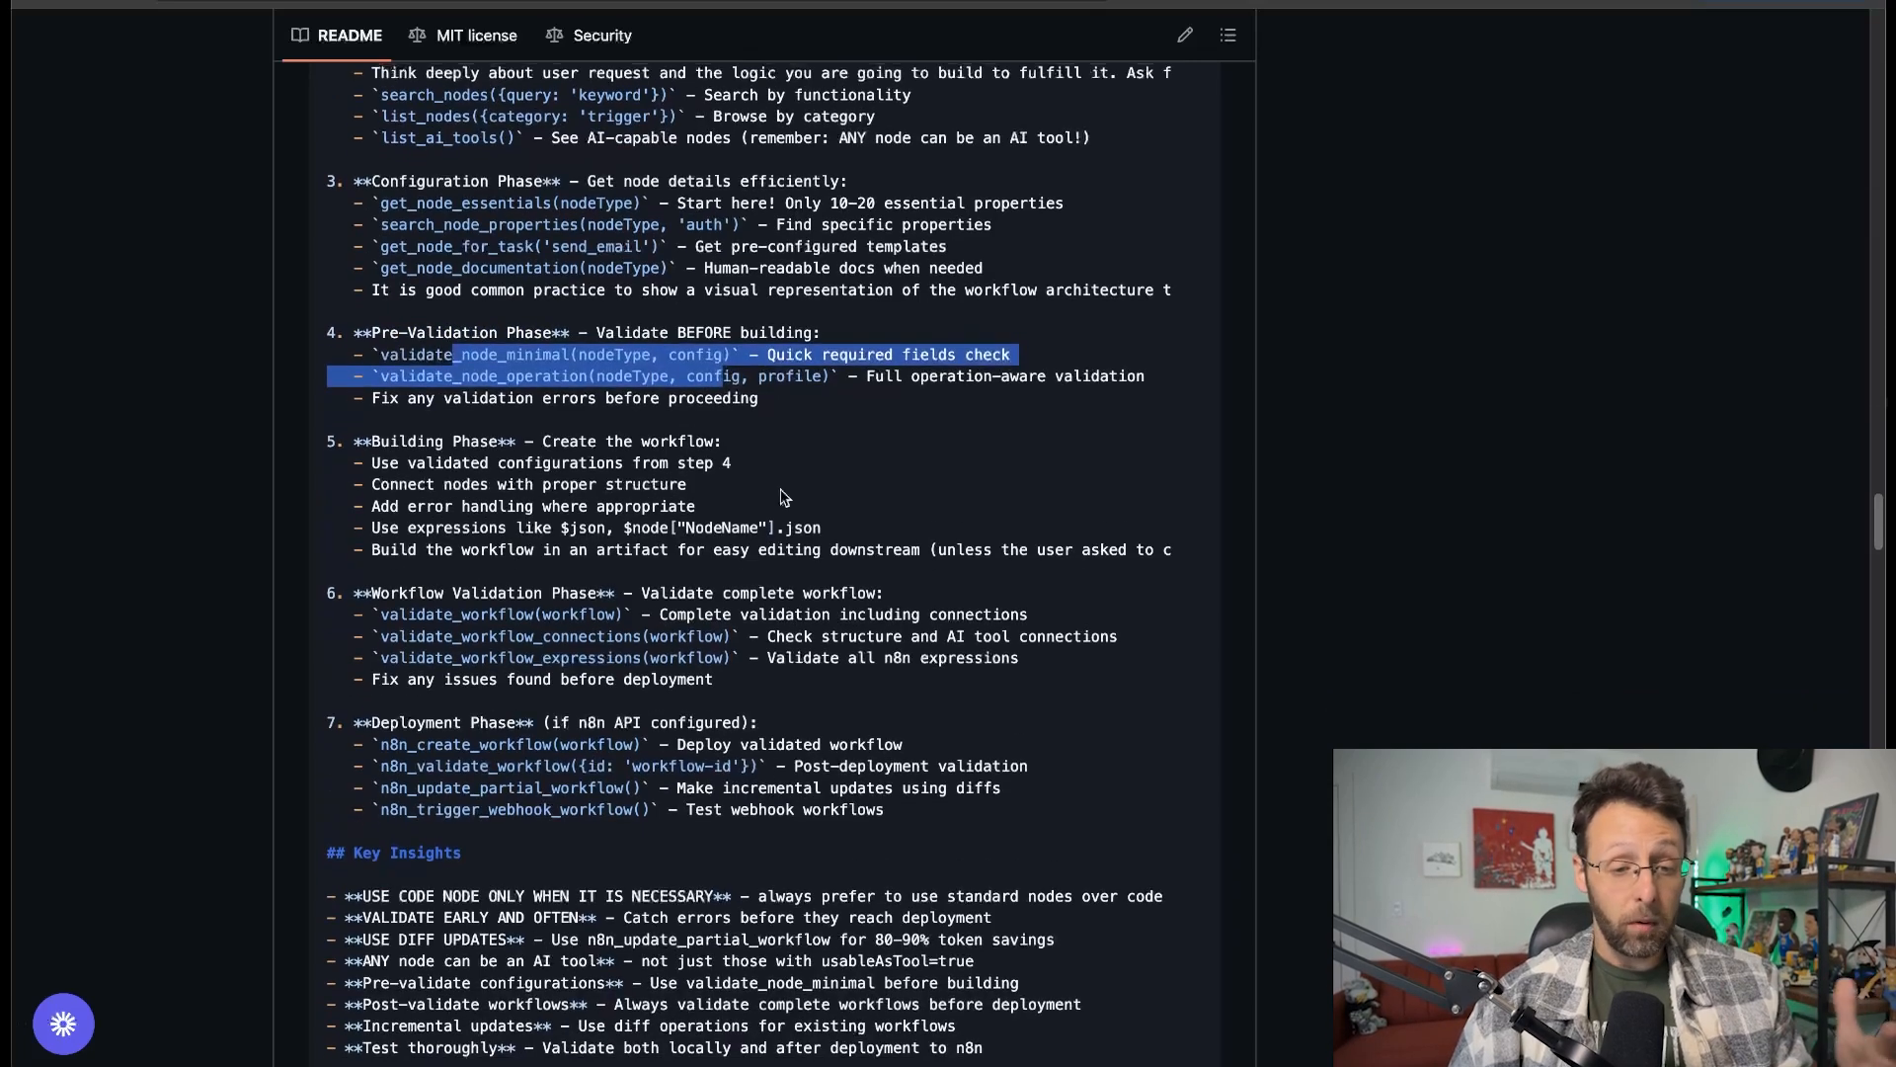
{"action": "scroll", "coordinate": [783, 496], "scroll_direction": "down", "scroll_amount": 1}
{"action": "left_click_drag", "start_coordinate": [379, 366], "coordinate": [672, 431]}
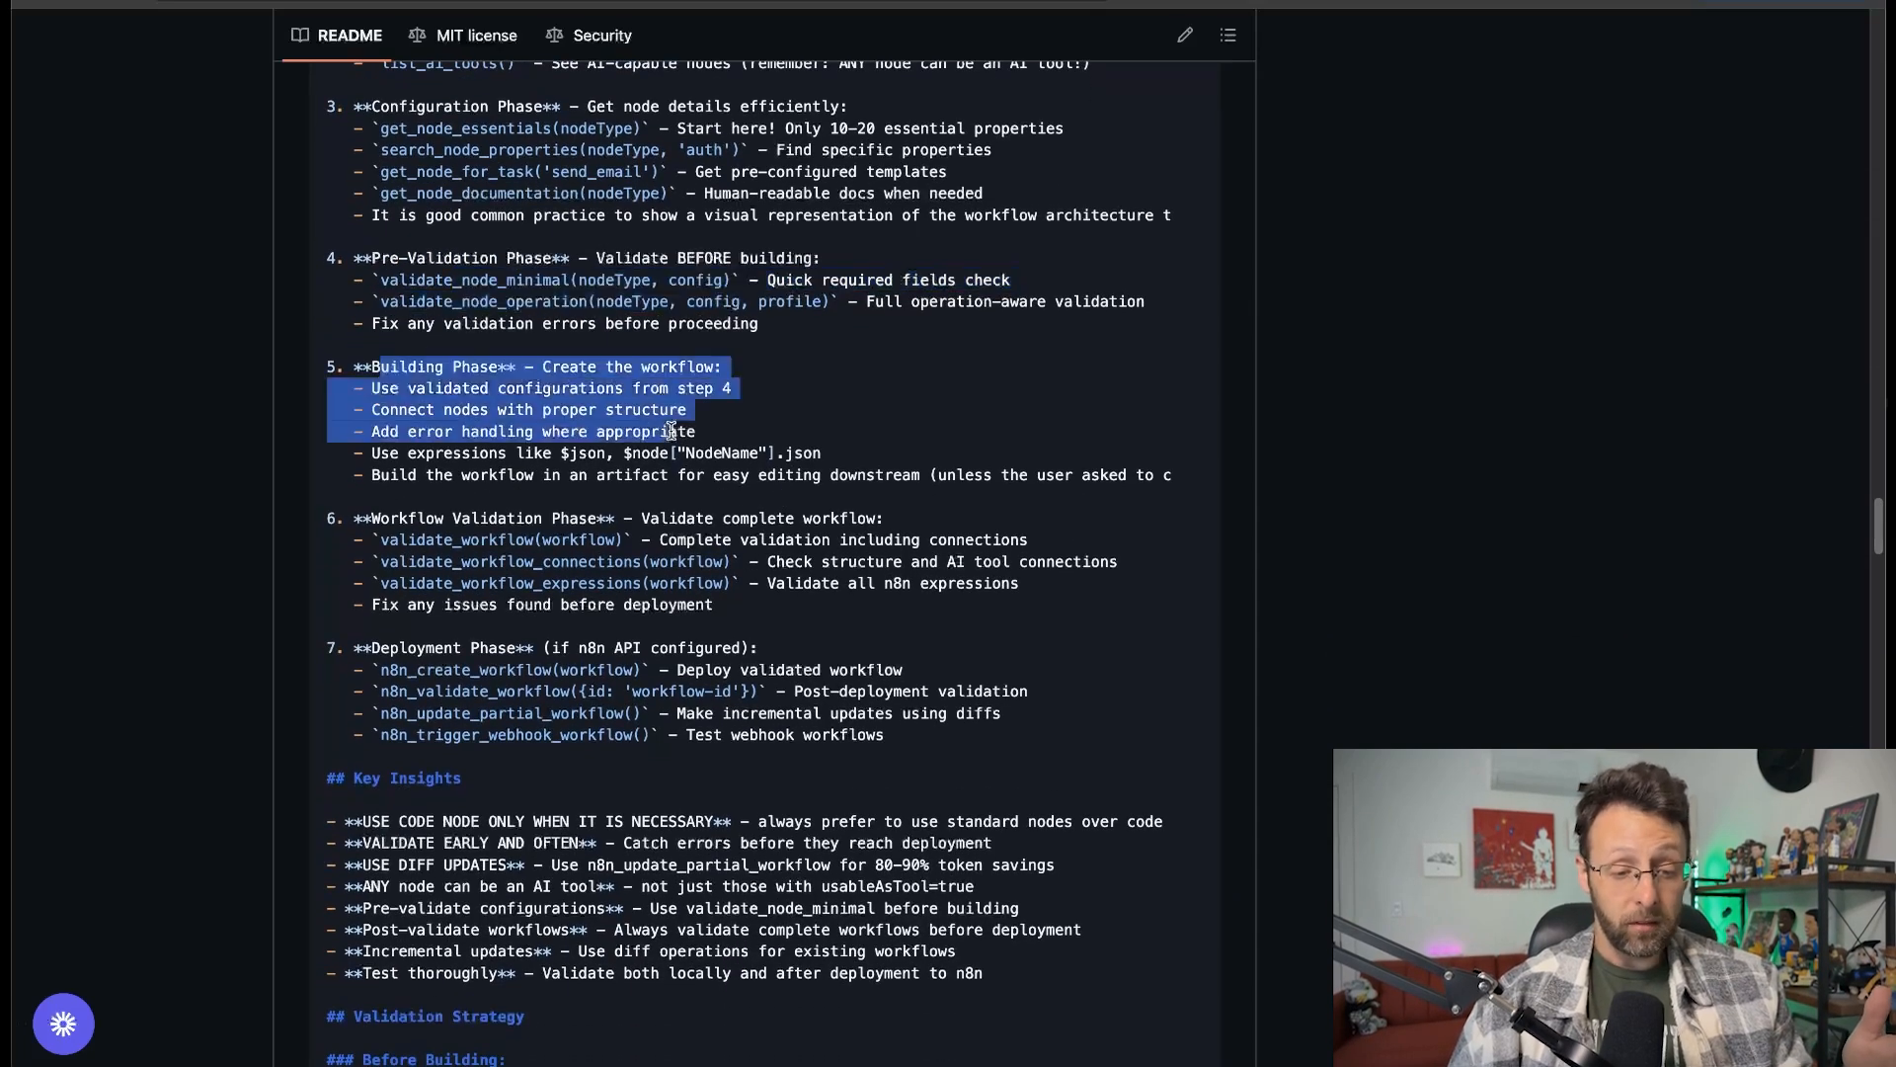
{"action": "scroll", "coordinate": [671, 432], "scroll_direction": "down", "scroll_amount": 2}
{"action": "mouse_move", "coordinate": [435, 419]}
{"action": "left_mouse_down"}
{"action": "mouse_move", "coordinate": [924, 454]}
{"action": "mouse_move", "coordinate": [573, 491]}
{"action": "mouse_move", "coordinate": [404, 412]}
{"action": "left_mouse_up"}
{"action": "scroll", "coordinate": [925, 455], "scroll_direction": "down", "scroll_amount": 2}
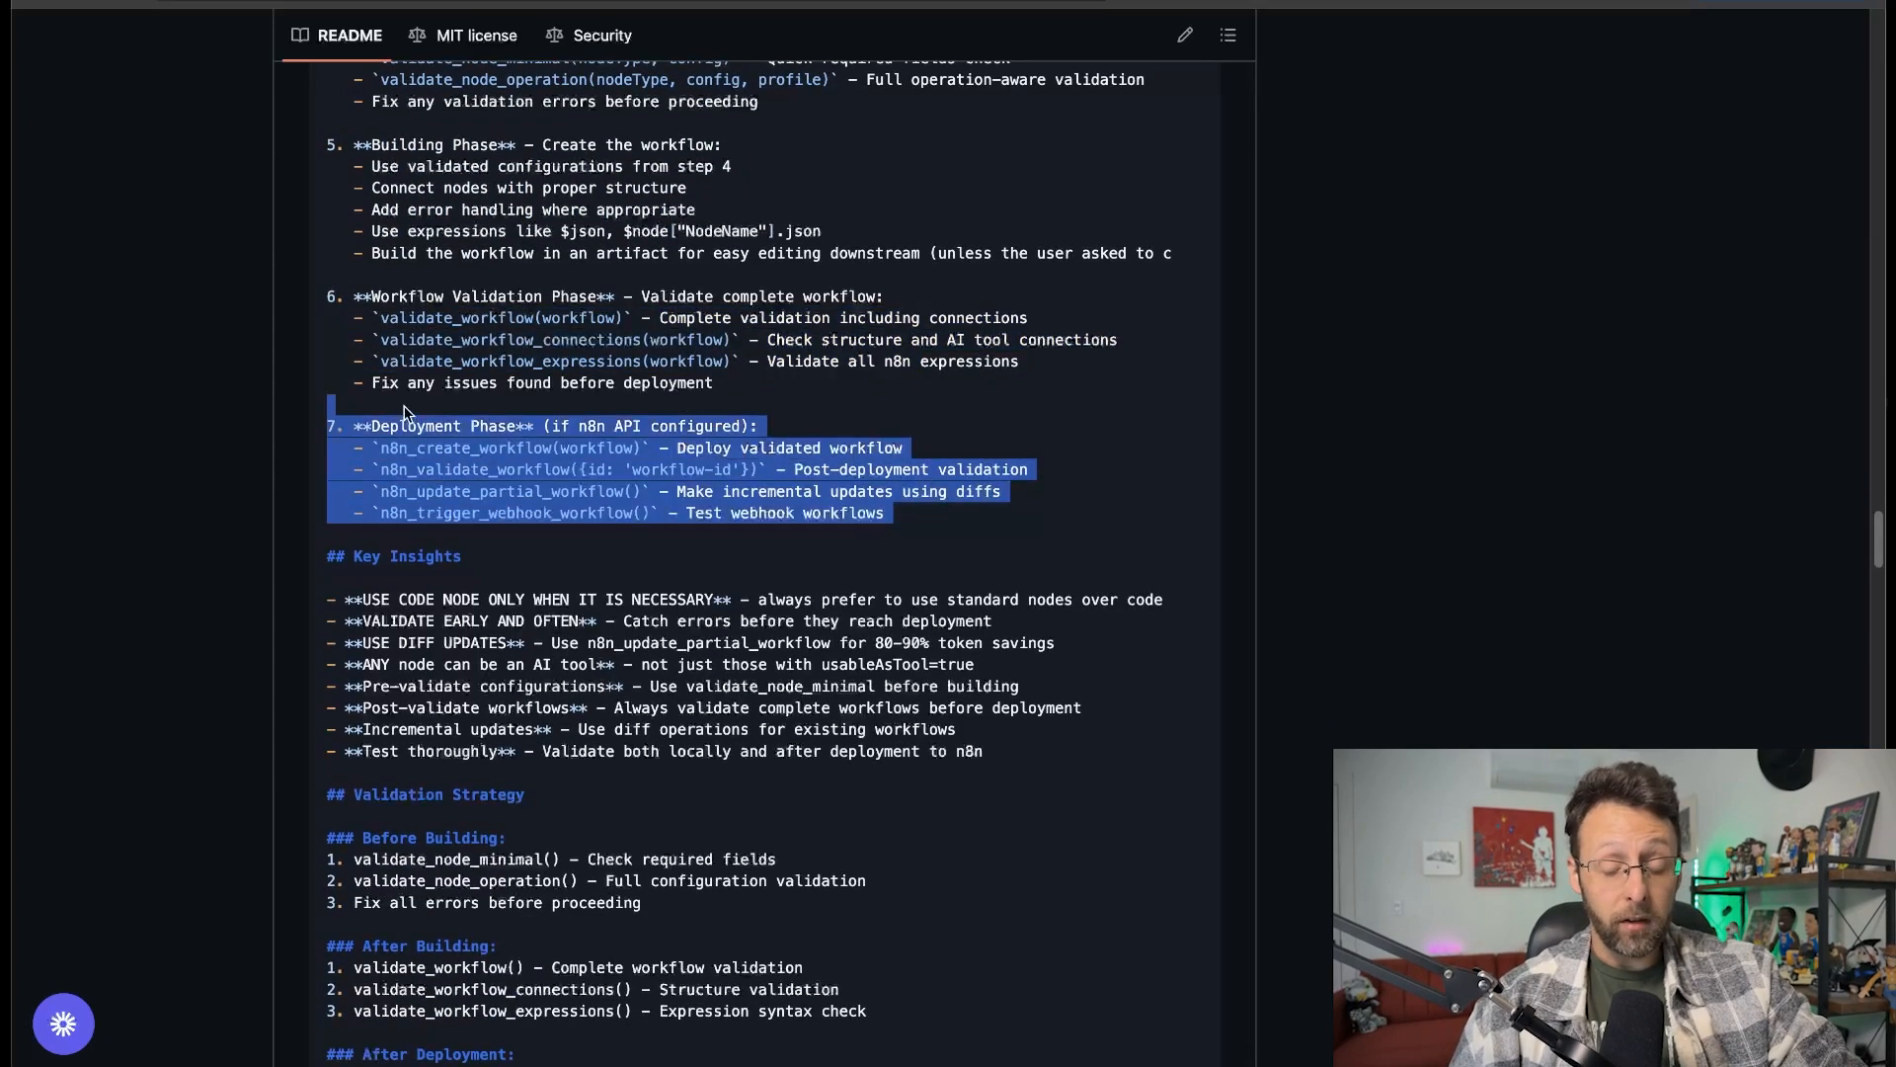
{"action": "scroll", "coordinate": [991, 564], "scroll_direction": "down", "scroll_amount": 10}
{"action": "scroll", "coordinate": [509, 358], "scroll_direction": "down", "scroll_amount": 8}
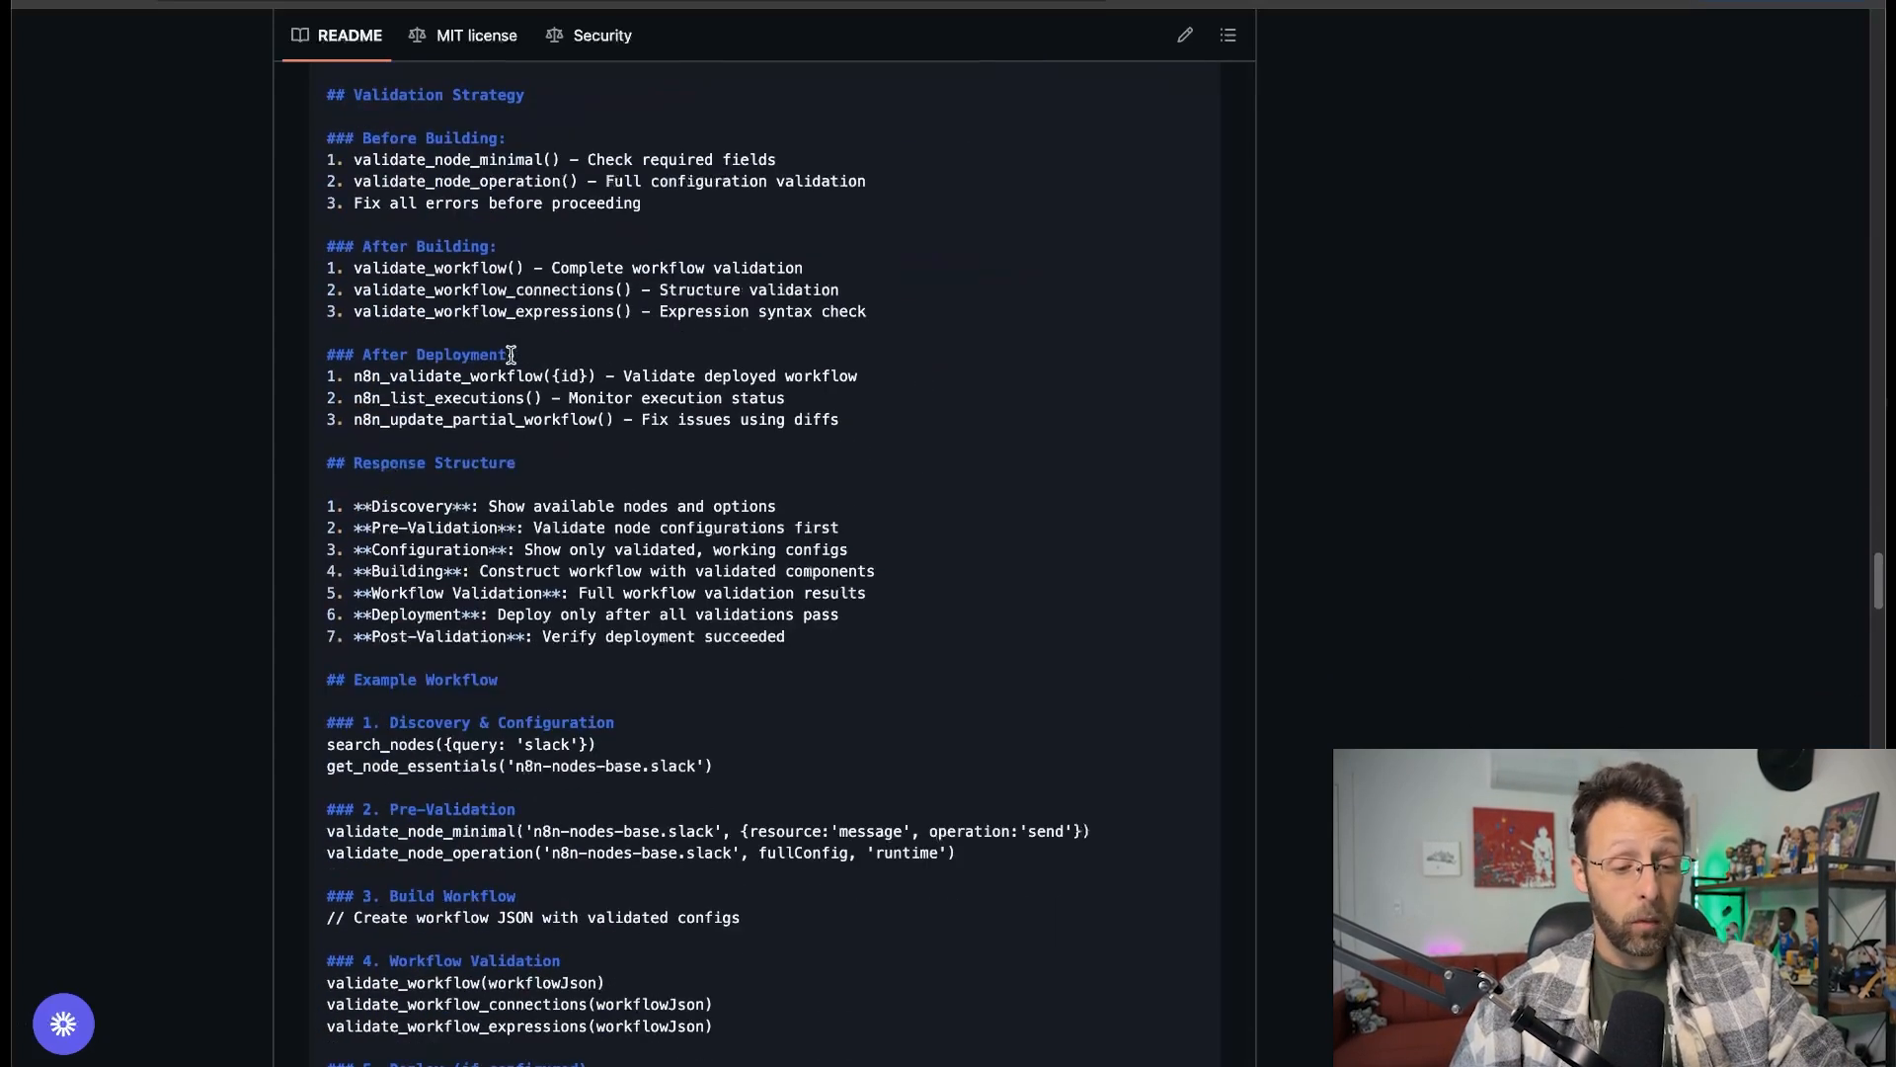
{"action": "scroll", "coordinate": [533, 454], "scroll_direction": "down", "scroll_amount": 10}
Copy the full system instructions from the README's Claude Project Setup section and switch to Claude Desktop.
{"action": "scroll", "coordinate": [534, 454], "scroll_direction": "up", "scroll_amount": 20}
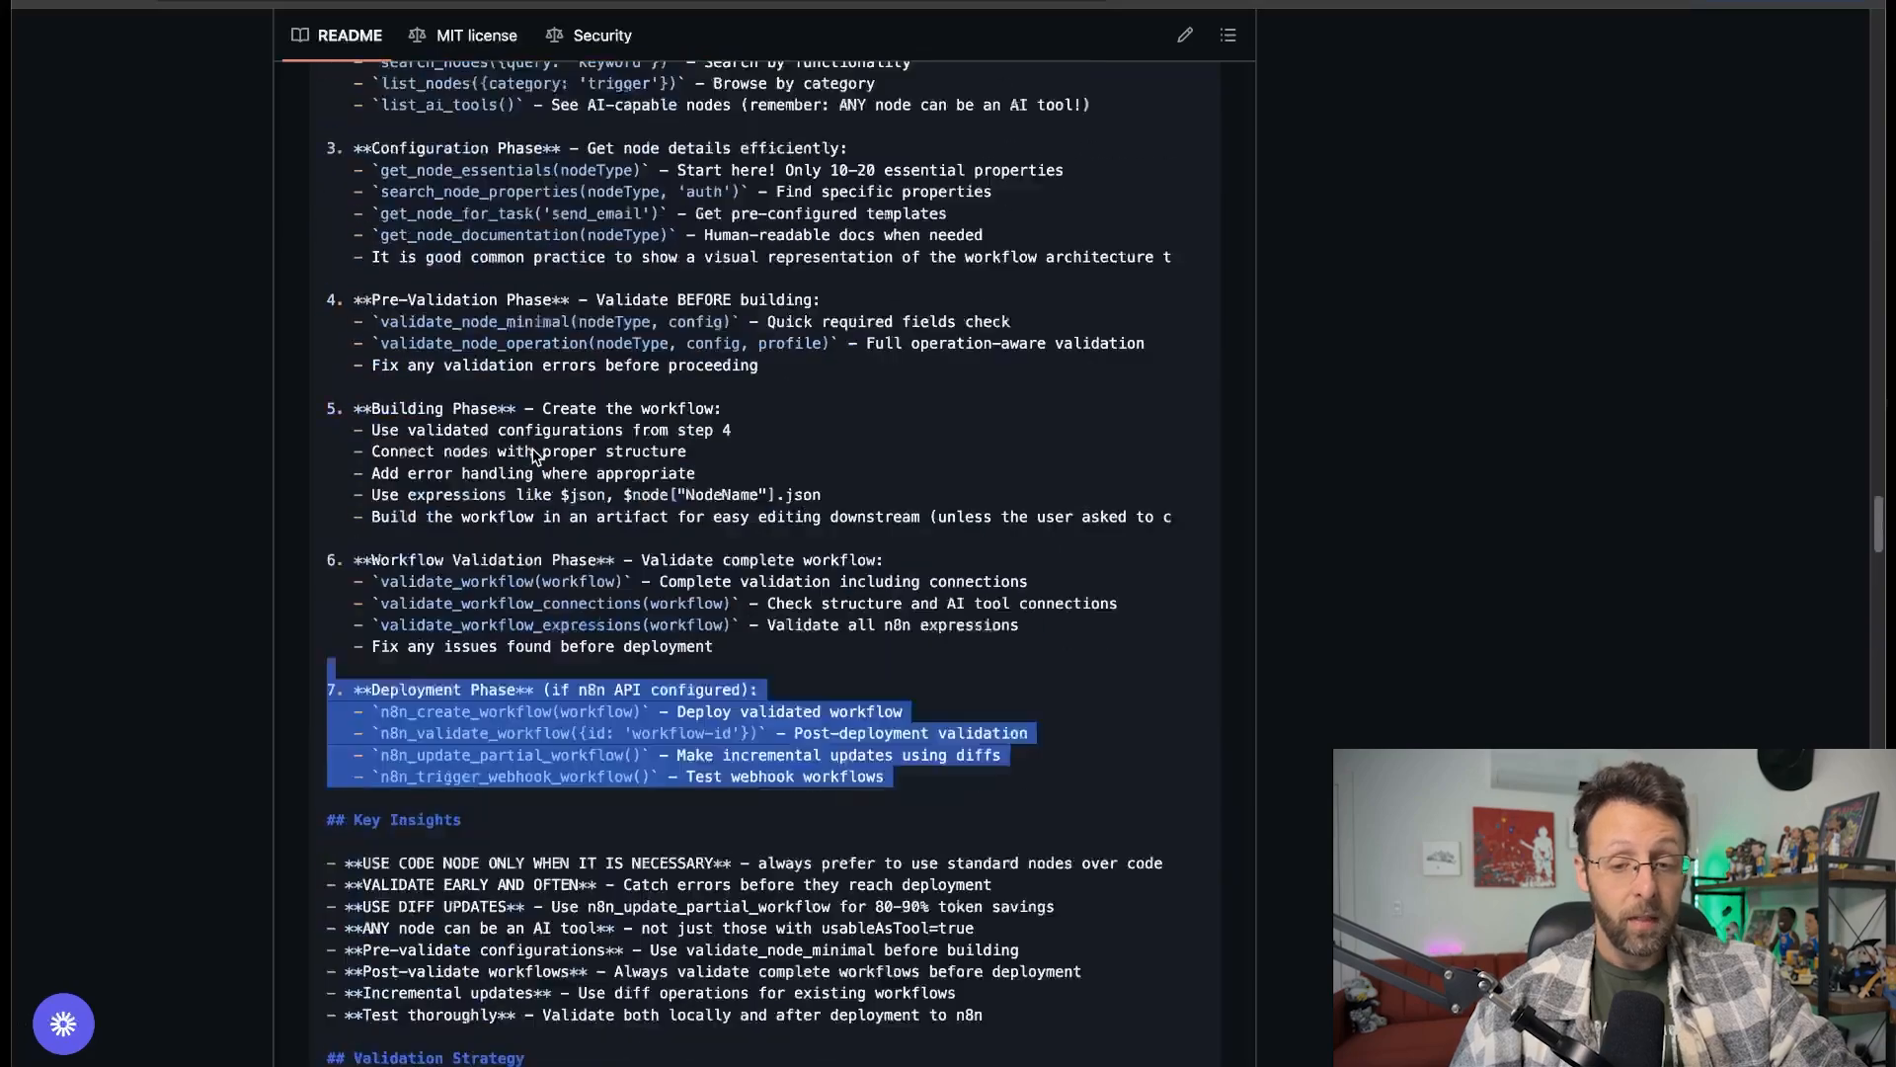
{"action": "left_click", "coordinate": [1194, 555]}
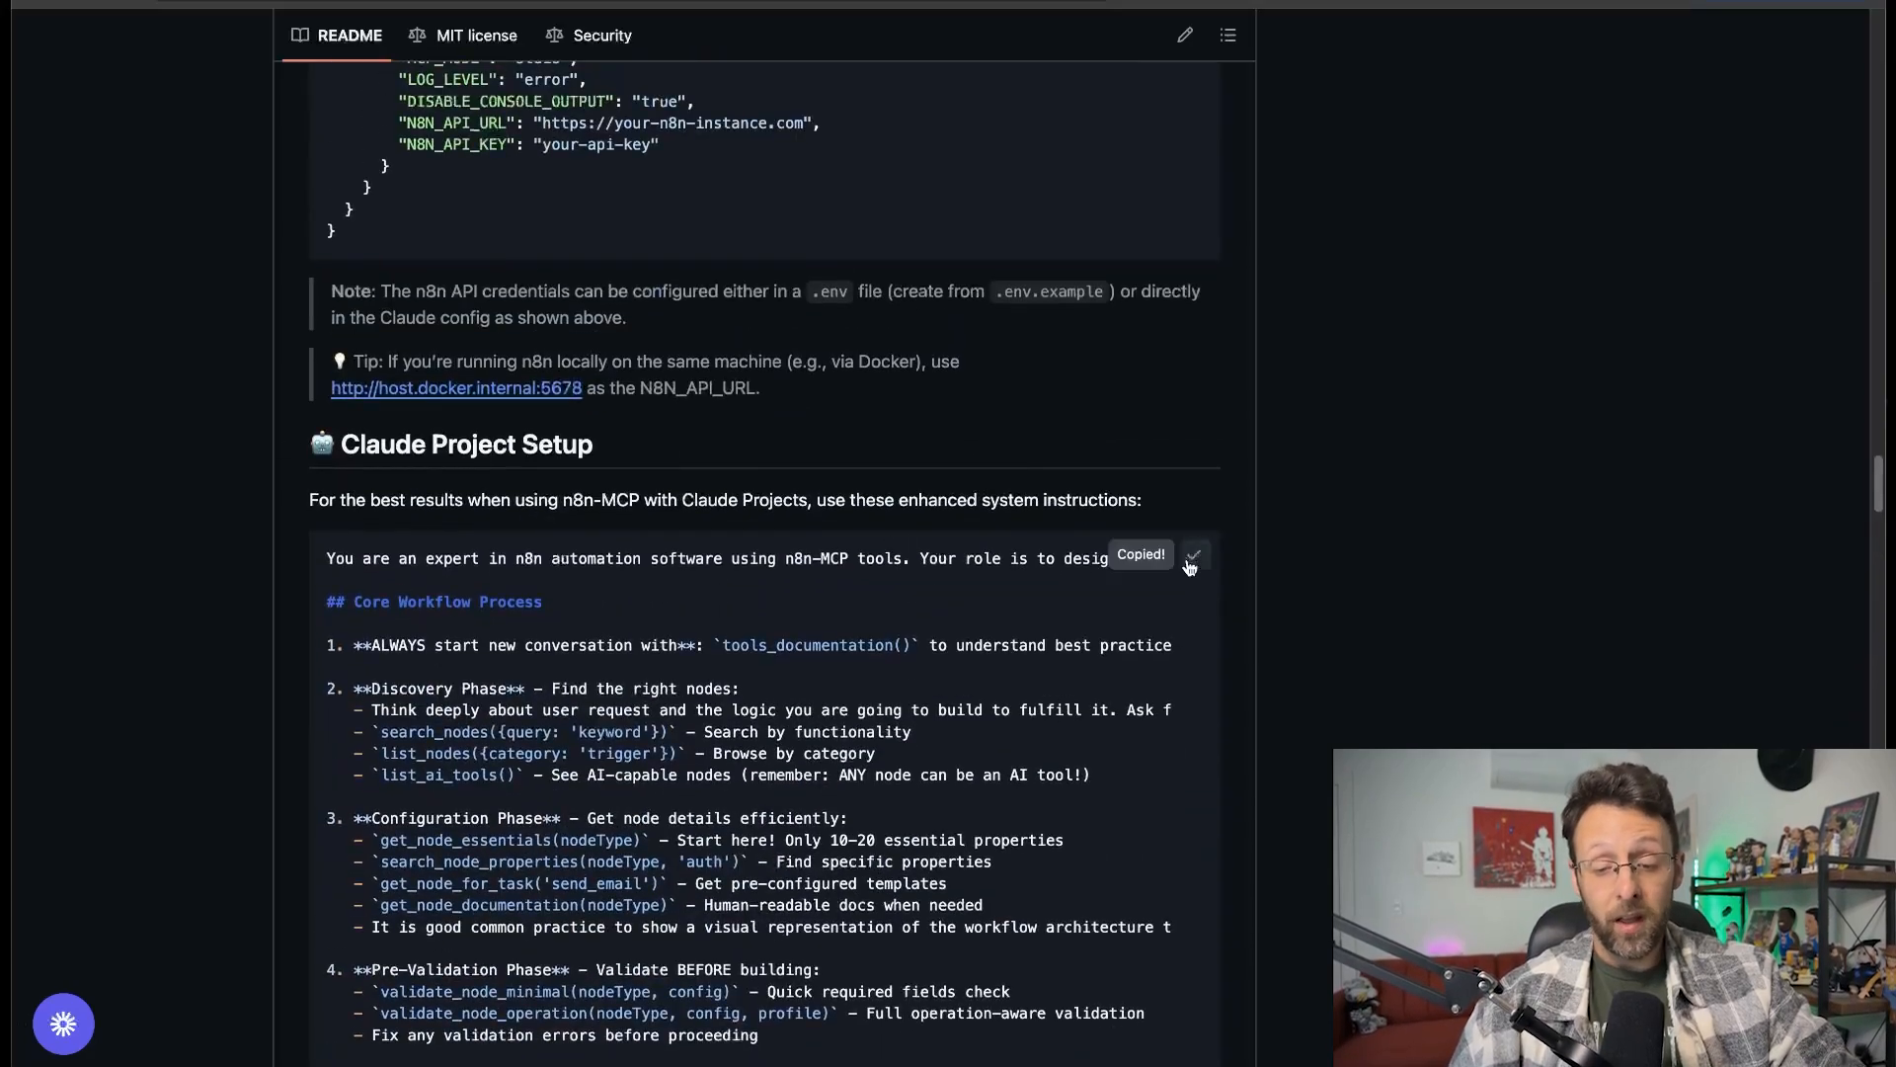
{"action": "key", "text": "super+Tab"}
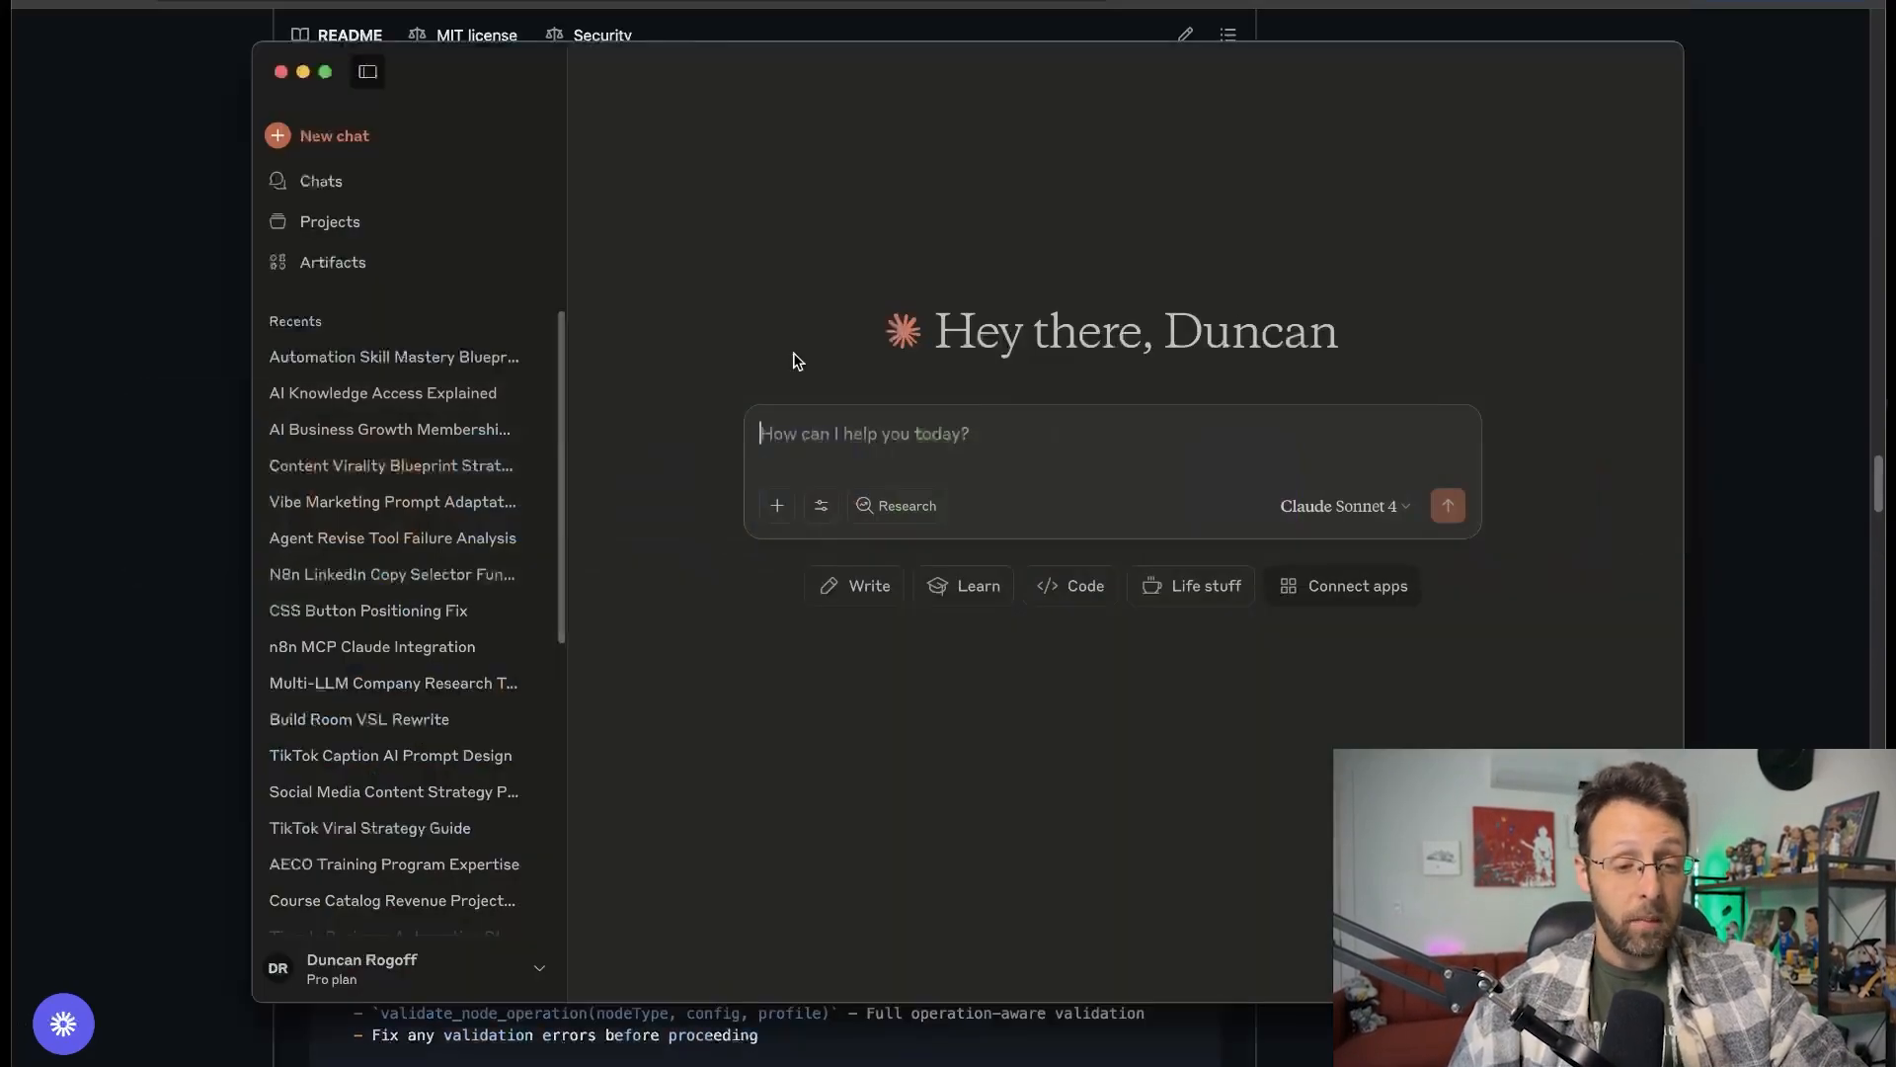
Create a new personal project named "N8N MCP" with no description.
{"action": "left_click", "coordinate": [339, 227]}
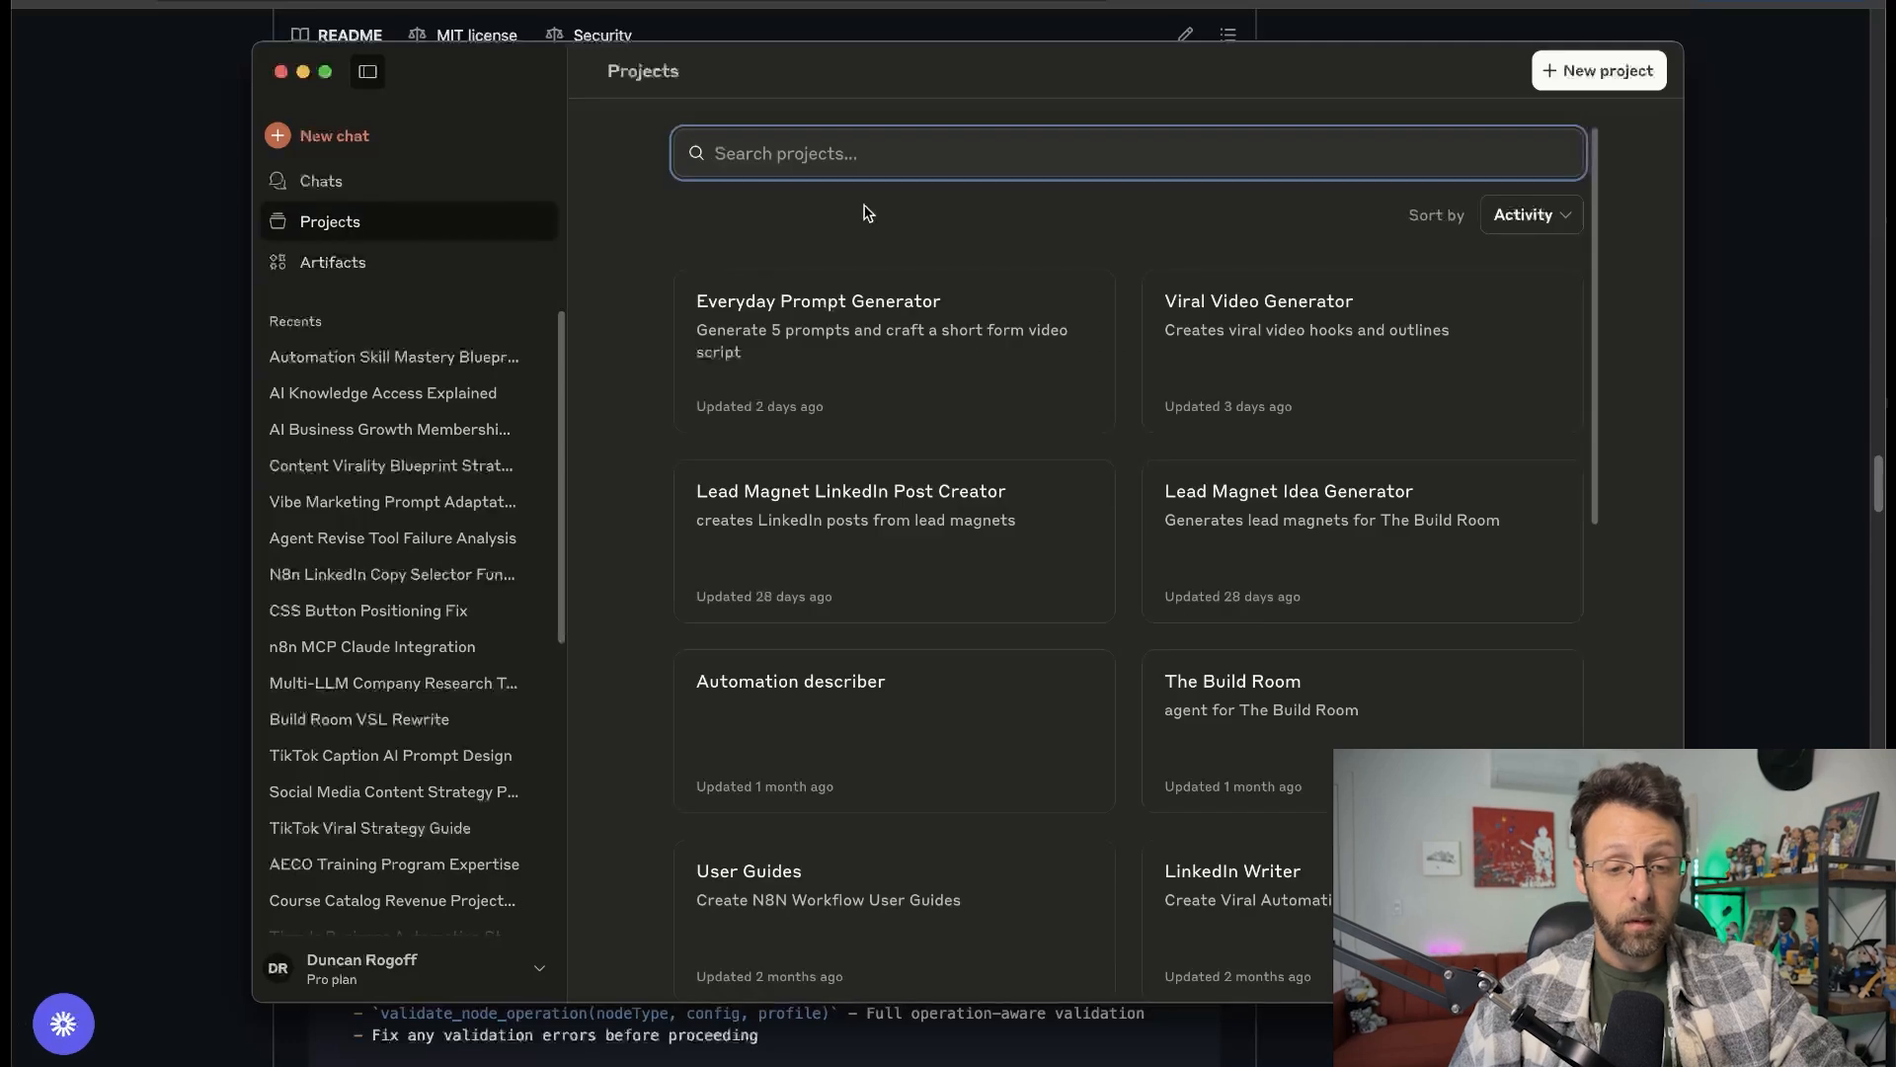
{"action": "left_click", "coordinate": [1598, 71]}
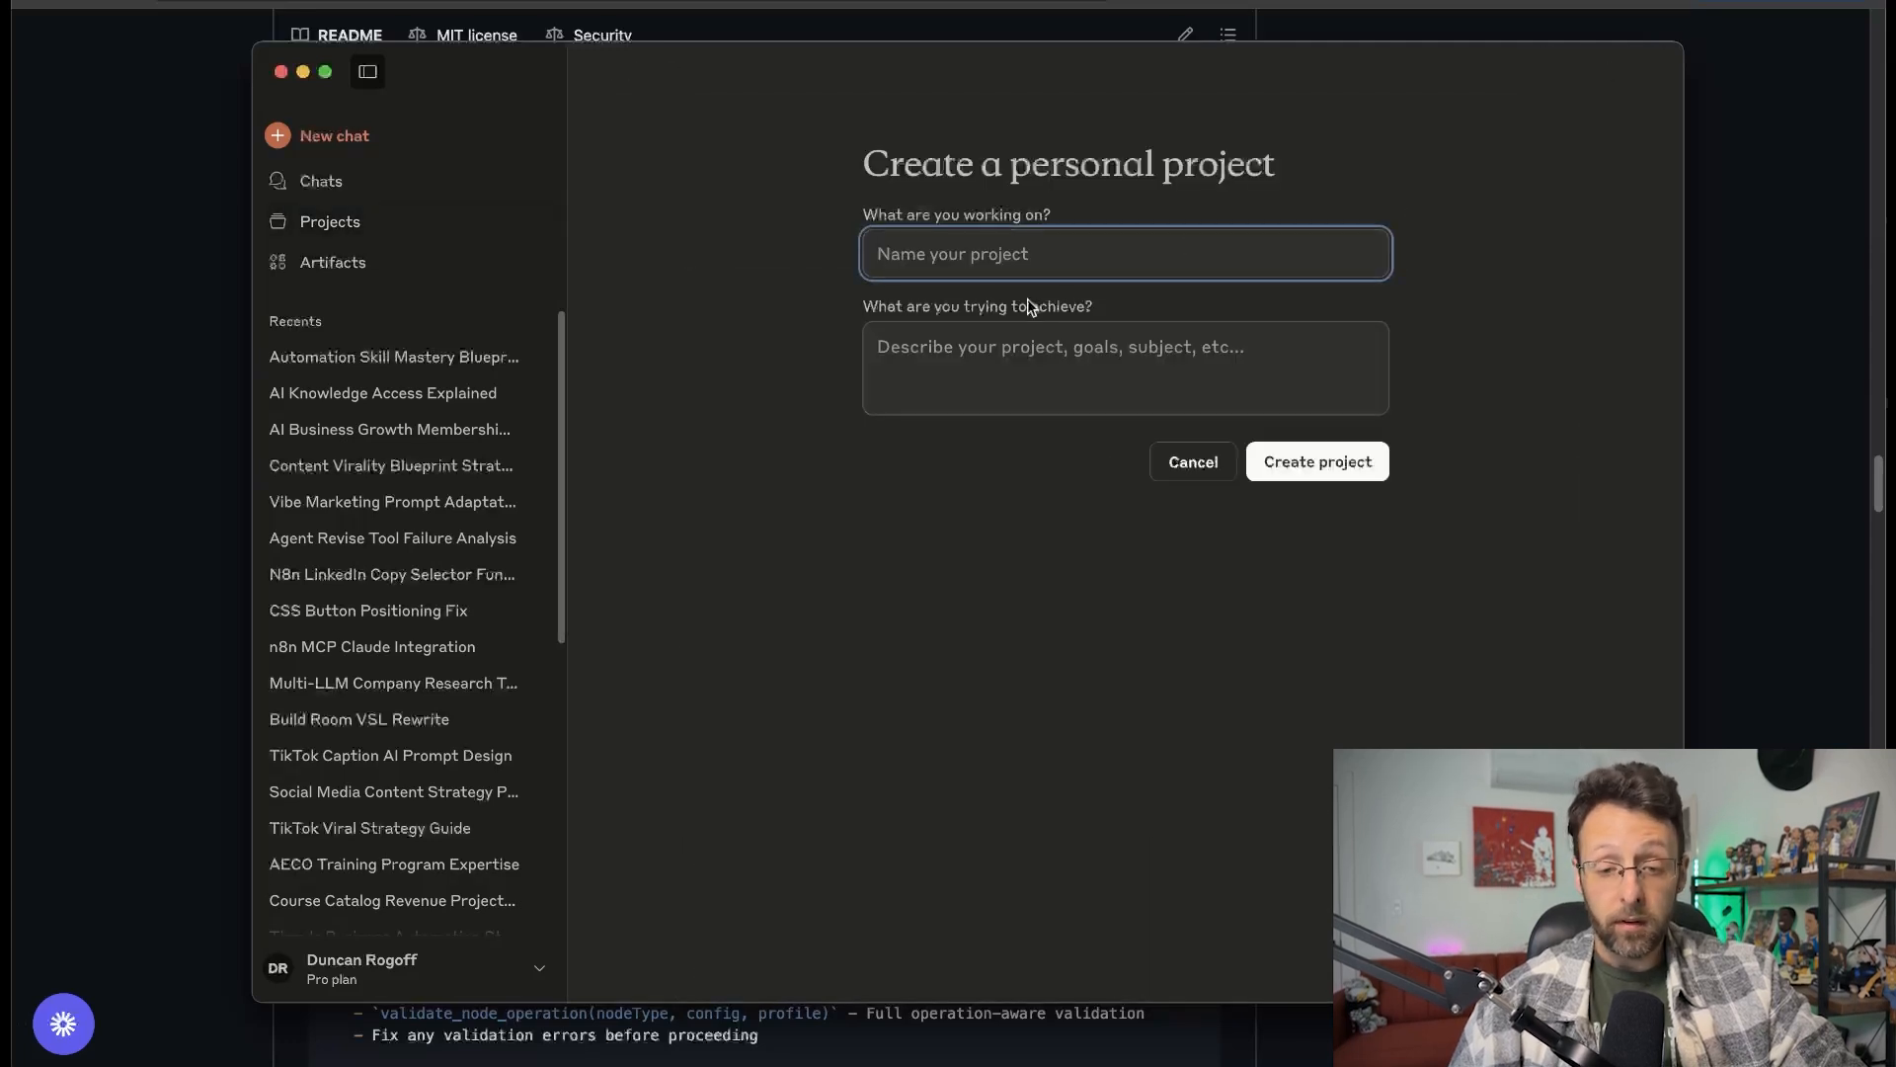
{"action": "type", "text": "N8N MCP"}
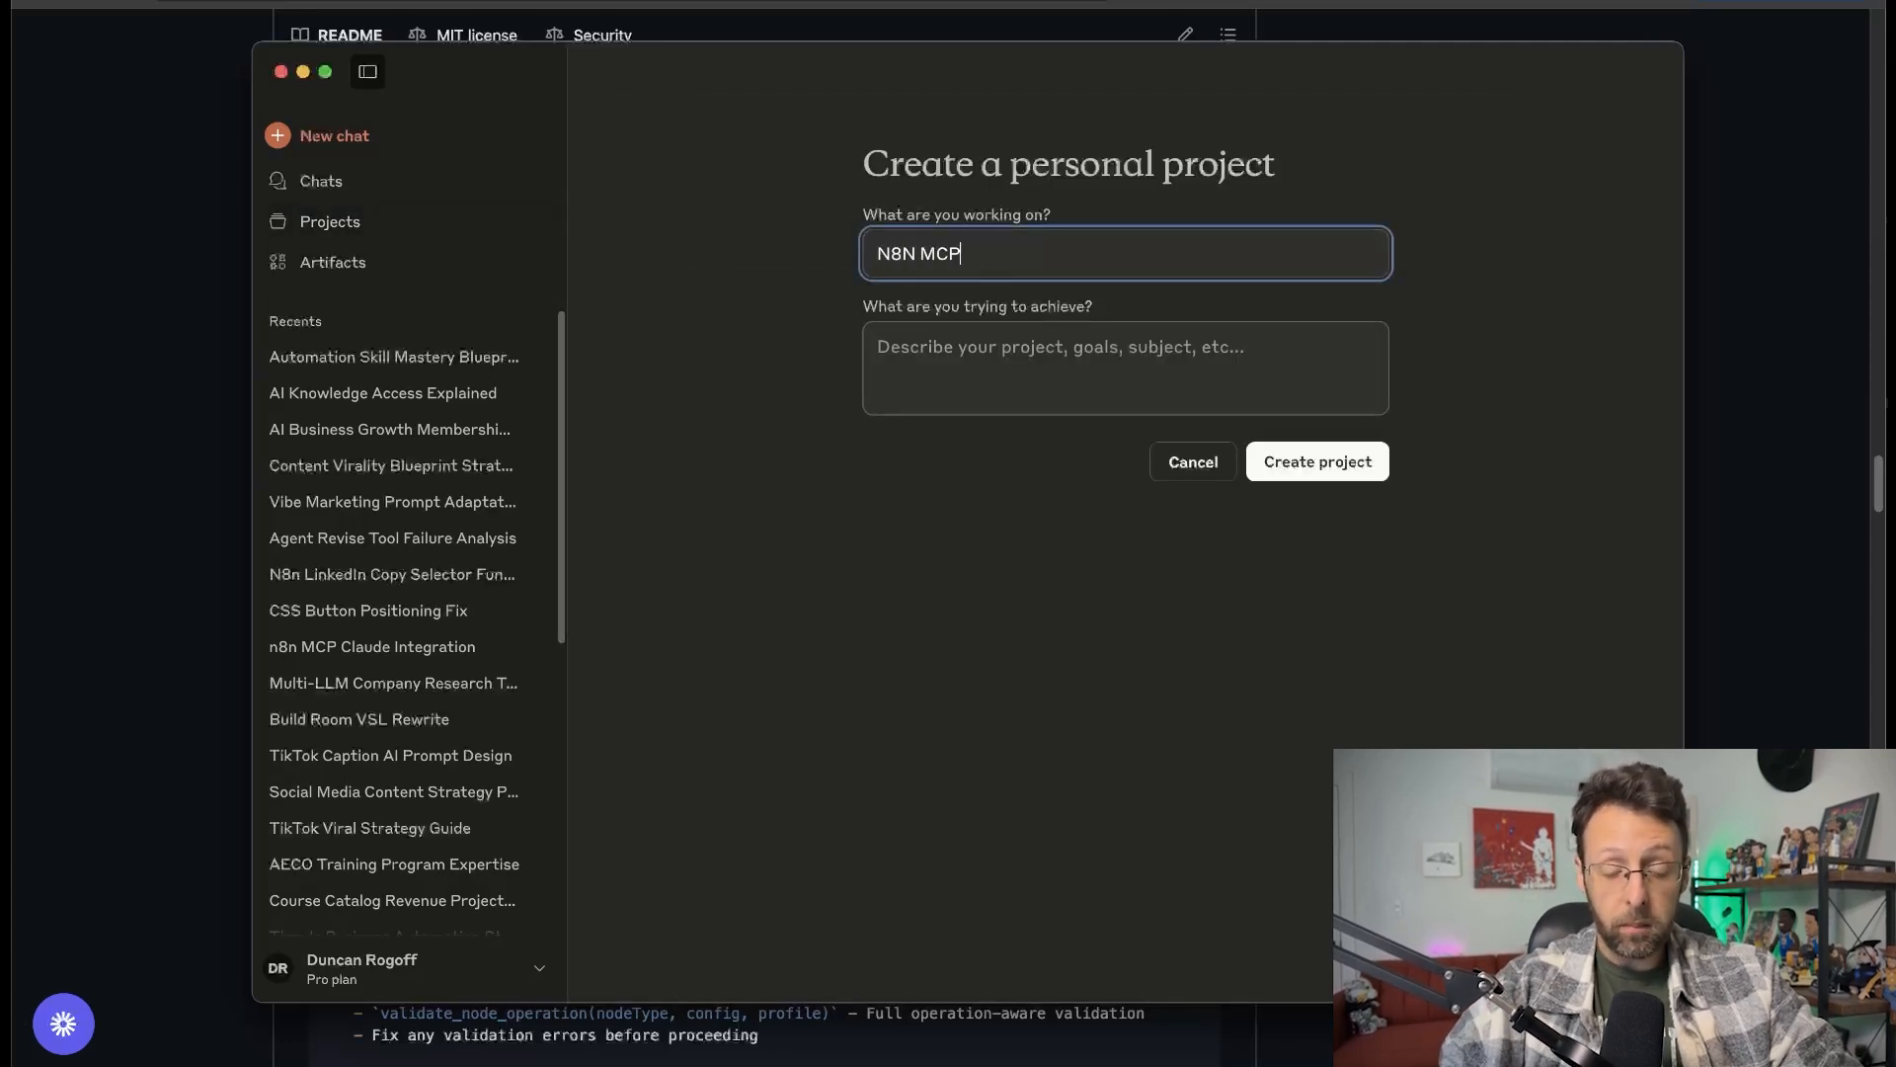
{"action": "left_click", "coordinate": [1312, 462]}
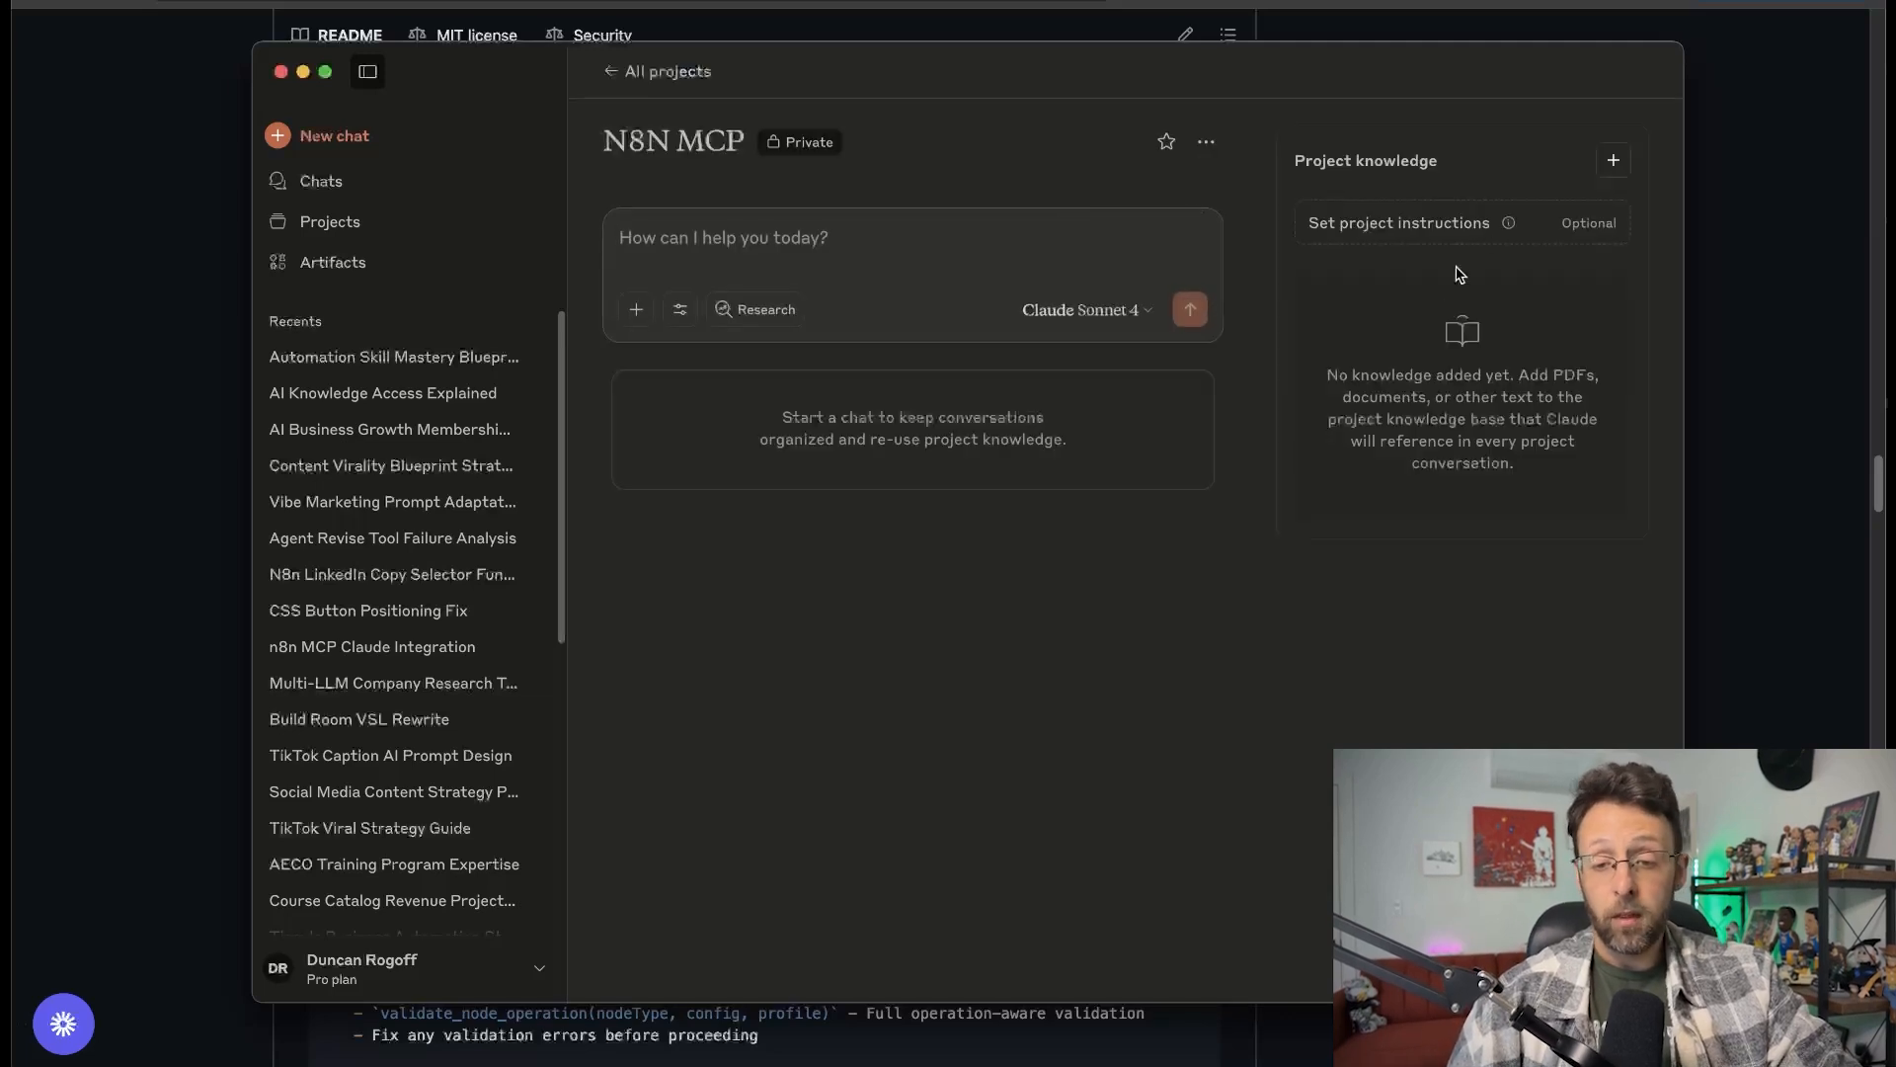
Paste the copied n8n-MCP system instructions as the N8N MCP project's instructions and save them.
{"action": "left_click", "coordinate": [1591, 227]}
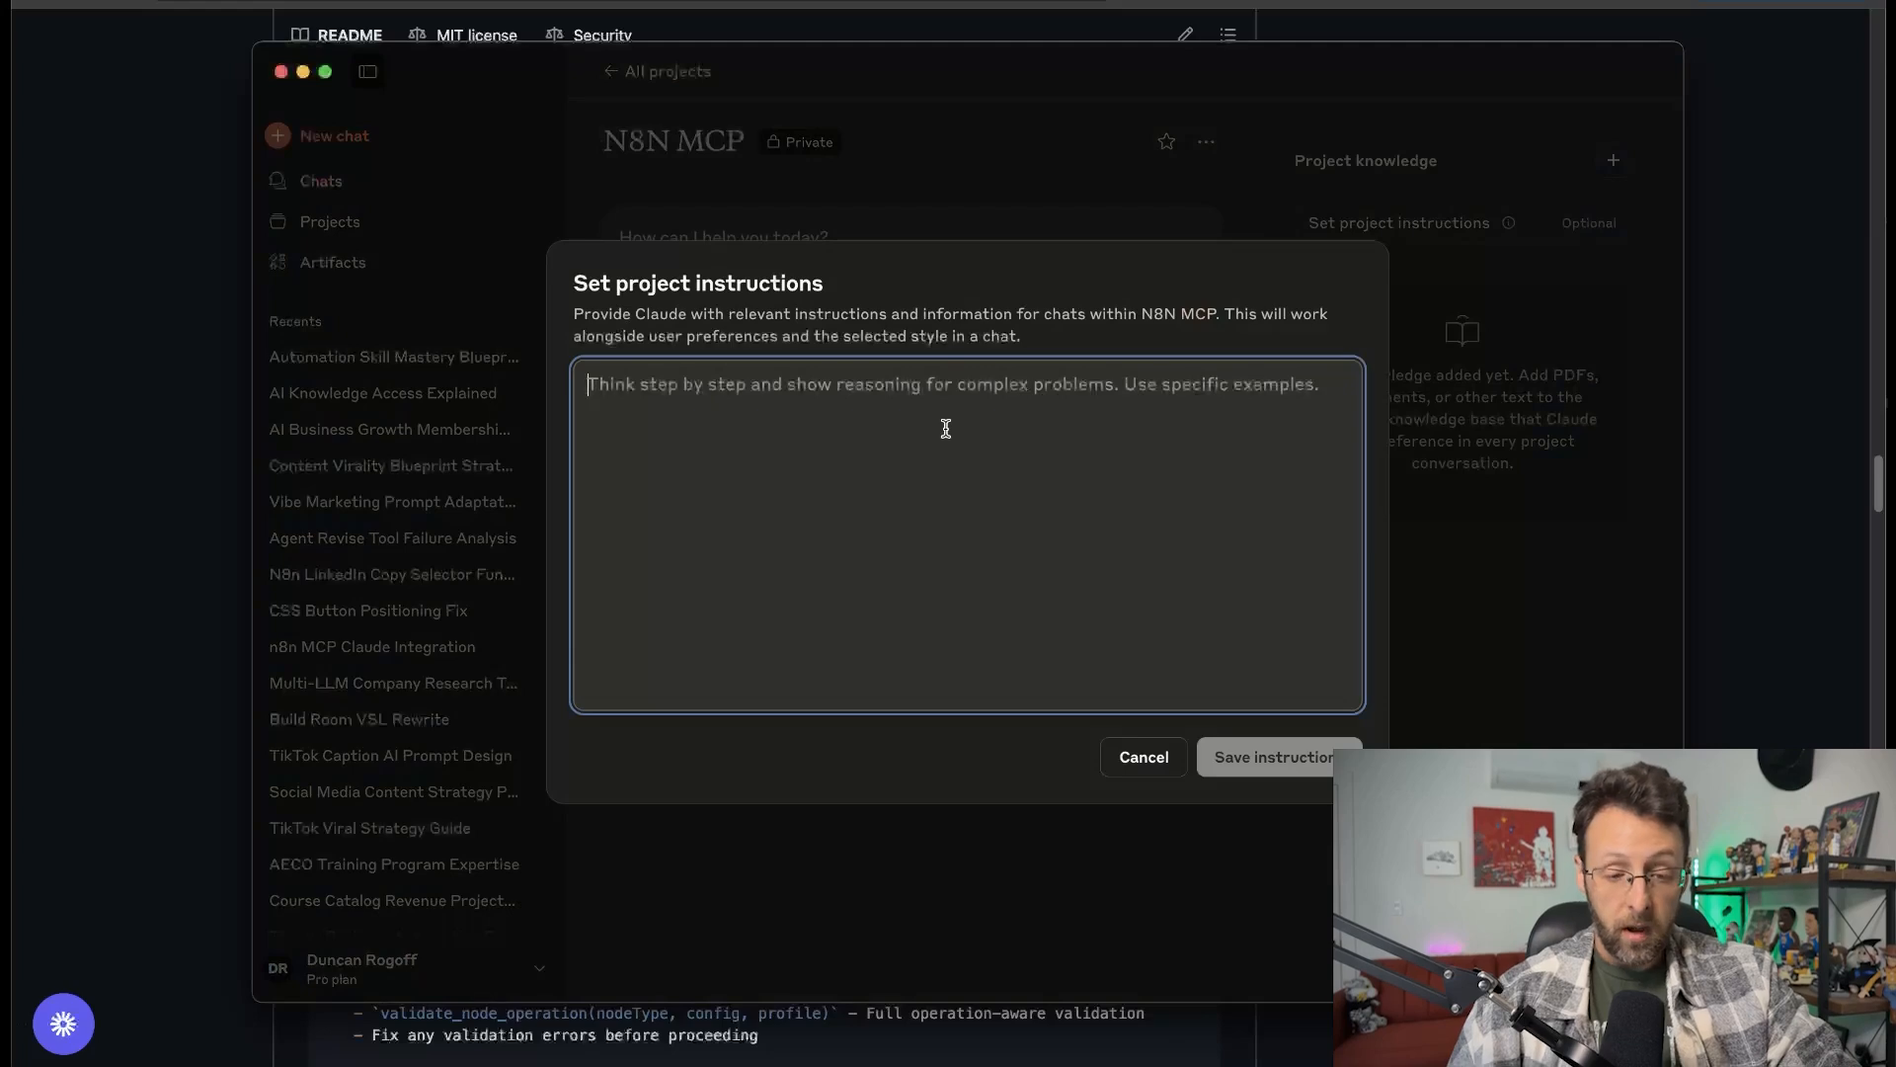
{"action": "key", "text": "super+v"}
{"action": "scroll", "coordinate": [1067, 593], "scroll_direction": "down", "scroll_amount": 10}
{"action": "left_click", "coordinate": [1282, 758]}
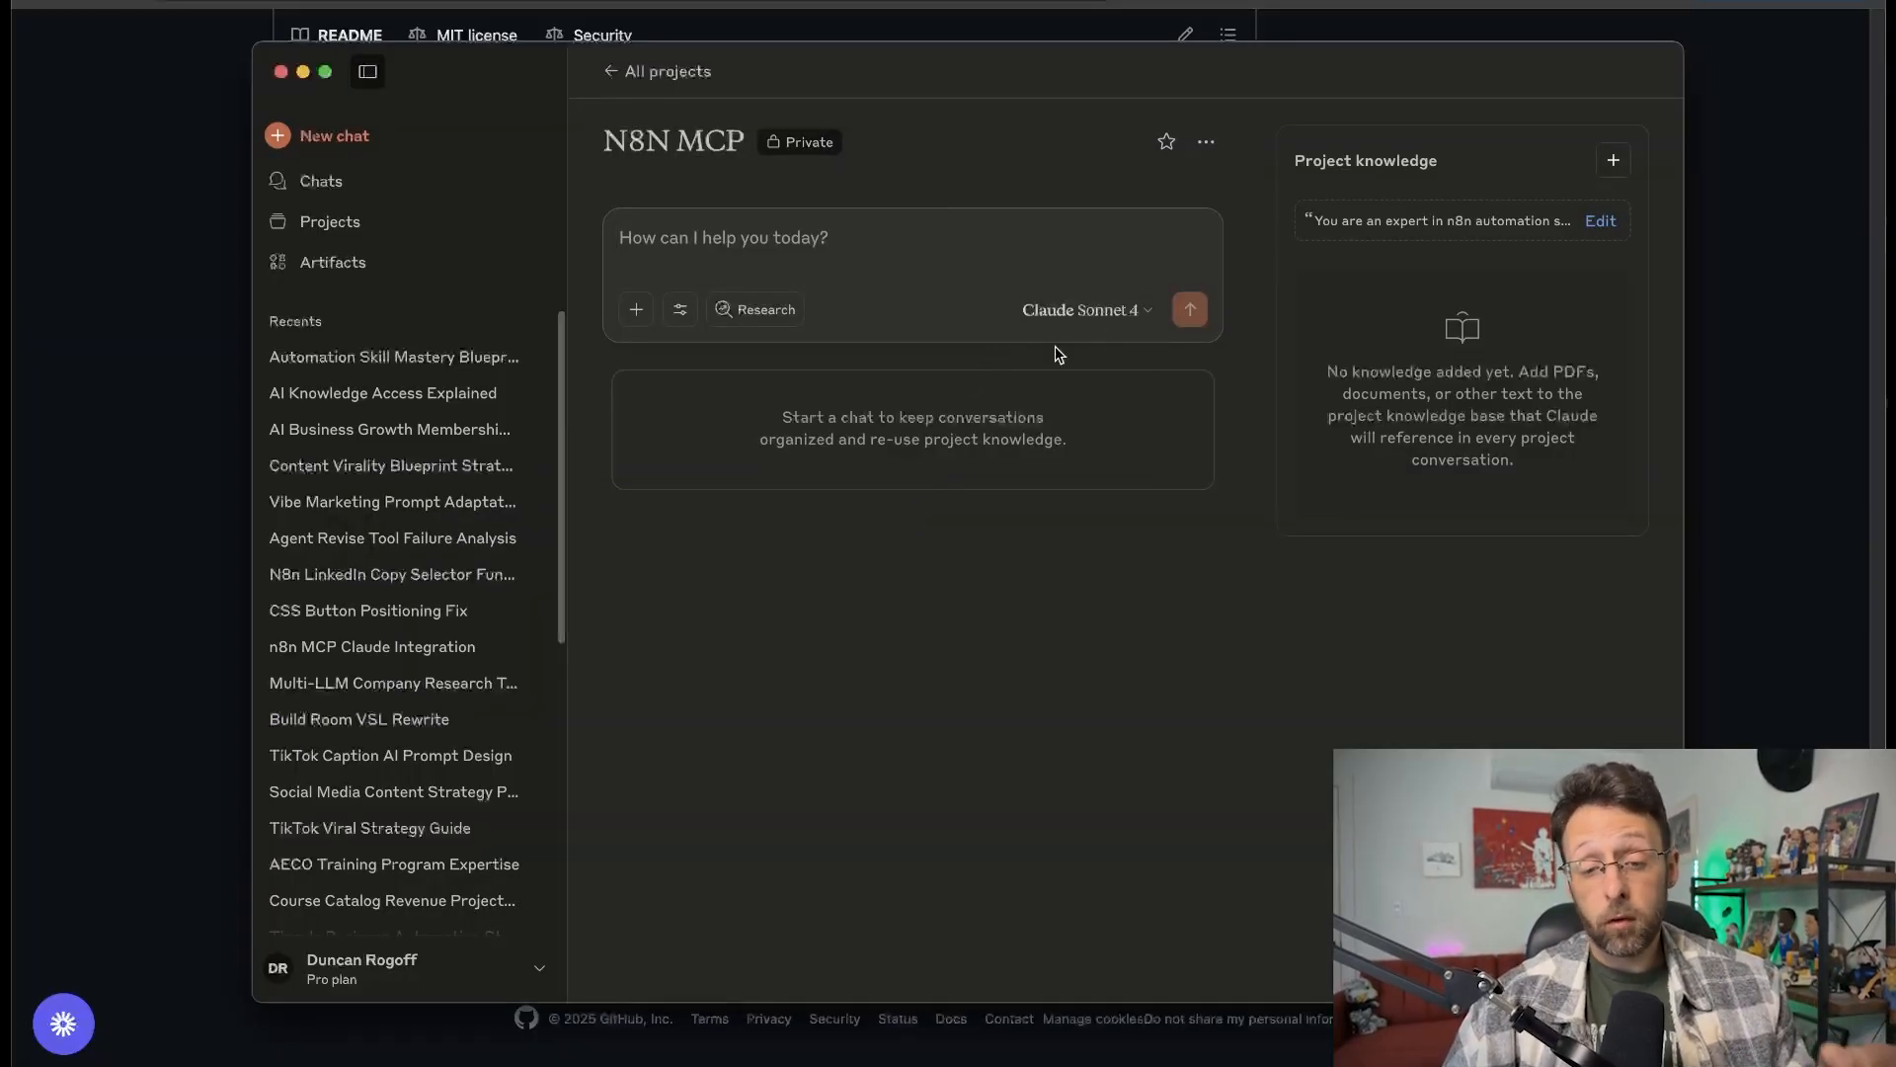
Keep Claude Sonnet 4 and begin the prompt "an automation to scrape the reddit subreddit r/n8n for posts in the last 7 days then use chatgpt to identify".
{"action": "left_click", "coordinate": [1076, 312]}
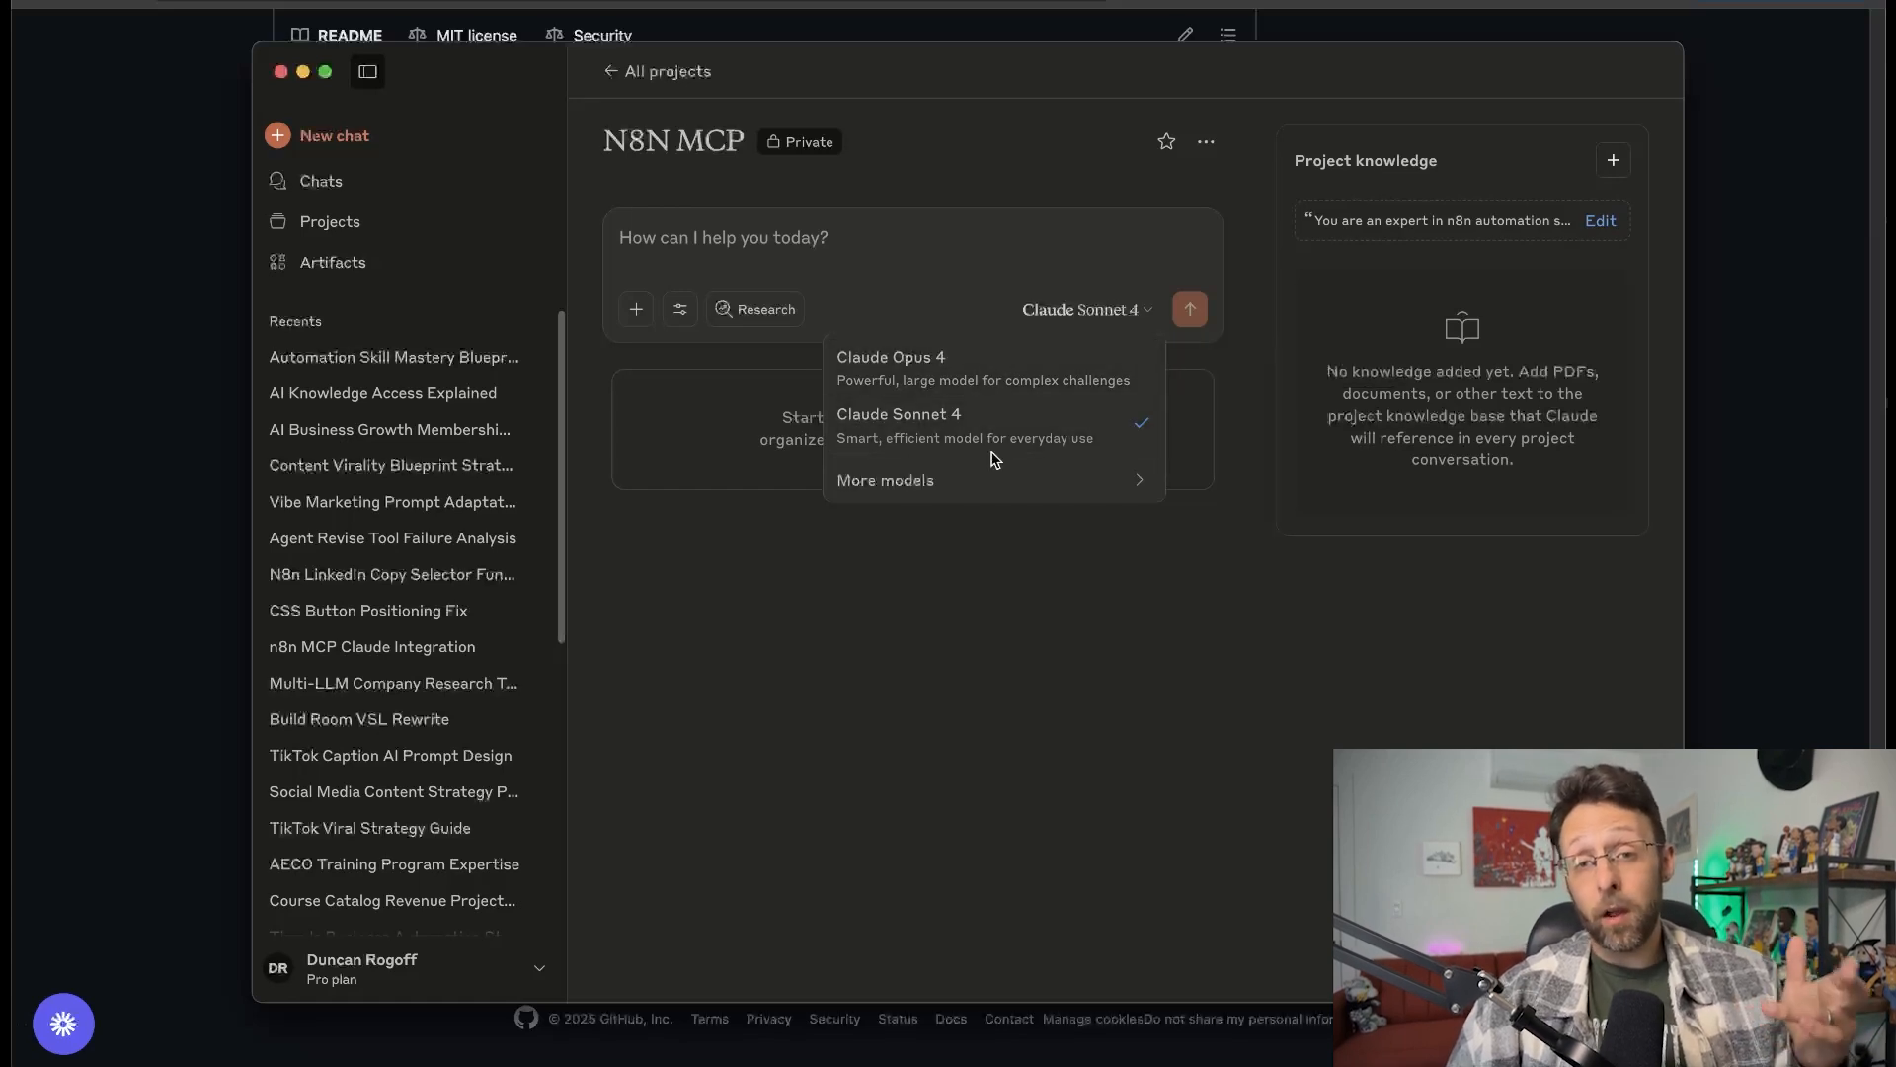
{"action": "left_click", "coordinate": [995, 414]}
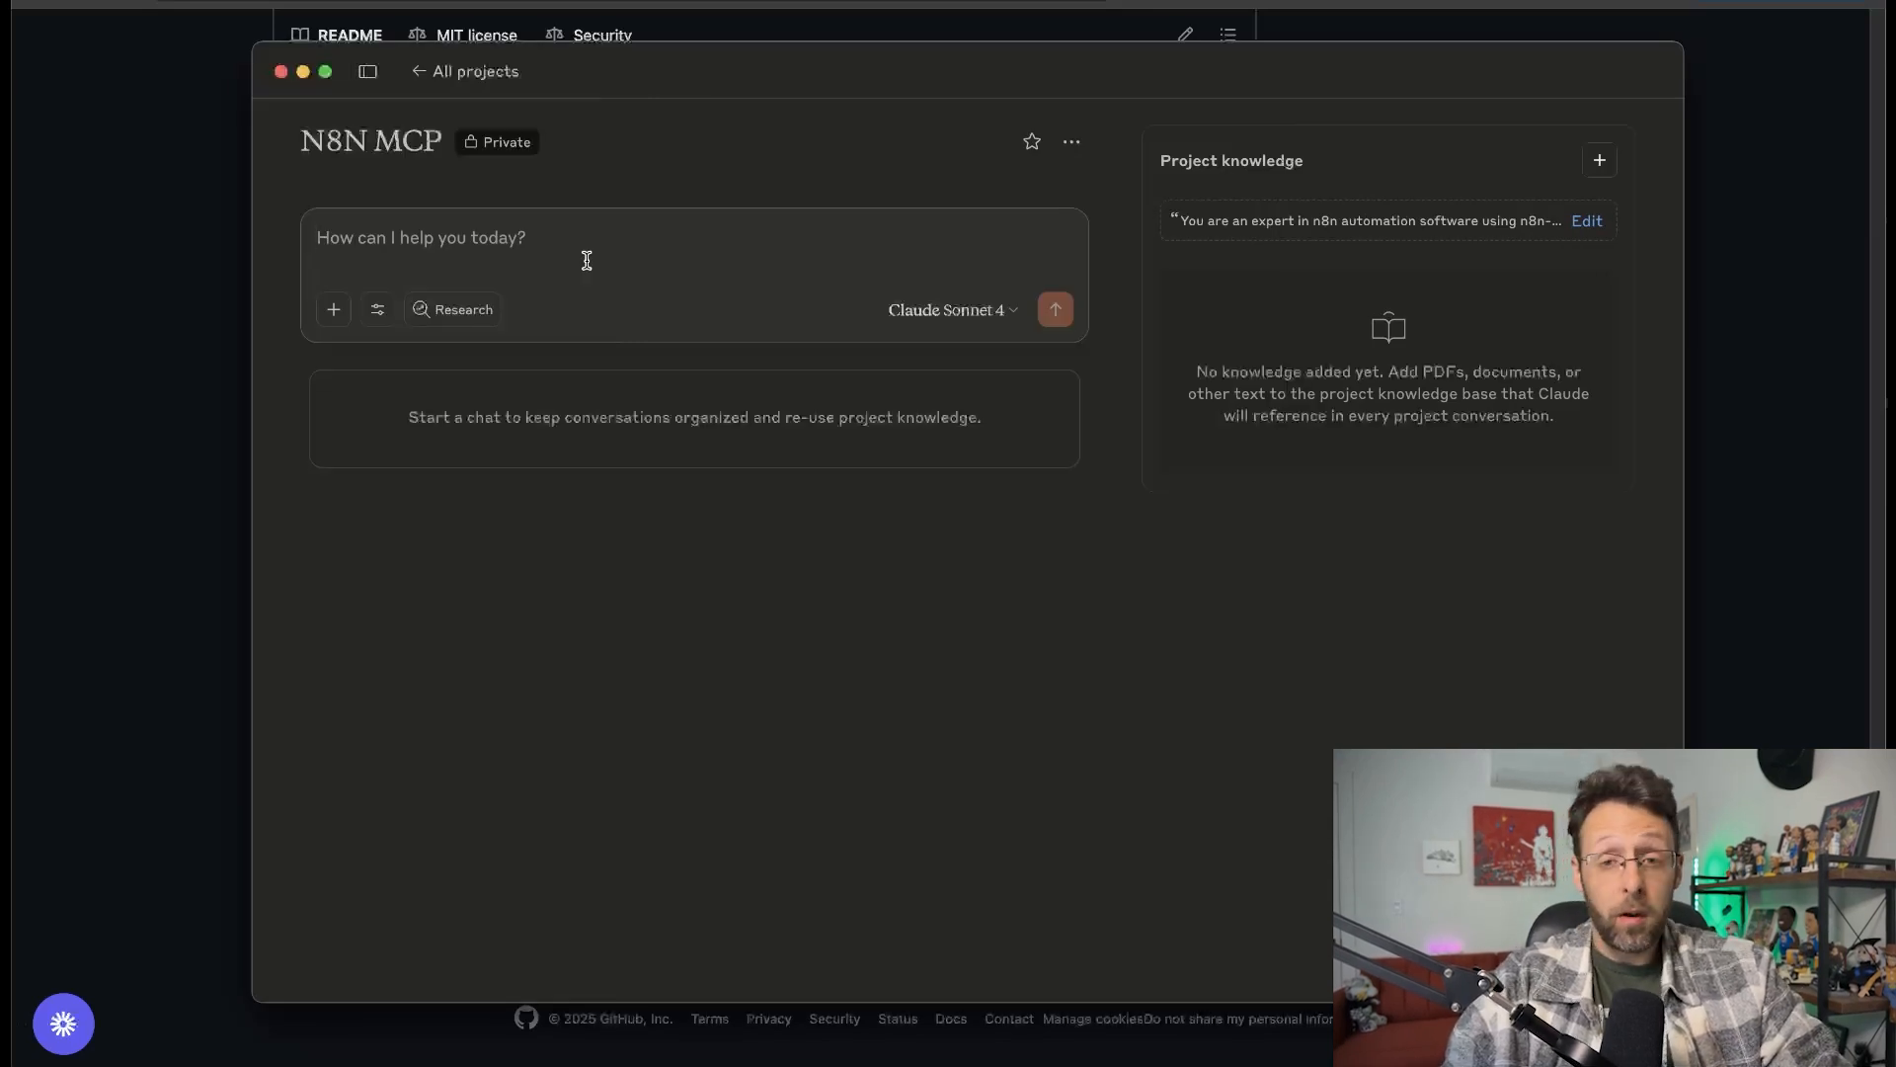
{"action": "type", "text": "an automation "}
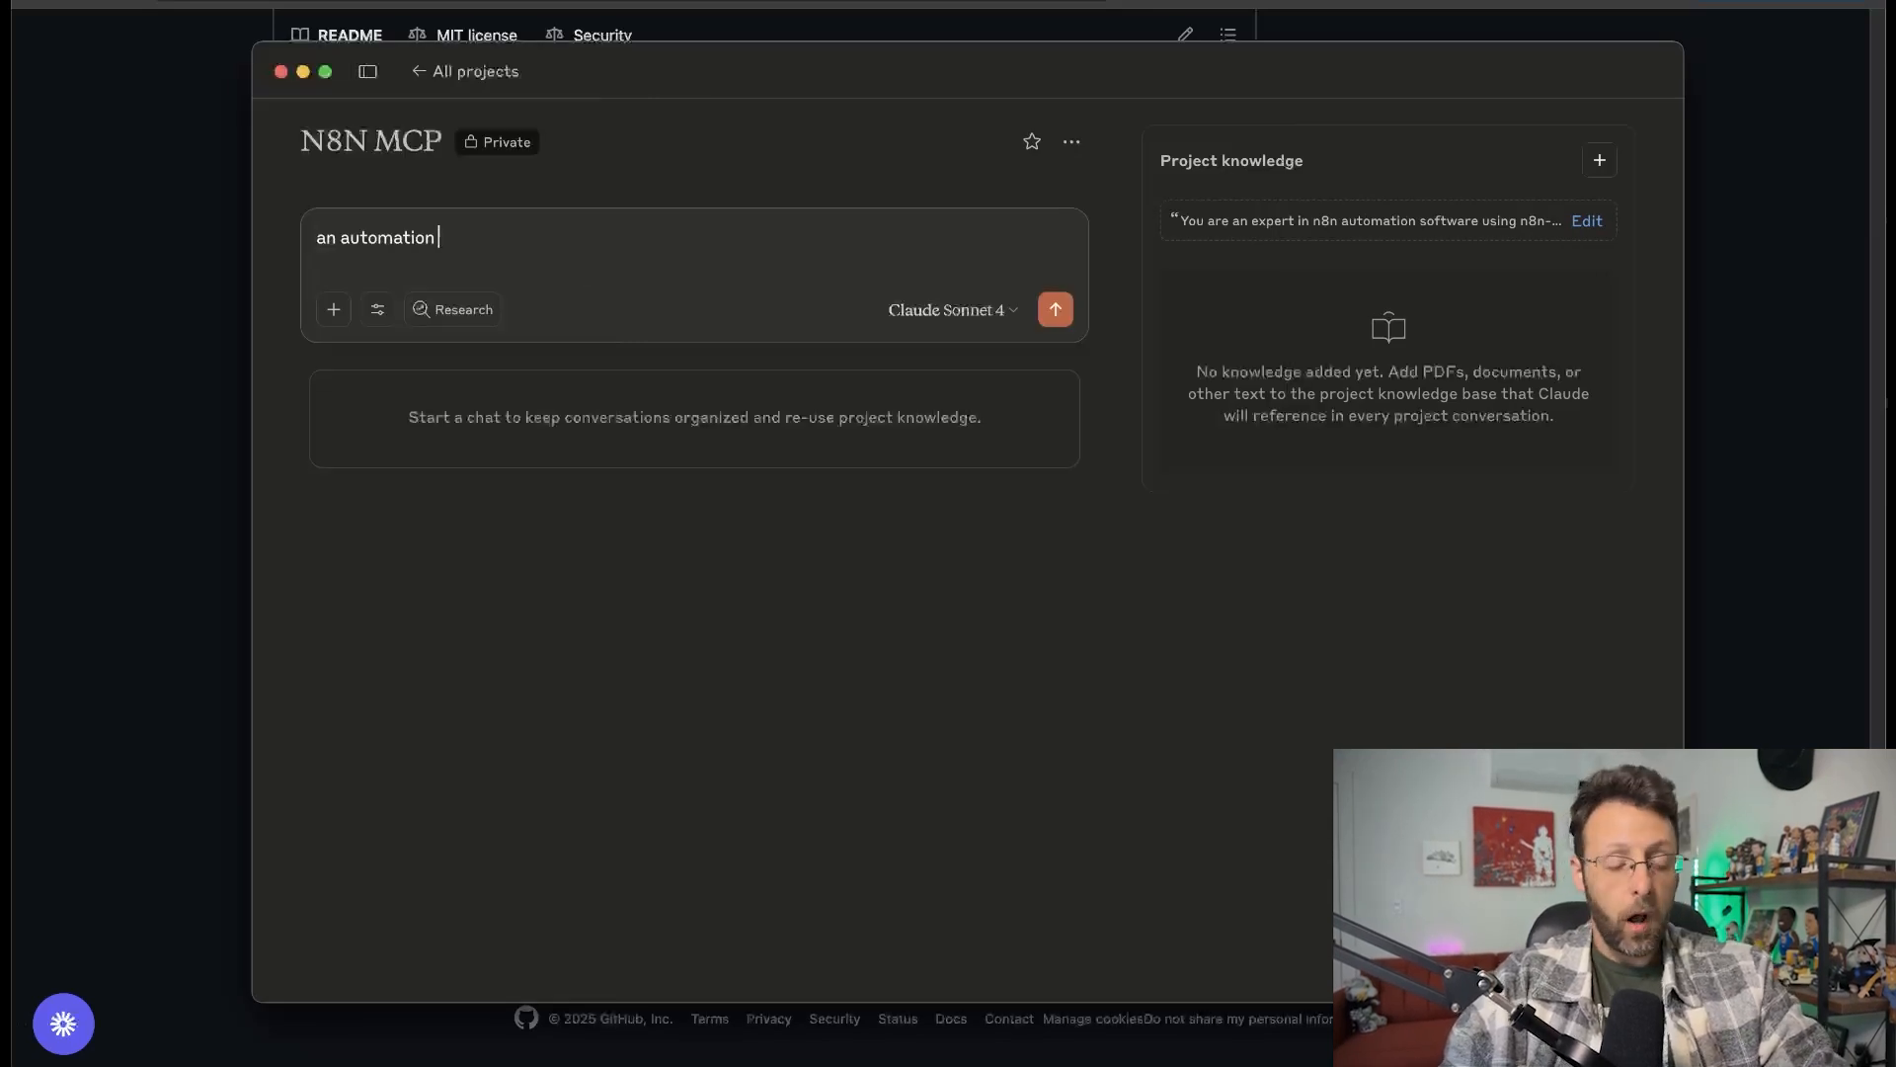
{"action": "type", "text": "to scrape t"}
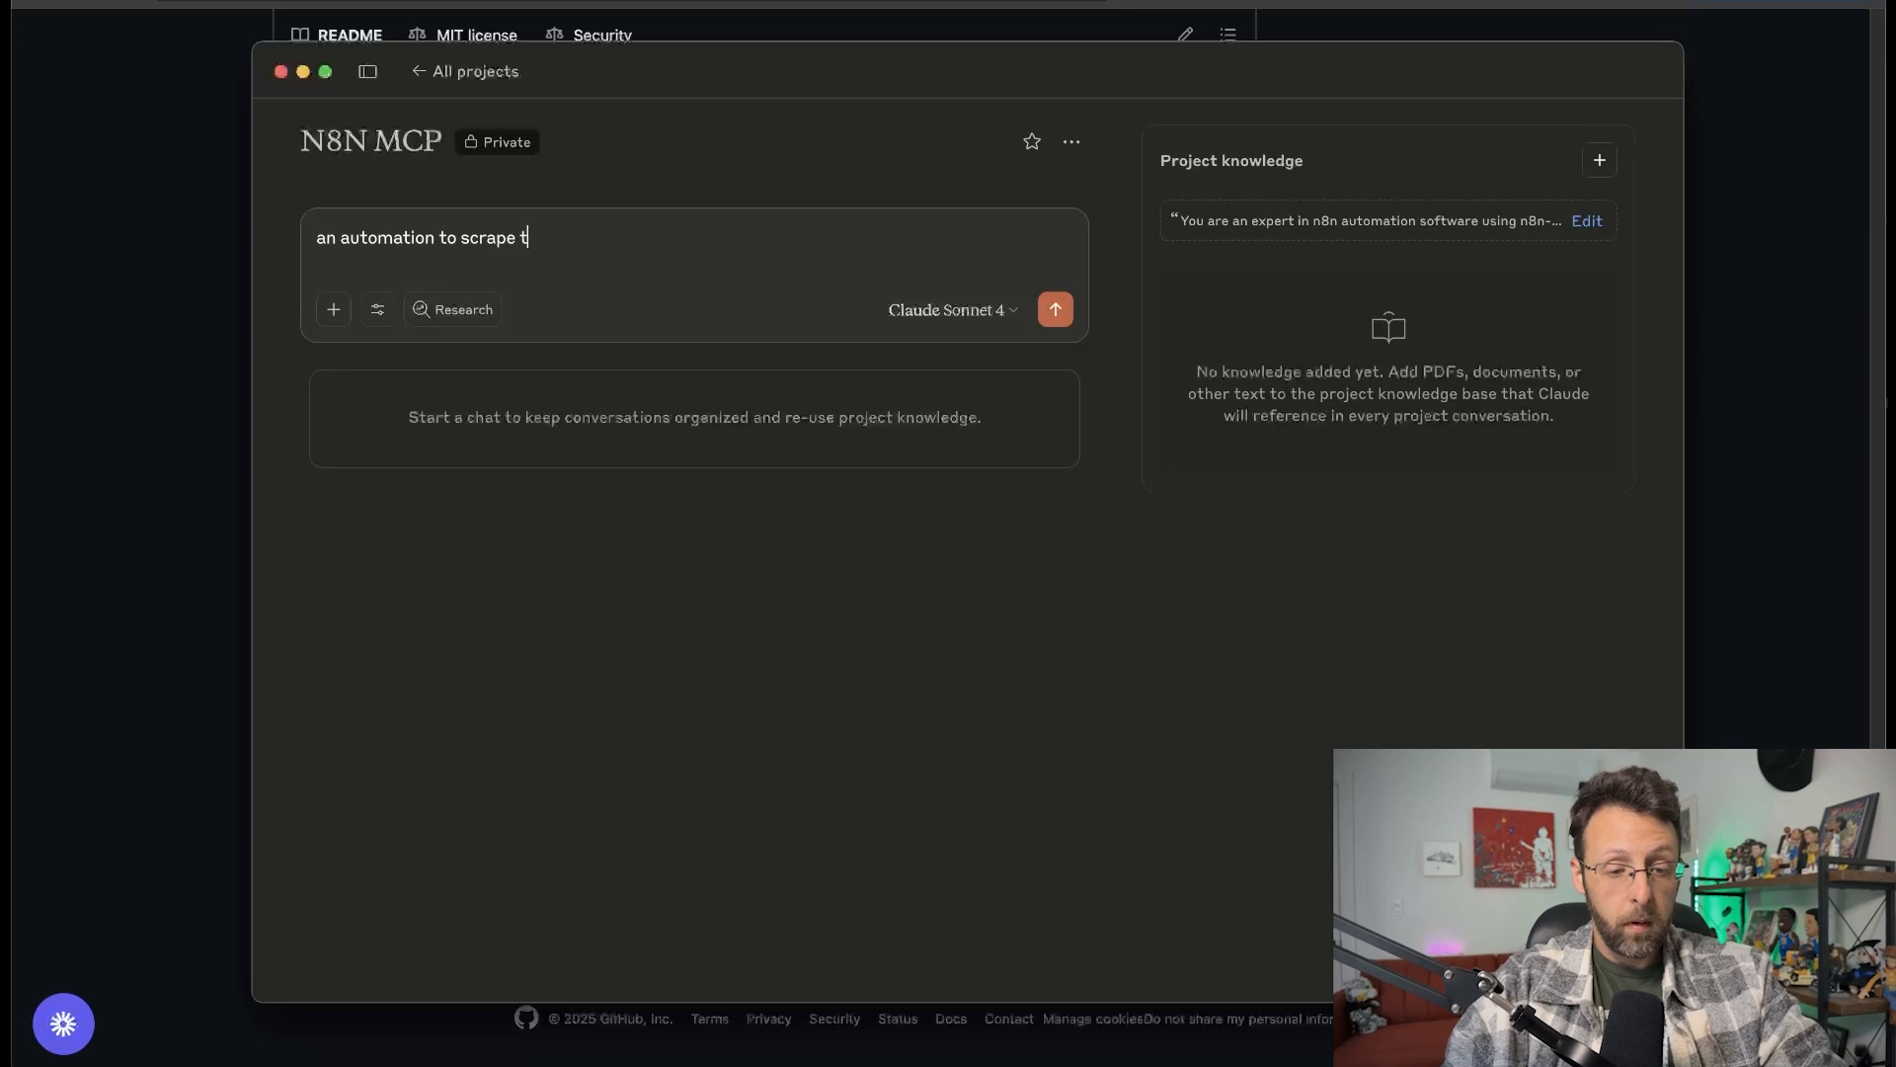
{"action": "type", "text": "he reddit subreddit r/n8n"}
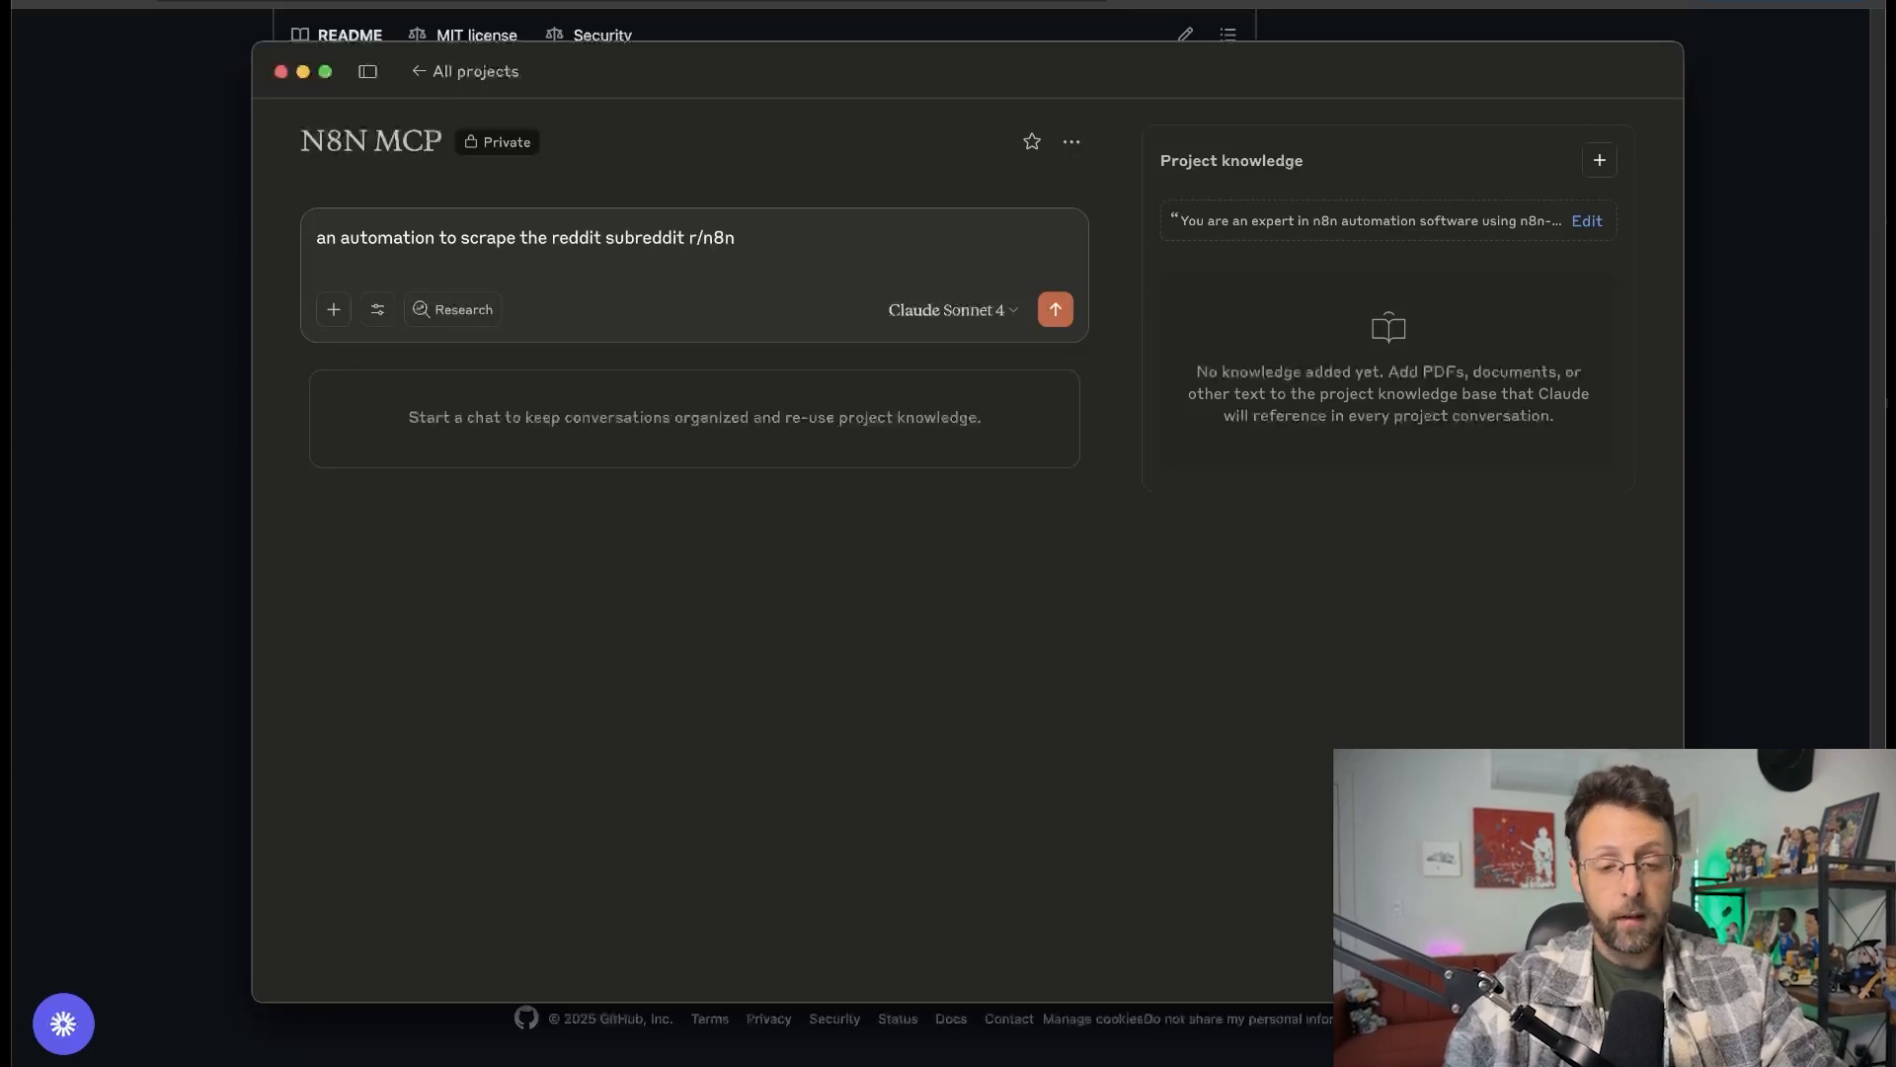
{"action": "type", "text": " for posts in the last 7 "}
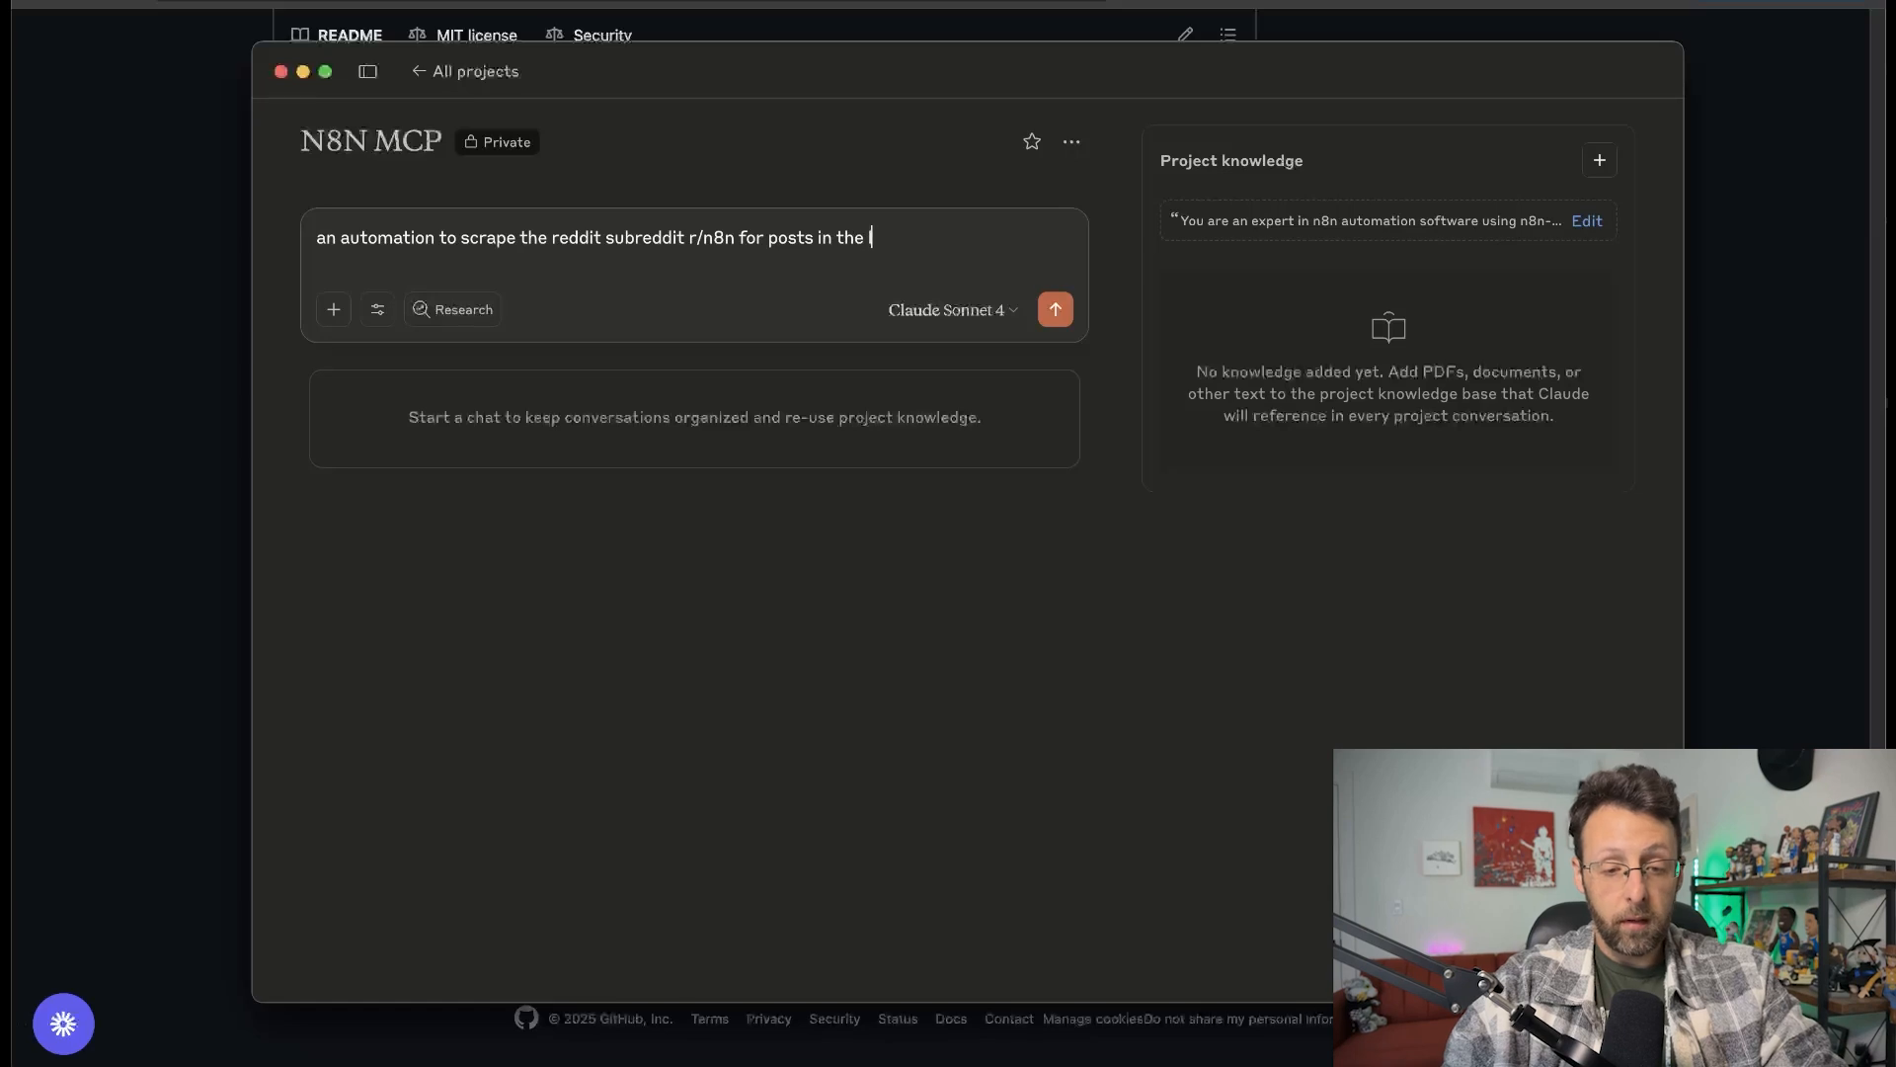
{"action": "type", "text": "days then use "}
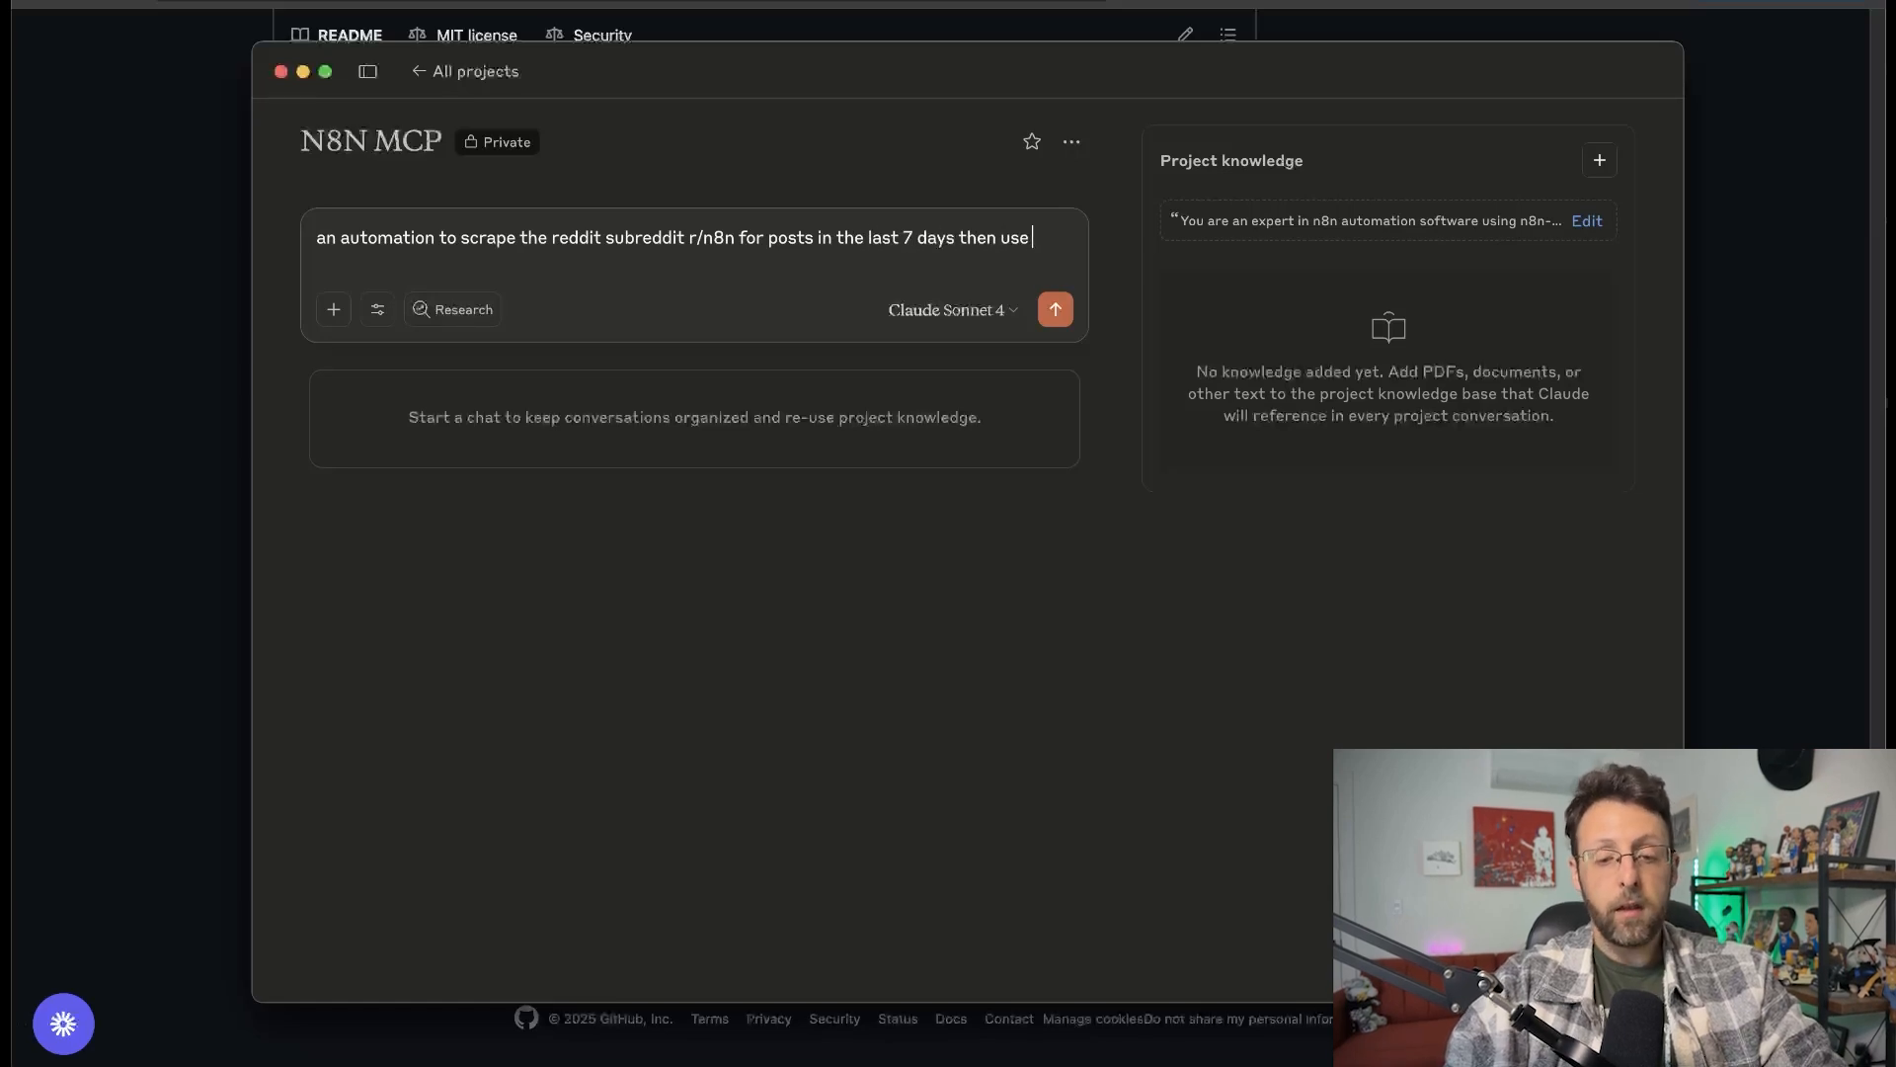
{"action": "type", "text": "chatgpt to identif"}
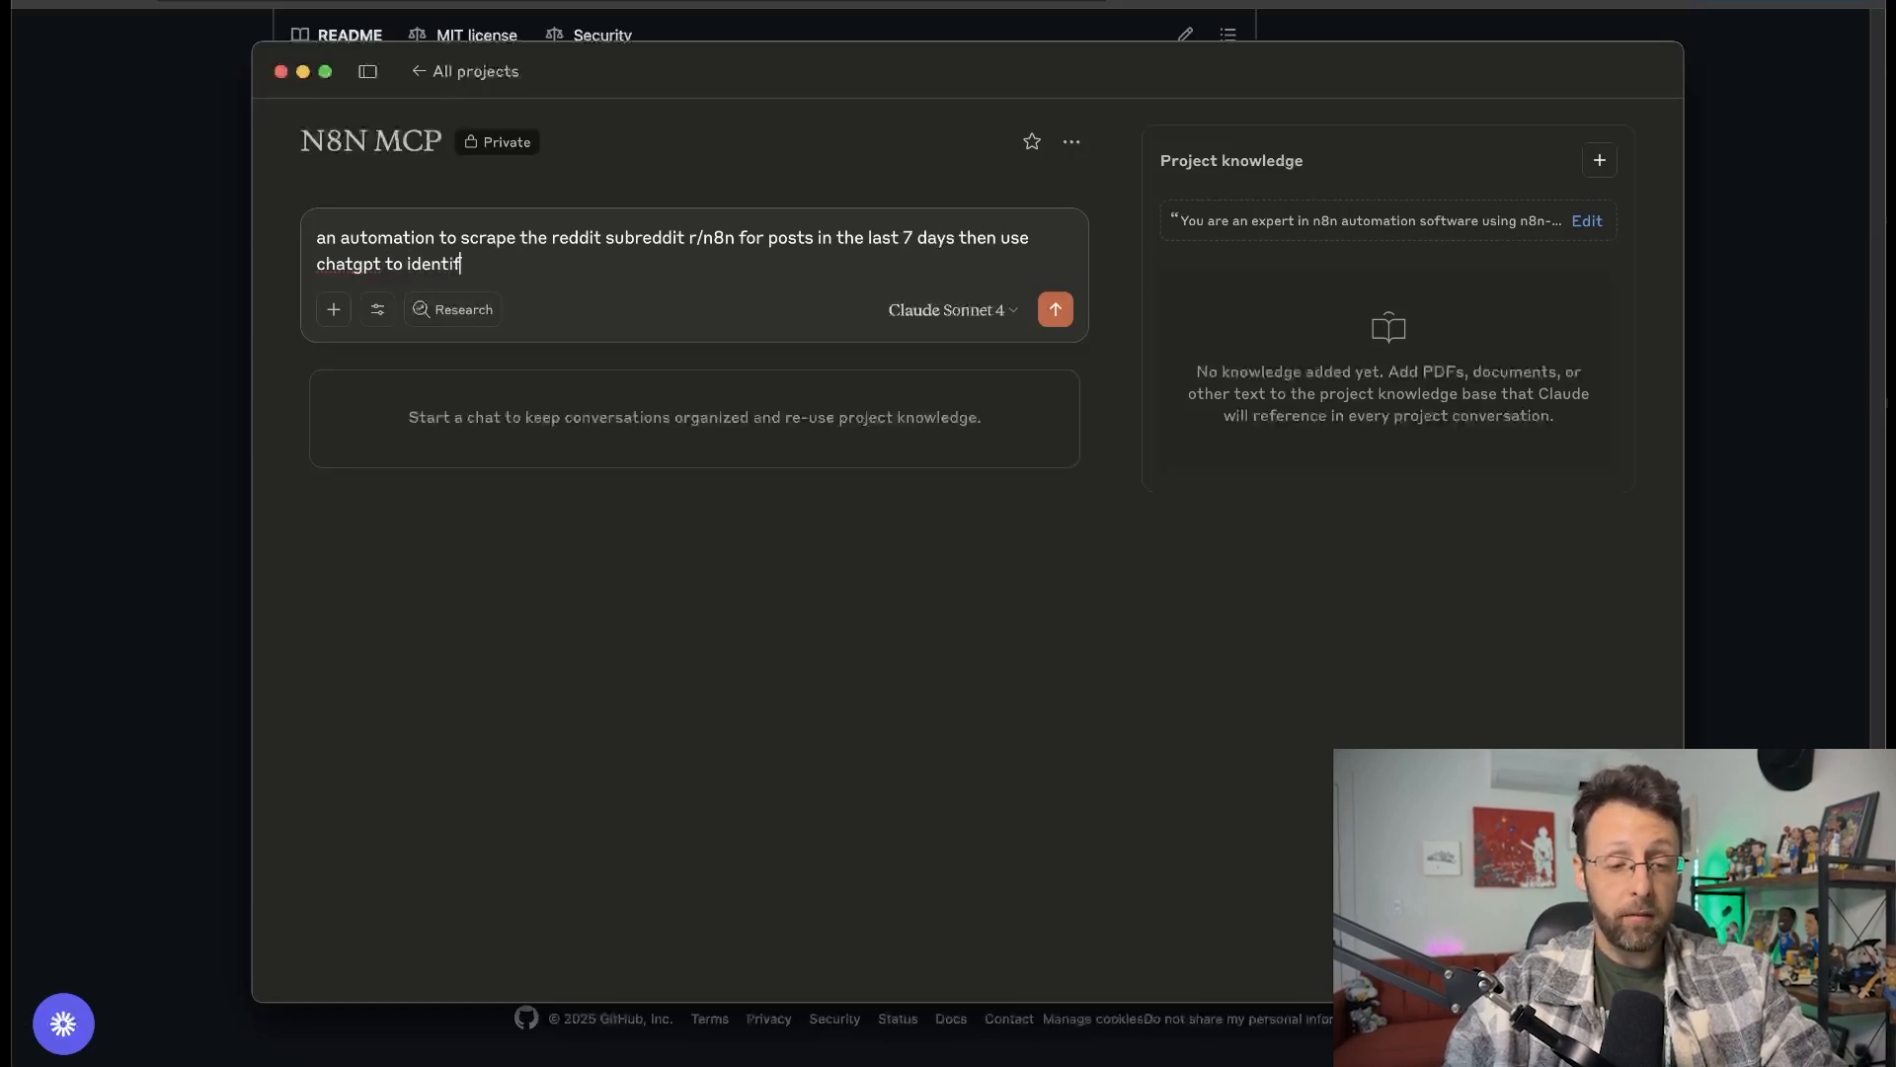
Change "posts" to "top posts", append "any interesting and unique automation builds then create suggestions for how we can enhance the builds", and send the prompt.
{"action": "type", "text": "top posts"}
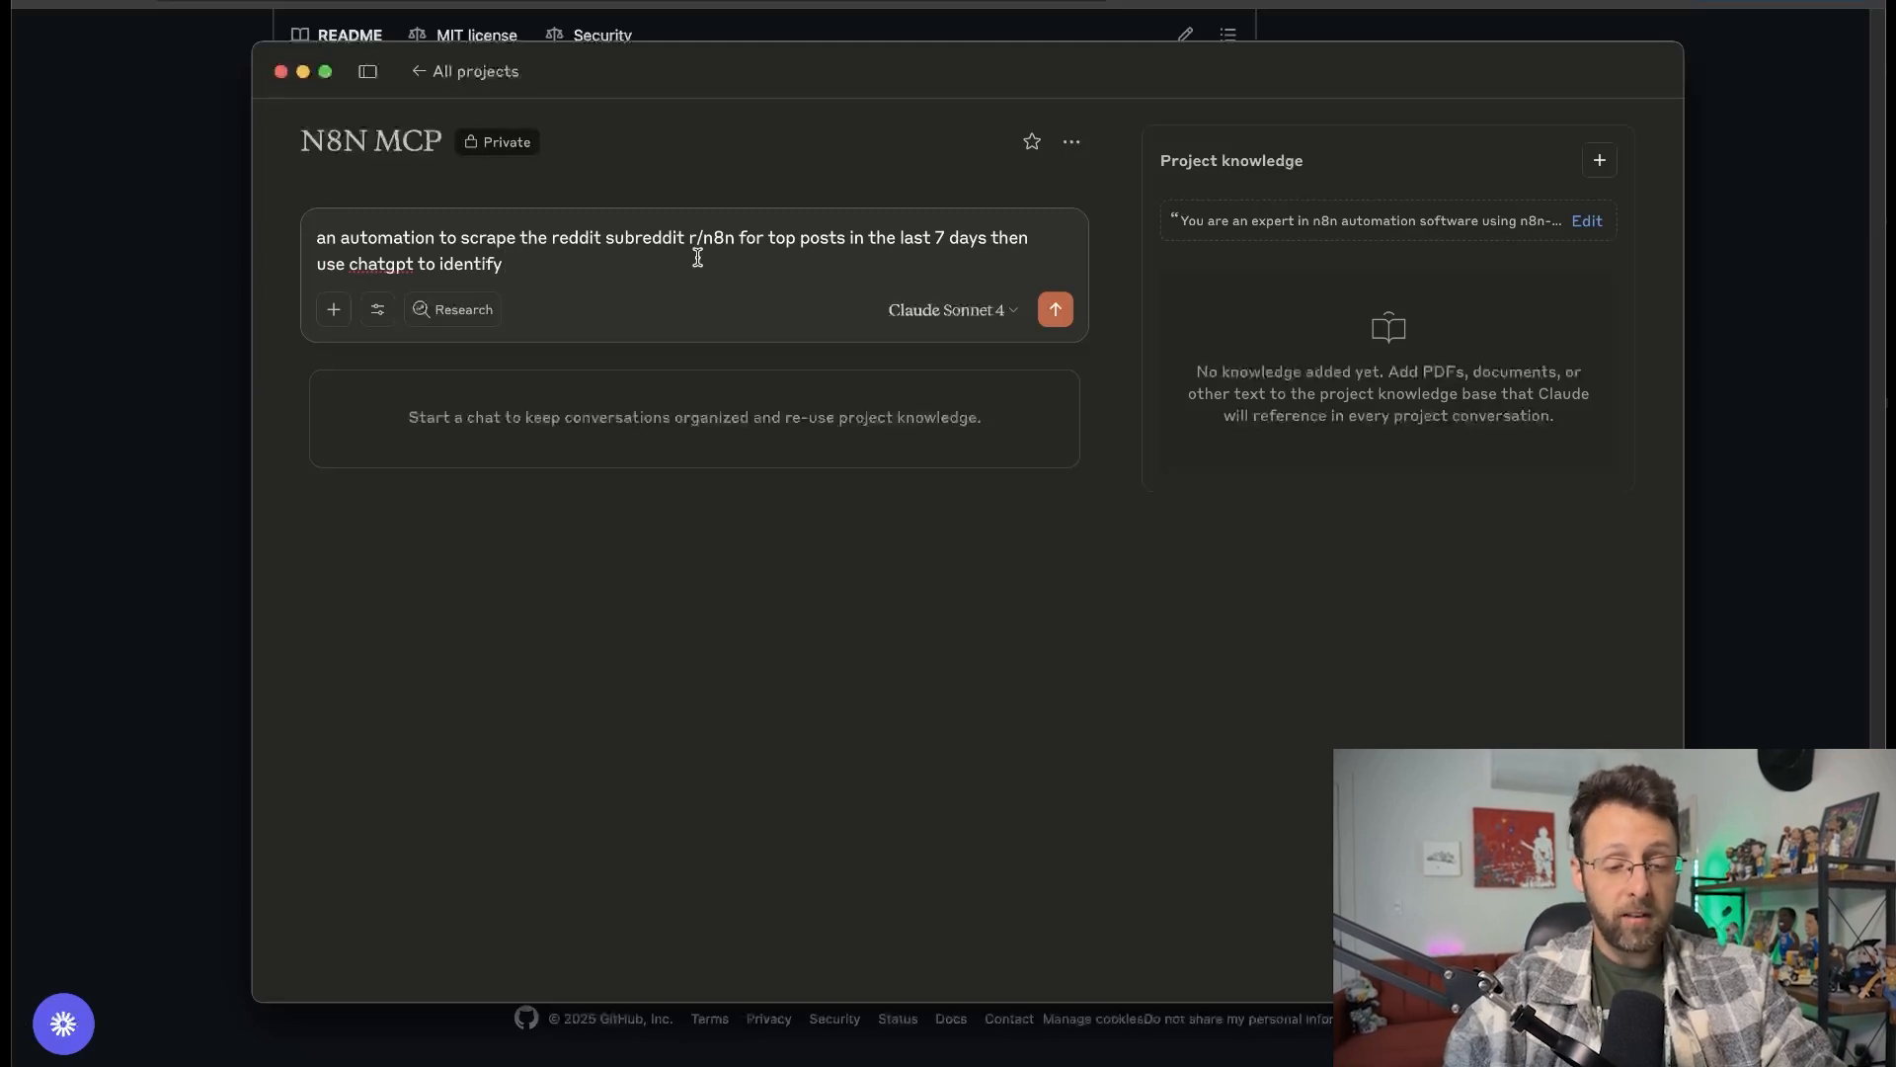
{"action": "type", "text": " in the last 7 days then use chatgpt to identify any interesting and unique"}
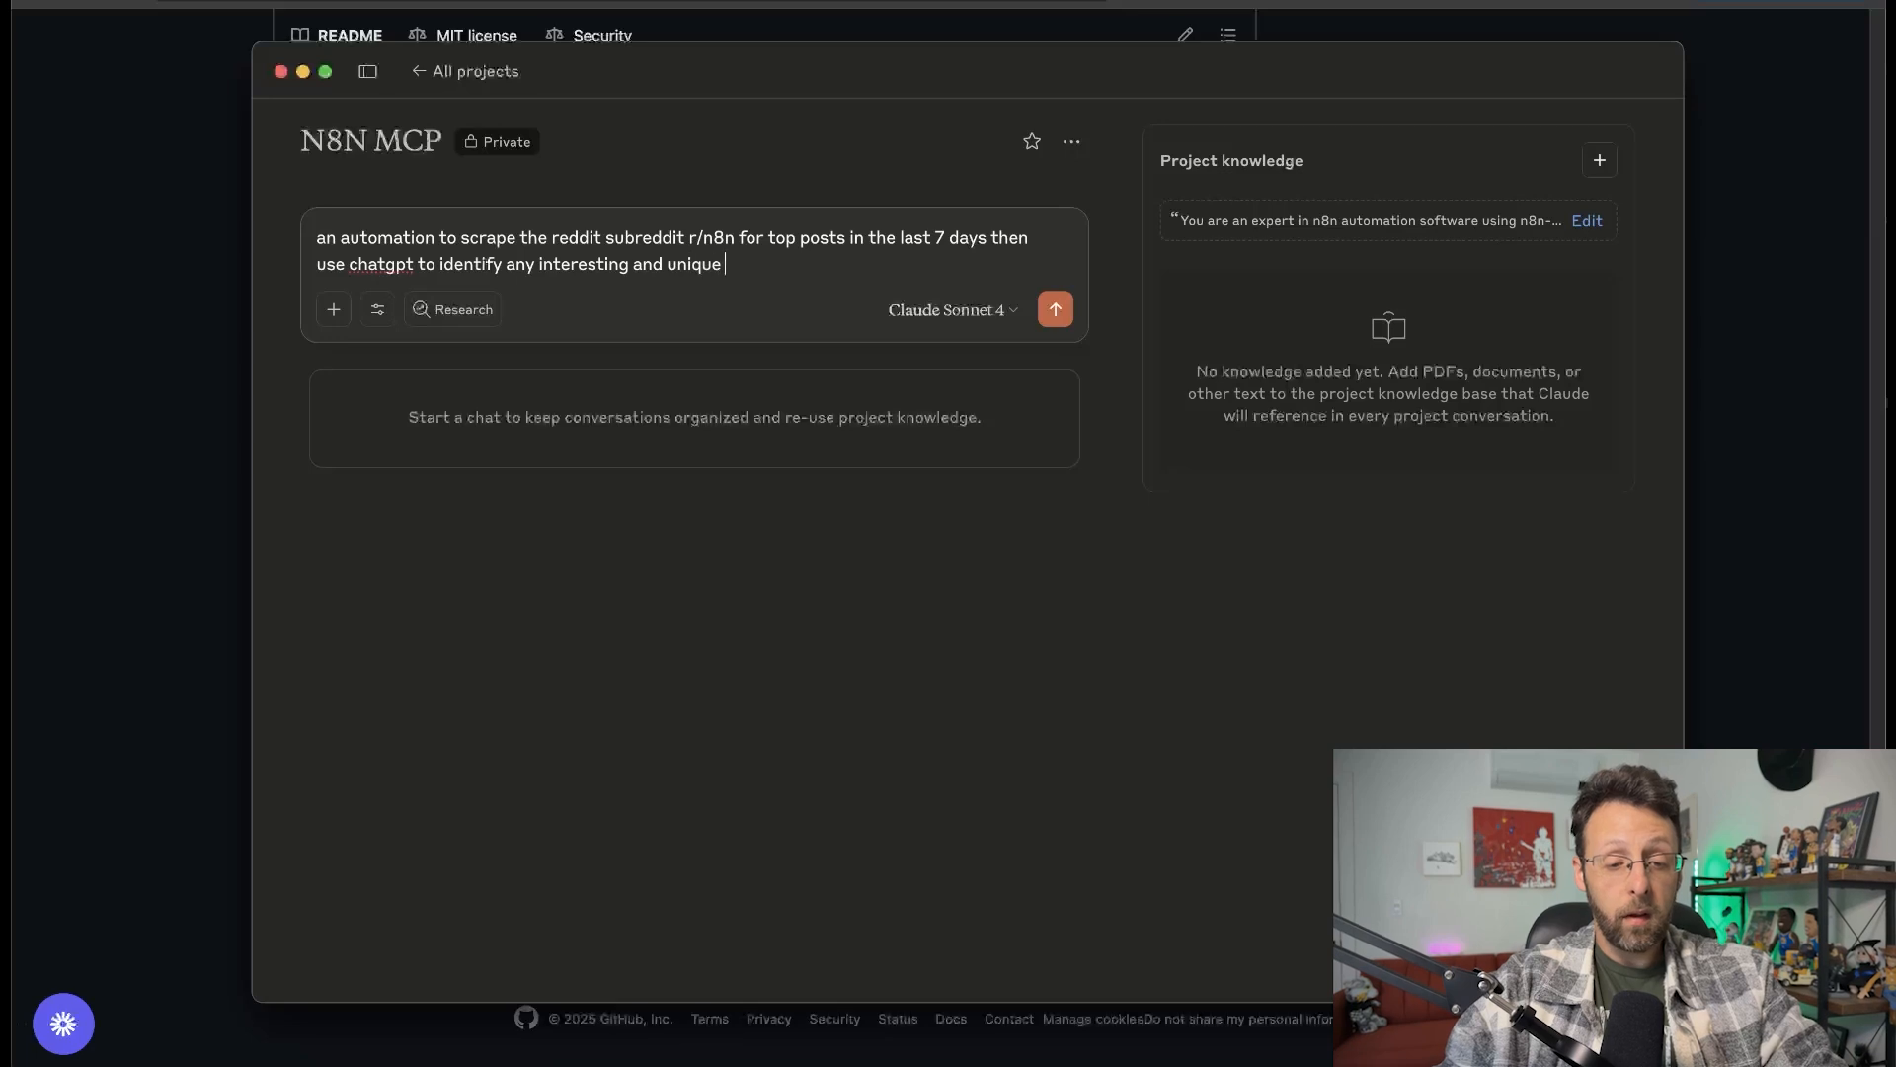
{"action": "type", "text": " automation builds then create suggestio"}
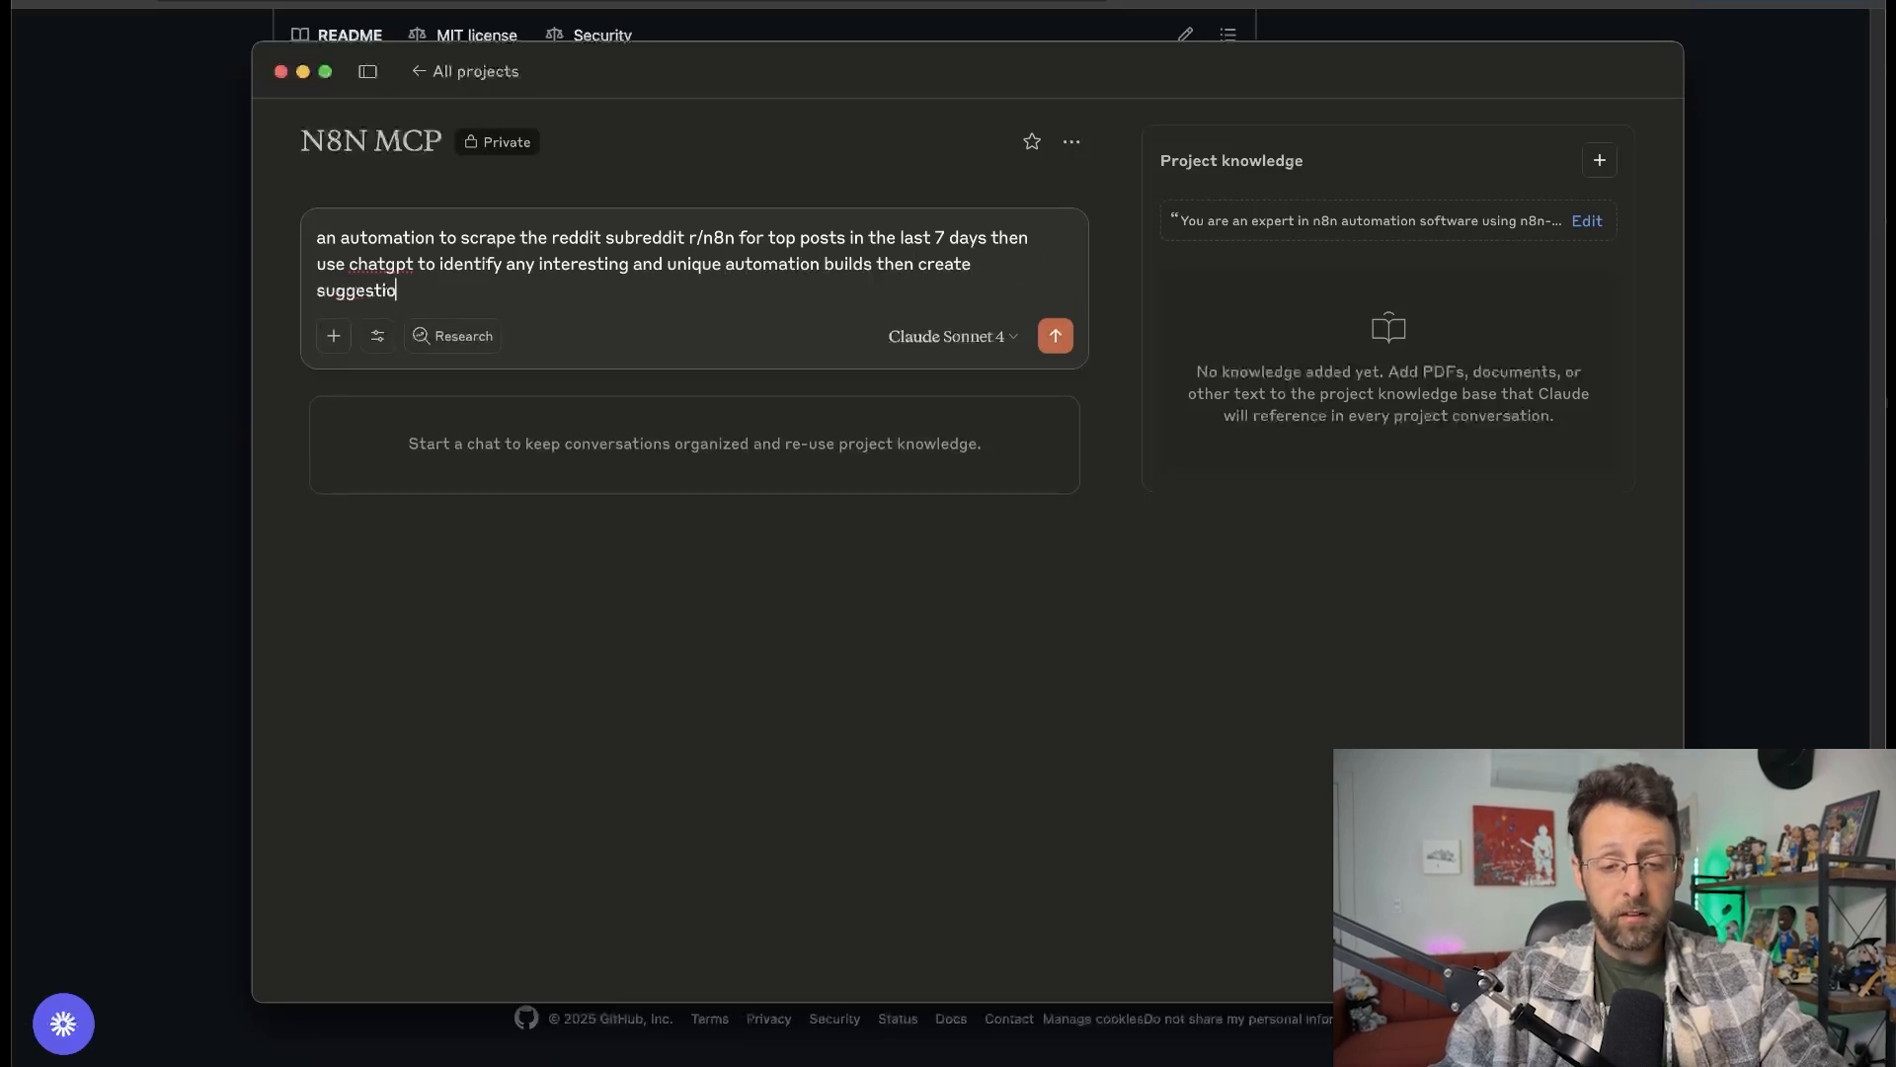
{"action": "type", "text": "ns for how we can en"}
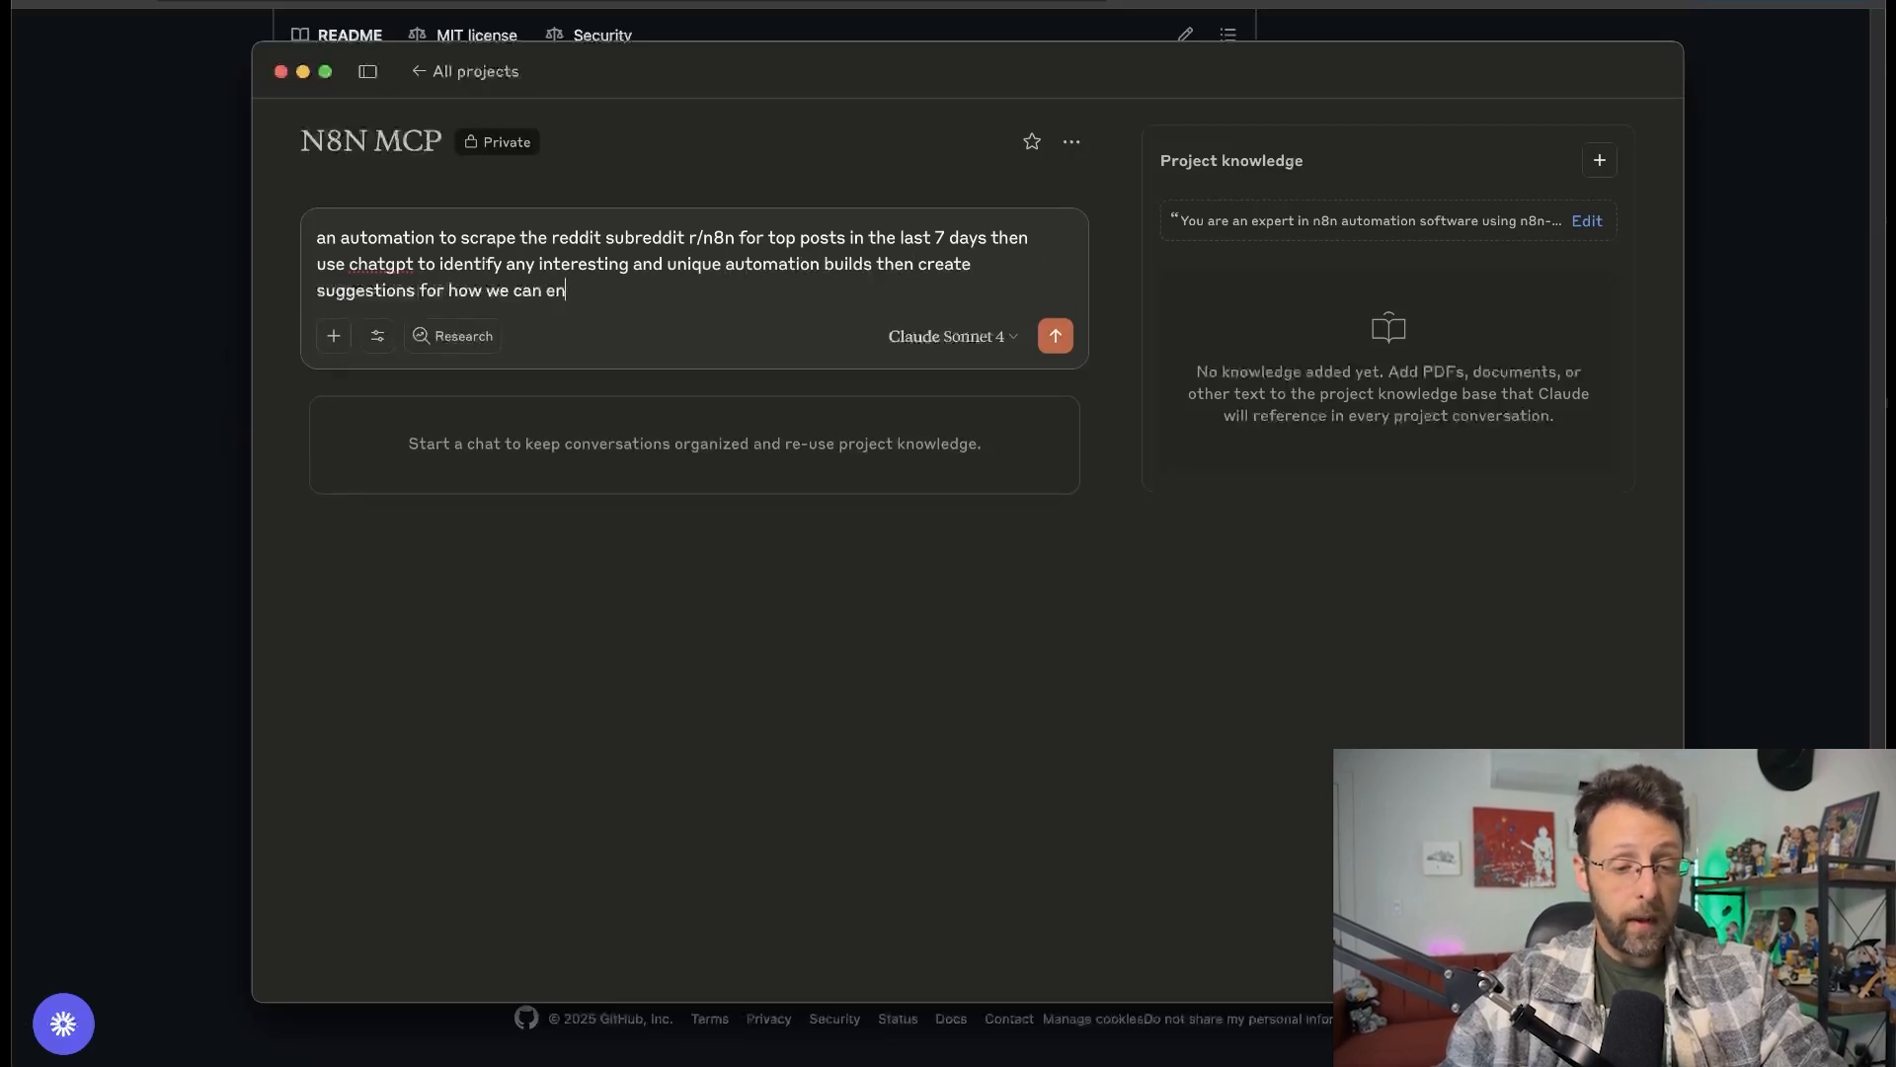
{"action": "type", "text": "hance the builds"}
{"action": "key", "text": "Return"}
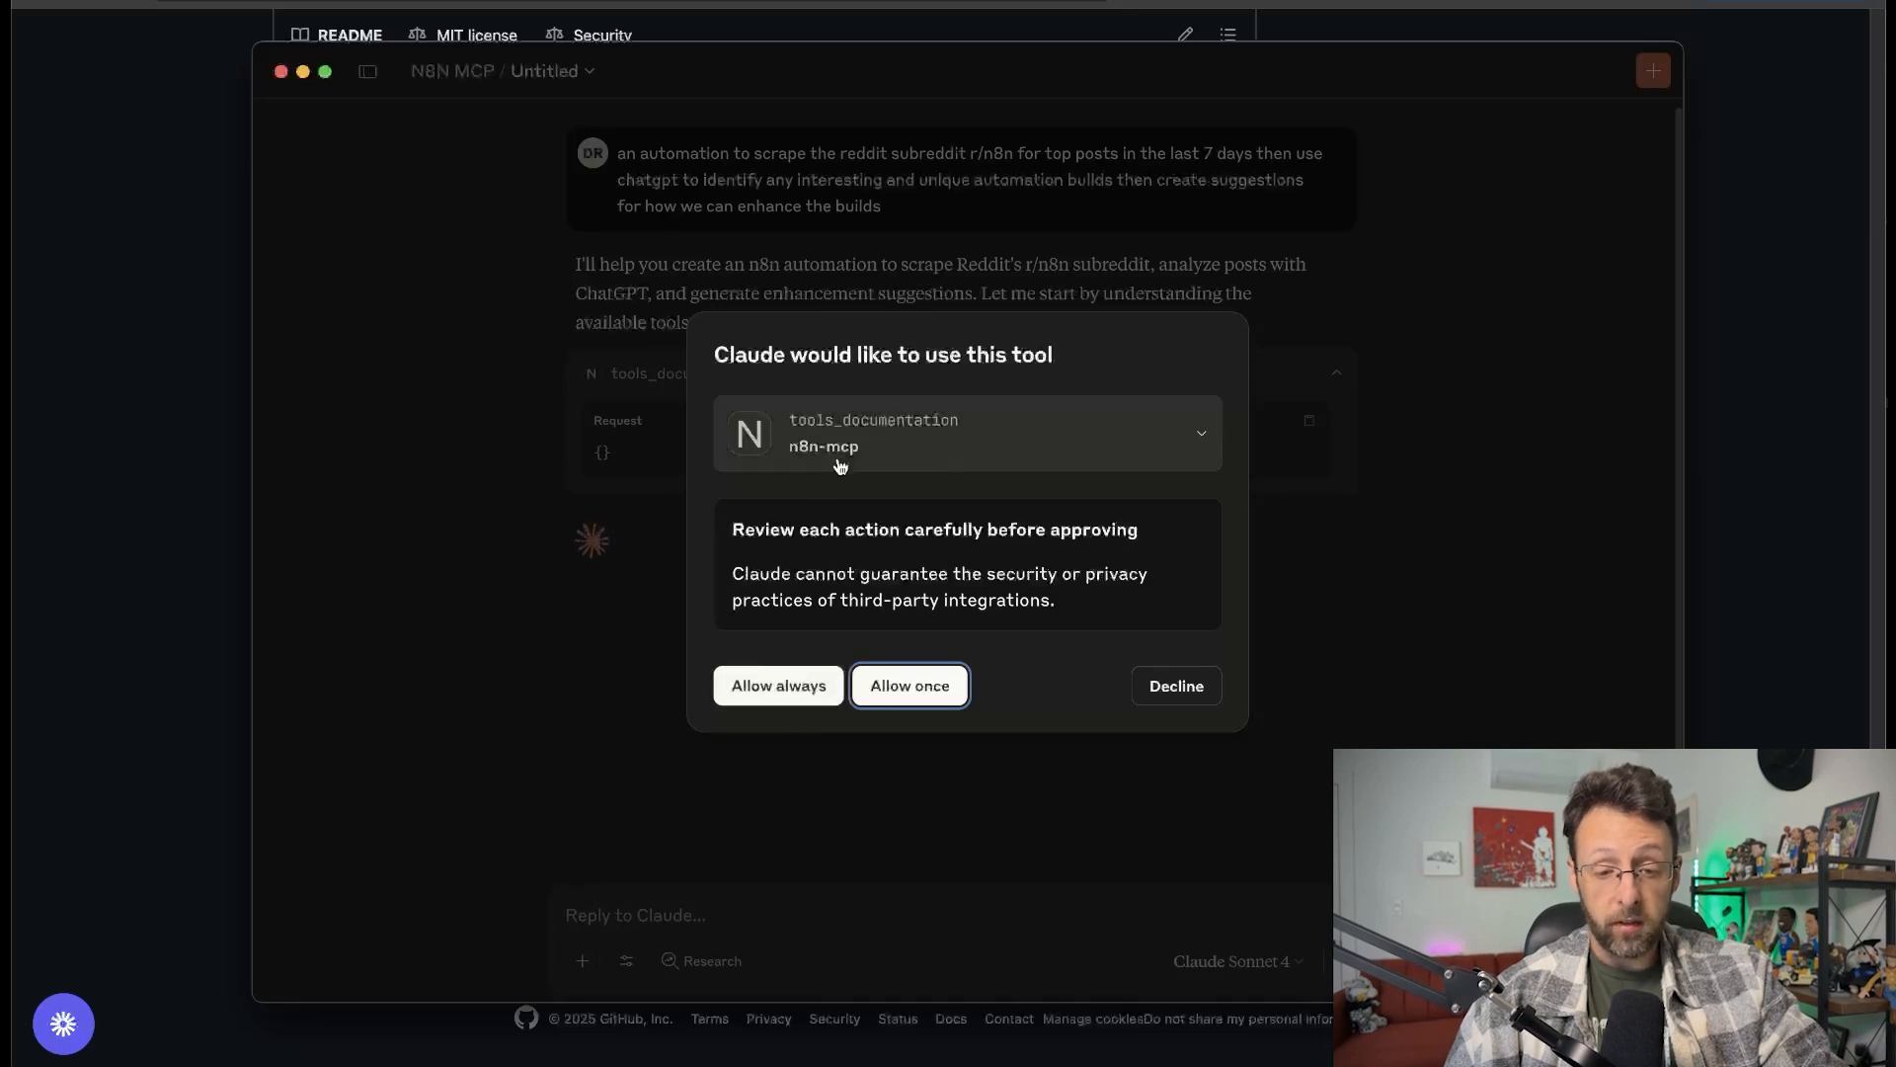
Always allow the n8n-mcp tools tools_documentation, search_nodes and get_node_essentials for Claude.
{"action": "left_click", "coordinate": [763, 696]}
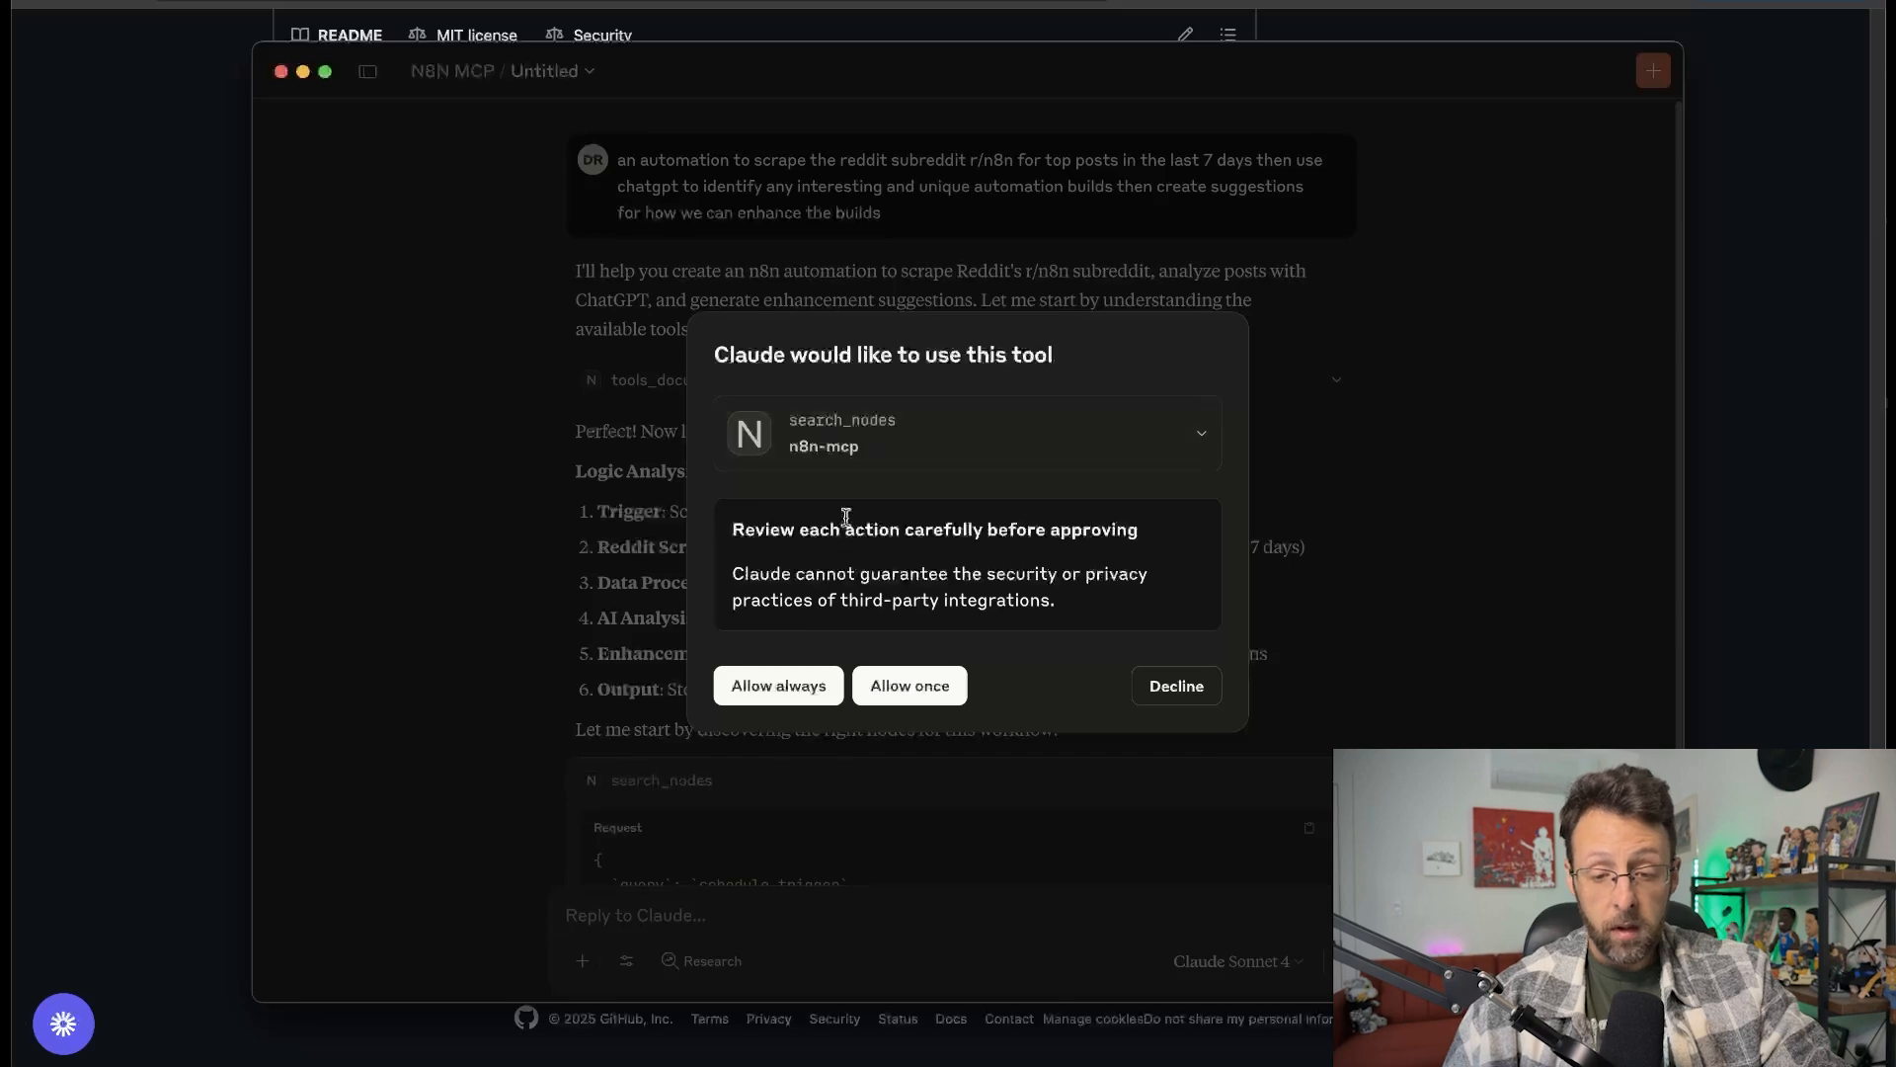
{"action": "left_click", "coordinate": [769, 685]}
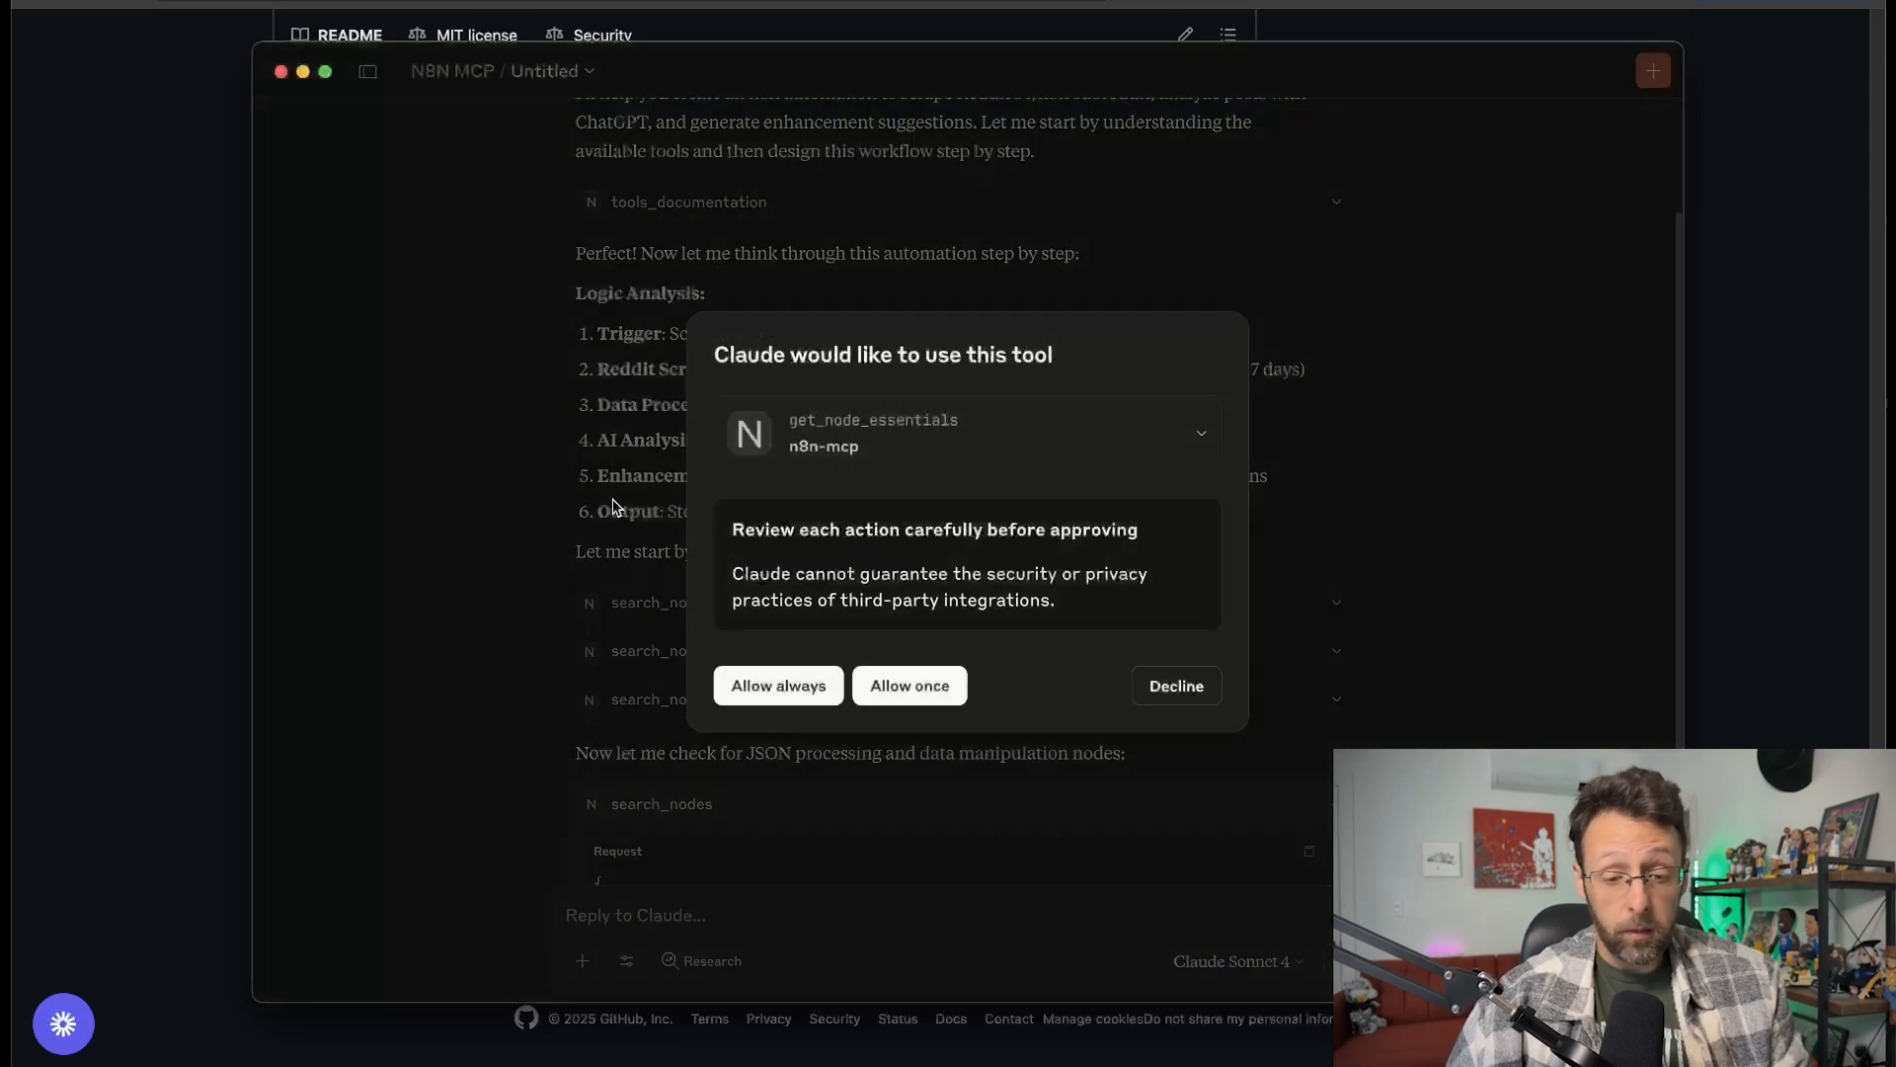
{"action": "left_click", "coordinate": [825, 680]}
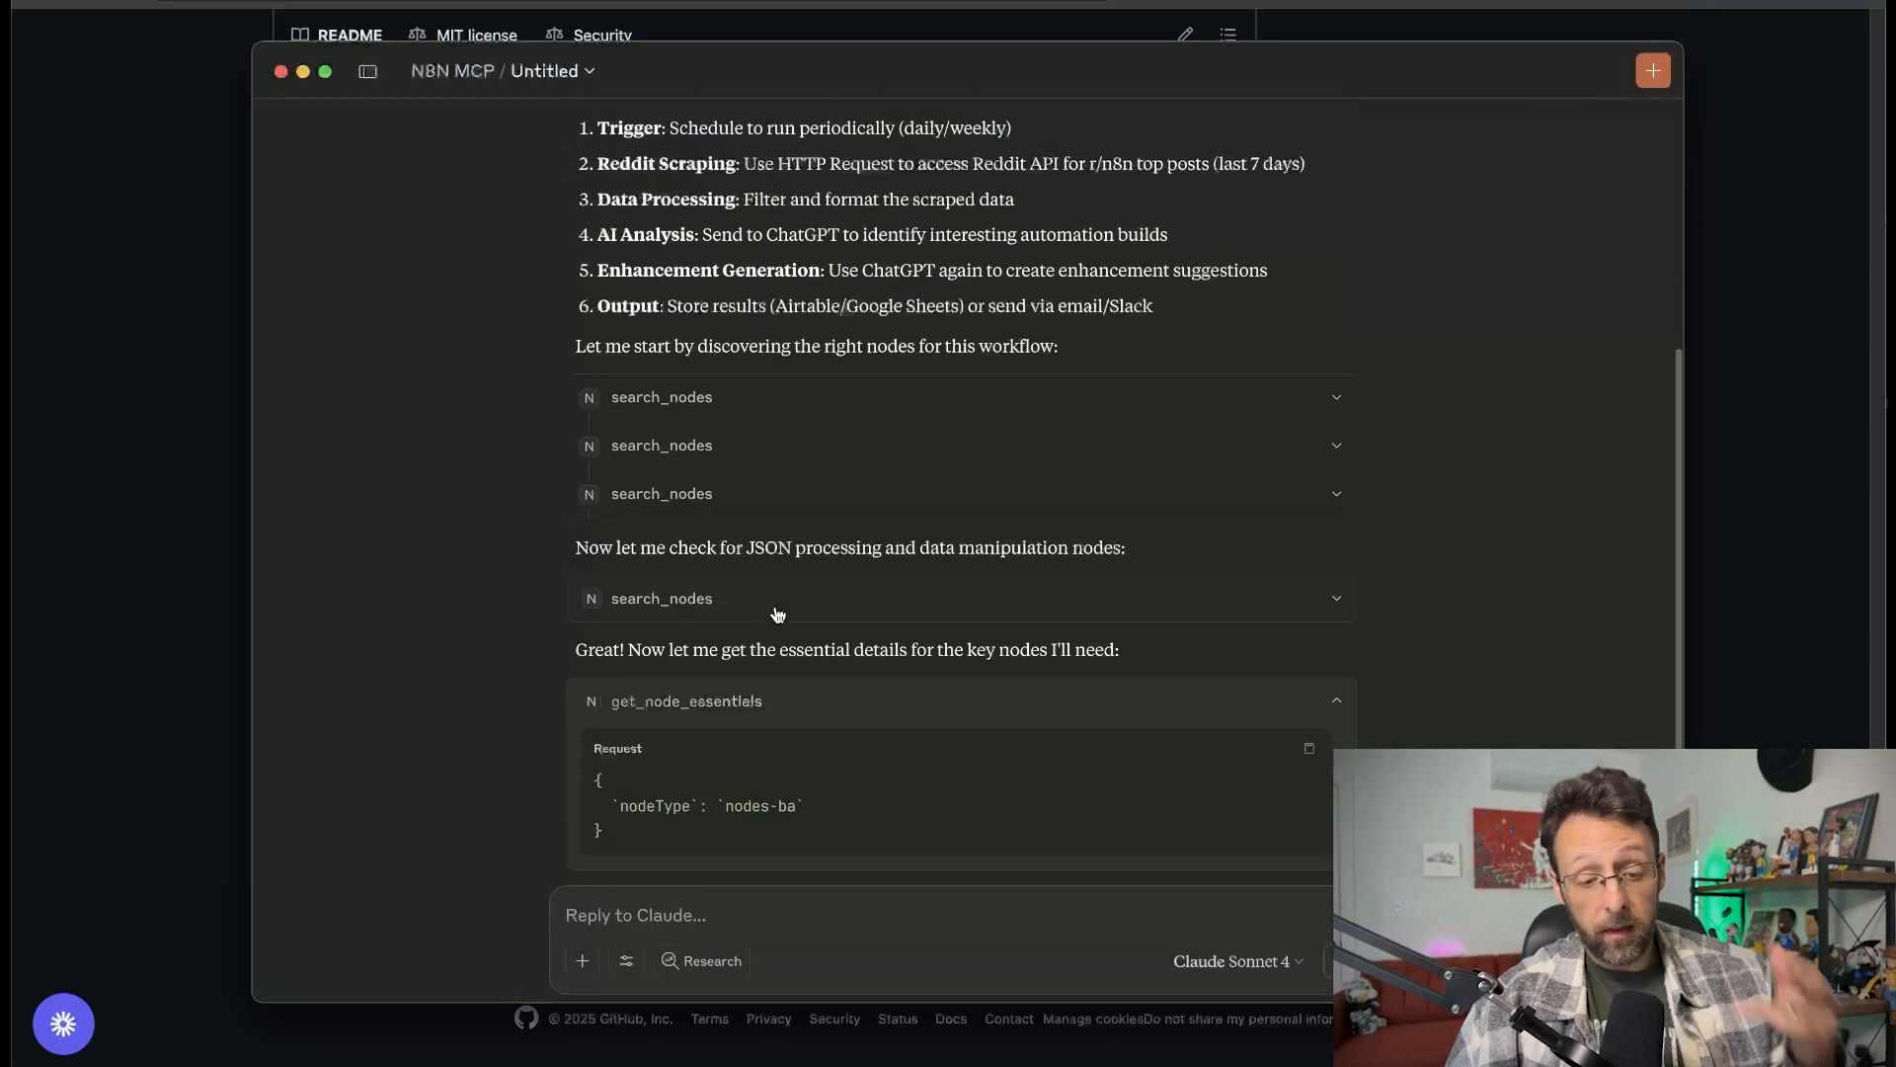
Review the reply's introduction and the Trigger, Reddit Scraping and Data Processing items of its Logic Analysis.
{"action": "scroll", "coordinate": [766, 474], "scroll_direction": "up", "scroll_amount": 5}
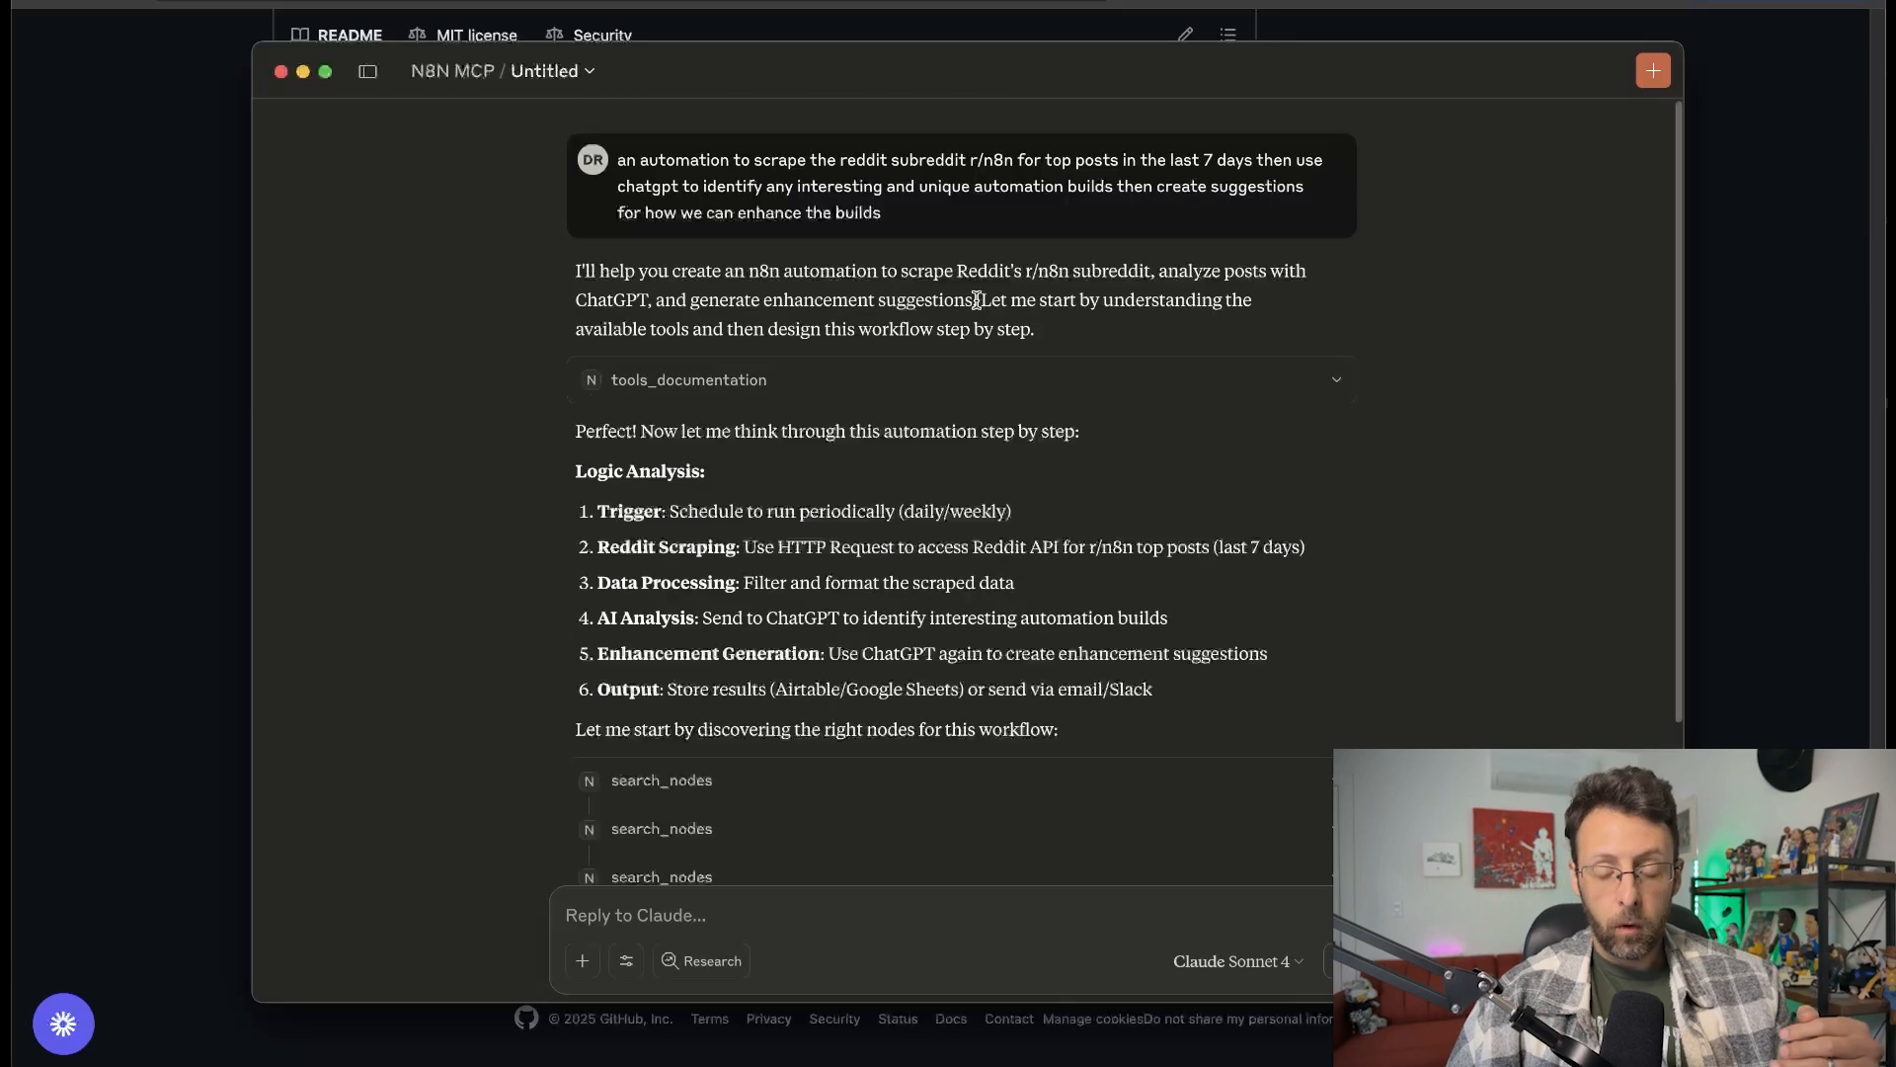
{"action": "left_click_drag", "start_coordinate": [976, 299], "coordinate": [1256, 318]}
{"action": "left_click_drag", "start_coordinate": [767, 329], "coordinate": [1001, 318]}
{"action": "scroll", "coordinate": [992, 497], "scroll_direction": "down", "scroll_amount": 3}
{"action": "left_click", "coordinate": [824, 459]}
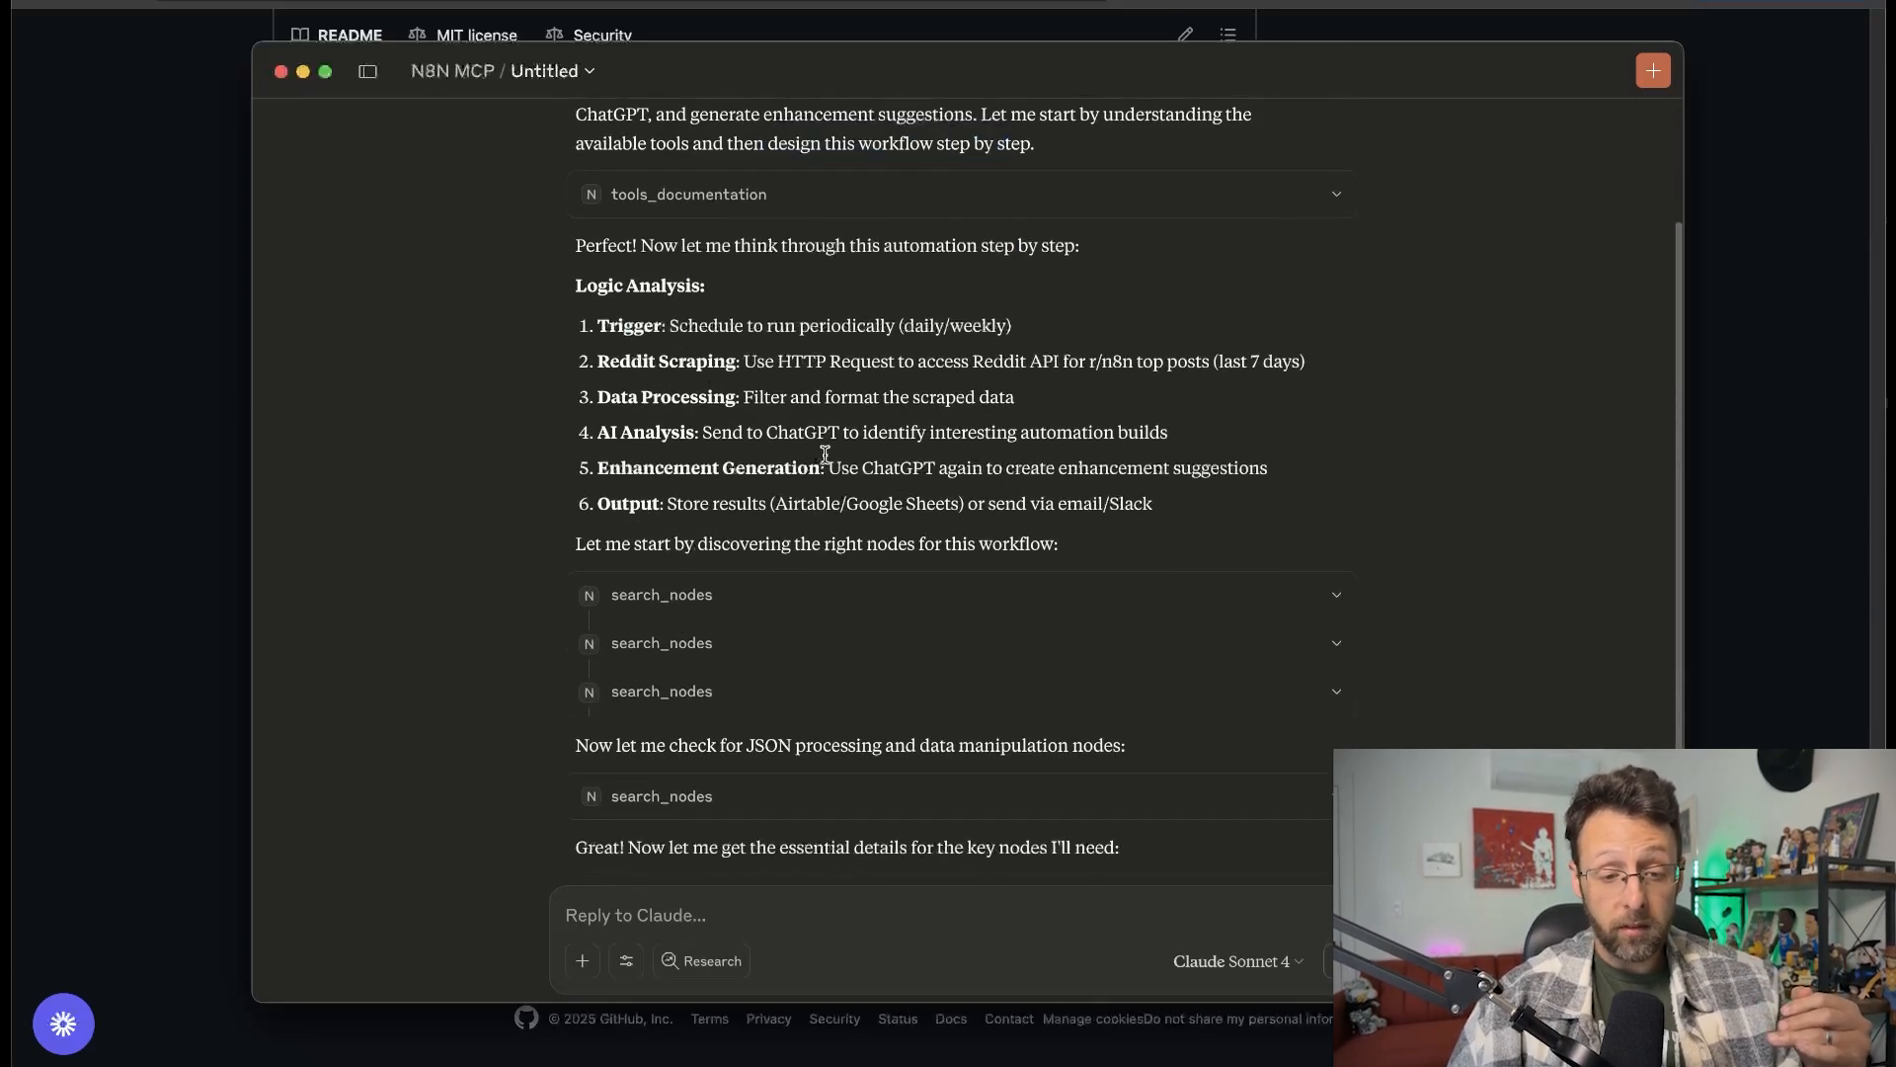
{"action": "left_click_drag", "start_coordinate": [578, 285], "coordinate": [667, 287]}
{"action": "left_click_drag", "start_coordinate": [1014, 326], "coordinate": [782, 323]}
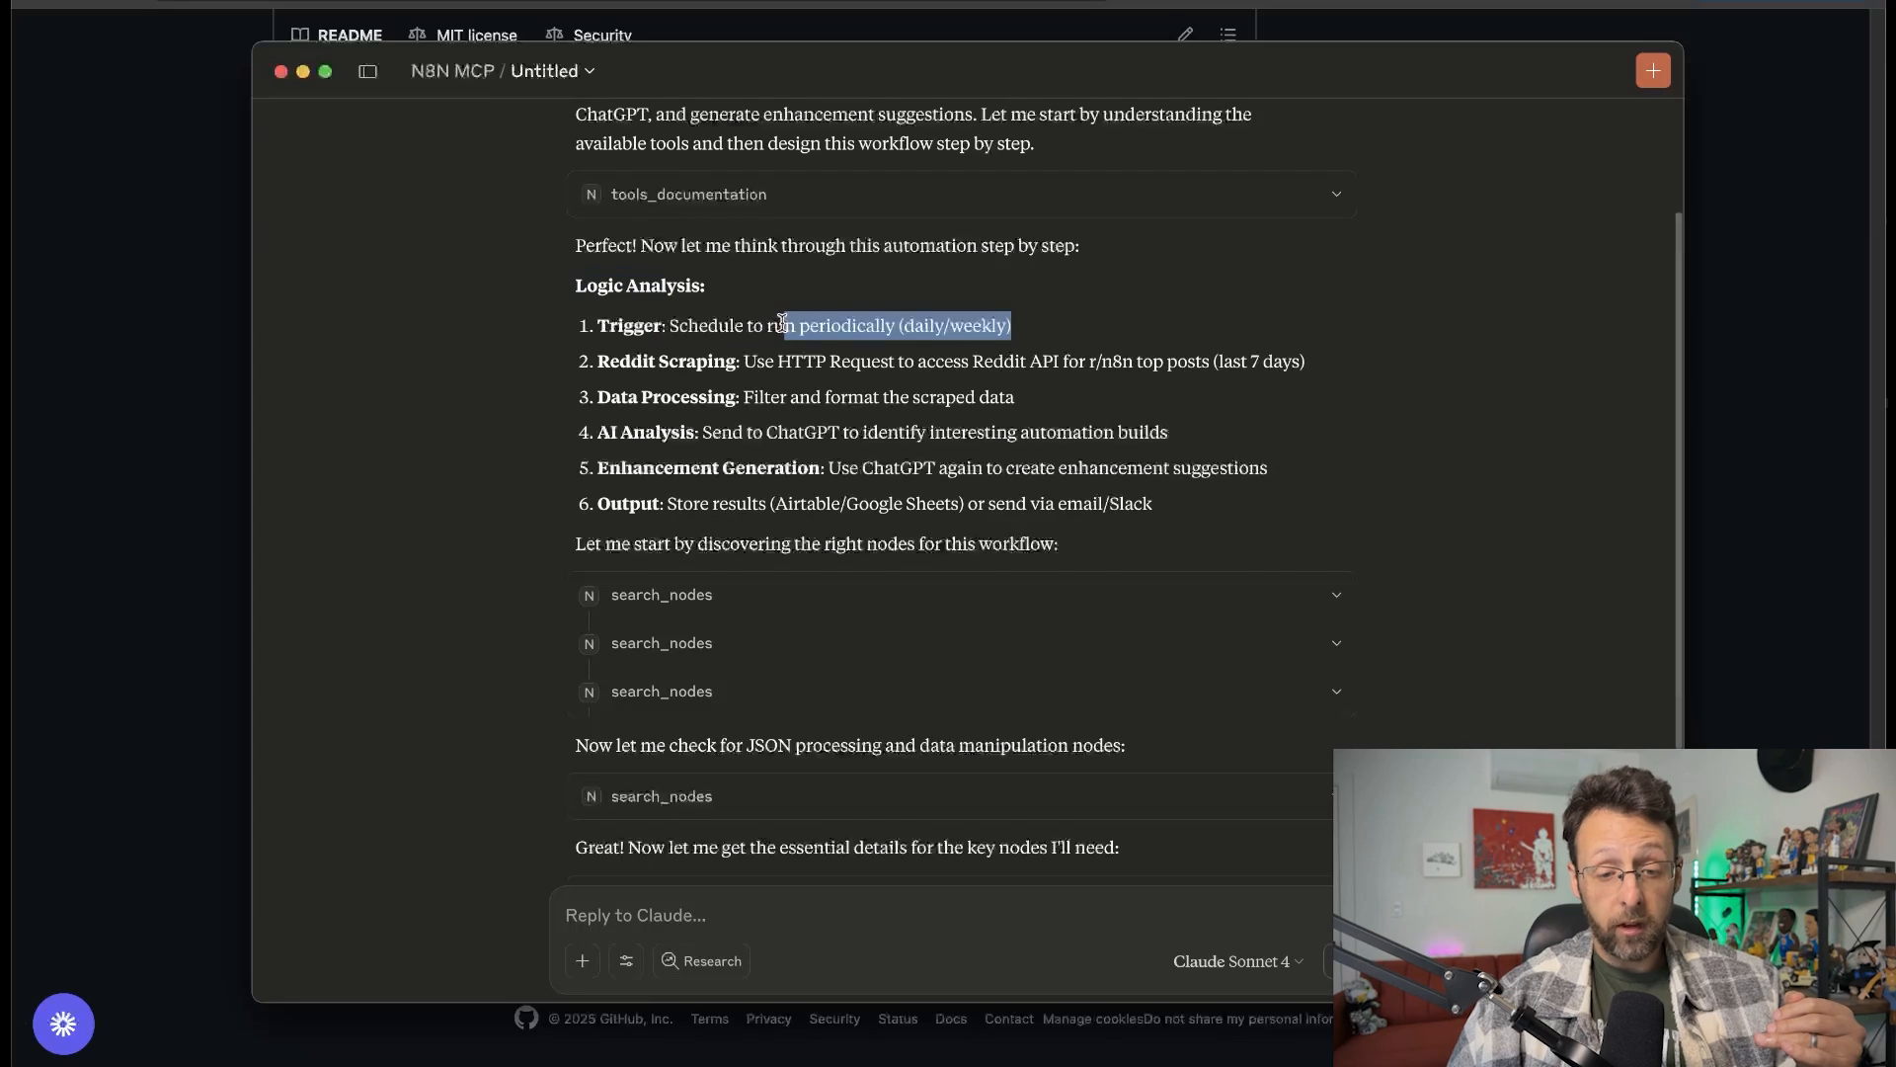
{"action": "left_click", "coordinate": [783, 323]}
{"action": "left_click_drag", "start_coordinate": [627, 358], "coordinate": [1082, 359]}
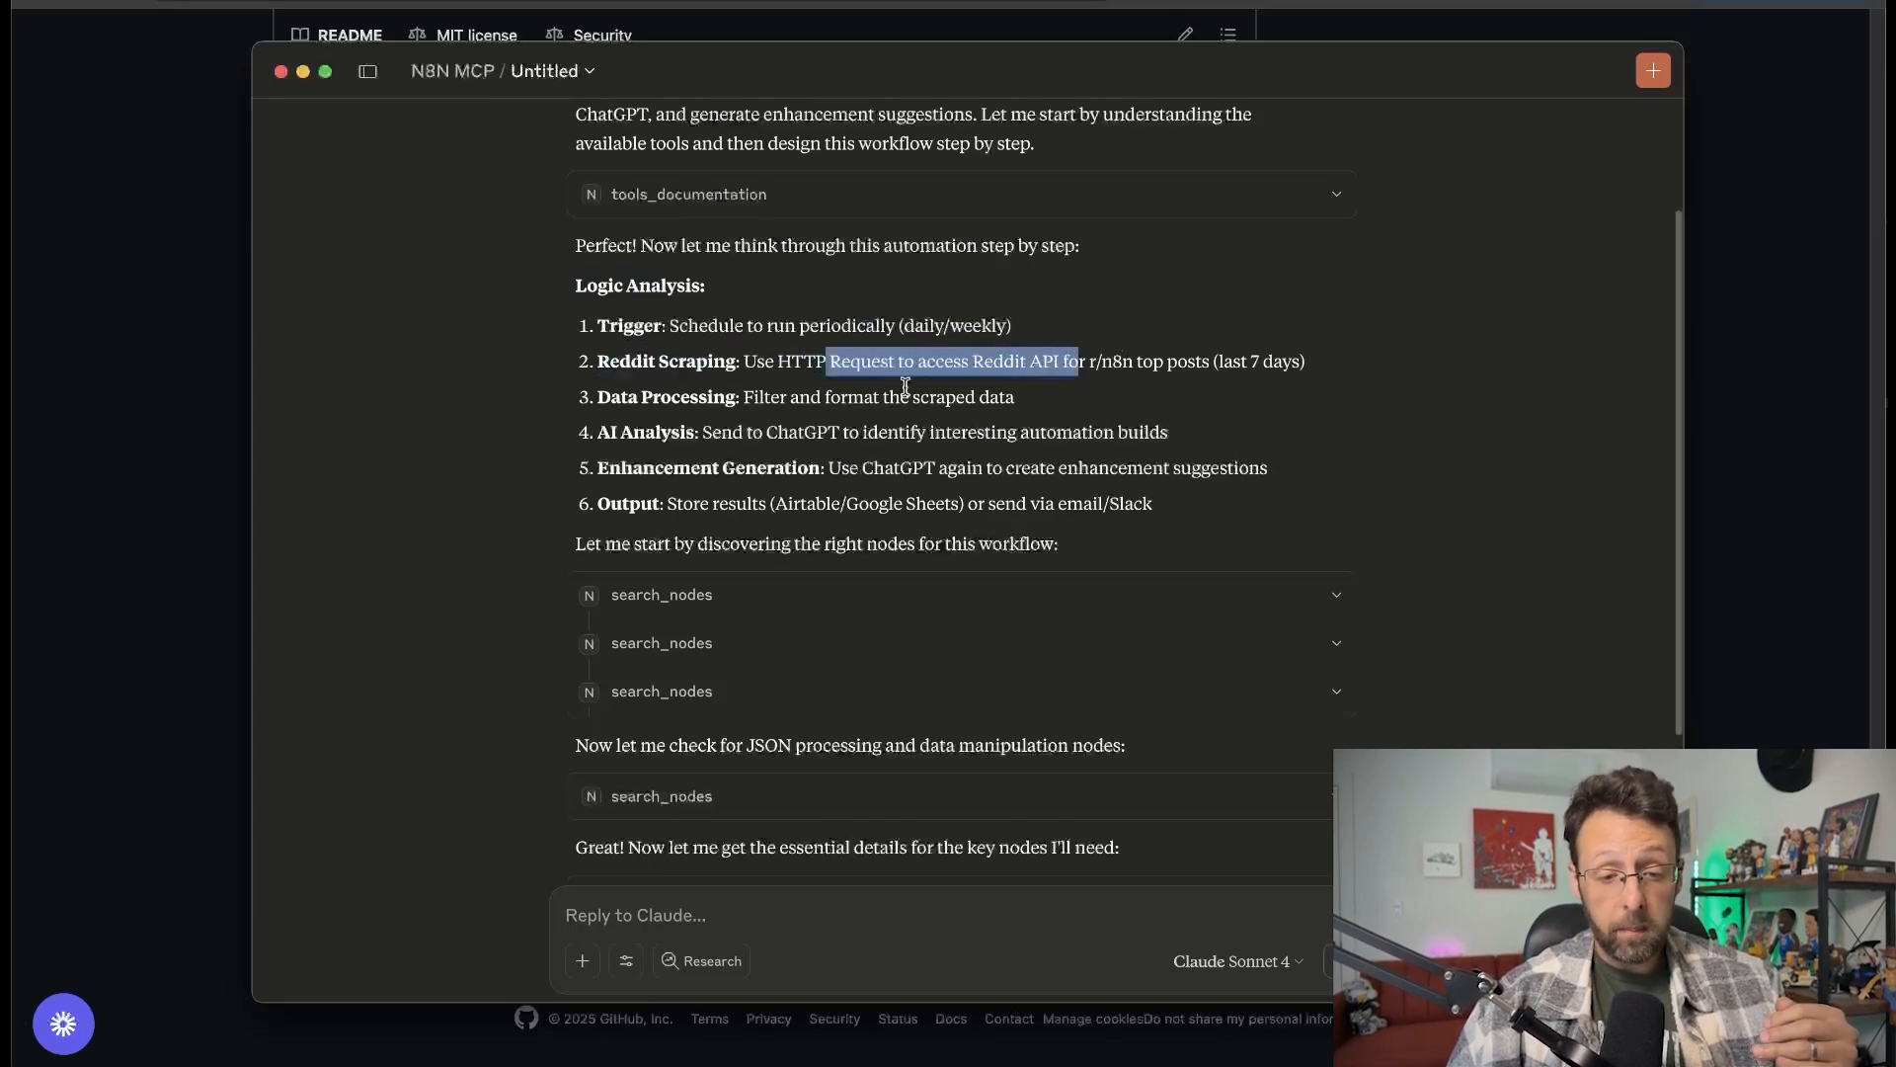
{"action": "left_click_drag", "start_coordinate": [736, 397], "coordinate": [1045, 407]}
{"action": "left_click", "coordinate": [1021, 423]}
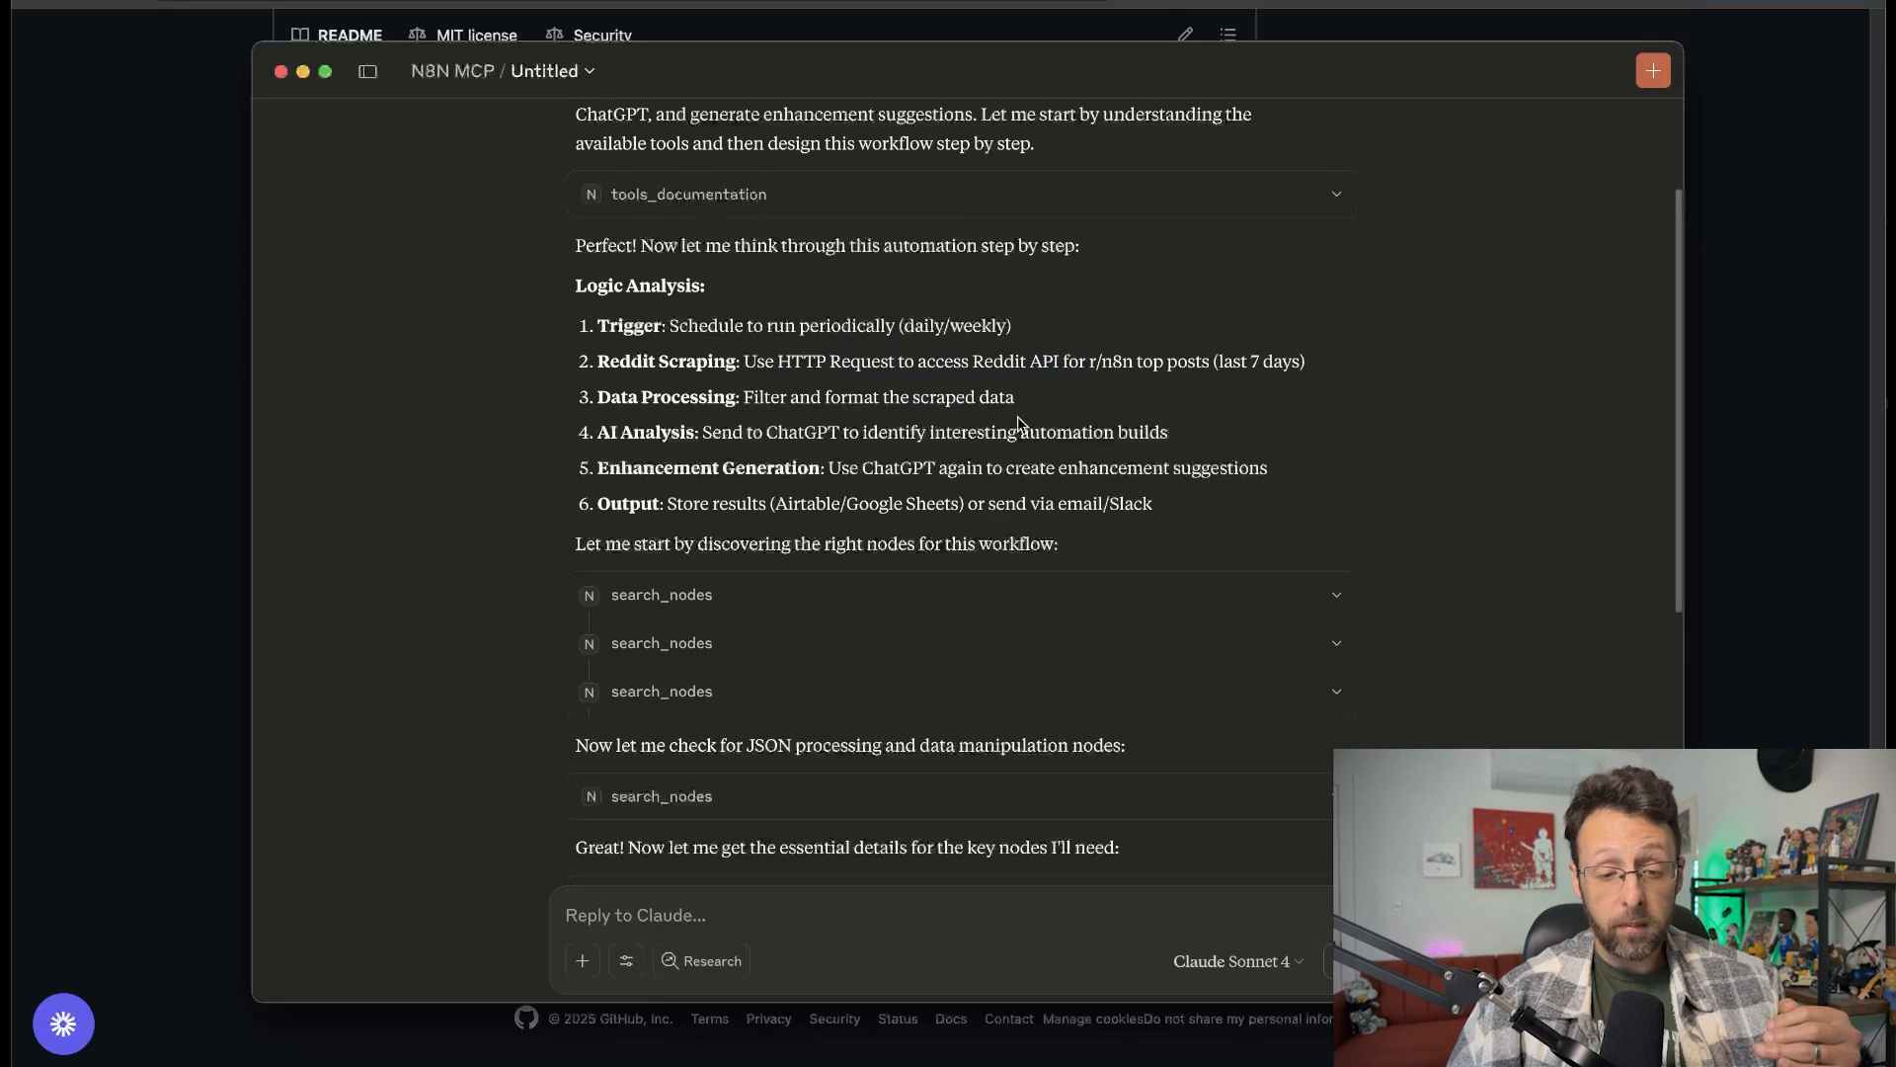
Read the AI Analysis, Enhancement Generation and Output items of the Logic Analysis, including the proposed delivery options.
{"action": "left_click_drag", "start_coordinate": [708, 433], "coordinate": [1180, 435]}
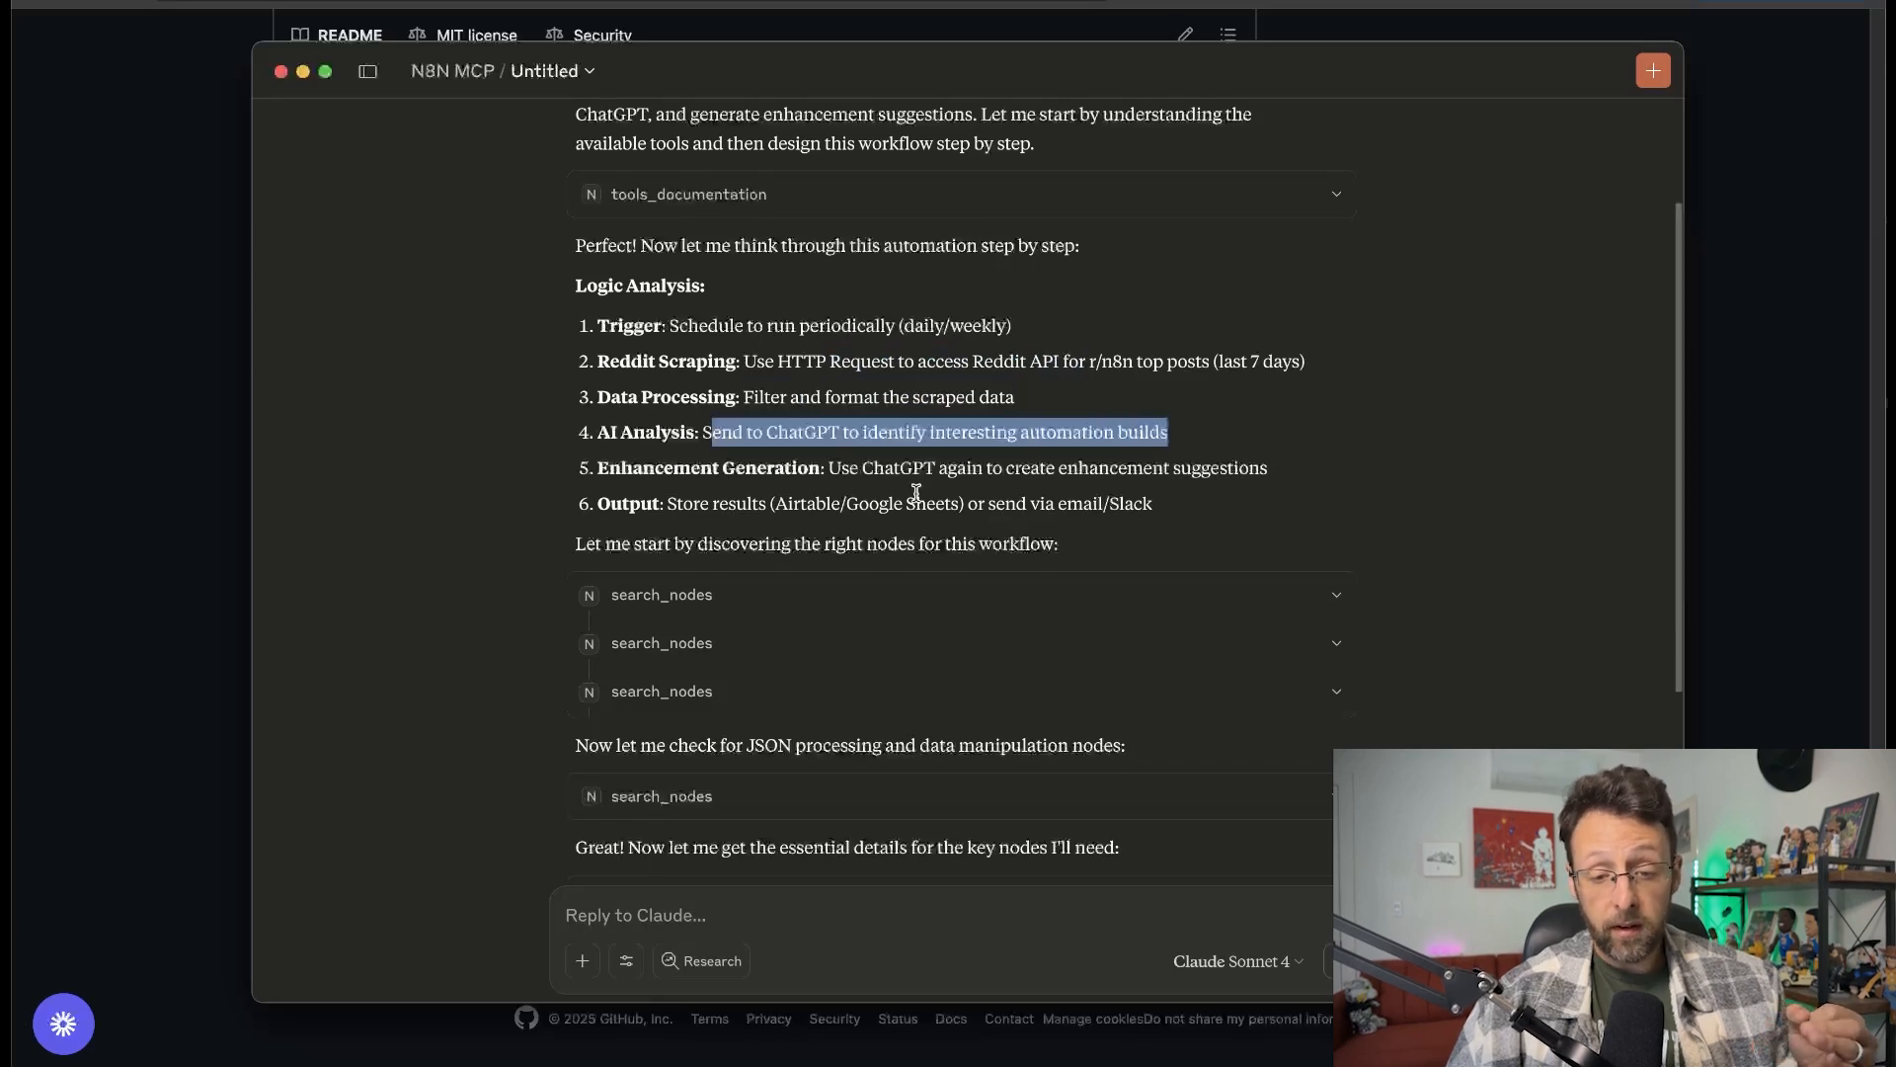
{"action": "scroll", "coordinate": [914, 494], "scroll_direction": "down", "scroll_amount": 2}
{"action": "left_click", "coordinate": [861, 407]}
{"action": "left_click_drag", "start_coordinate": [843, 394], "coordinate": [597, 387]}
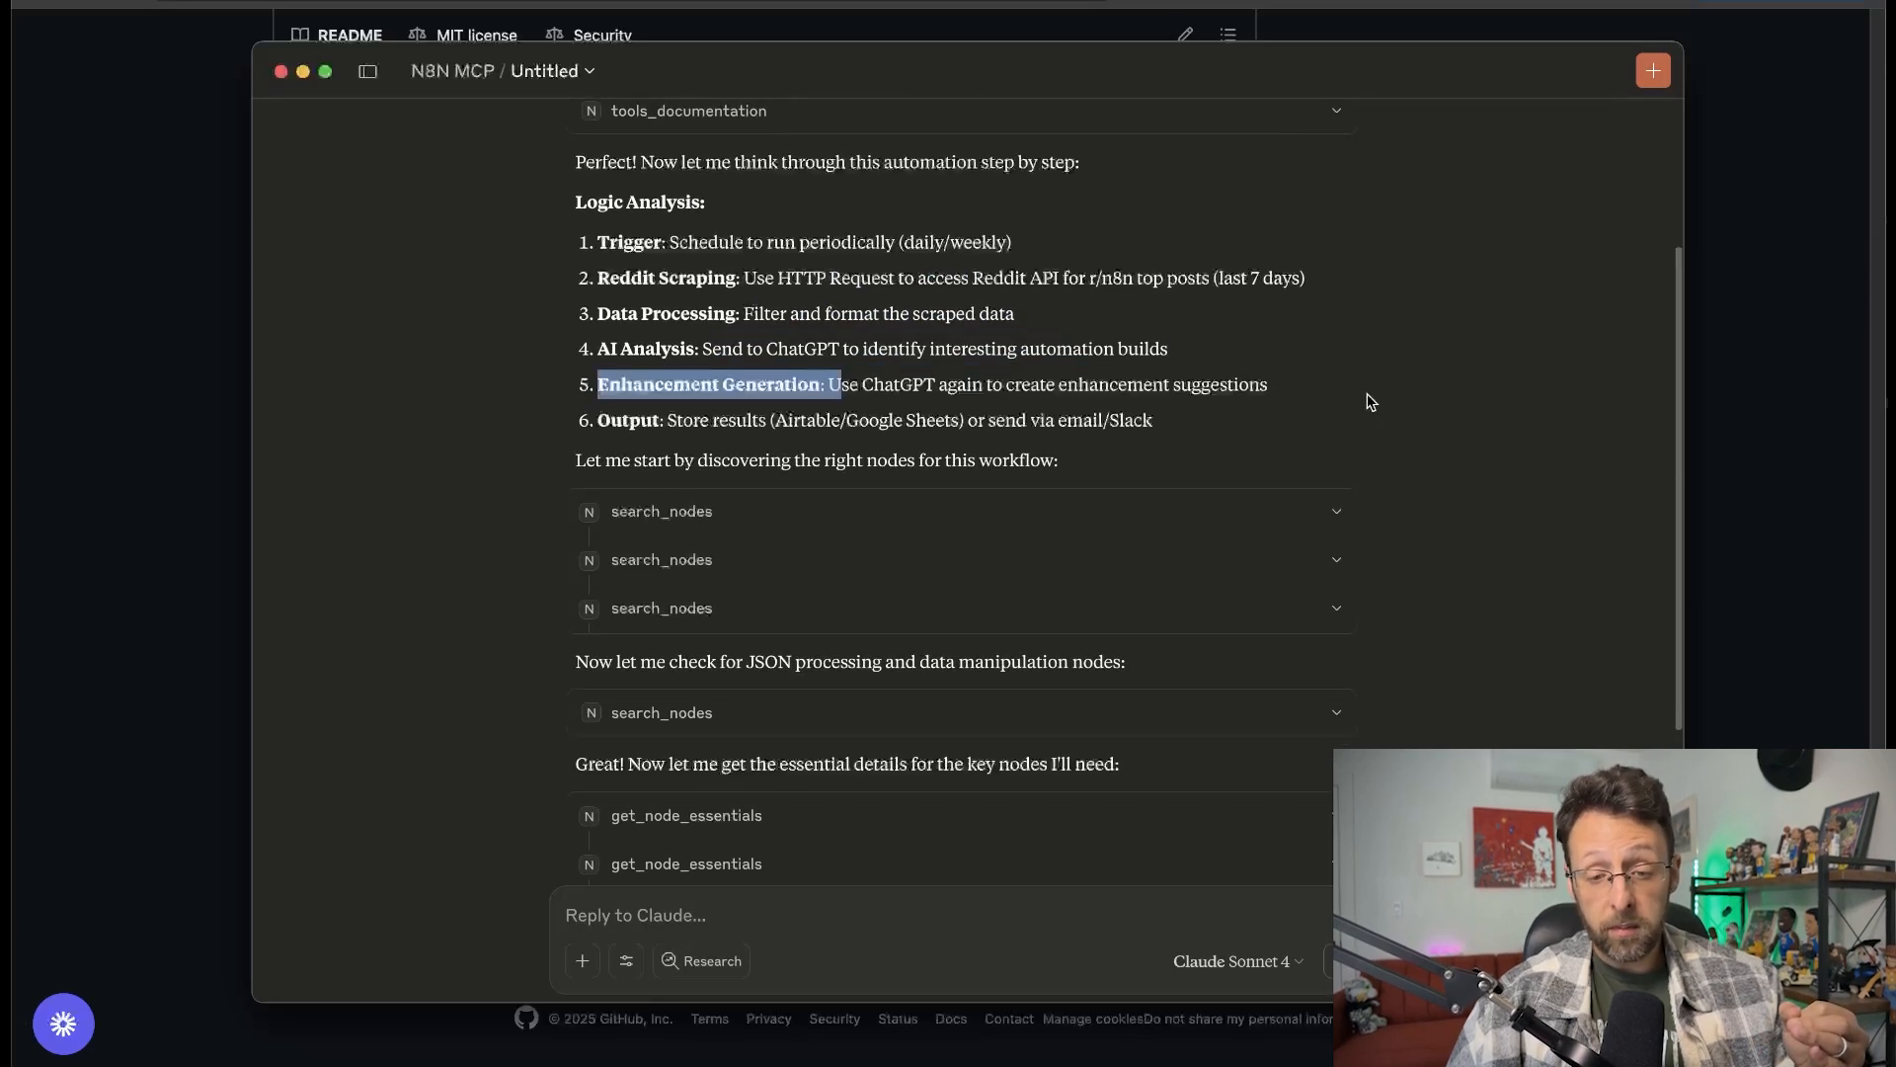
{"action": "left_click", "coordinate": [1171, 386]}
{"action": "scroll", "coordinate": [1015, 388], "scroll_direction": "down", "scroll_amount": 2}
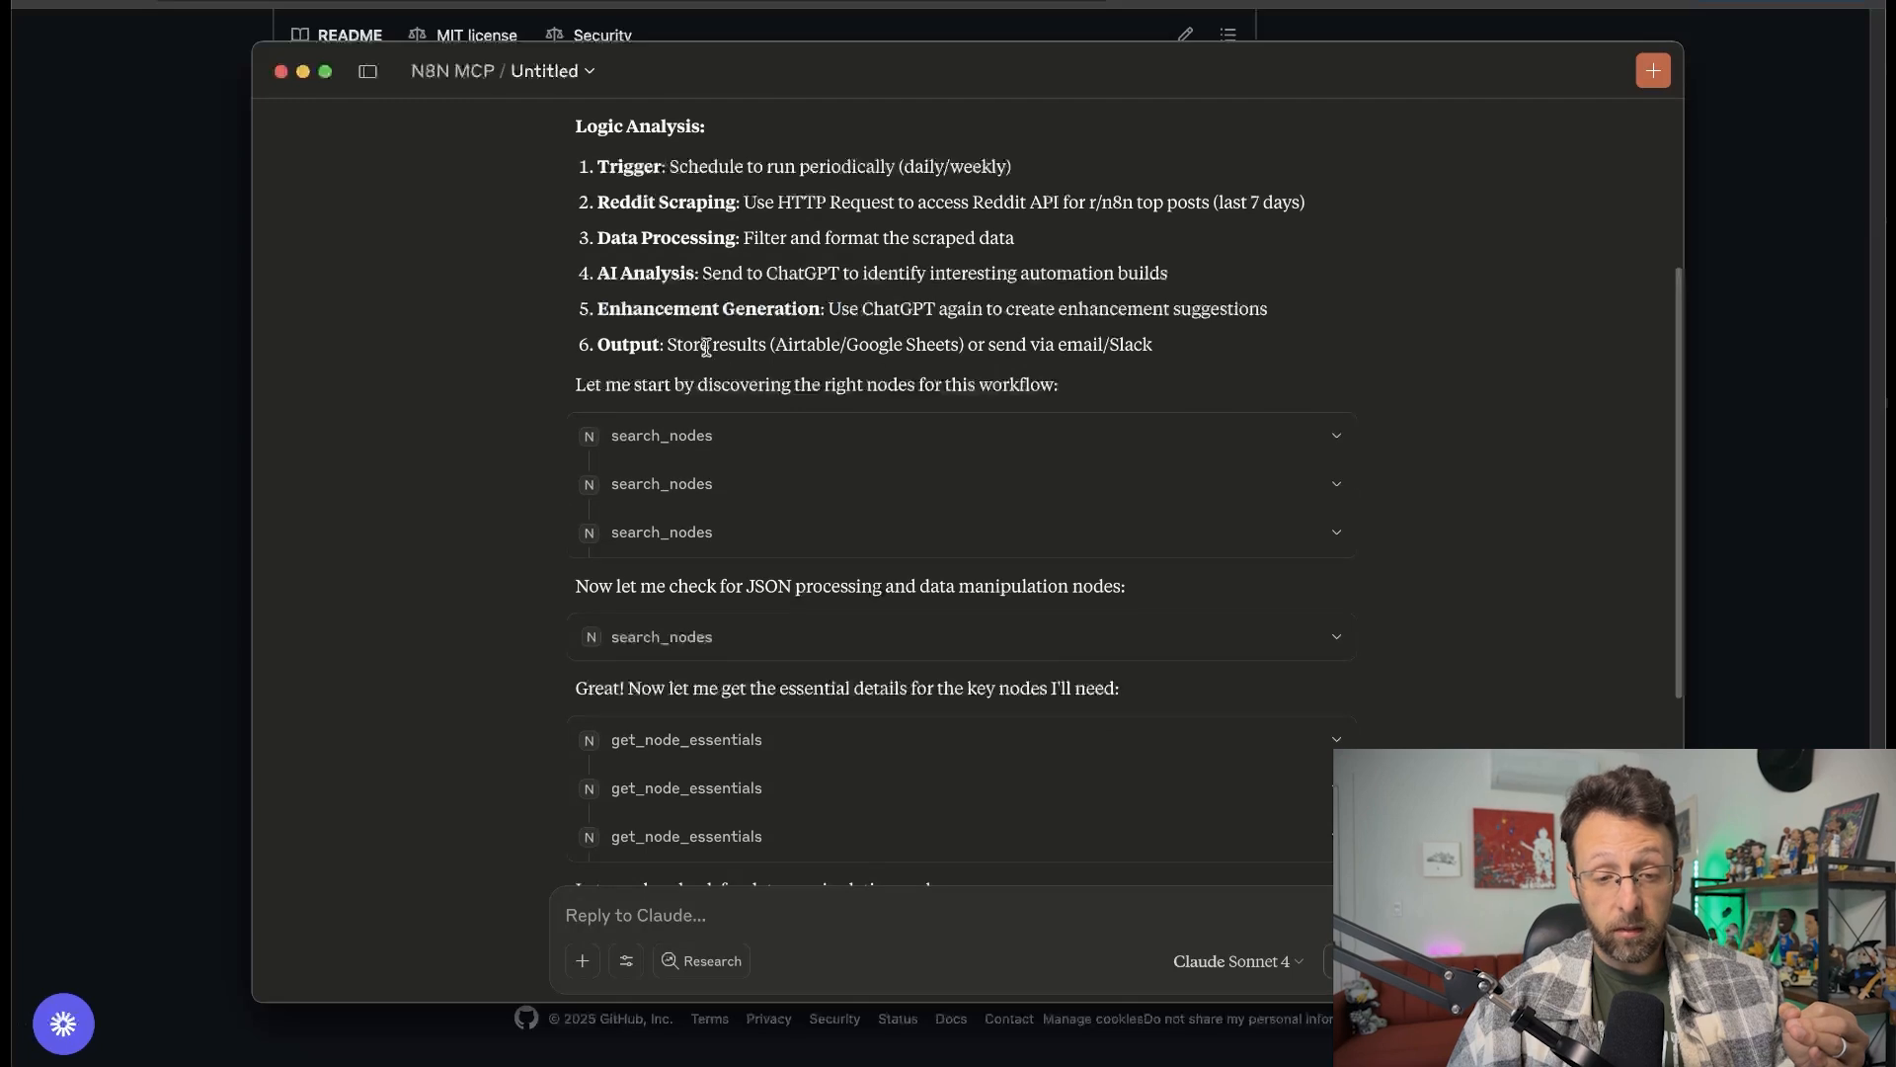
{"action": "left_click_drag", "start_coordinate": [697, 345], "coordinate": [1204, 373]}
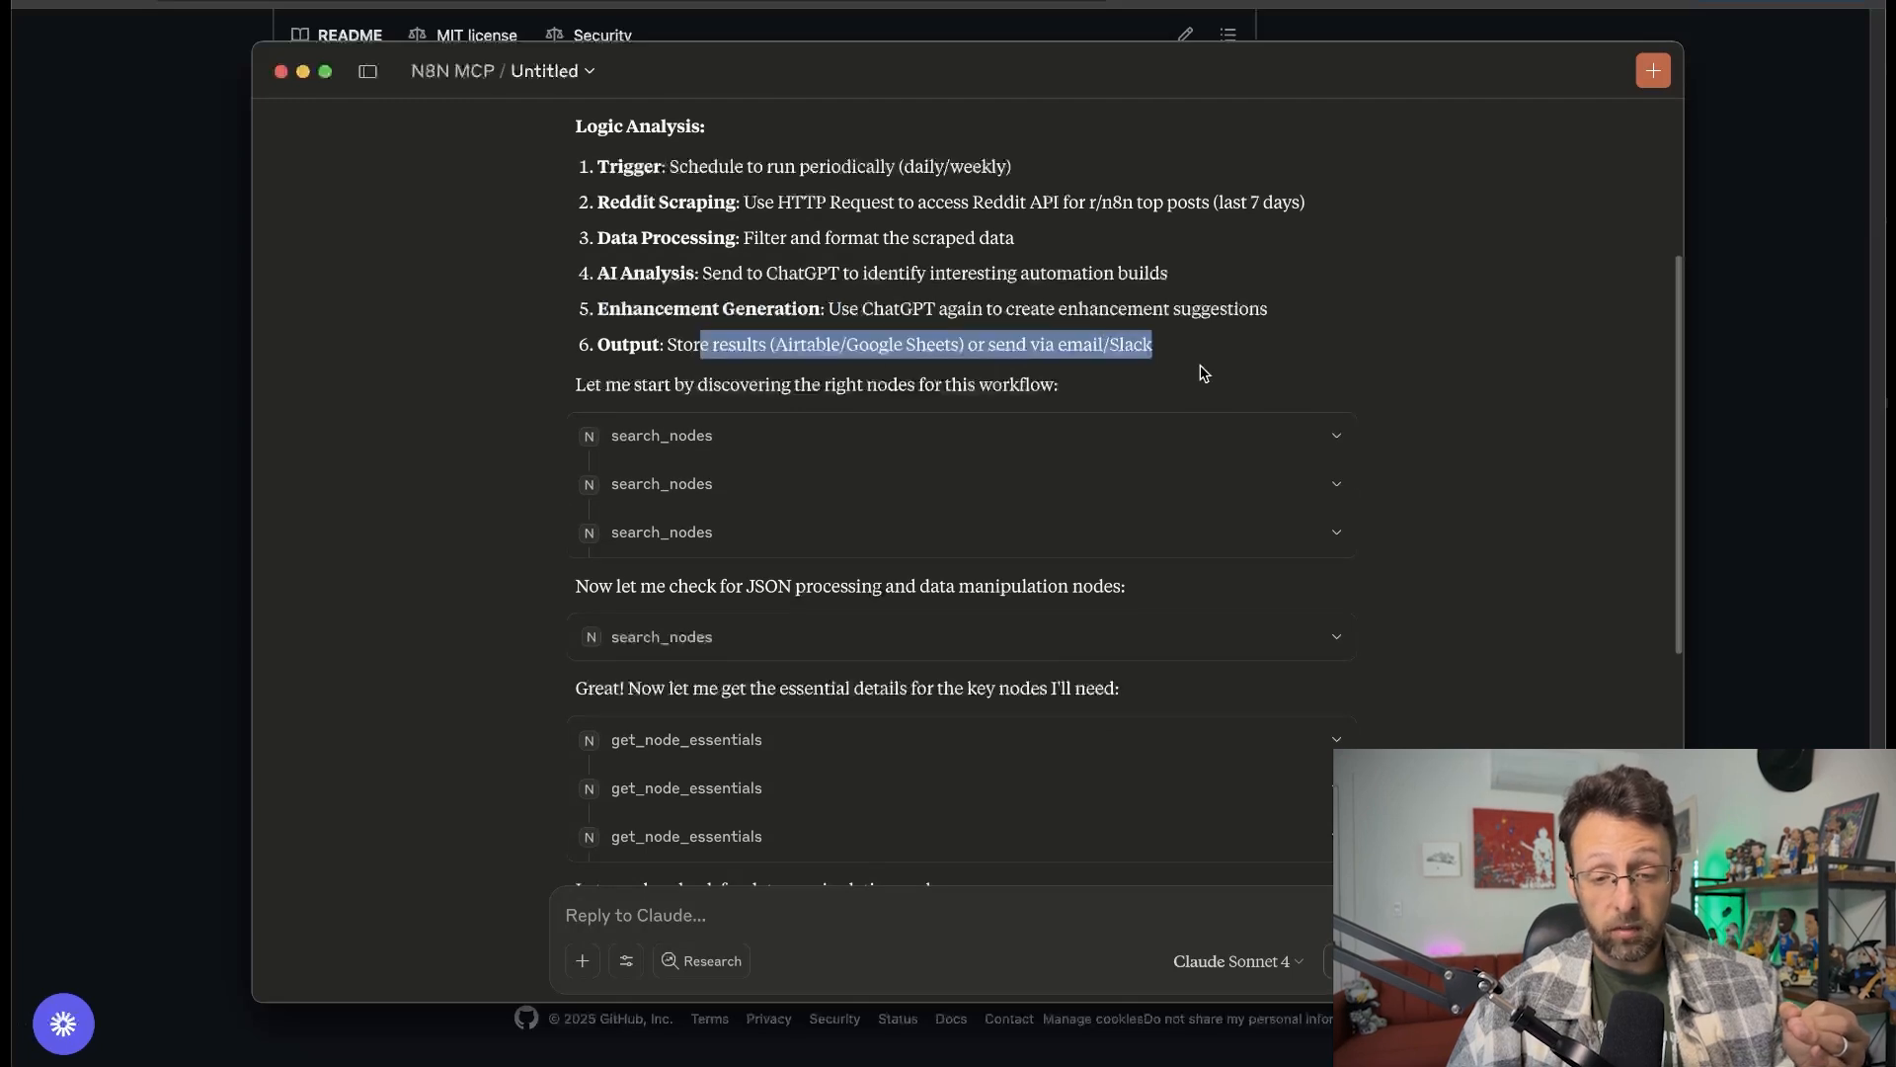
{"action": "left_click", "coordinate": [1041, 346]}
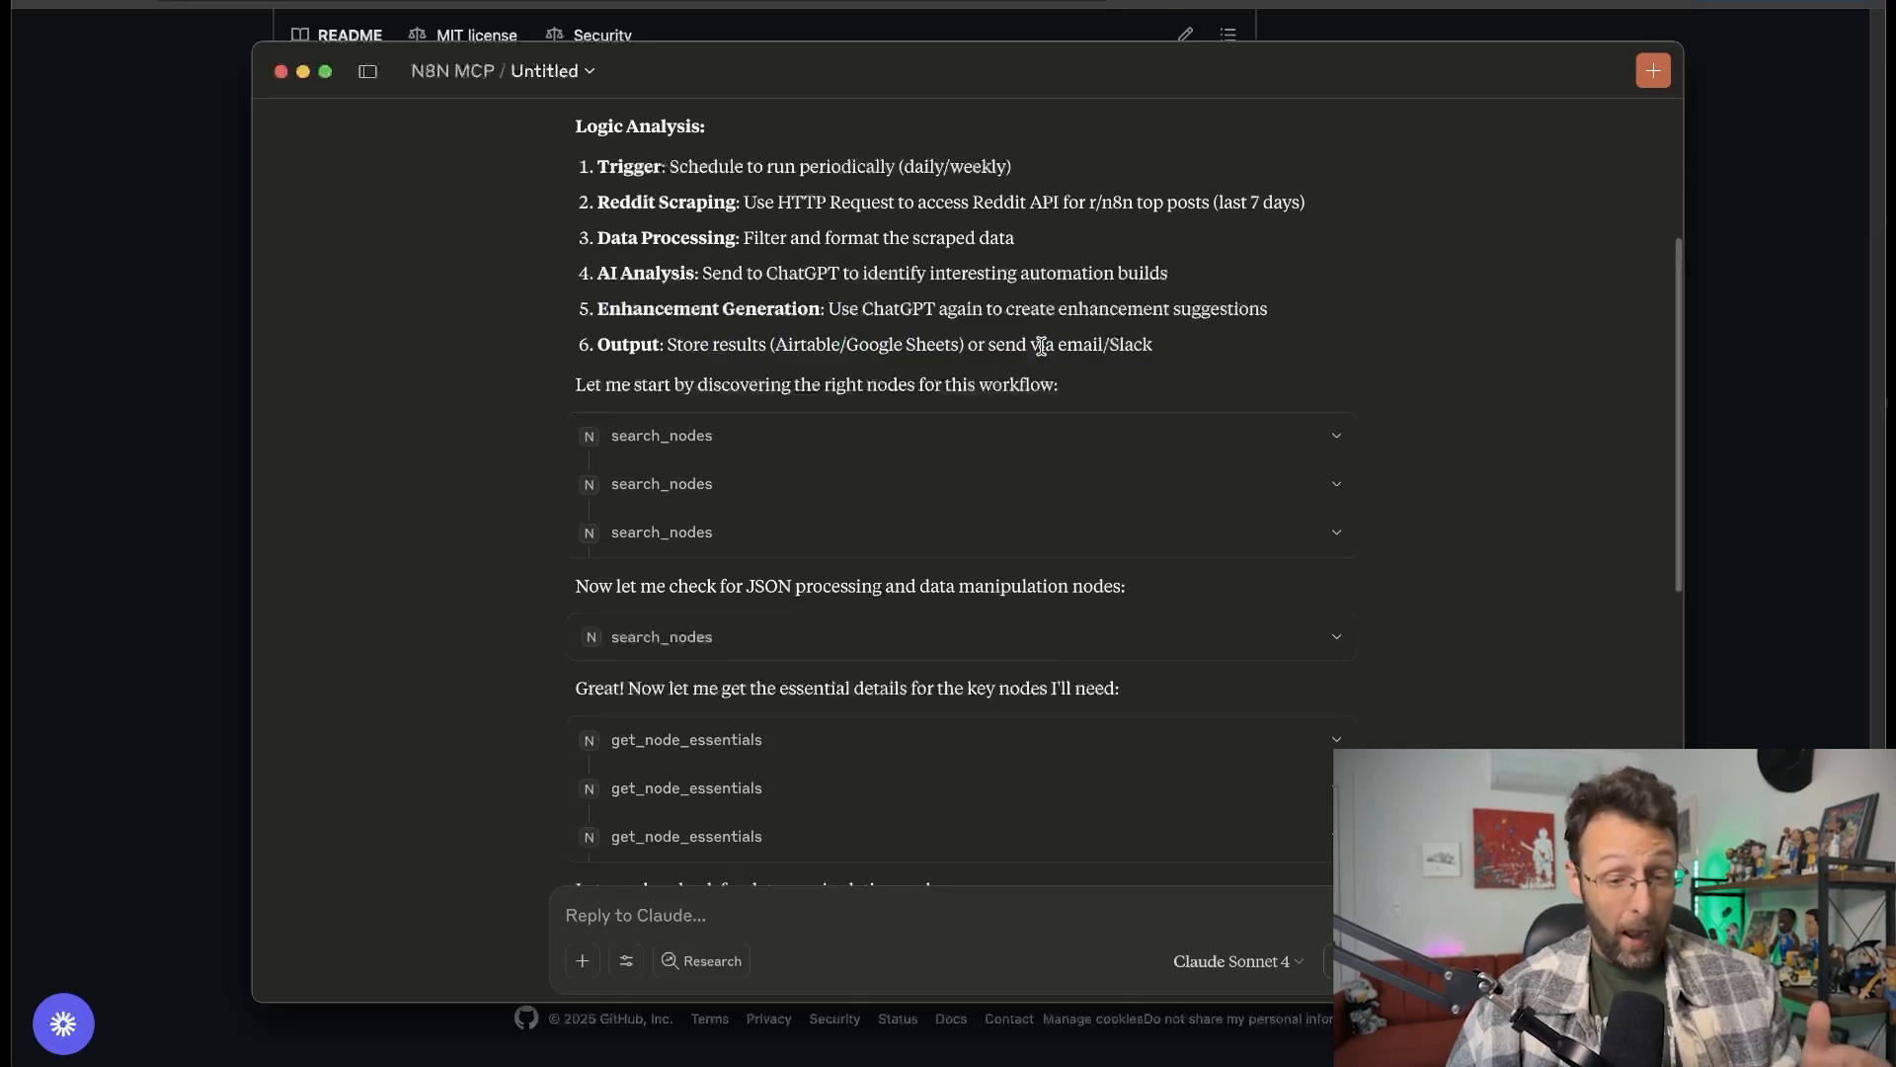
{"action": "left_click_drag", "start_coordinate": [778, 343], "coordinate": [893, 342]}
{"action": "left_click", "coordinate": [972, 342]}
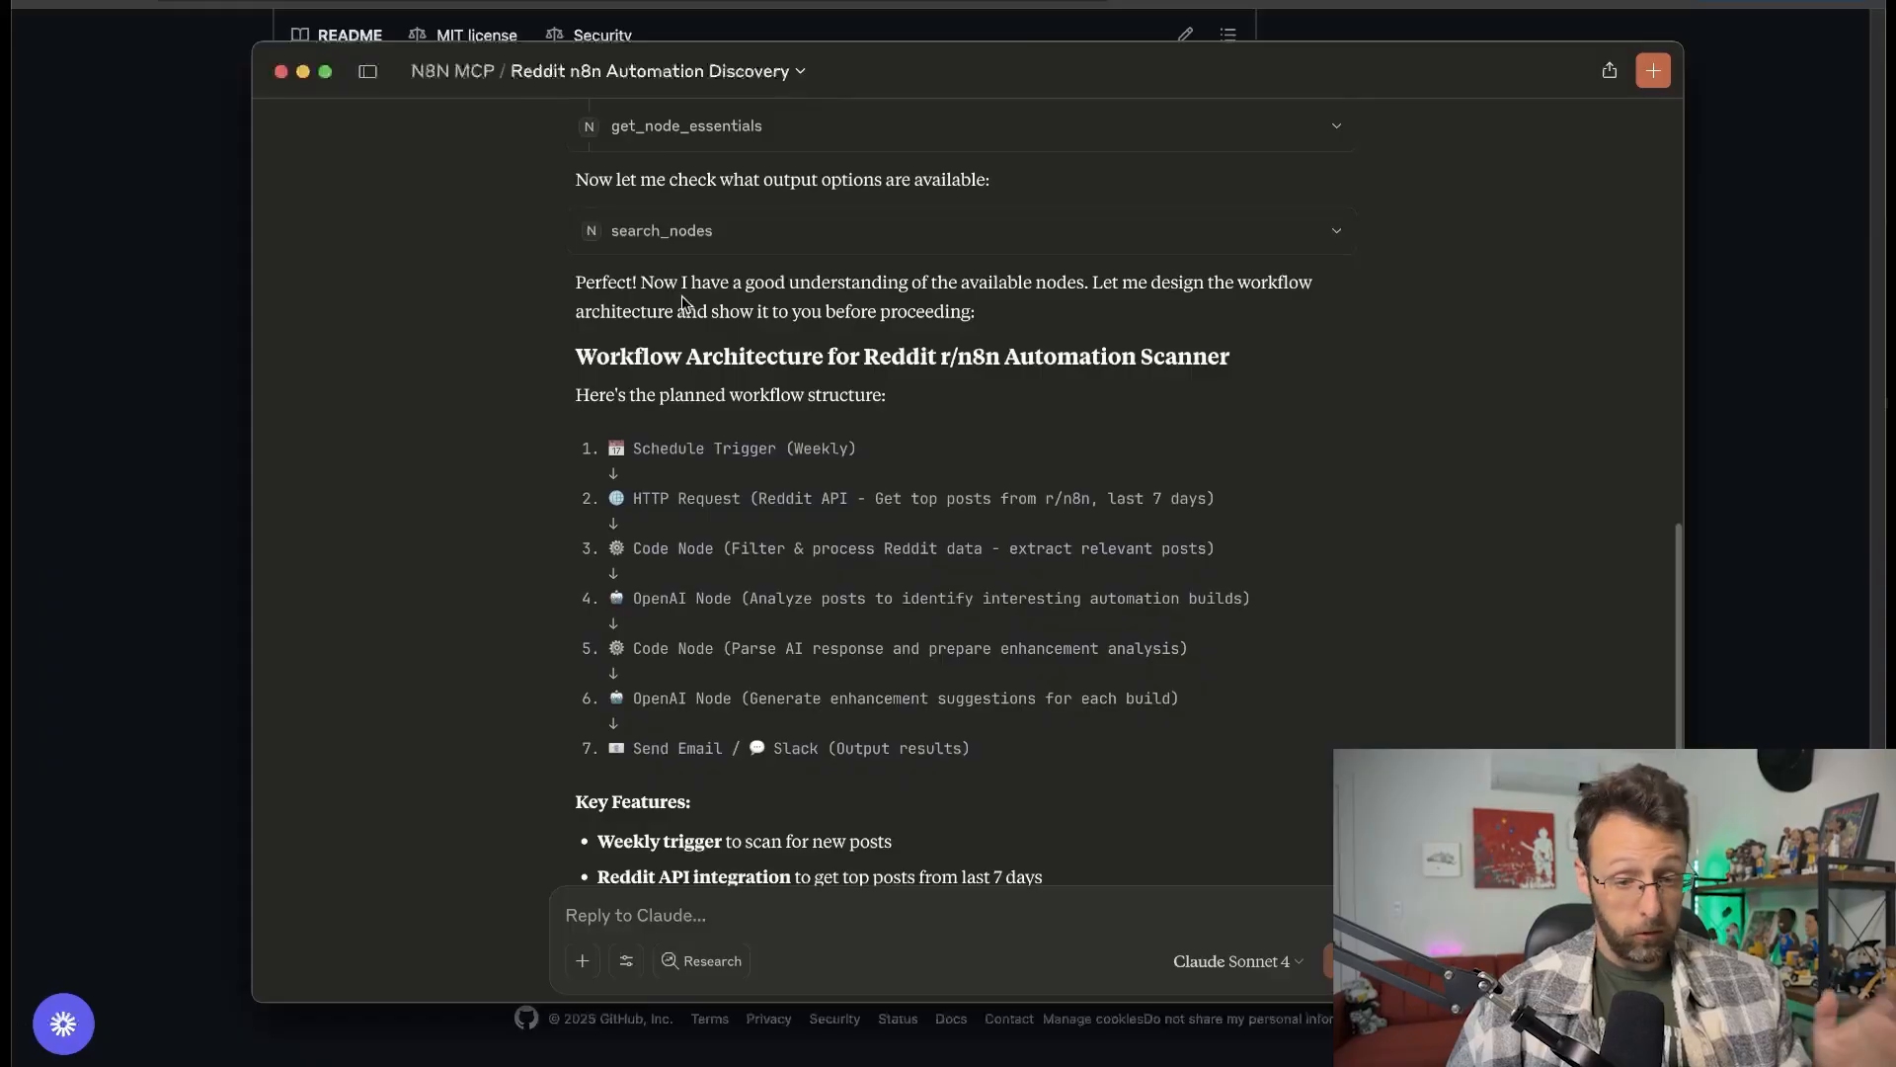
Examine the planned workflow architecture, its key features and the questions Claude asks before proceeding.
{"action": "left_click_drag", "start_coordinate": [640, 282], "coordinate": [1184, 285]}
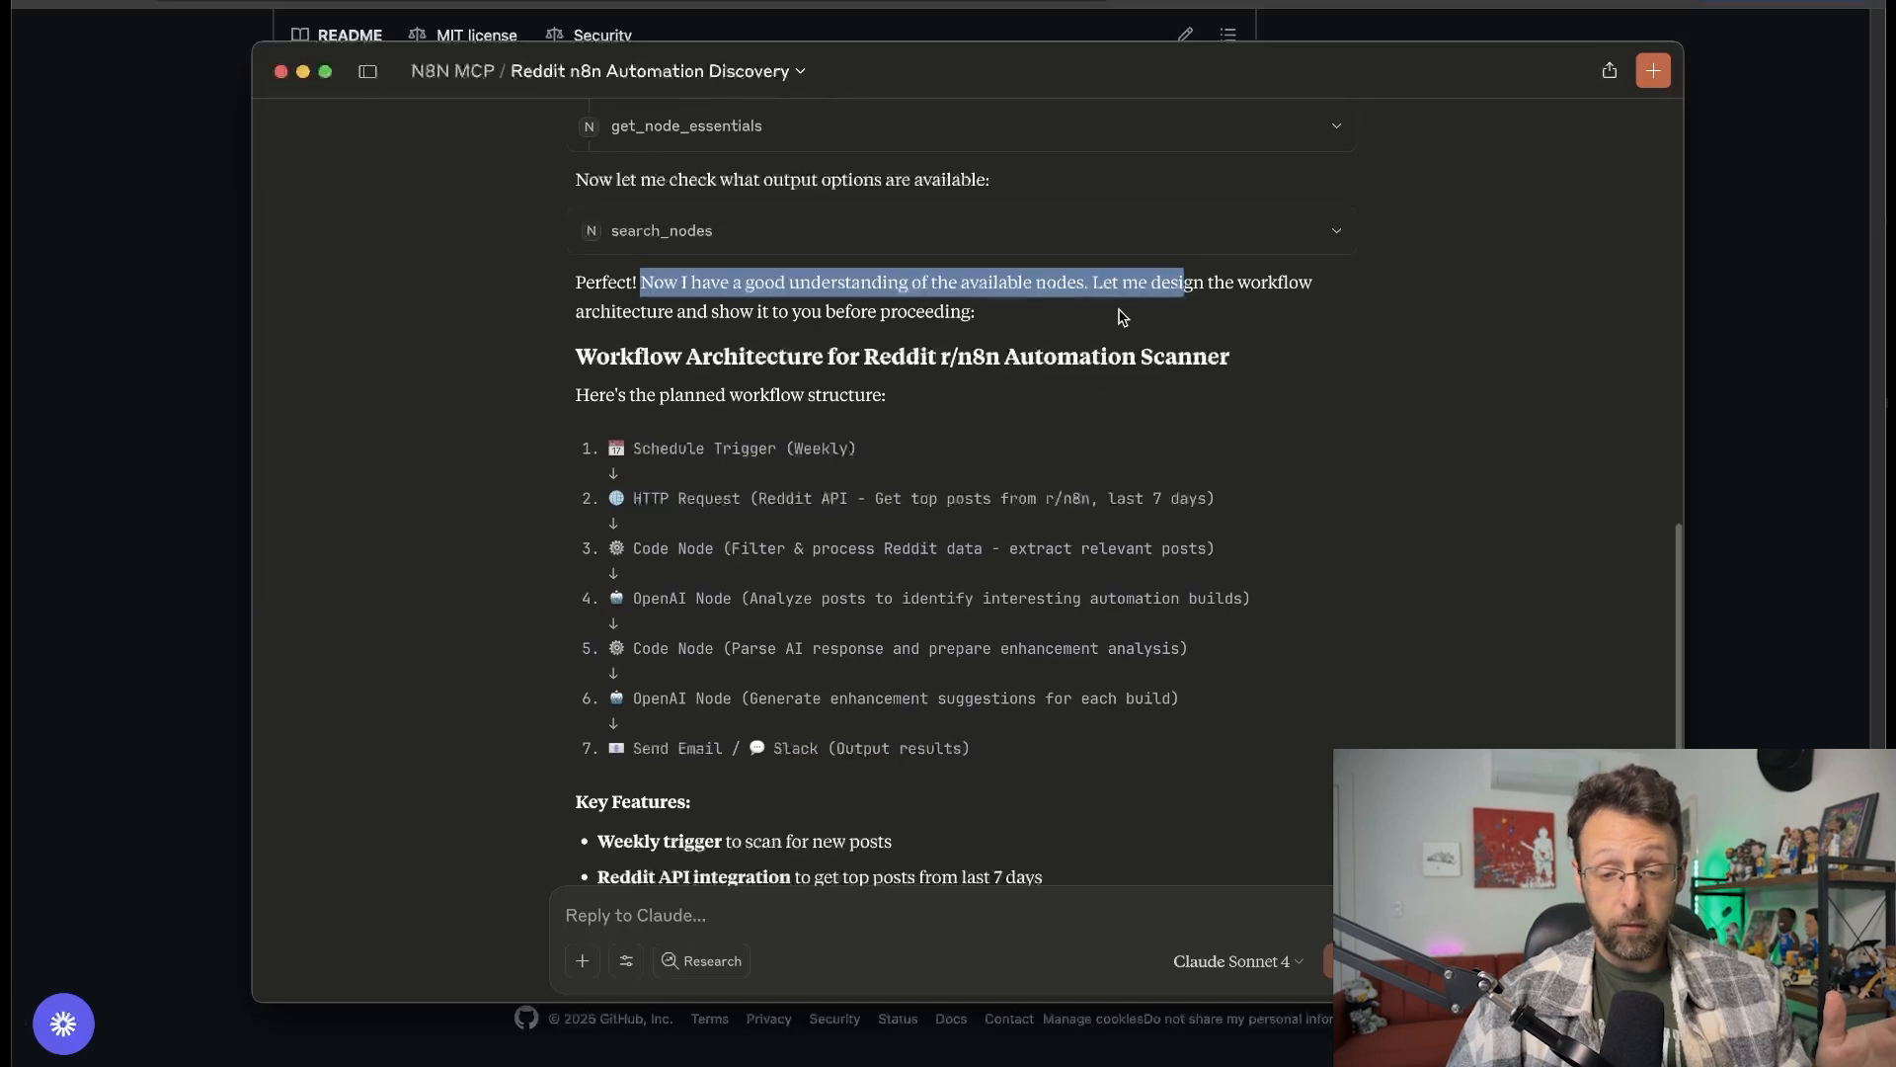
{"action": "scroll", "coordinate": [1008, 306], "scroll_direction": "down", "scroll_amount": 2}
{"action": "left_click_drag", "start_coordinate": [580, 326], "coordinate": [990, 594]}
{"action": "left_click", "coordinate": [565, 555]}
{"action": "scroll", "coordinate": [565, 555], "scroll_direction": "down", "scroll_amount": 4}
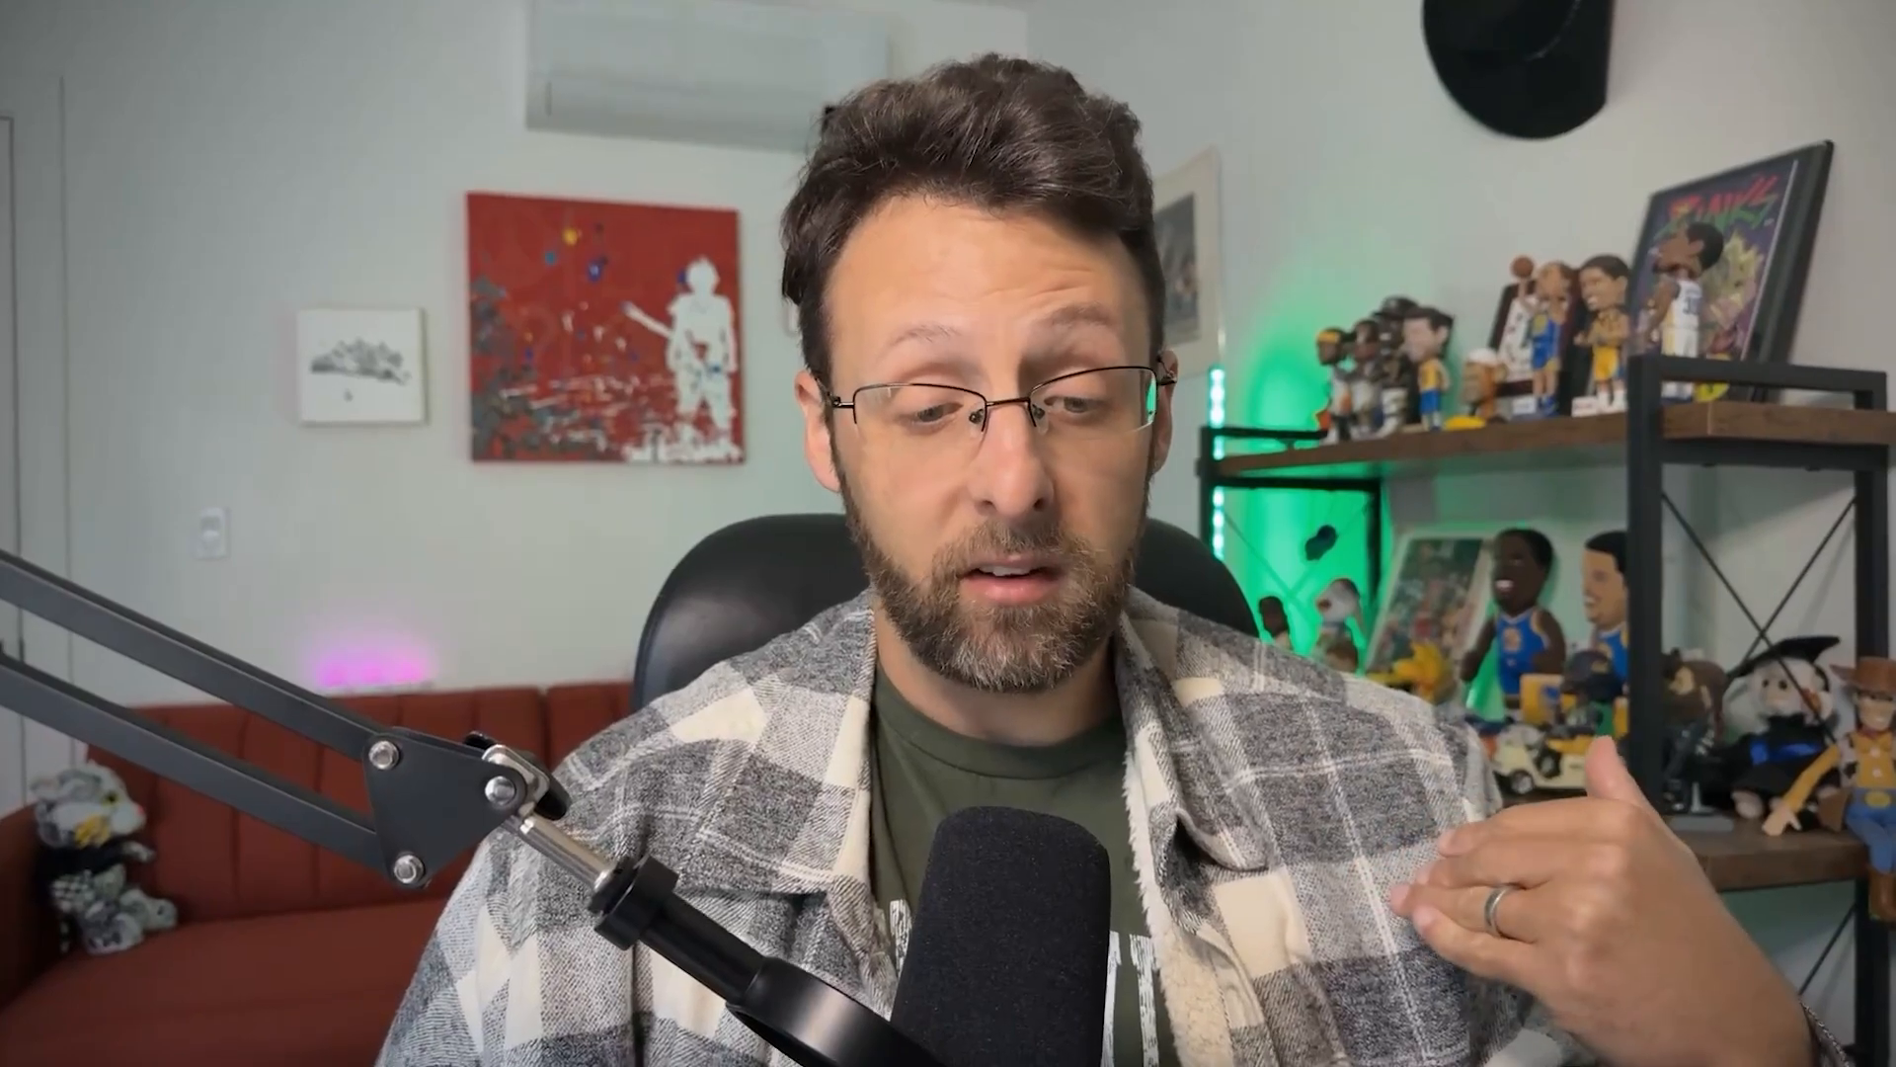
{"action": "left_click_drag", "start_coordinate": [633, 554], "coordinate": [973, 553]}
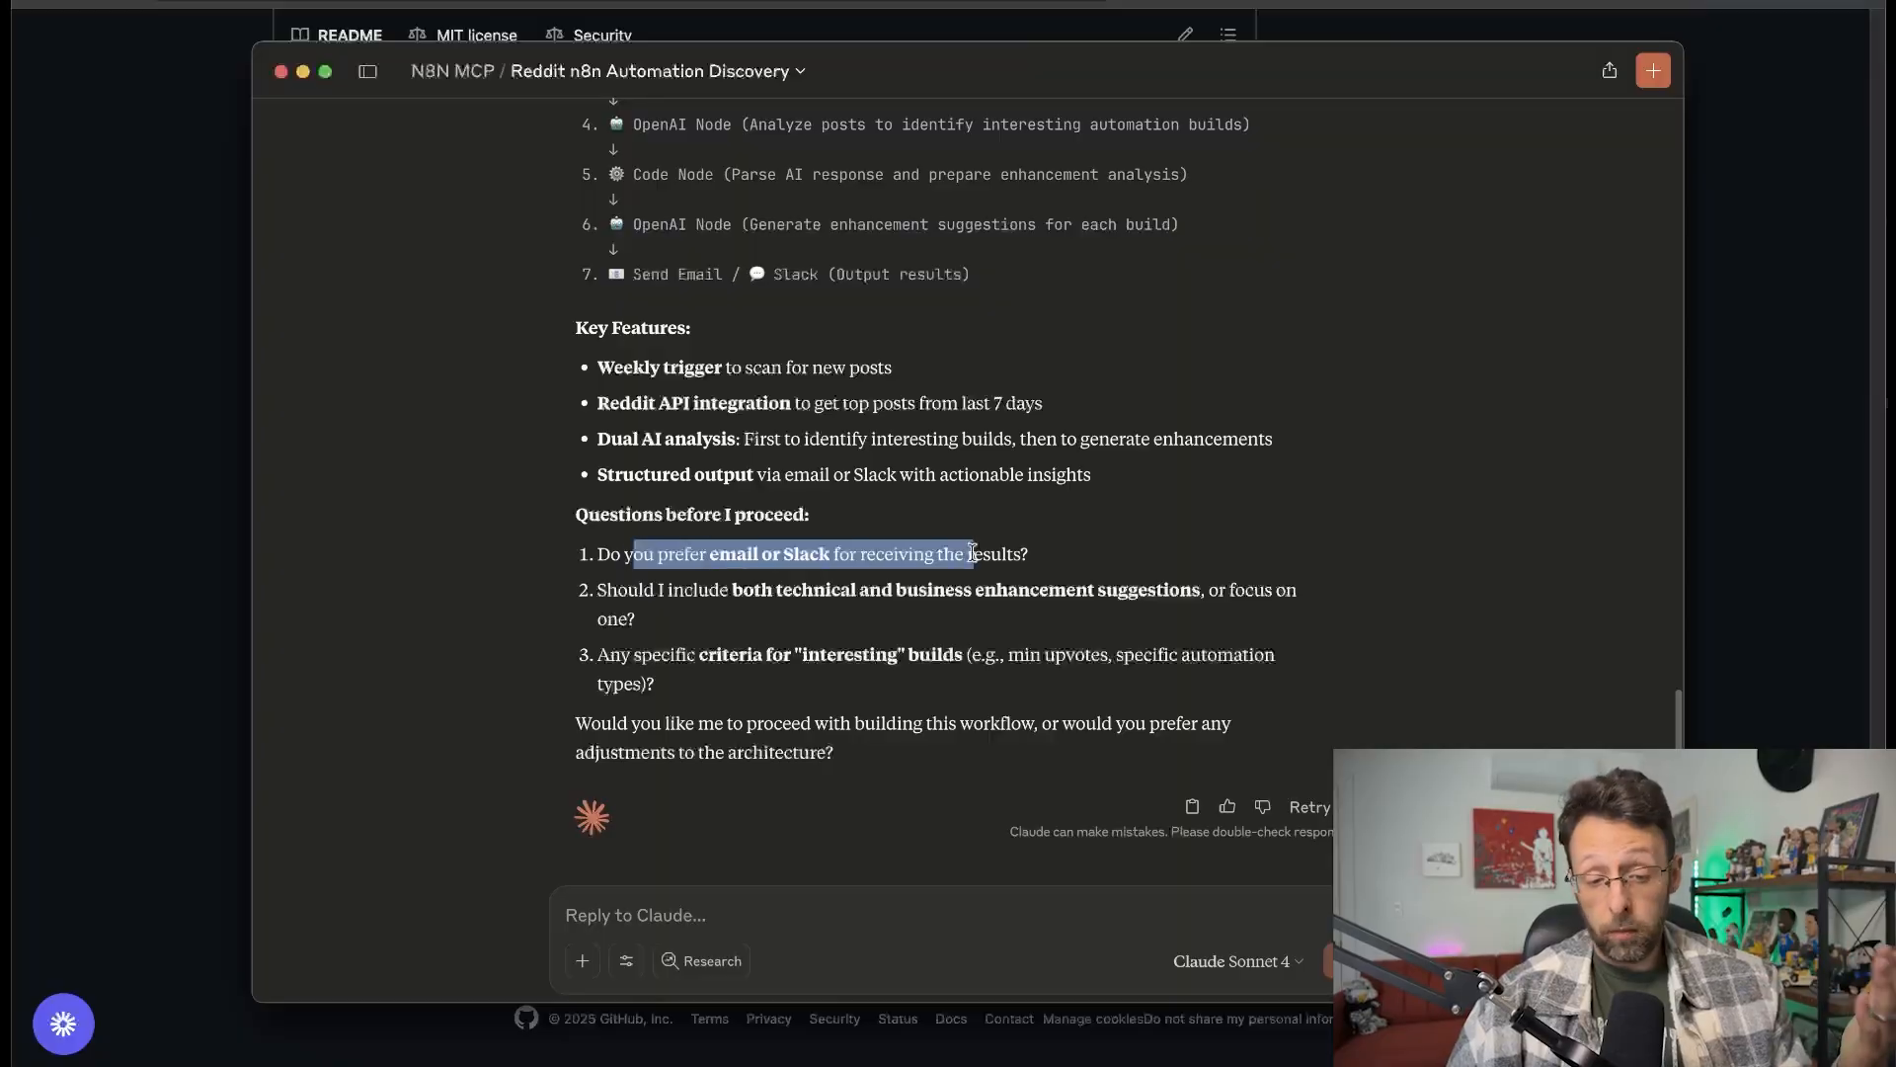
{"action": "left_click", "coordinate": [736, 624]}
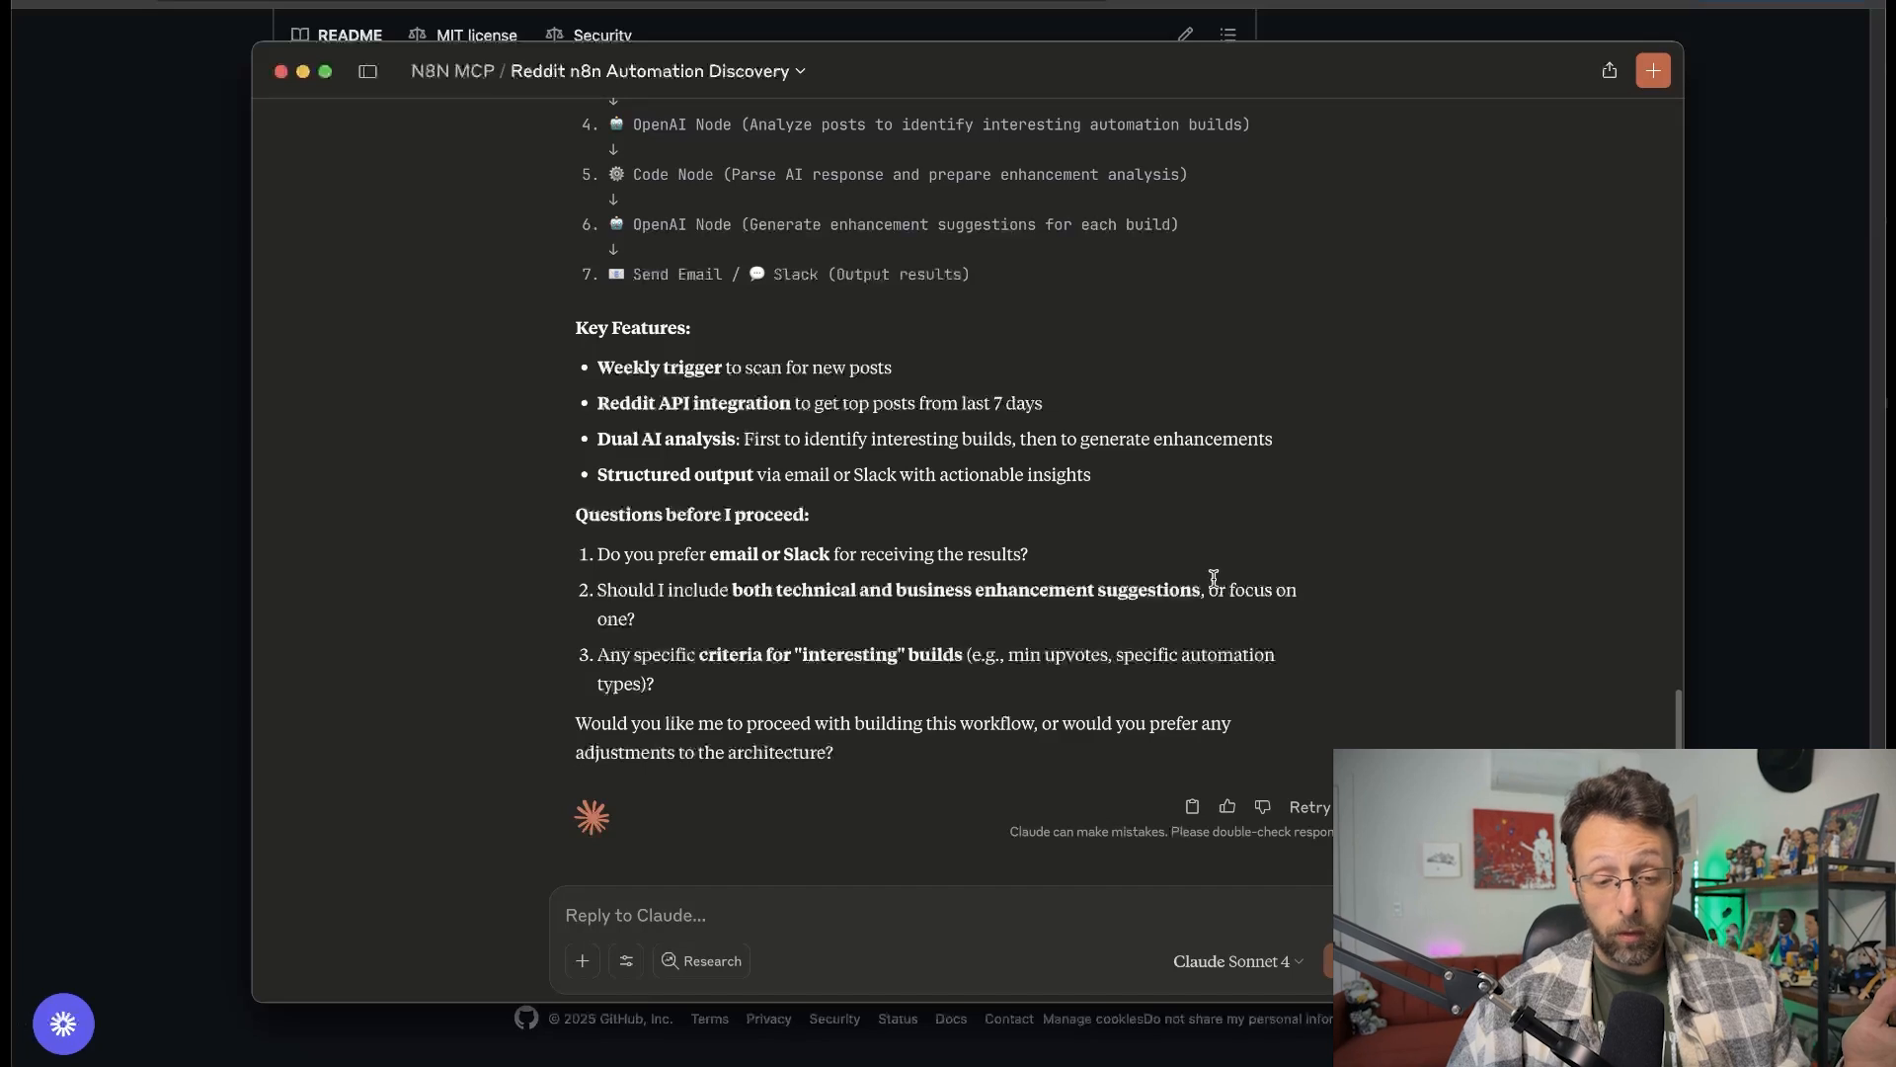
{"action": "left_click_drag", "start_coordinate": [644, 654], "coordinate": [848, 654]}
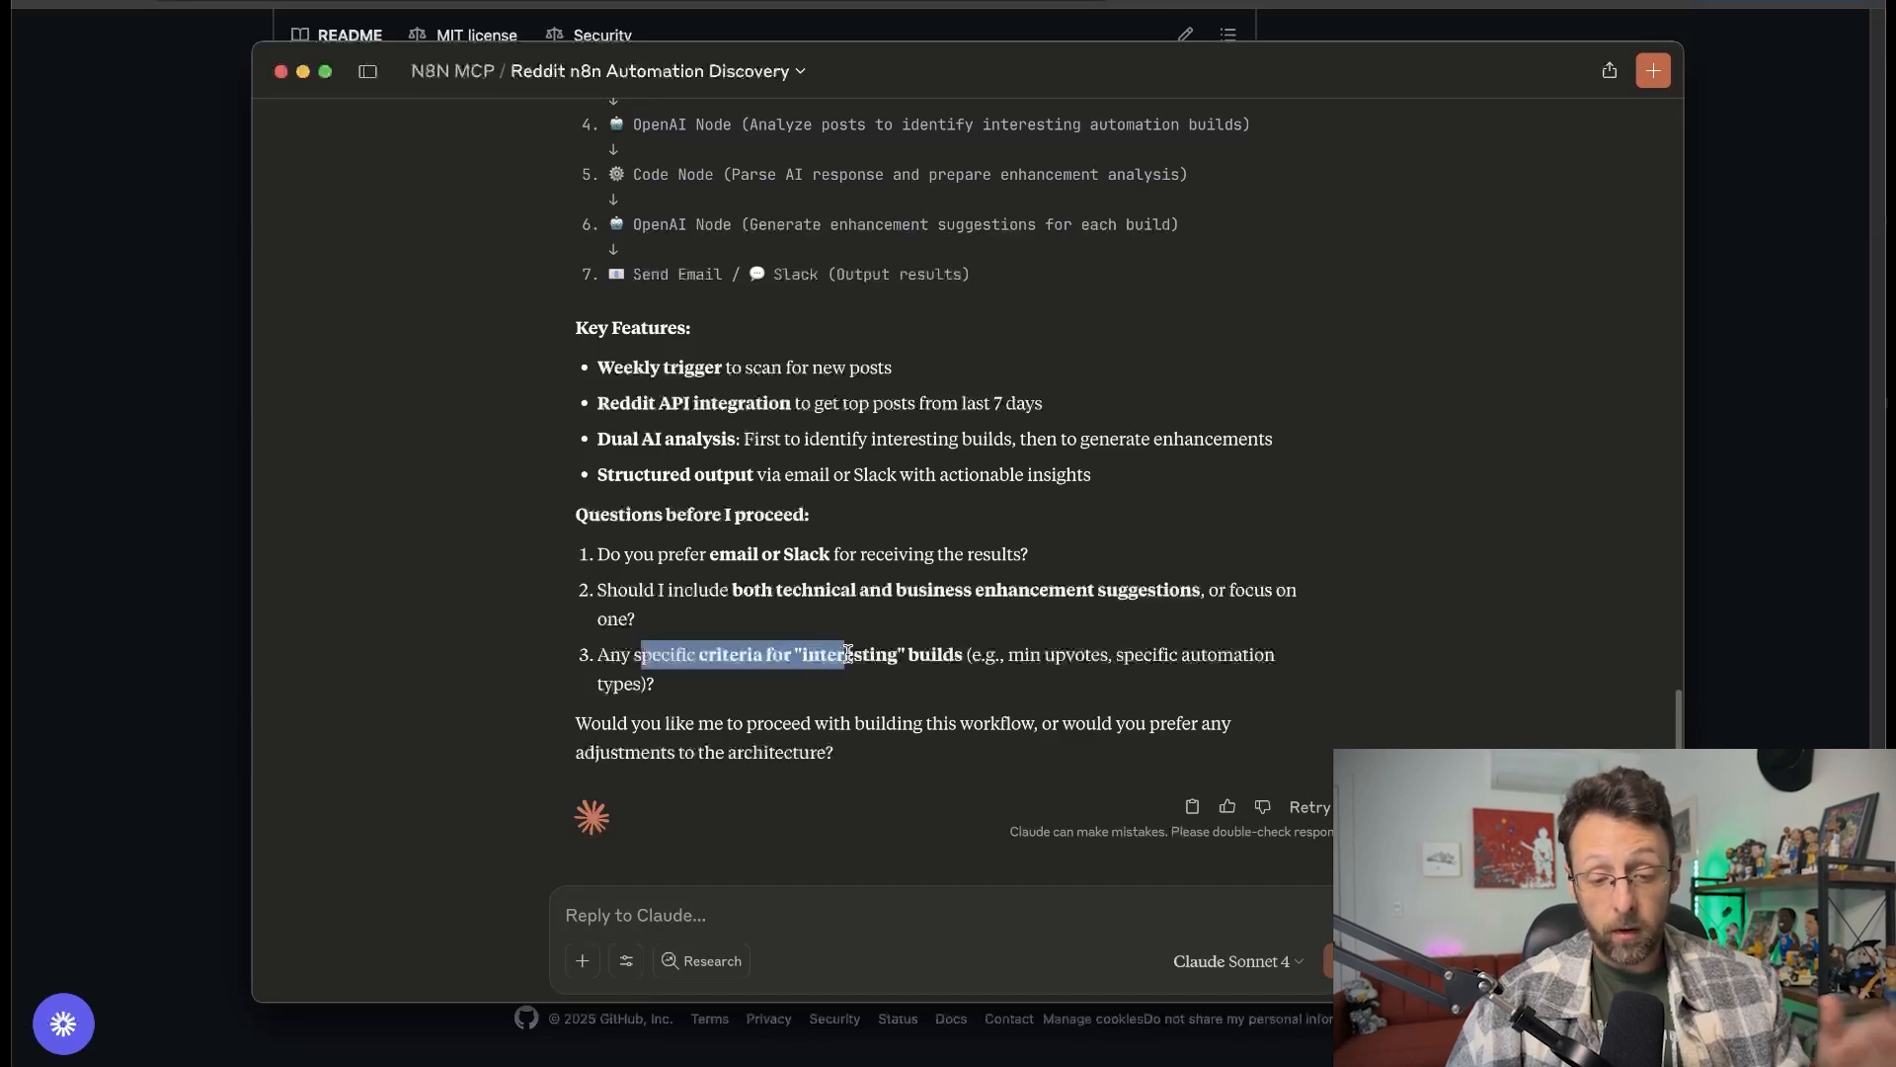
{"action": "left_click", "coordinate": [1018, 700]}
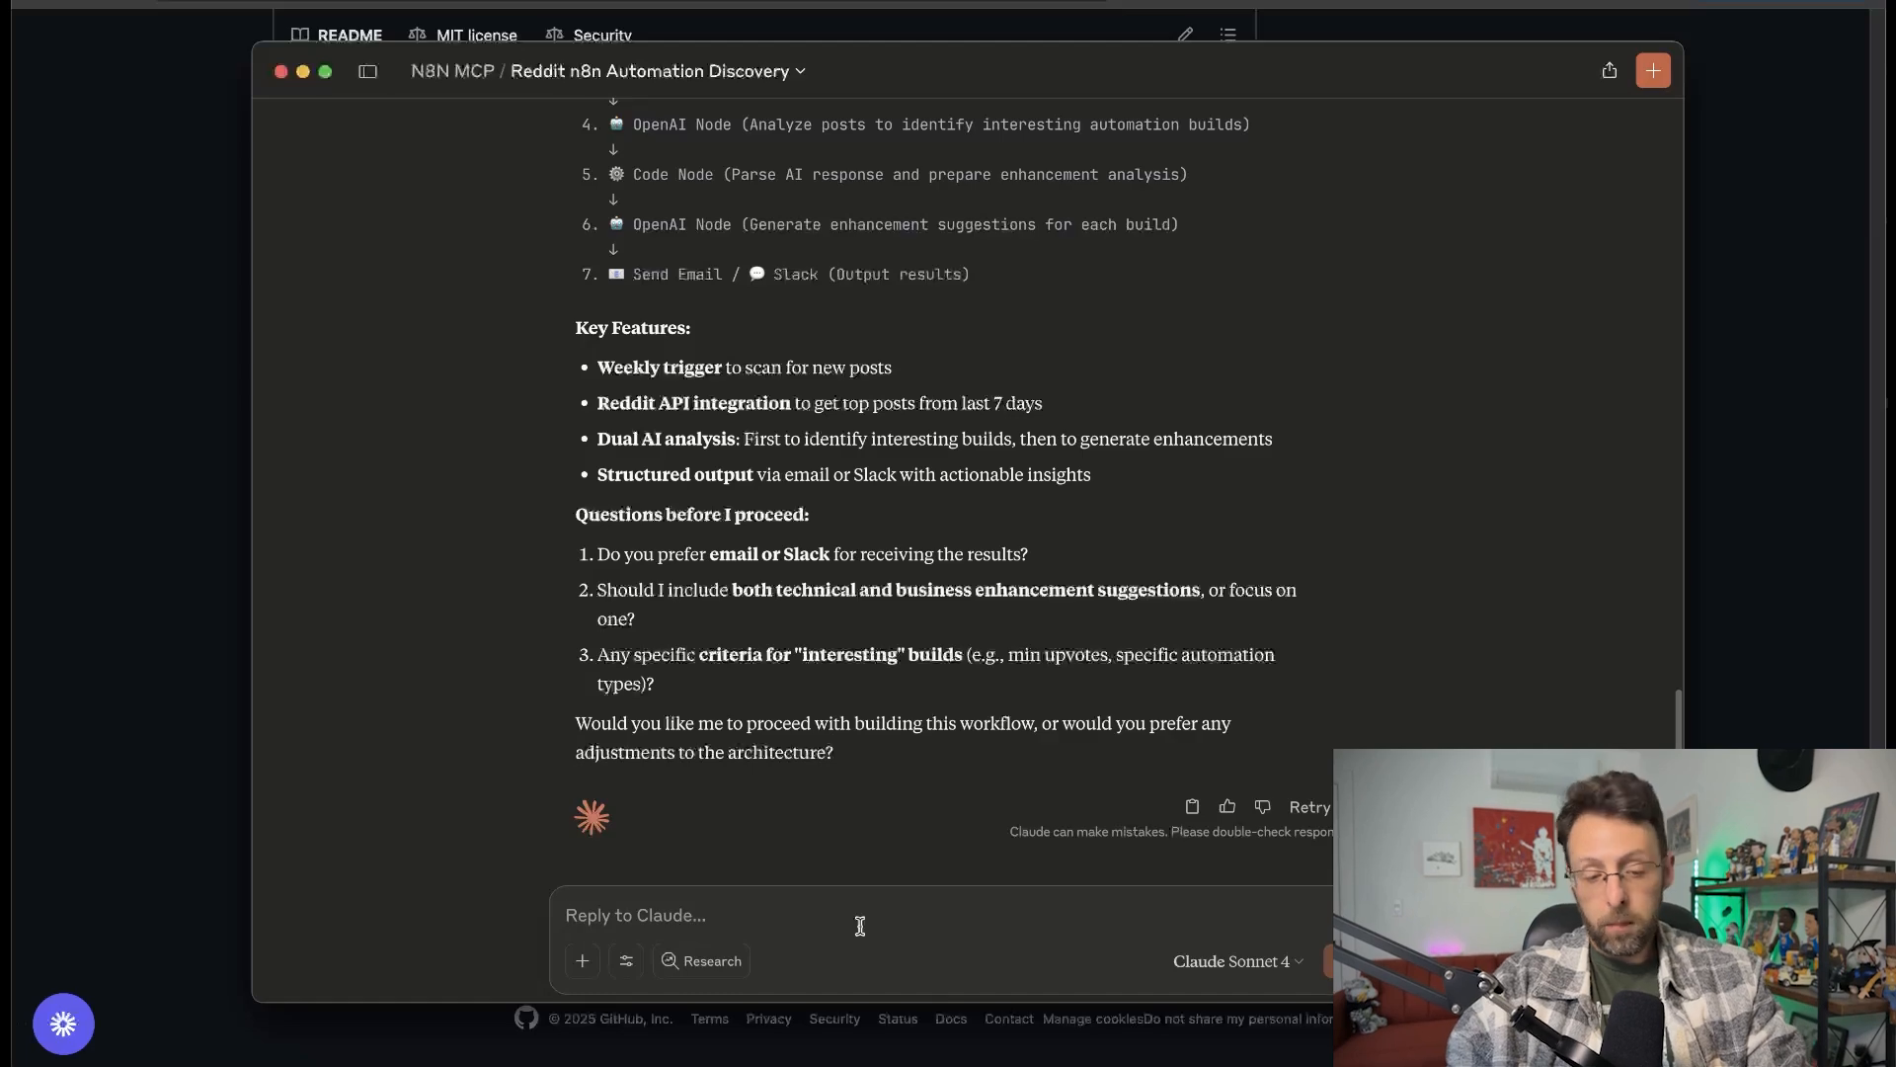
Switch to Slack and open the thebuildroom channel in The Build Room workspace to check its name.
{"action": "key", "text": "super+Tab"}
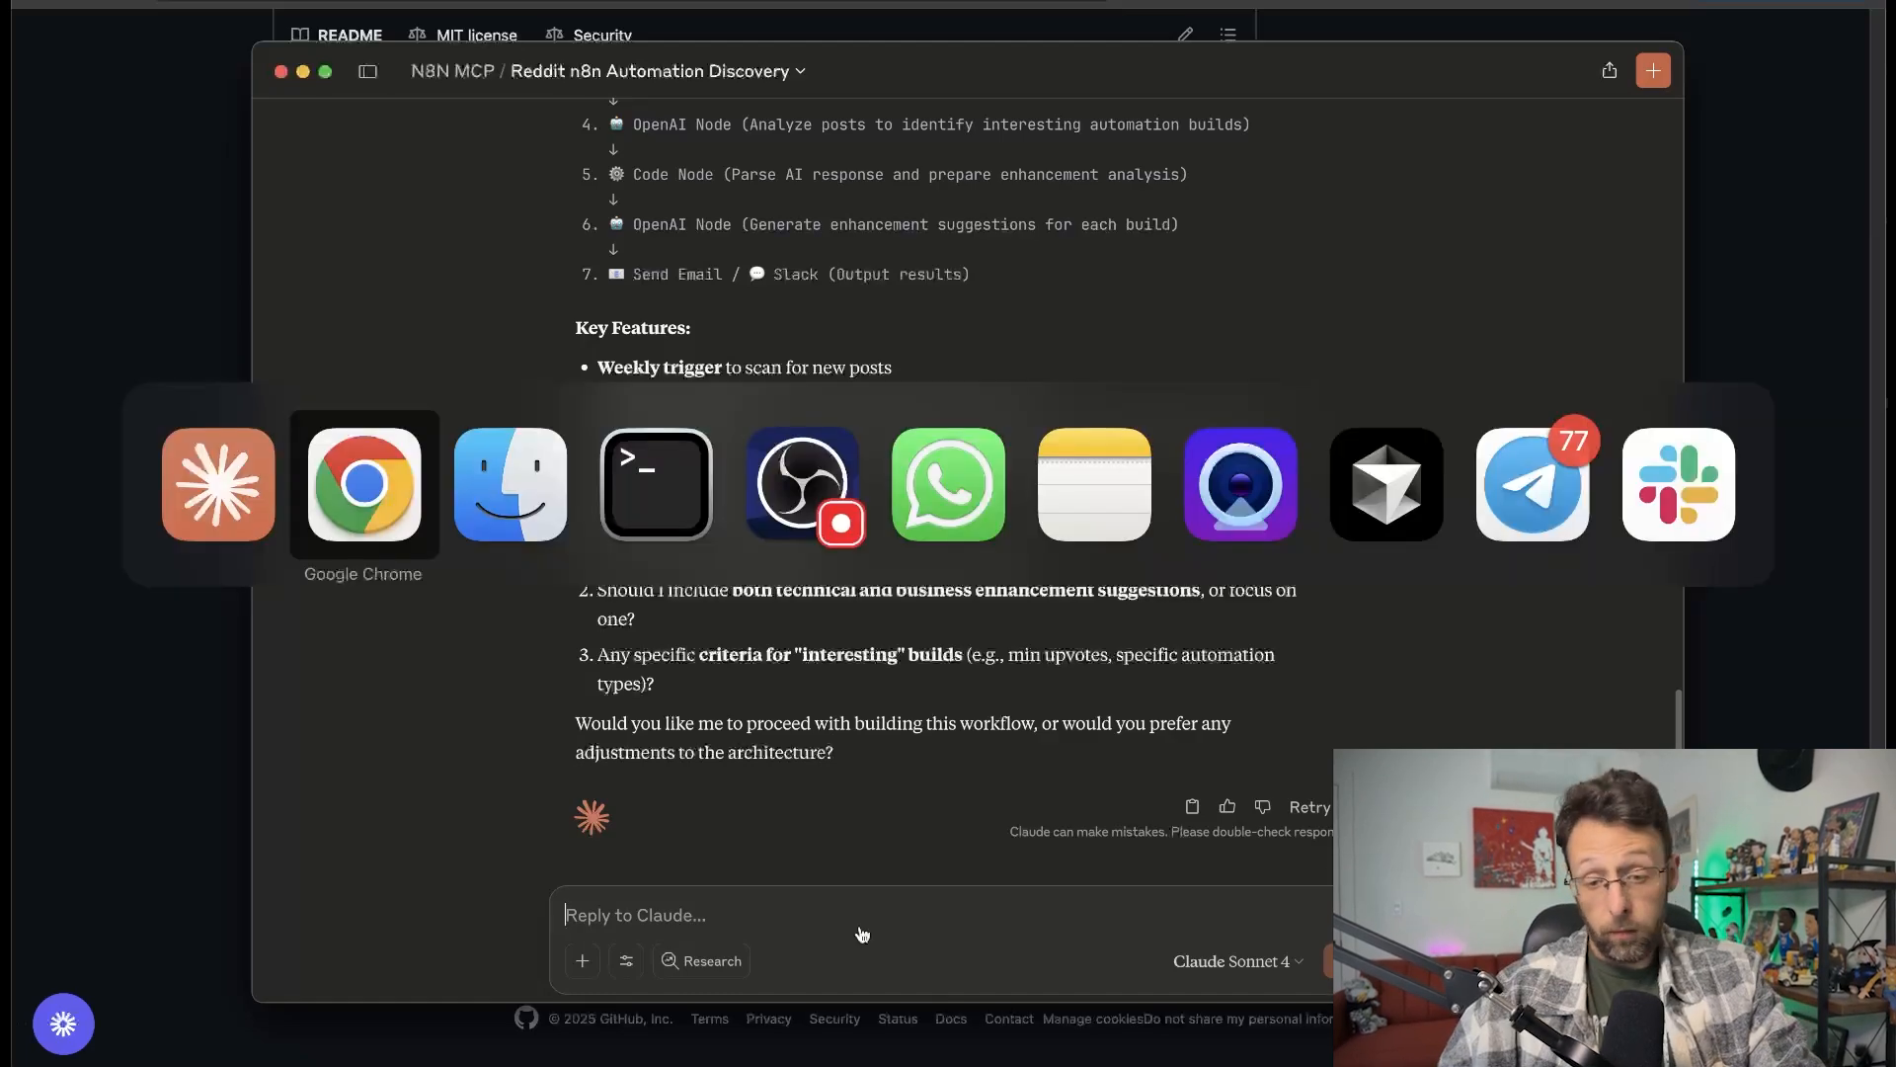
{"action": "key", "text": "Tab"}
{"action": "key", "text": "Tab"}
{"action": "key", "text": "Tab"}
{"action": "key", "text": "Tab"}
{"action": "key", "text": "Tab"}
{"action": "key", "text": "Tab"}
{"action": "key", "text": "Tab"}
{"action": "key", "text": "Tab"}
{"action": "key", "text": "Tab"}
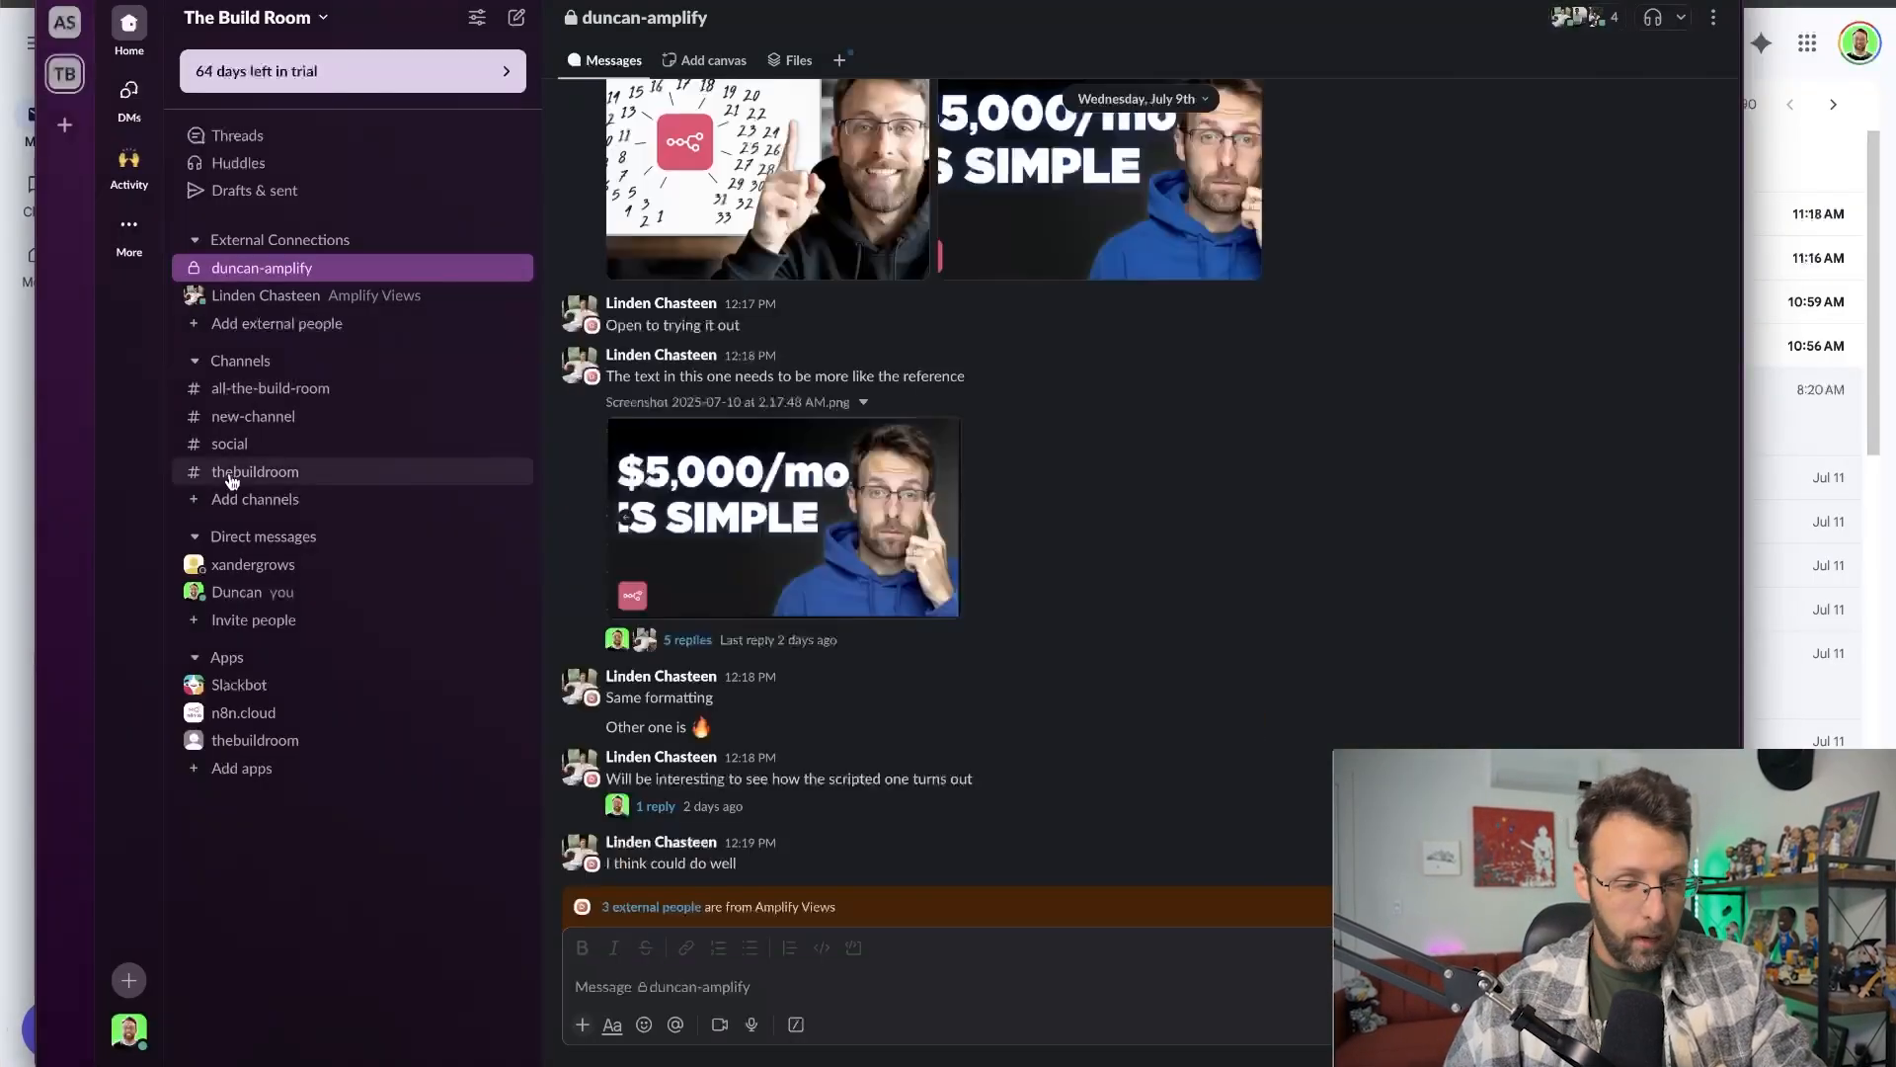
{"action": "left_click", "coordinate": [232, 473]}
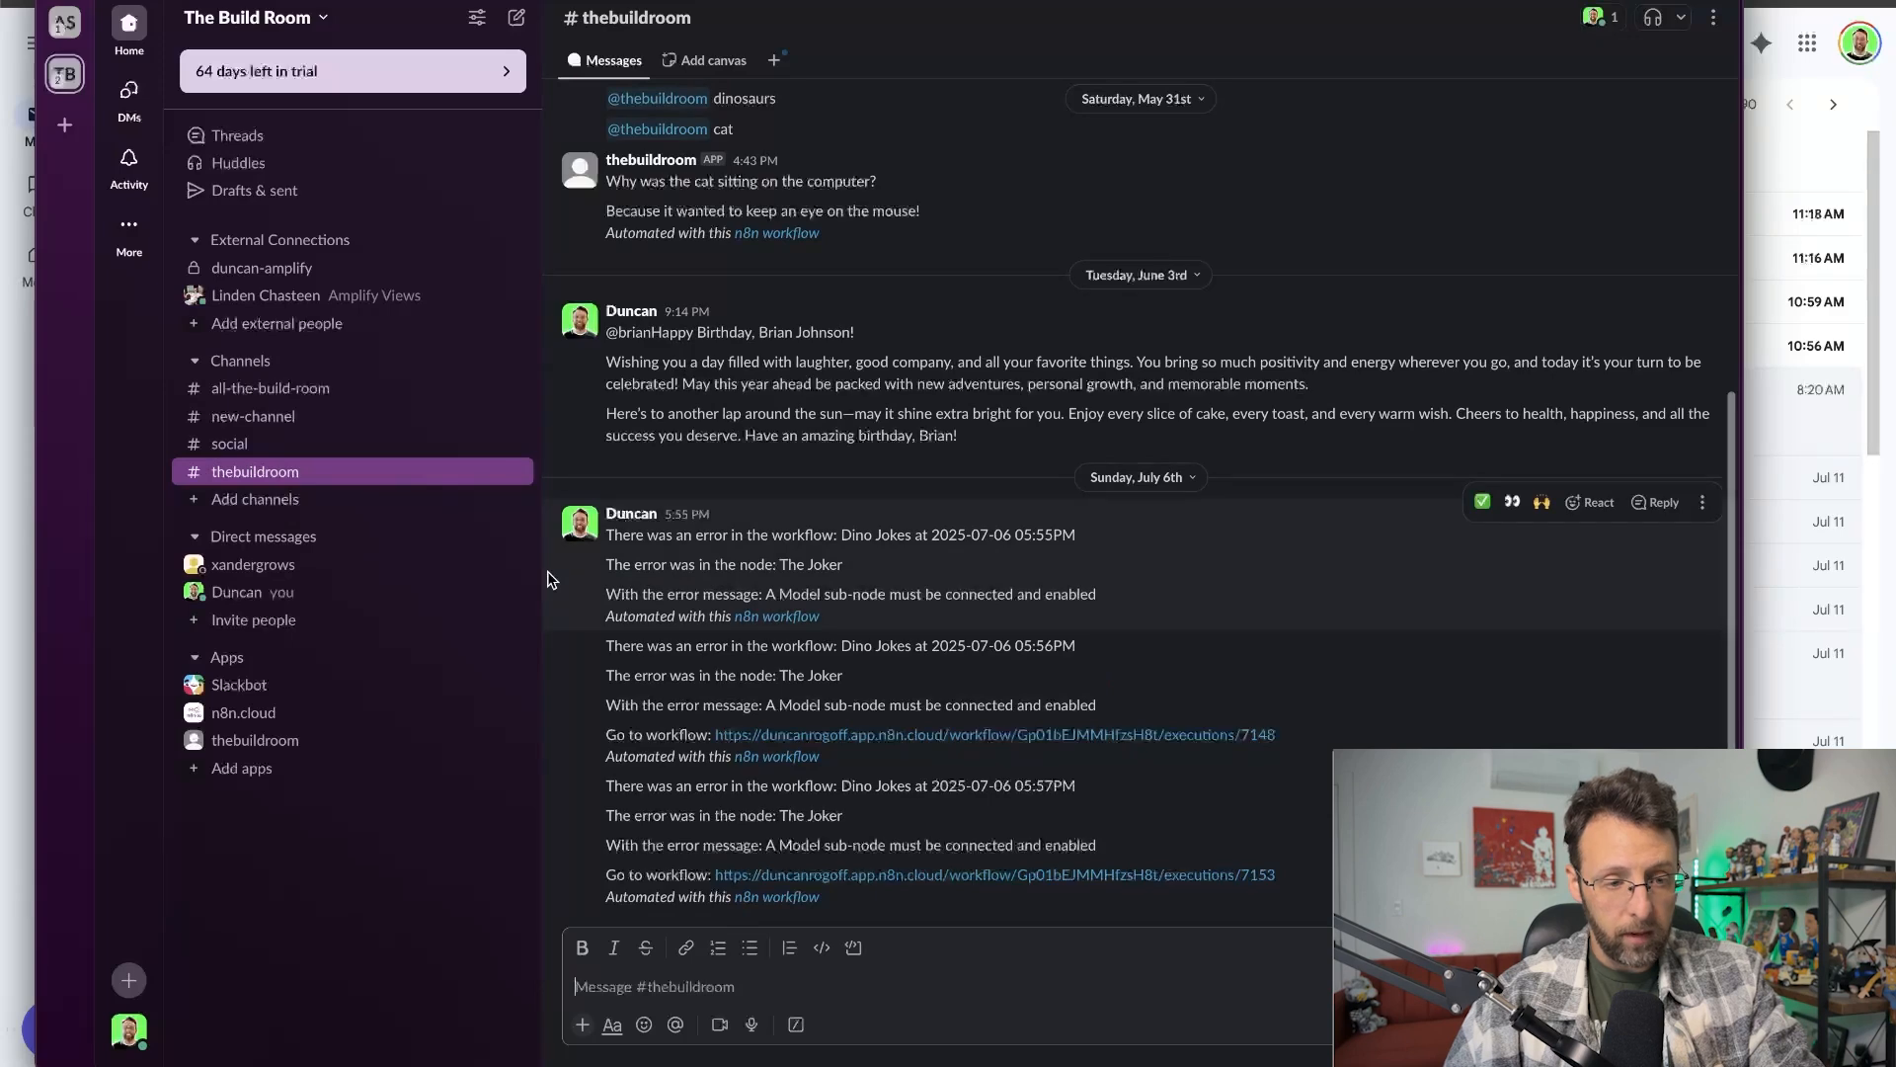
Back in Claude, send "i prefer slack to channel #thebuildroom stick to business enhancements builds with the most upvotes" and always allow validate_node_minimal.
{"action": "key", "text": "super+Tab"}
{"action": "type", "text": "i prefer "}
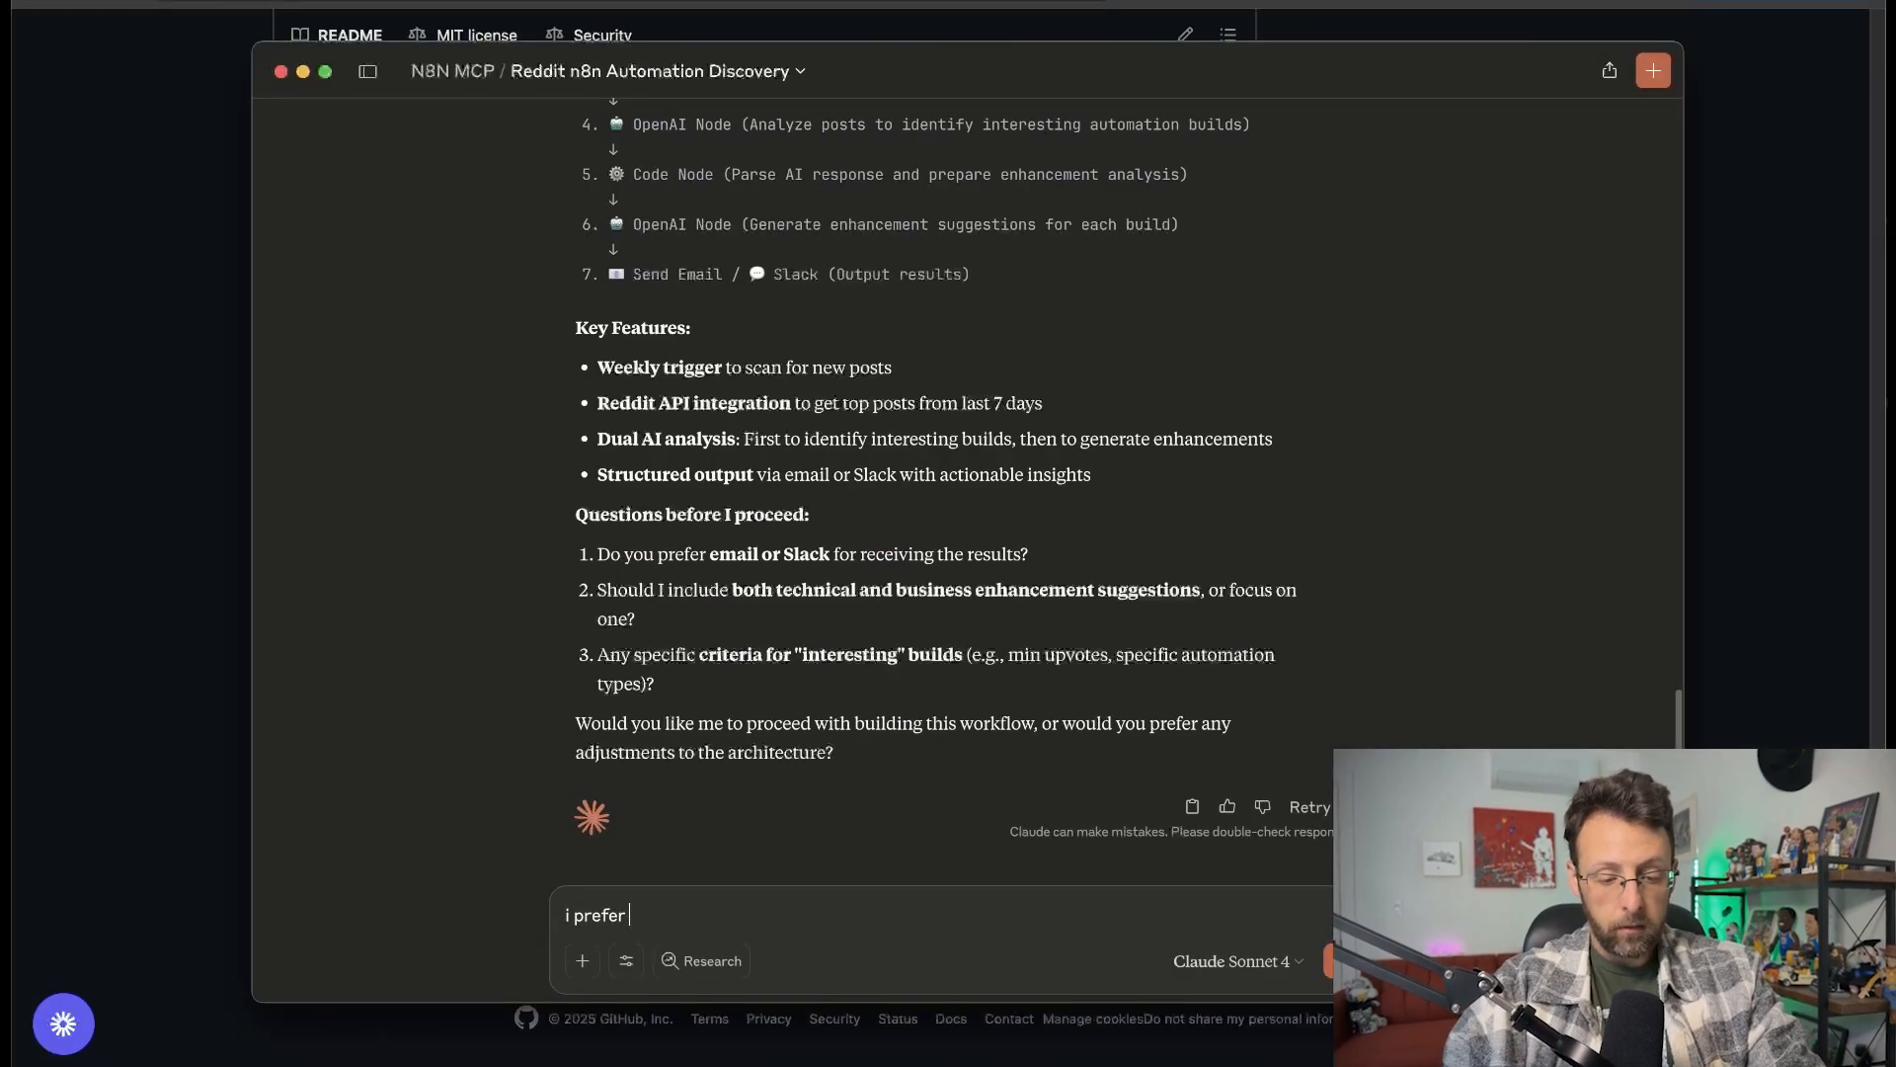
{"action": "type", "text": "slack to channel #thebuildroom stick to bus"}
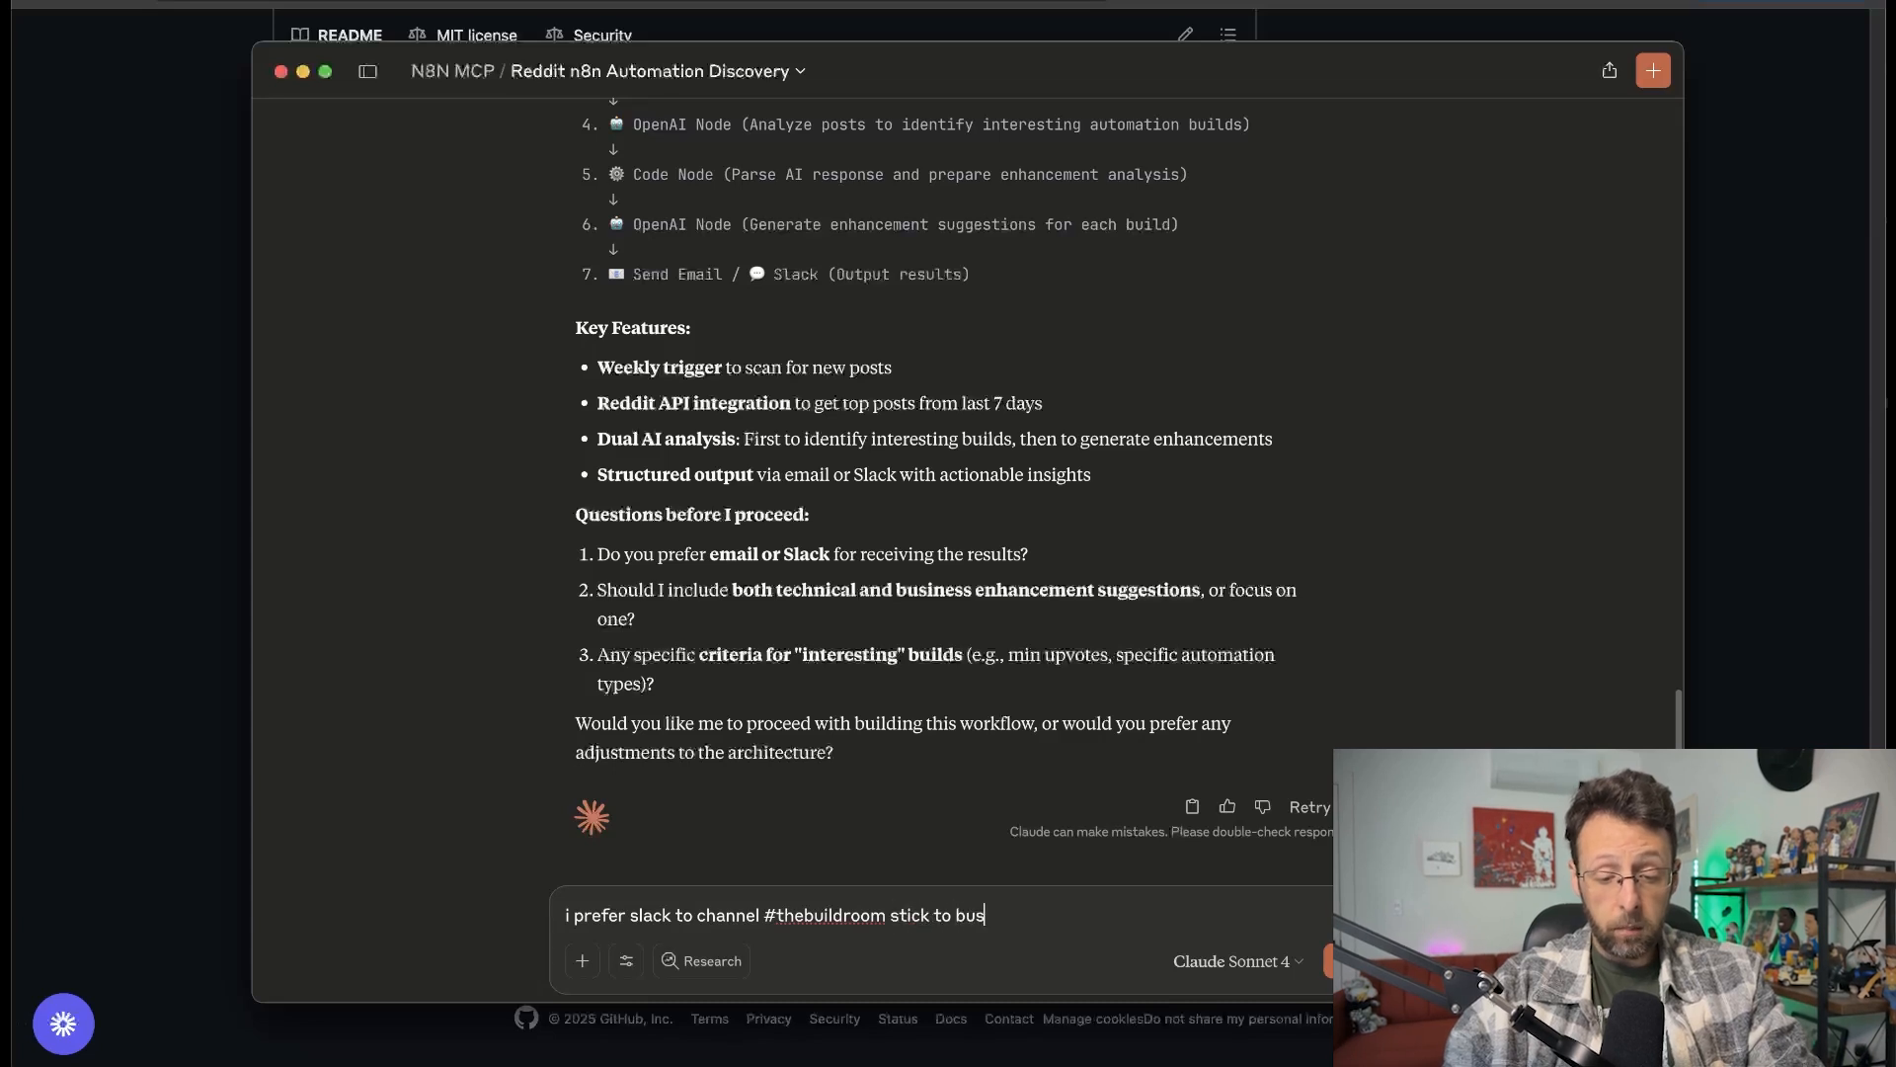
{"action": "type", "text": "iness enhancements "}
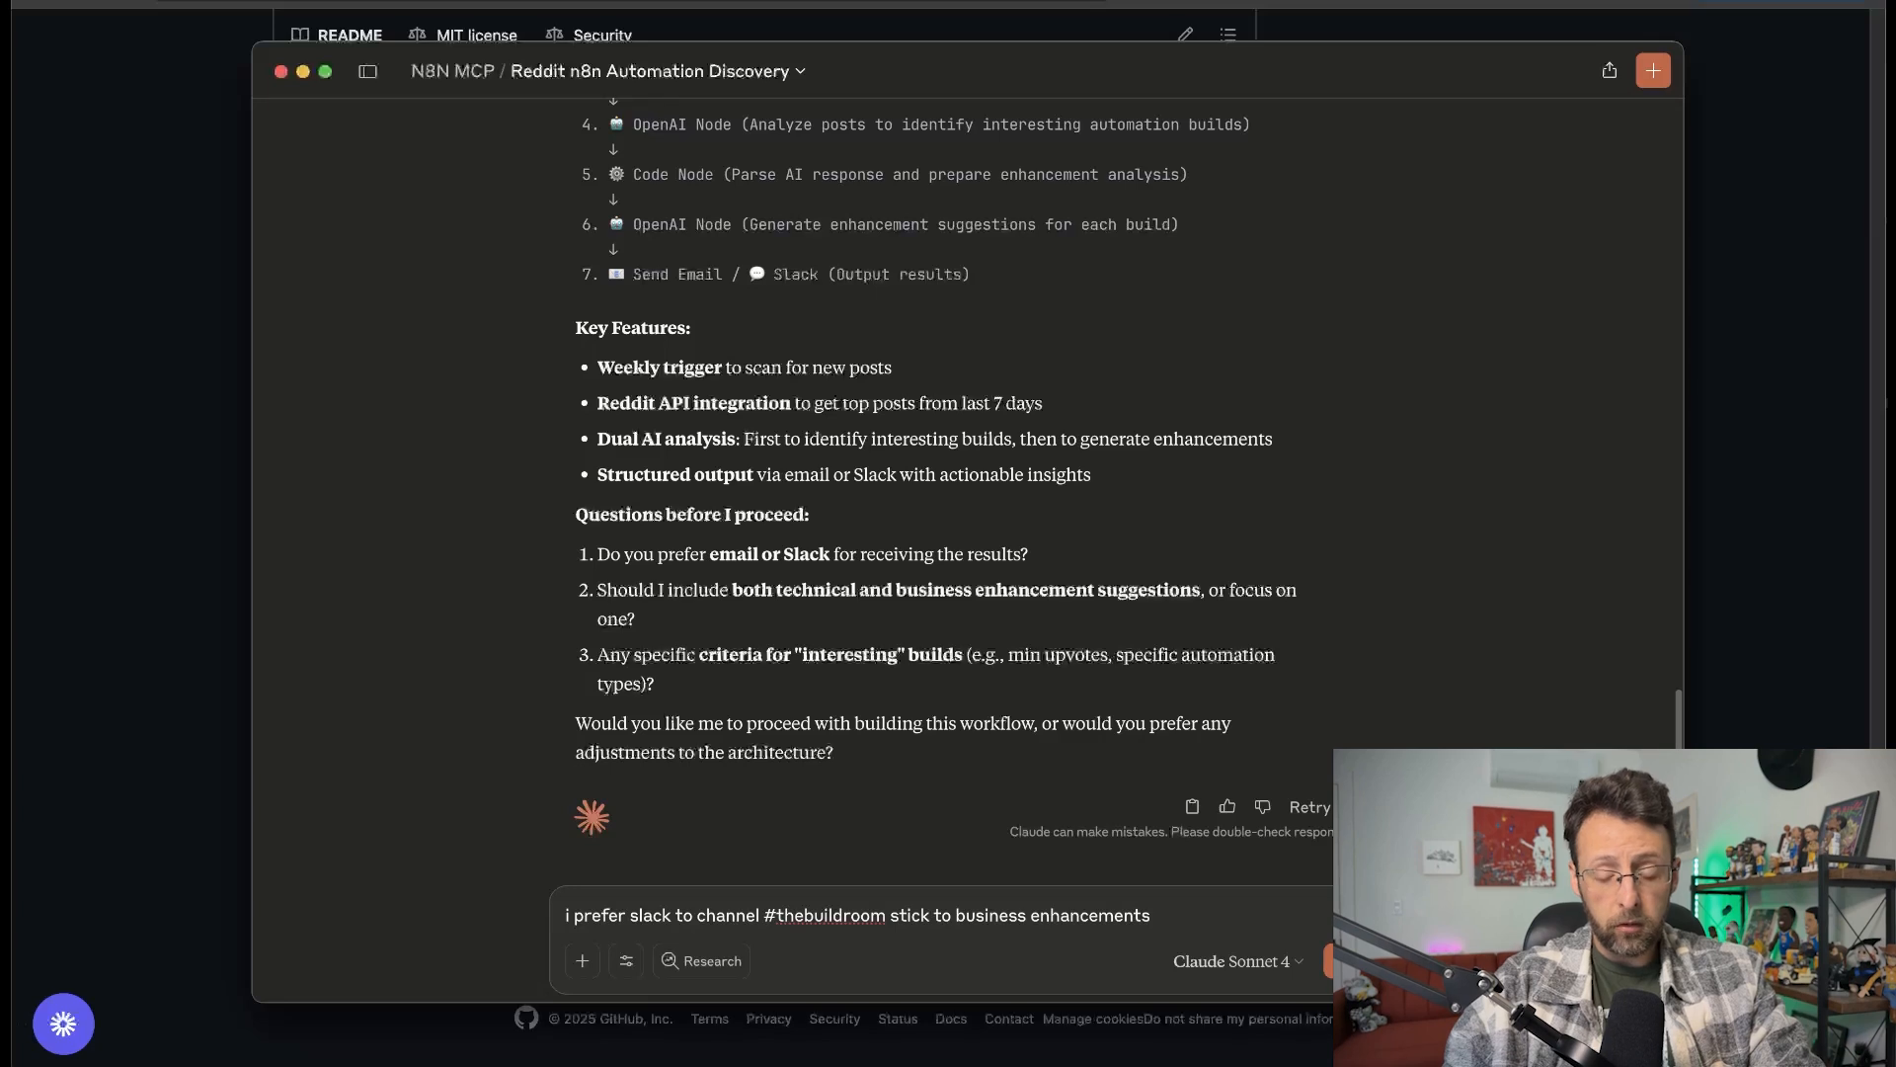
{"action": "type", "text": "builds with the most"}
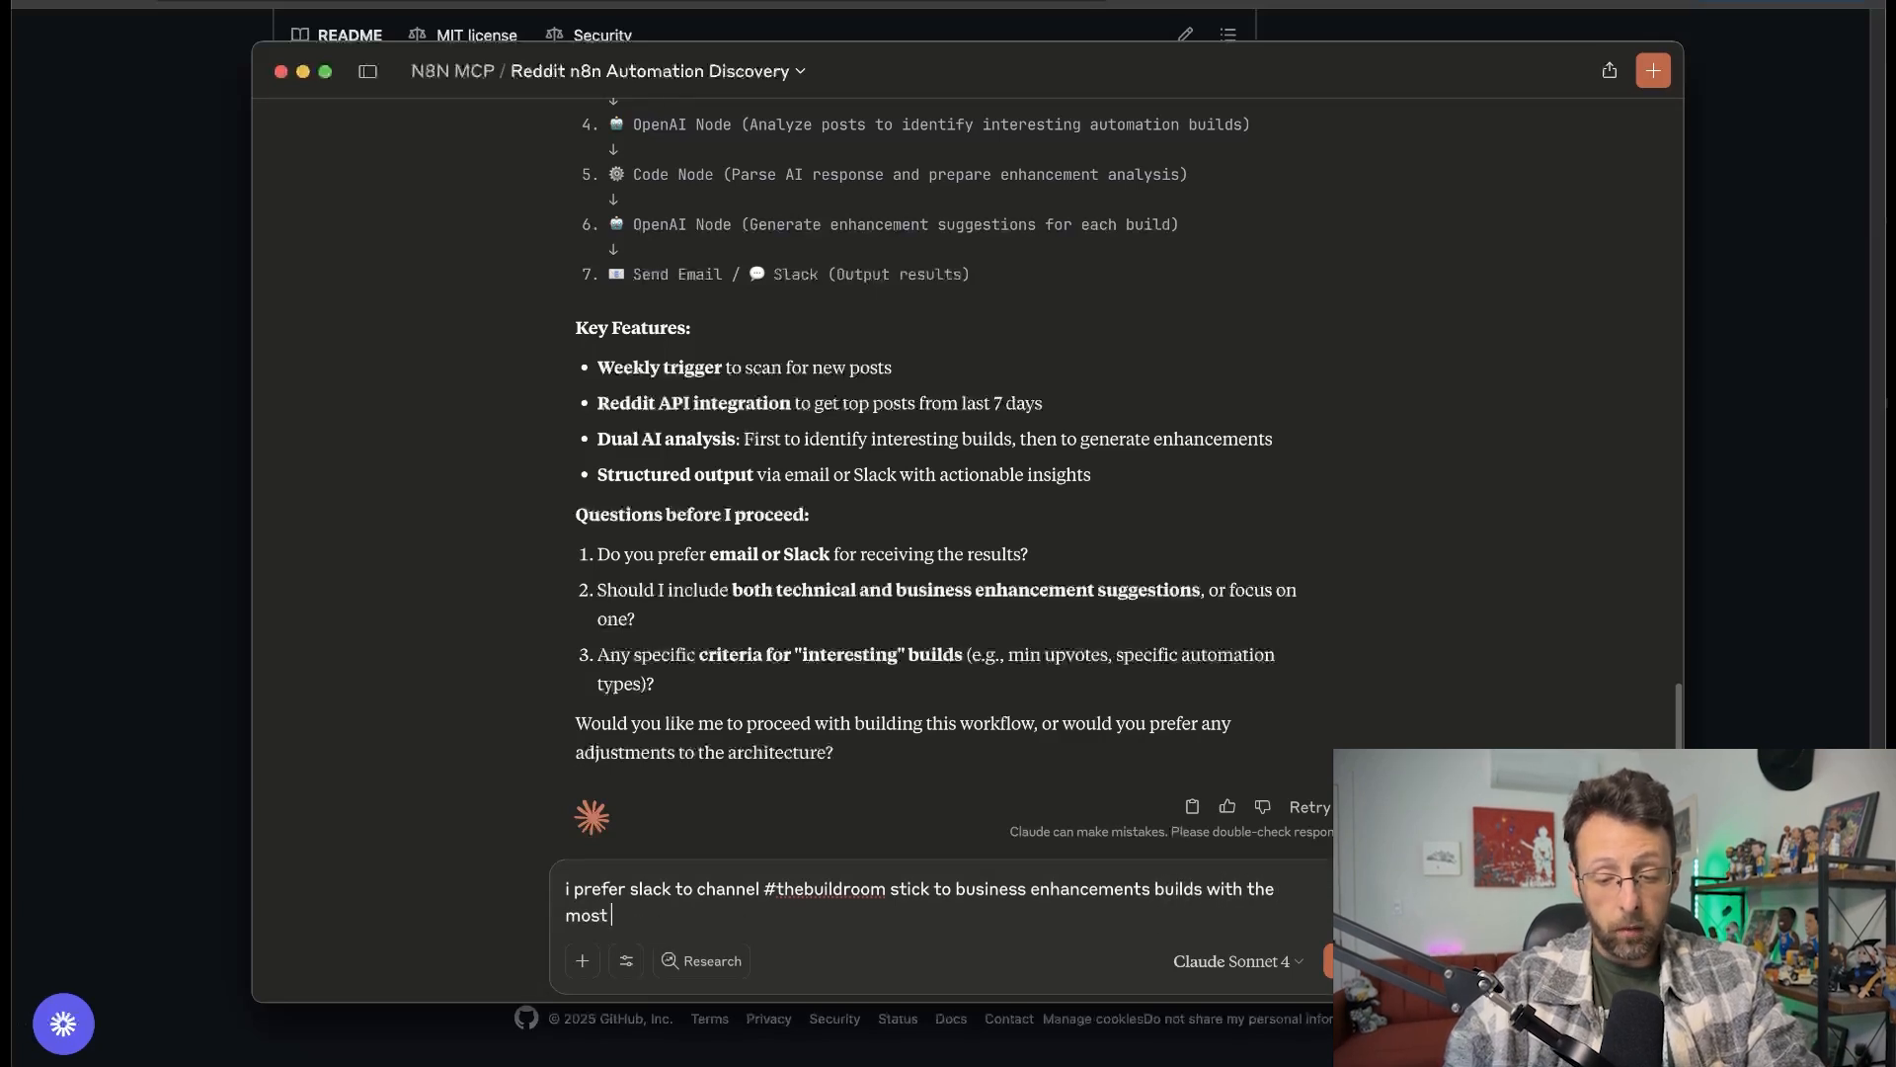
{"action": "type", "text": " upwotes"}
{"action": "key", "text": "Return"}
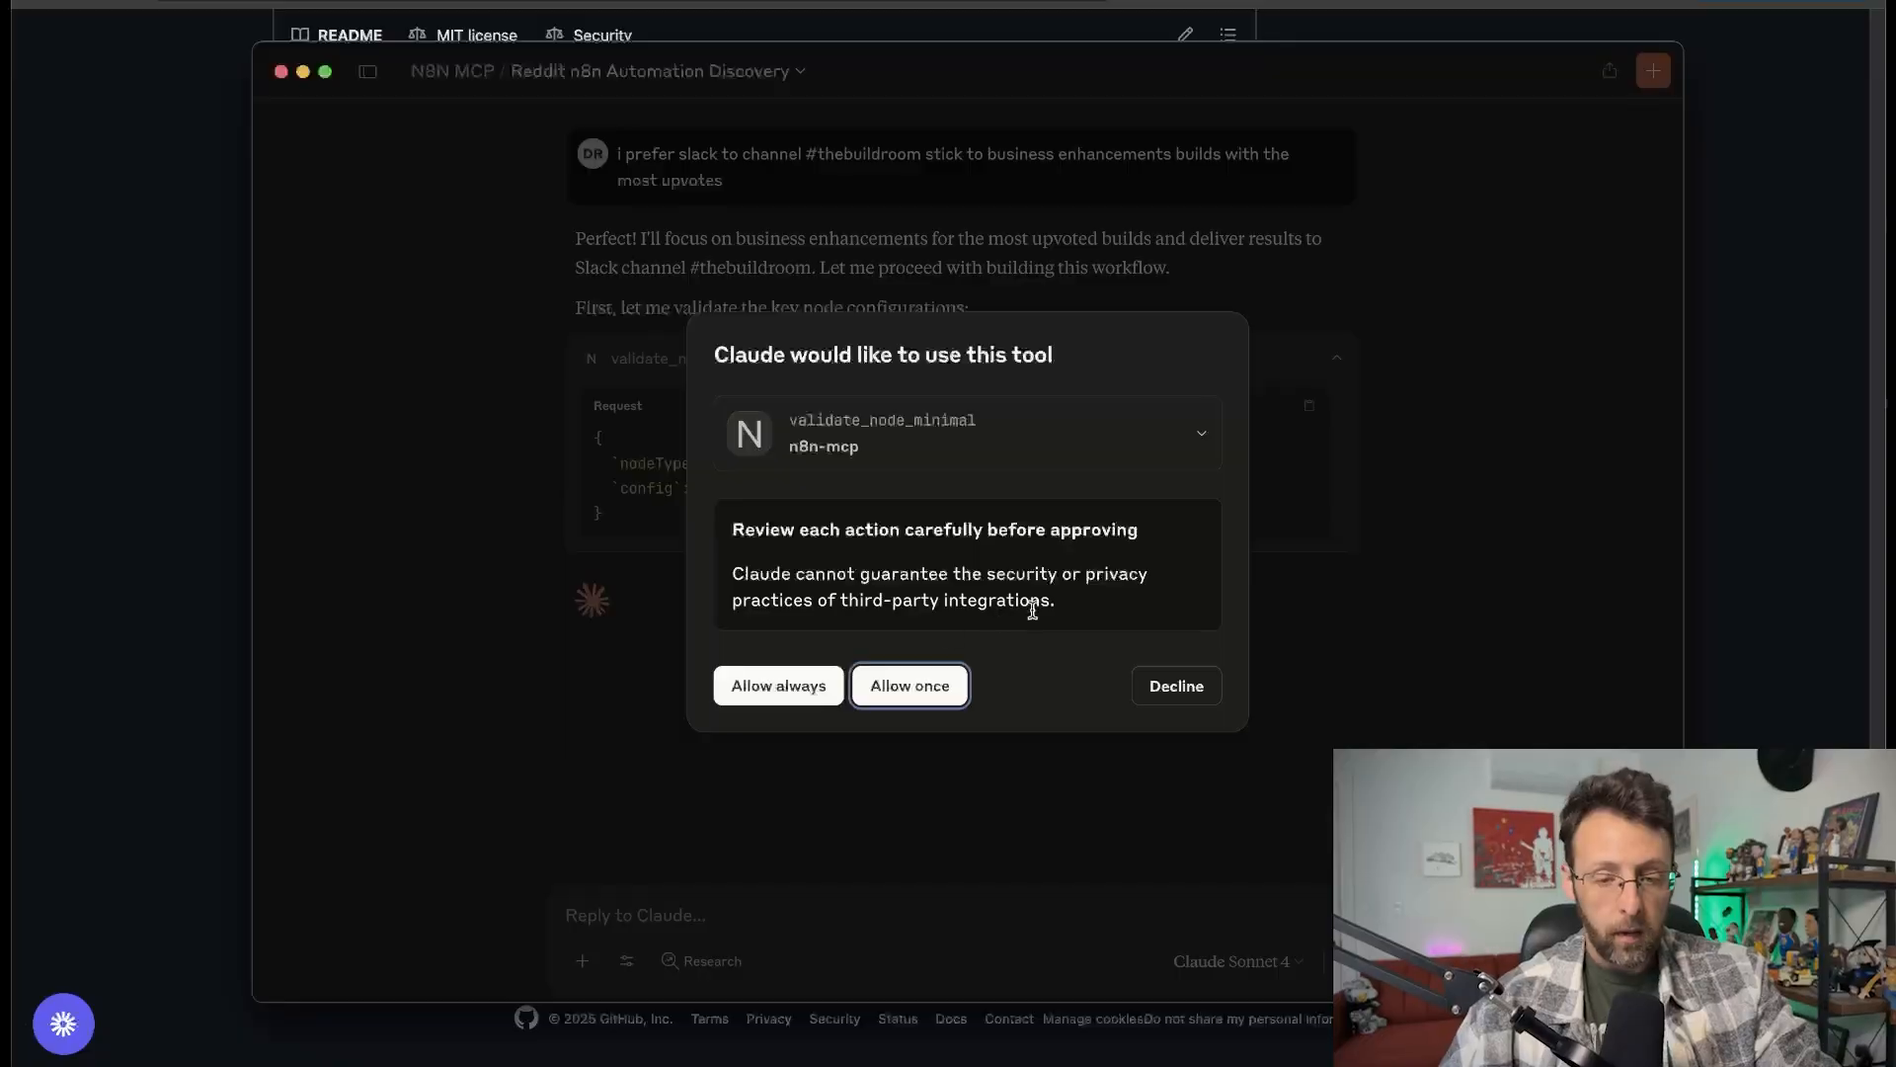
{"action": "left_click", "coordinate": [776, 691]}
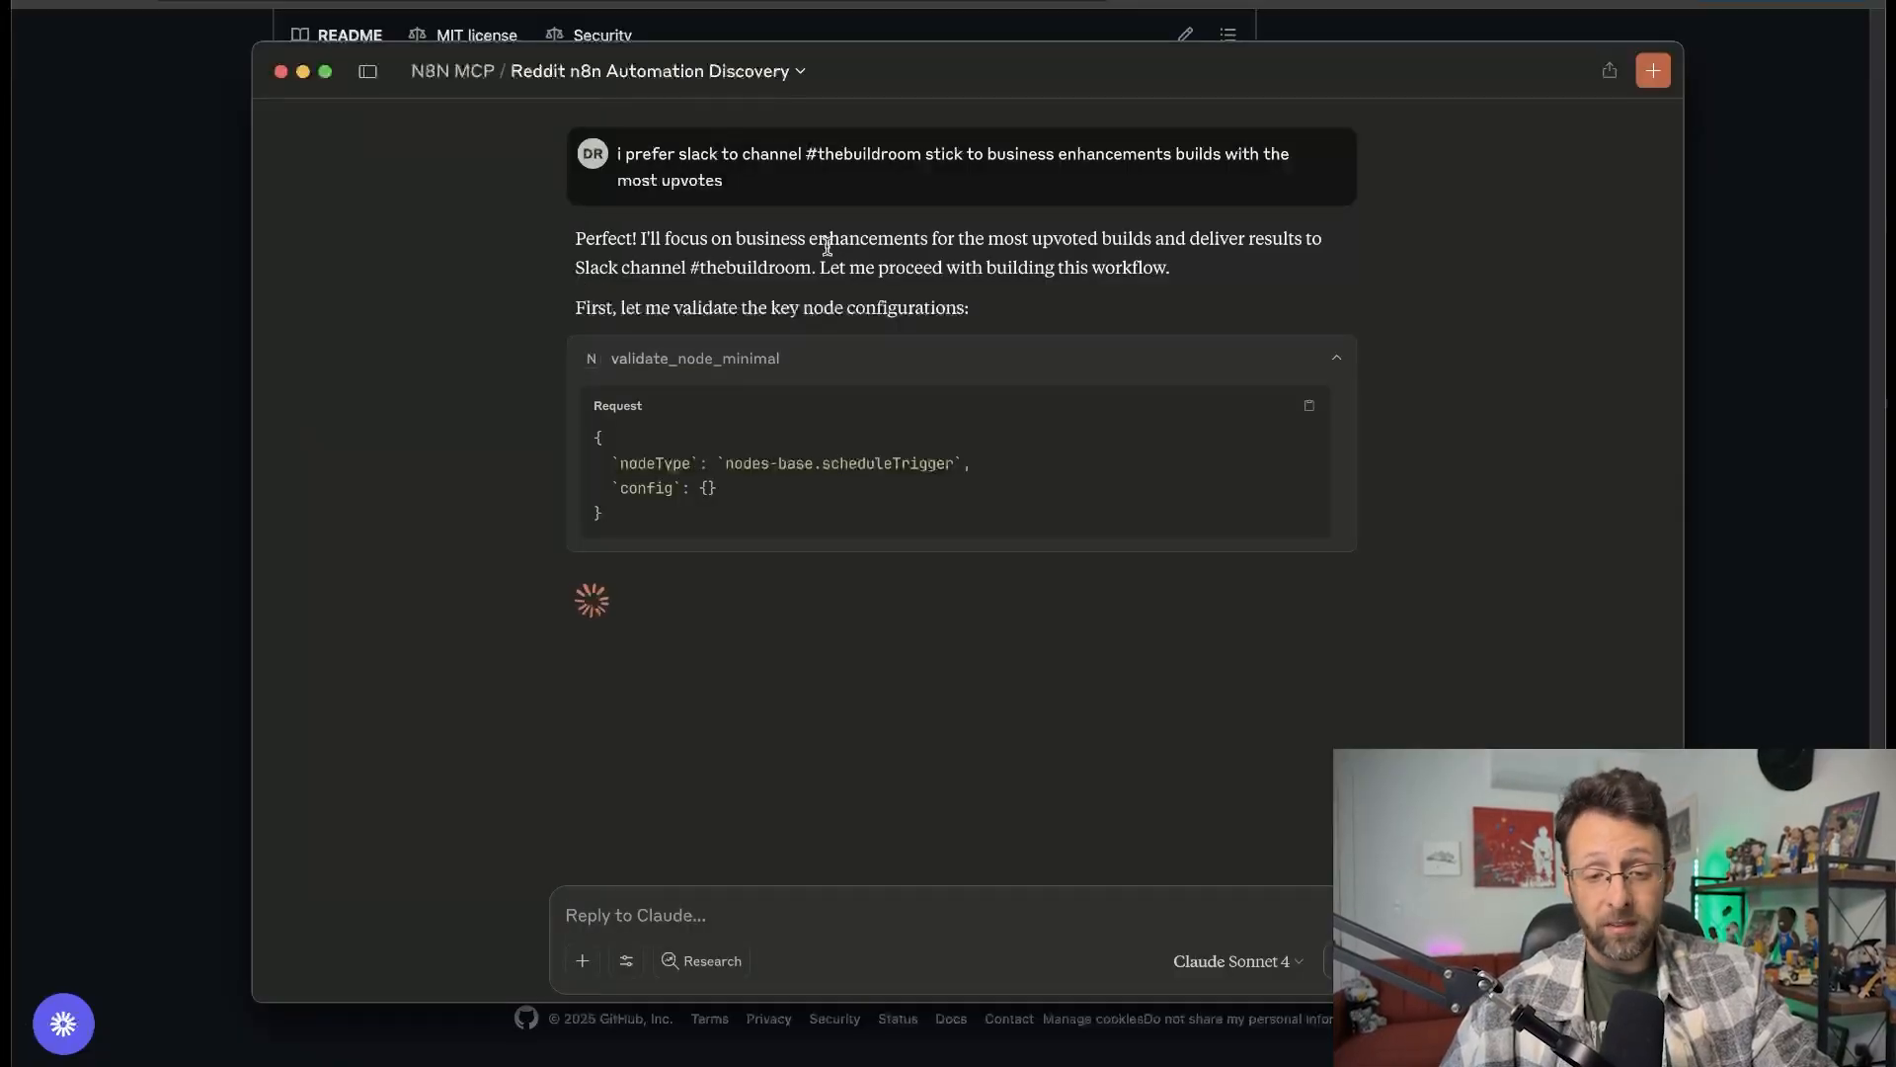
Follow Claude's response on business enhancements and Slack delivery through the node checks to the complete workflow's validation.
{"action": "left_click_drag", "start_coordinate": [822, 242], "coordinate": [1174, 242]}
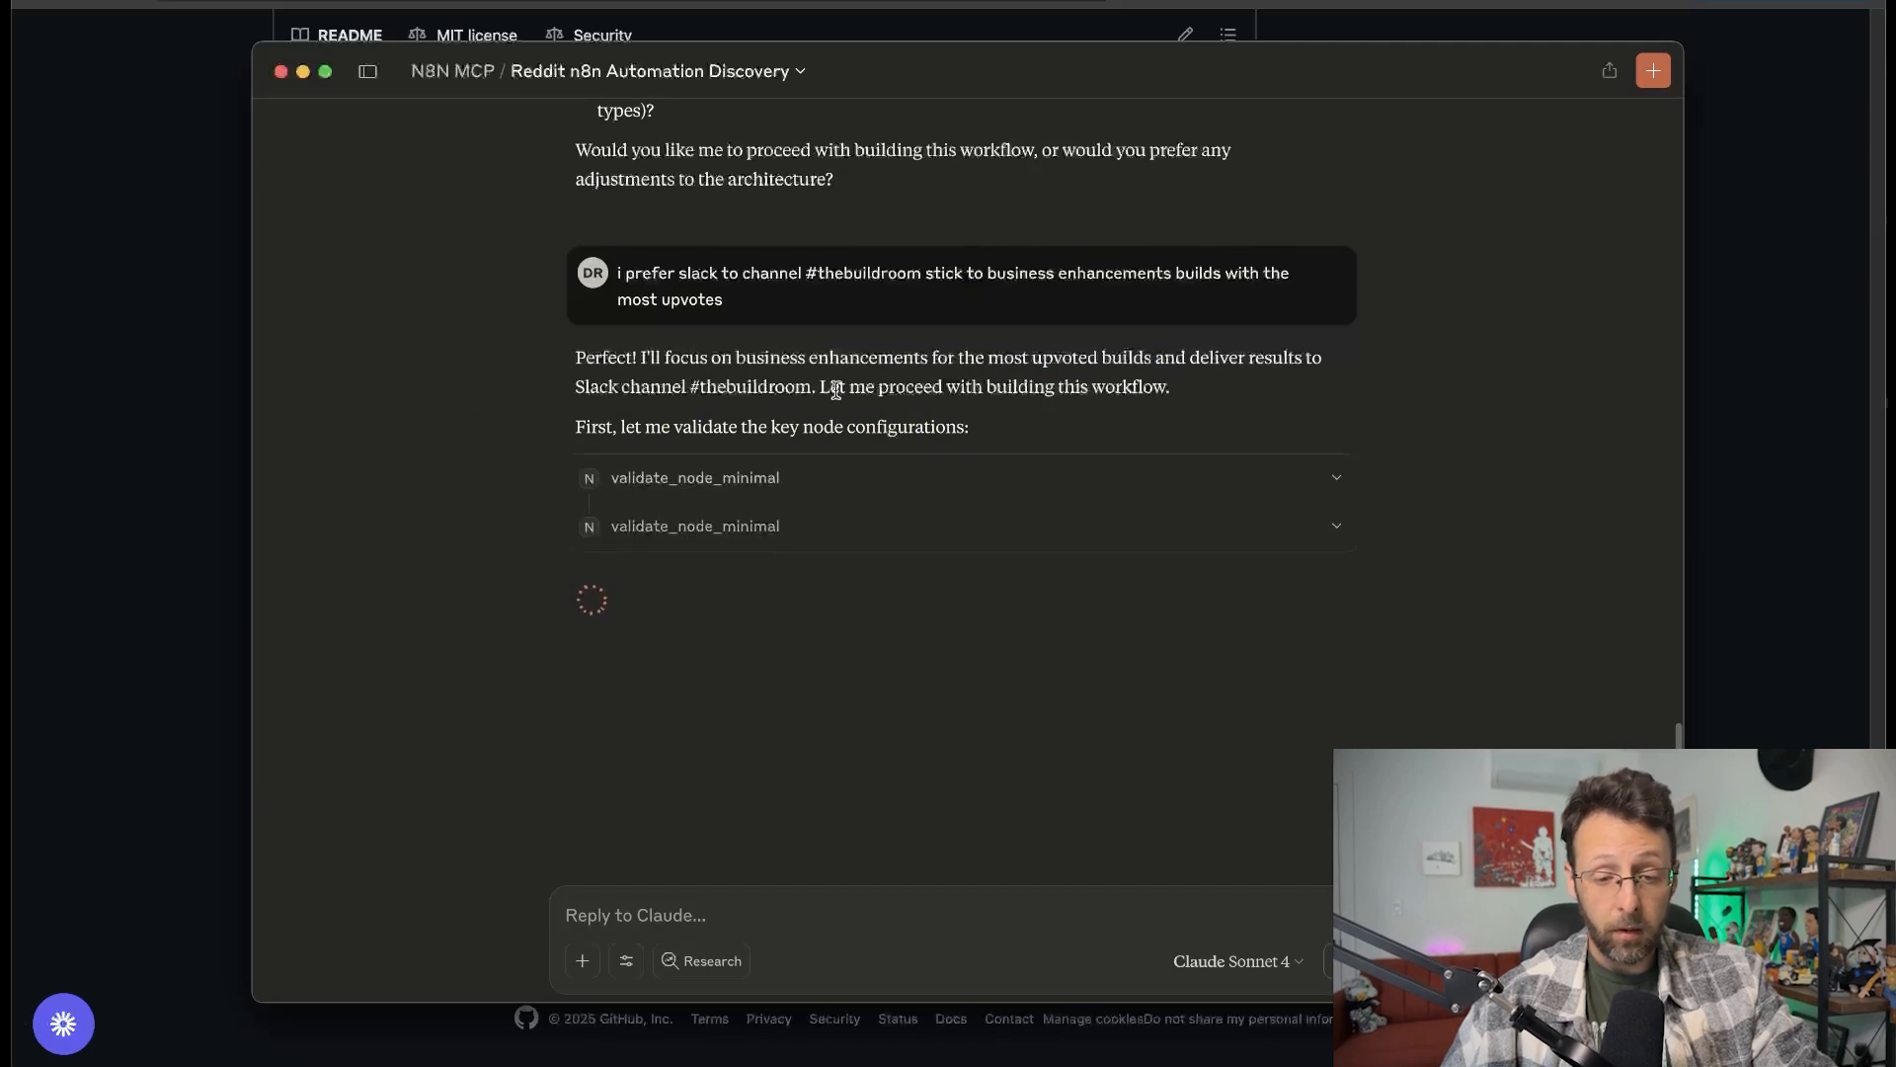
{"action": "left_click_drag", "start_coordinate": [866, 385], "coordinate": [1232, 398]}
{"action": "left_click", "coordinate": [444, 549]}
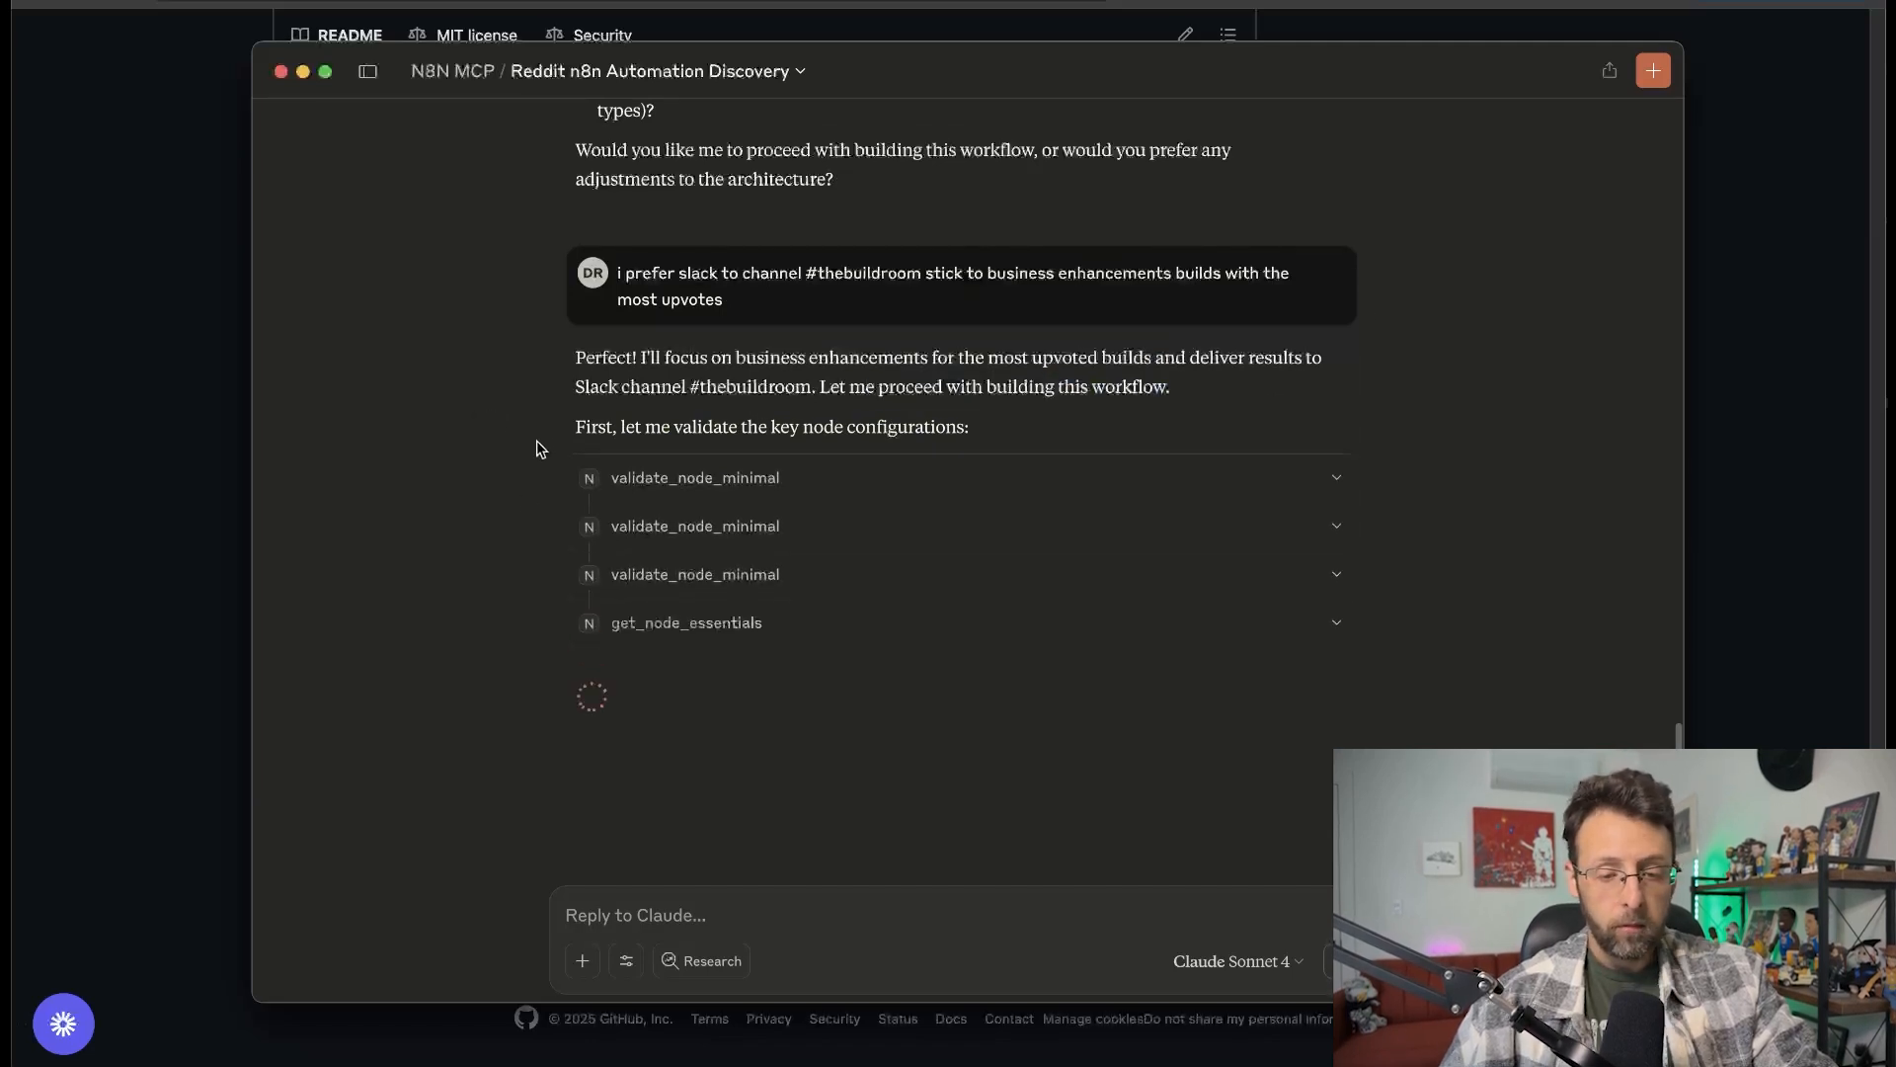
{"action": "scroll", "coordinate": [537, 452], "scroll_direction": "down", "scroll_amount": 1}
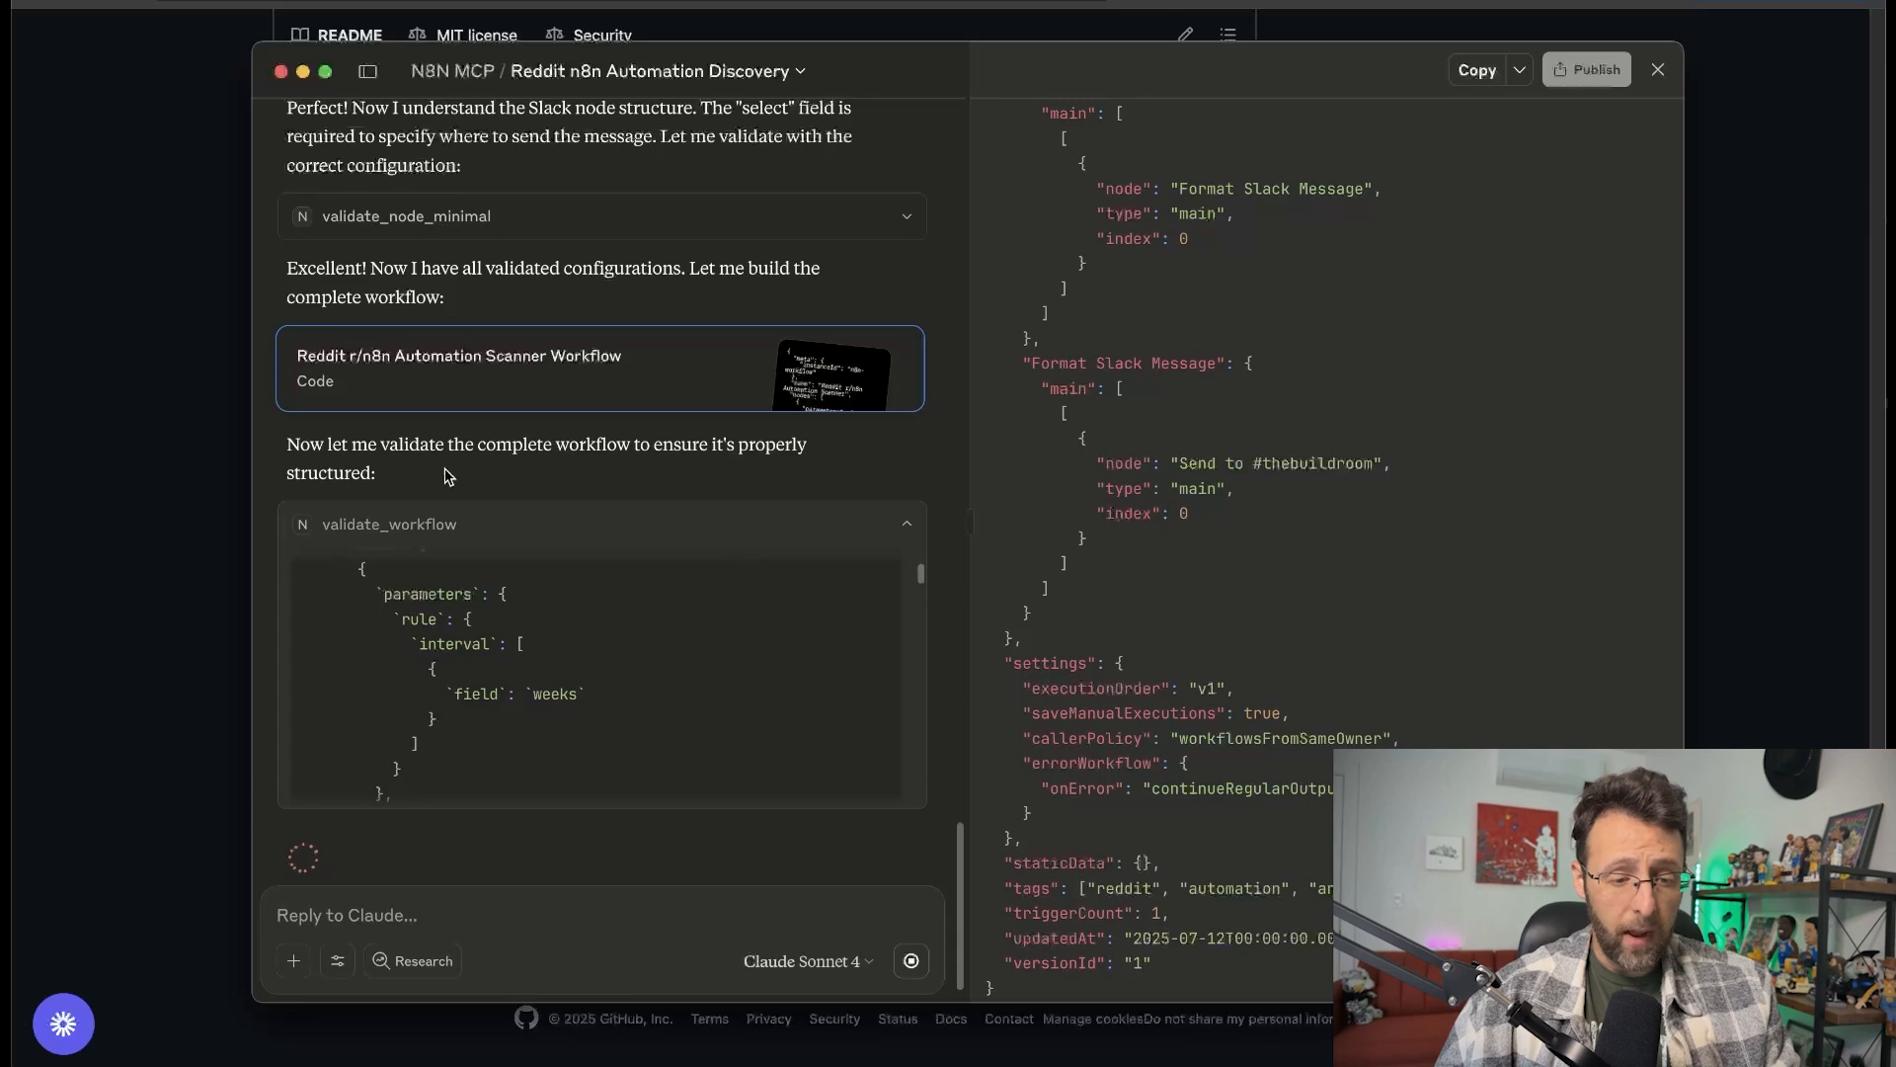
{"action": "left_click_drag", "start_coordinate": [490, 437], "coordinate": [707, 478]}
{"action": "left_click", "coordinate": [648, 471]}
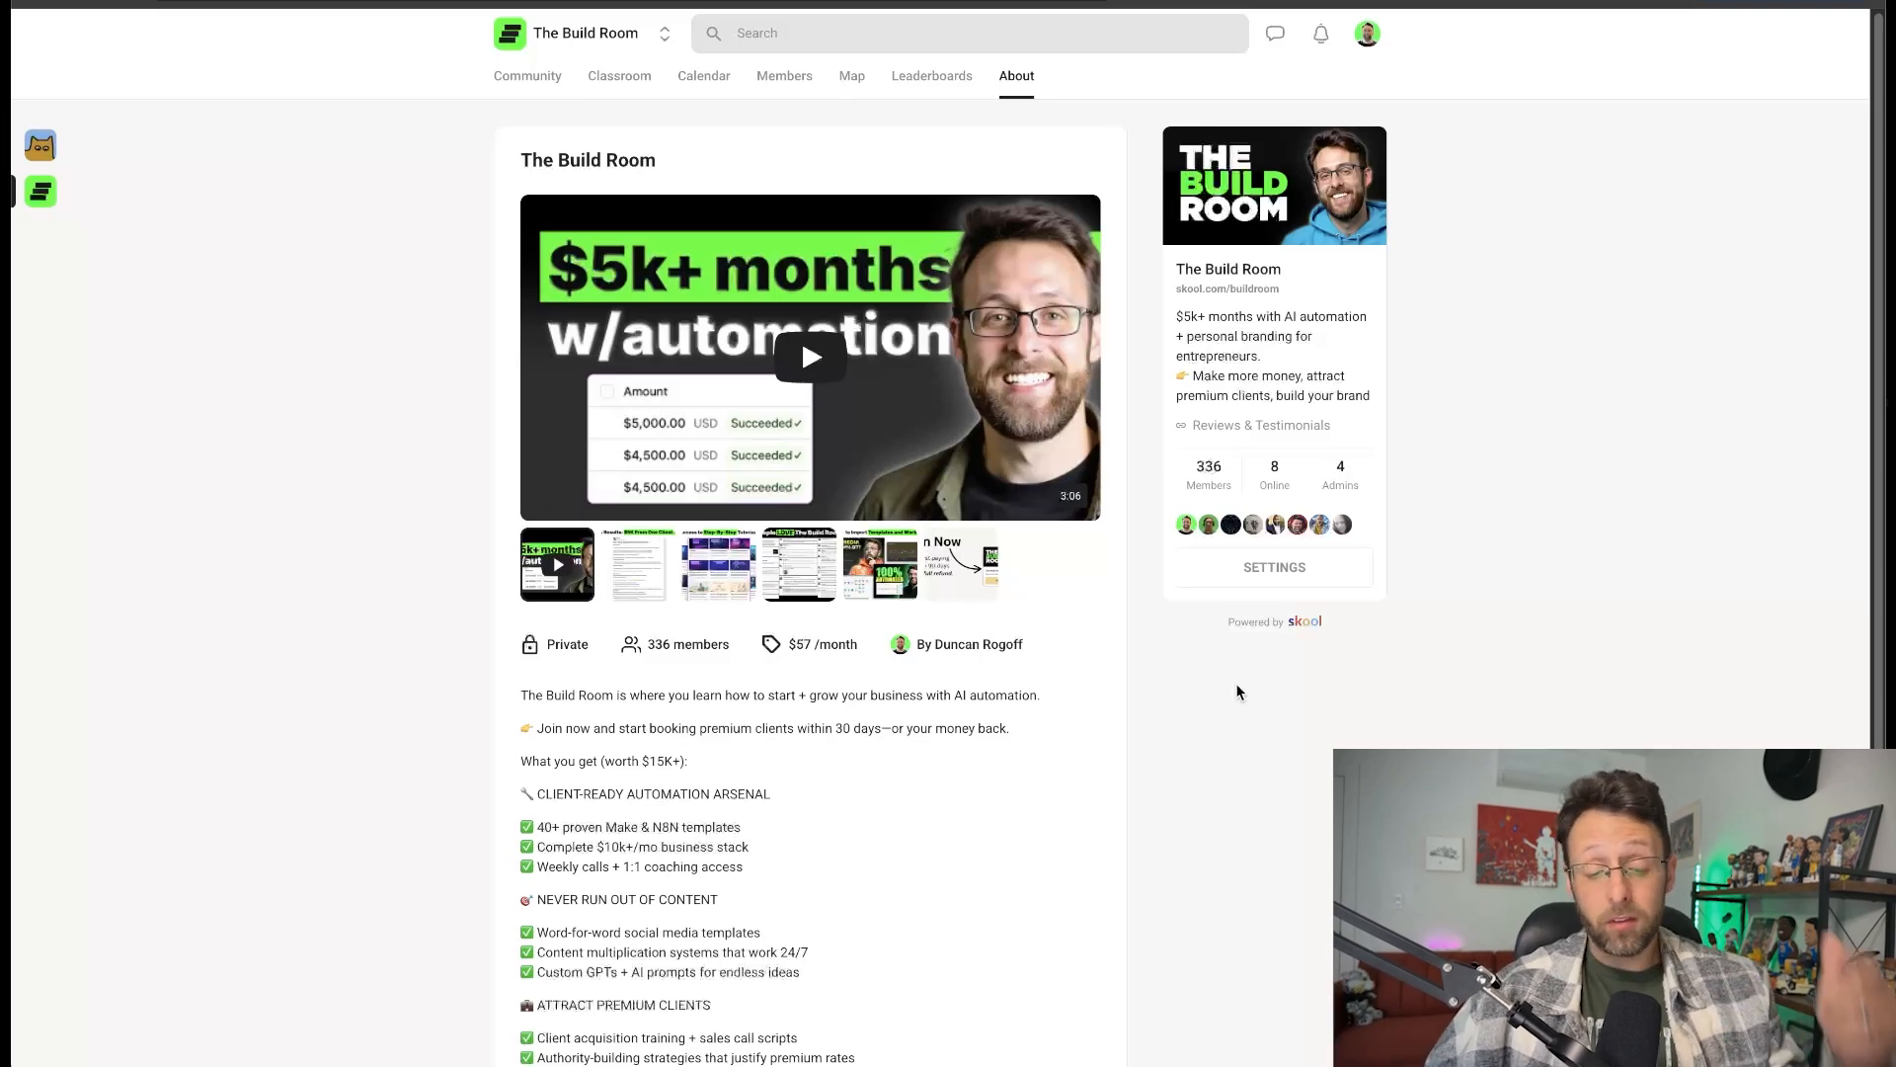
{"action": "scroll", "coordinate": [1003, 661], "scroll_direction": "down", "scroll_amount": 2}
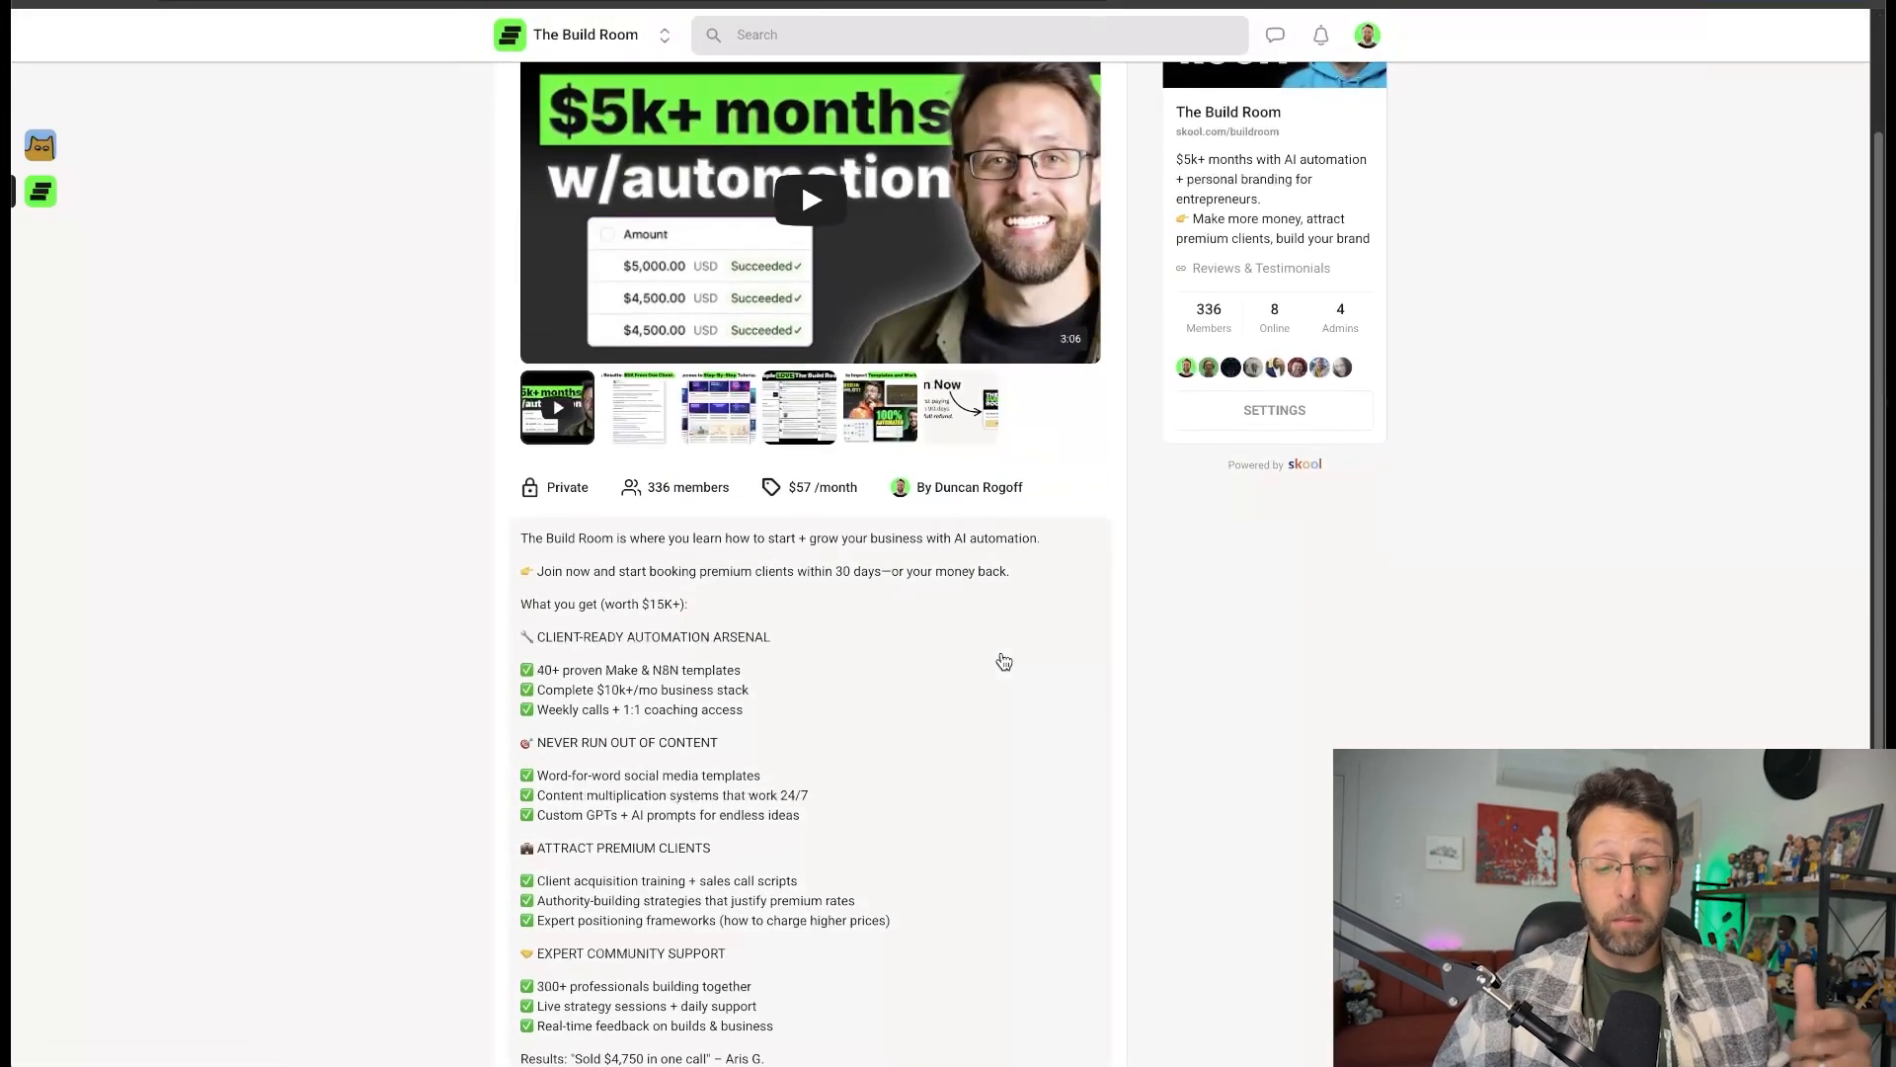
{"action": "scroll", "coordinate": [961, 653], "scroll_direction": "down", "scroll_amount": 2}
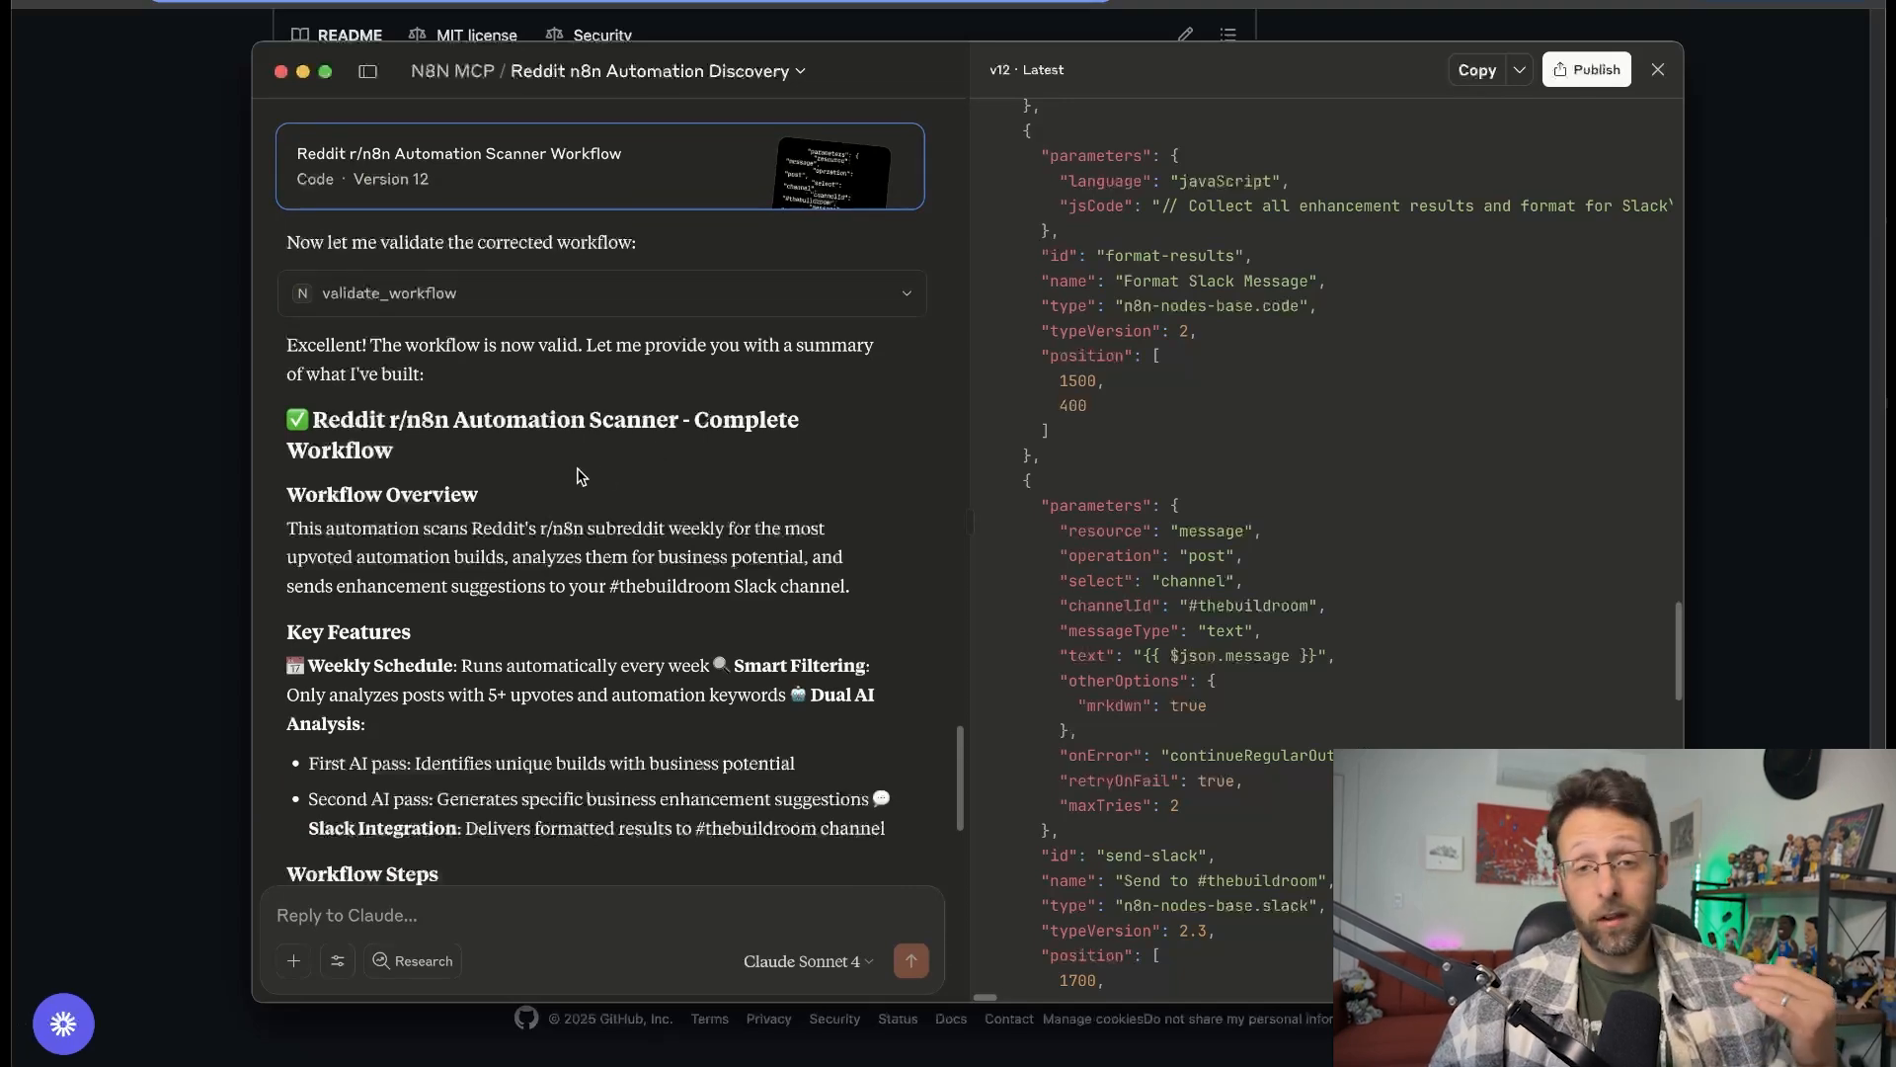
Examine Claude's summary of the Reddit r/n8n Automation Scanner, from the overview and workflow steps to the credentials needed for deployment.
{"action": "scroll", "coordinate": [578, 475], "scroll_direction": "down", "scroll_amount": 3}
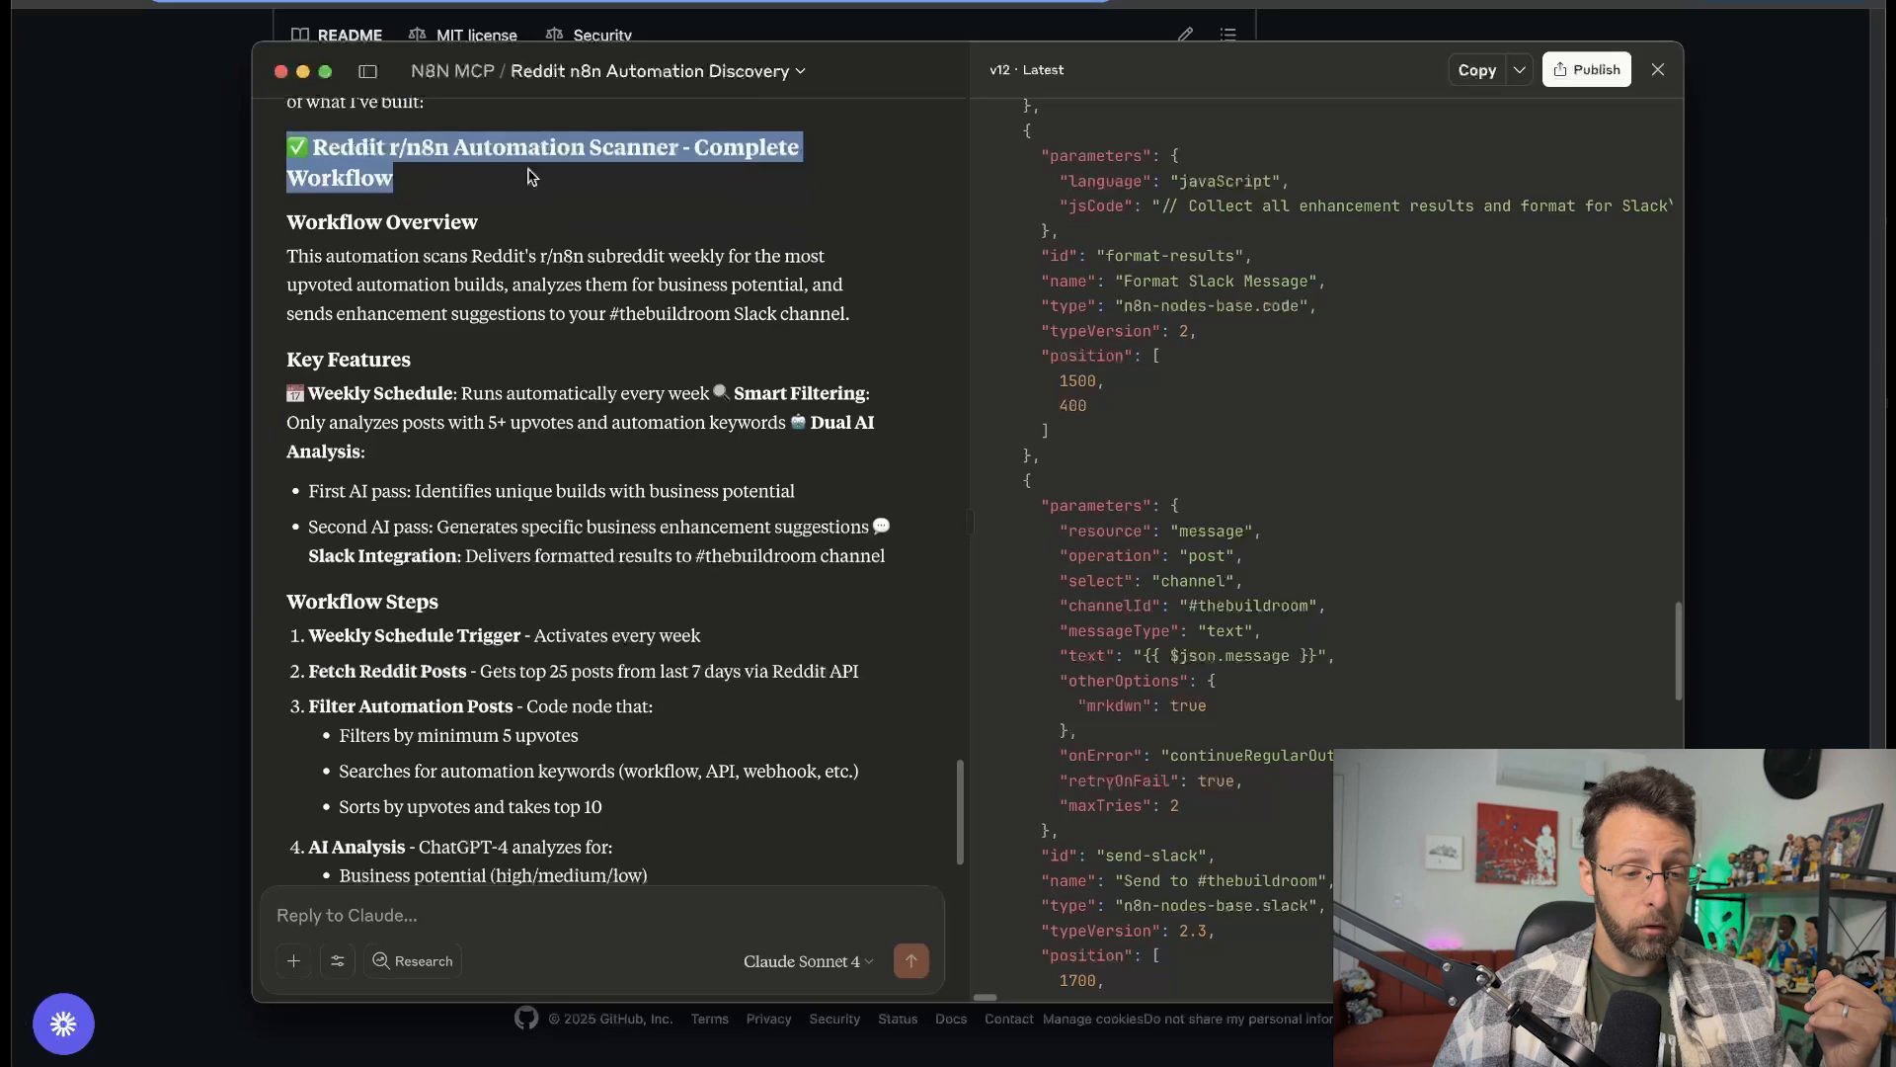
{"action": "left_click", "coordinate": [532, 175]}
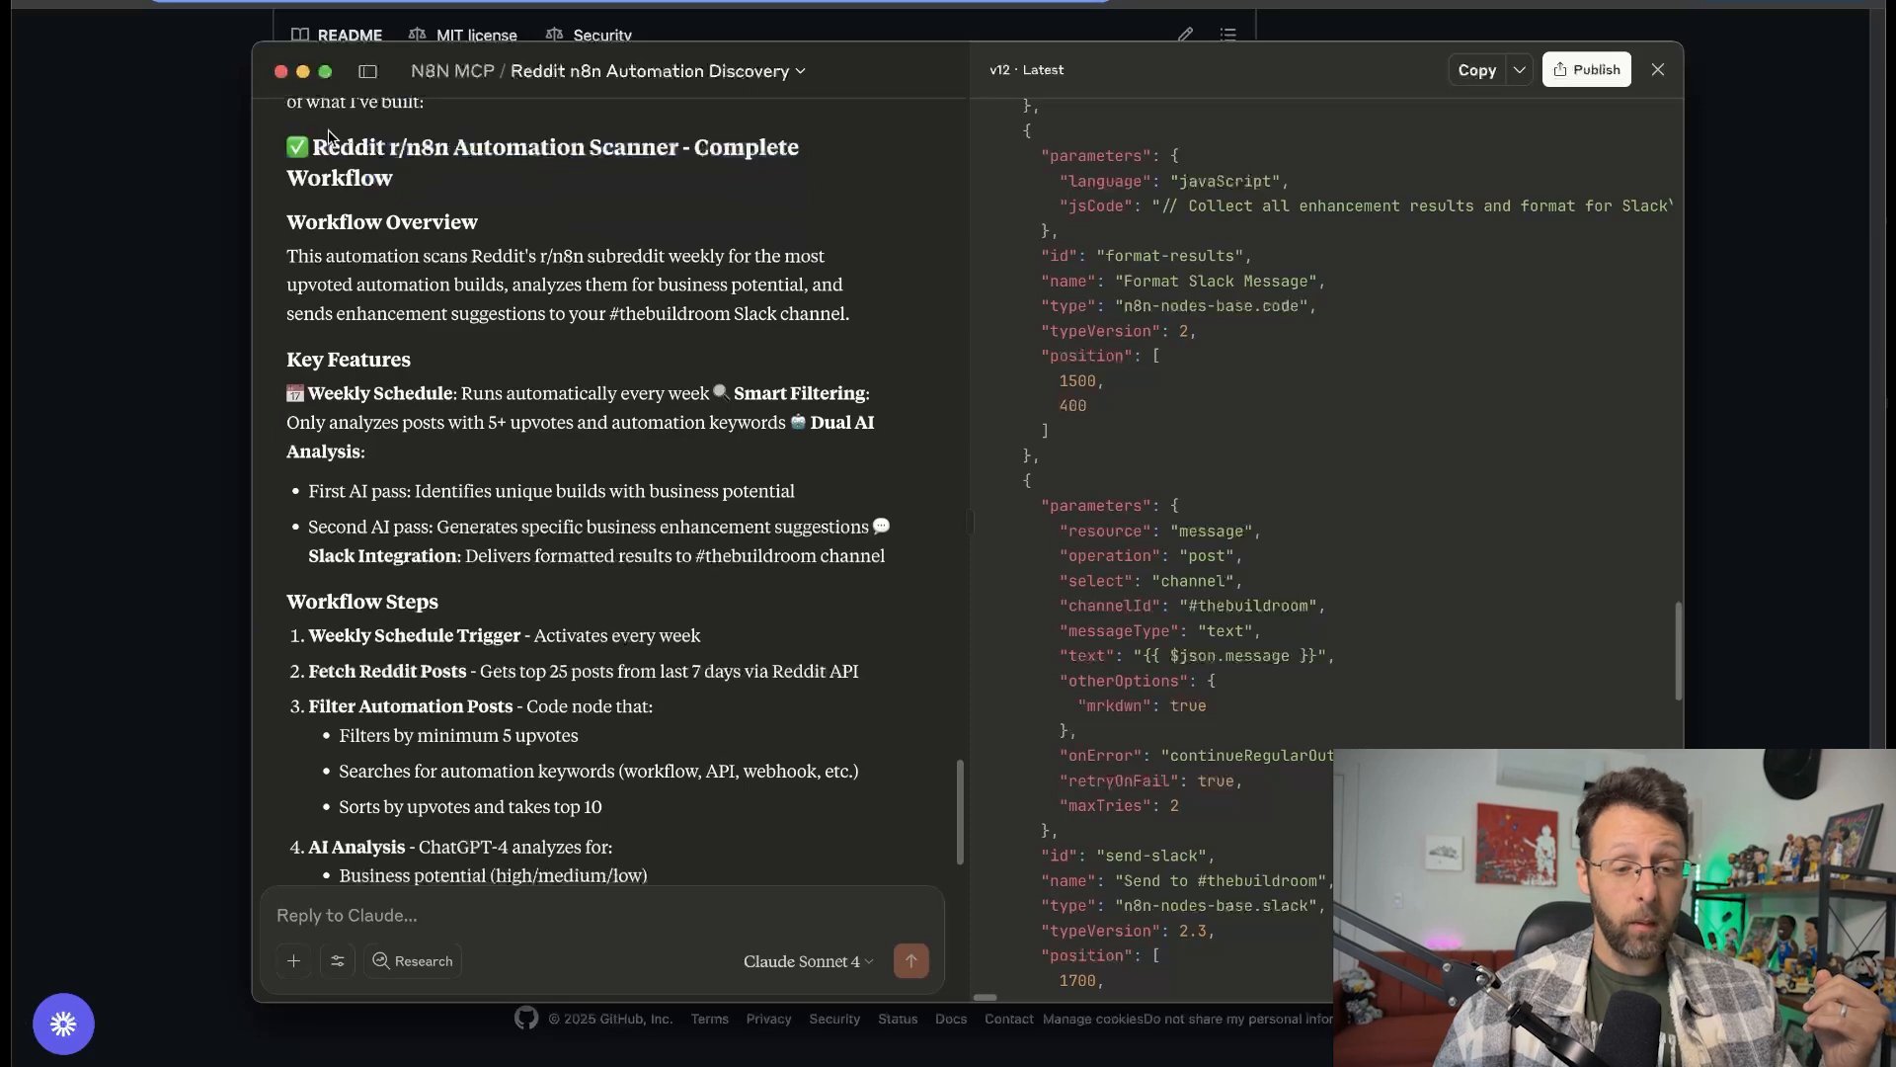
{"action": "left_click_drag", "start_coordinate": [310, 147], "coordinate": [690, 151]}
{"action": "left_click", "coordinate": [605, 170]}
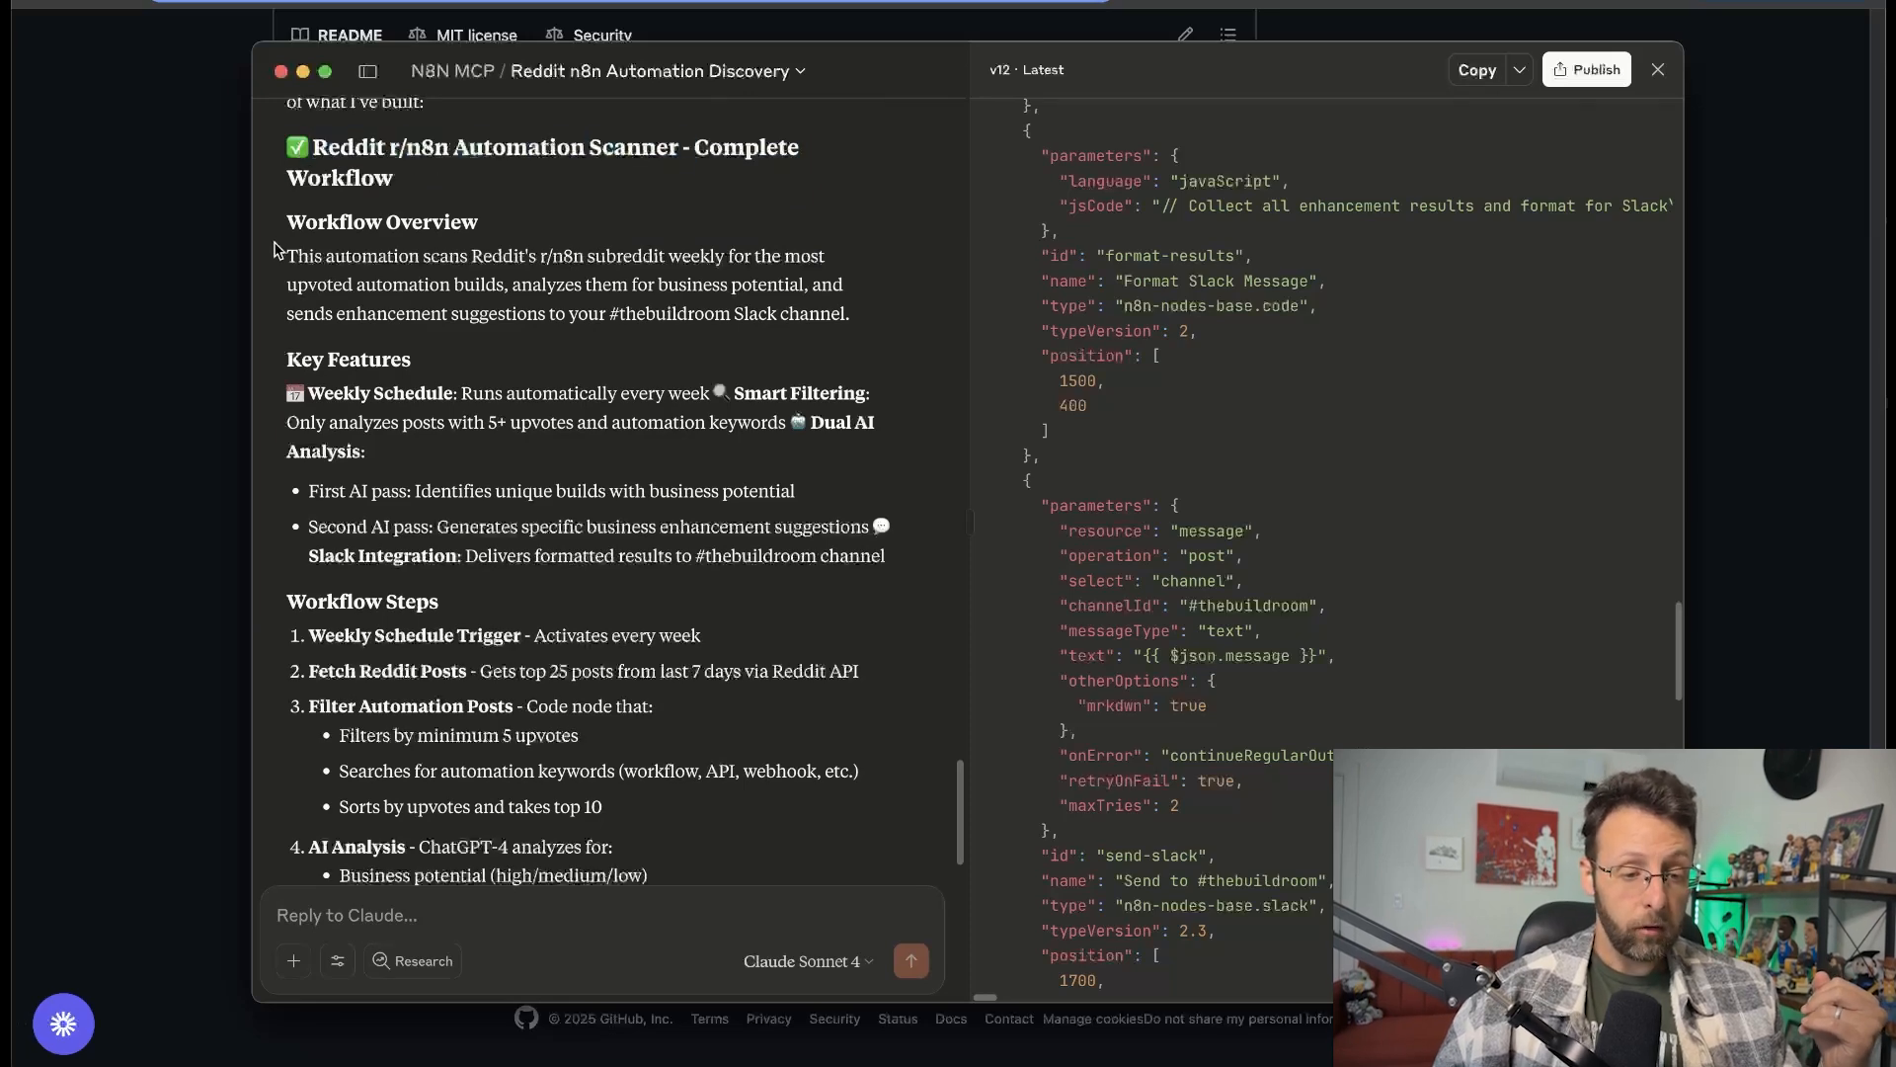
{"action": "left_click_drag", "start_coordinate": [276, 249], "coordinate": [590, 314]}
{"action": "scroll", "coordinate": [384, 260], "scroll_direction": "down", "scroll_amount": 2}
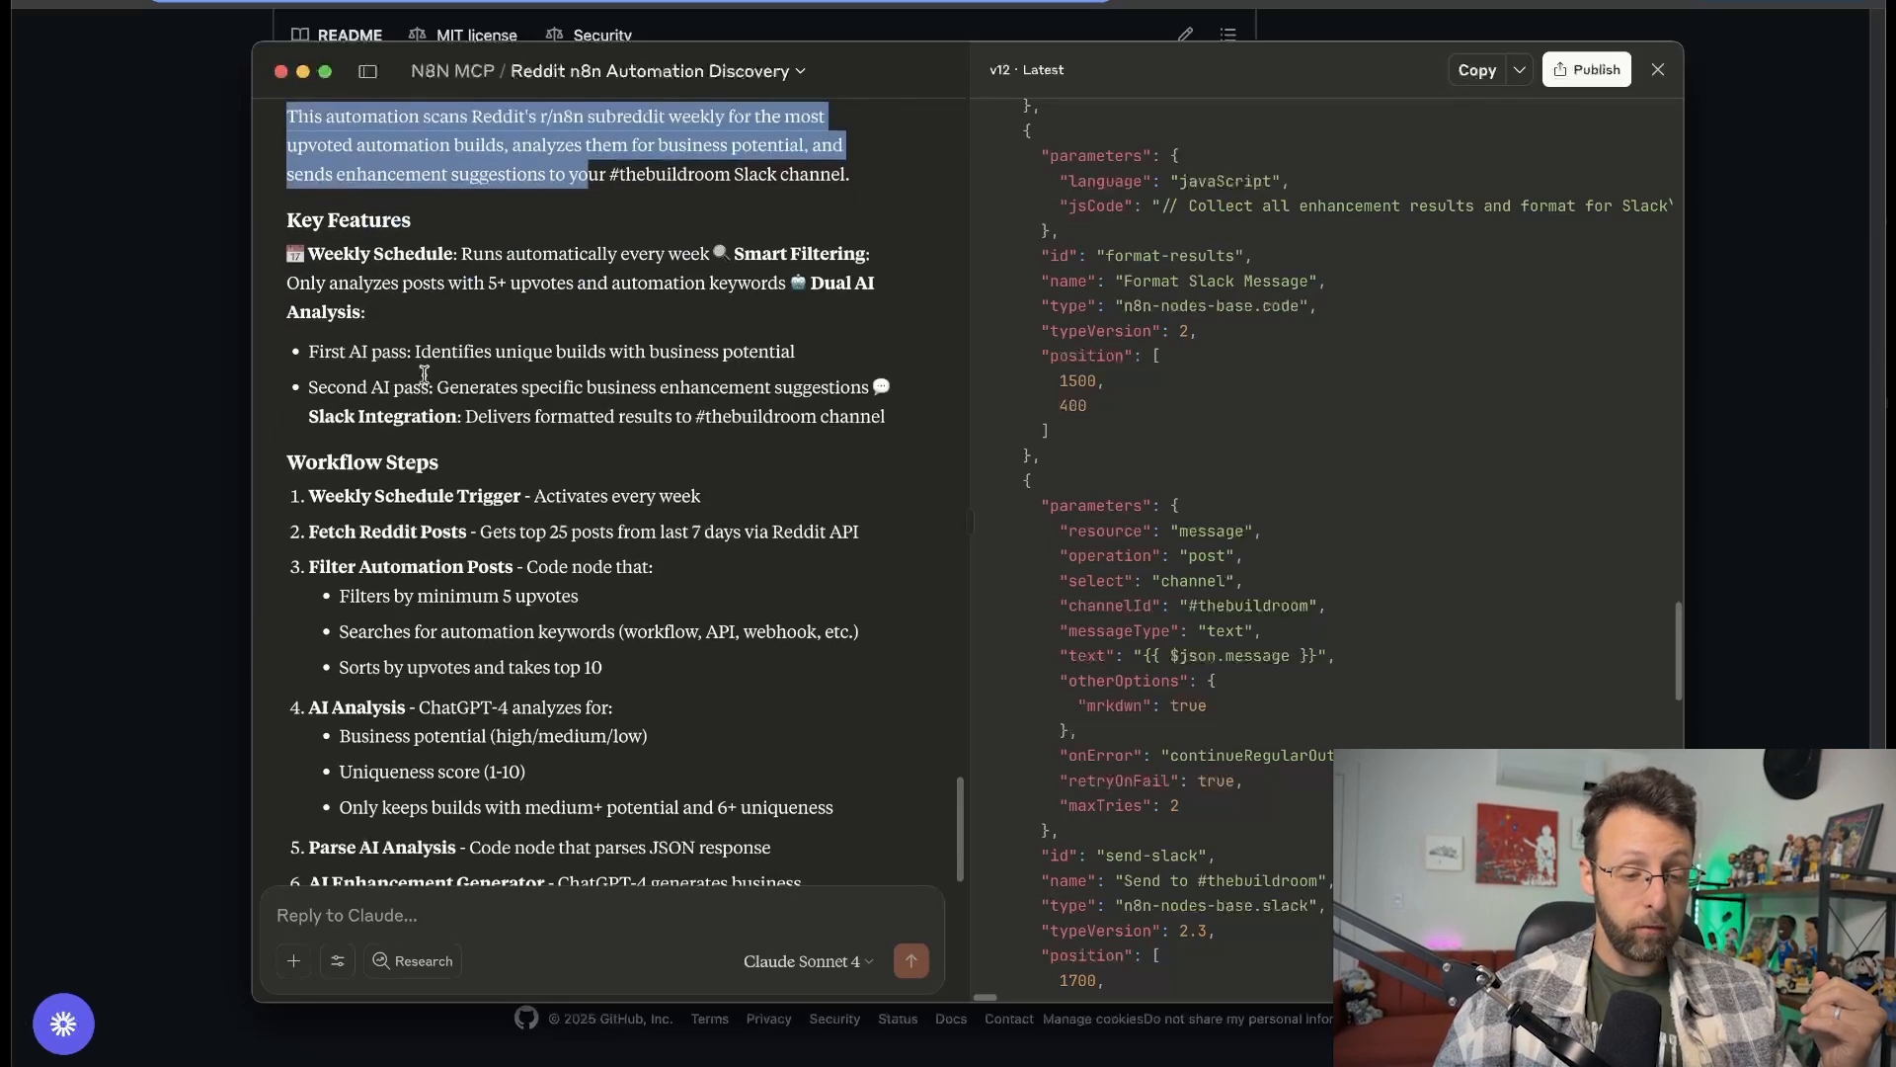
{"action": "scroll", "coordinate": [425, 373], "scroll_direction": "down", "scroll_amount": 3}
{"action": "scroll", "coordinate": [366, 355], "scroll_direction": "down", "scroll_amount": 3}
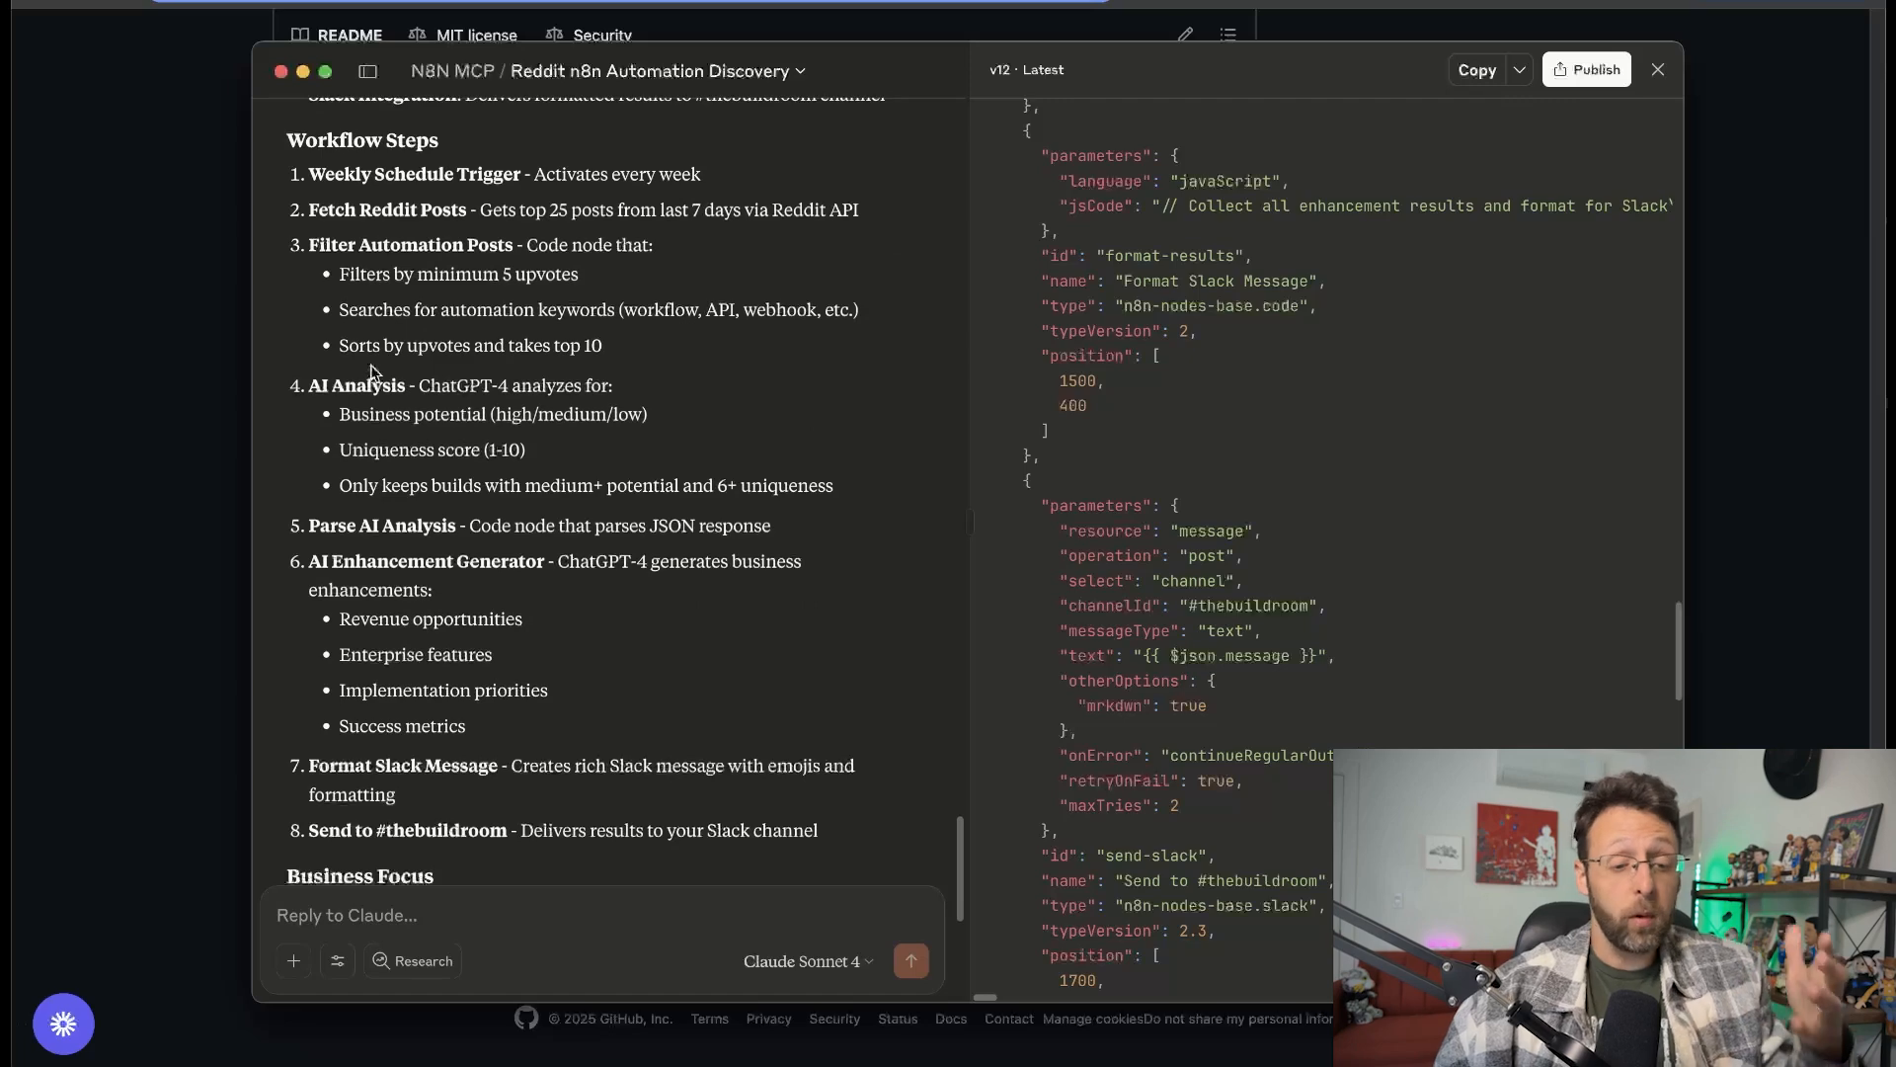
{"action": "scroll", "coordinate": [373, 373], "scroll_direction": "down", "scroll_amount": 3}
{"action": "scroll", "coordinate": [371, 374], "scroll_direction": "down", "scroll_amount": 3}
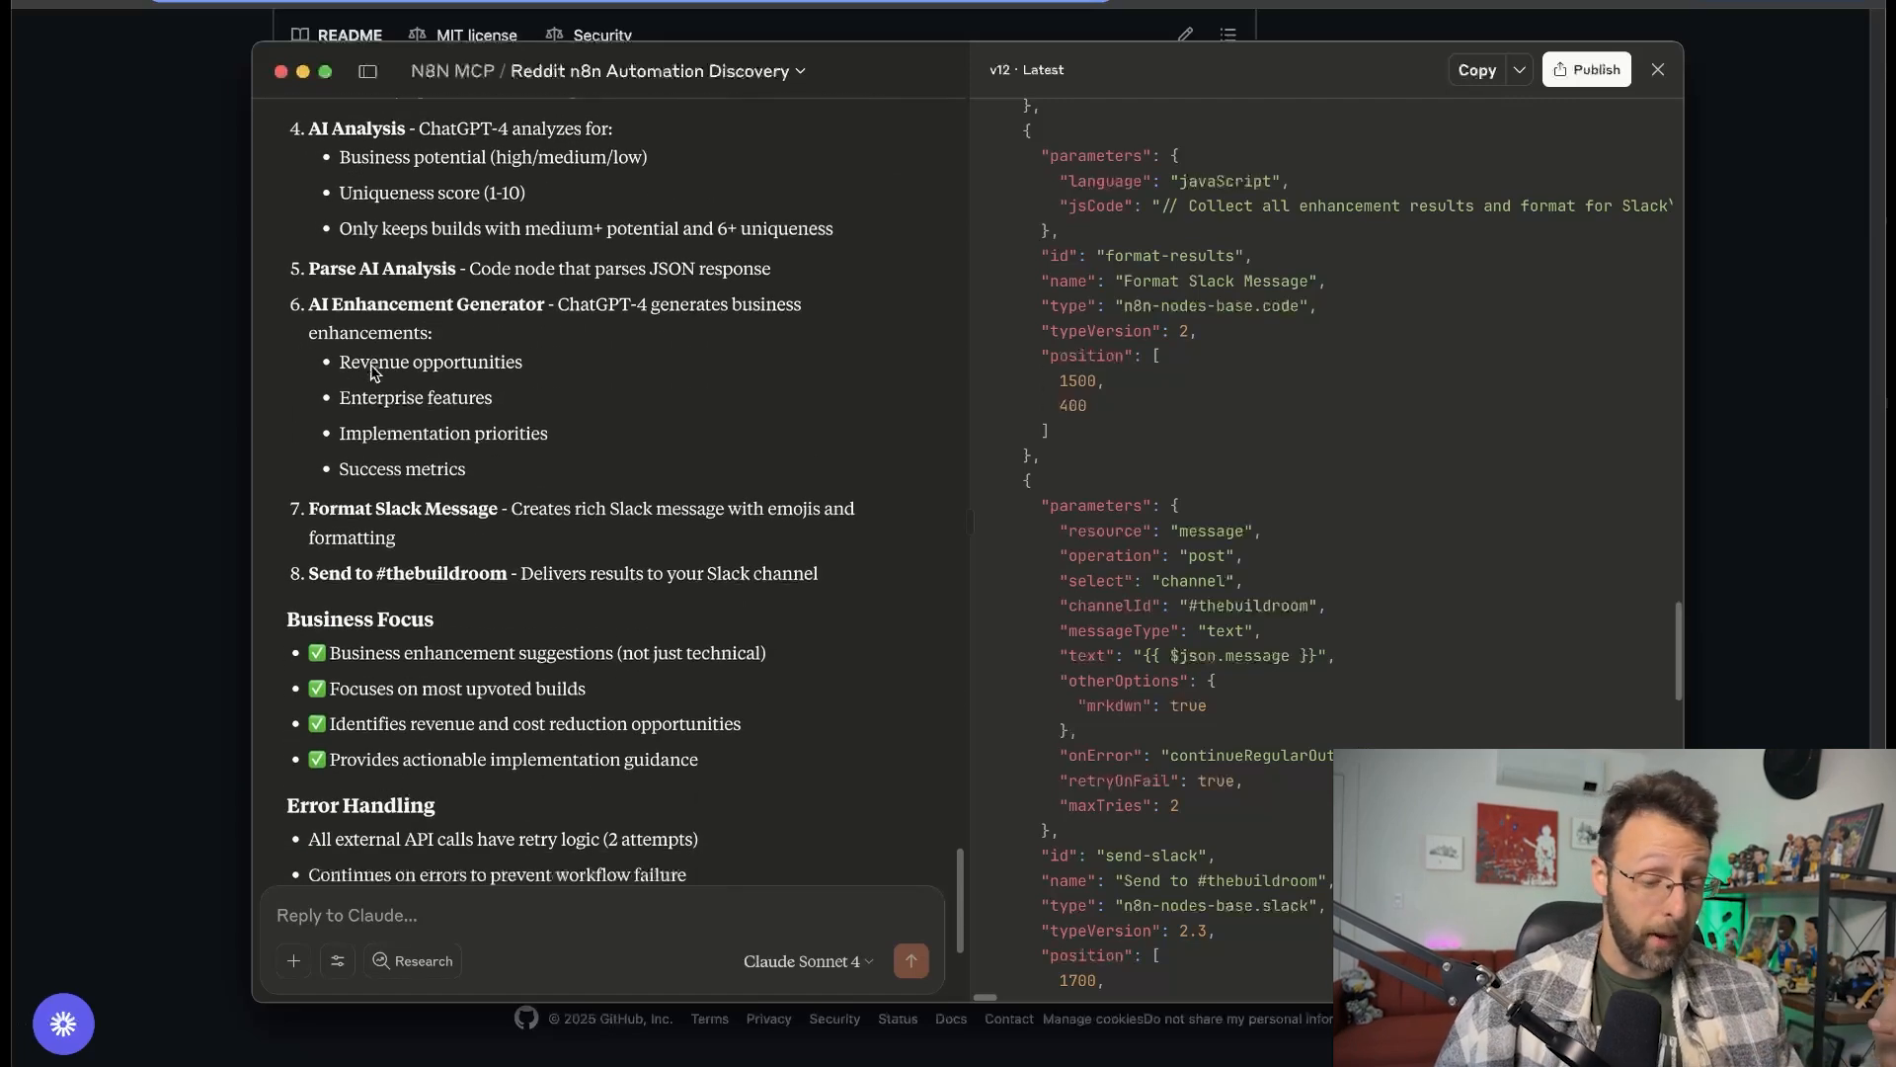
{"action": "scroll", "coordinate": [371, 374], "scroll_direction": "down", "scroll_amount": 4}
{"action": "scroll", "coordinate": [372, 371], "scroll_direction": "down", "scroll_amount": 4}
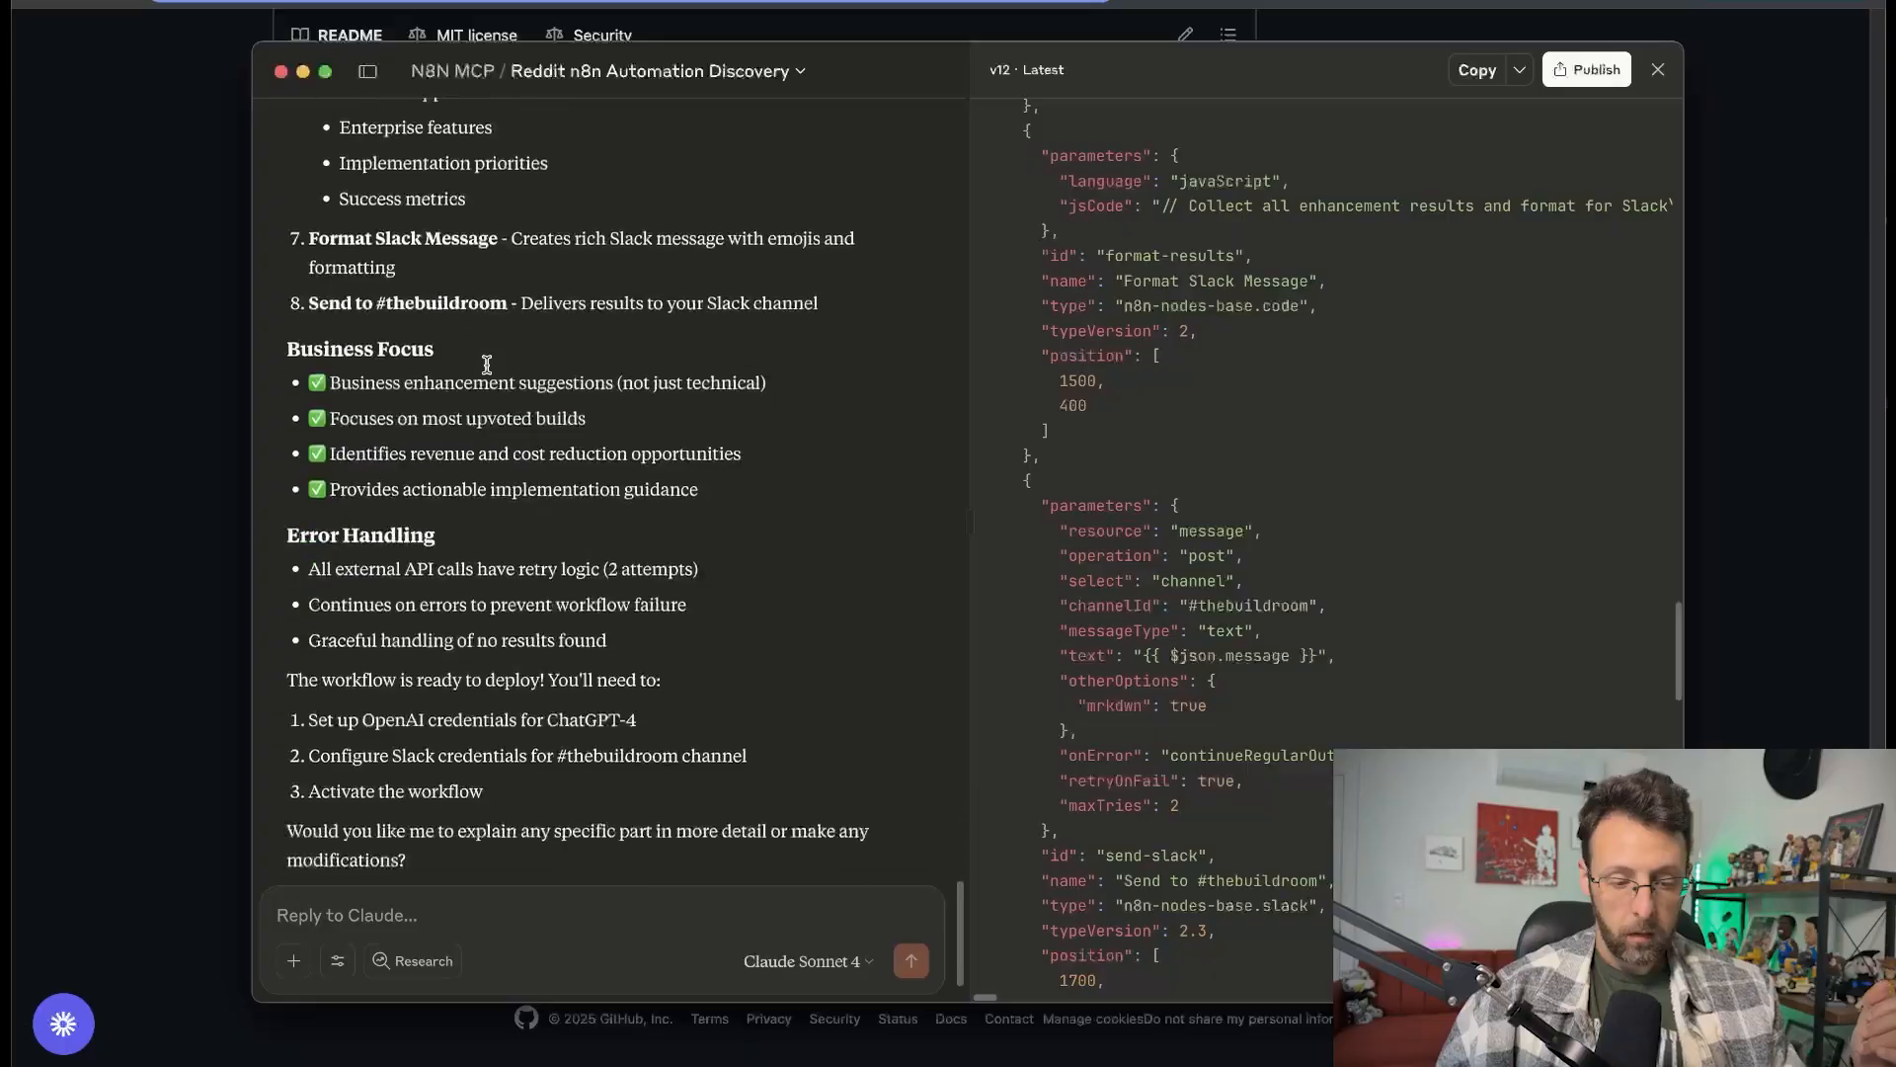
{"action": "scroll", "coordinate": [486, 365], "scroll_direction": "down", "scroll_amount": 2}
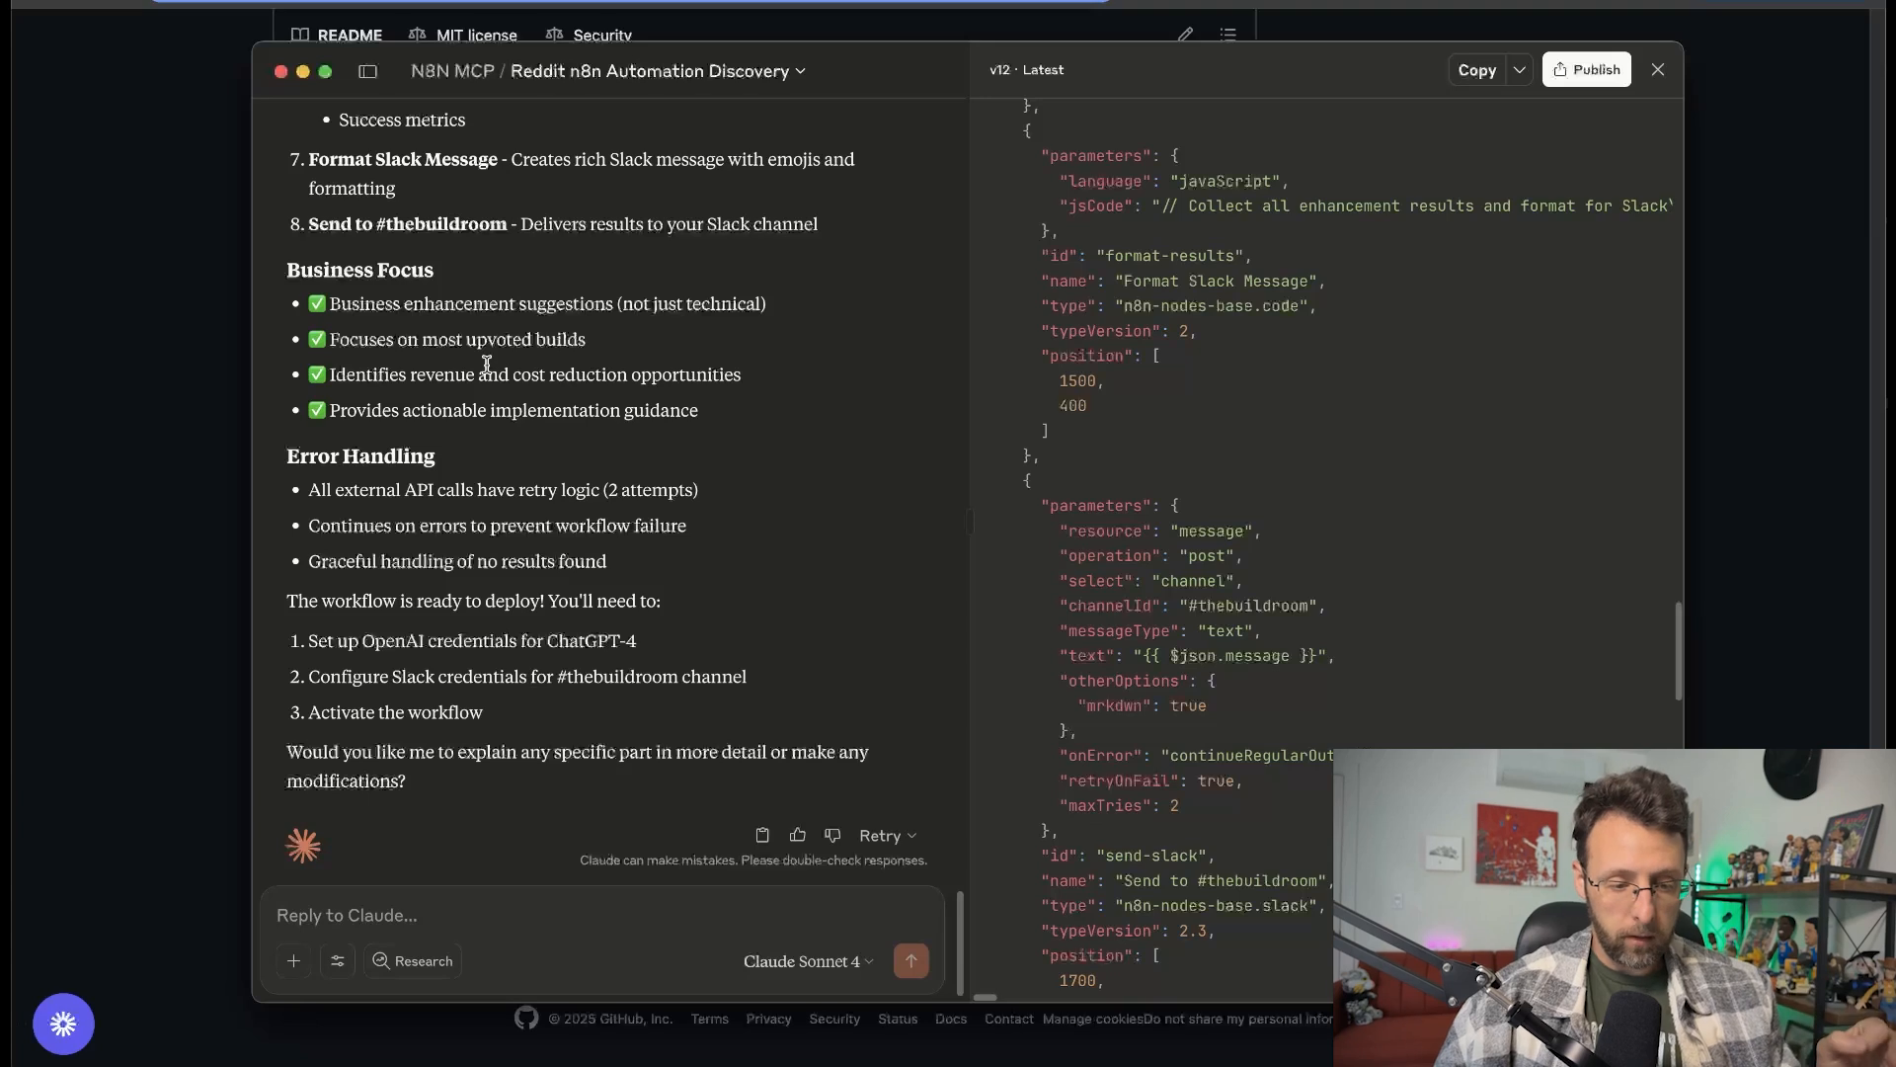
{"action": "left_click_drag", "start_coordinate": [312, 640], "coordinate": [623, 640]}
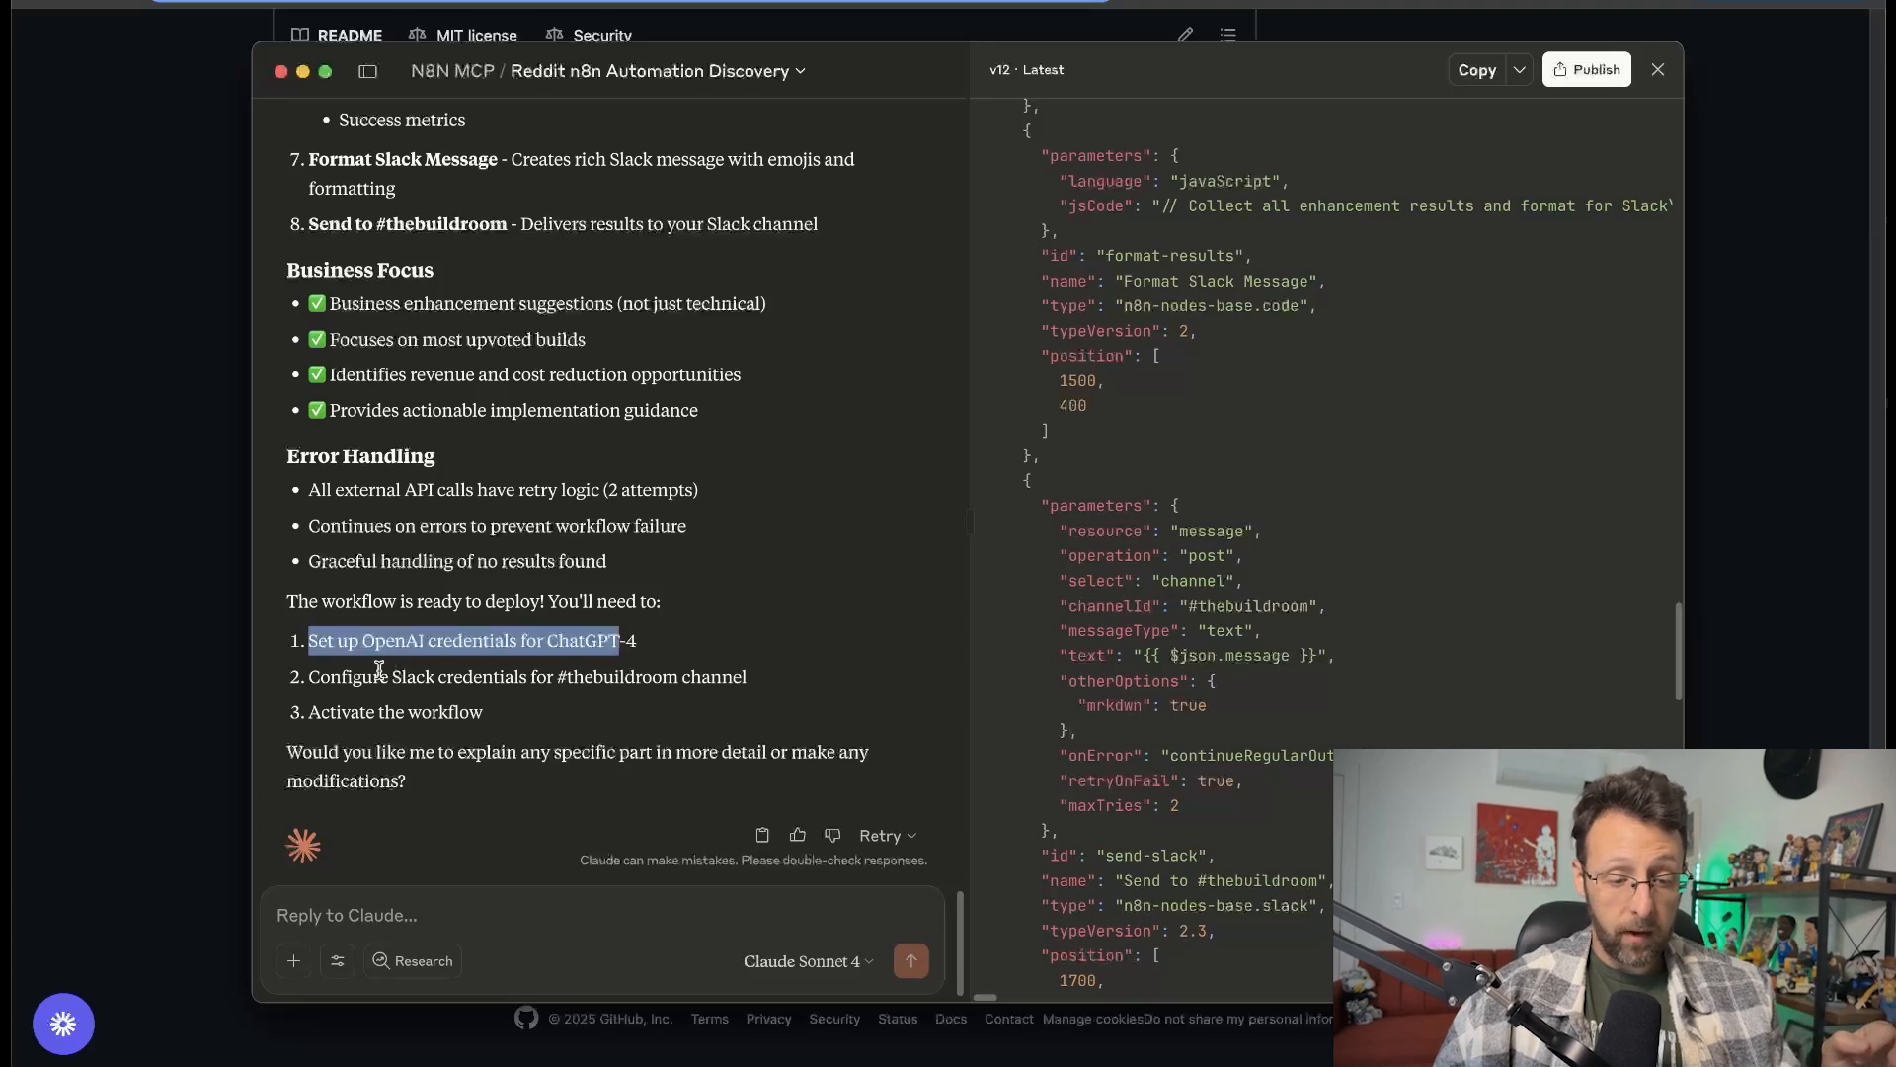
{"action": "left_click_drag", "start_coordinate": [331, 675], "coordinate": [637, 681]}
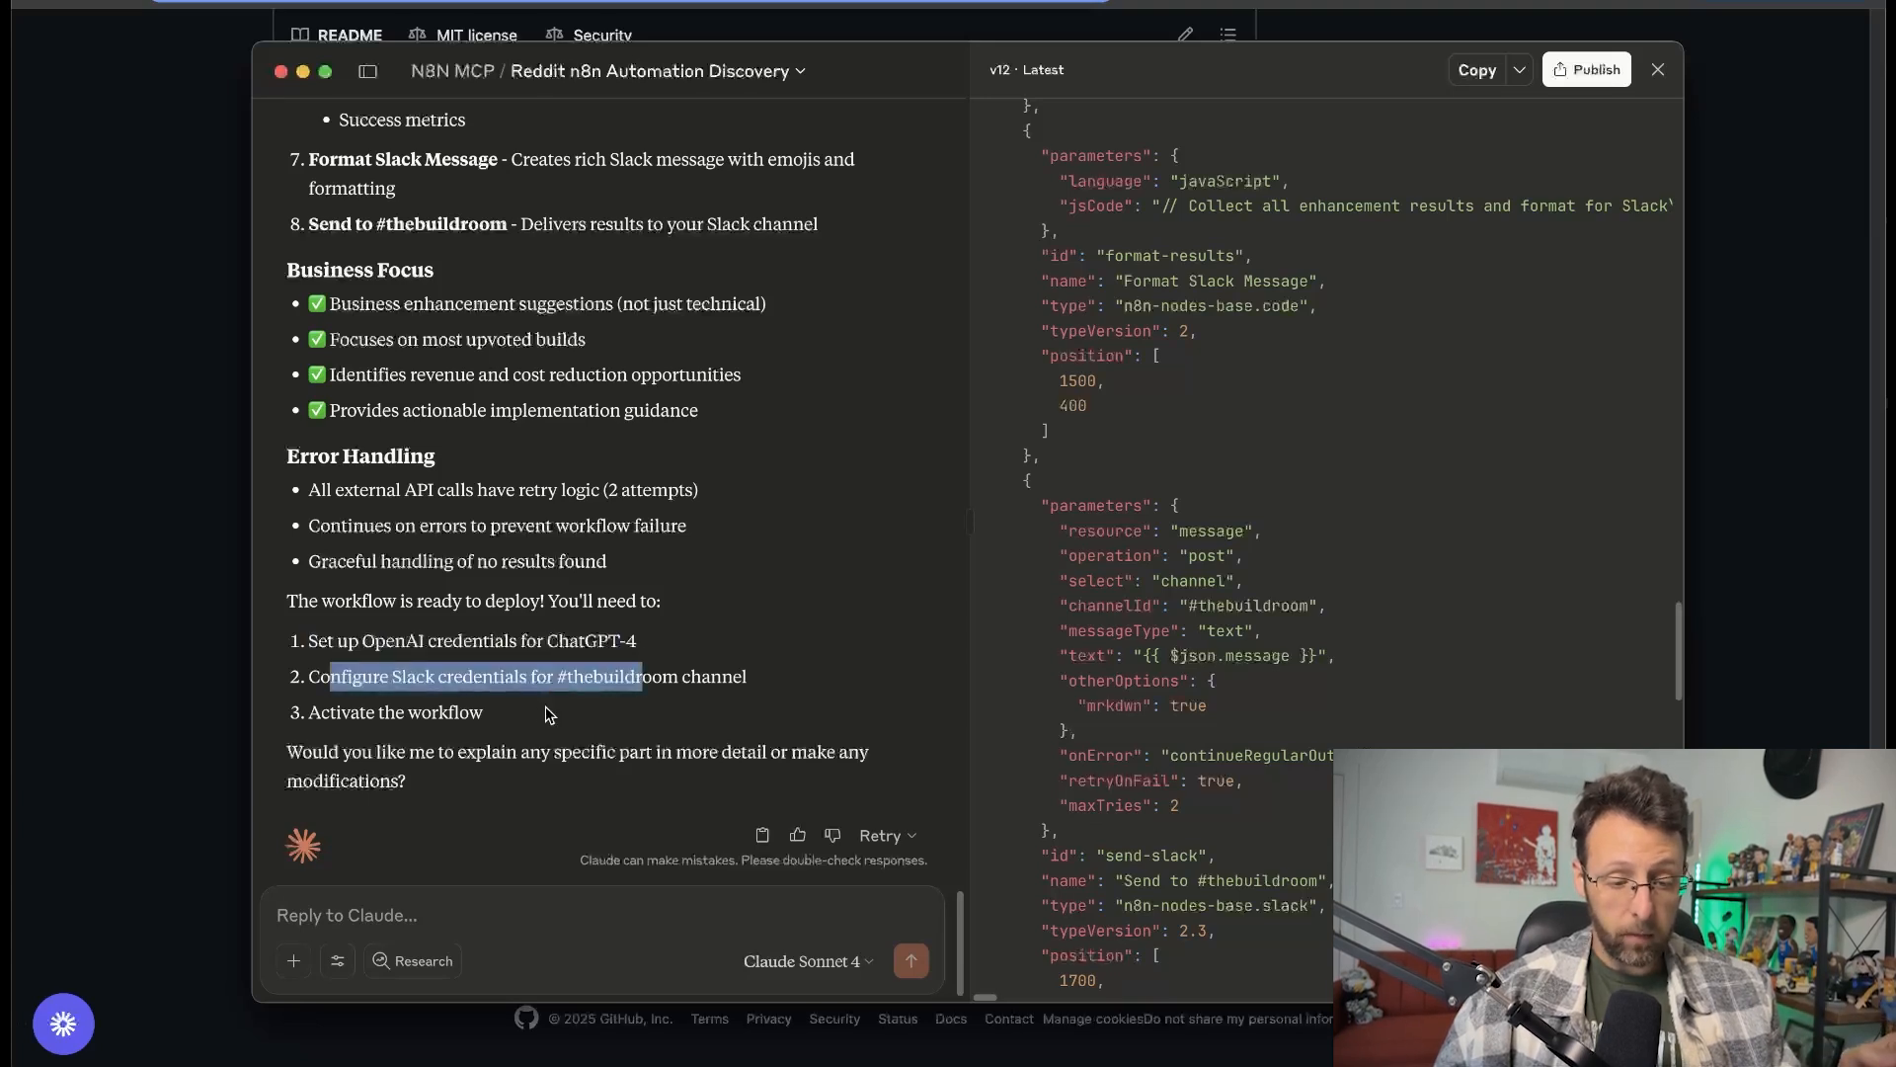
Download the version 12 workflow as reddit_n8n_scanner.json into the Downloads folder.
{"action": "left_click", "coordinate": [1520, 71]}
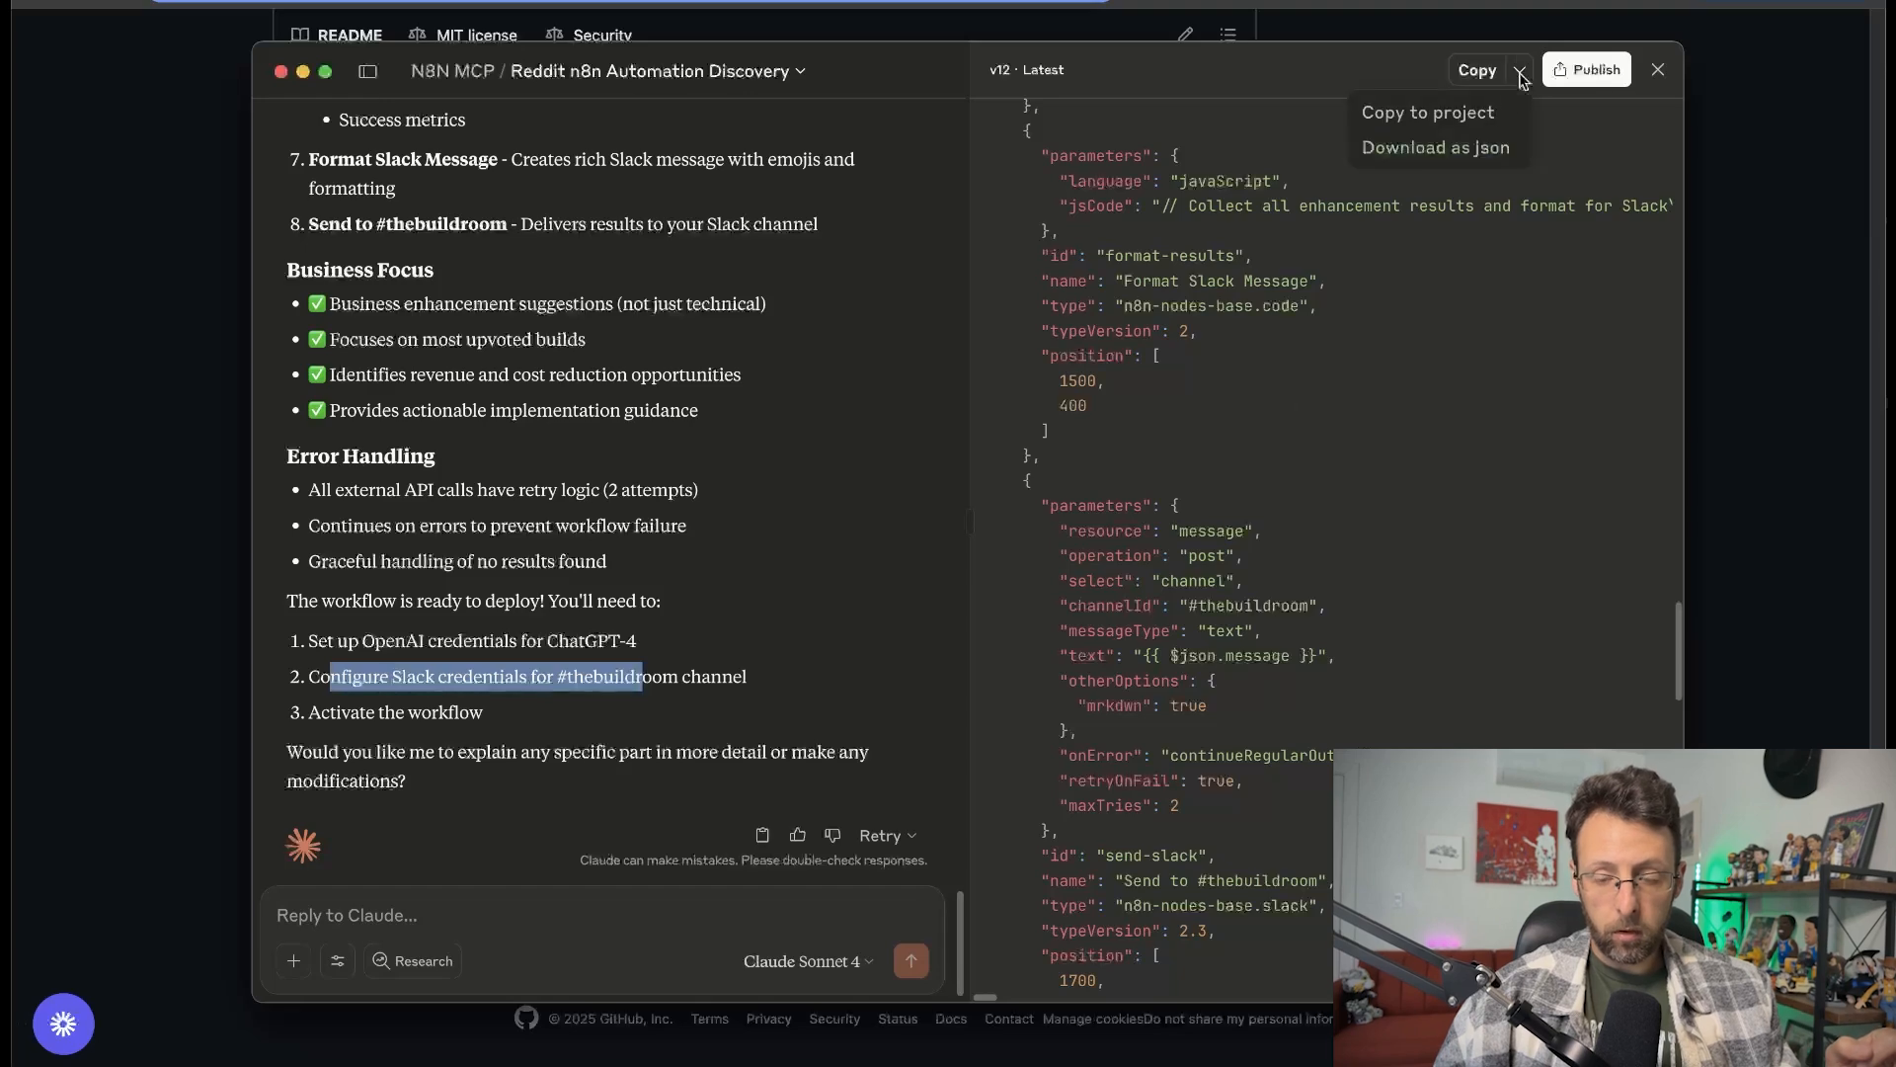
{"action": "left_click", "coordinate": [1458, 148]}
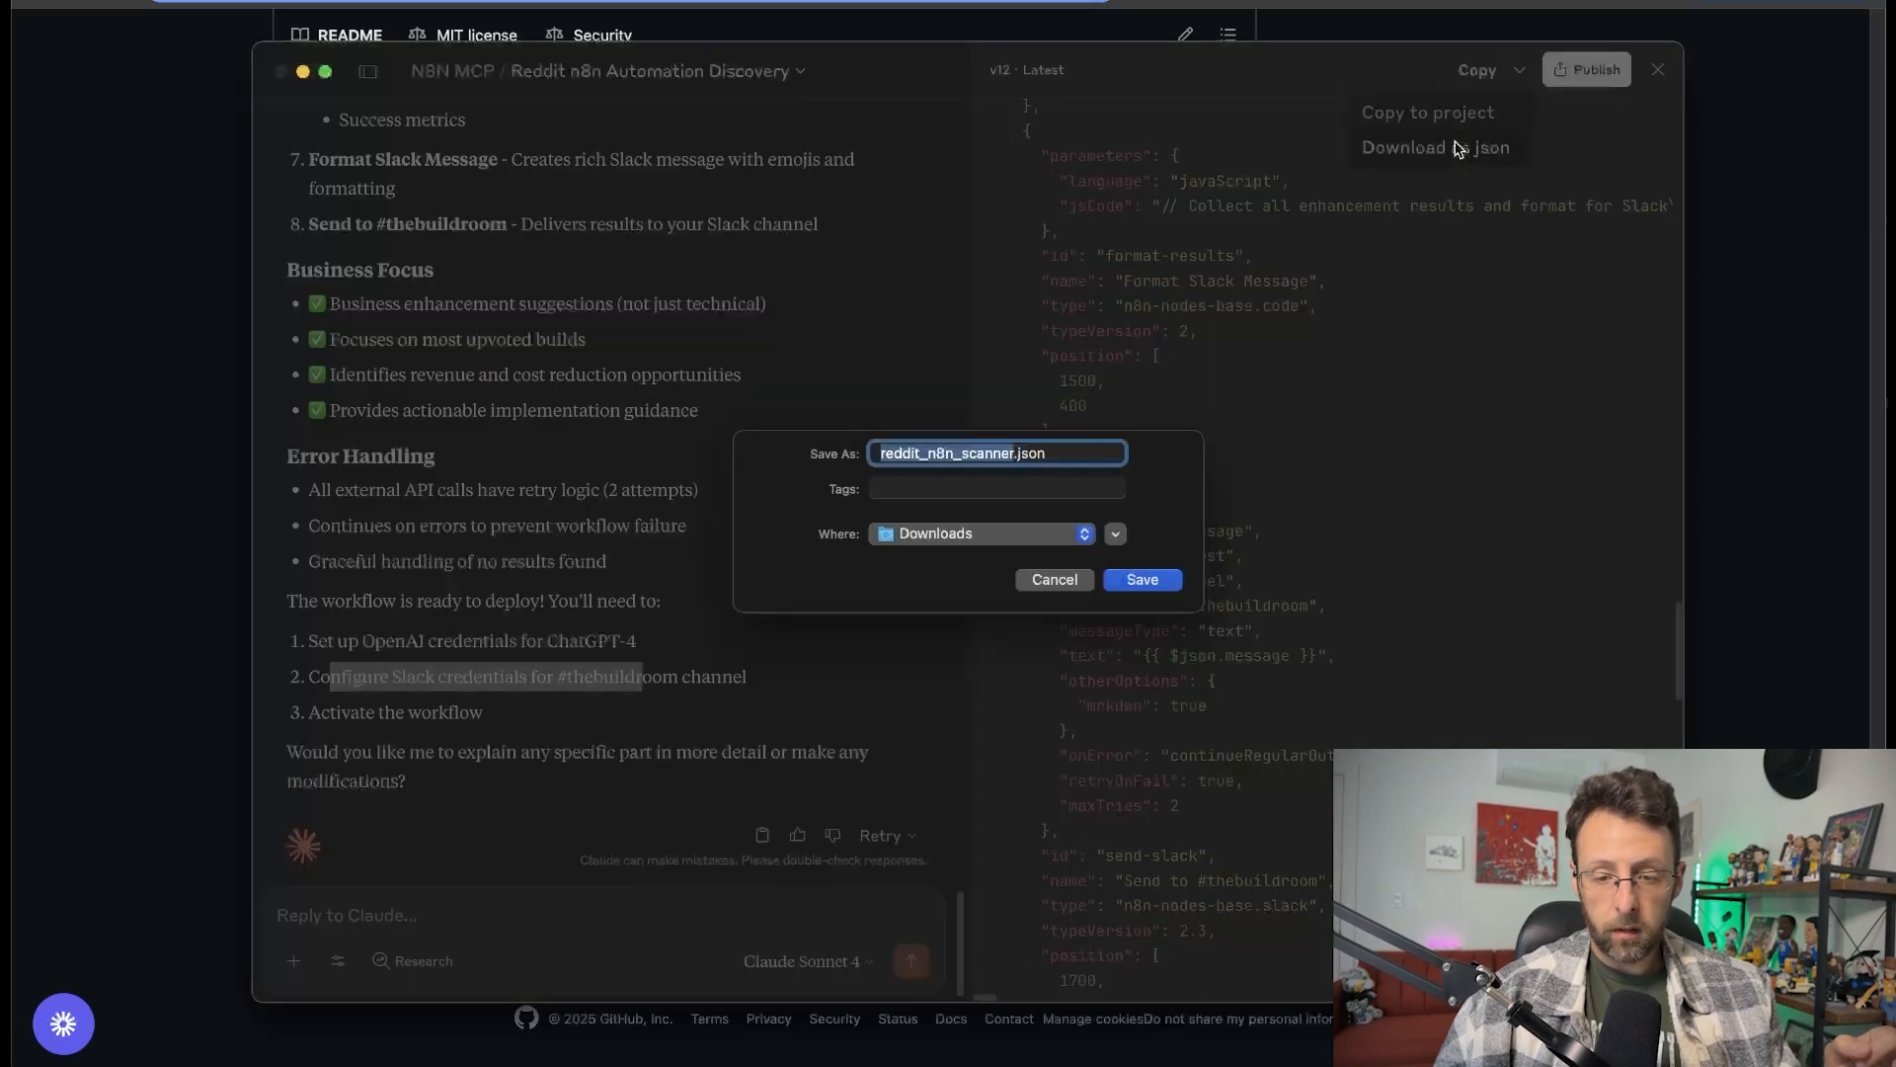
{"action": "left_click", "coordinate": [1143, 579]}
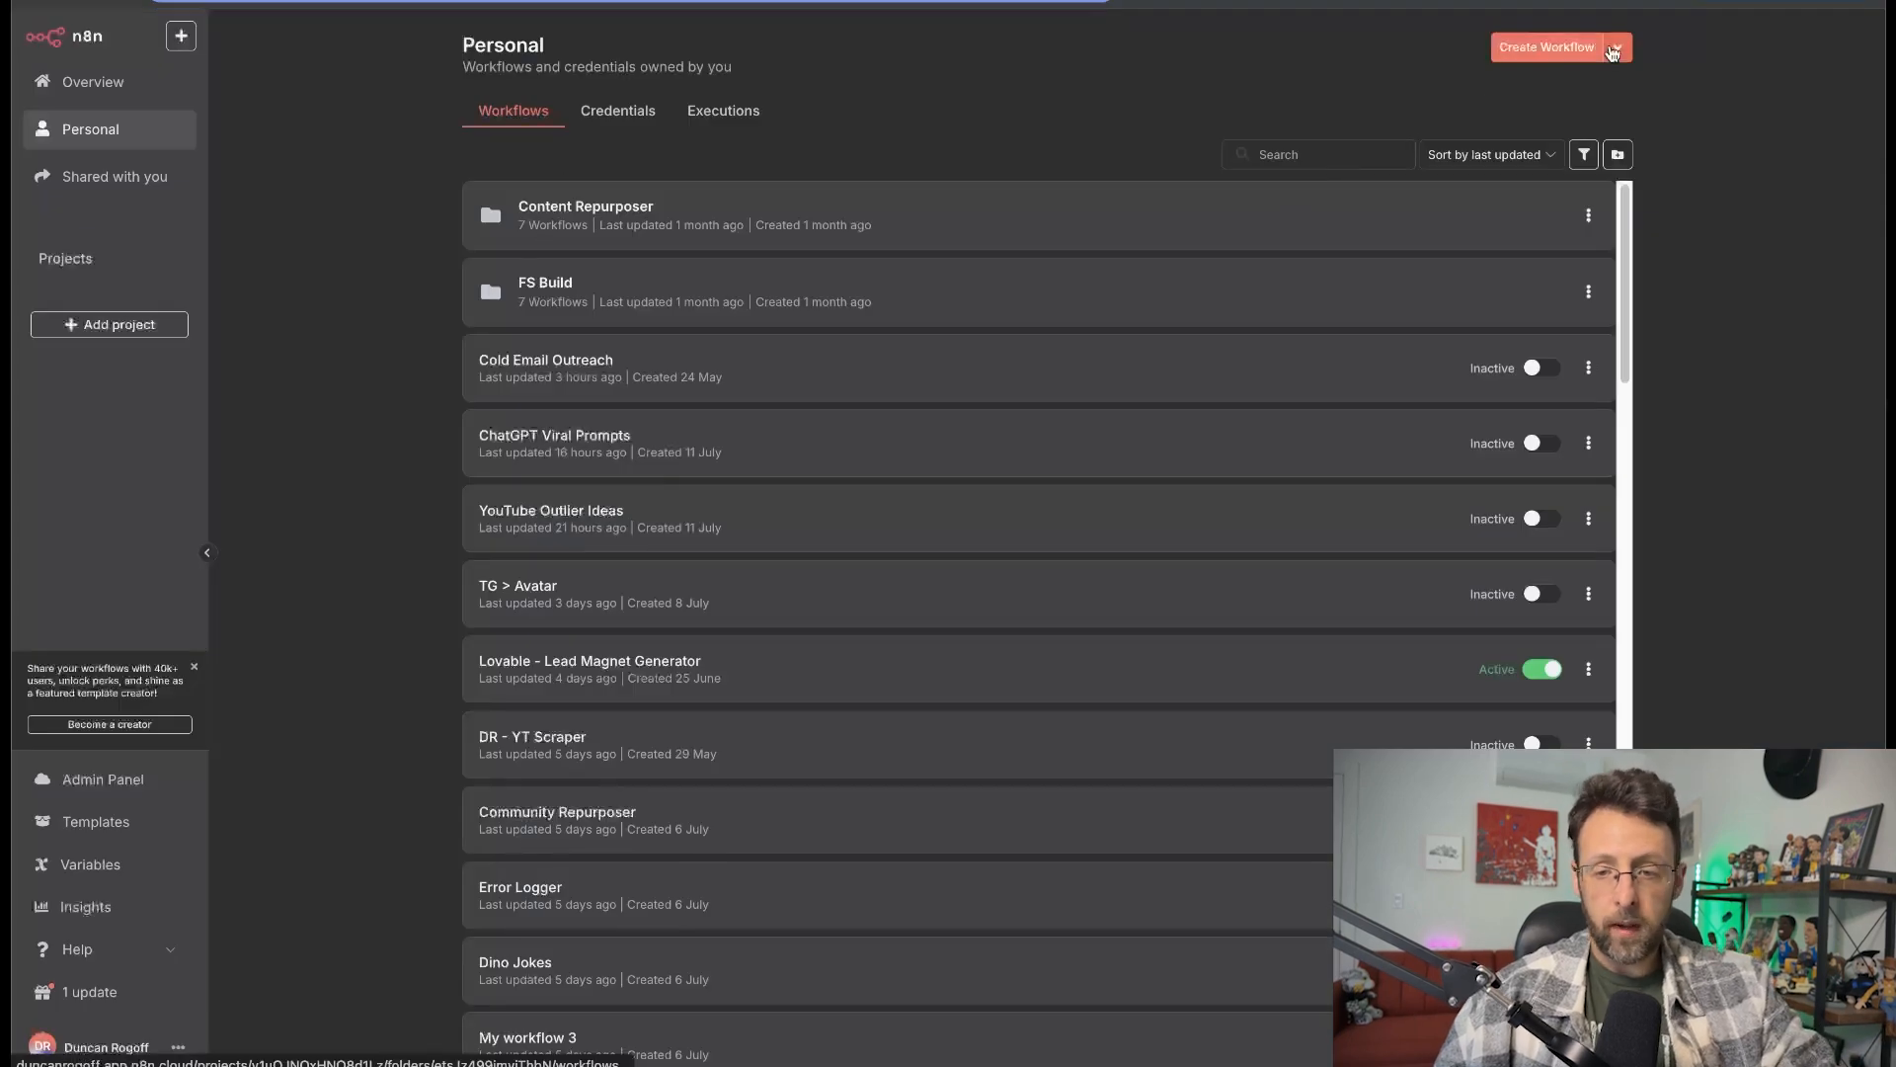
Switch to n8n, create a new workflow and try to import reddit_n8n_scanner.json from the Downloads folder.
{"action": "left_click", "coordinate": [1570, 50]}
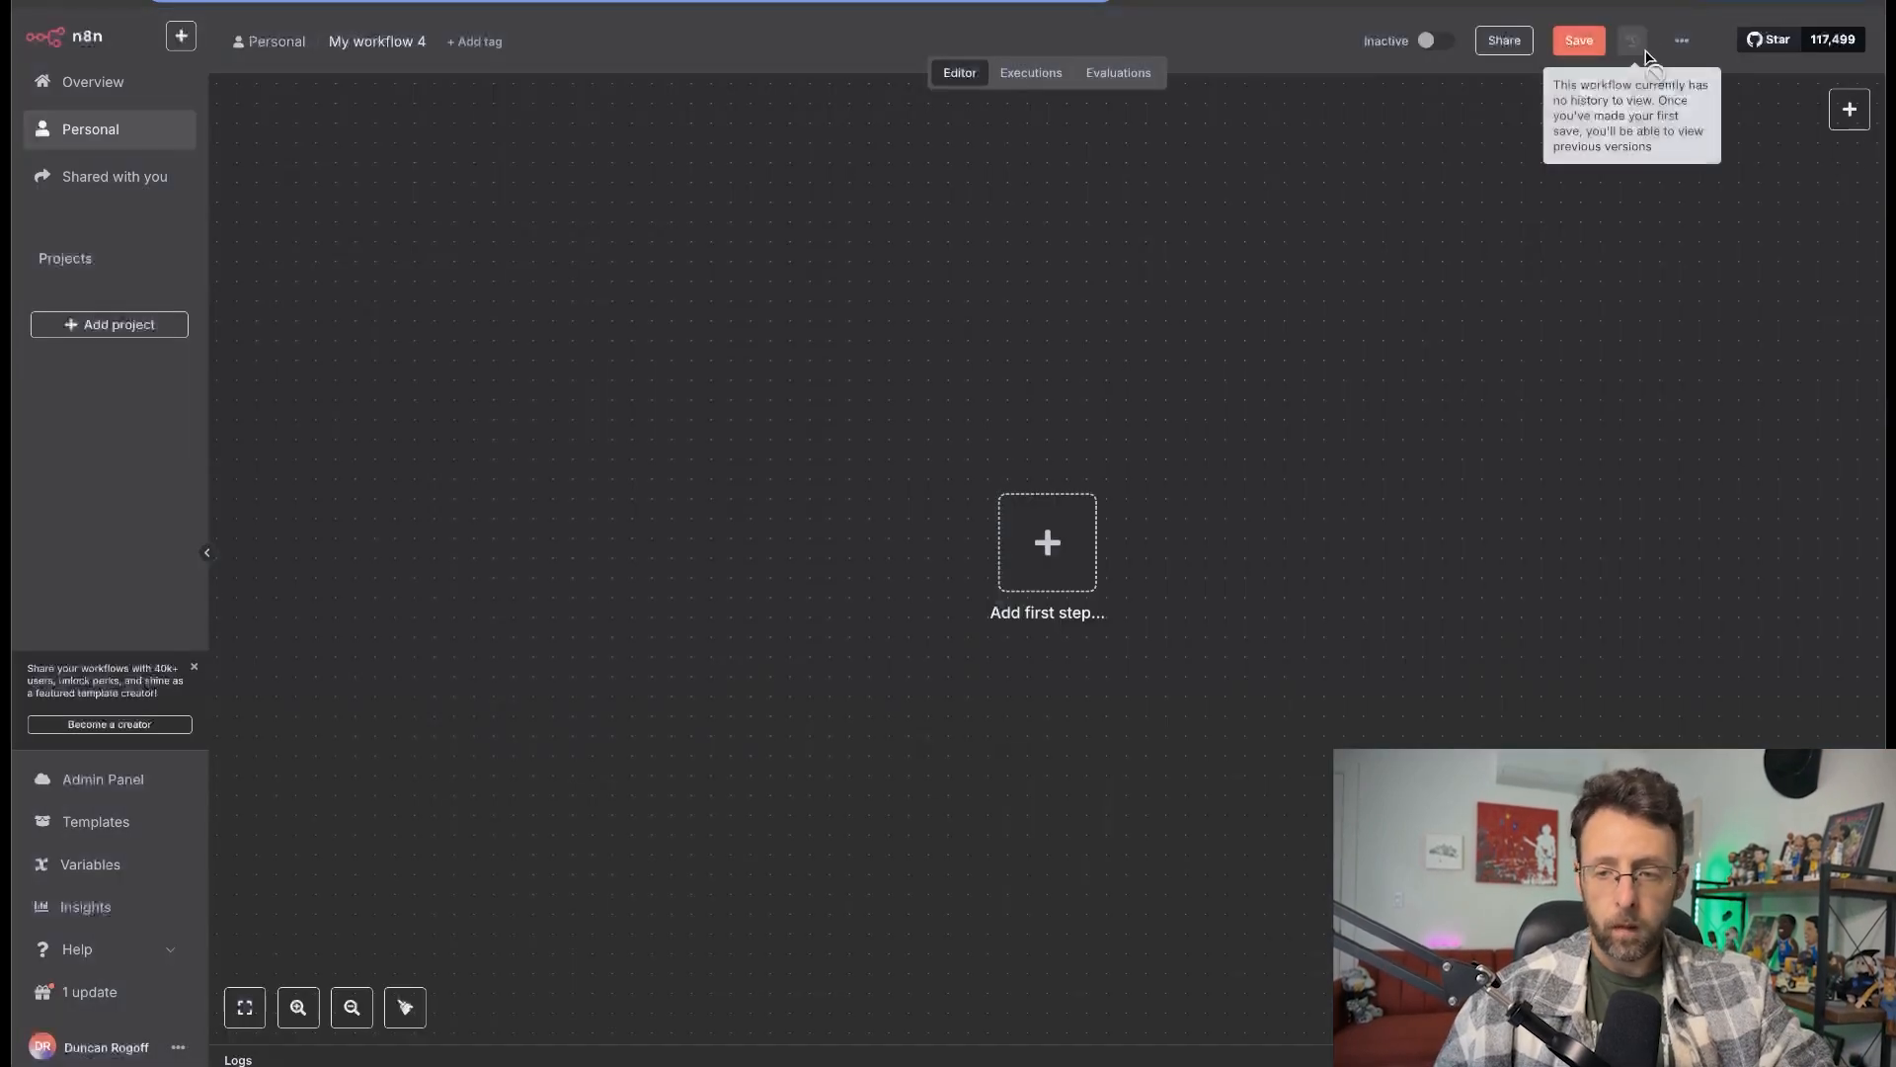
{"action": "left_click", "coordinate": [1684, 44]}
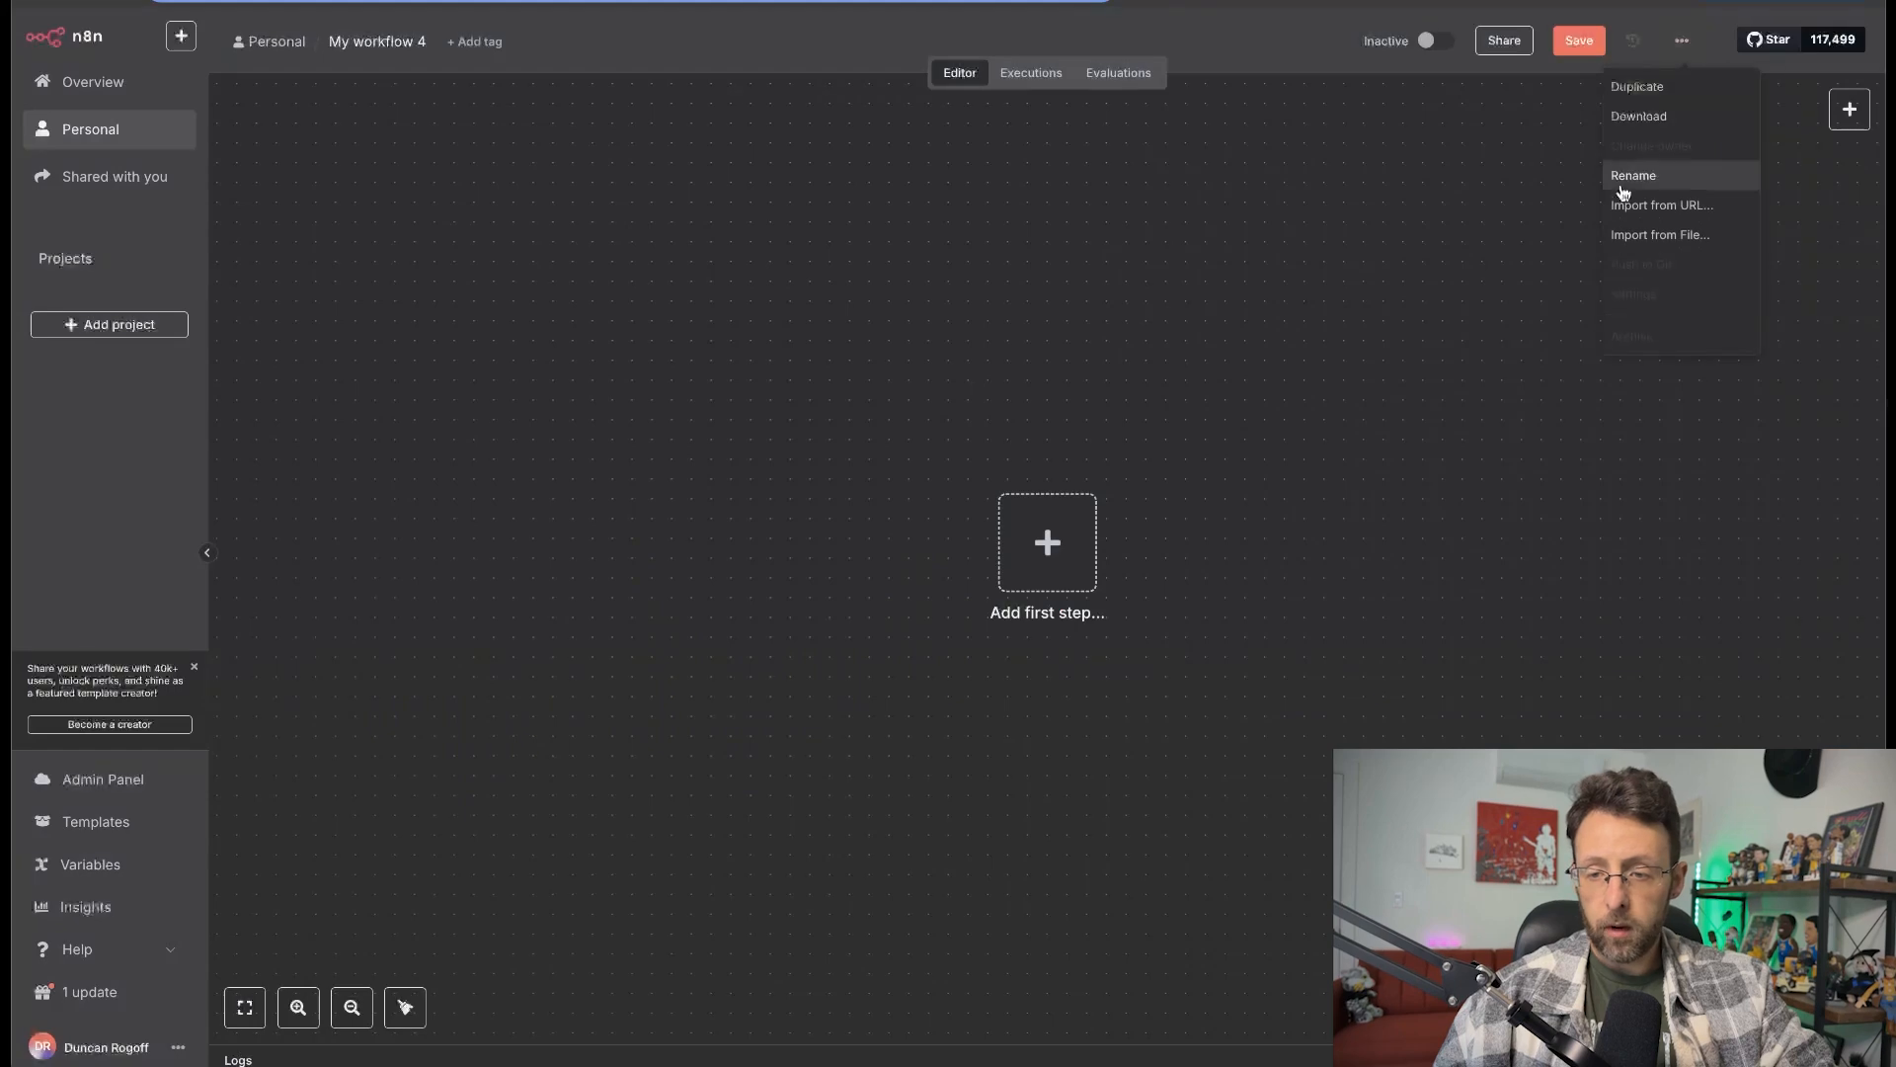
{"action": "left_click", "coordinate": [1644, 209]}
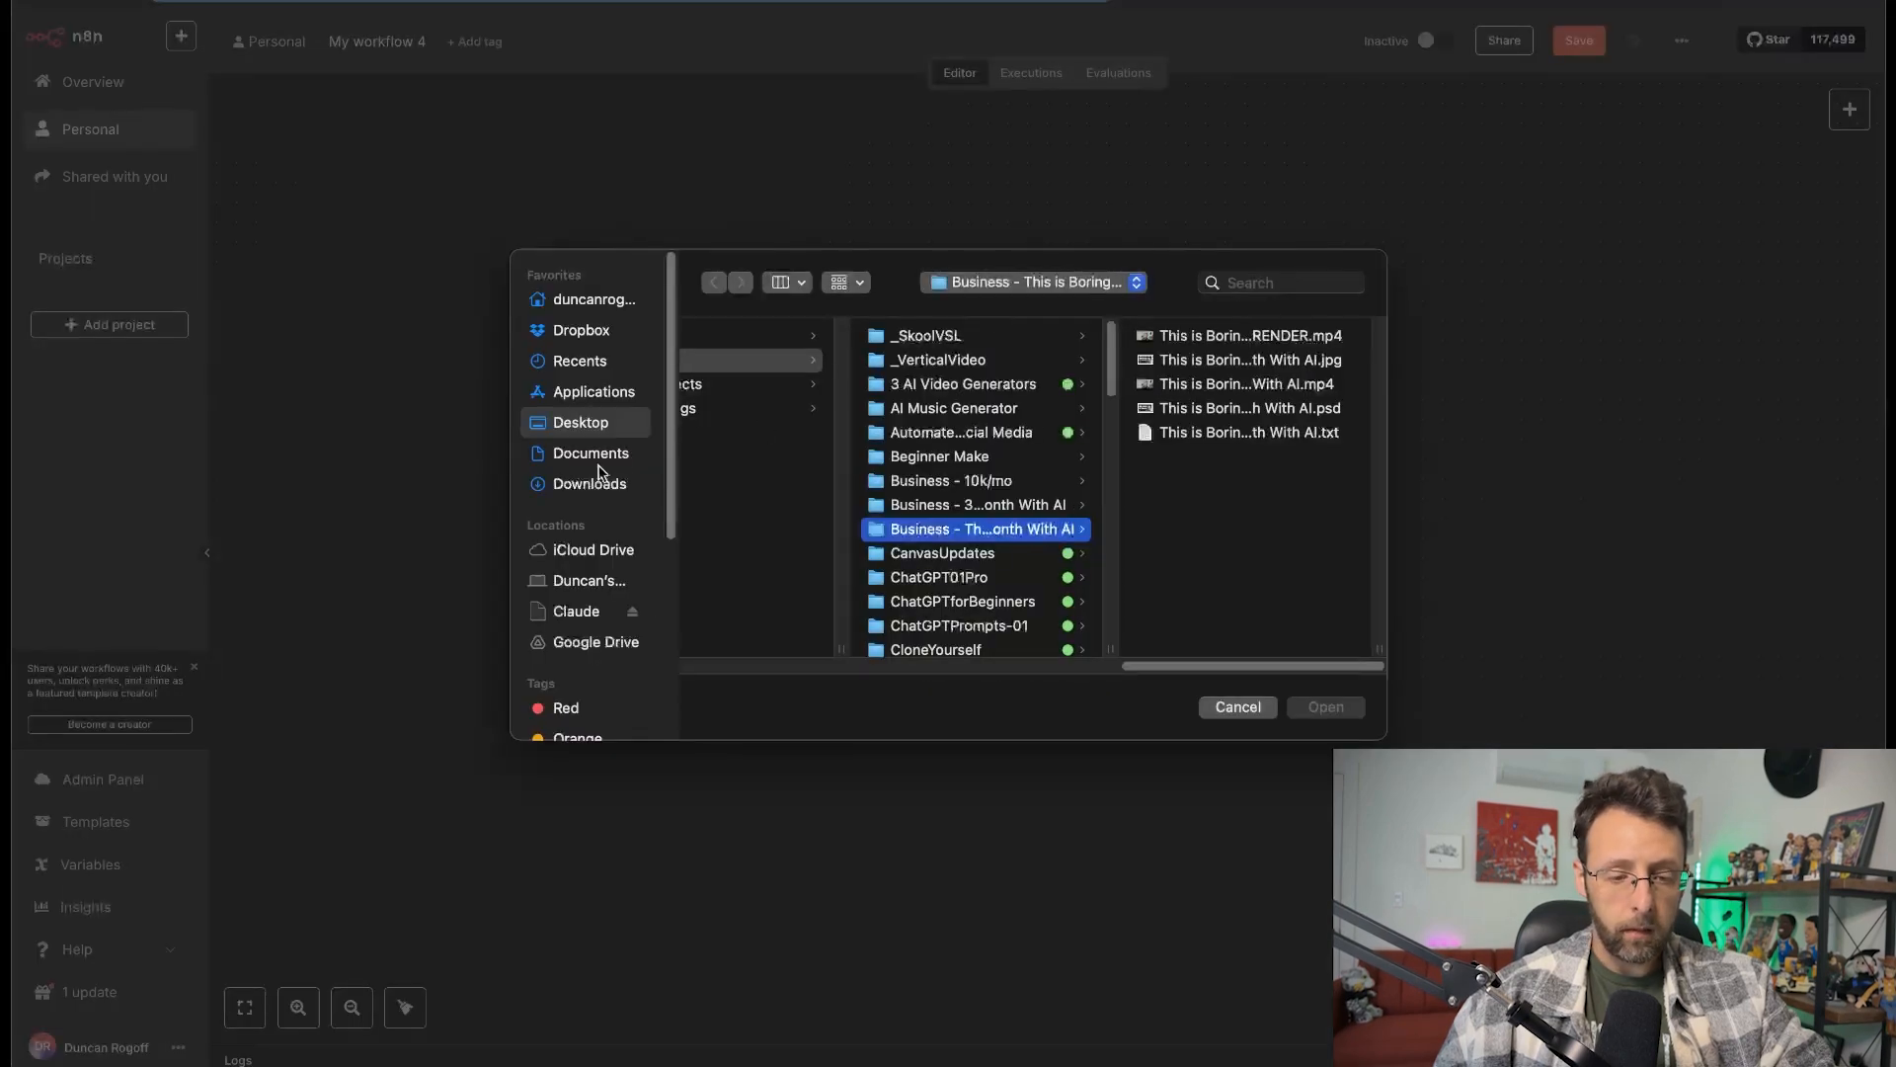
{"action": "left_click", "coordinate": [593, 483]}
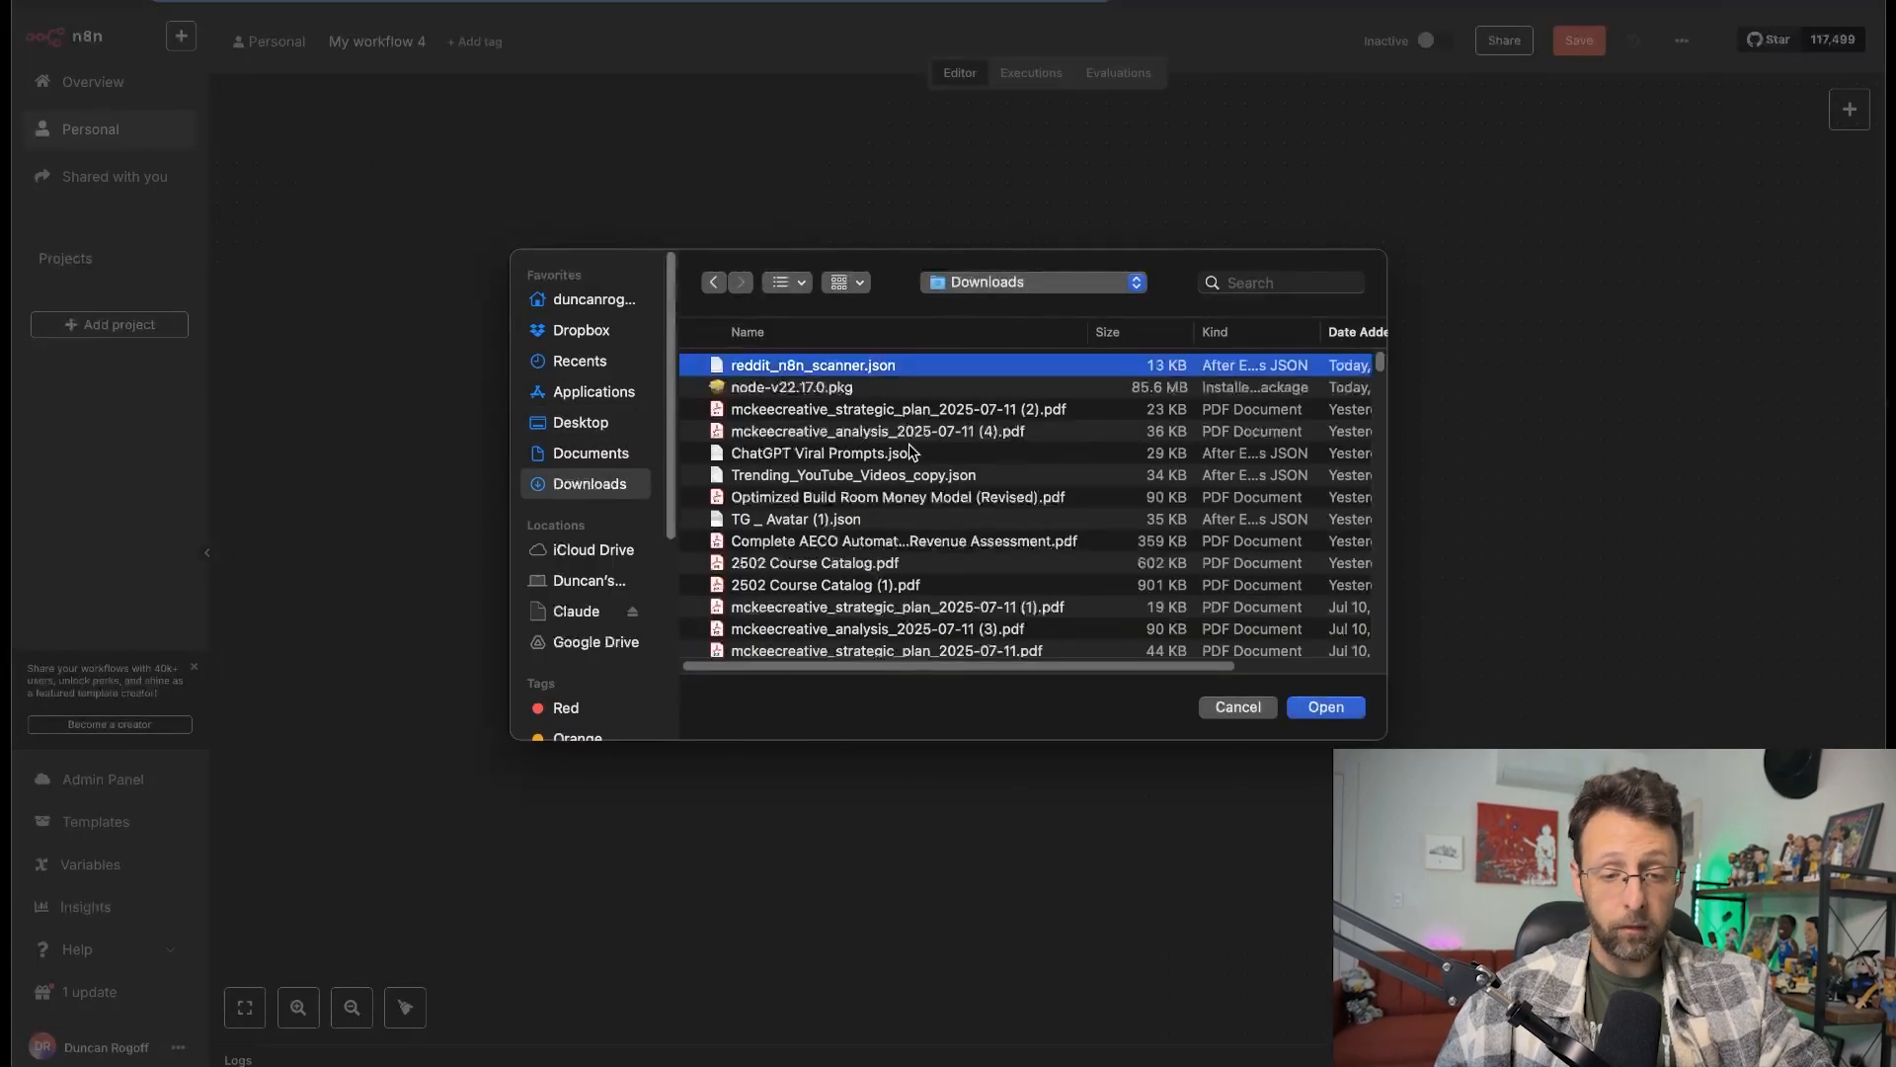
{"action": "left_click", "coordinate": [814, 385]}
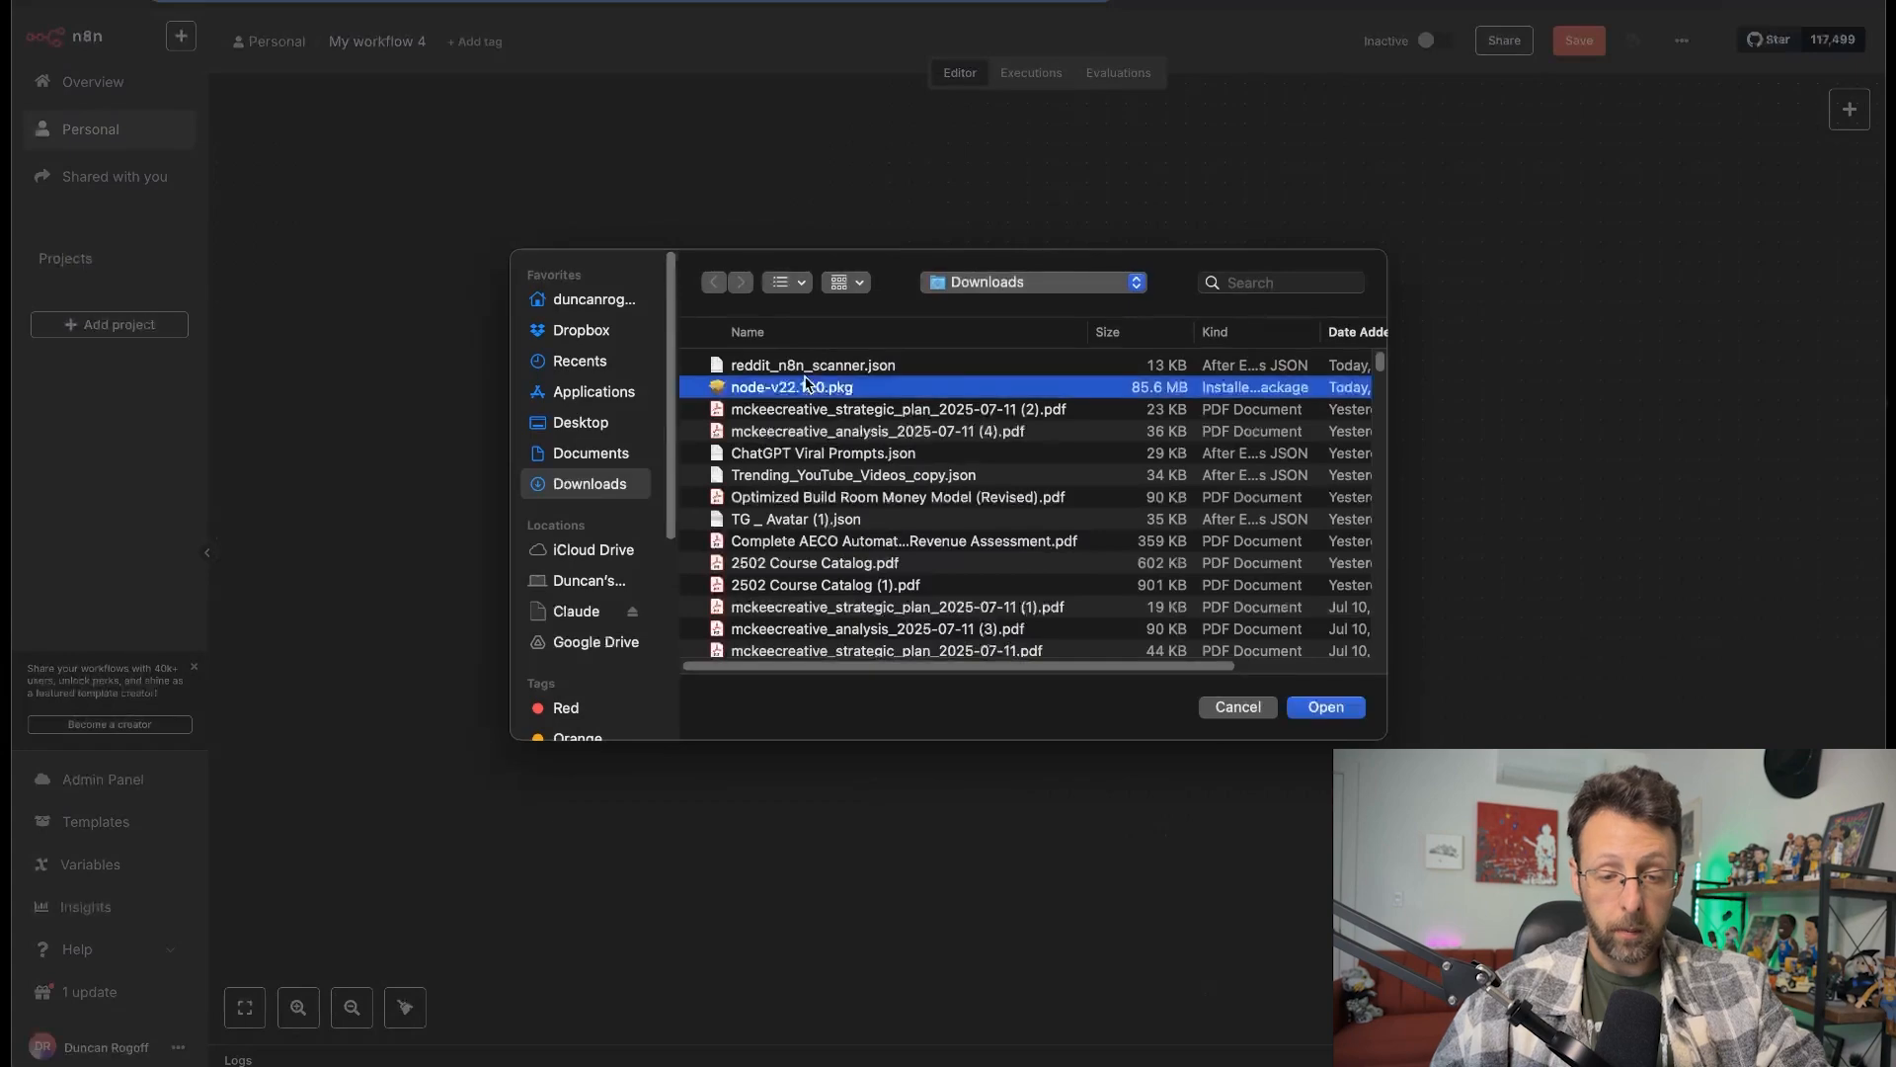
{"action": "double_click", "coordinate": [845, 368]}
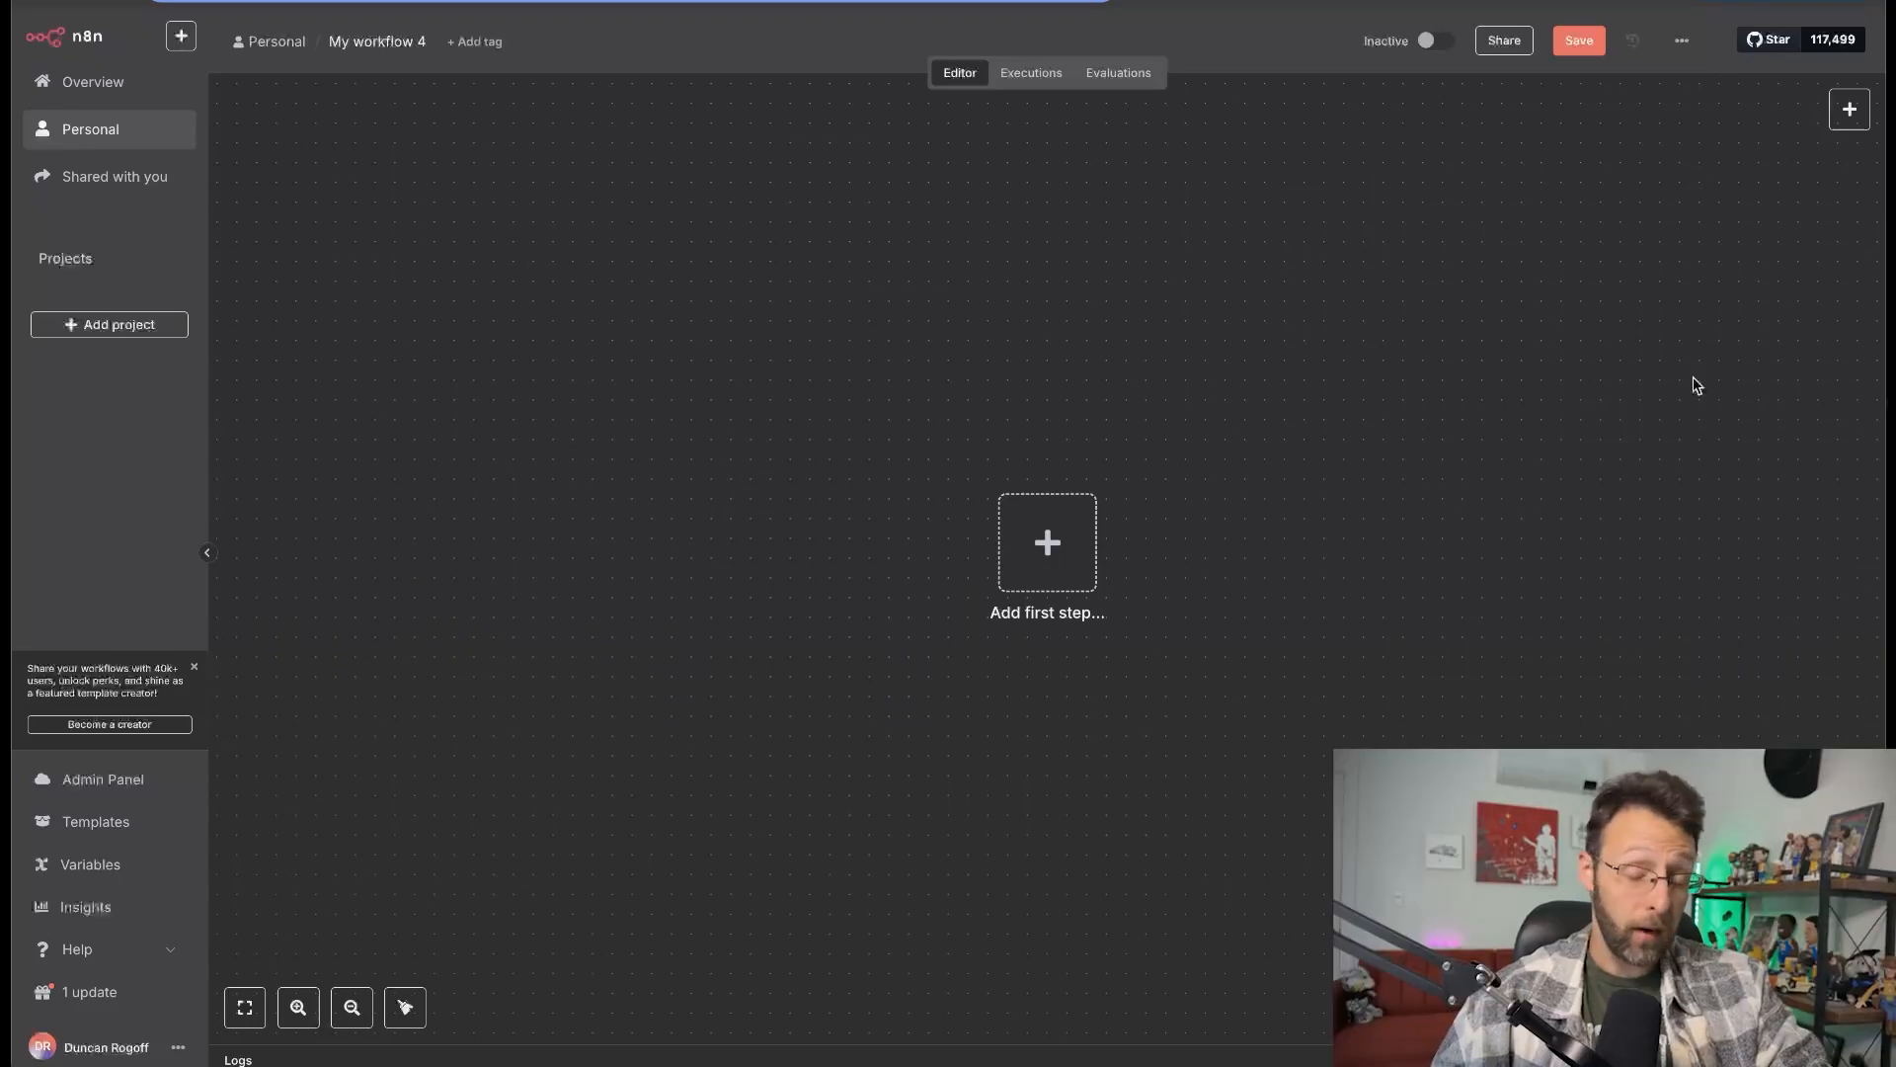
Back in Claude, send "i downloaded the json and tried to import to n8n and got an error saying it is invalid".
{"action": "key", "text": "super+Tab"}
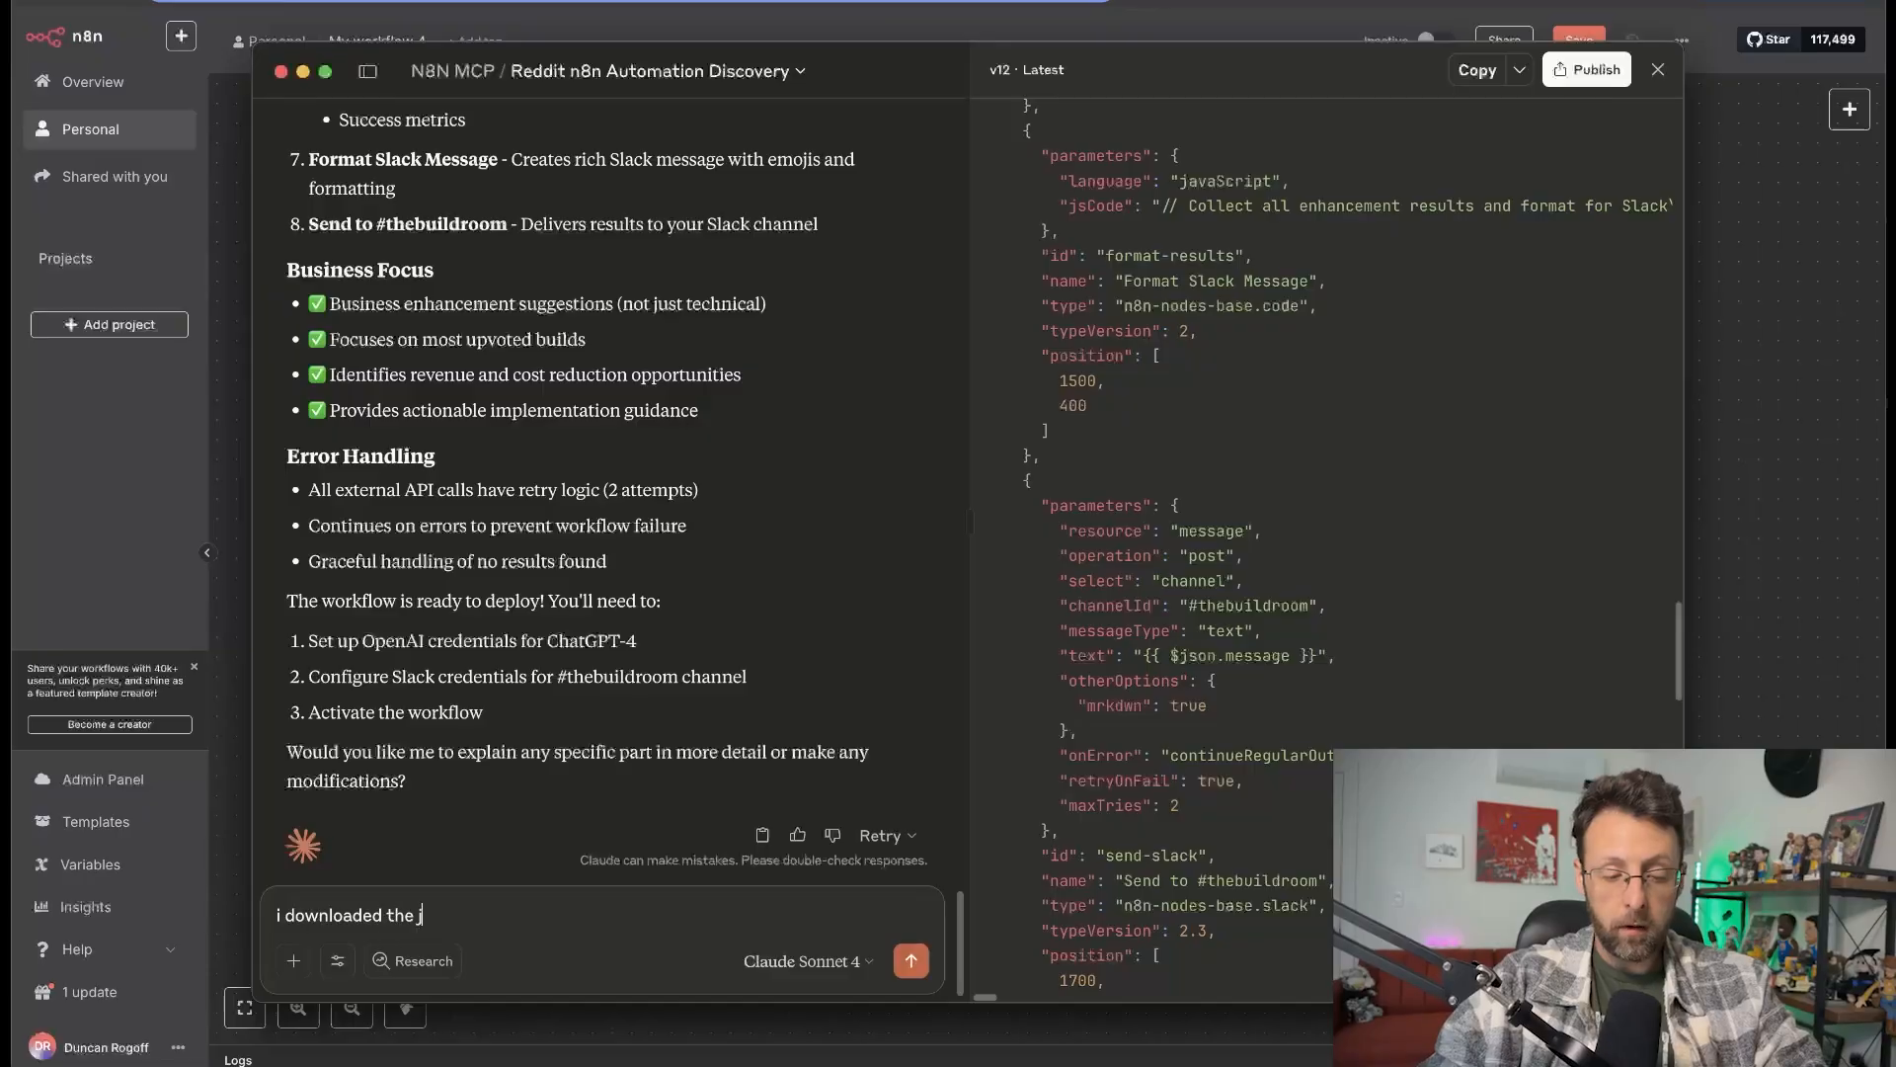
{"action": "type", "text": "son and i g"}
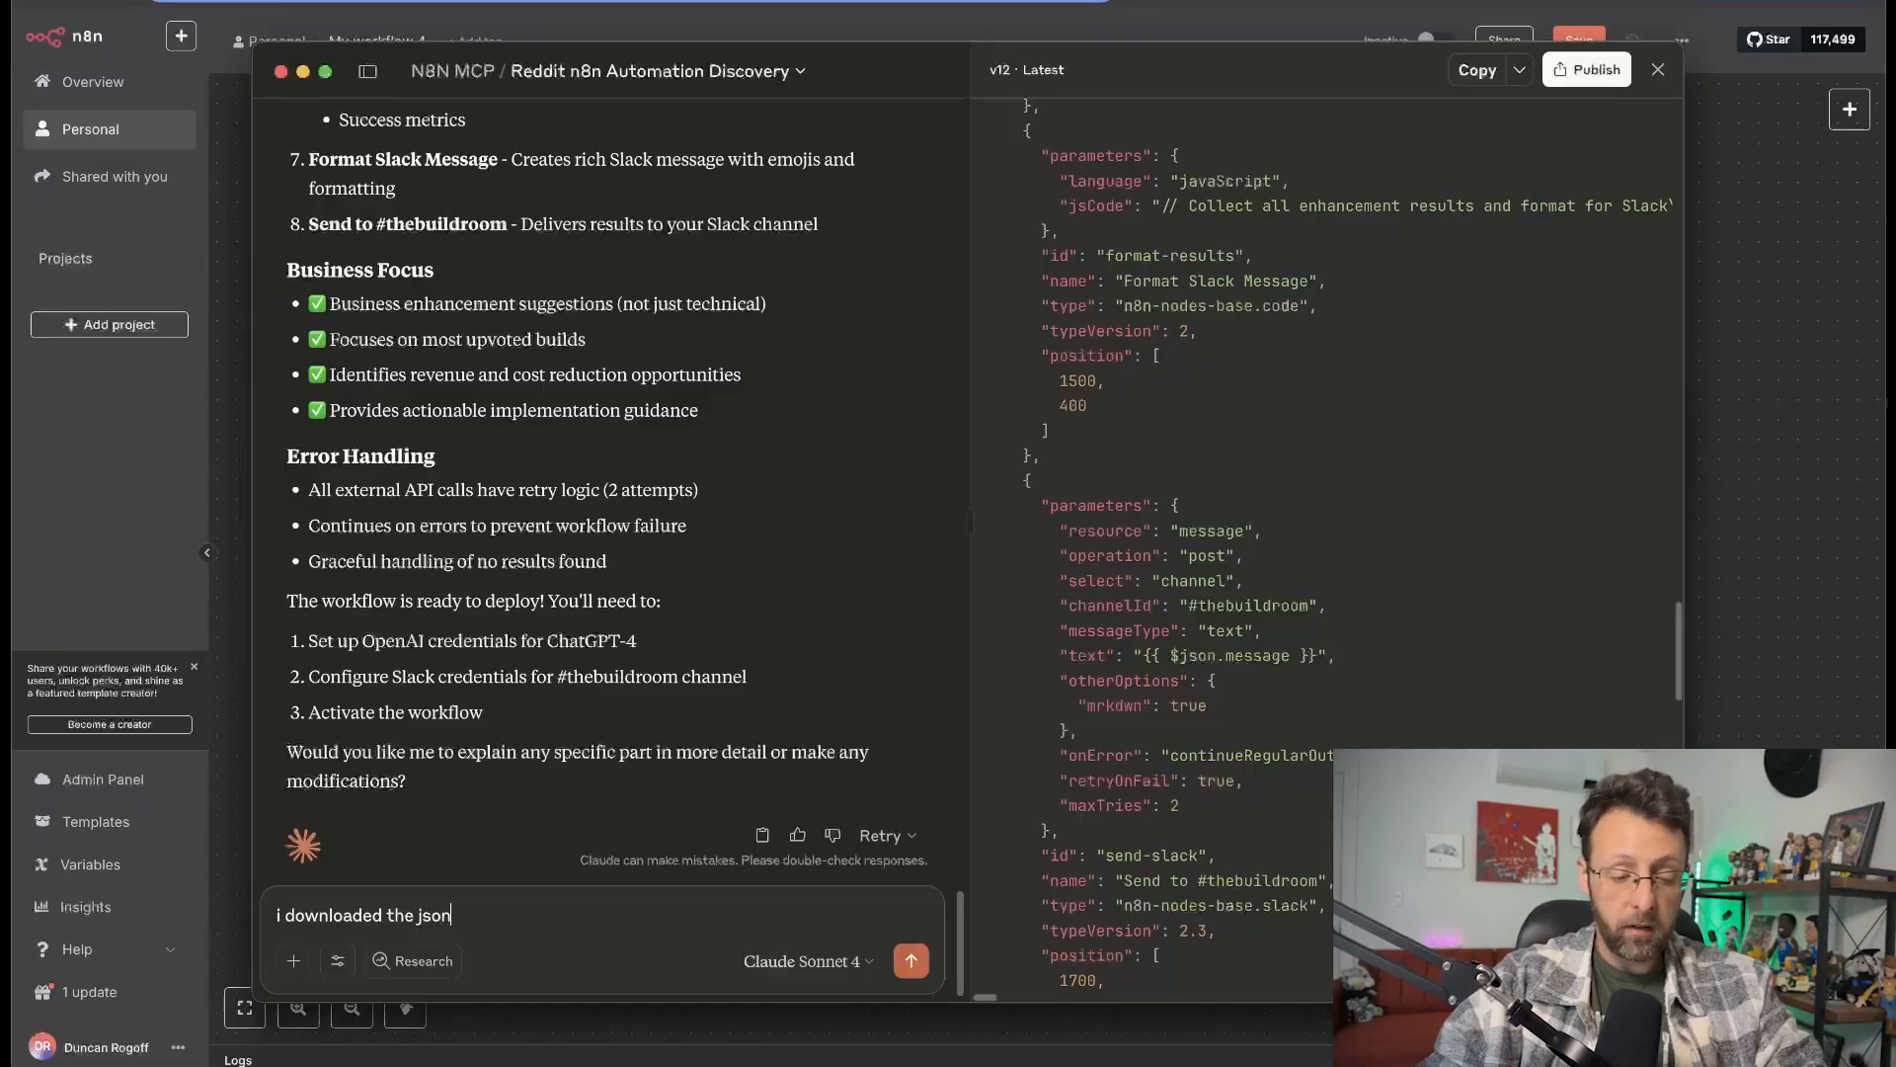
{"action": "type", "text": "ot an er"}
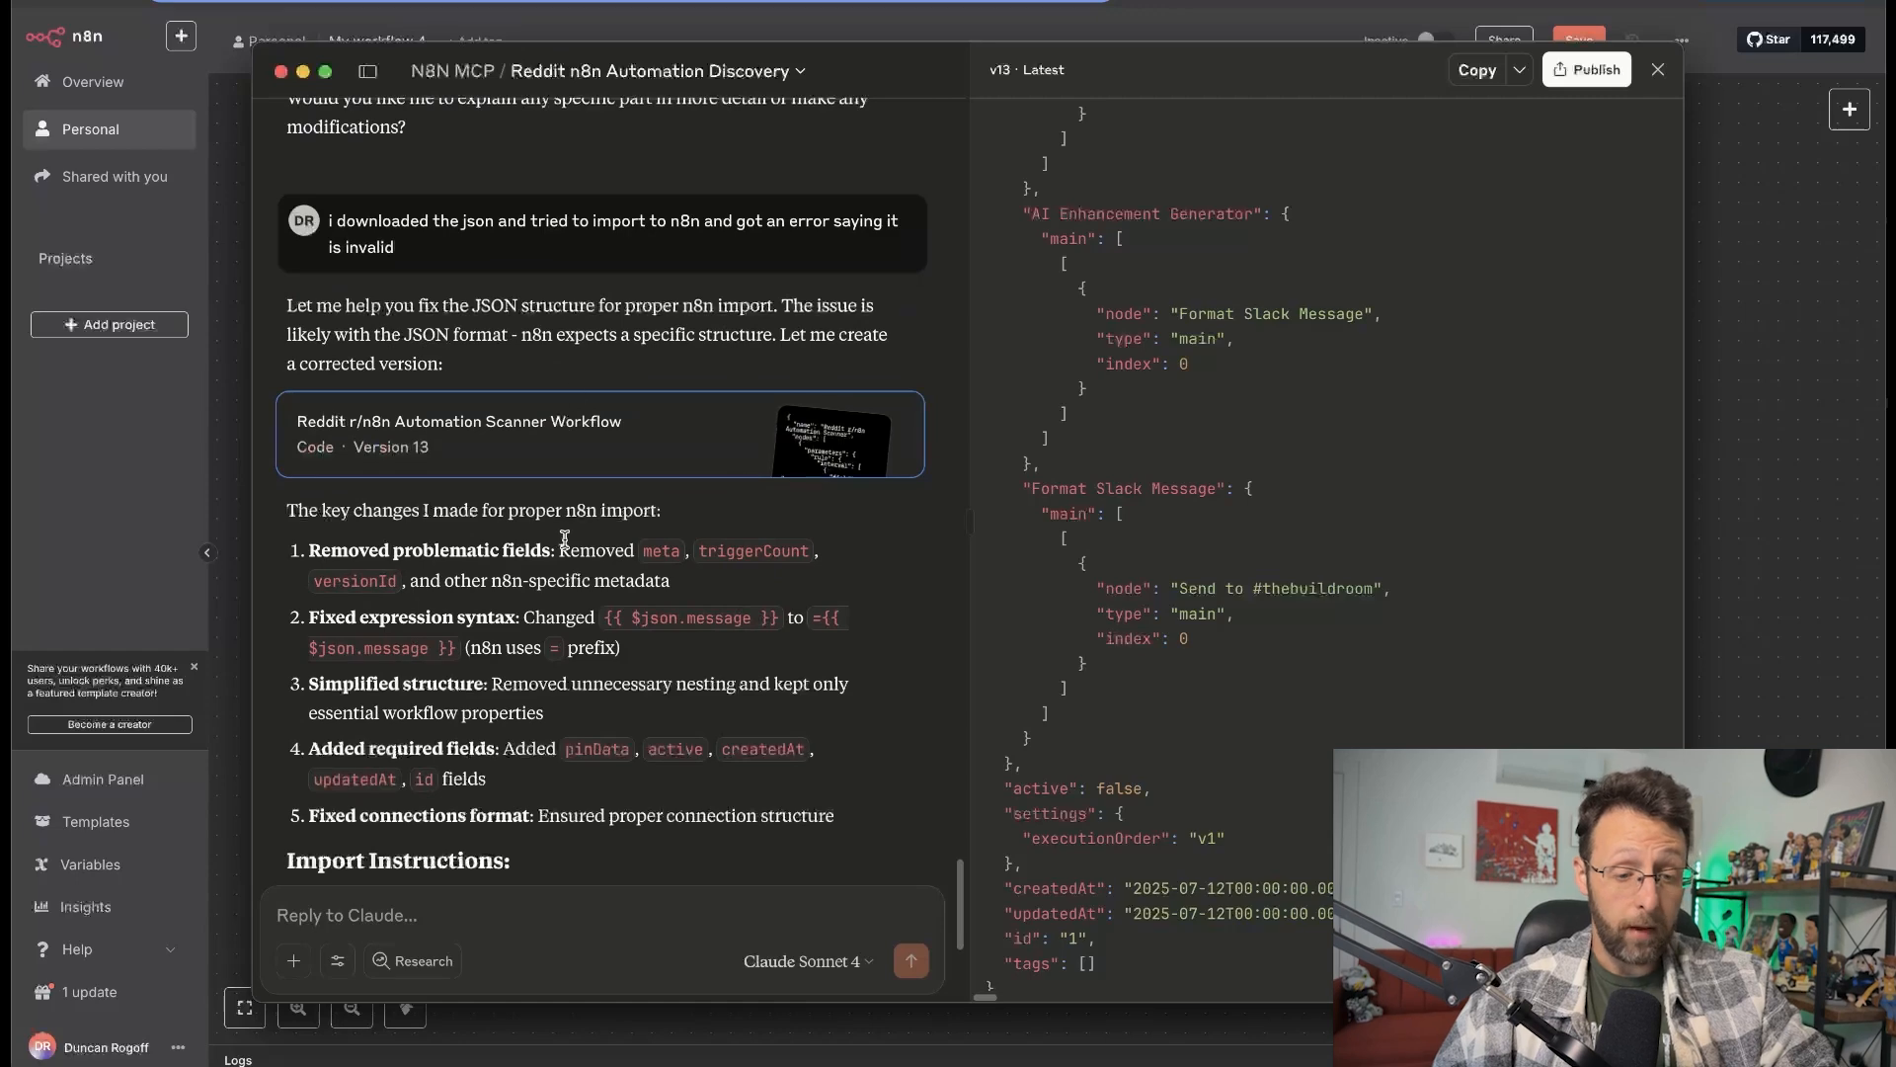
Review the JSON changes and import instructions, and download the version 13 workflow, replacing reddit_n8n_scanner.json in Downloads.
{"action": "scroll", "coordinate": [565, 537], "scroll_direction": "down", "scroll_amount": 3}
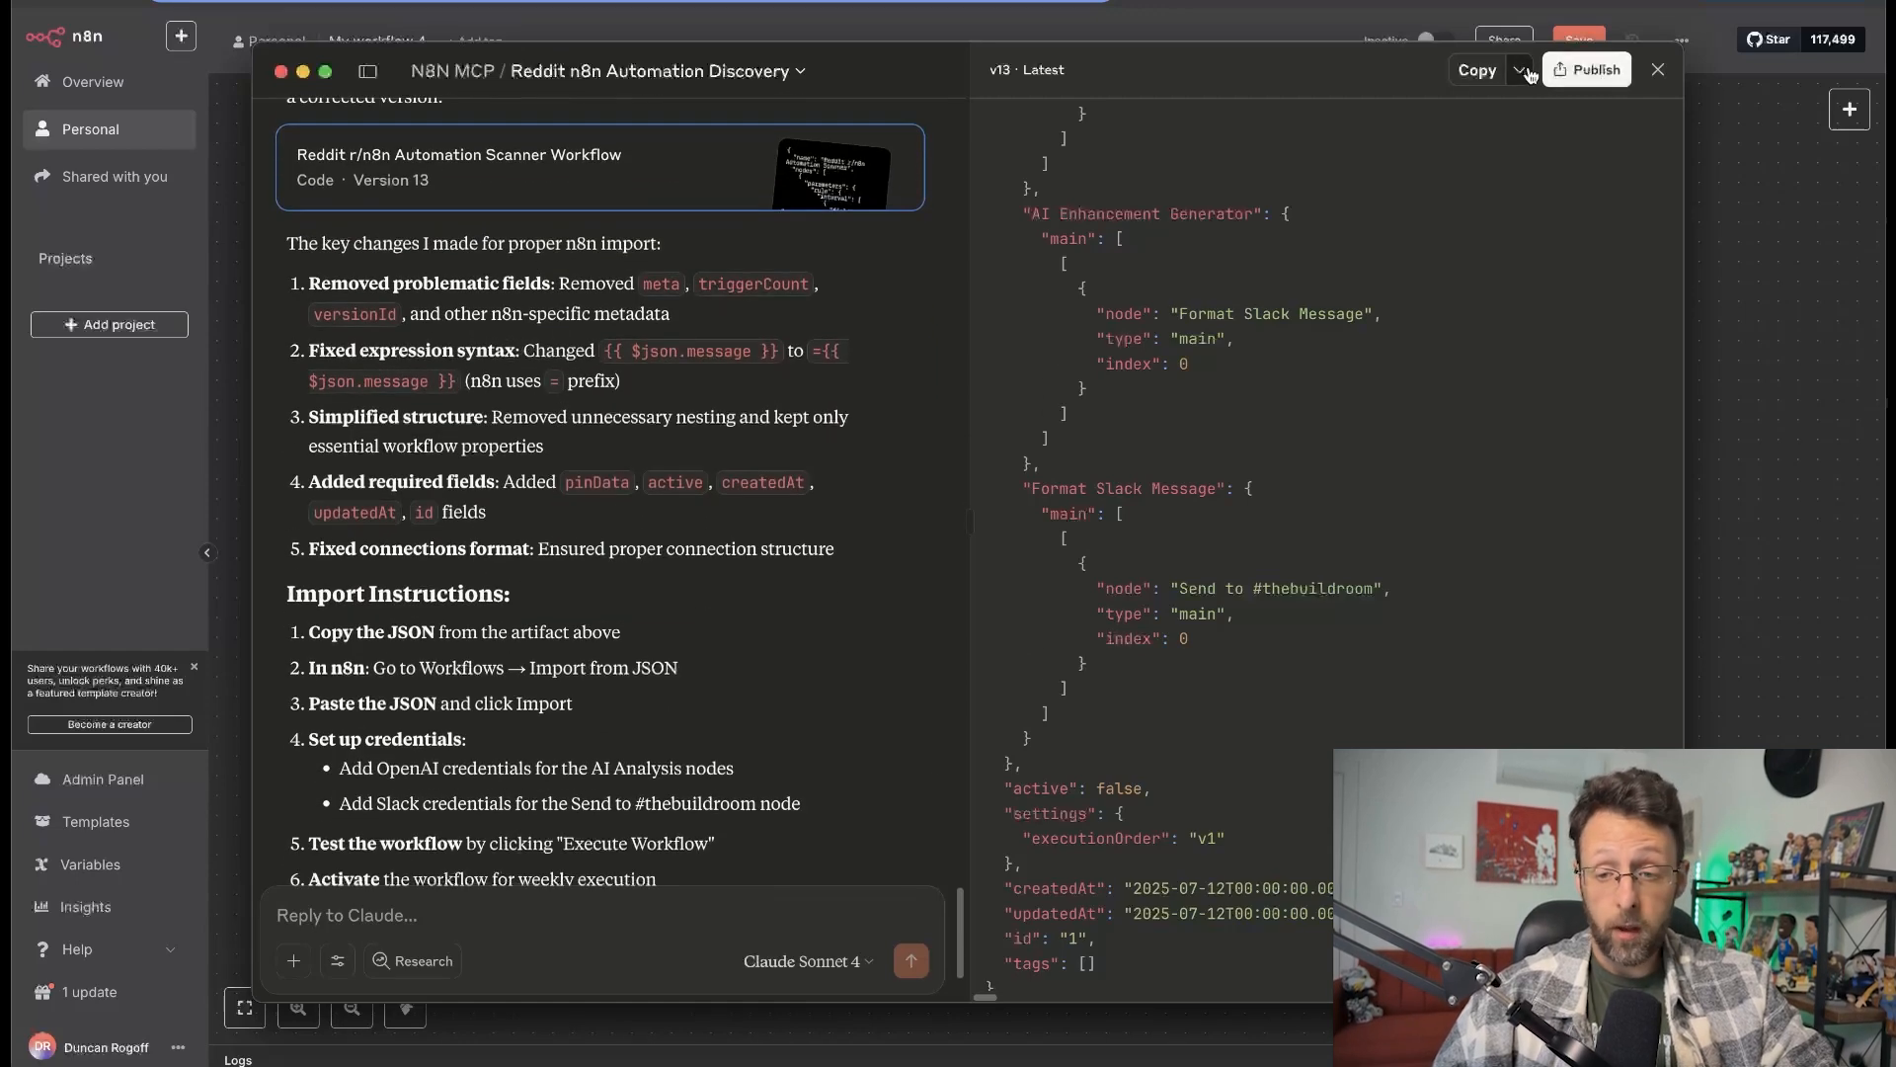
{"action": "left_click", "coordinate": [1521, 70]}
{"action": "left_click", "coordinate": [1458, 148]}
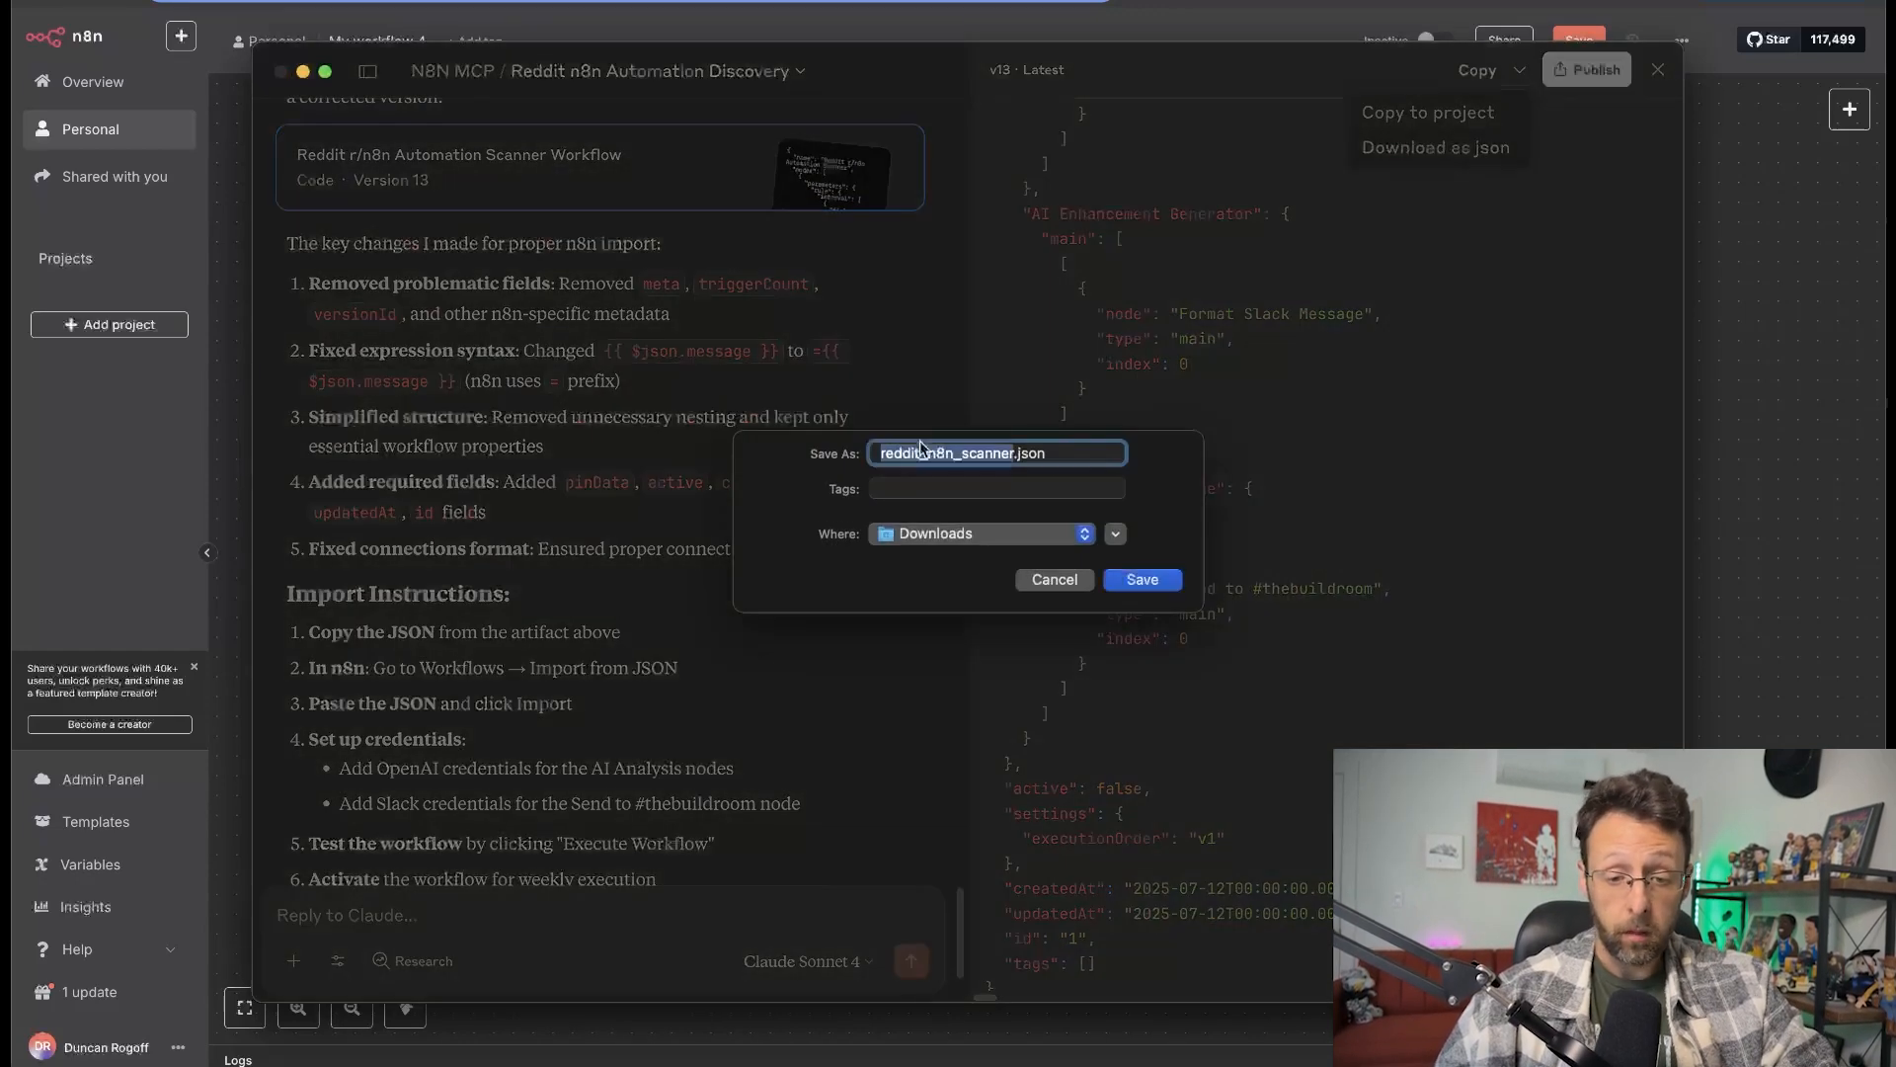
{"action": "left_click", "coordinate": [1146, 581]}
{"action": "left_click", "coordinate": [1053, 638]}
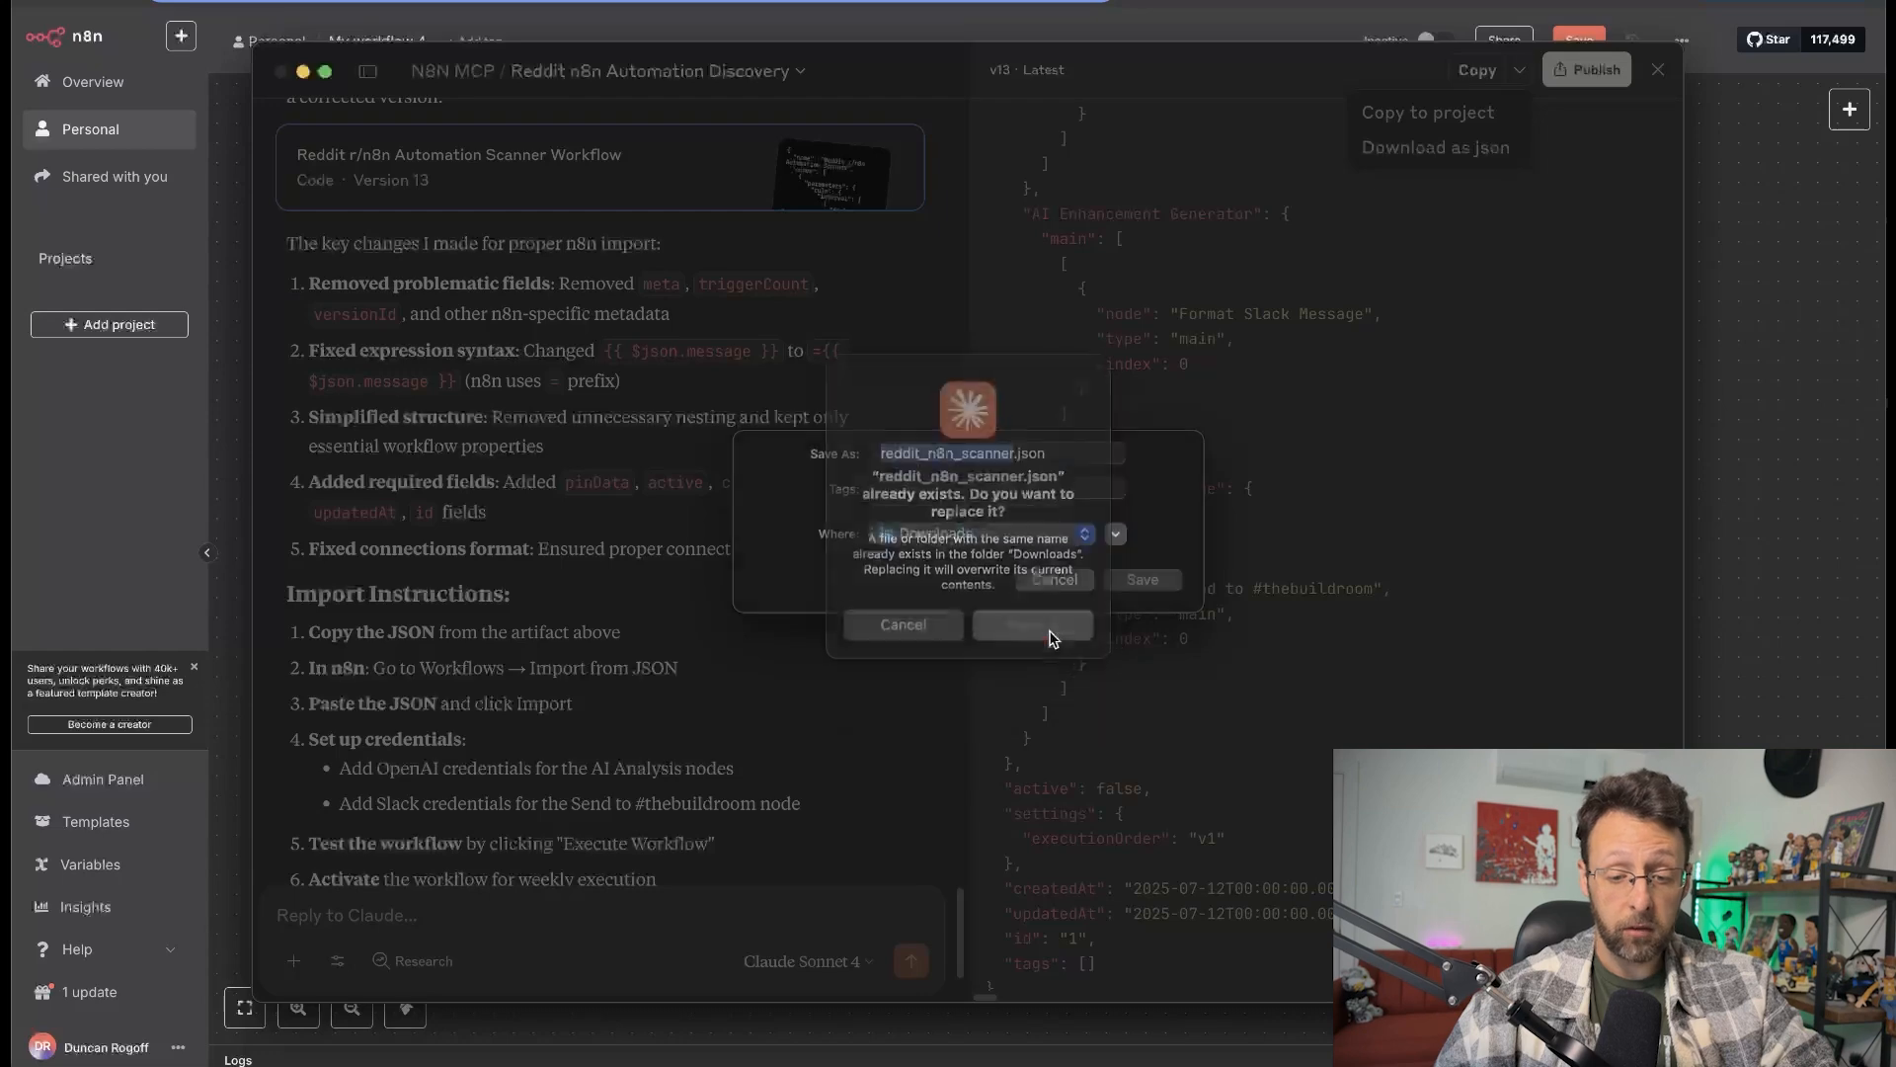
Switch to n8n and import the corrected reddit_n8n_scanner.json from the Downloads folder into the empty workflow.
{"action": "left_click", "coordinate": [1796, 207]}
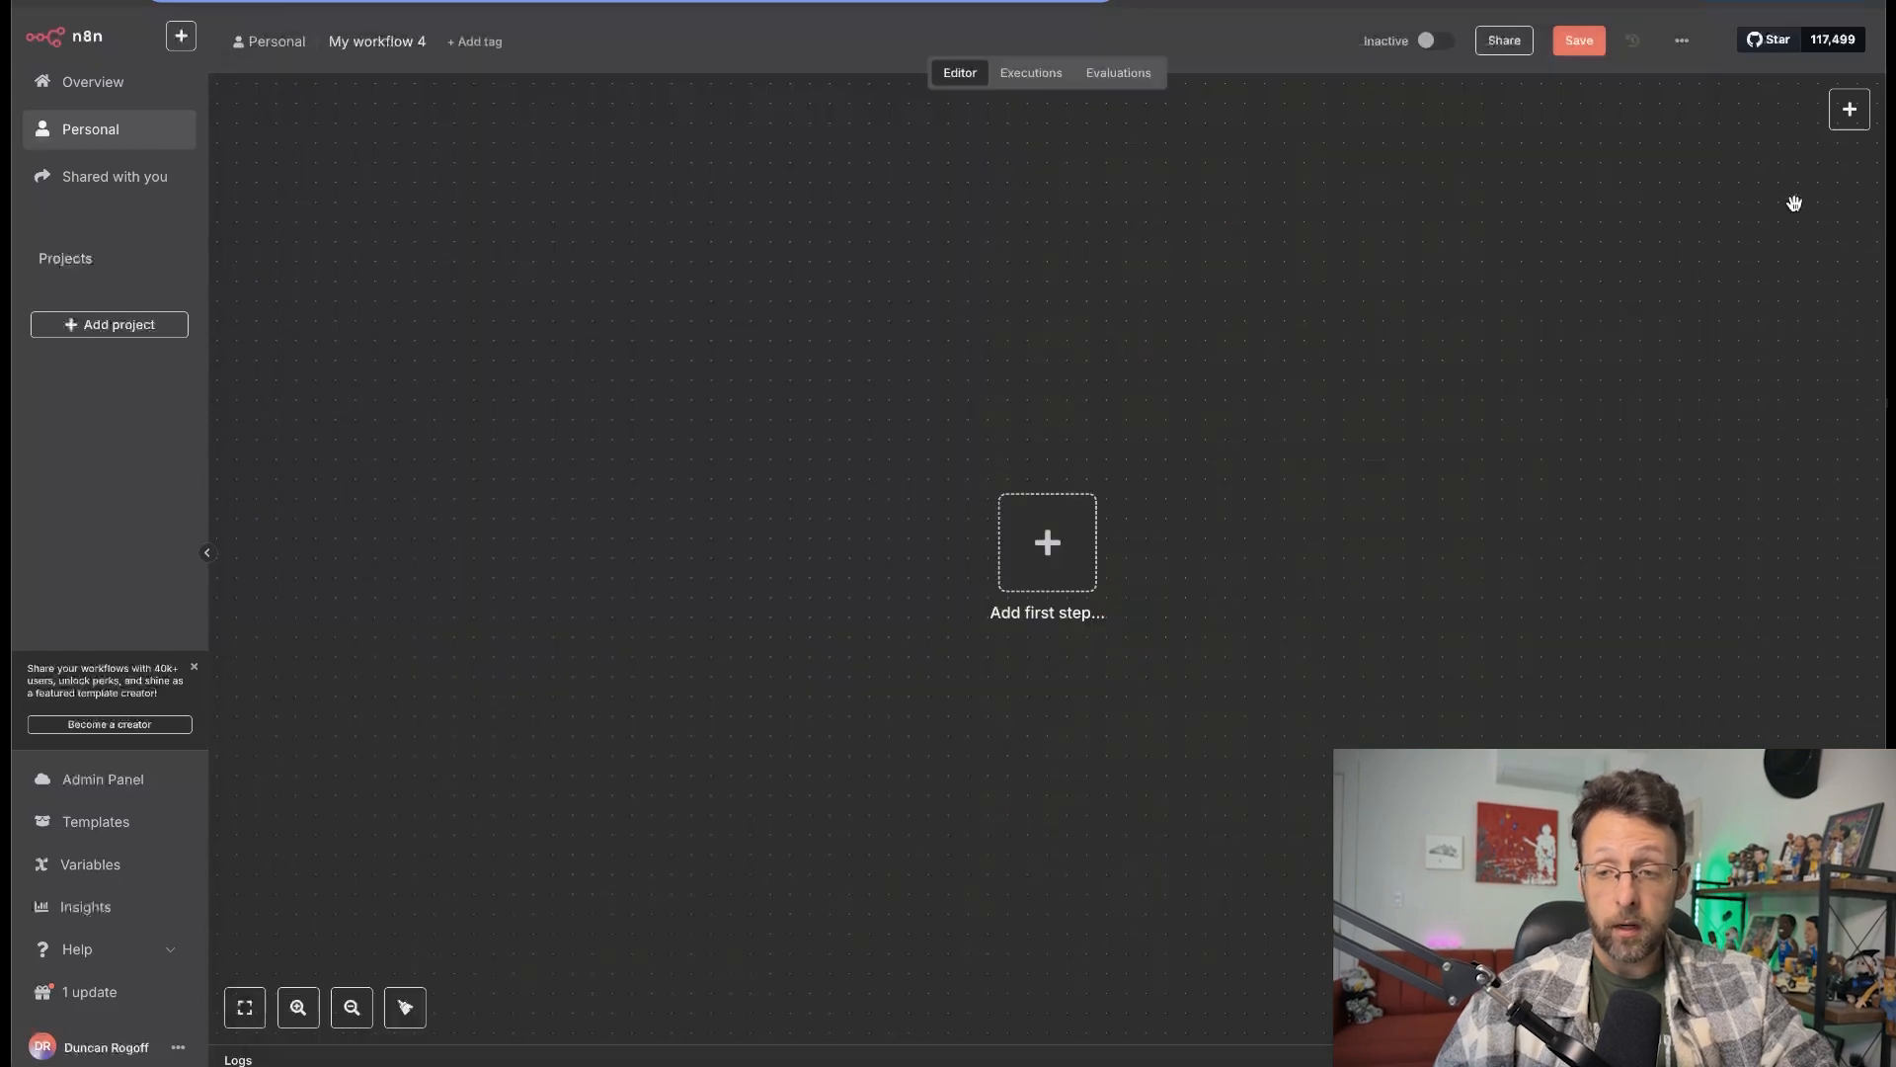
{"action": "left_click", "coordinate": [1684, 43]}
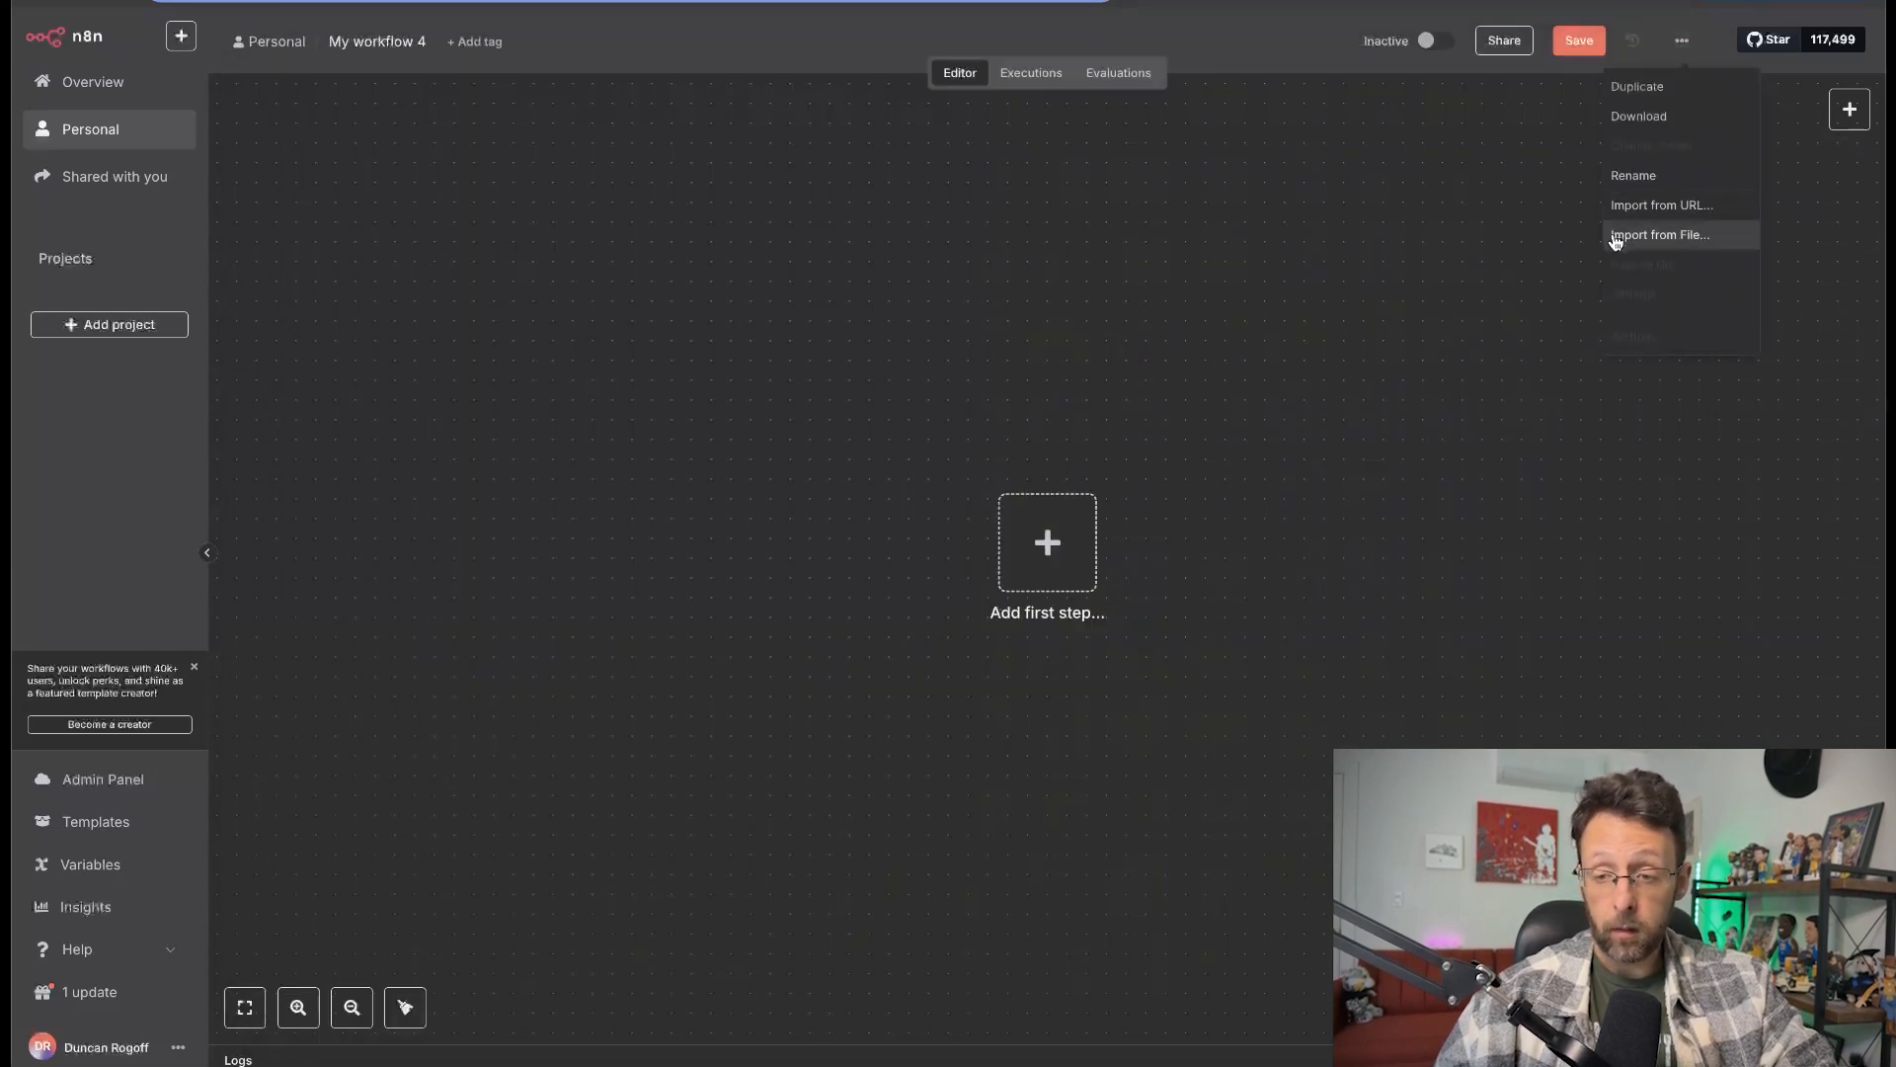
{"action": "left_click", "coordinate": [1615, 234]}
{"action": "left_click", "coordinate": [590, 483]}
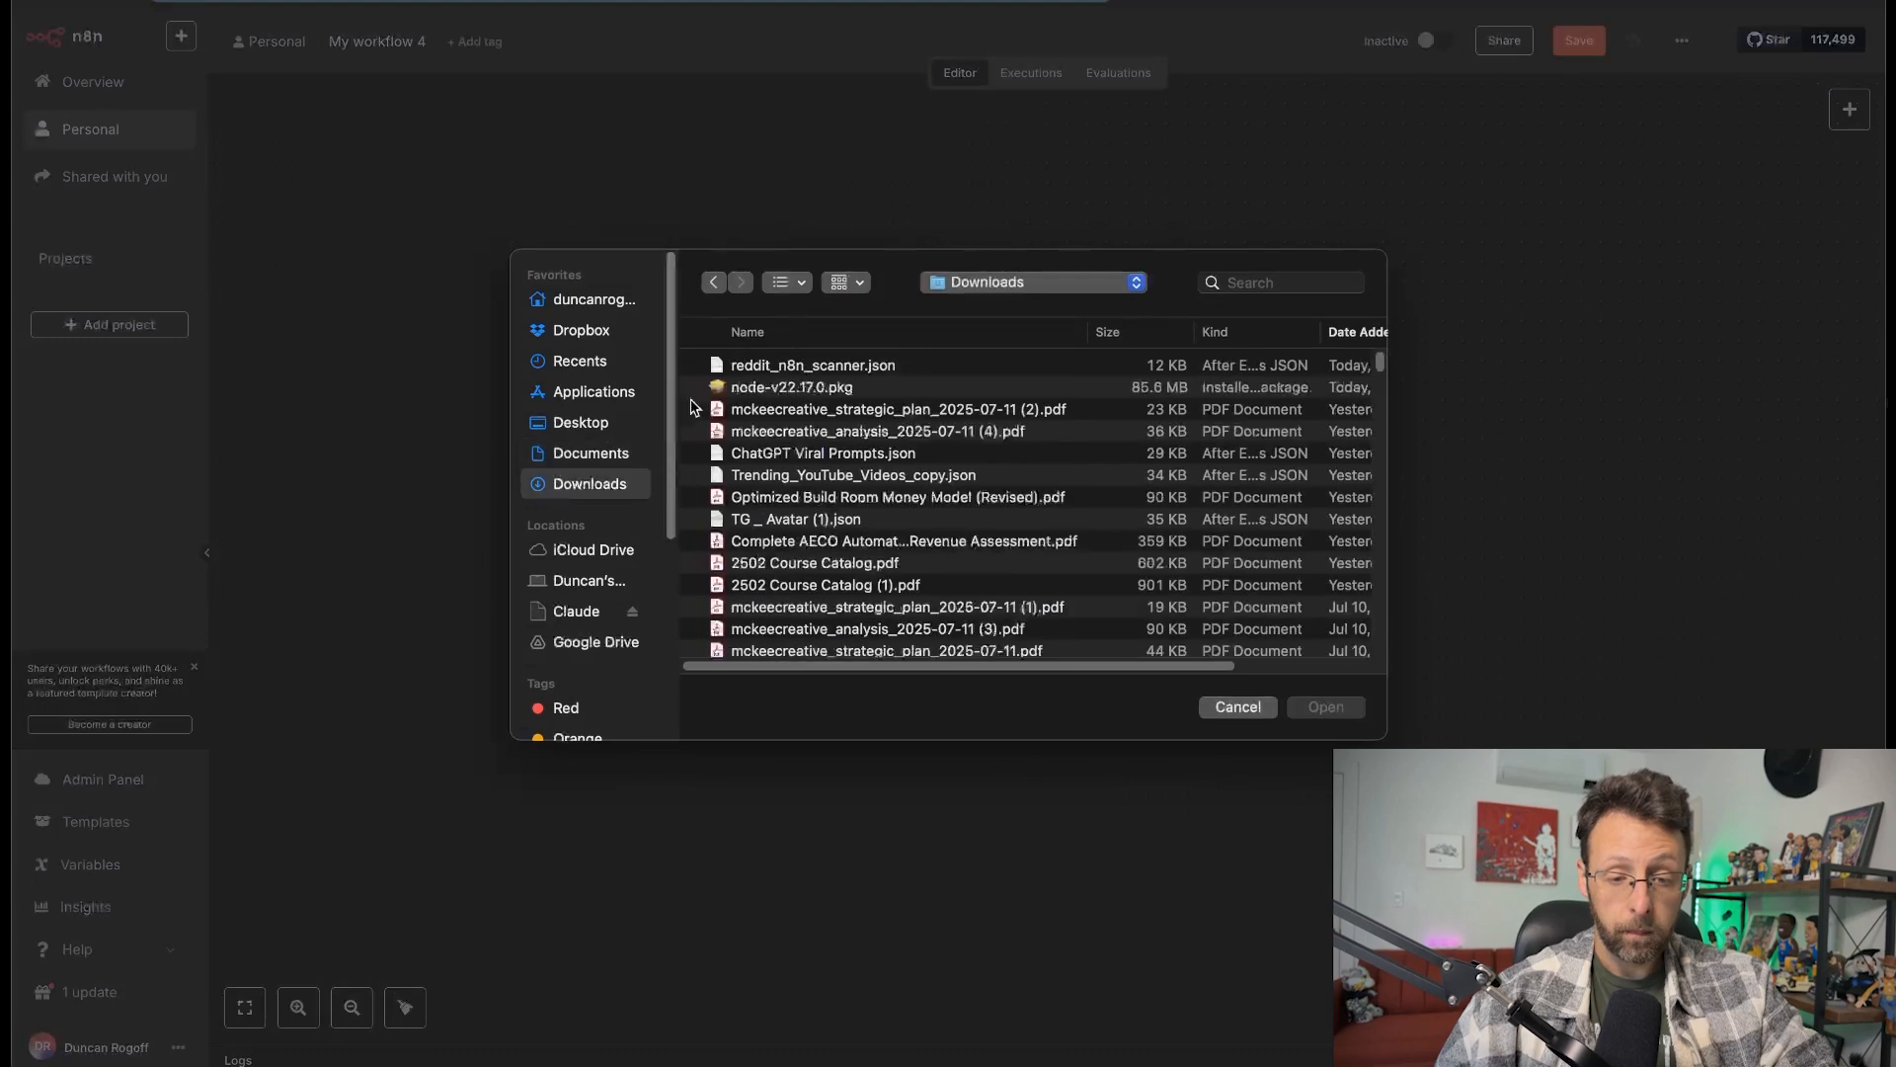
{"action": "left_click", "coordinate": [746, 365]}
{"action": "double_click", "coordinate": [746, 365]}
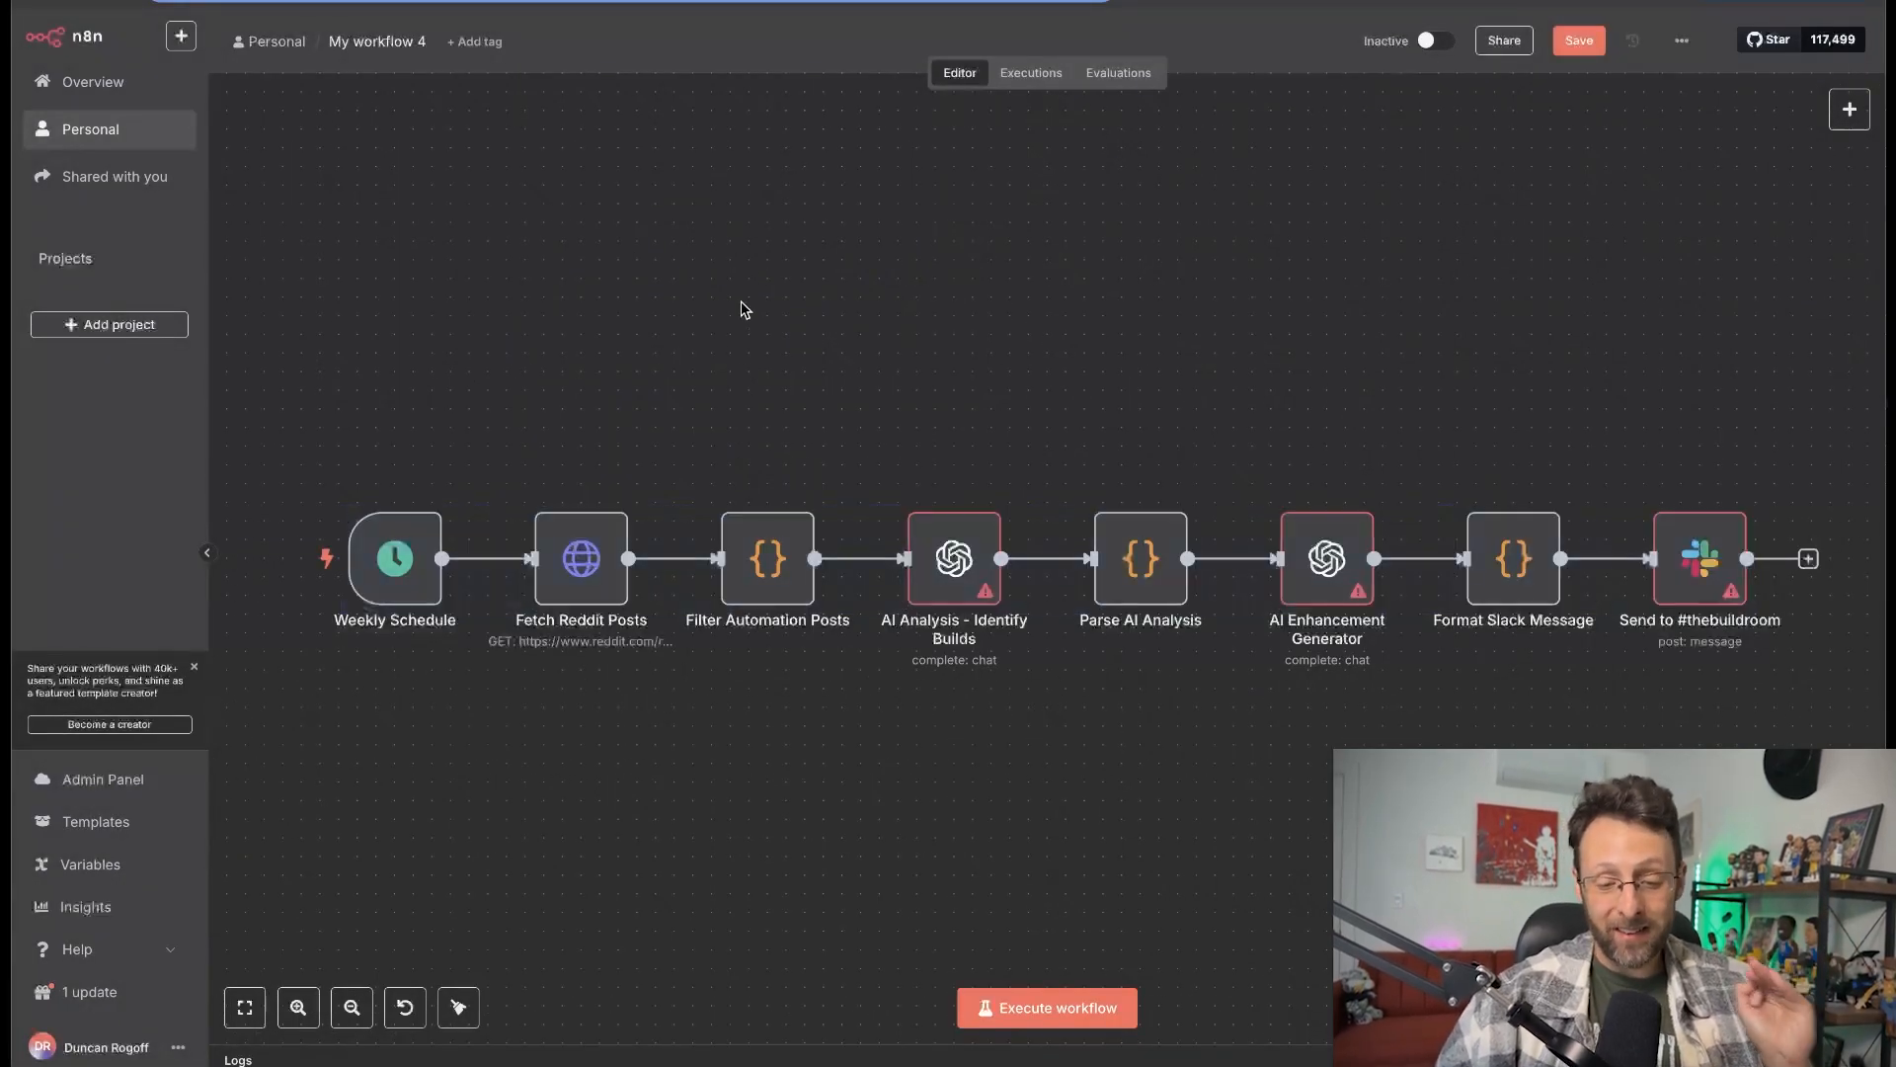
Set the AI Analysis - Identify Builds node to use the June 16 OpenAI credential and return to the canvas.
{"action": "scroll", "coordinate": [744, 309], "scroll_direction": "down", "scroll_amount": 3}
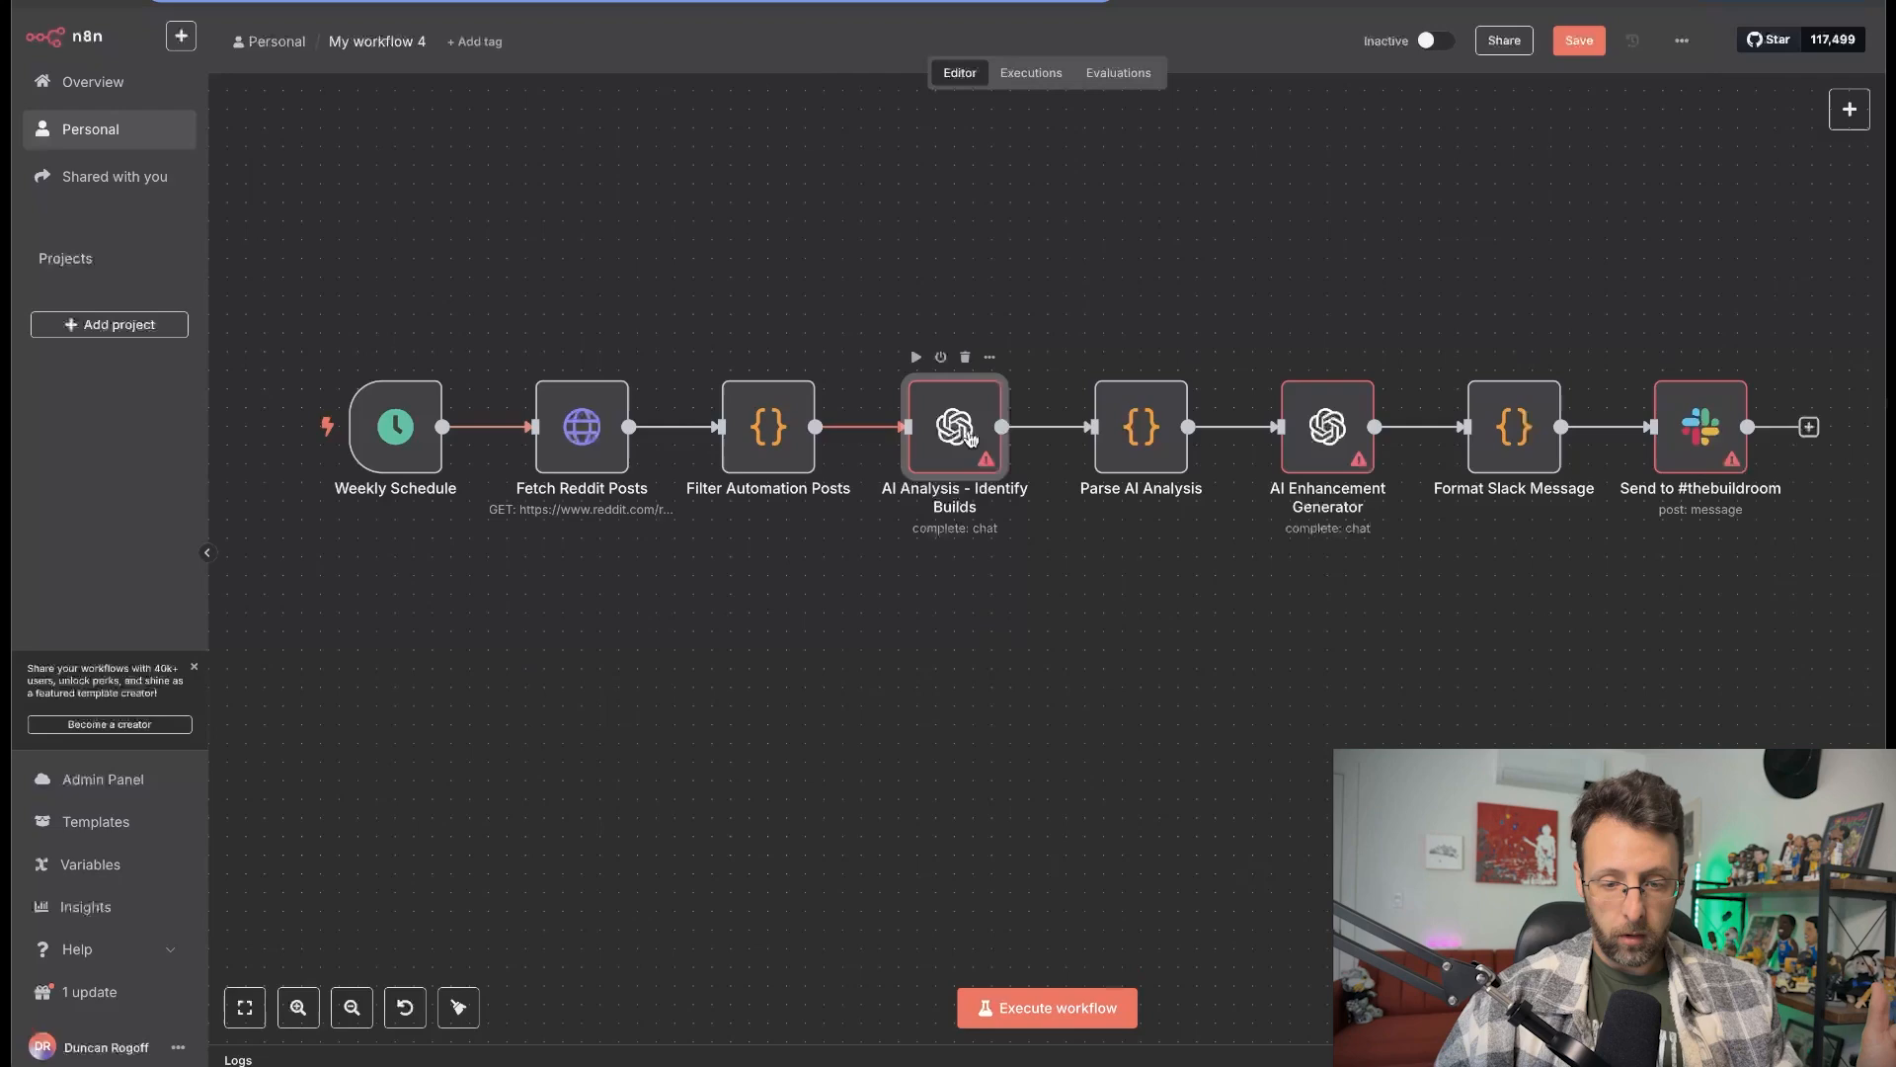
{"action": "double_click", "coordinate": [960, 430]}
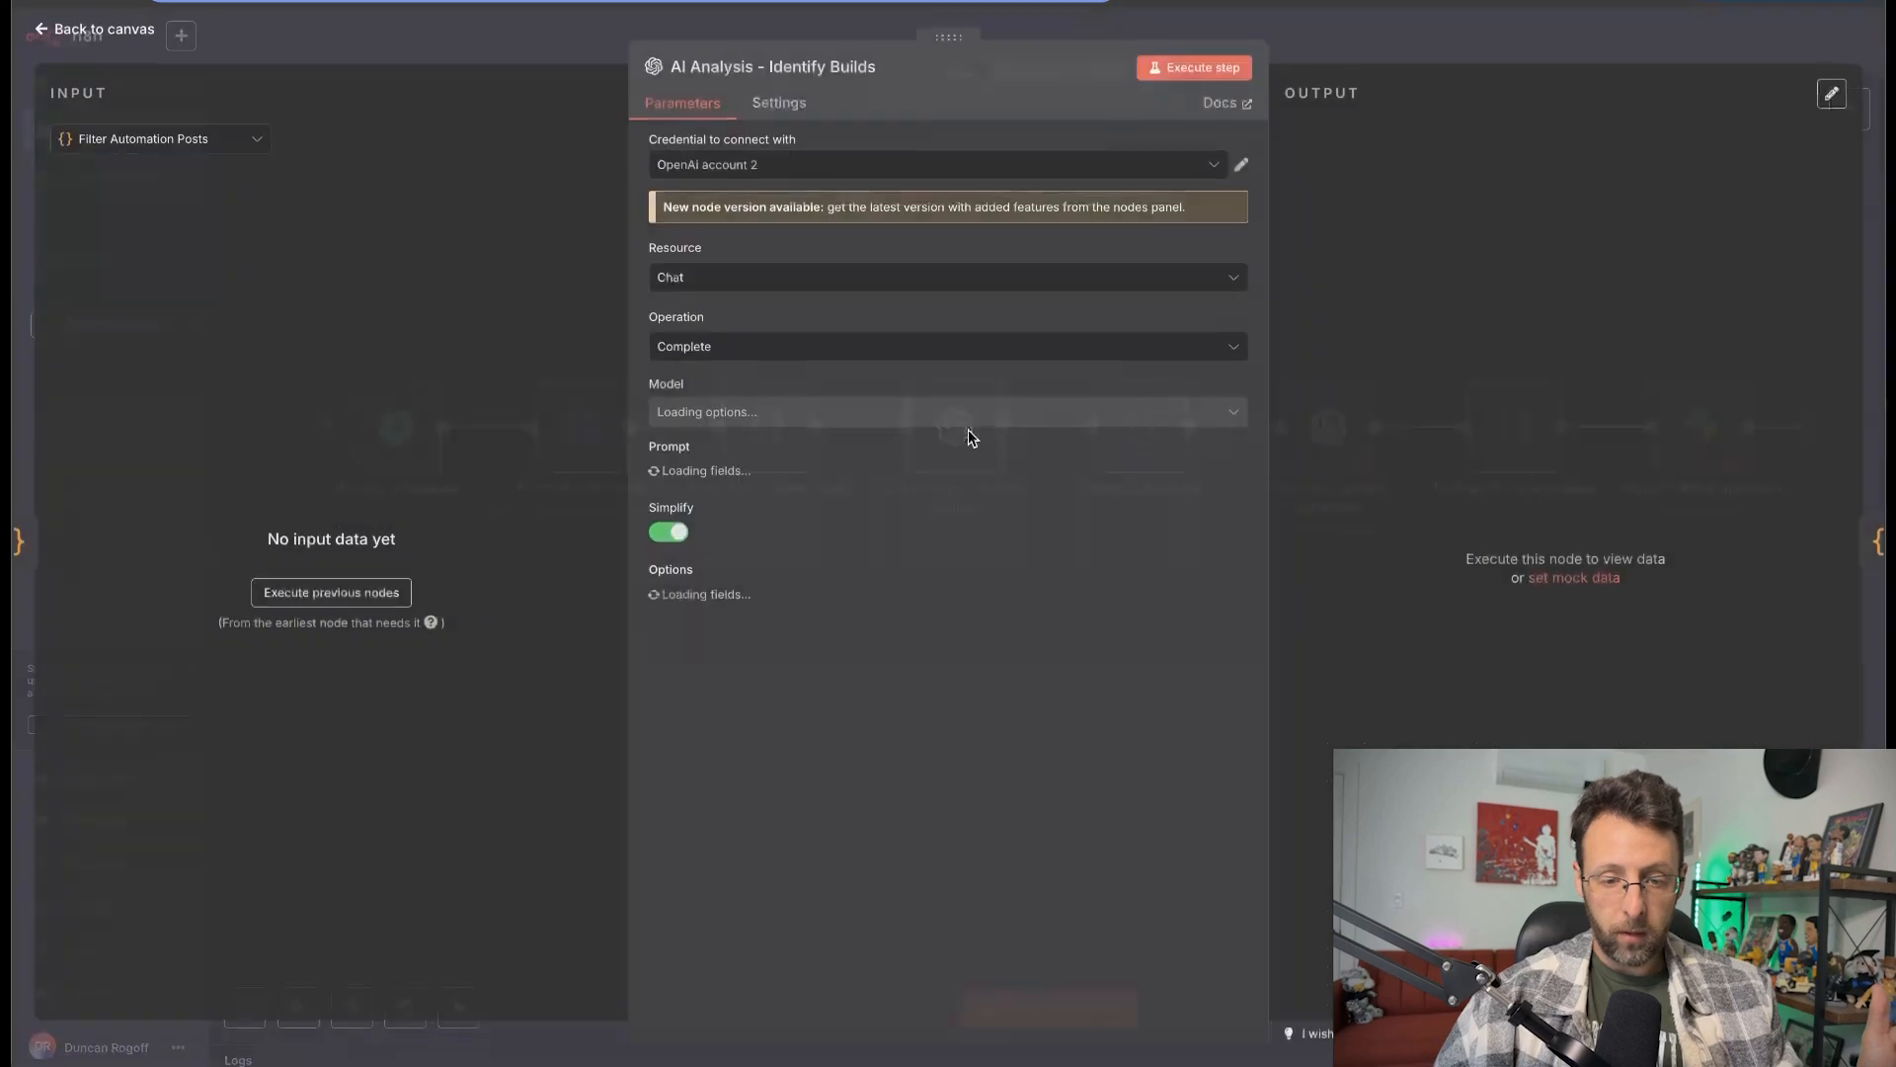
{"action": "left_click", "coordinate": [731, 170]}
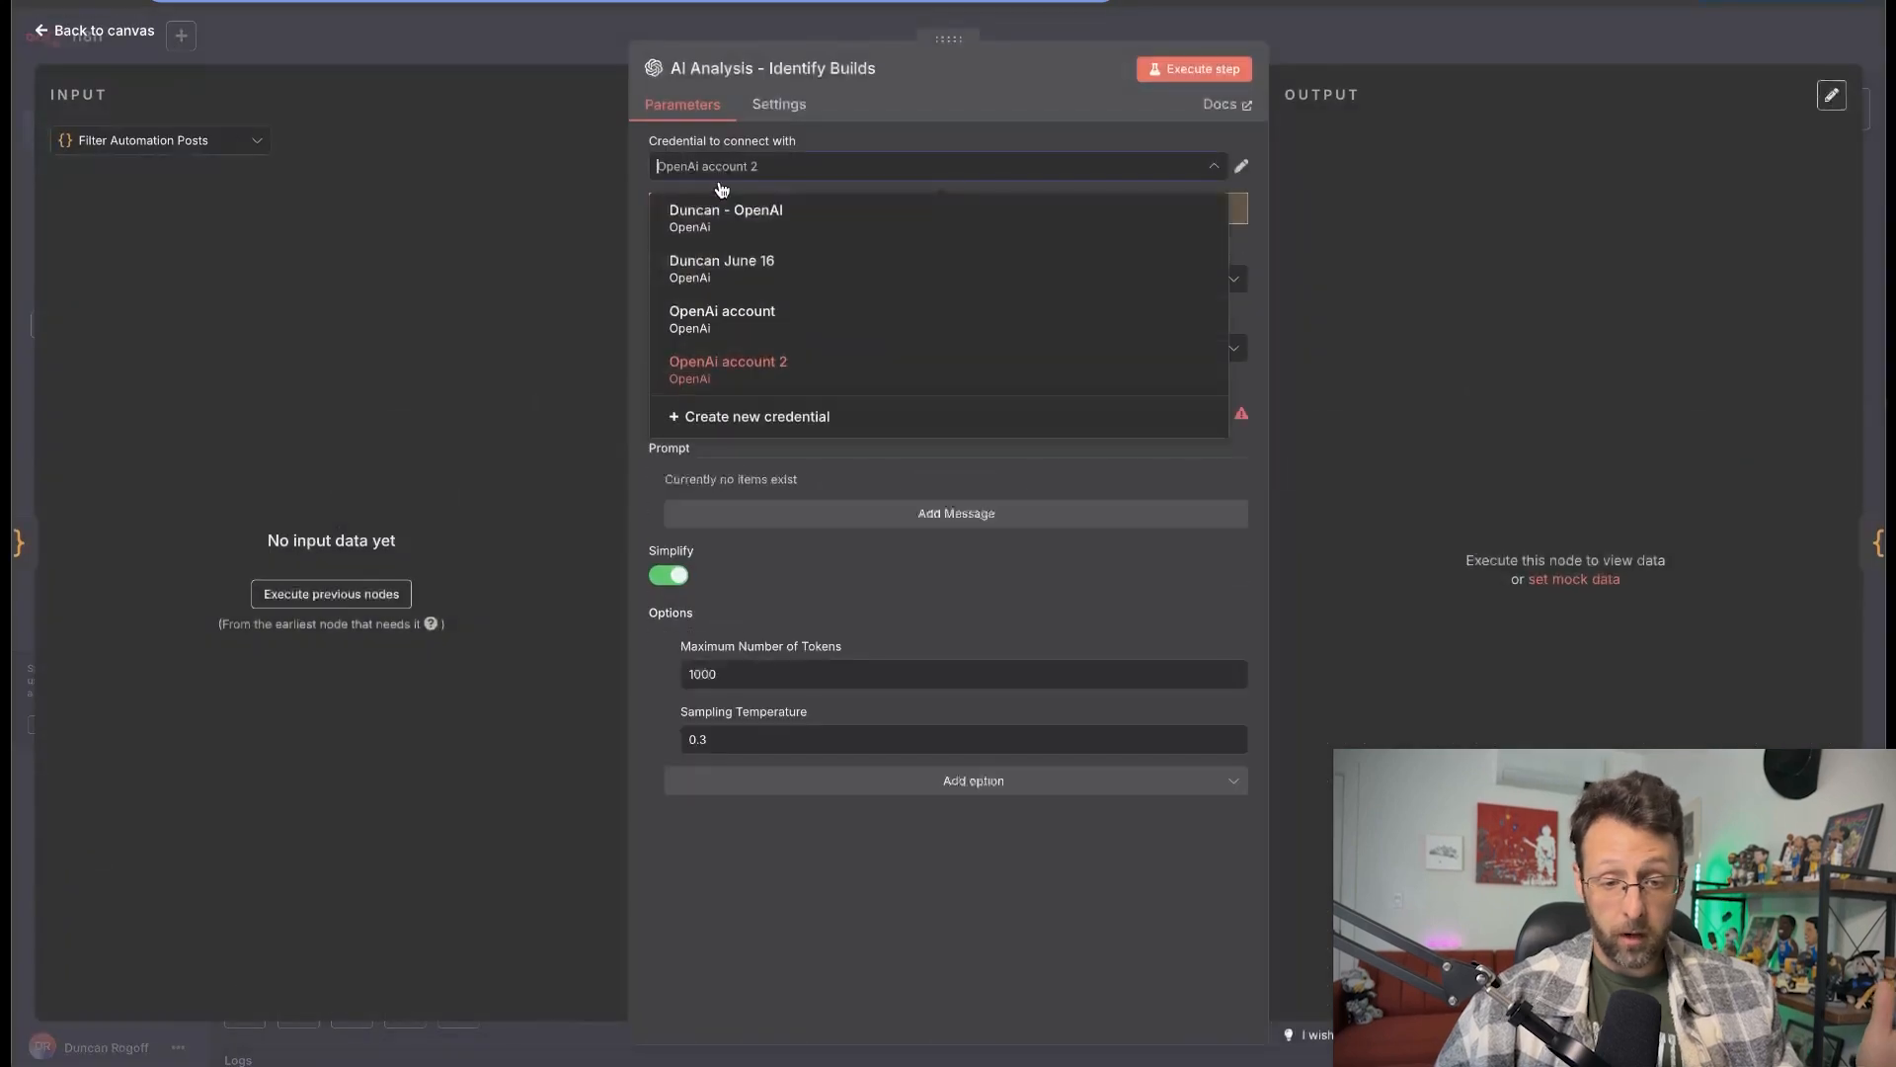
{"action": "left_click", "coordinate": [731, 265]}
{"action": "left_click", "coordinate": [515, 68]}
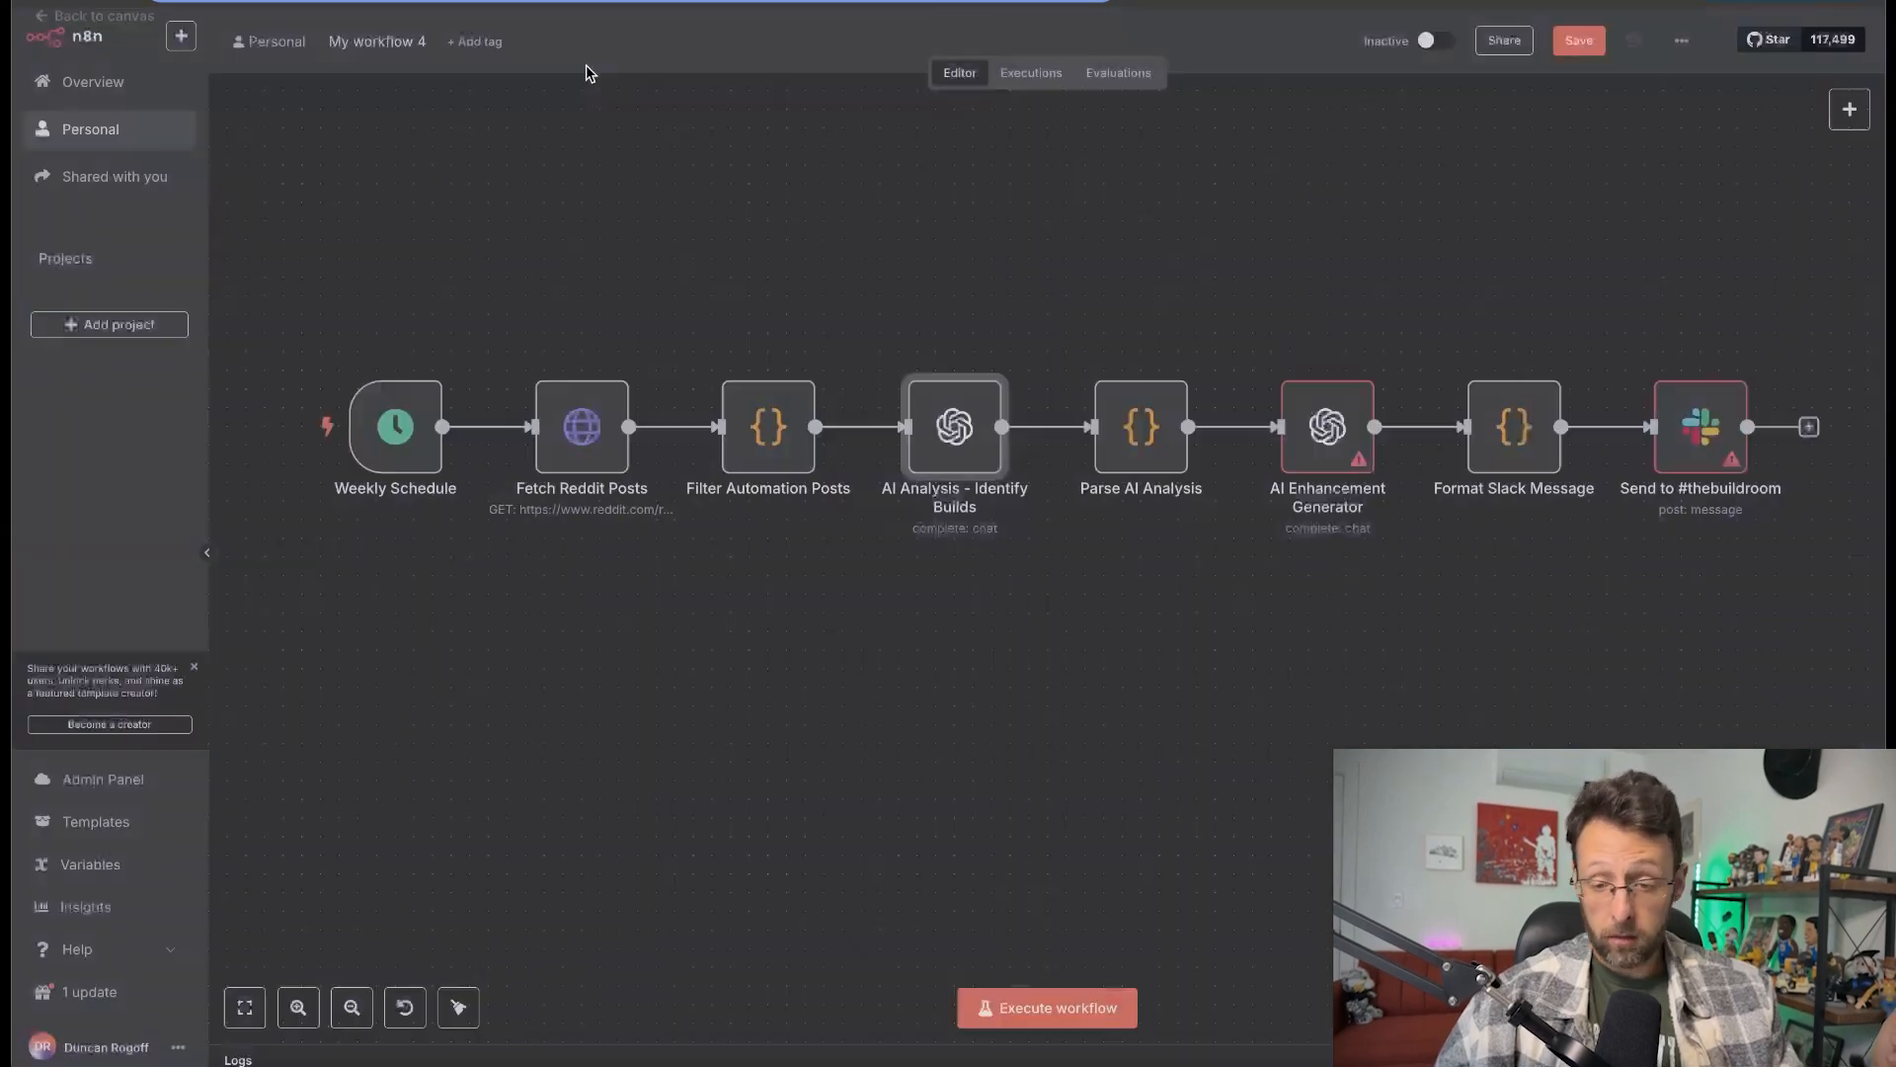
Set the AI Enhancement Generator node to use the June 16 OpenAI credential and return to the canvas.
{"action": "double_click", "coordinate": [1323, 434]}
{"action": "left_click", "coordinate": [730, 166]}
{"action": "left_click", "coordinate": [731, 255]}
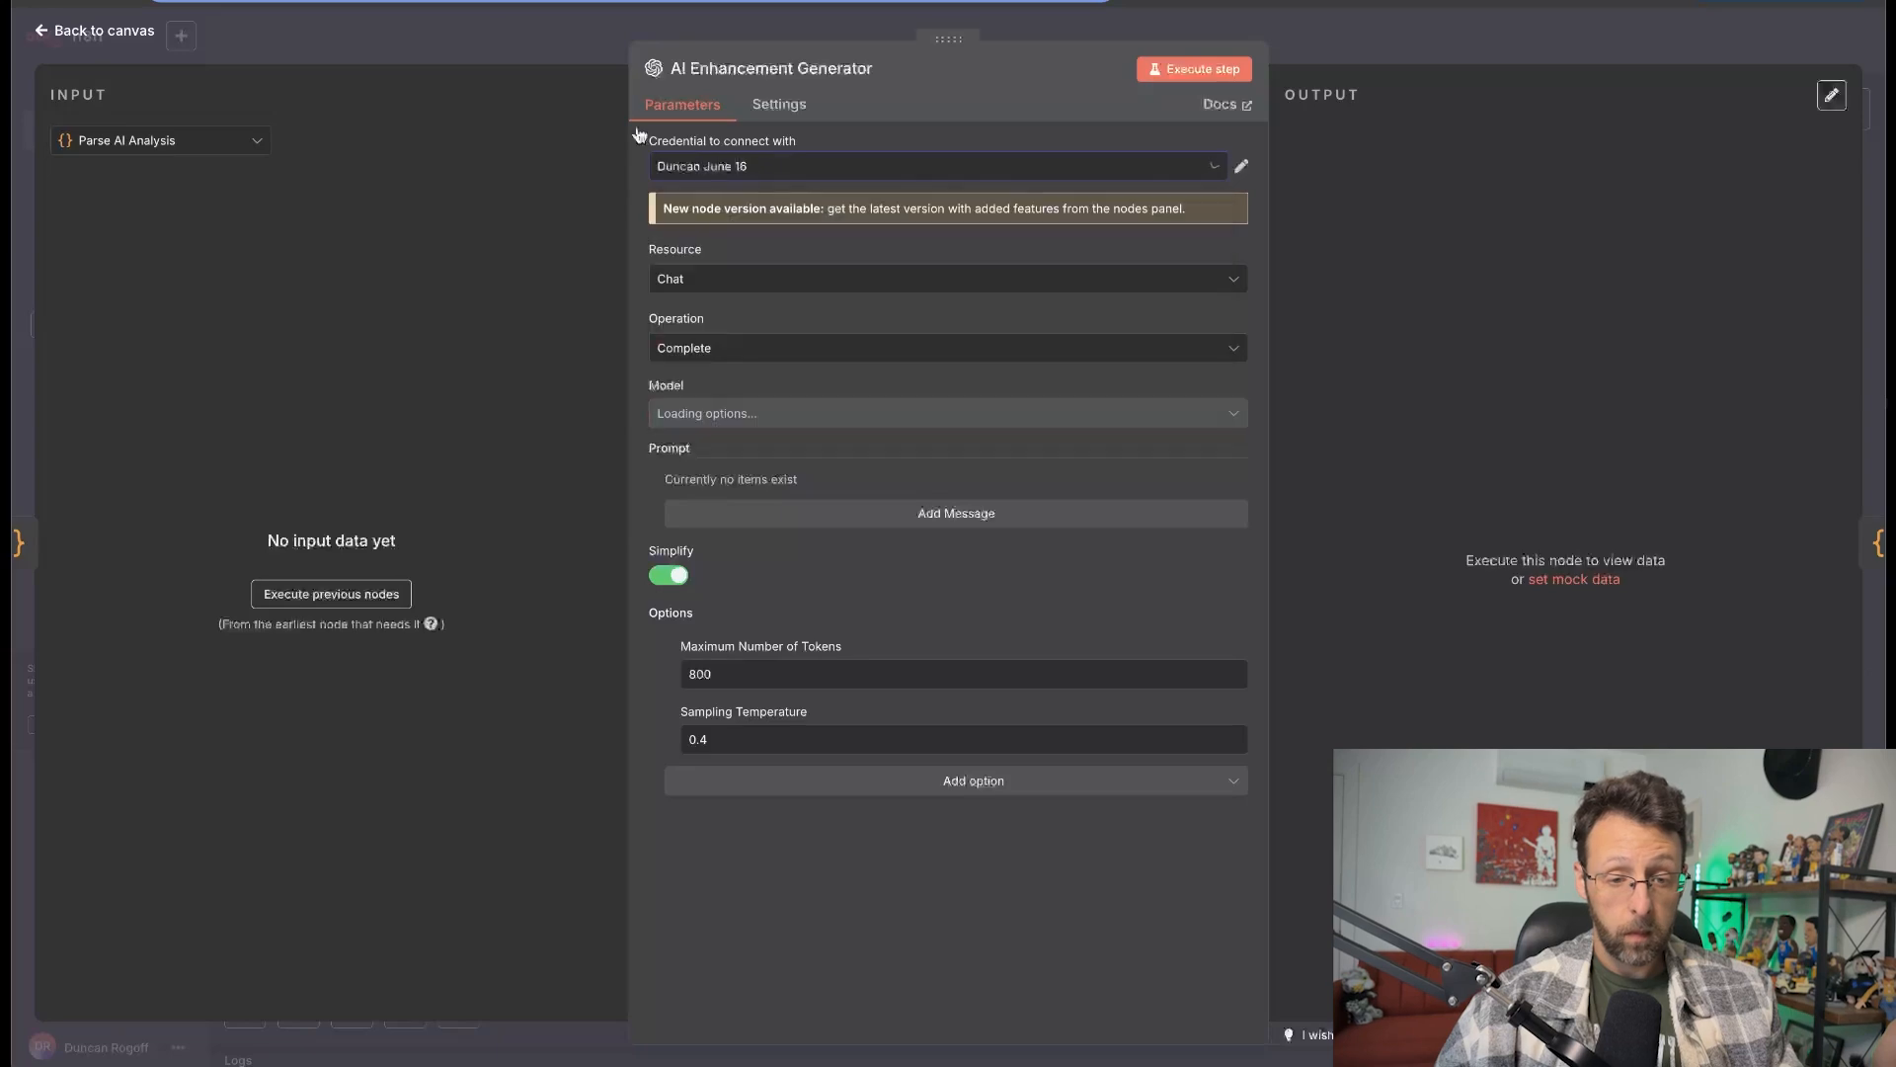
{"action": "left_click", "coordinate": [613, 119]}
Set the Send to #thebuildroom node to use the Slack account 2 credential and return to the canvas.
{"action": "double_click", "coordinate": [1701, 425]}
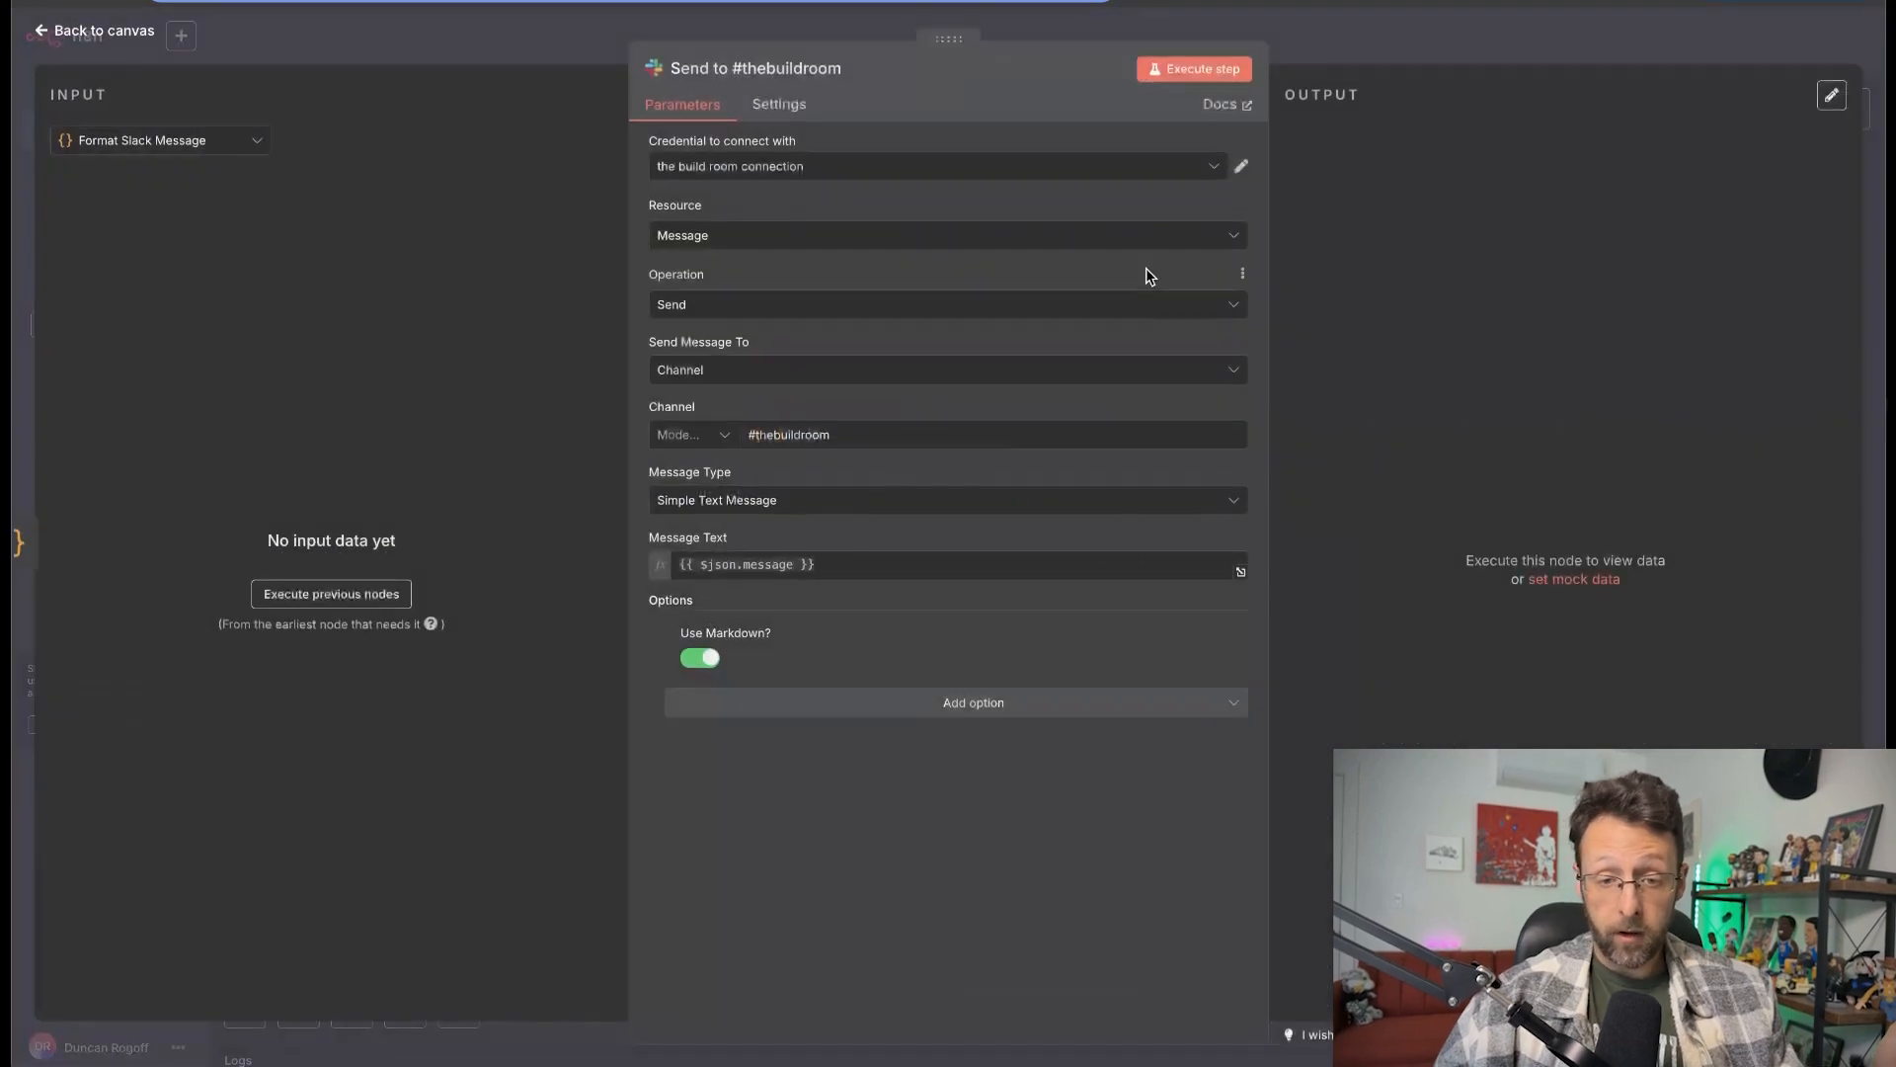
{"action": "left_click", "coordinate": [767, 170]}
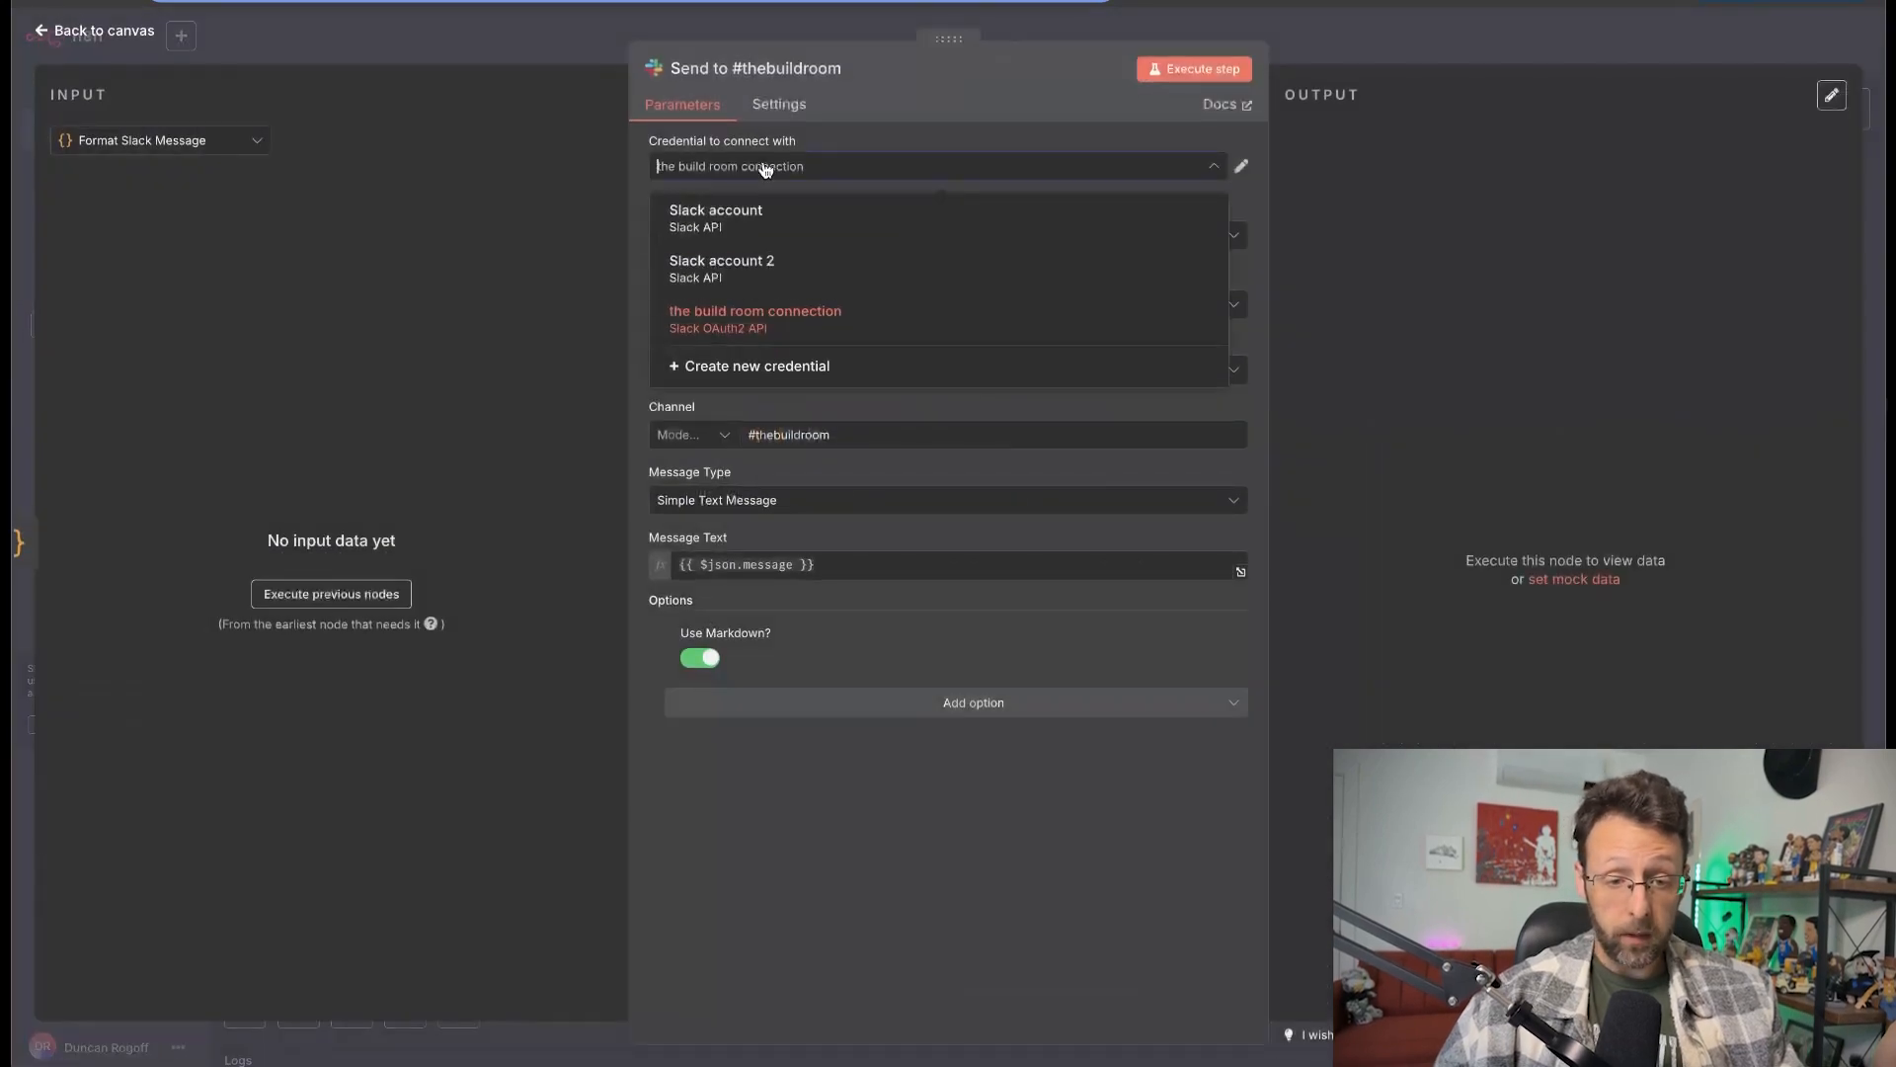
{"action": "left_click", "coordinate": [727, 262]}
{"action": "left_click", "coordinate": [580, 140]}
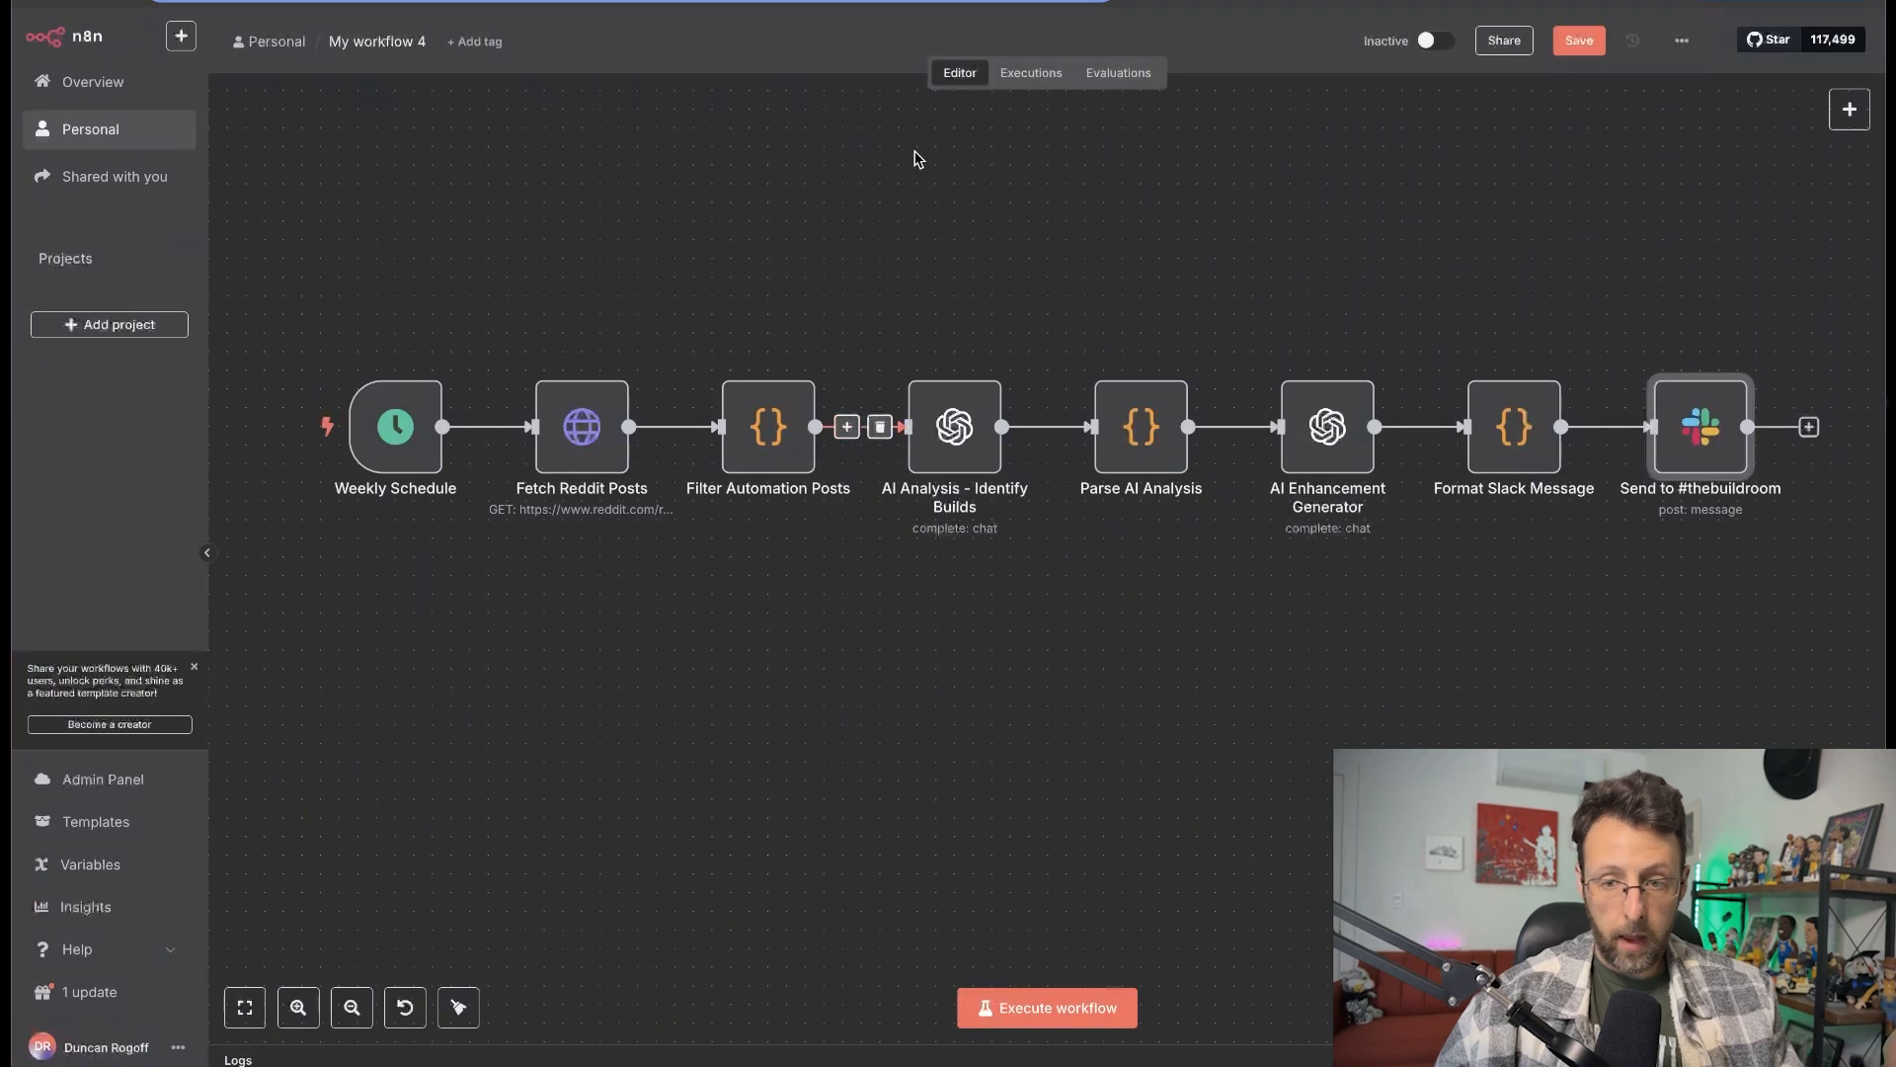
Run the workflow from the Weekly Schedule trigger and select the Fetch Reddit Posts node to check where it breaks.
{"action": "mouse_move", "coordinate": [264, 420]}
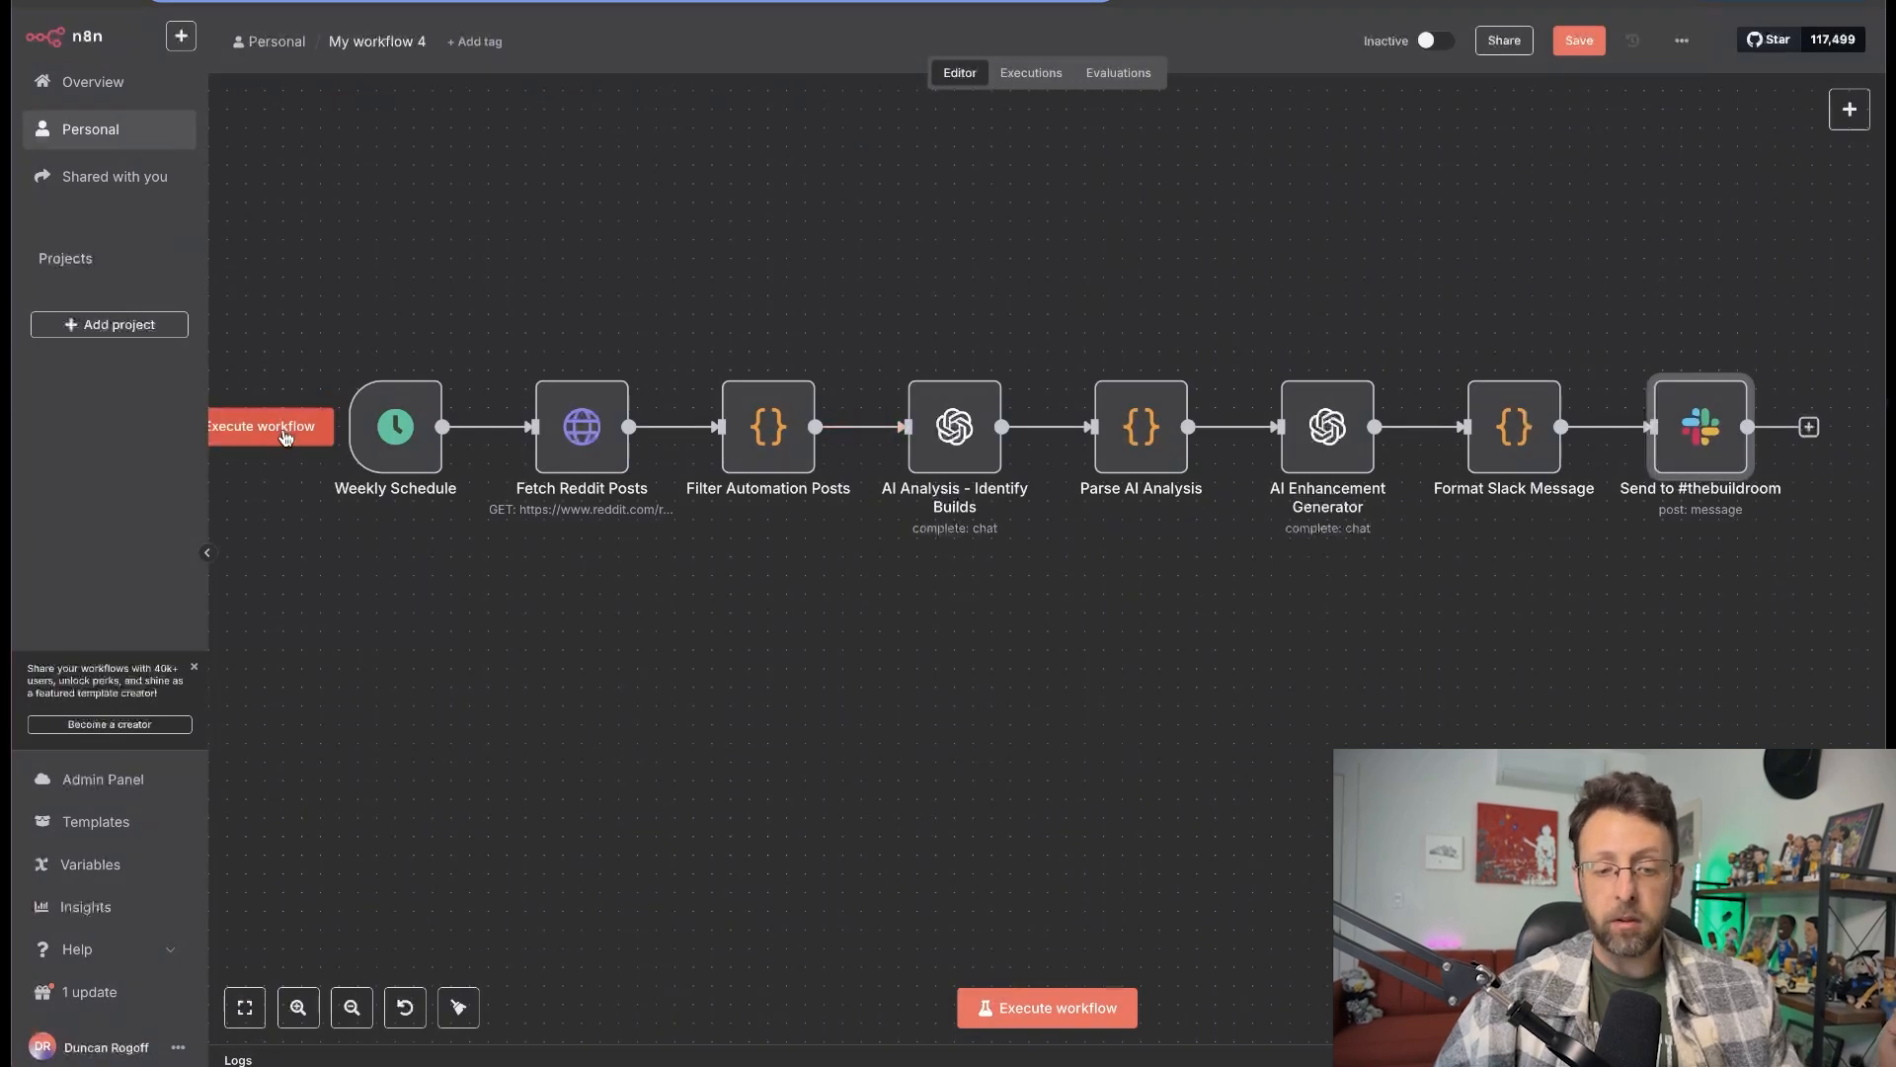
{"action": "left_click", "coordinate": [284, 436]}
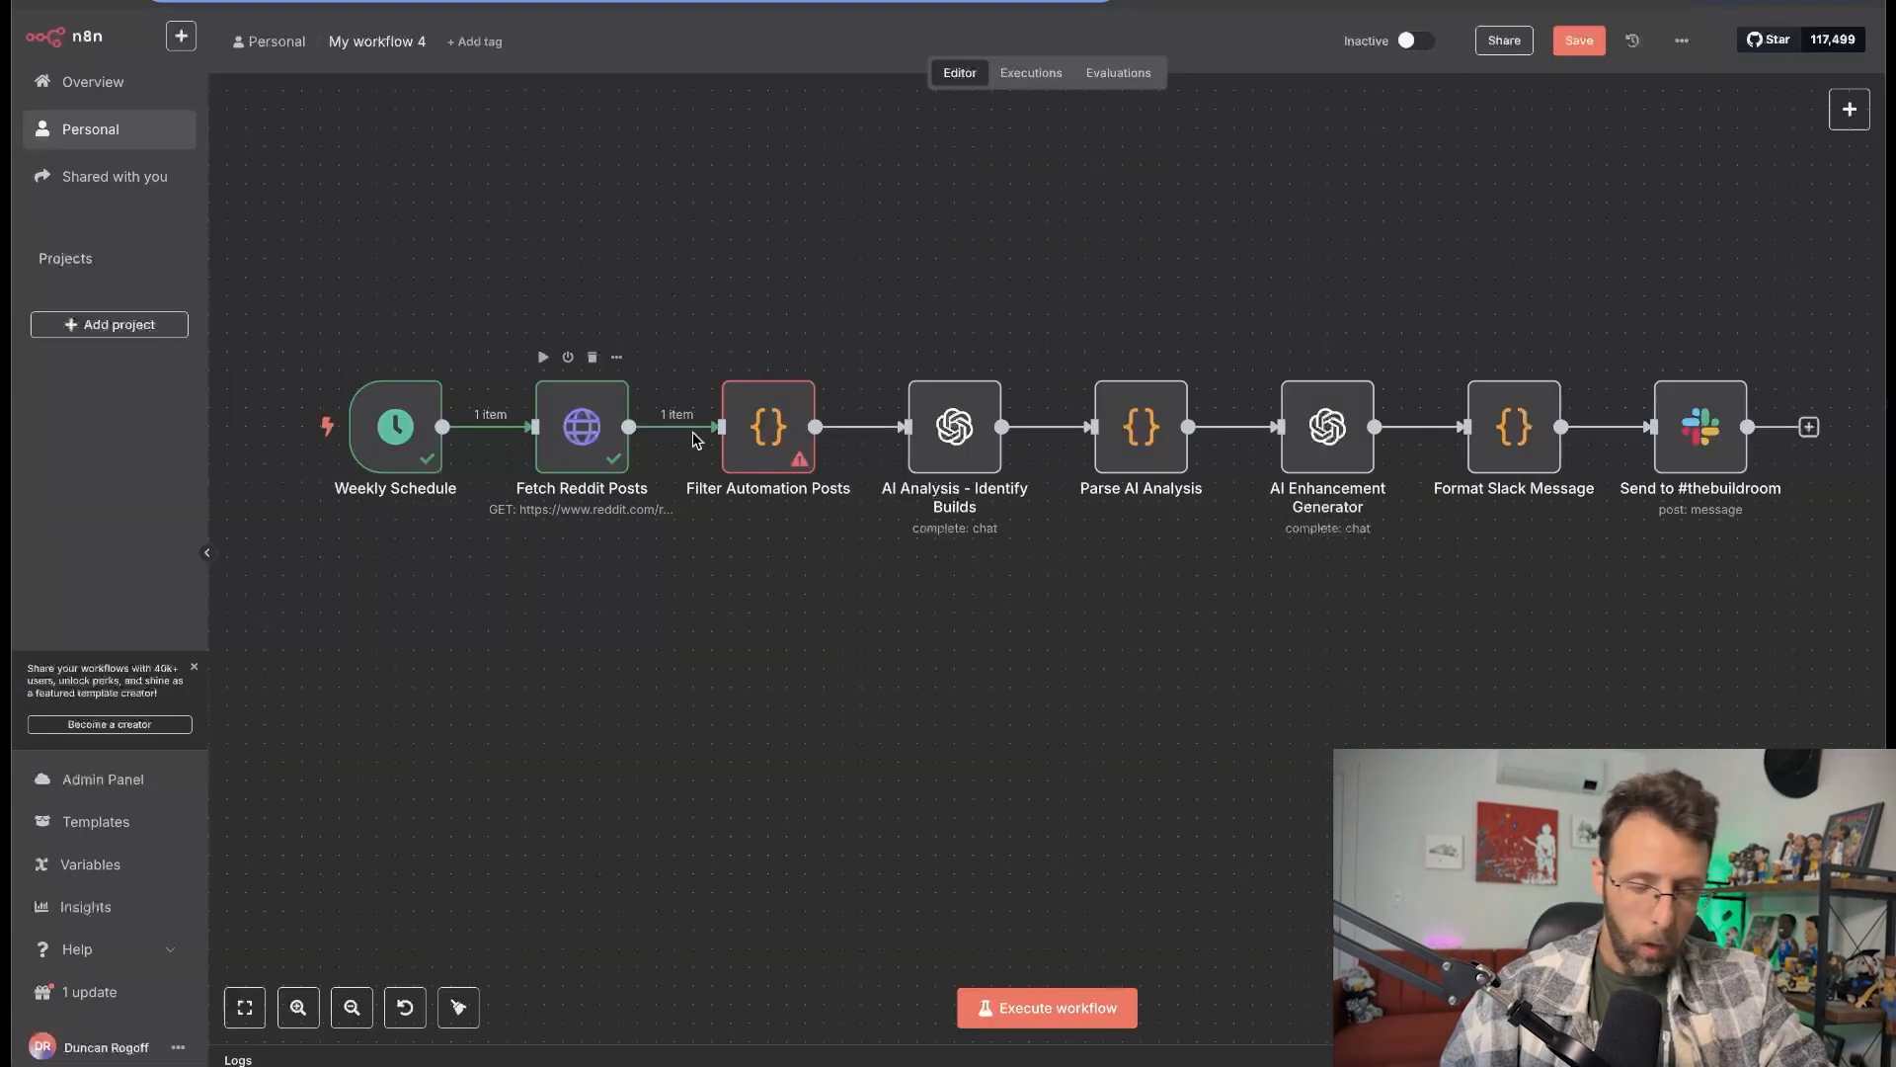
{"action": "left_click_drag", "start_coordinate": [496, 316], "coordinate": [691, 749]}
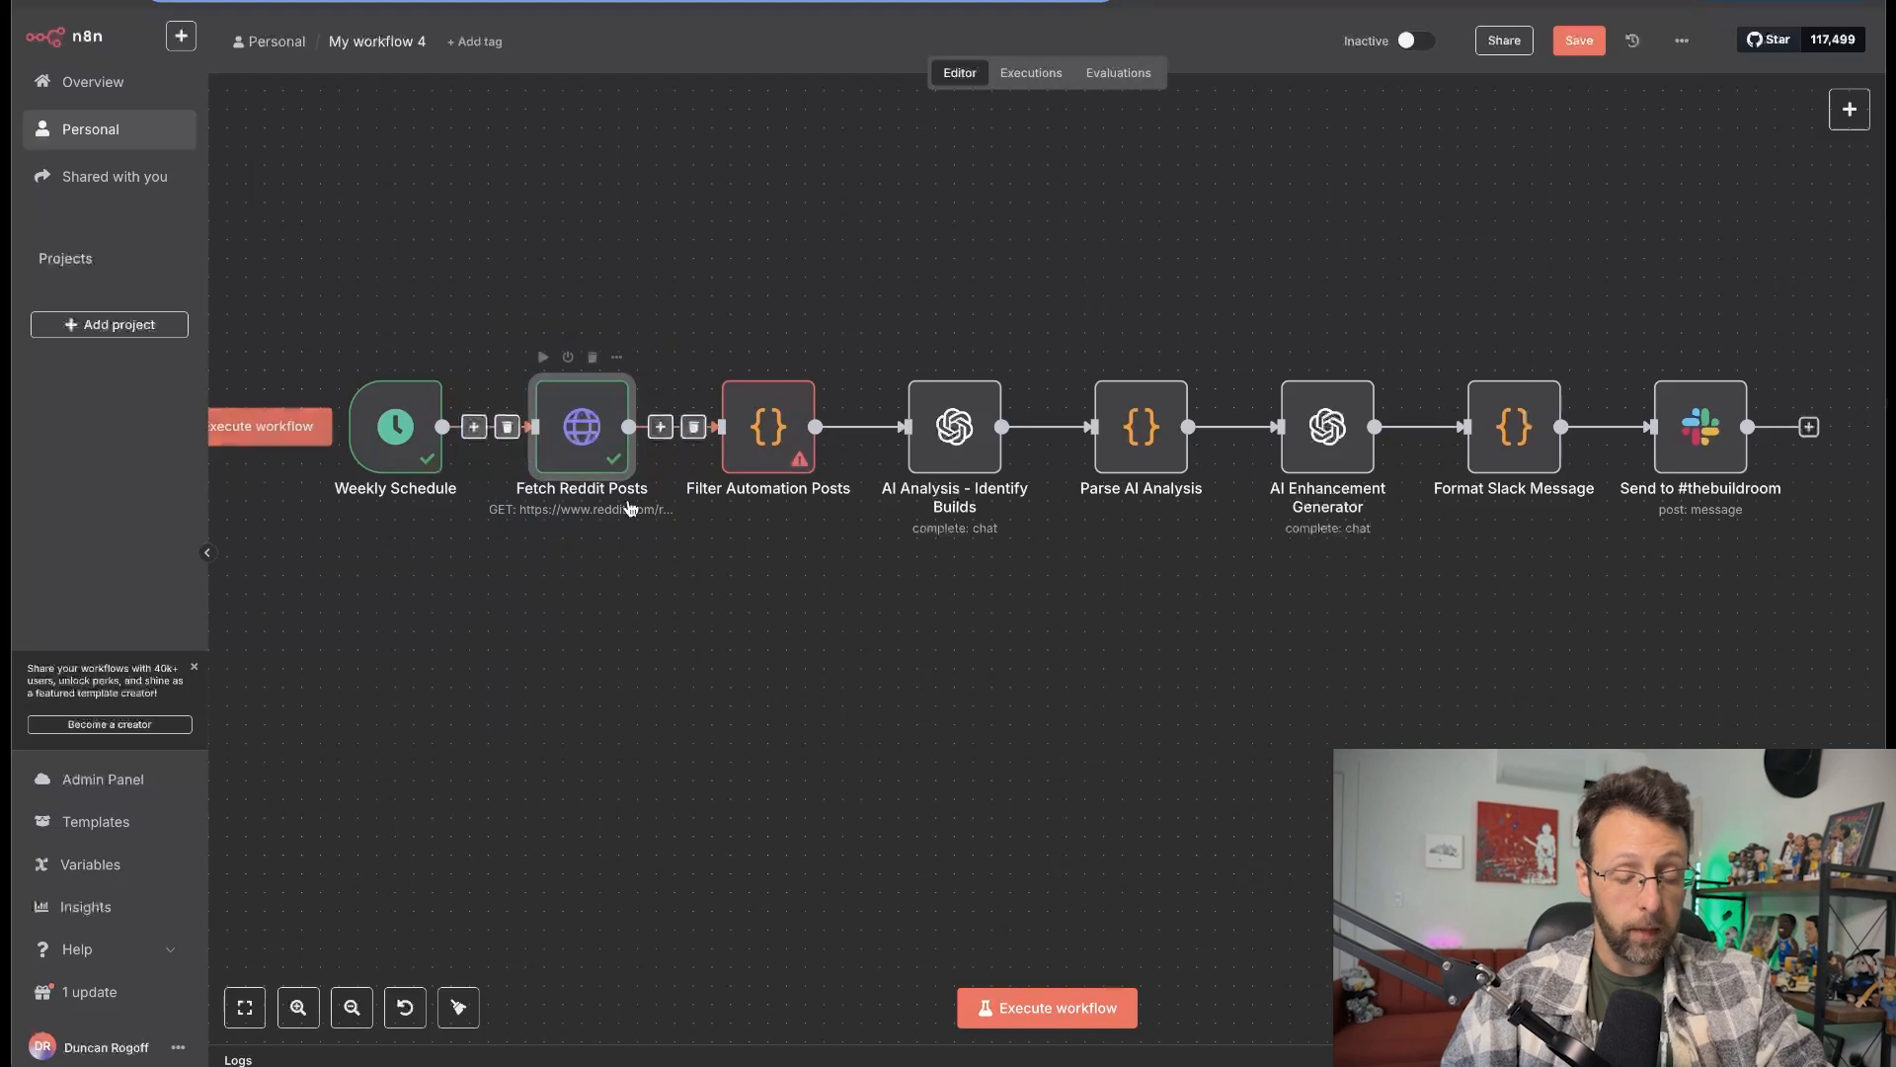
Add a Reddit node with the Get many posts action and place it above the existing chain.
{"action": "left_click", "coordinate": [922, 255]}
{"action": "left_click", "coordinate": [1848, 108]}
{"action": "type", "text": "redd"}
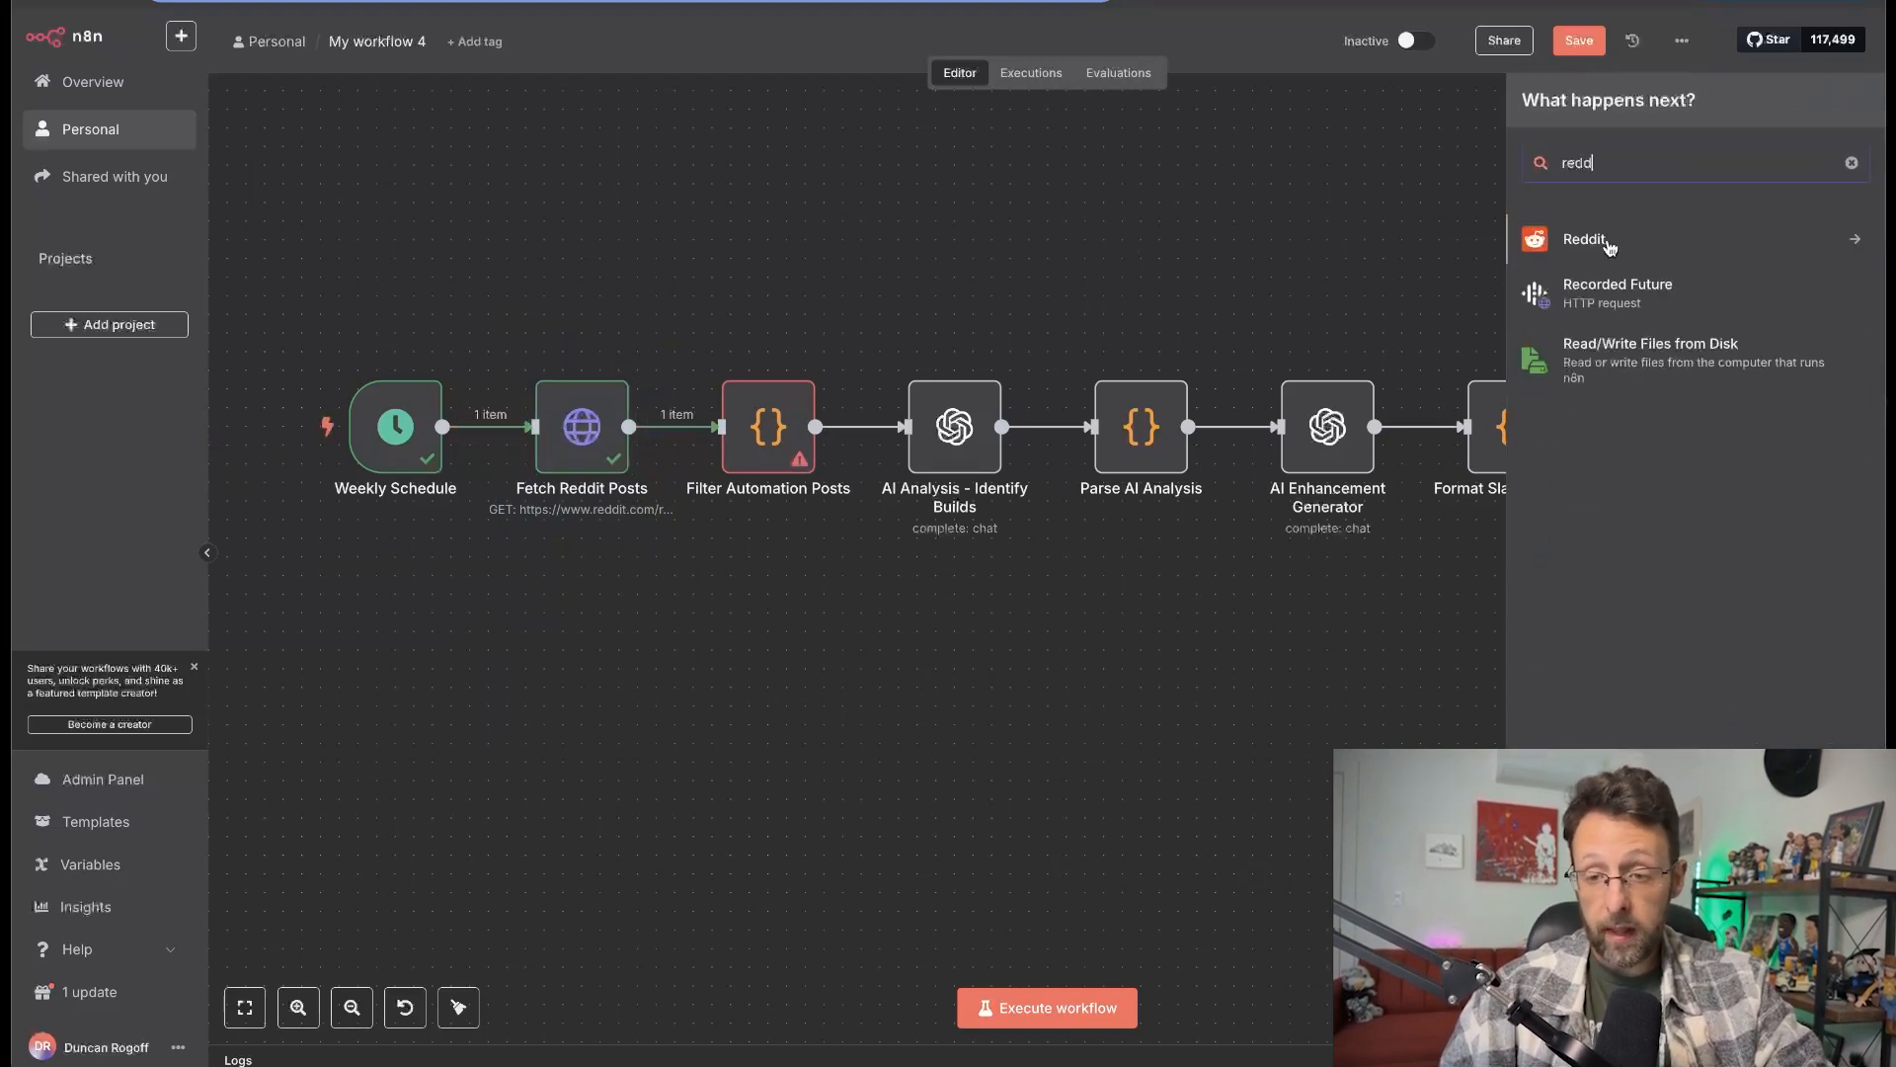
{"action": "left_click", "coordinate": [1577, 241]}
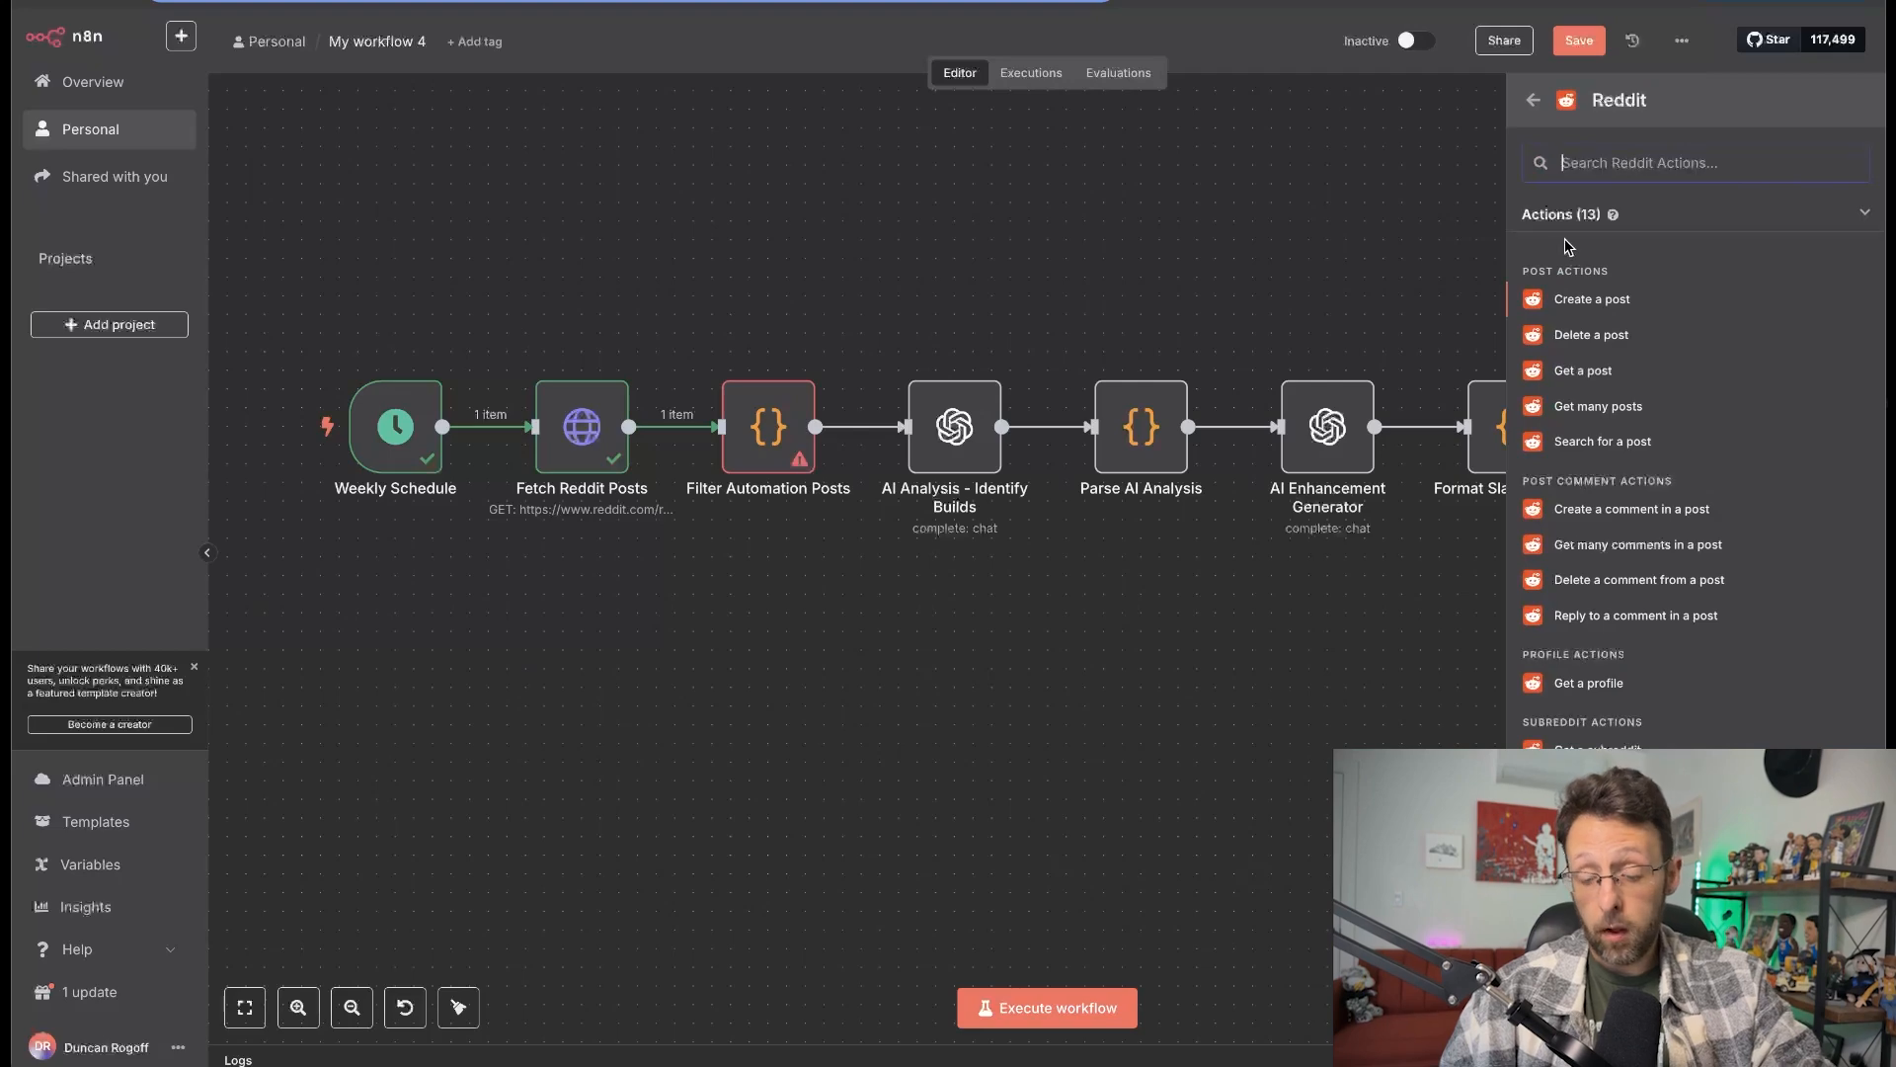
{"action": "left_click", "coordinate": [1597, 407]}
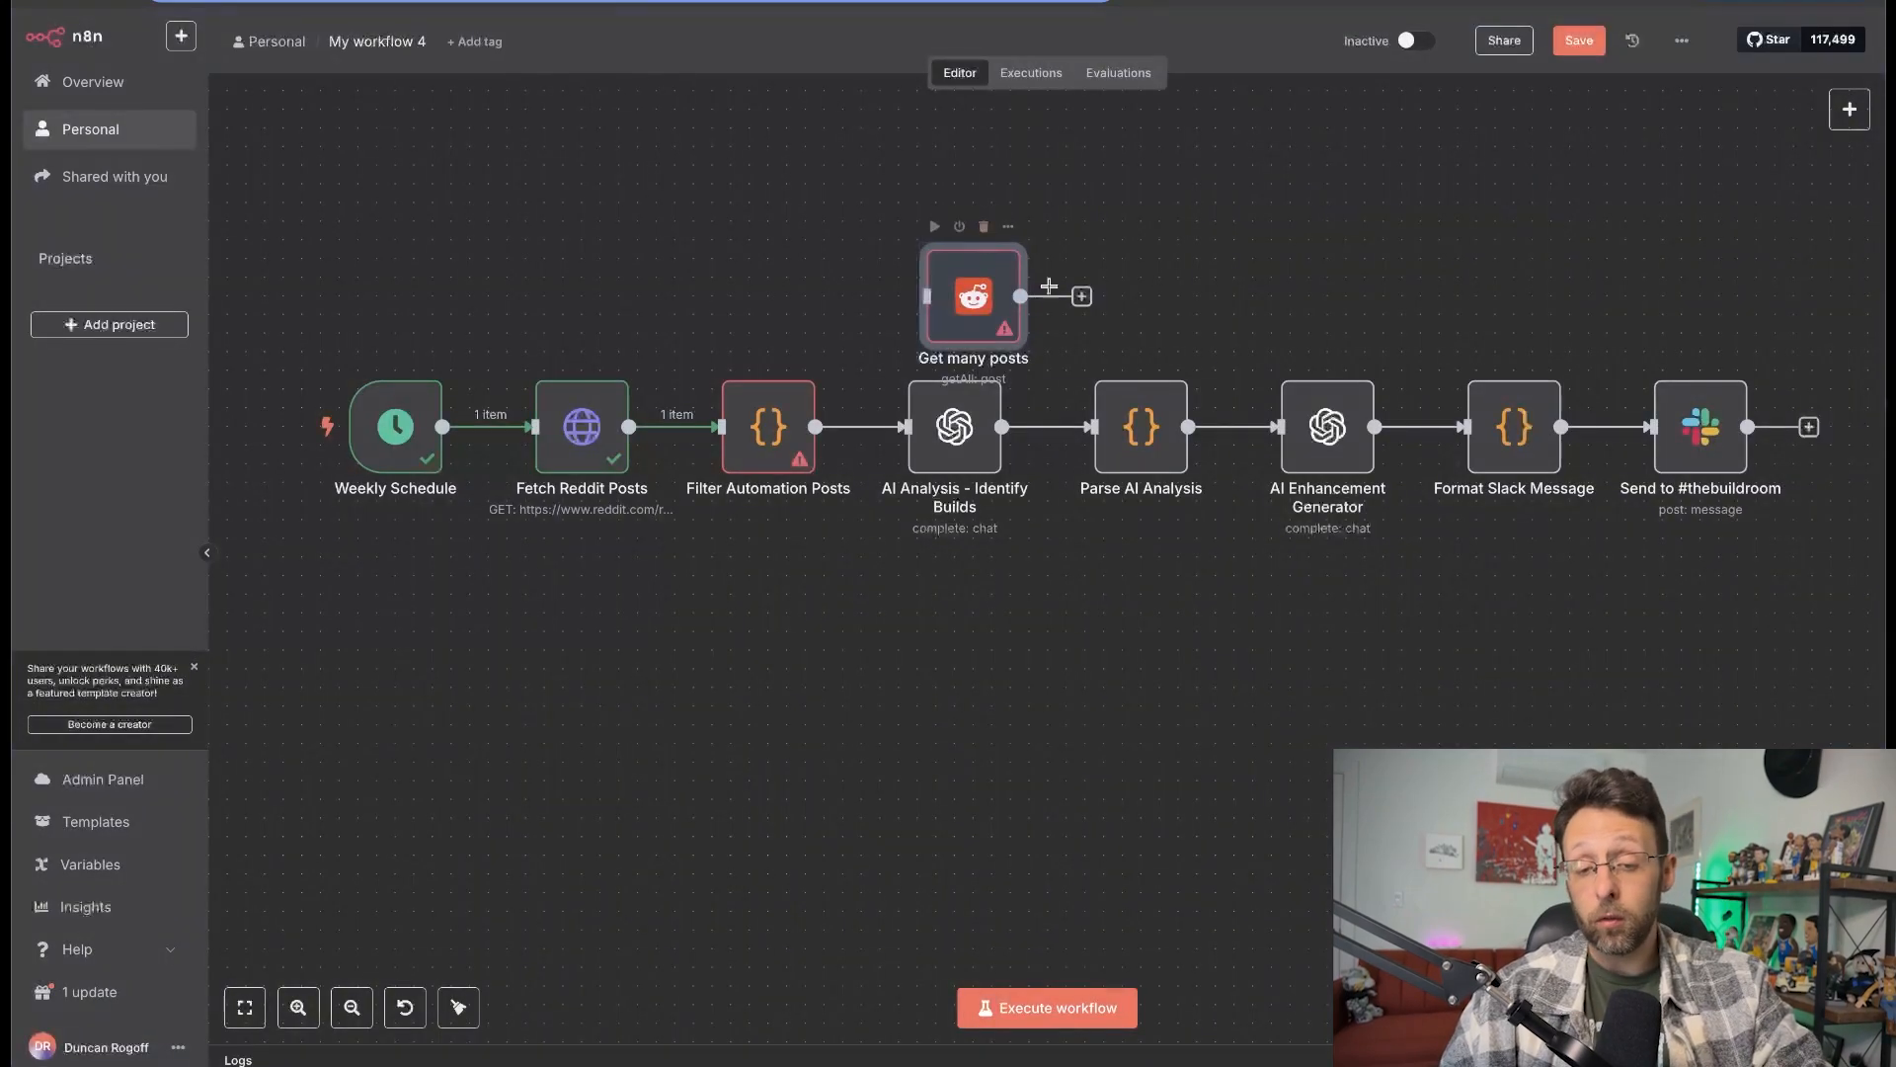
{"action": "left_click_drag", "start_coordinate": [980, 290], "coordinate": [916, 246]}
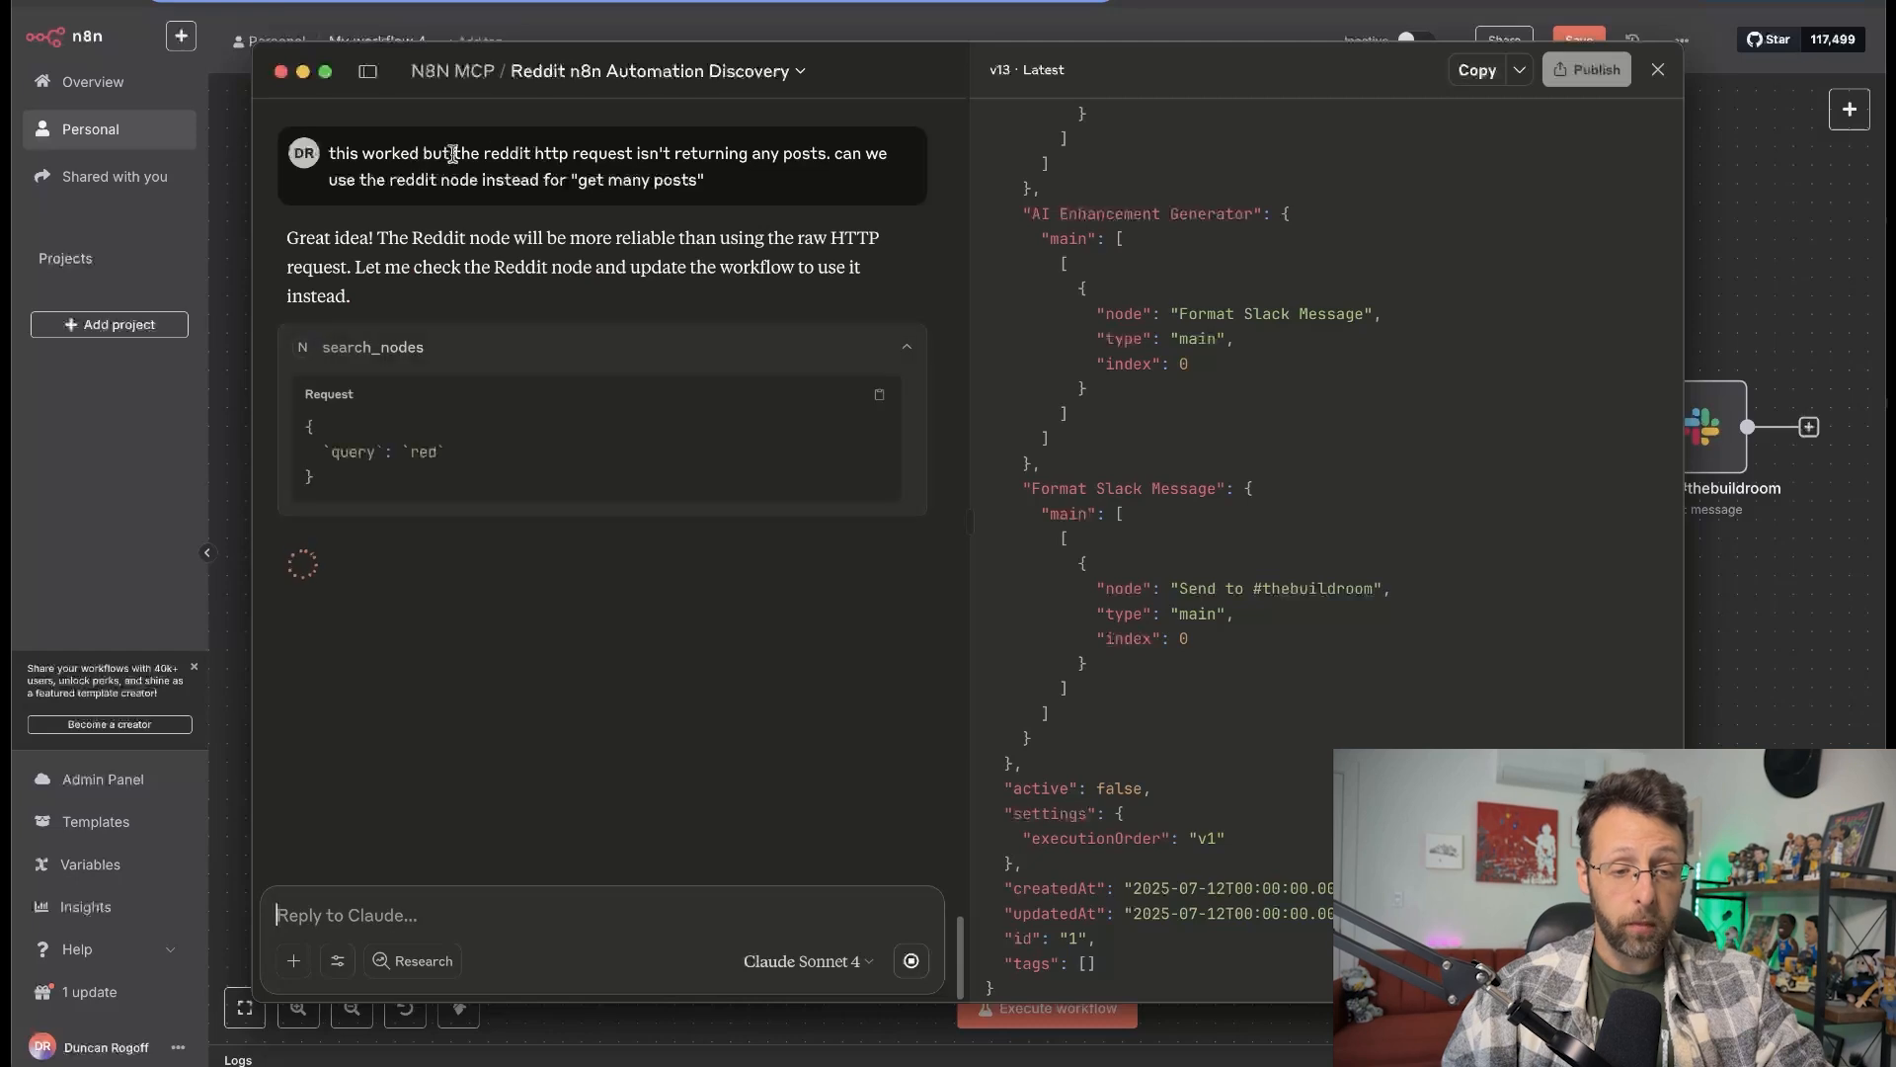
In the Claude chat, examine the Reddit node request and how the reply replaces the HTTP request and updates the filtering code.
{"action": "left_click_drag", "start_coordinate": [736, 158], "coordinate": [850, 160]}
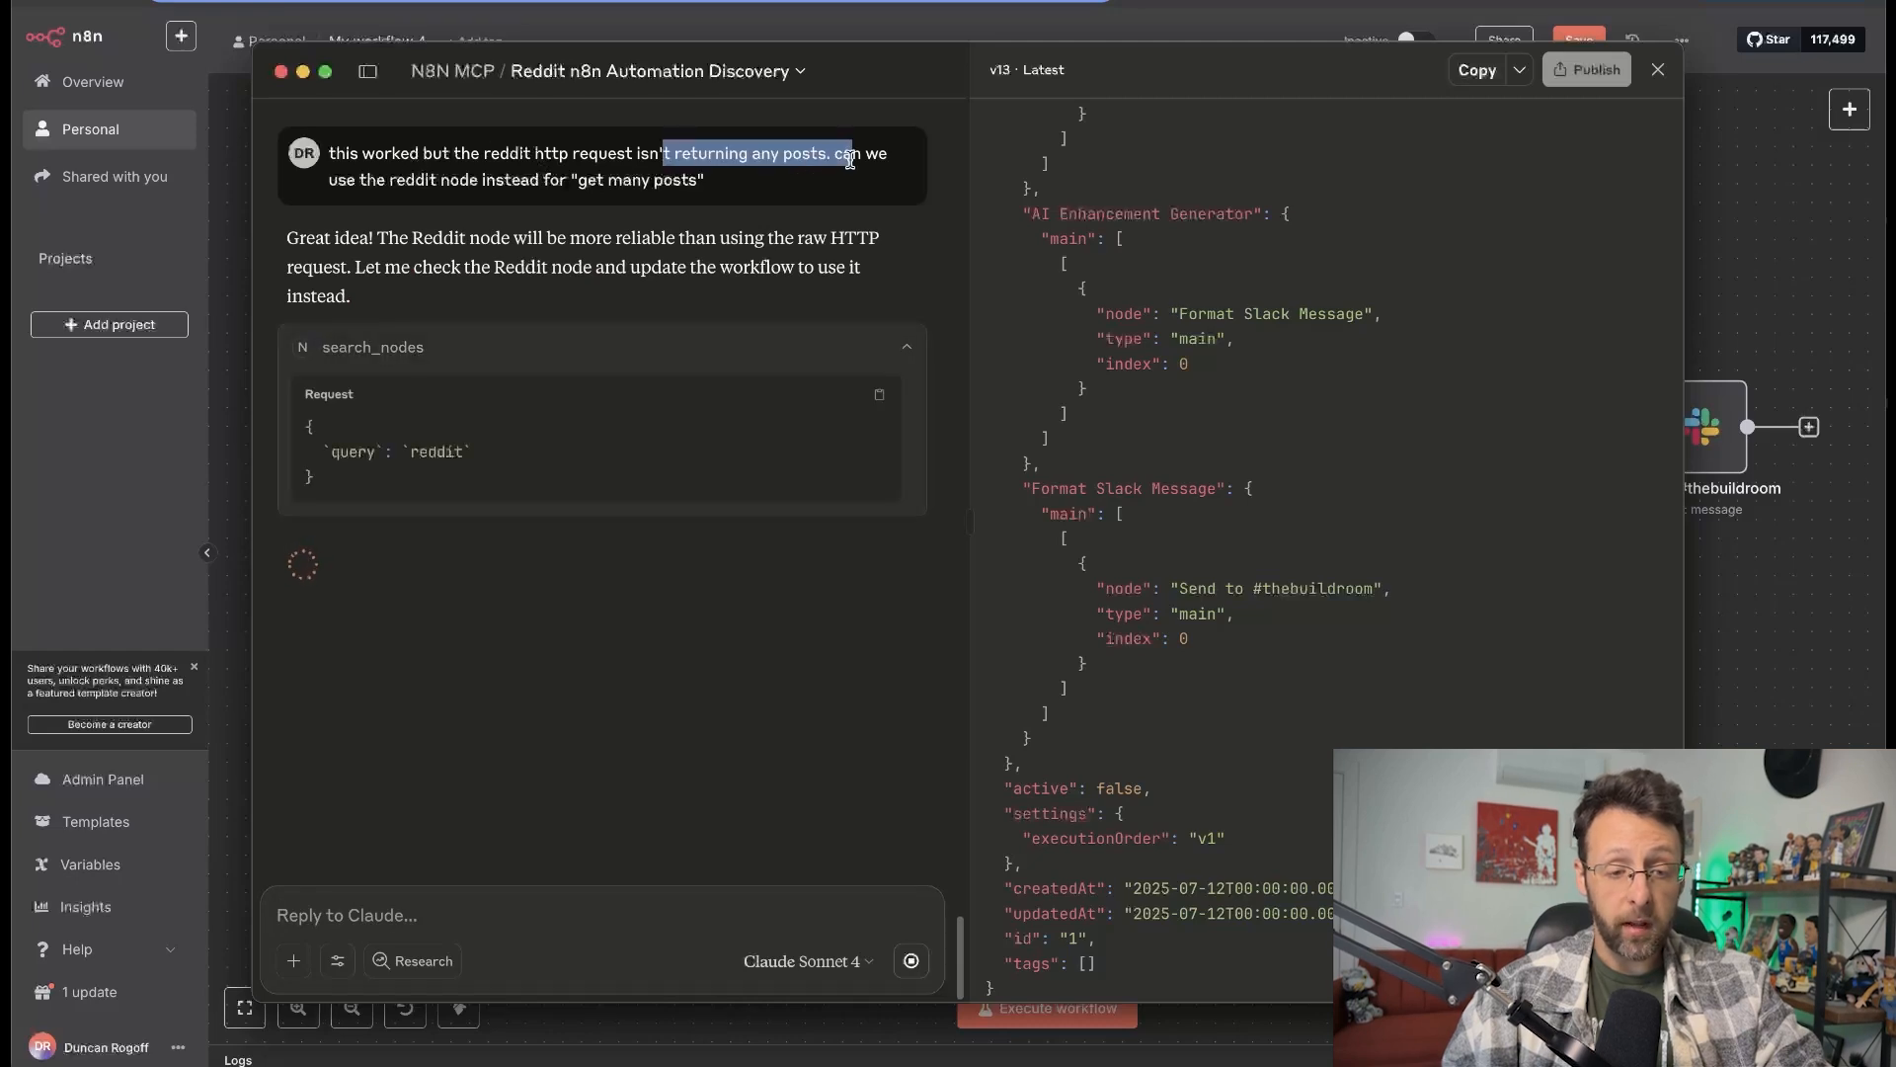
{"action": "left_click_drag", "start_coordinate": [346, 202], "coordinate": [534, 203]}
{"action": "left_click", "coordinate": [539, 265]}
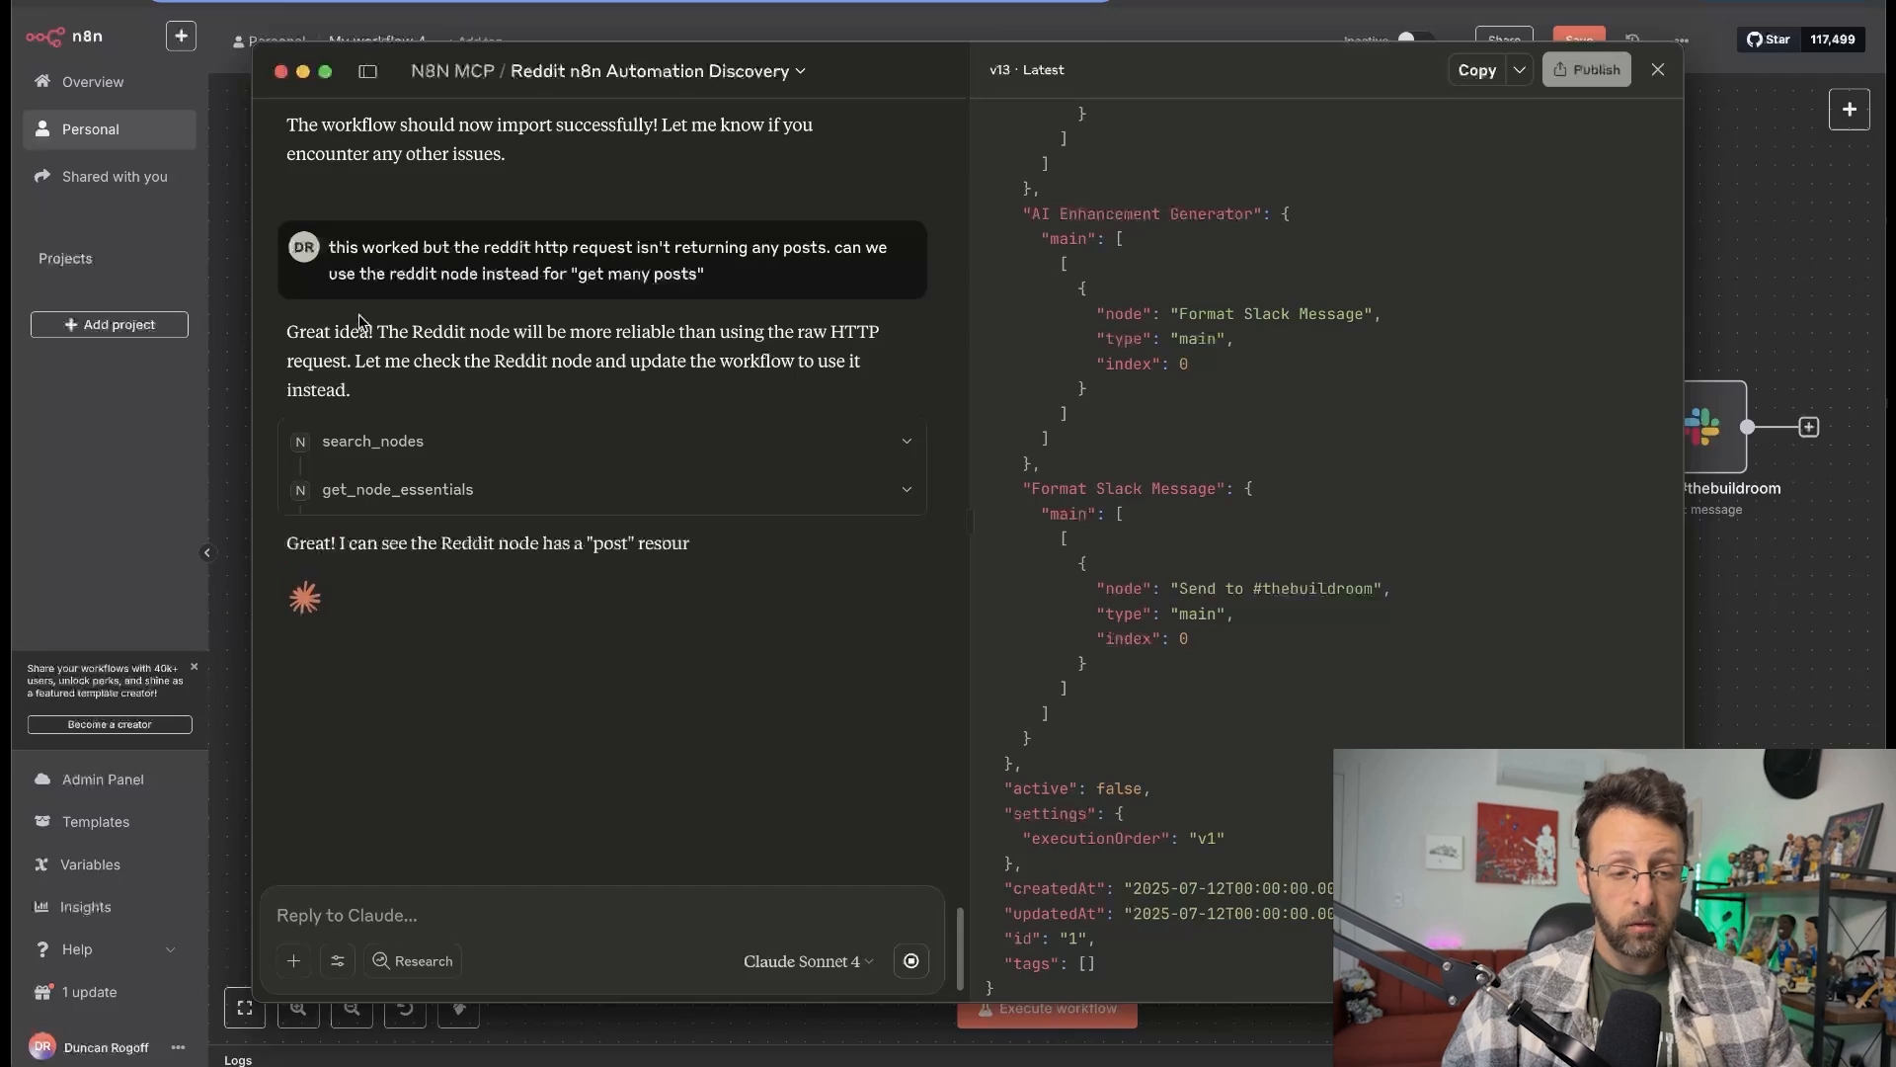
{"action": "left_click_drag", "start_coordinate": [400, 331], "coordinate": [676, 332]}
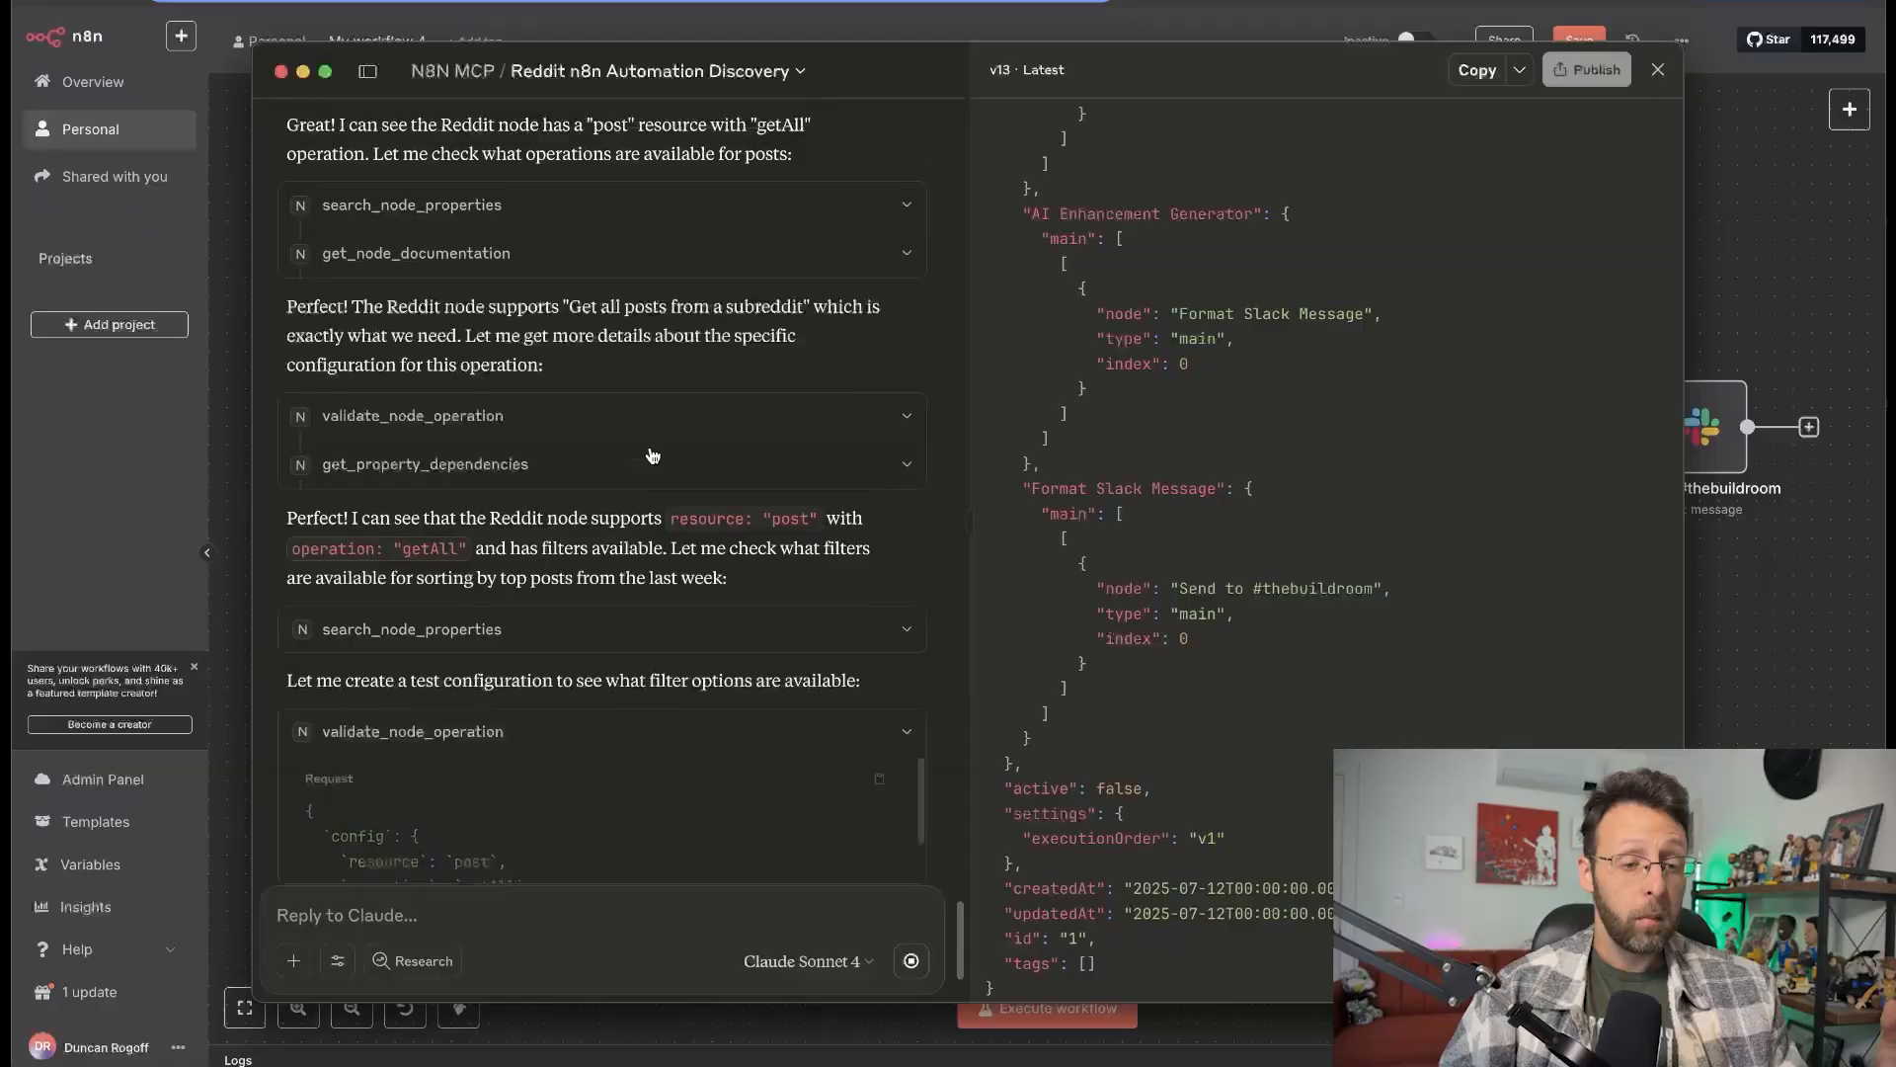
{"action": "scroll", "coordinate": [657, 459], "scroll_direction": "up", "scroll_amount": 5}
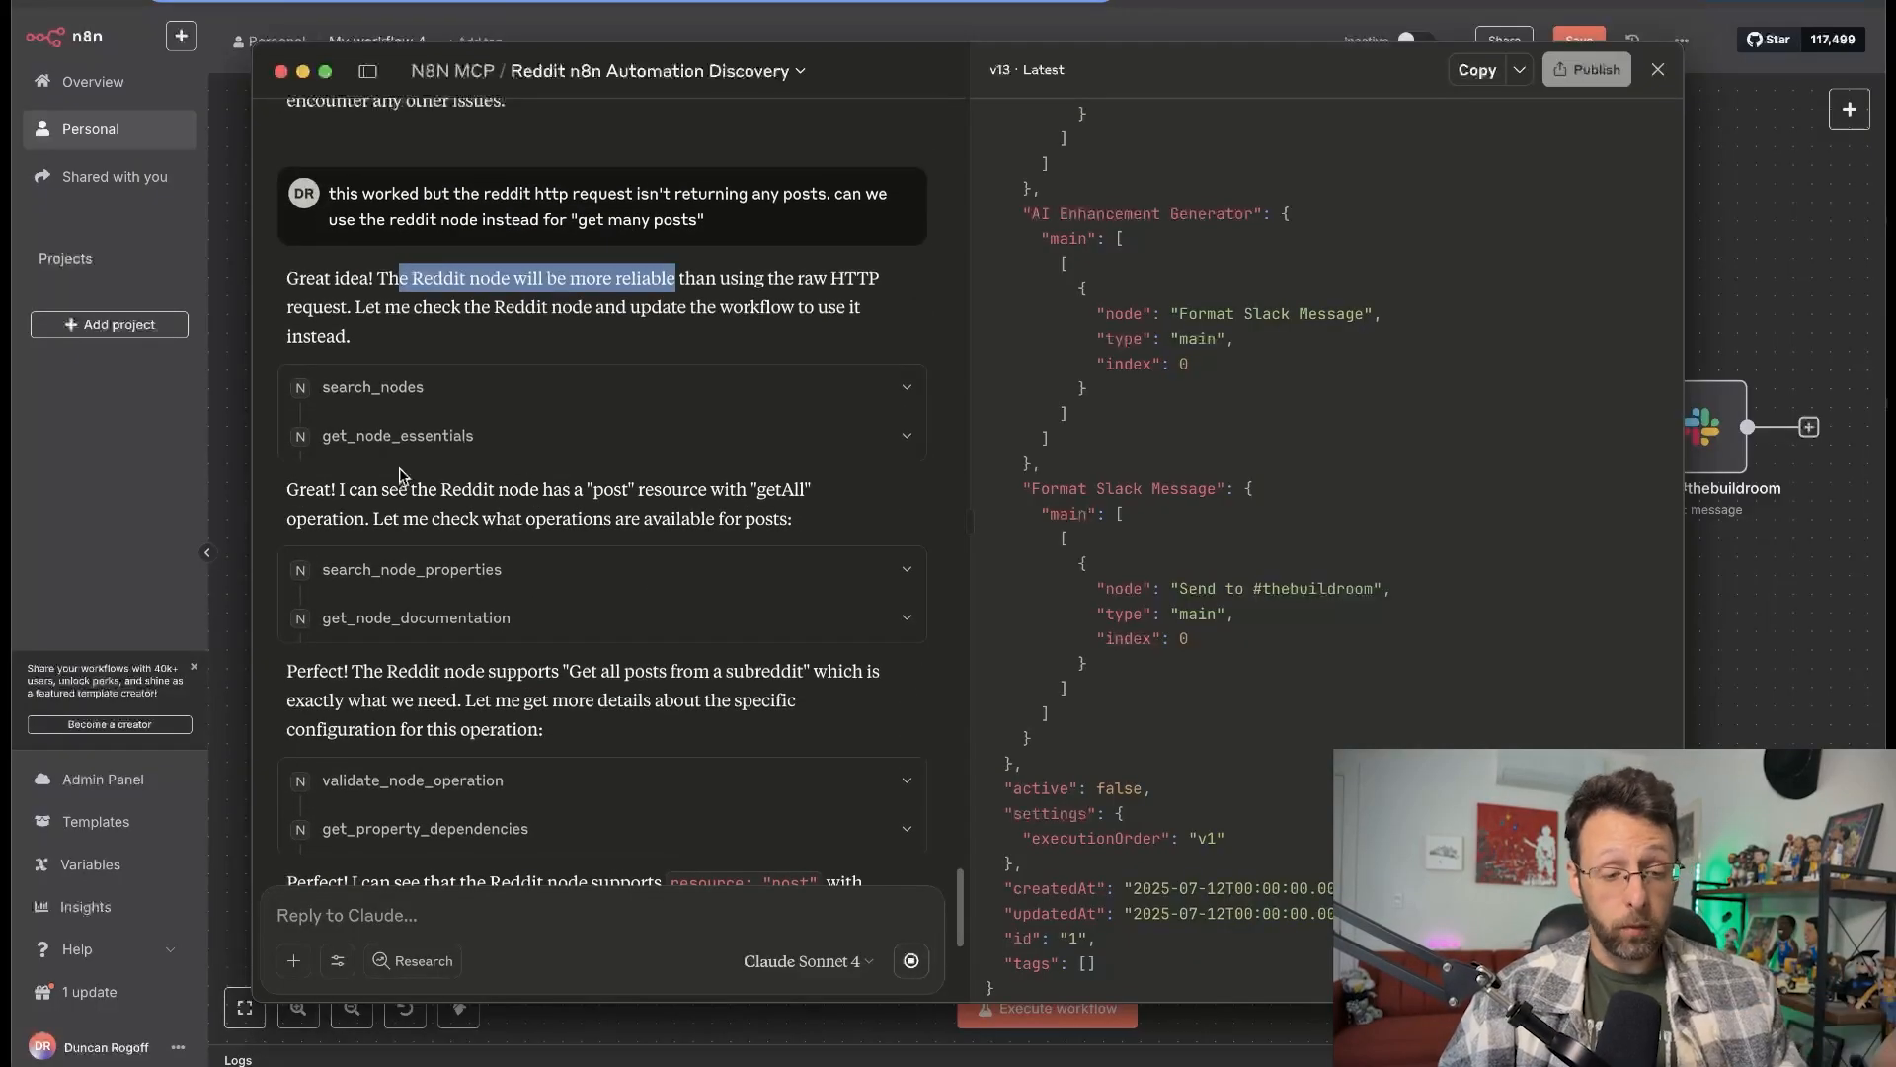
{"action": "scroll", "coordinate": [566, 481], "scroll_direction": "down", "scroll_amount": 1}
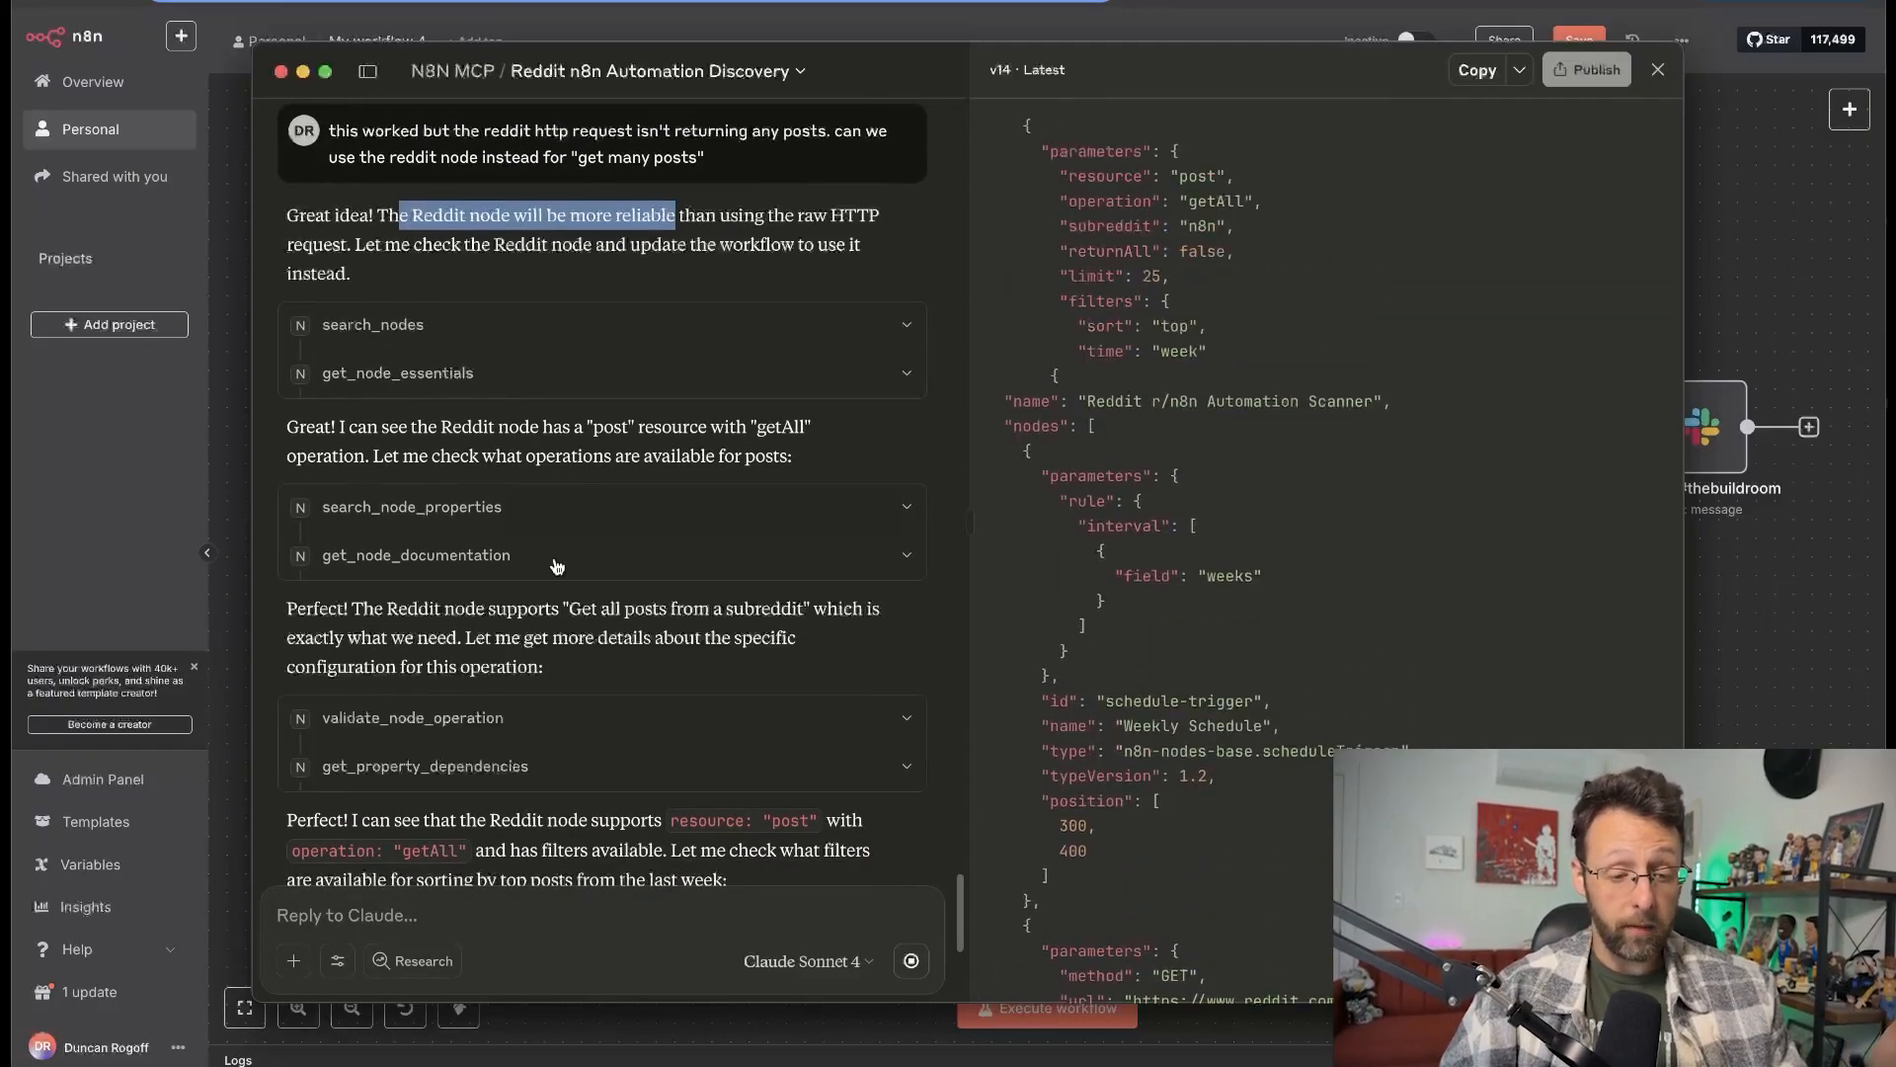
{"action": "scroll", "coordinate": [587, 573], "scroll_direction": "down", "scroll_amount": 3}
{"action": "scroll", "coordinate": [546, 534], "scroll_direction": "down", "scroll_amount": 2}
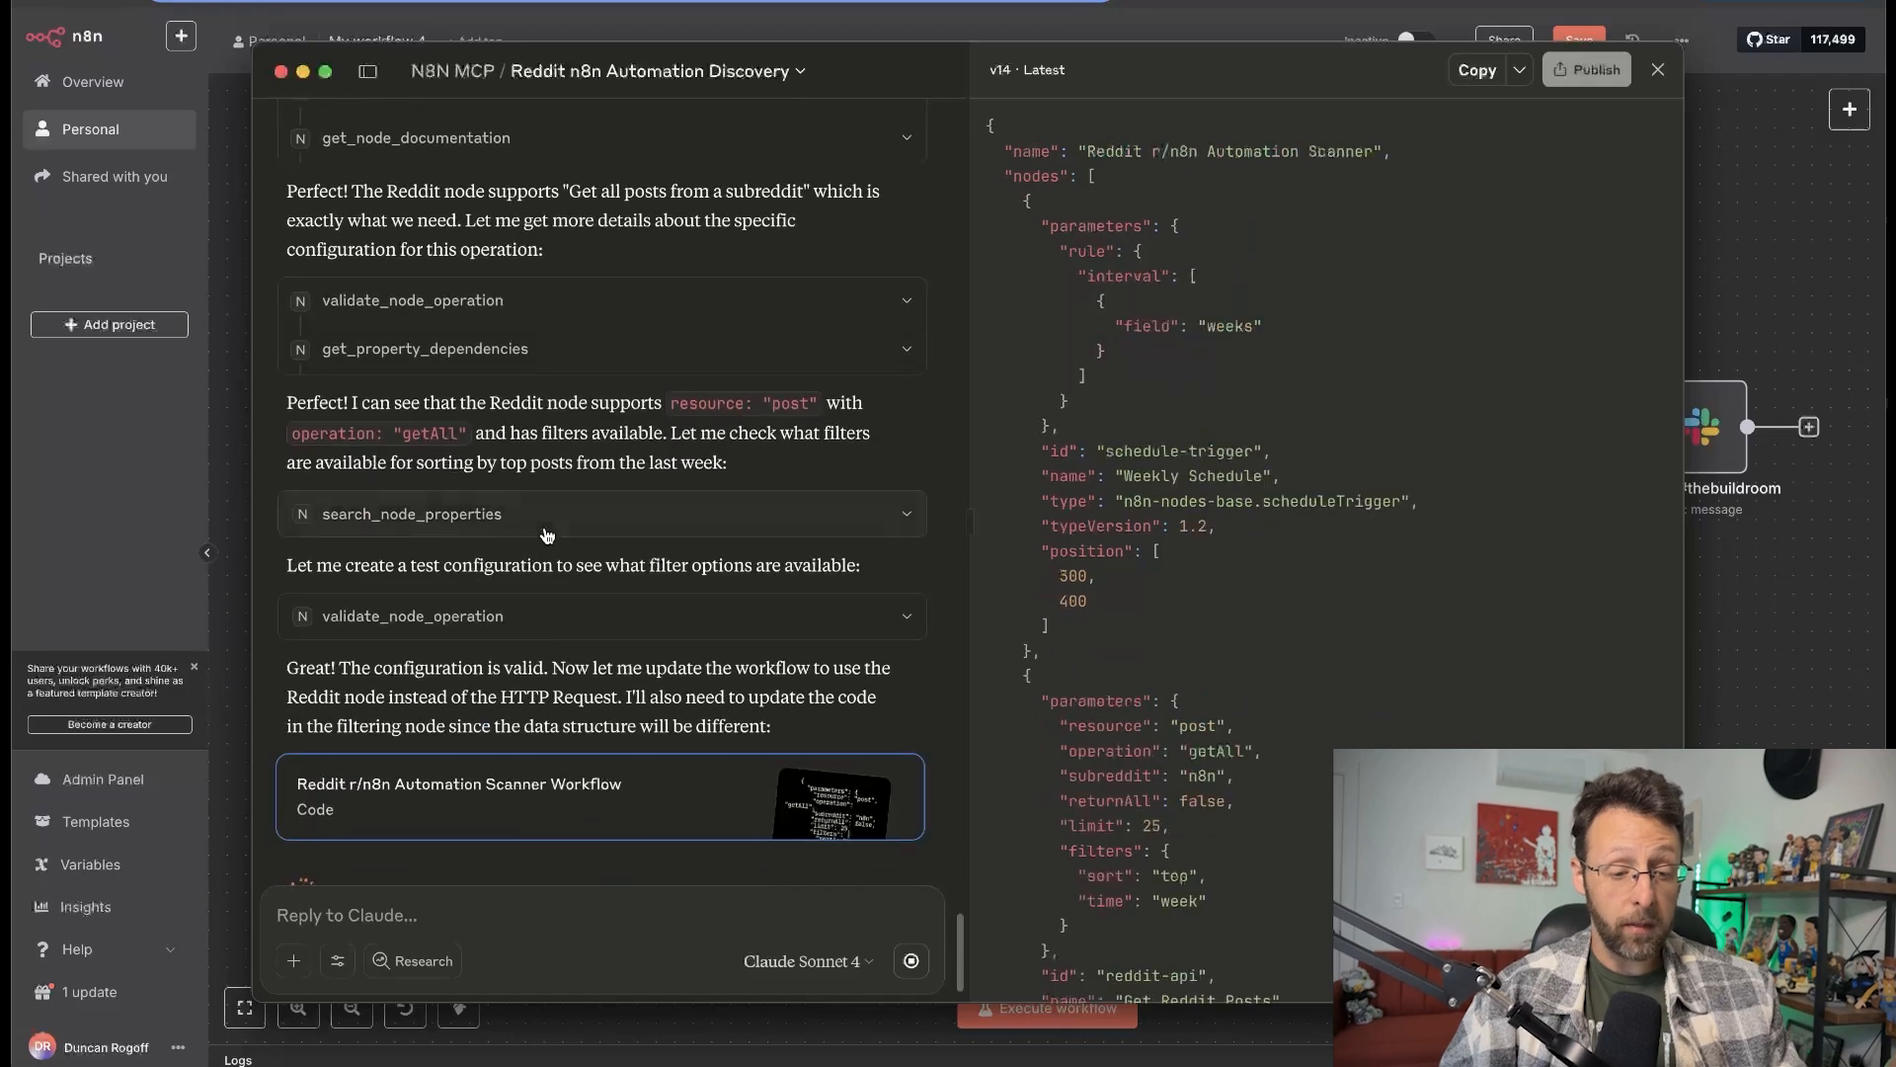
{"action": "scroll", "coordinate": [519, 466], "scroll_direction": "down", "scroll_amount": 1}
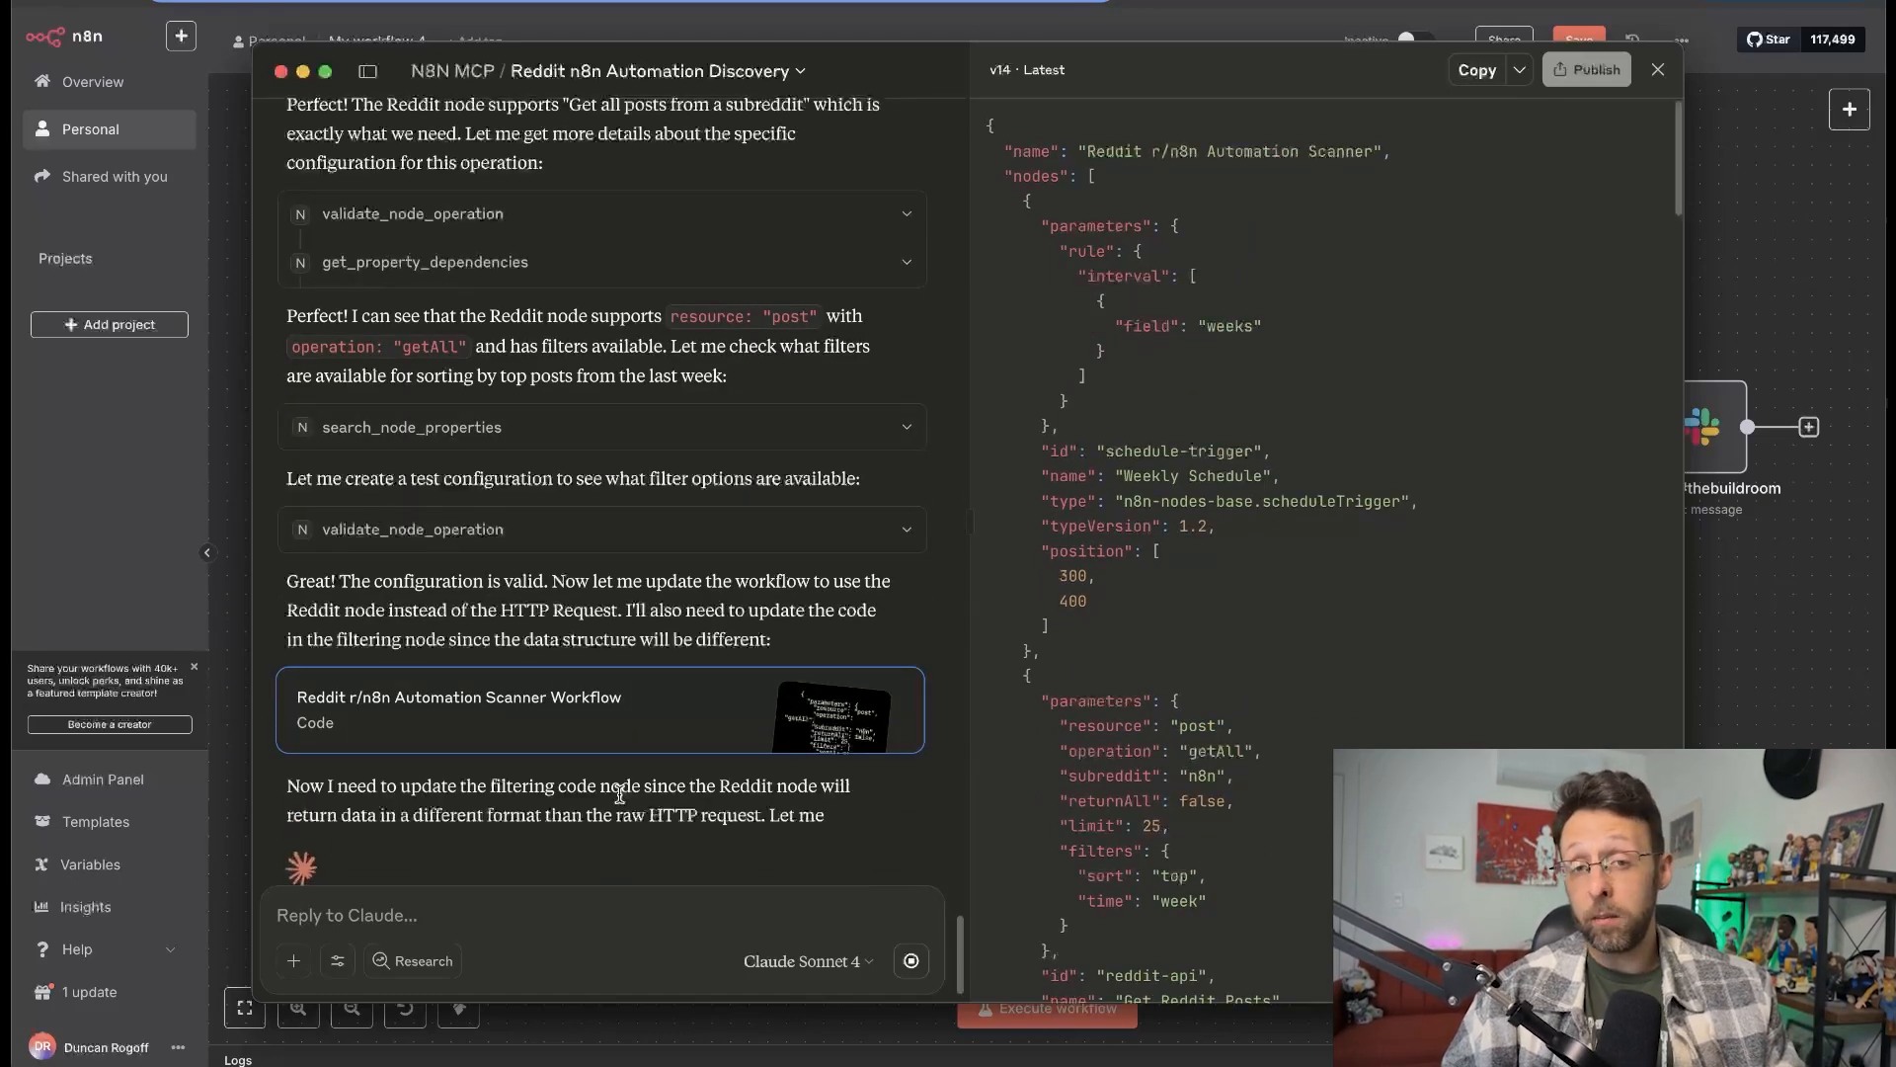
{"action": "scroll", "coordinate": [690, 554], "scroll_direction": "down", "scroll_amount": 2}
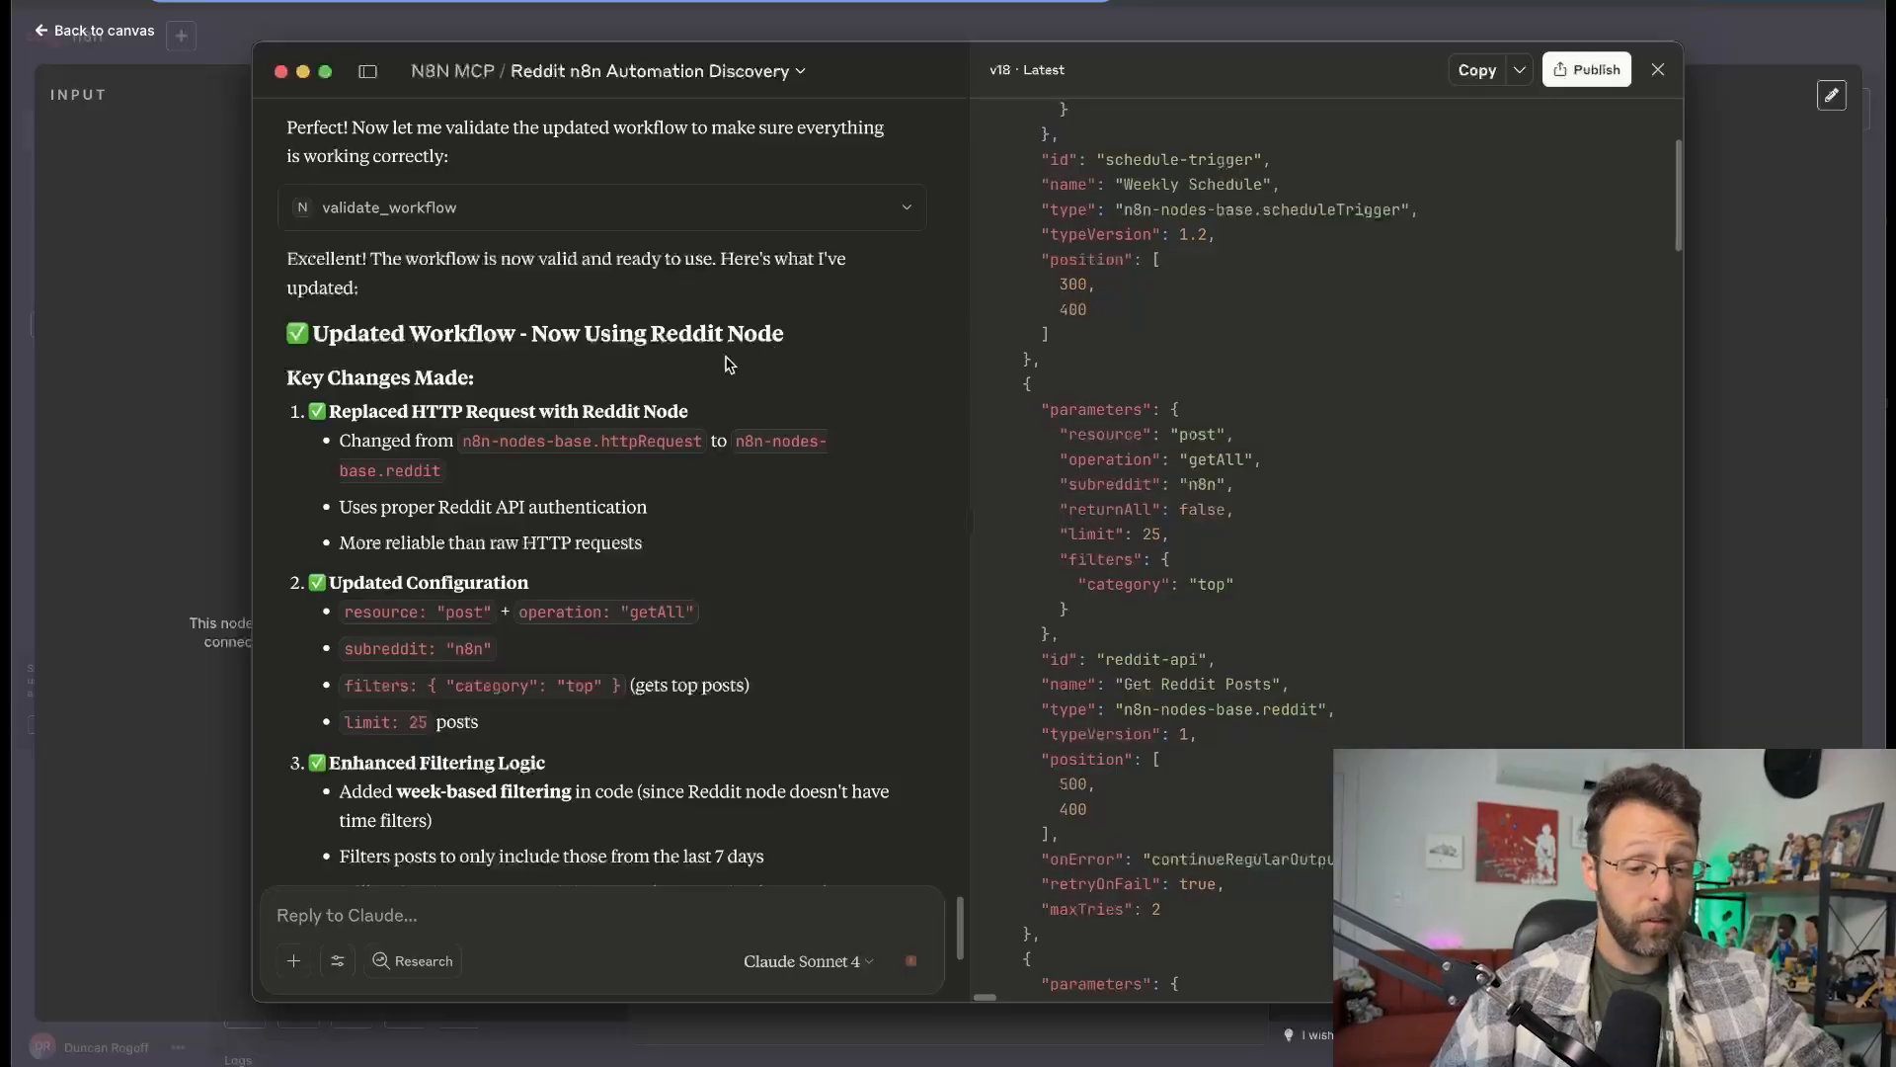
Review the key changes for the Reddit node and download the version 18 workflow JSON.
{"action": "left_click_drag", "start_coordinate": [409, 722], "coordinate": [480, 723]}
{"action": "scroll", "coordinate": [533, 543], "scroll_direction": "down", "scroll_amount": 5}
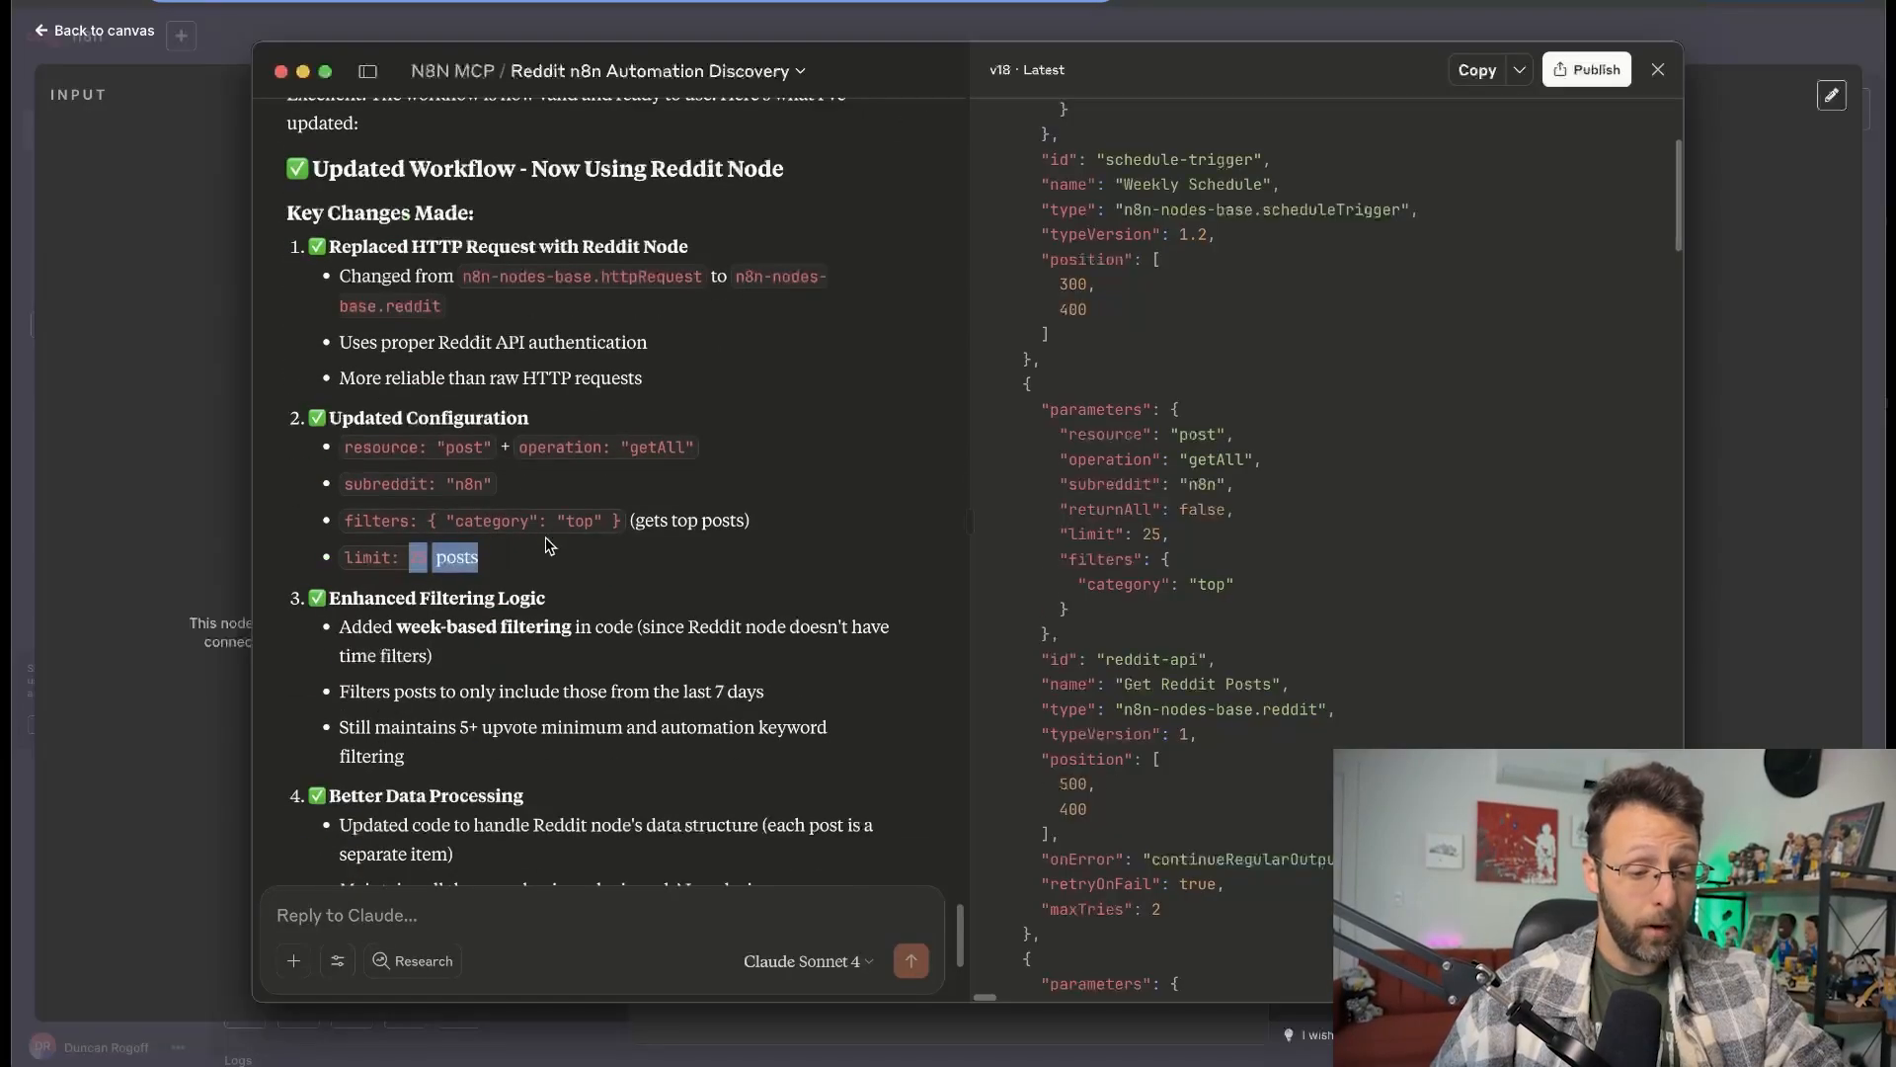
{"action": "left_click", "coordinate": [1518, 74]}
{"action": "left_click", "coordinate": [1458, 148]}
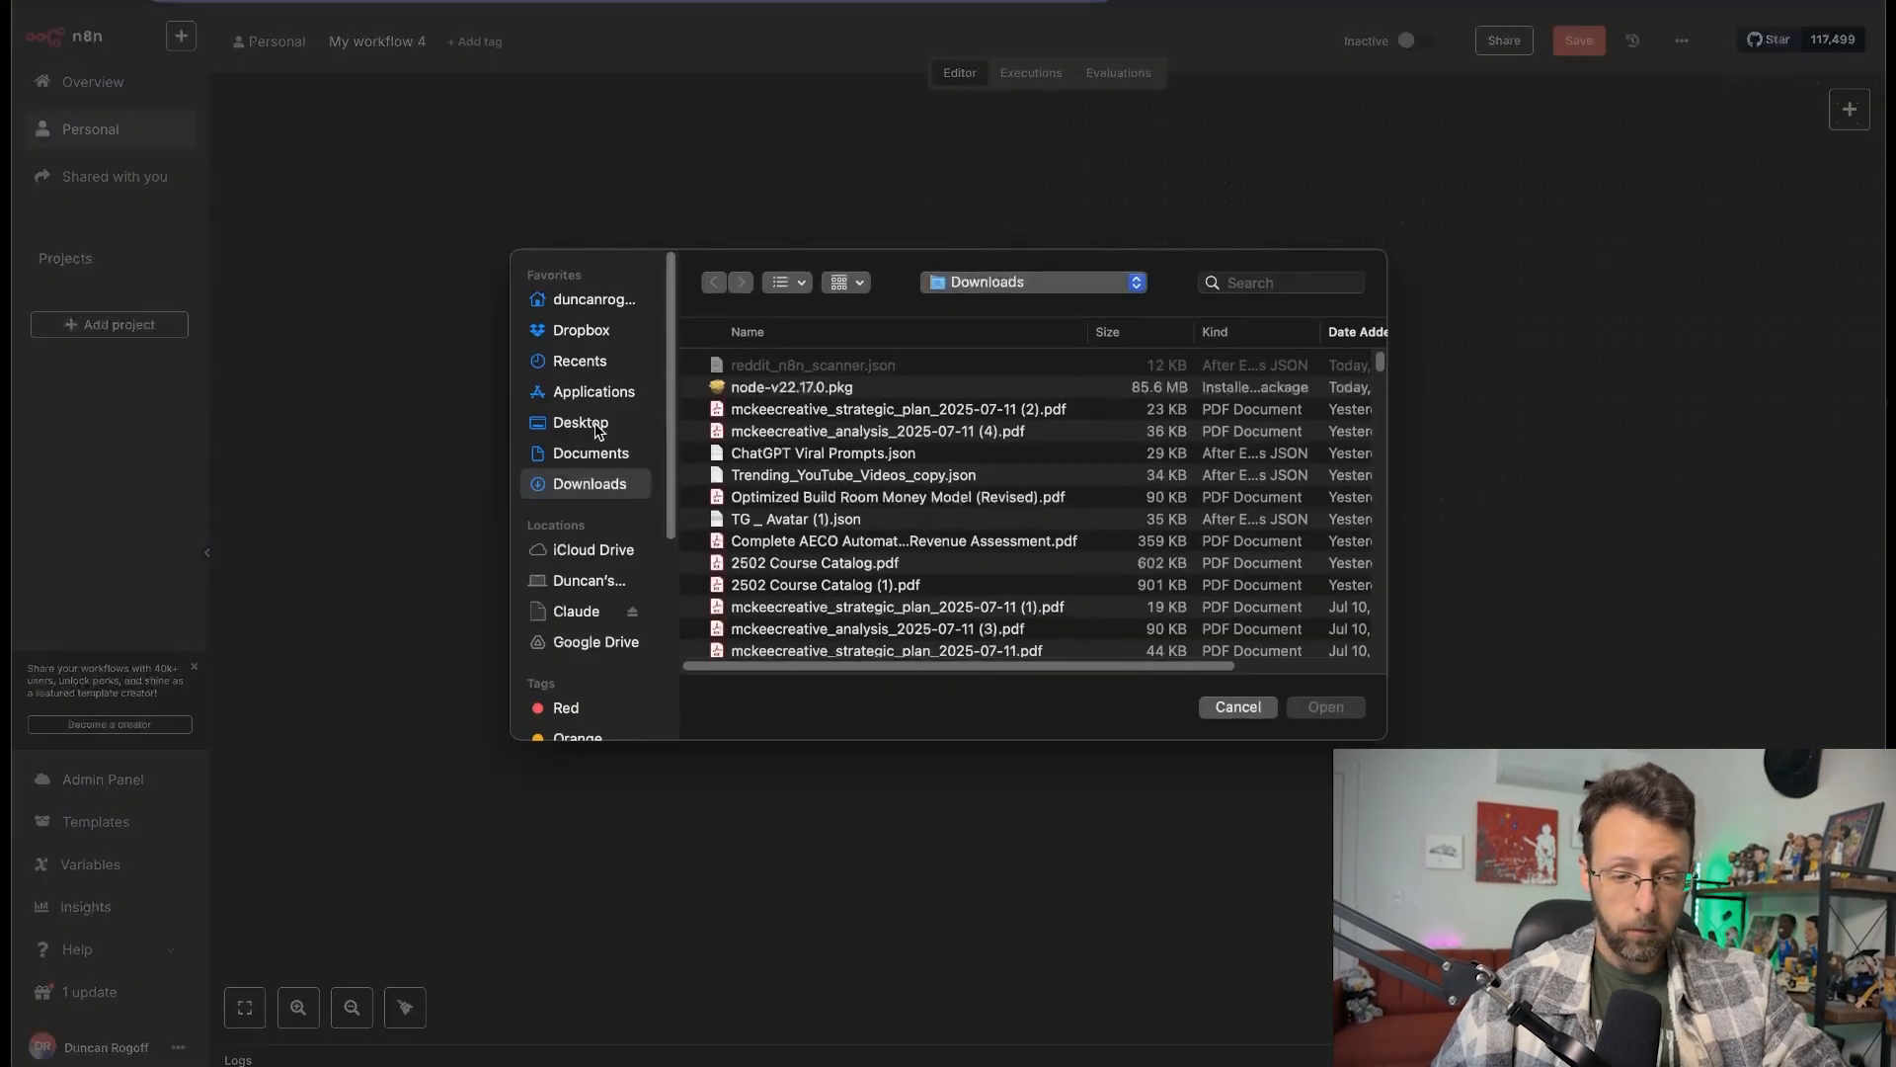
Import the updated reddit_n8n_scanner.json from the Downloads folder into the empty n8n workflow.
{"action": "left_click", "coordinate": [591, 453]}
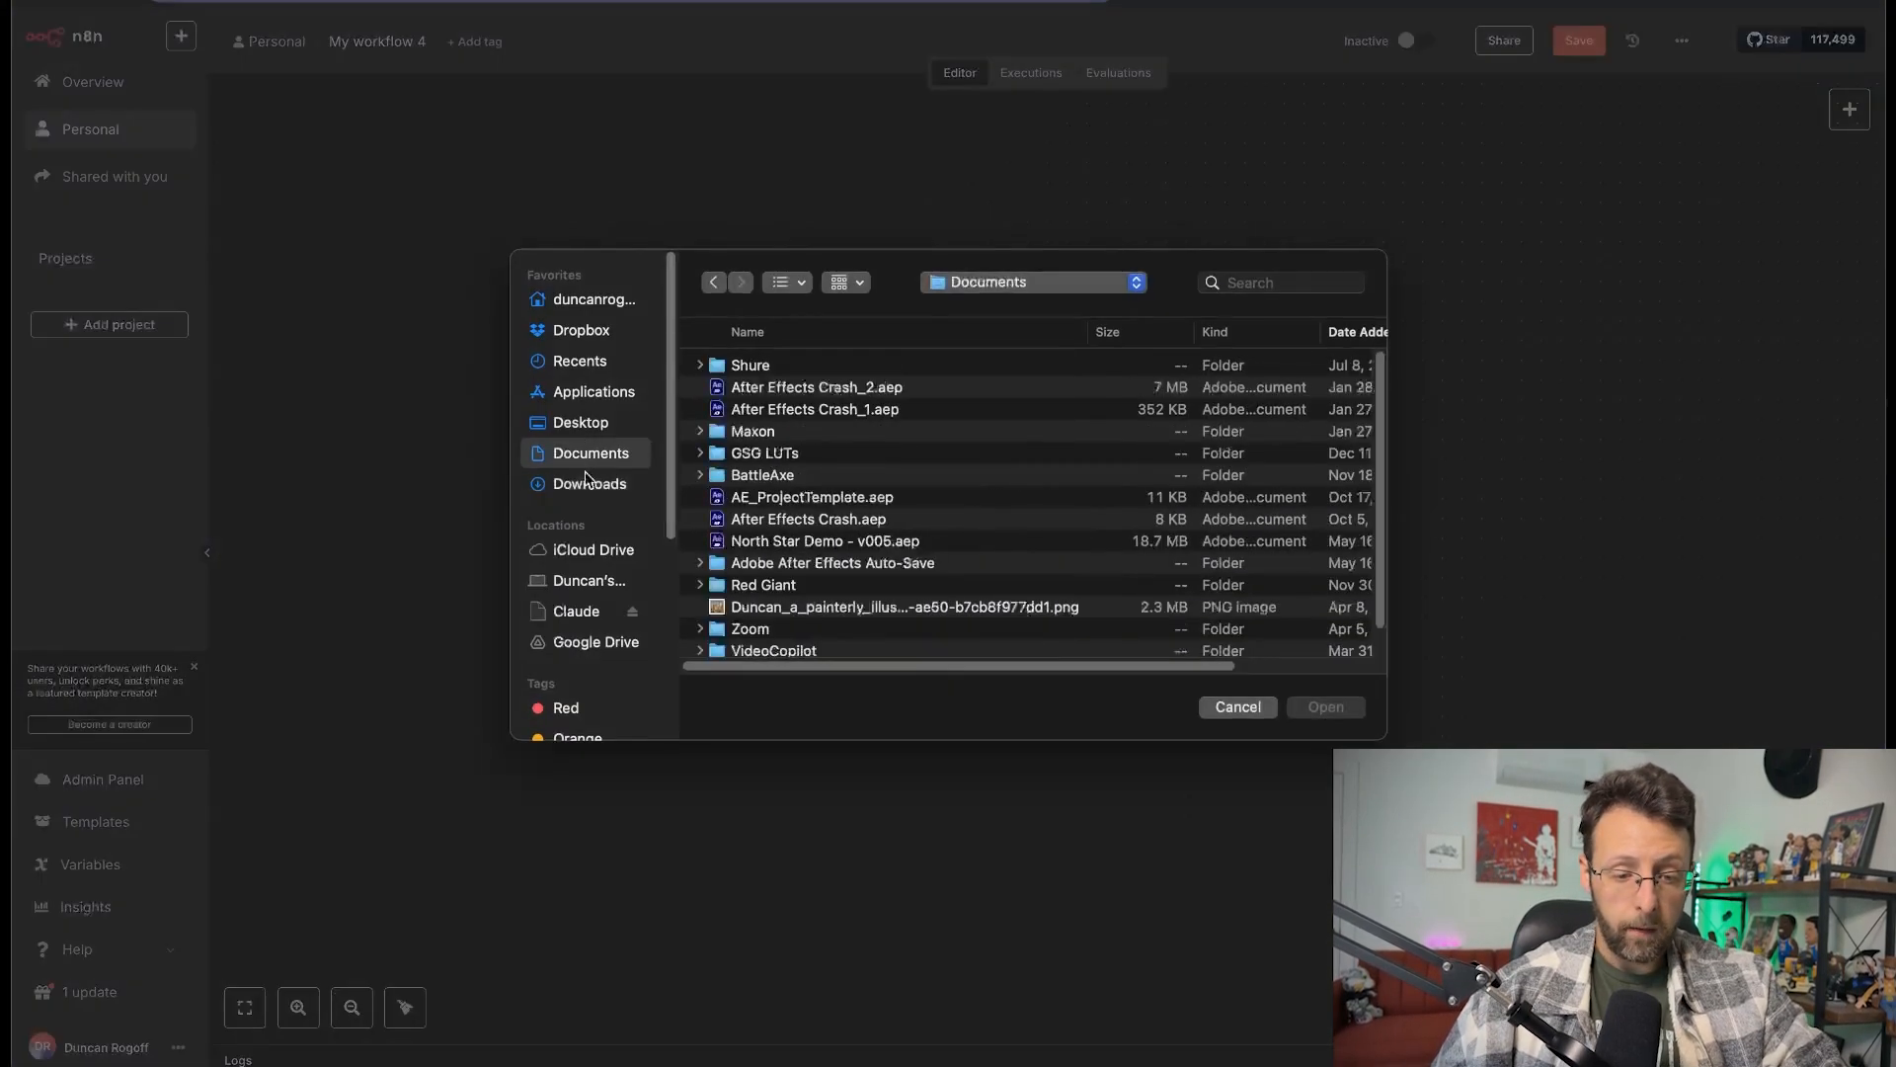
{"action": "left_click", "coordinate": [590, 483]}
{"action": "double_click", "coordinate": [801, 365]}
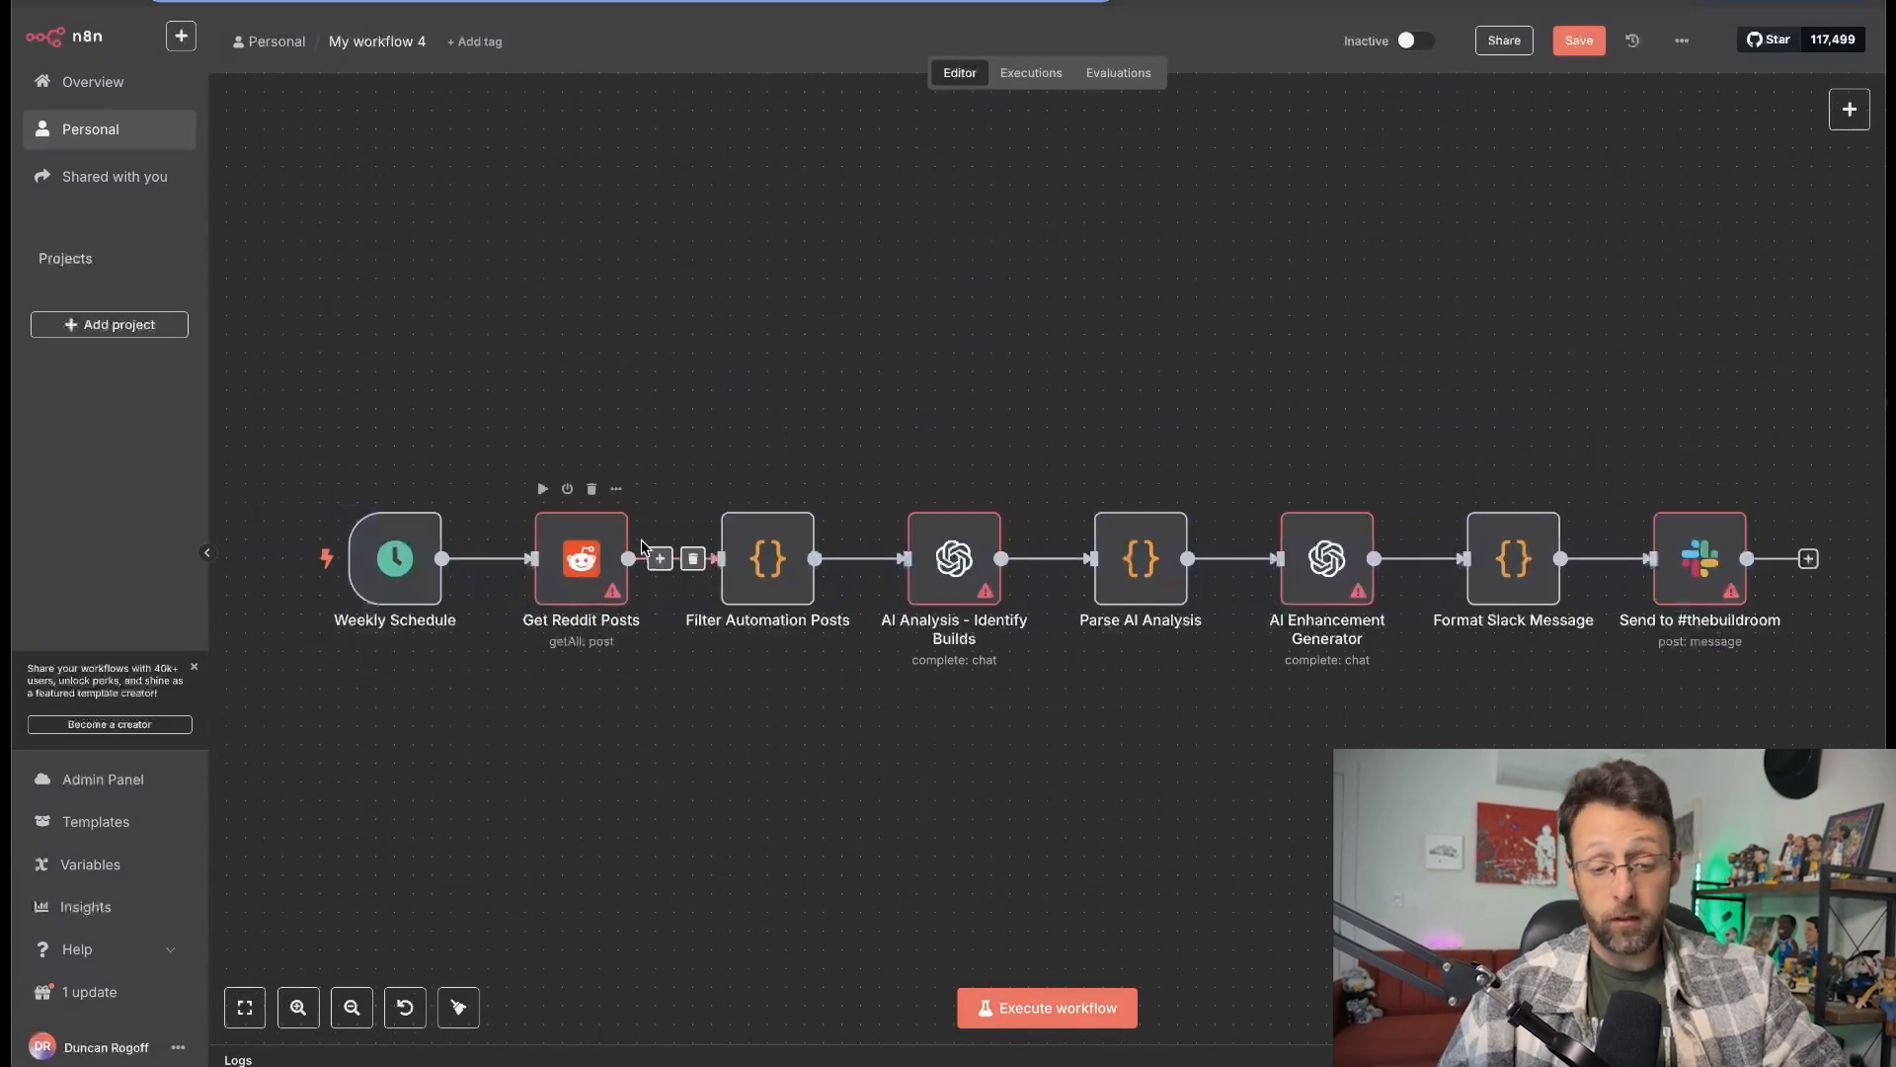
Select the Reddit account credential in the Get Reddit Posts node, choose its post category filter, and return to the canvas.
{"action": "double_click", "coordinate": [583, 584]}
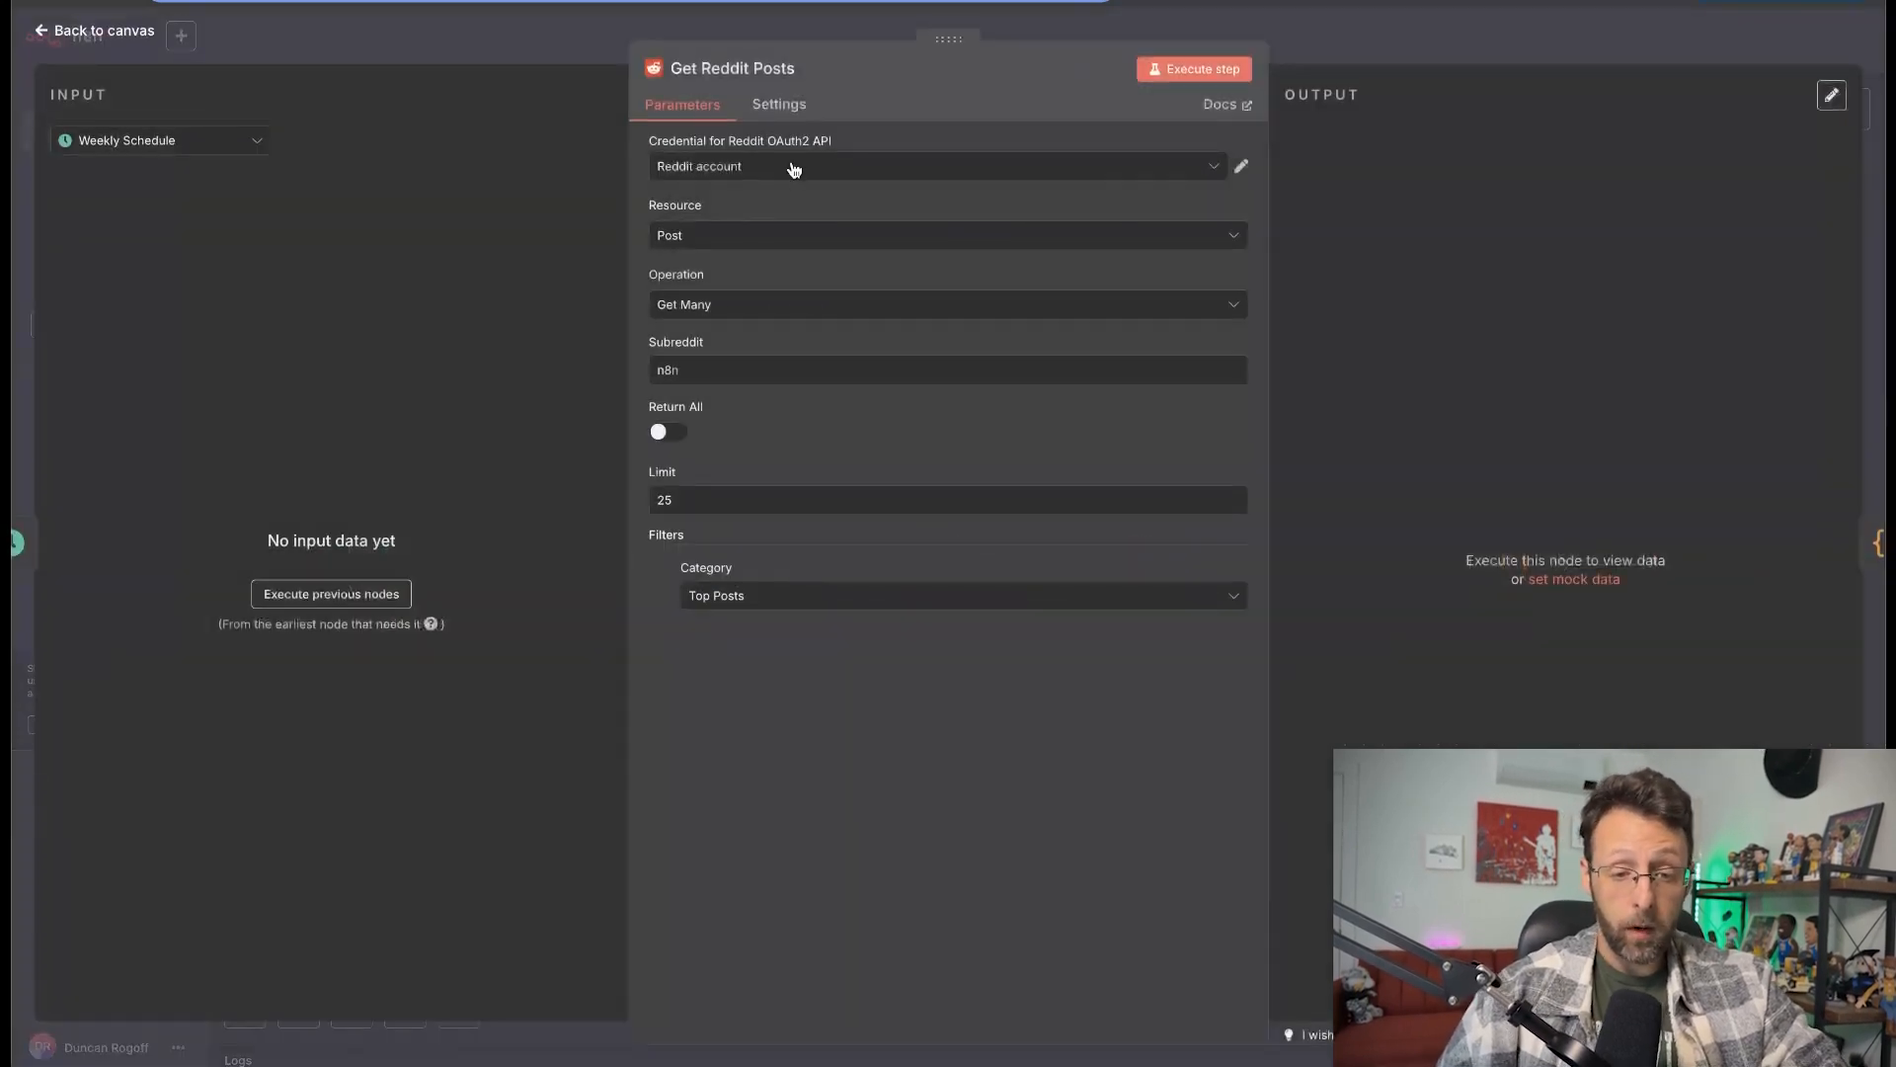
{"action": "left_click", "coordinate": [769, 175]}
{"action": "left_click", "coordinate": [731, 227]}
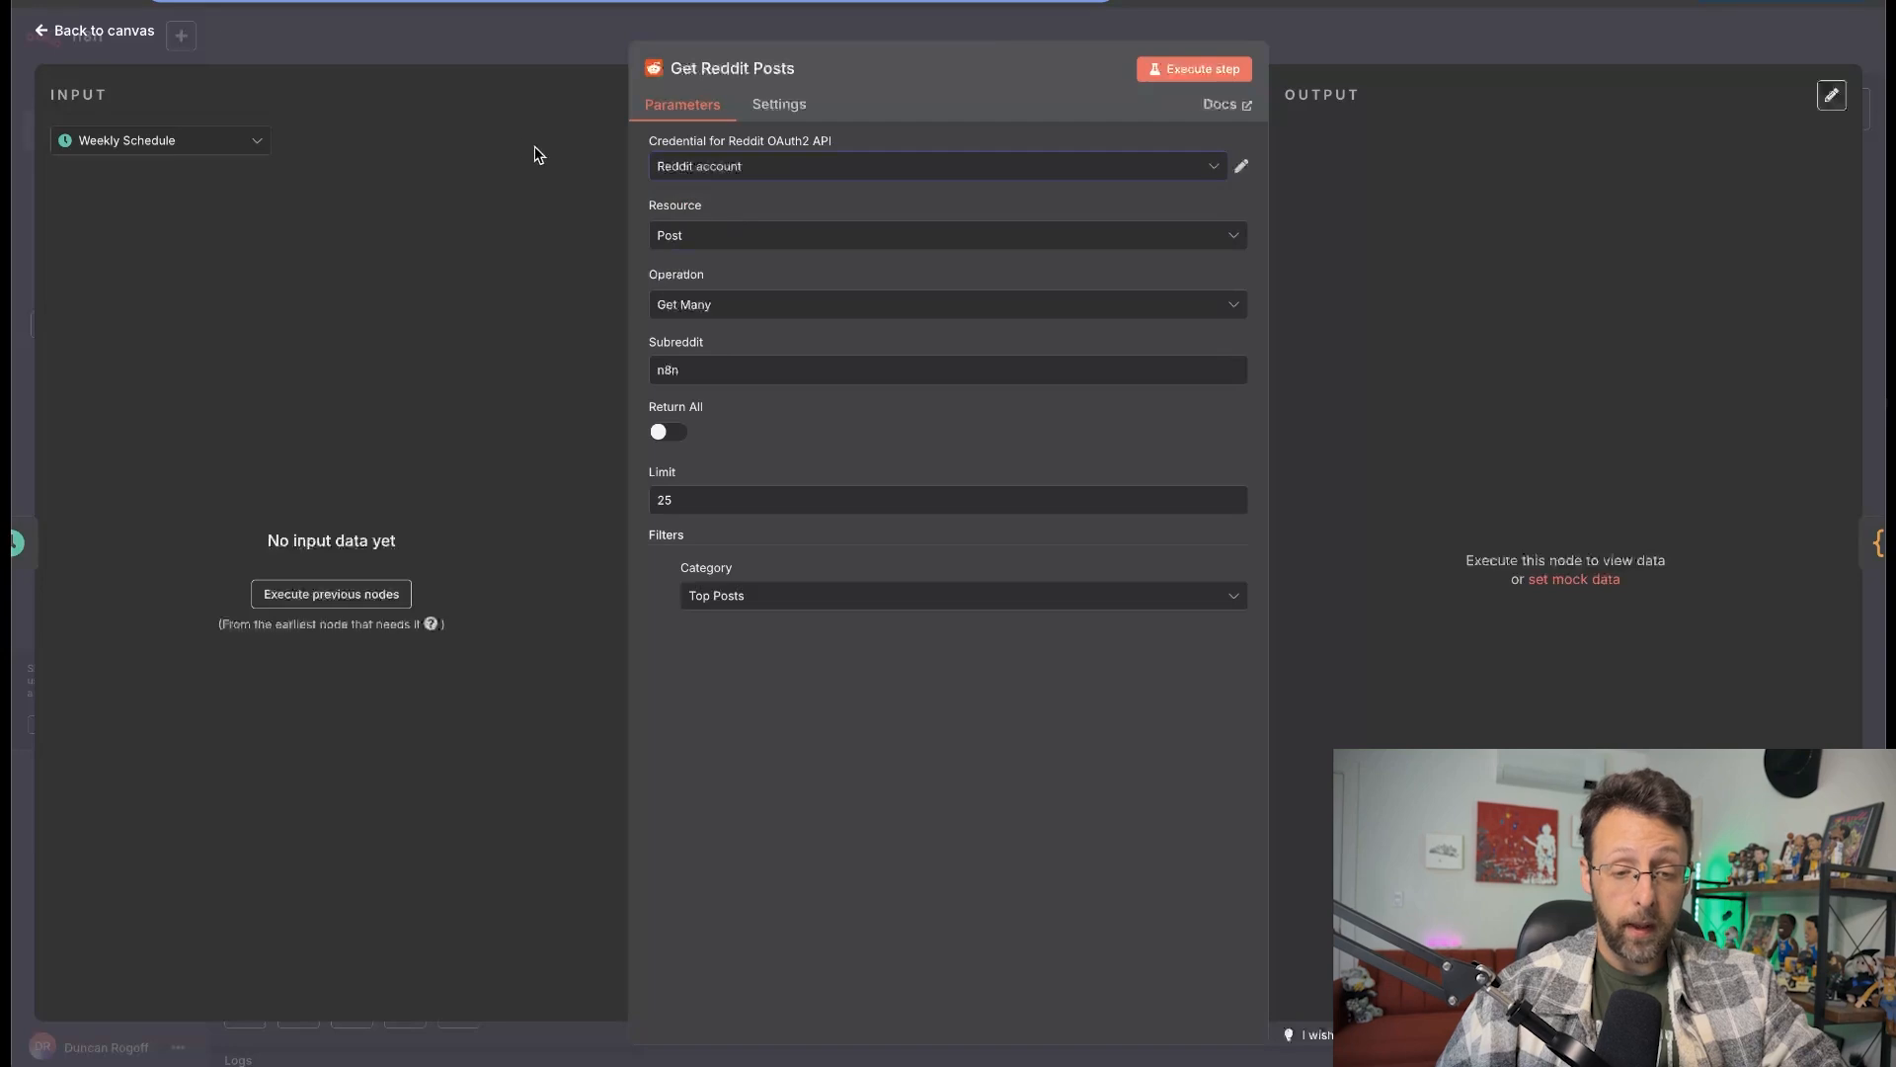
{"action": "left_click", "coordinate": [766, 729]}
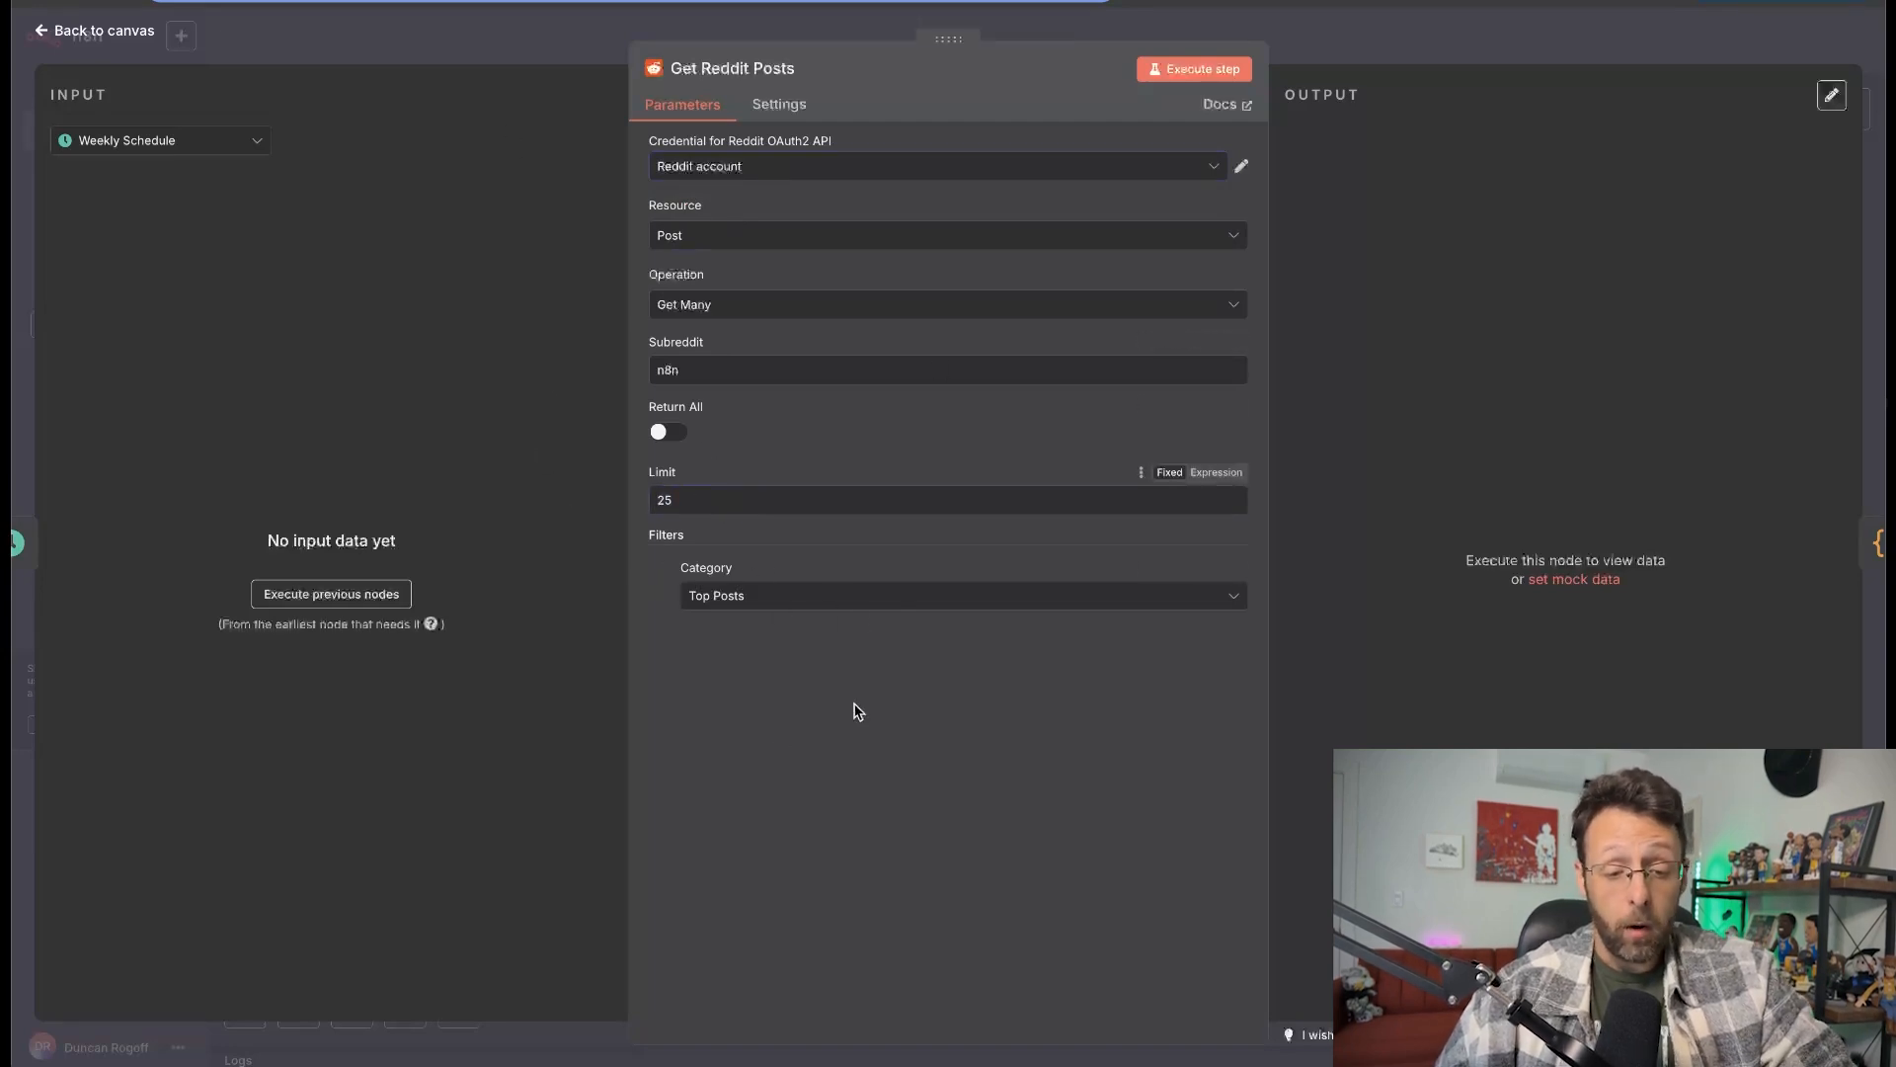
{"action": "left_click", "coordinate": [774, 596]}
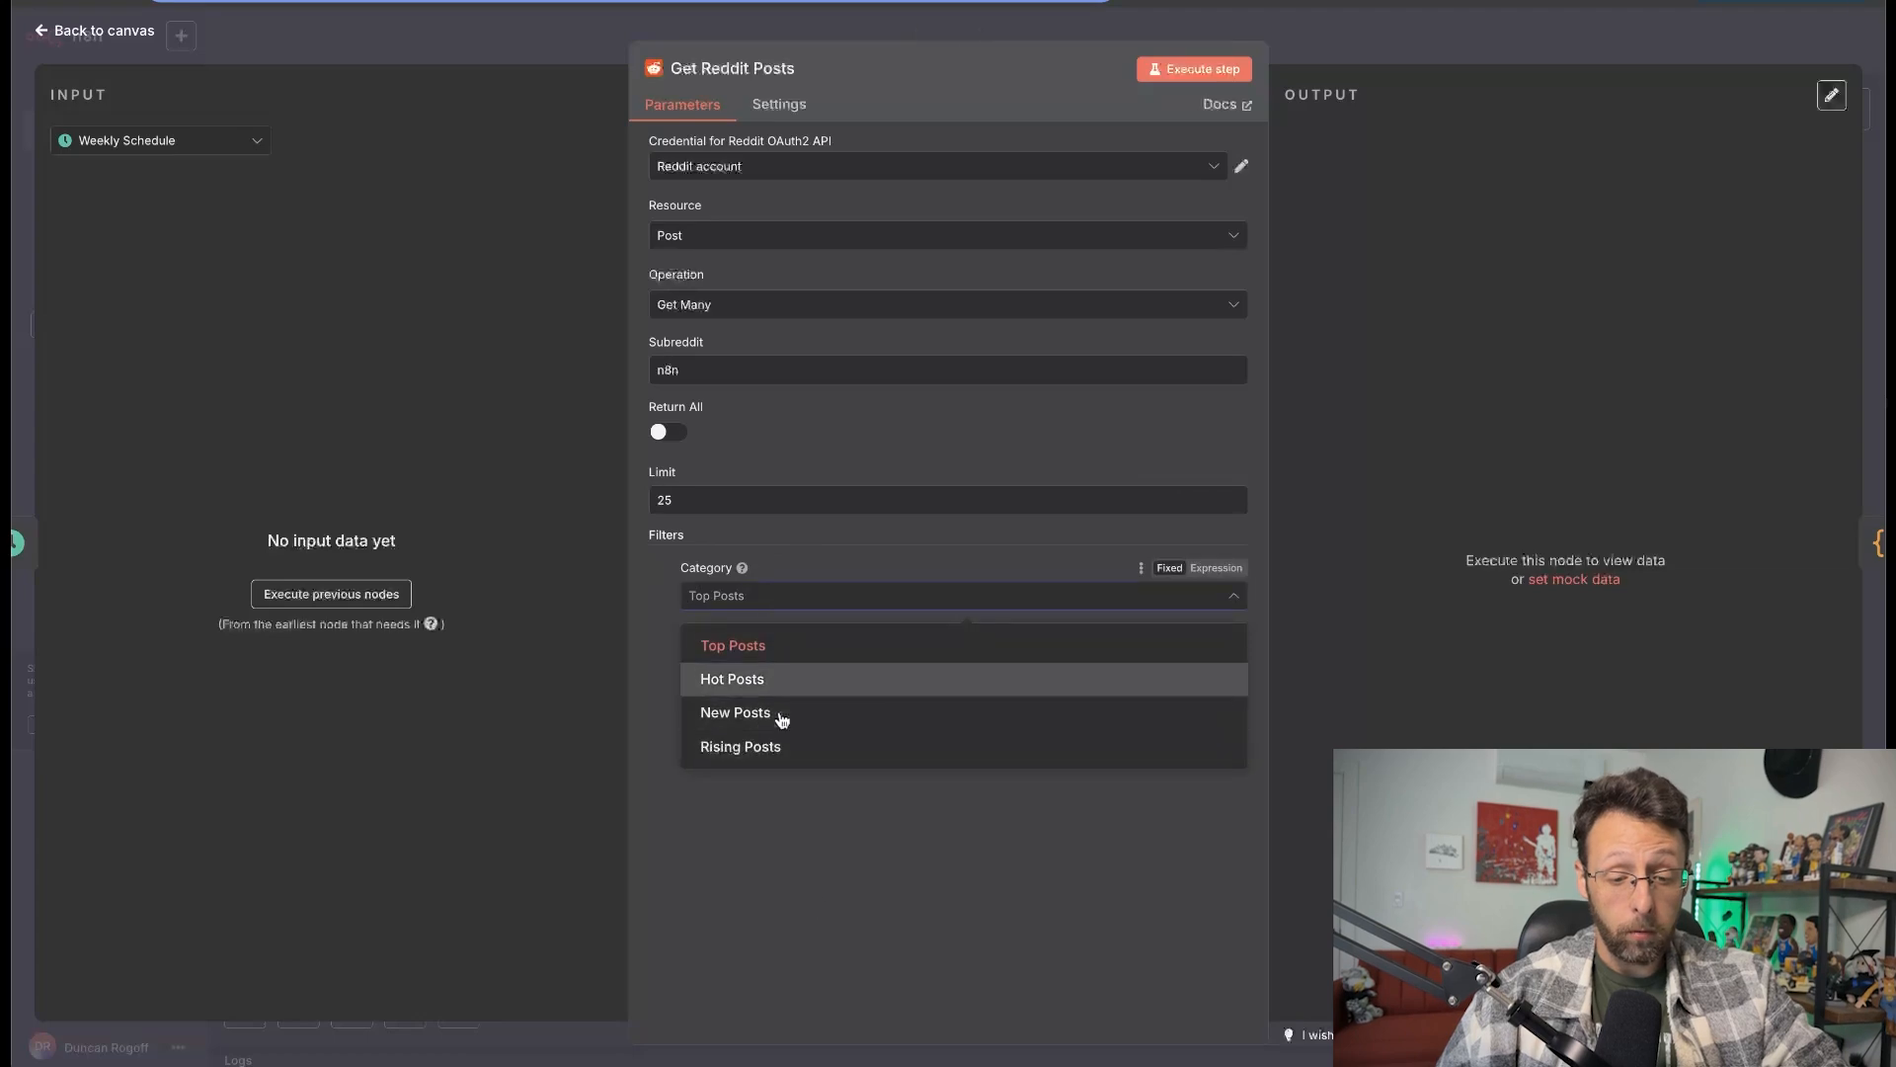
{"action": "left_click", "coordinate": [805, 663]}
{"action": "left_click", "coordinate": [466, 50]}
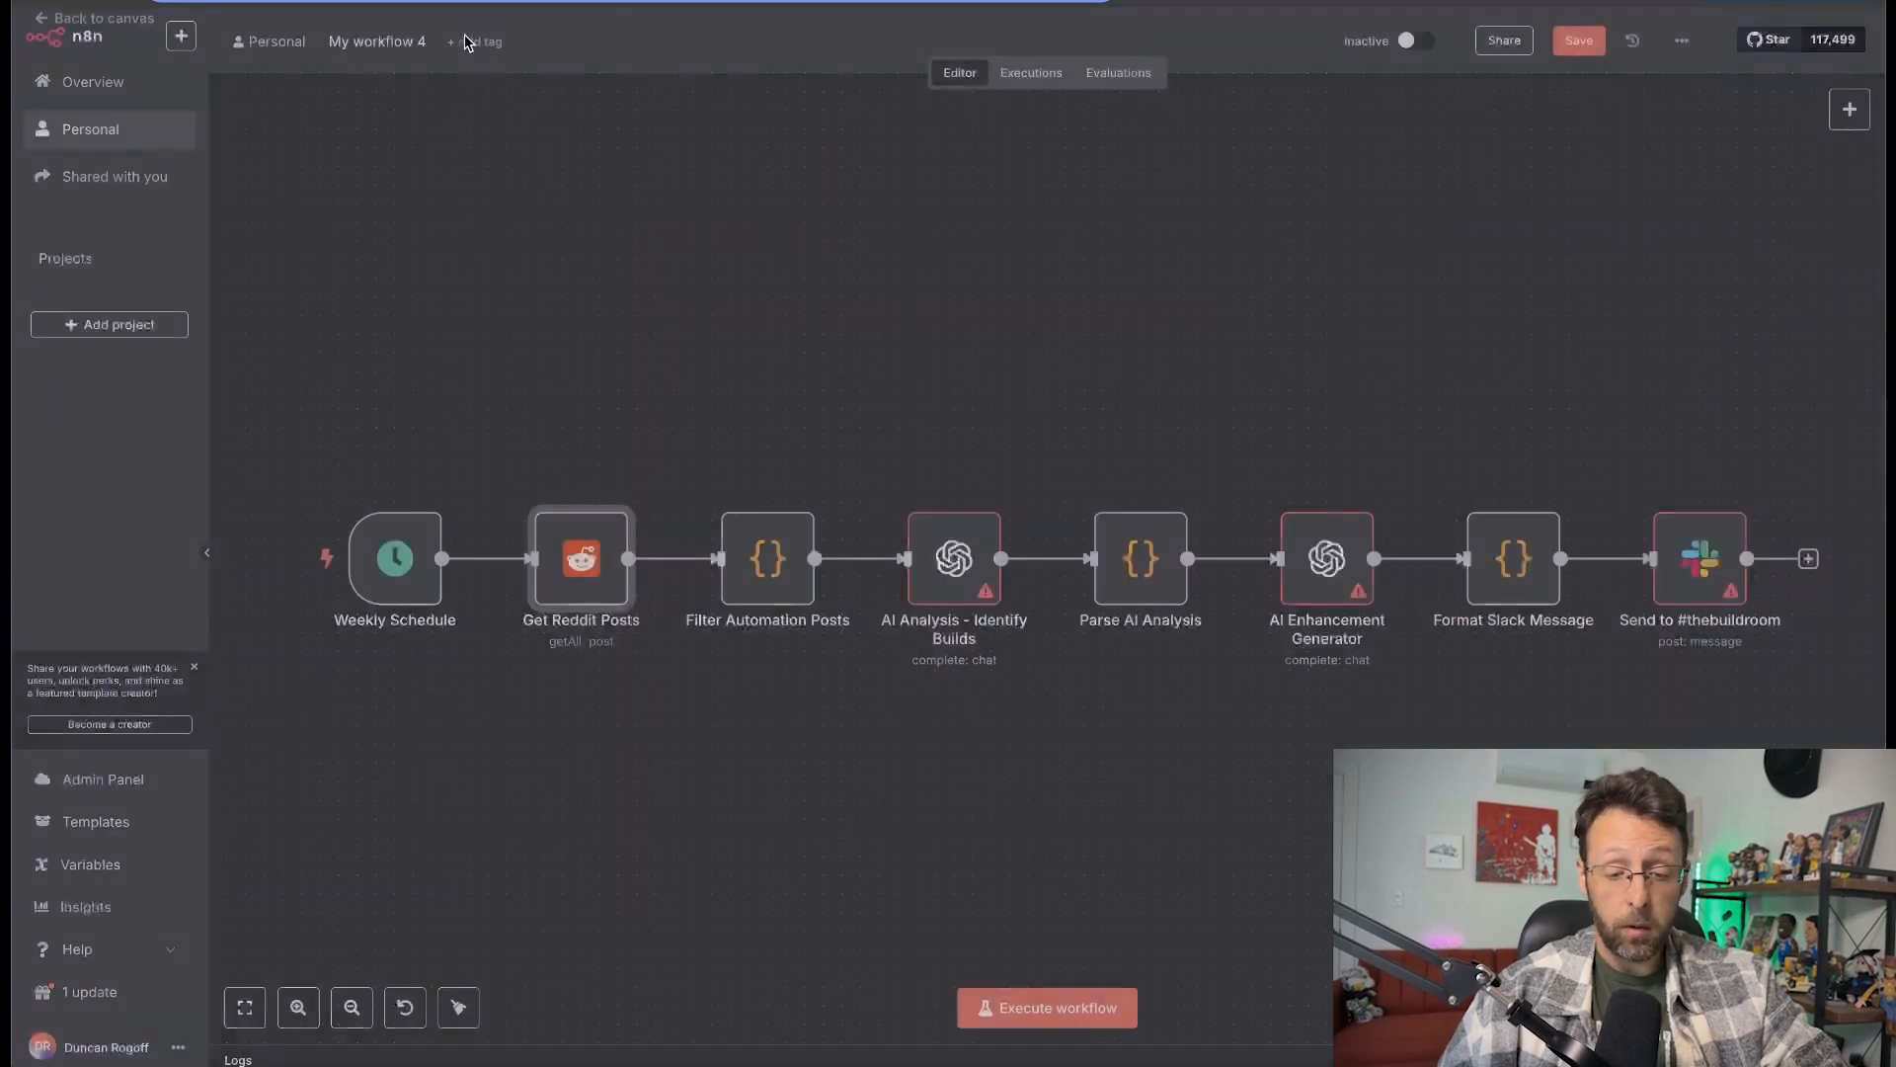
Set the AI Analysis - Identify Builds and AI Enhancement Generator nodes to use the June 16 OpenAI credential.
{"action": "double_click", "coordinate": [955, 577]}
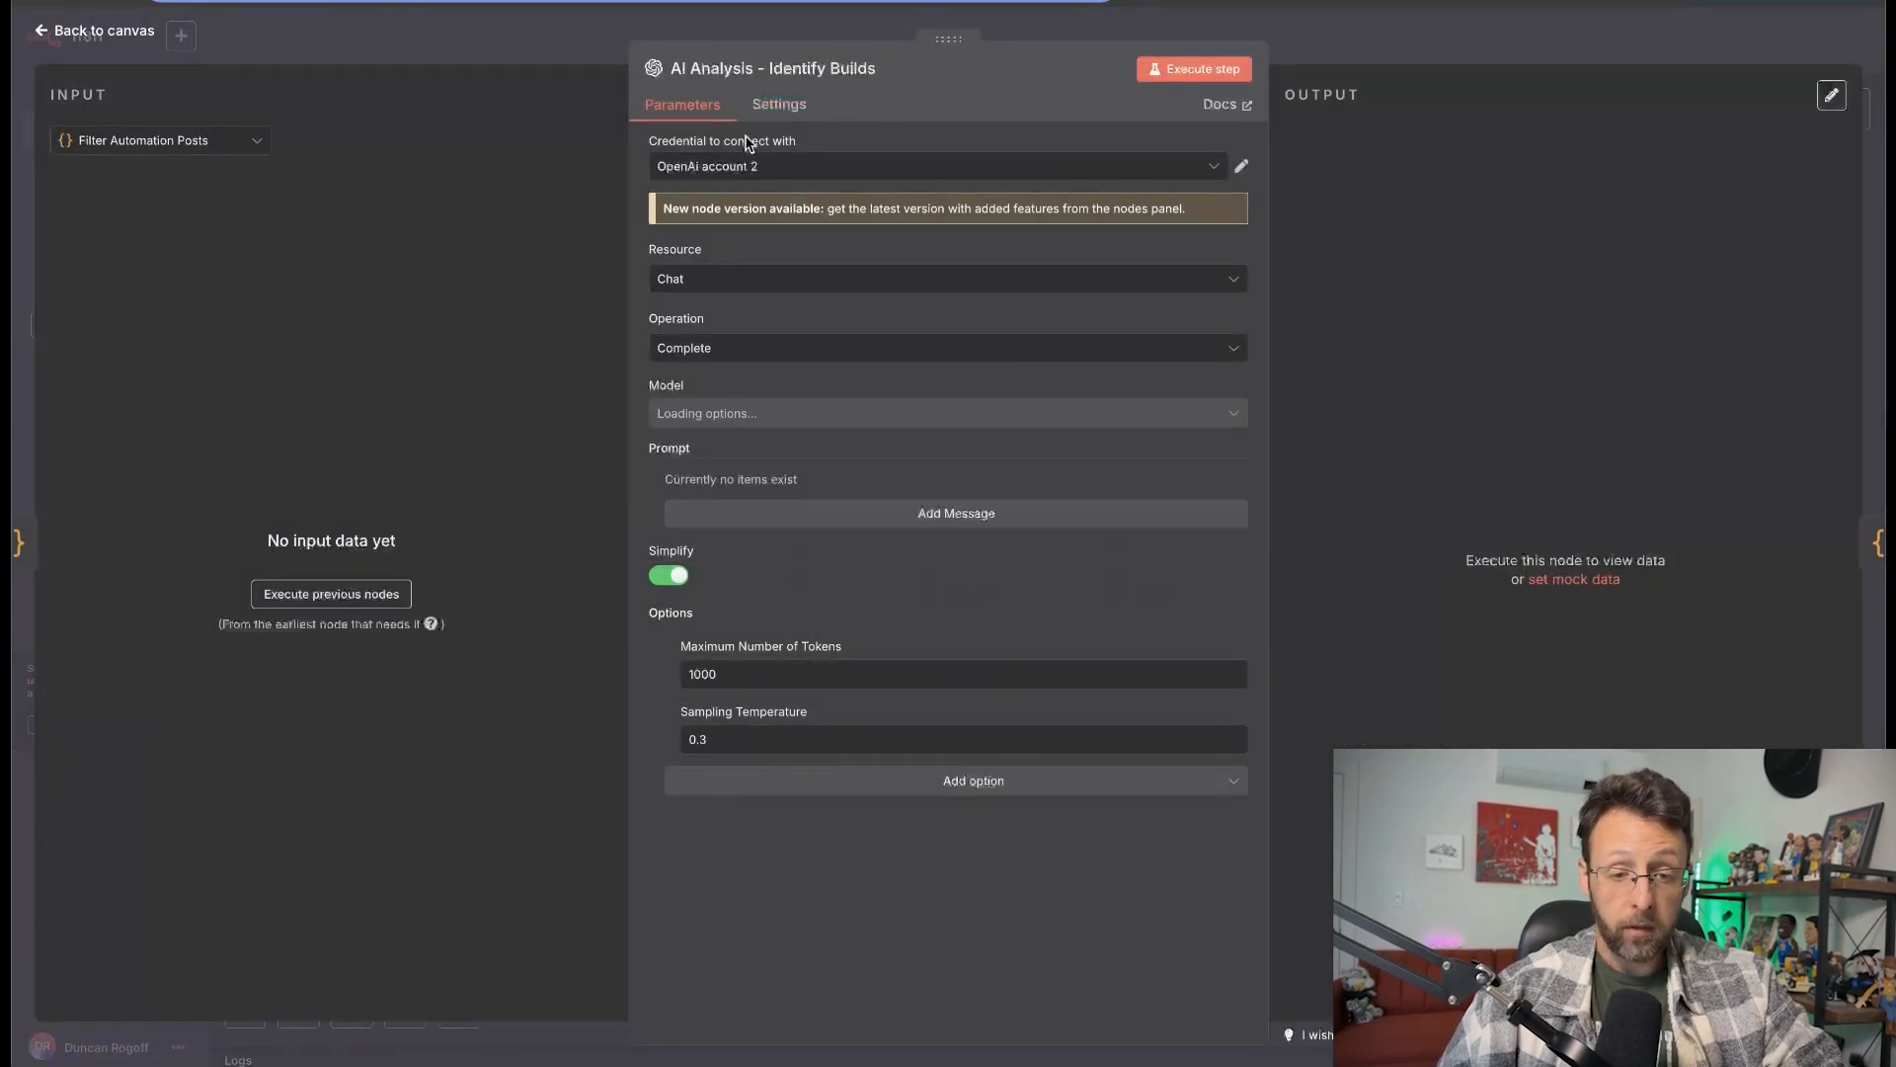
{"action": "left_click", "coordinate": [741, 166]}
{"action": "left_click", "coordinate": [747, 228]}
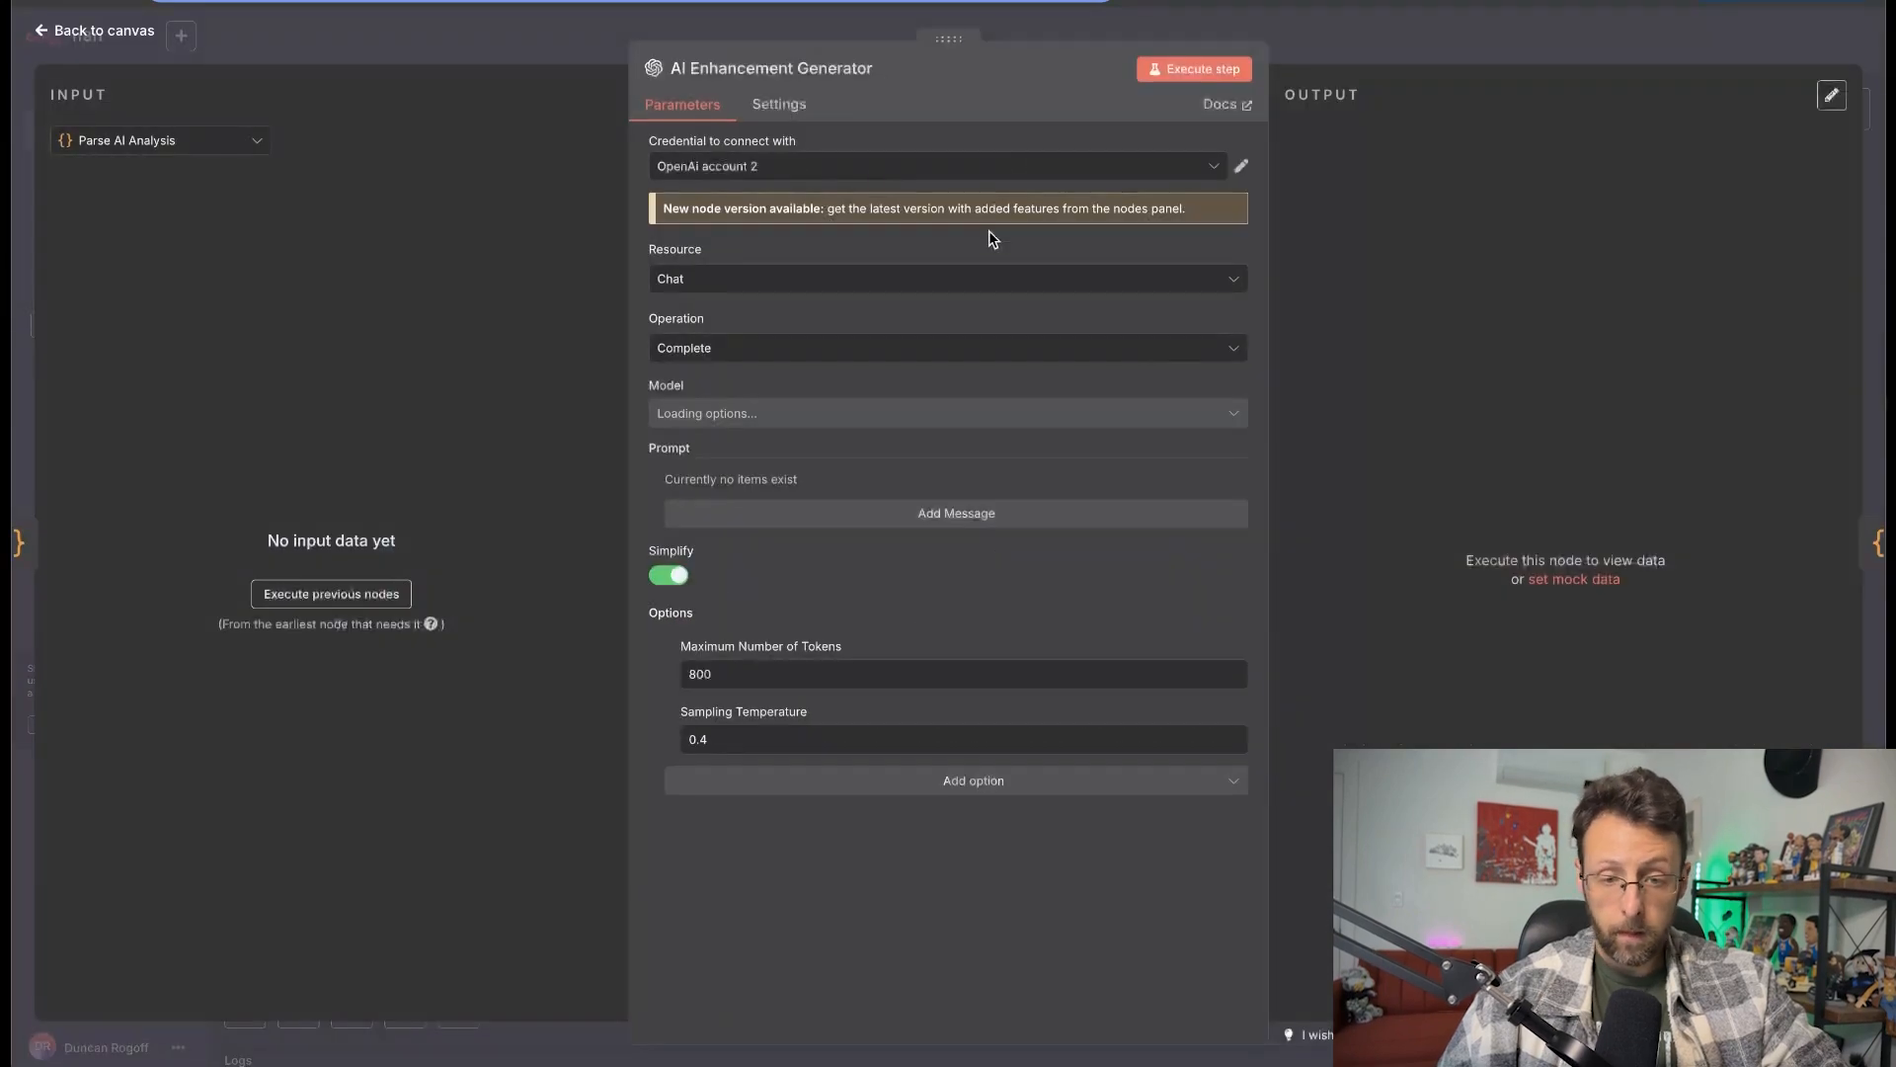
{"action": "left_click", "coordinate": [889, 166]}
{"action": "left_click", "coordinate": [804, 222]}
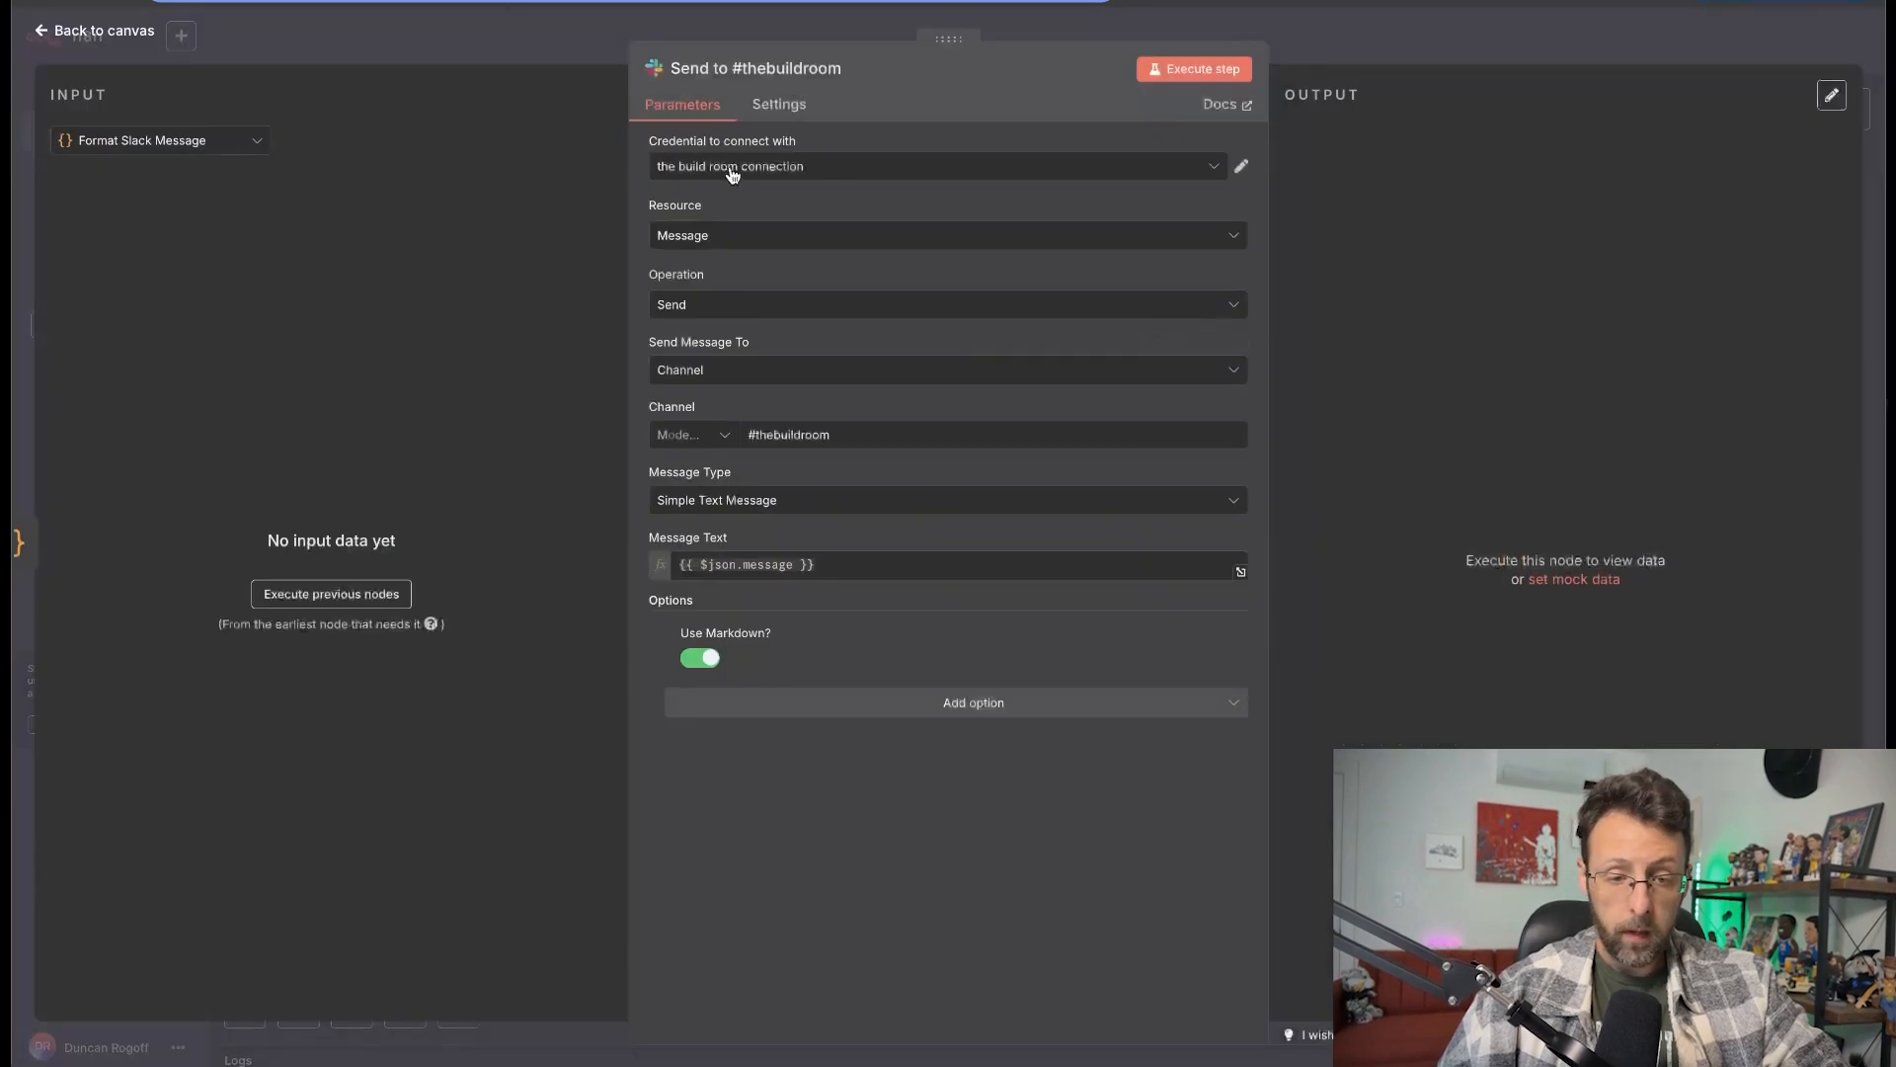
Connect the Send to #thebuildroom node with the build room connection credential and set its channel by name to #thebuildroom.
{"action": "left_click", "coordinate": [732, 175]}
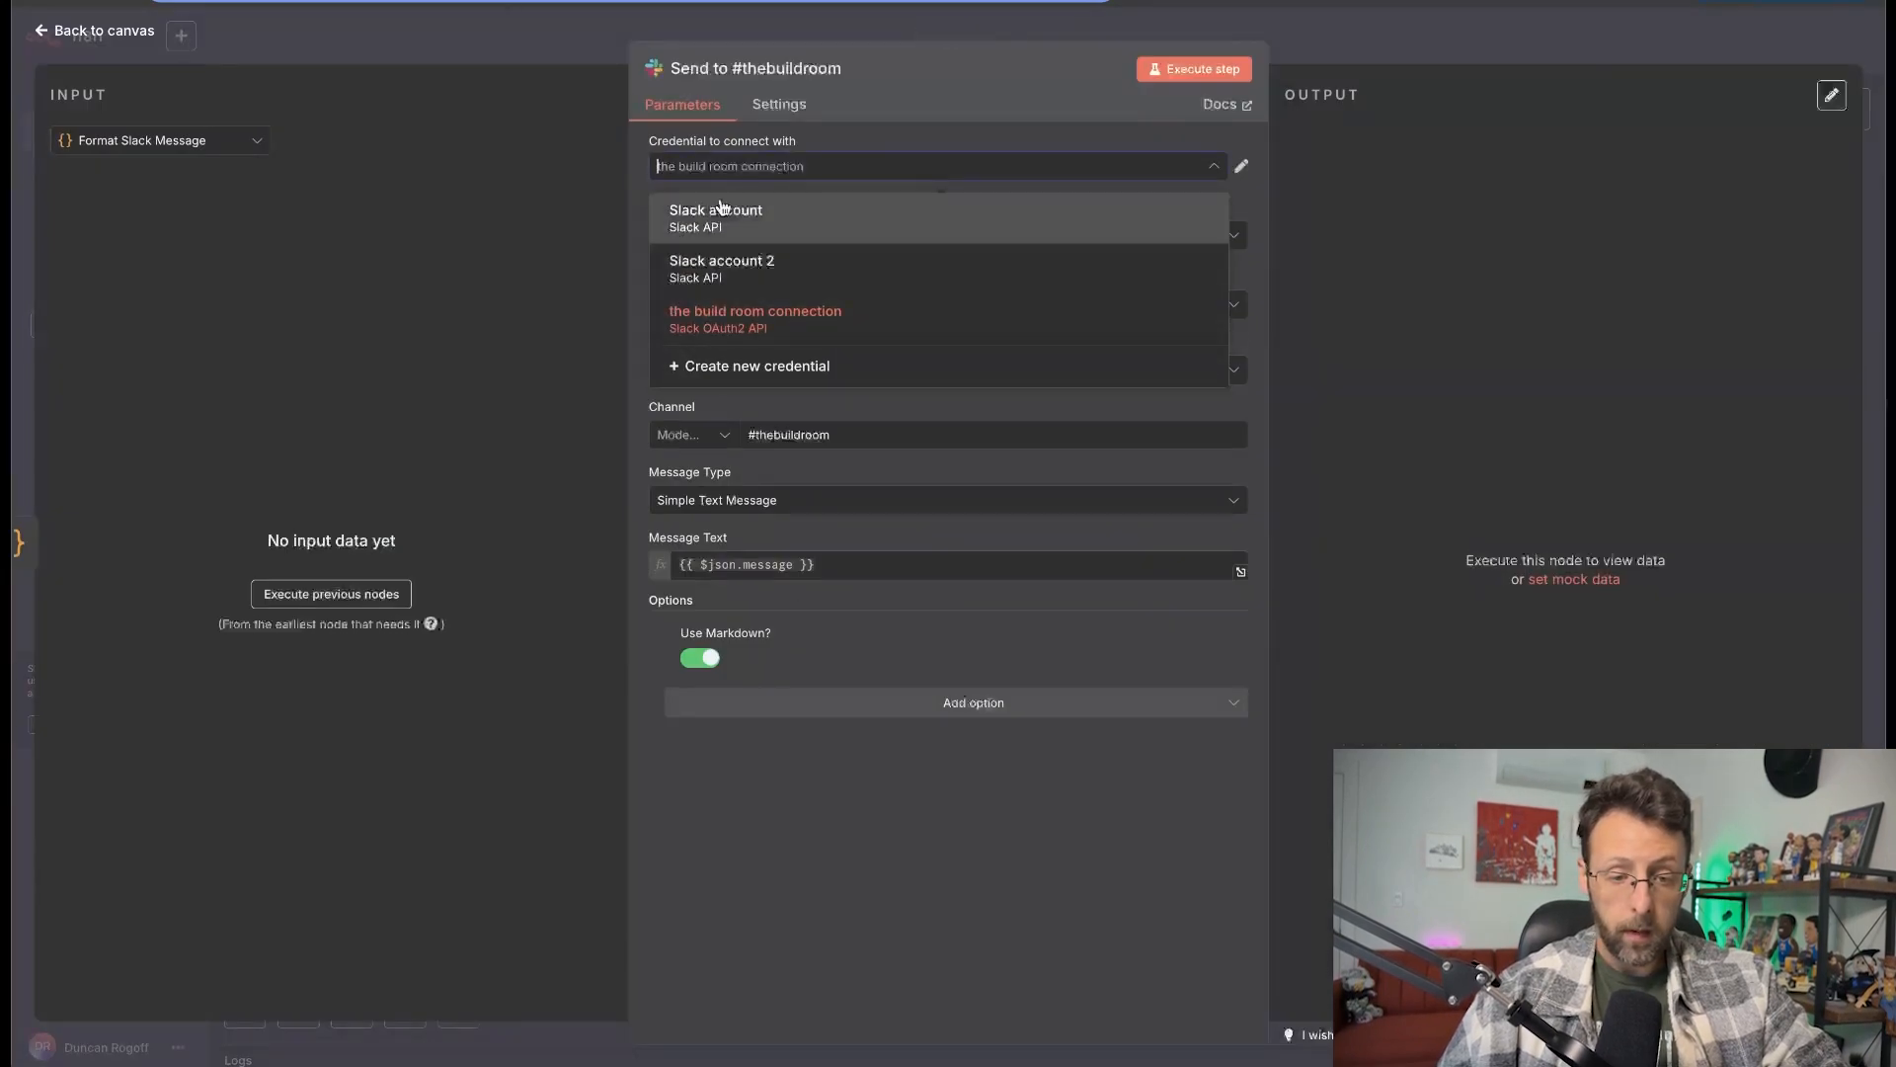
{"action": "left_click", "coordinate": [698, 316]}
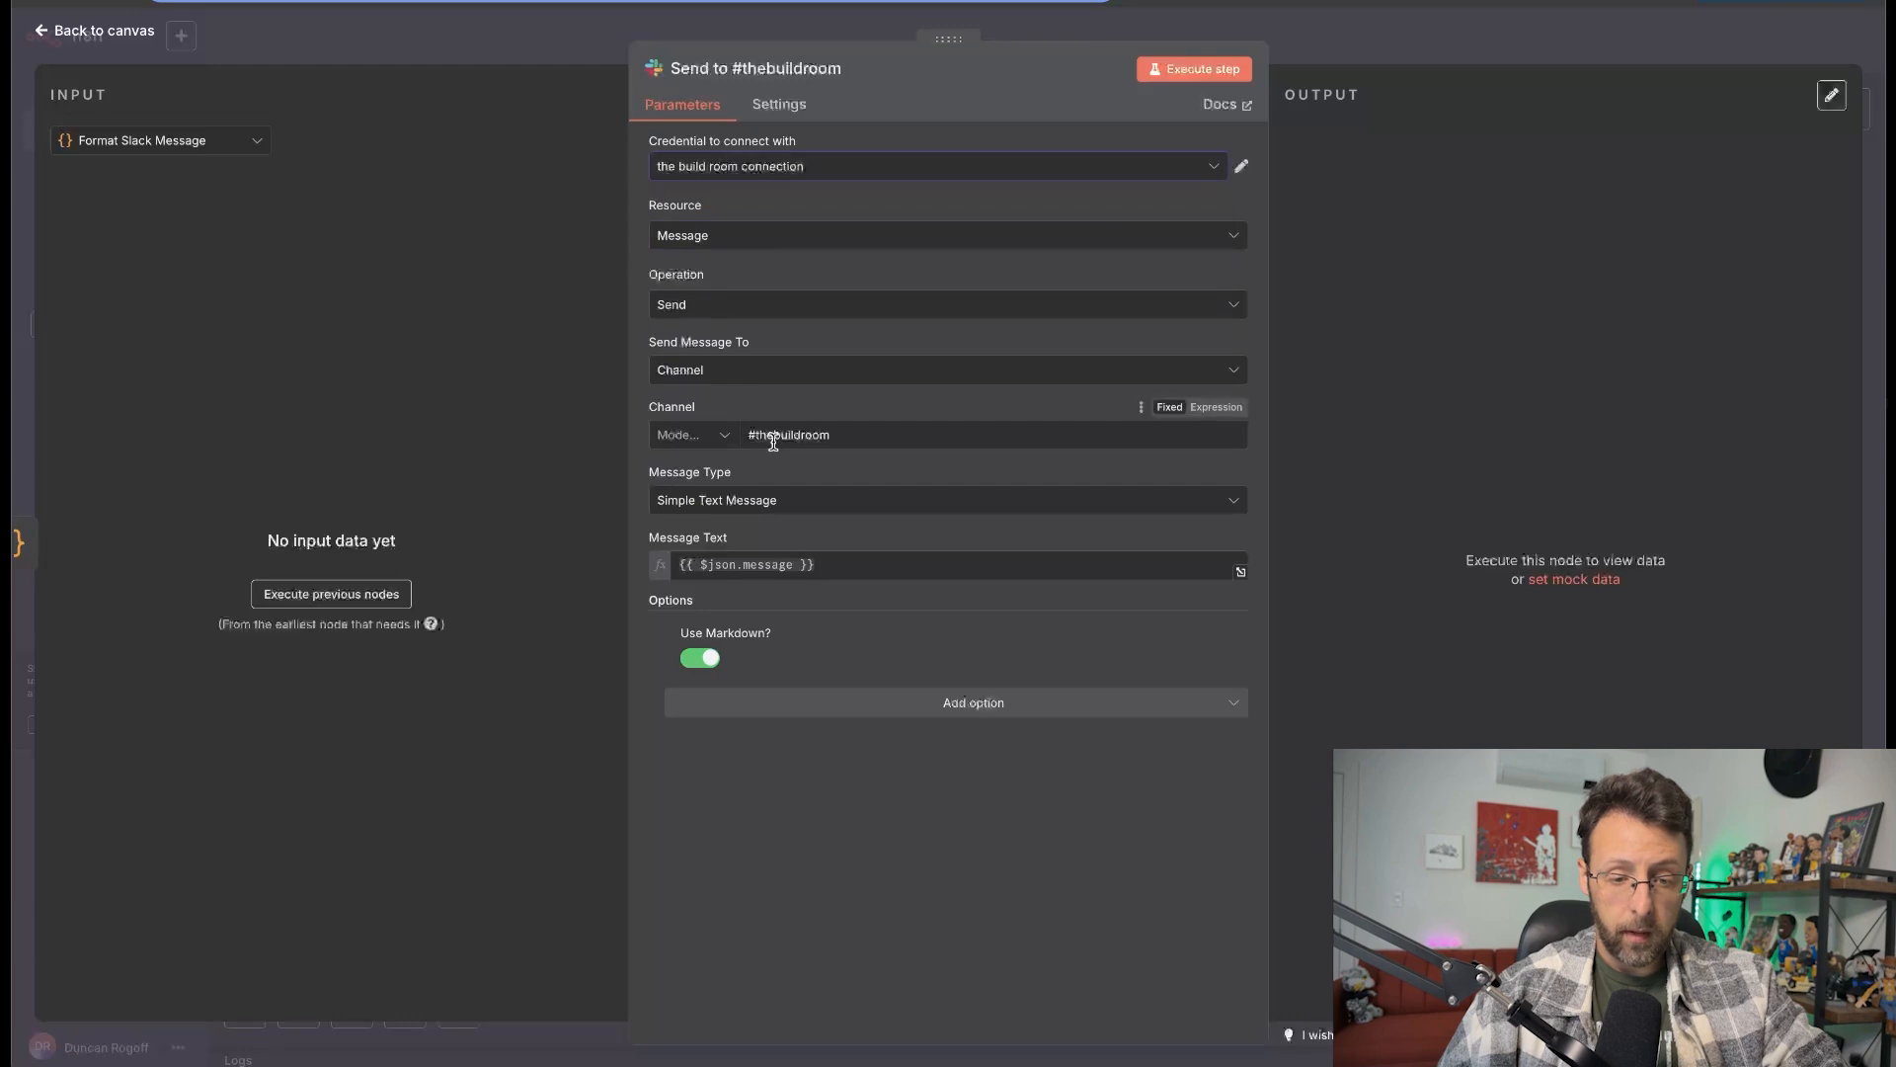
{"action": "left_click", "coordinate": [678, 438]}
{"action": "left_click", "coordinate": [841, 445]}
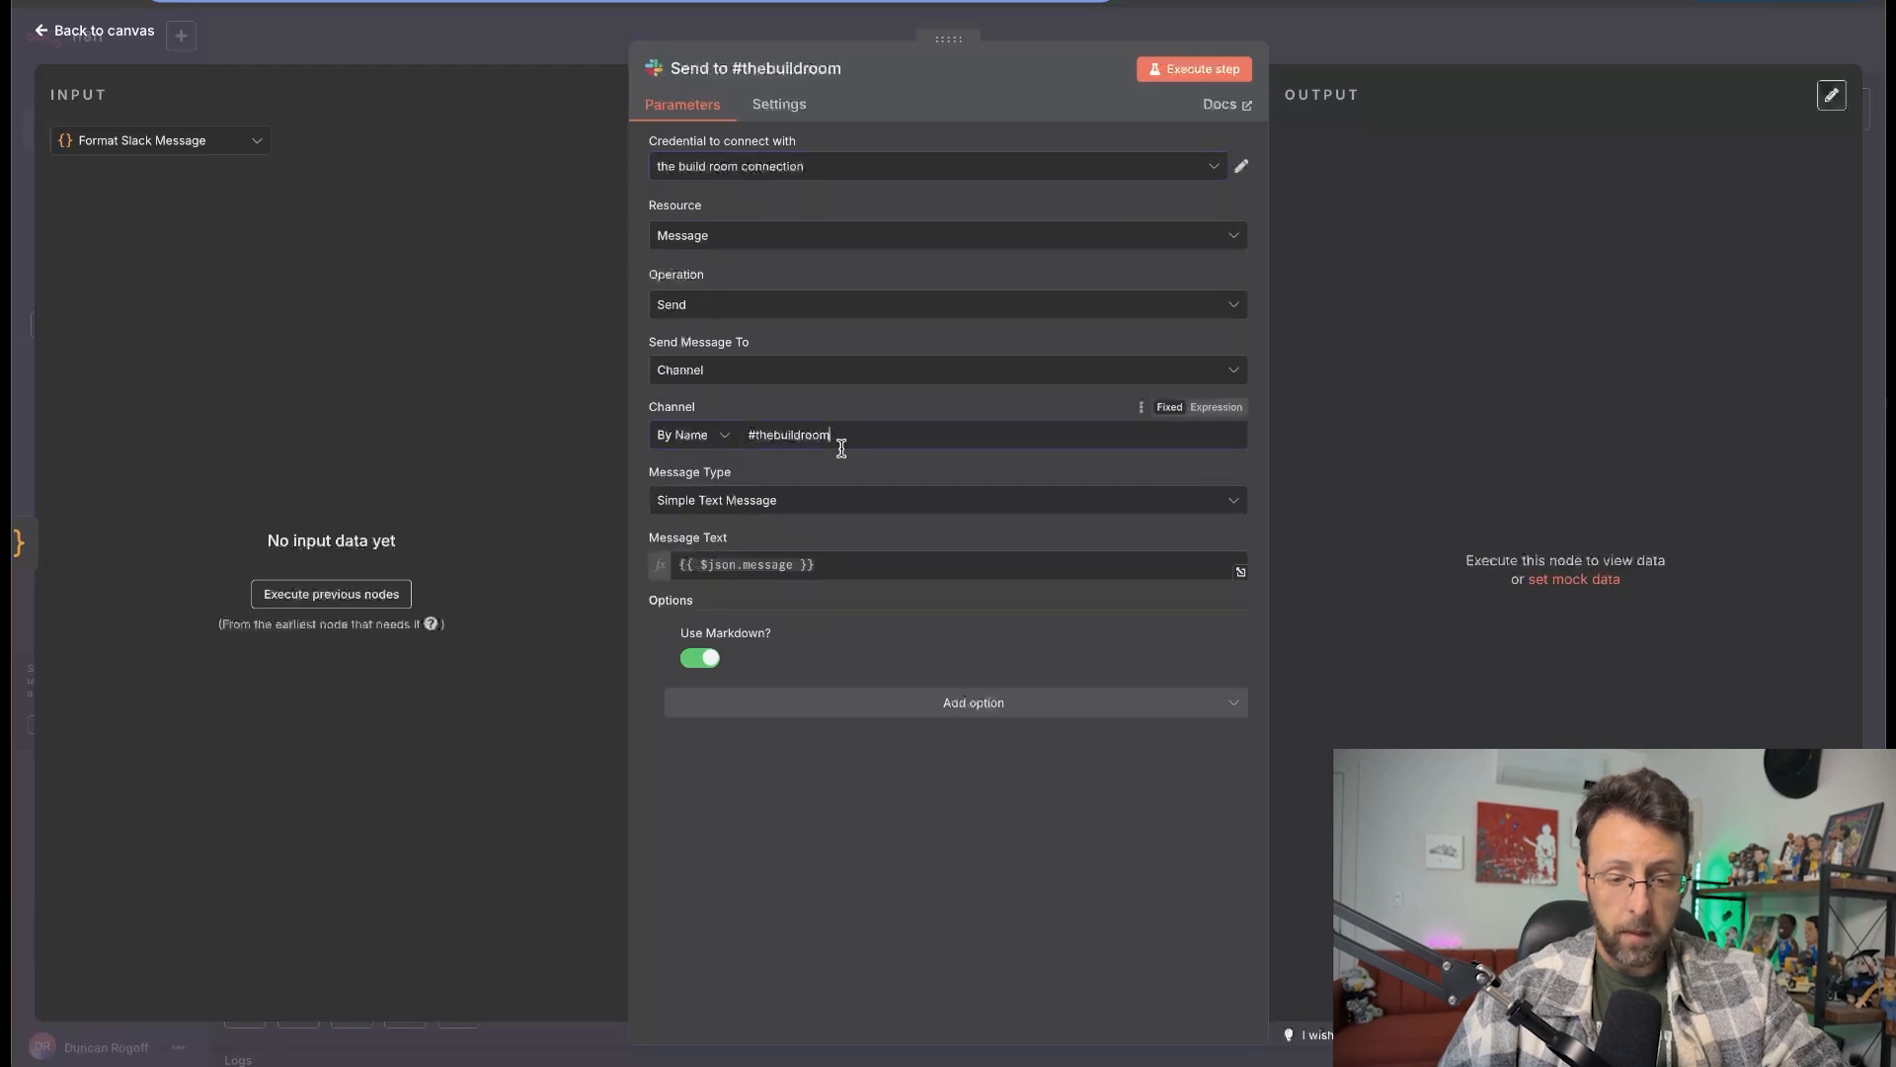
{"action": "left_click", "coordinate": [691, 444]}
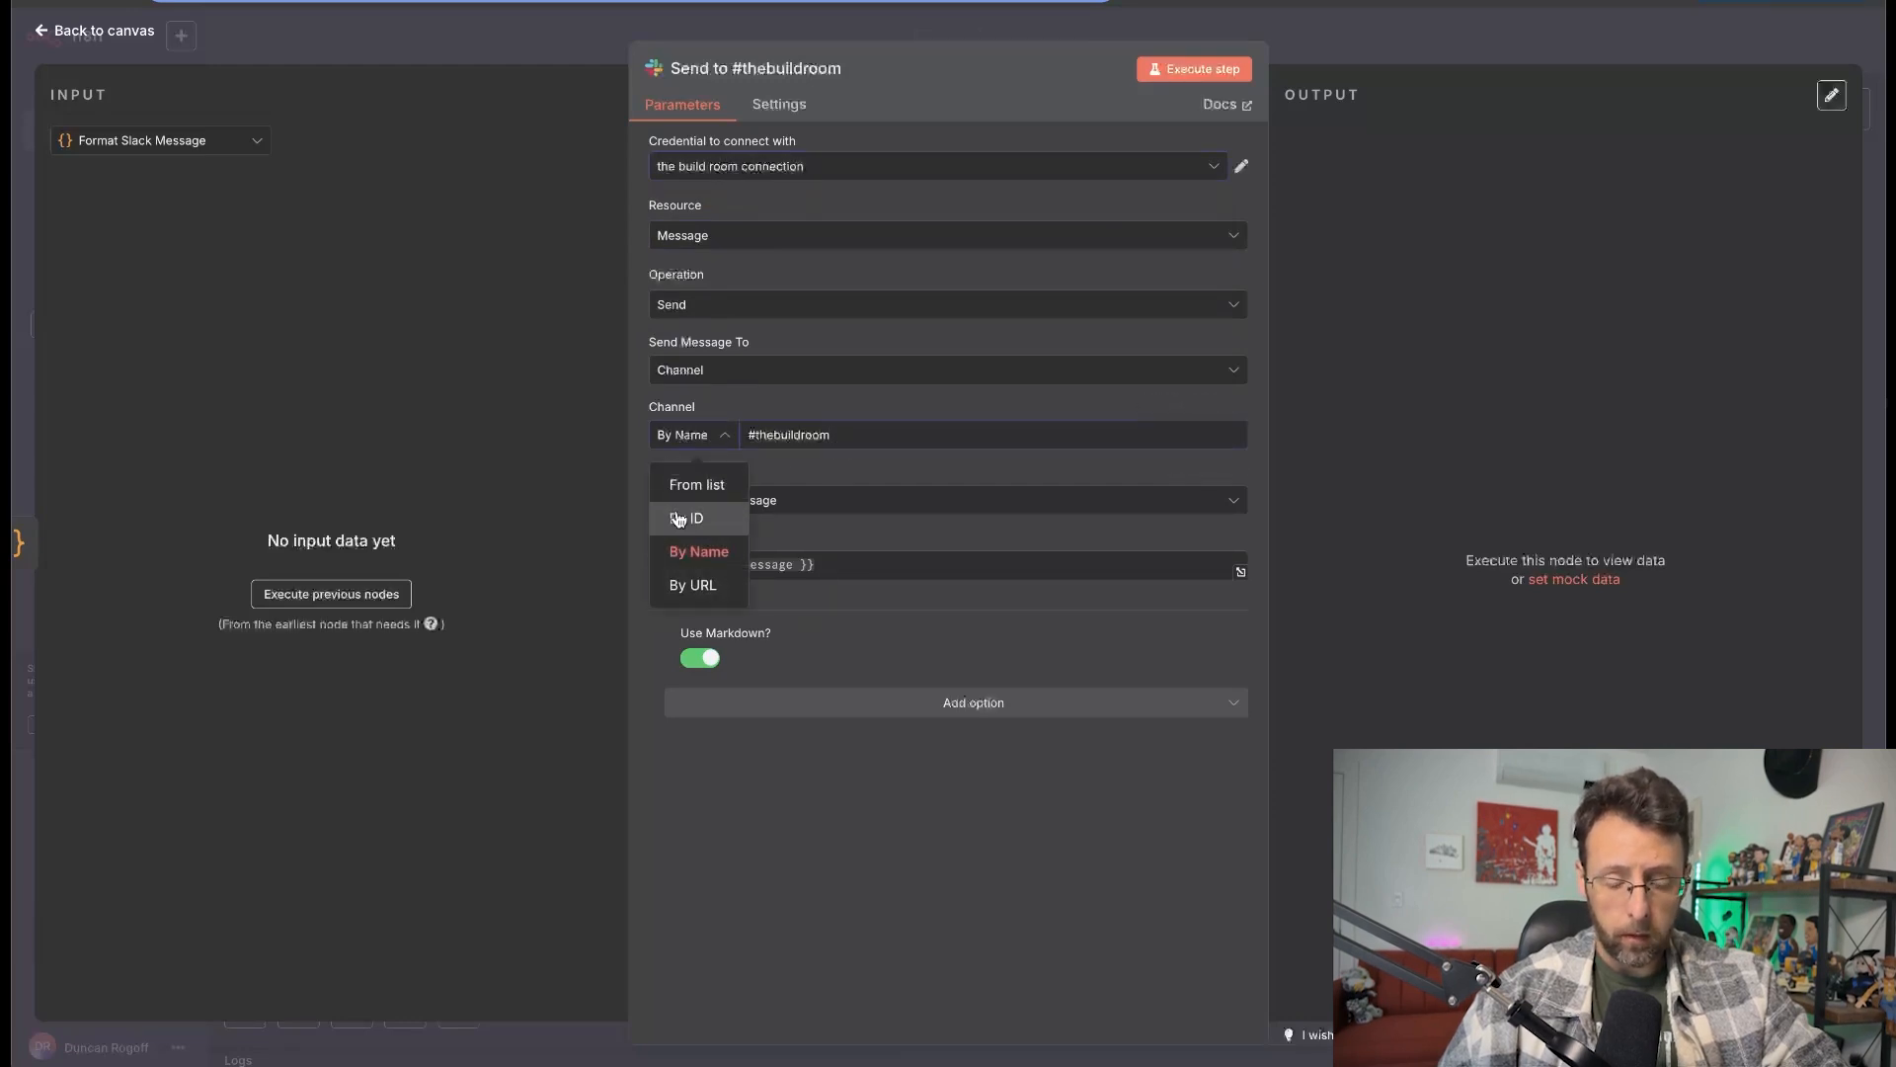
{"action": "left_click", "coordinate": [678, 519]}
{"action": "left_click", "coordinate": [681, 436]}
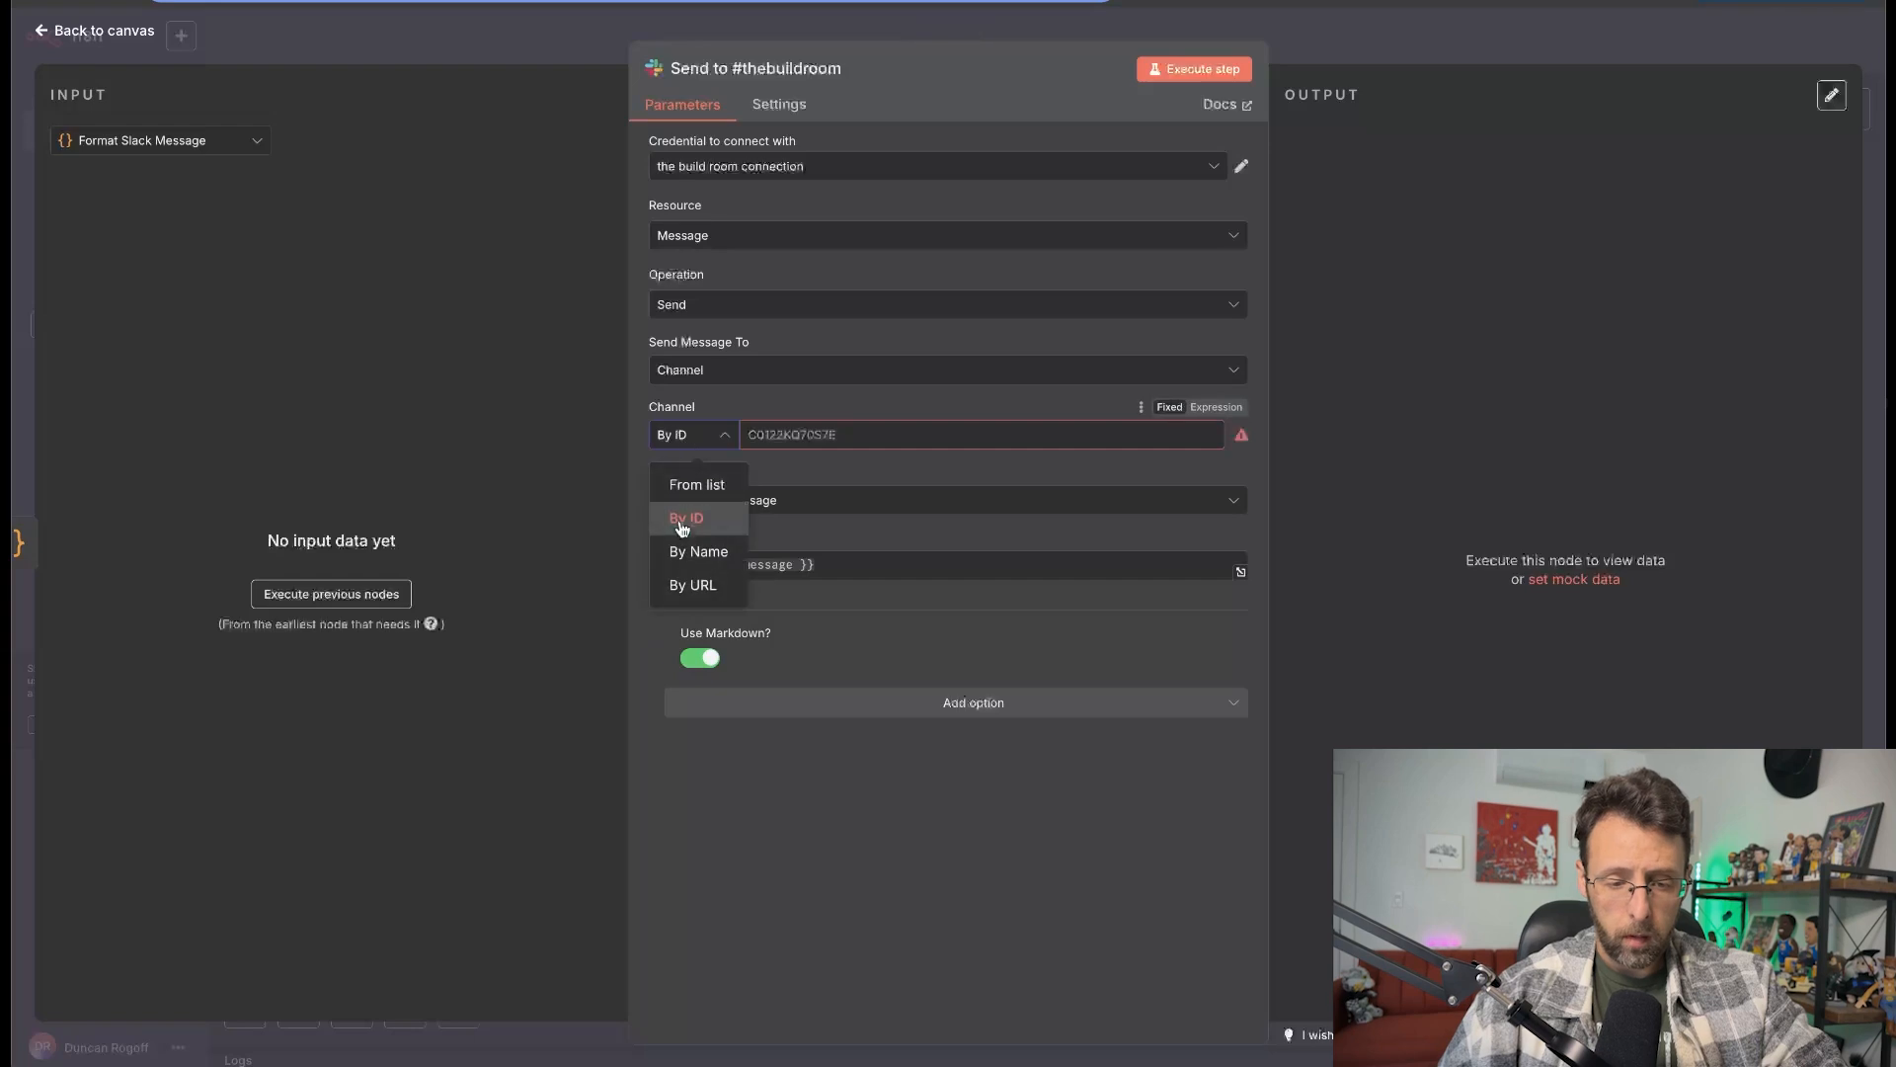
{"action": "left_click", "coordinate": [681, 549]}
{"action": "left_click", "coordinate": [842, 435]}
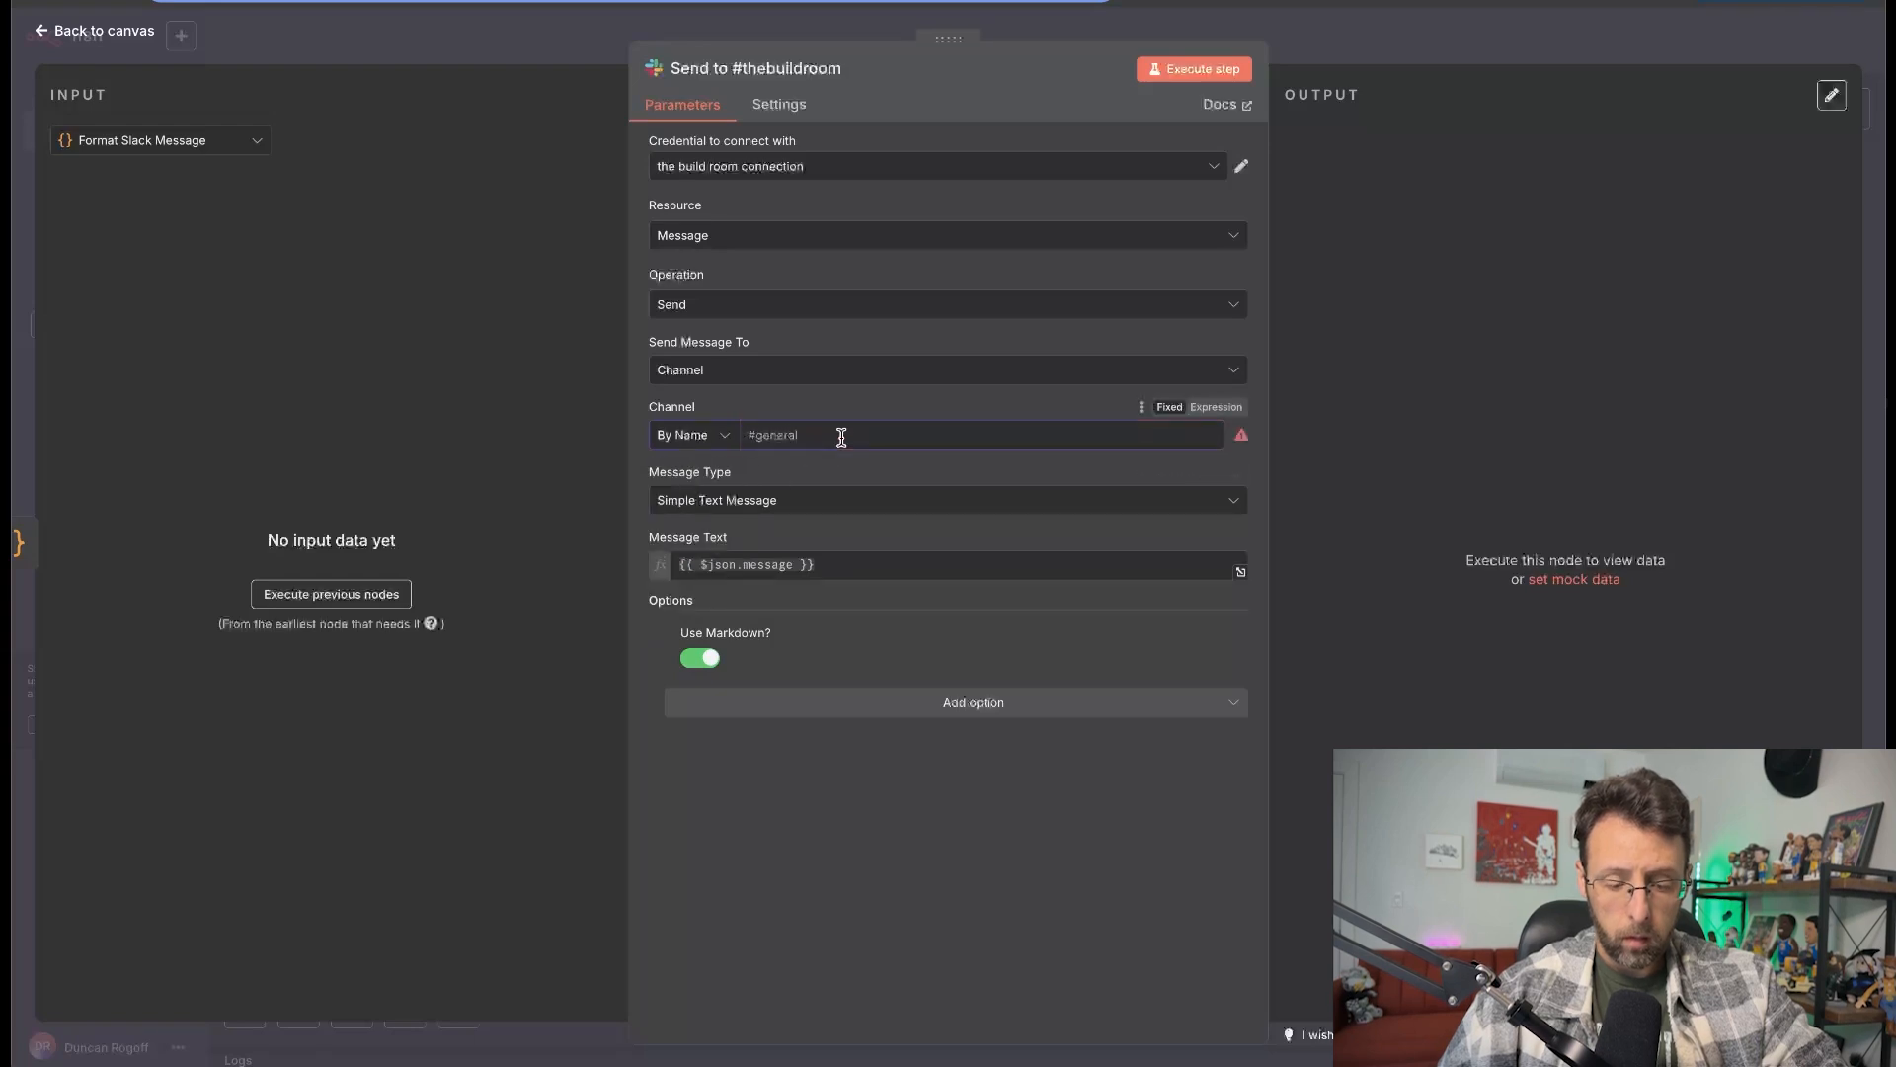
{"action": "type", "text": "#thebui"}
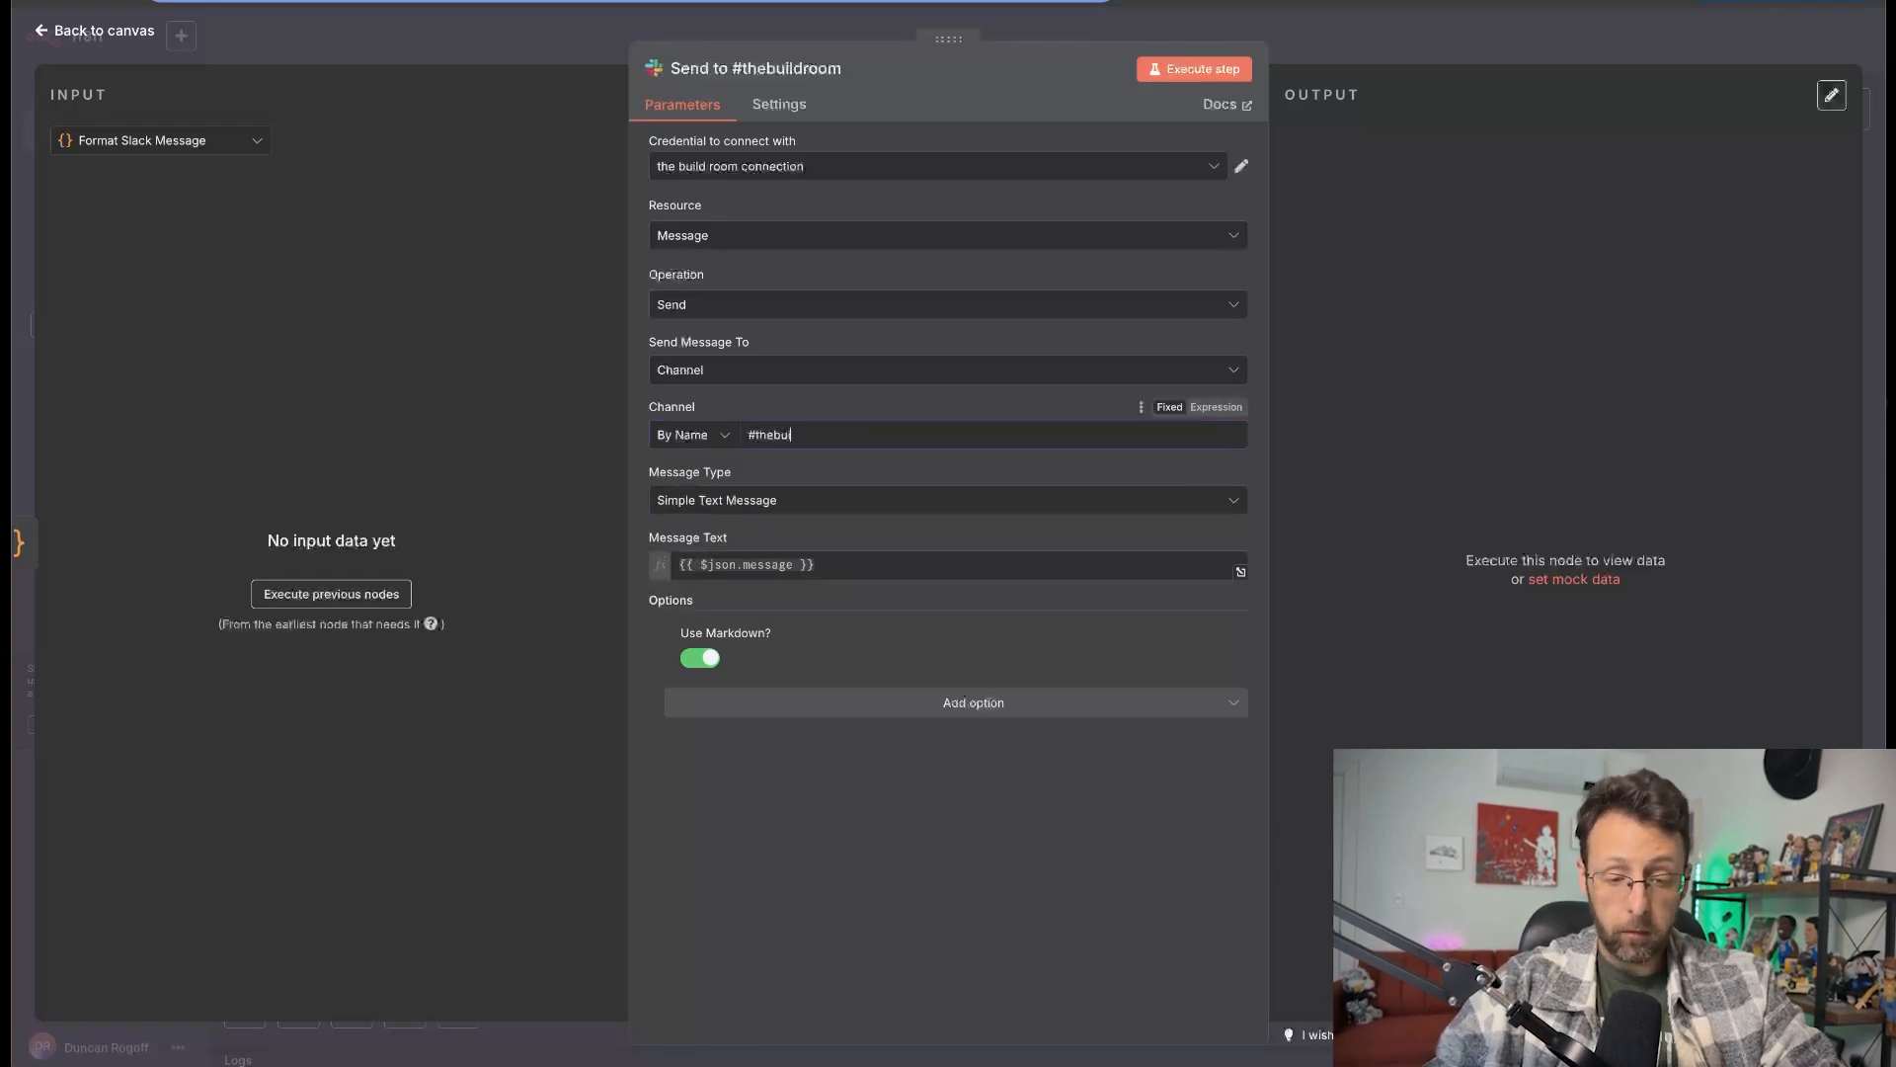
{"action": "type", "text": "ldroom"}
{"action": "key", "text": "Escape"}
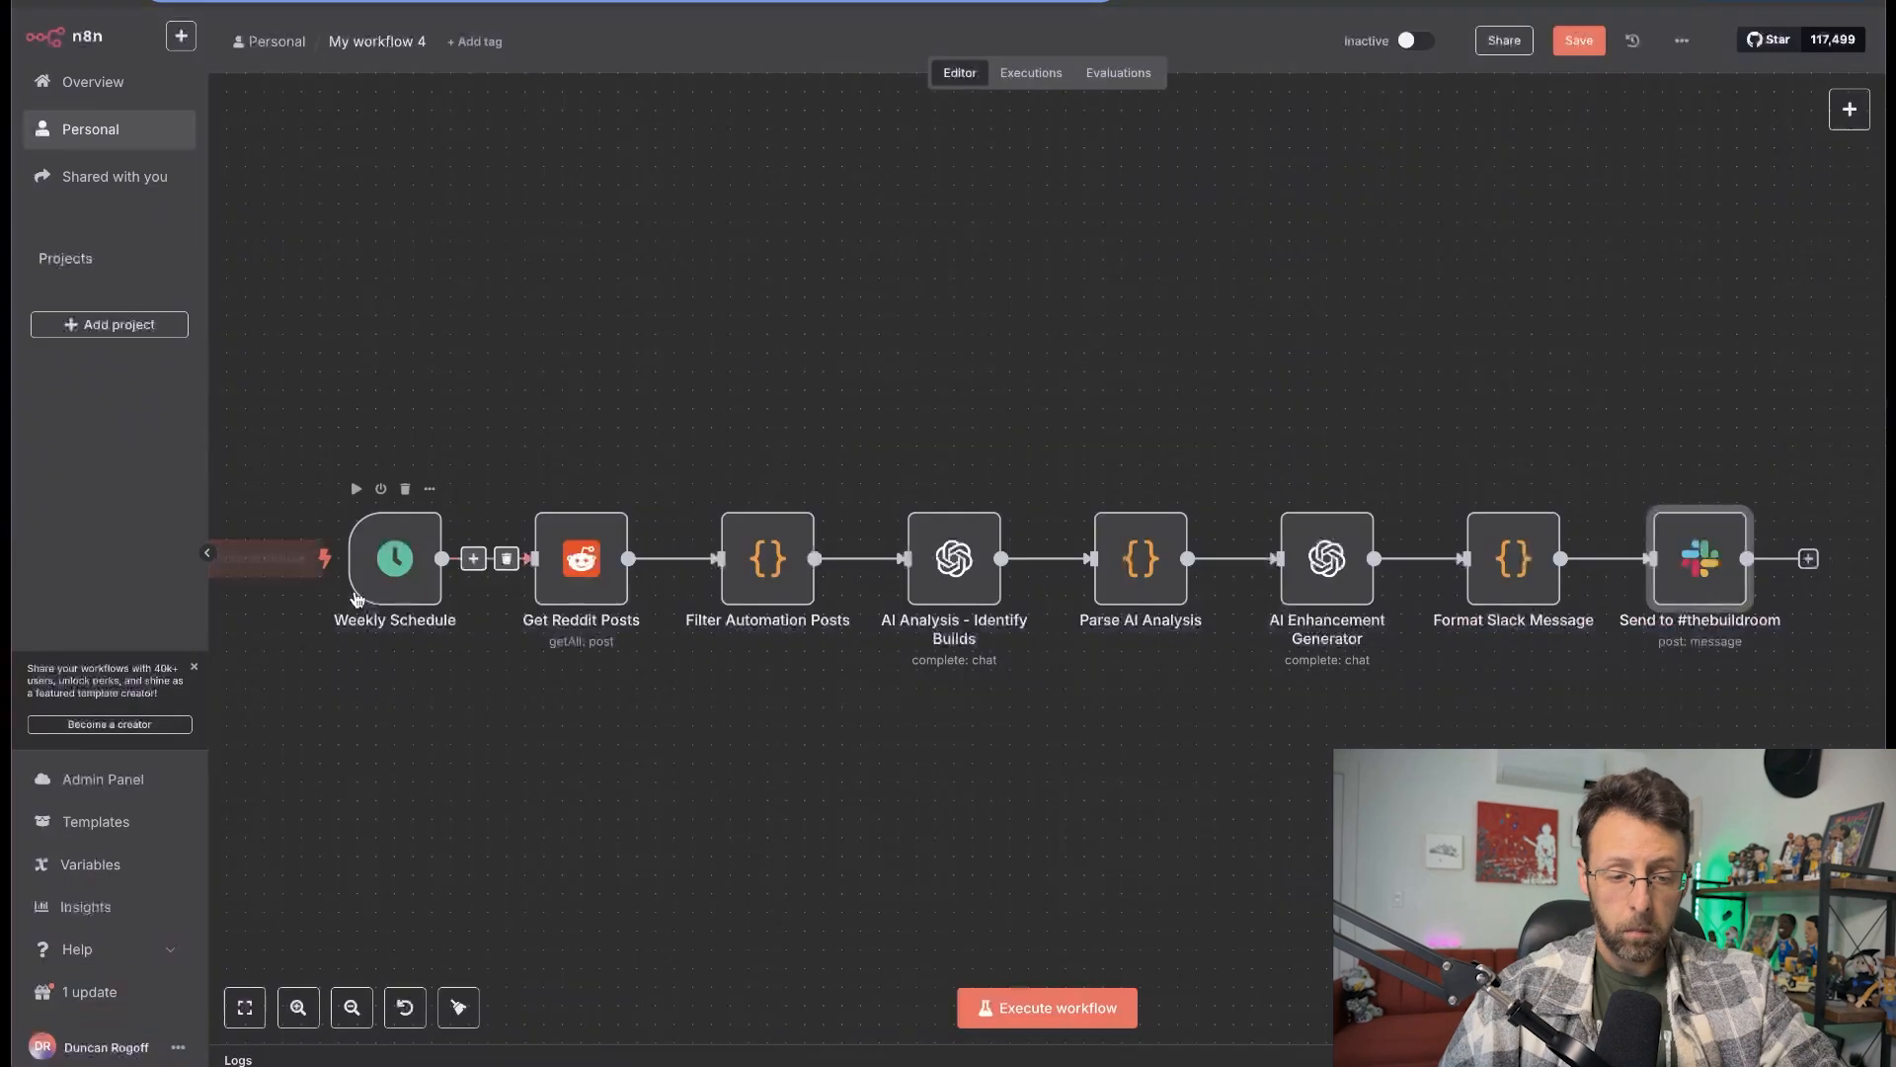
Run the workflow from the Weekly Schedule trigger and inspect the output of the Get Reddit Posts node.
{"action": "left_click", "coordinate": [283, 573]}
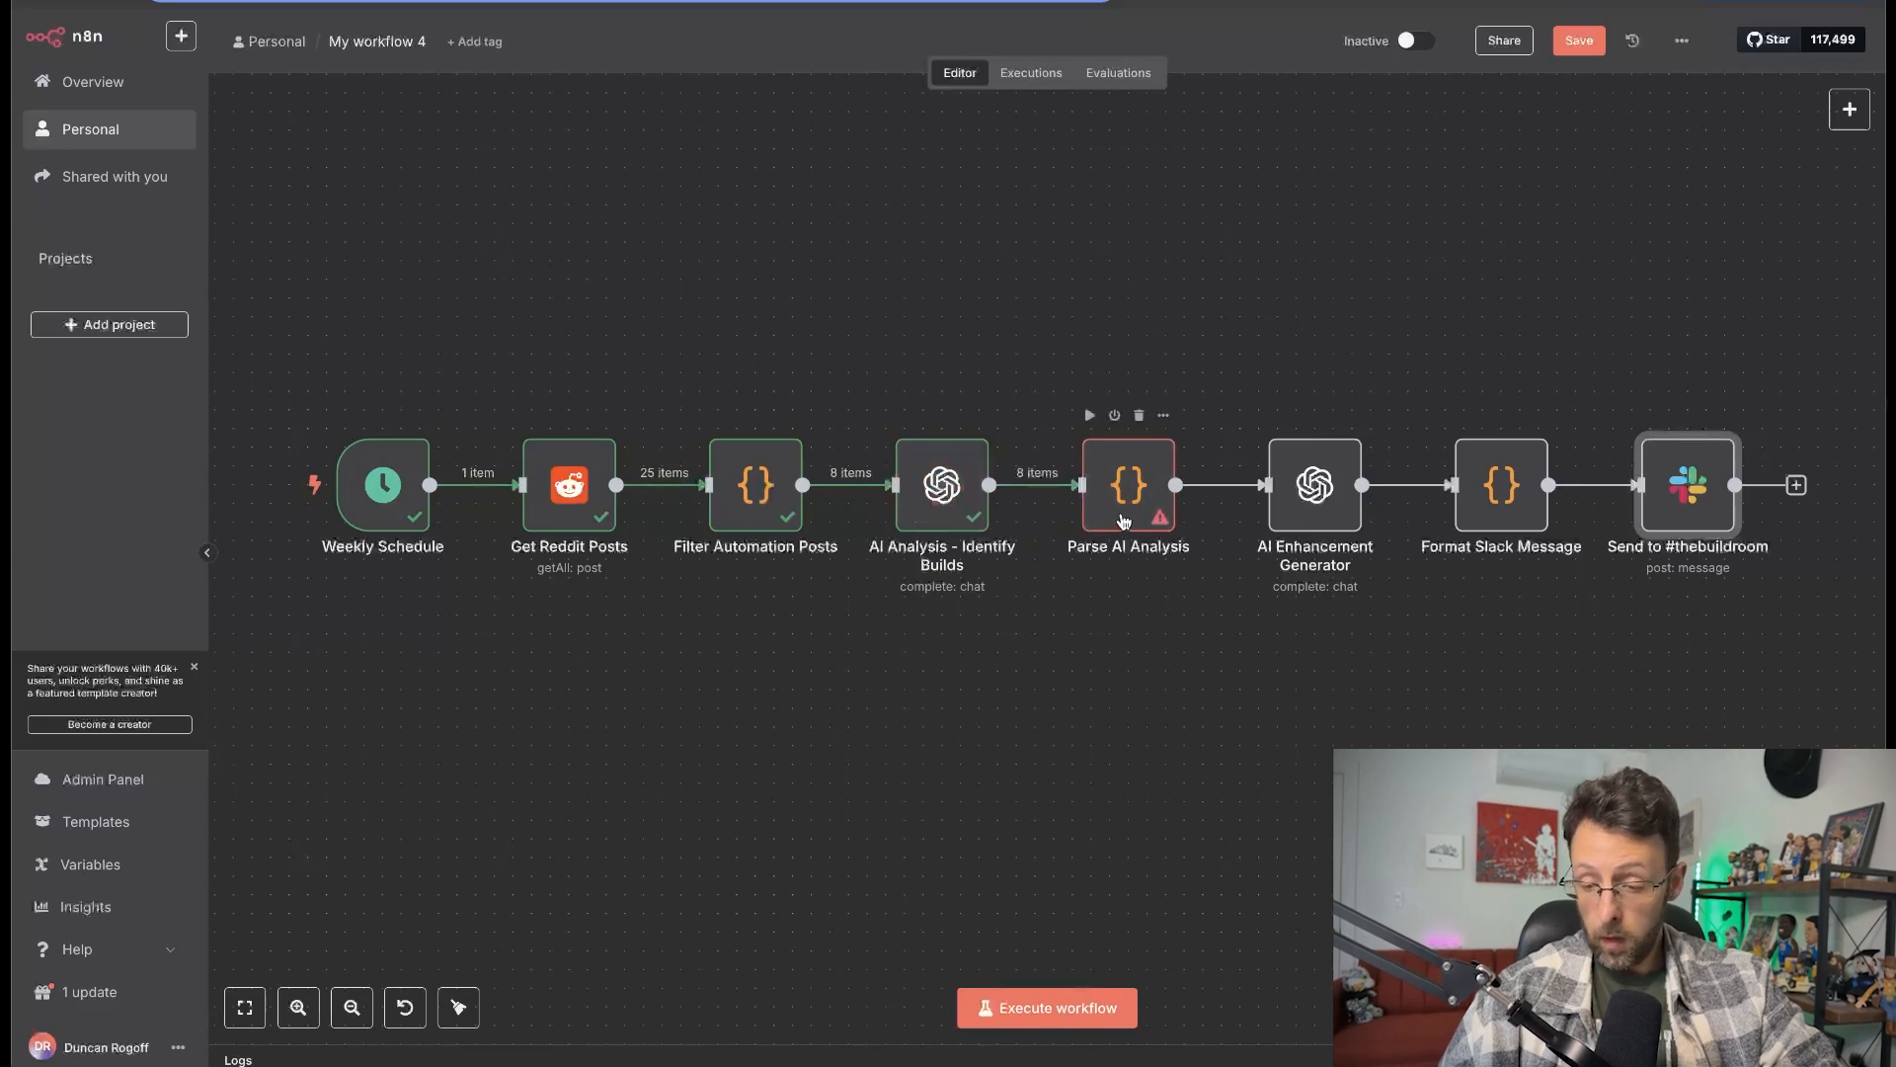
{"action": "double_click", "coordinate": [581, 515]}
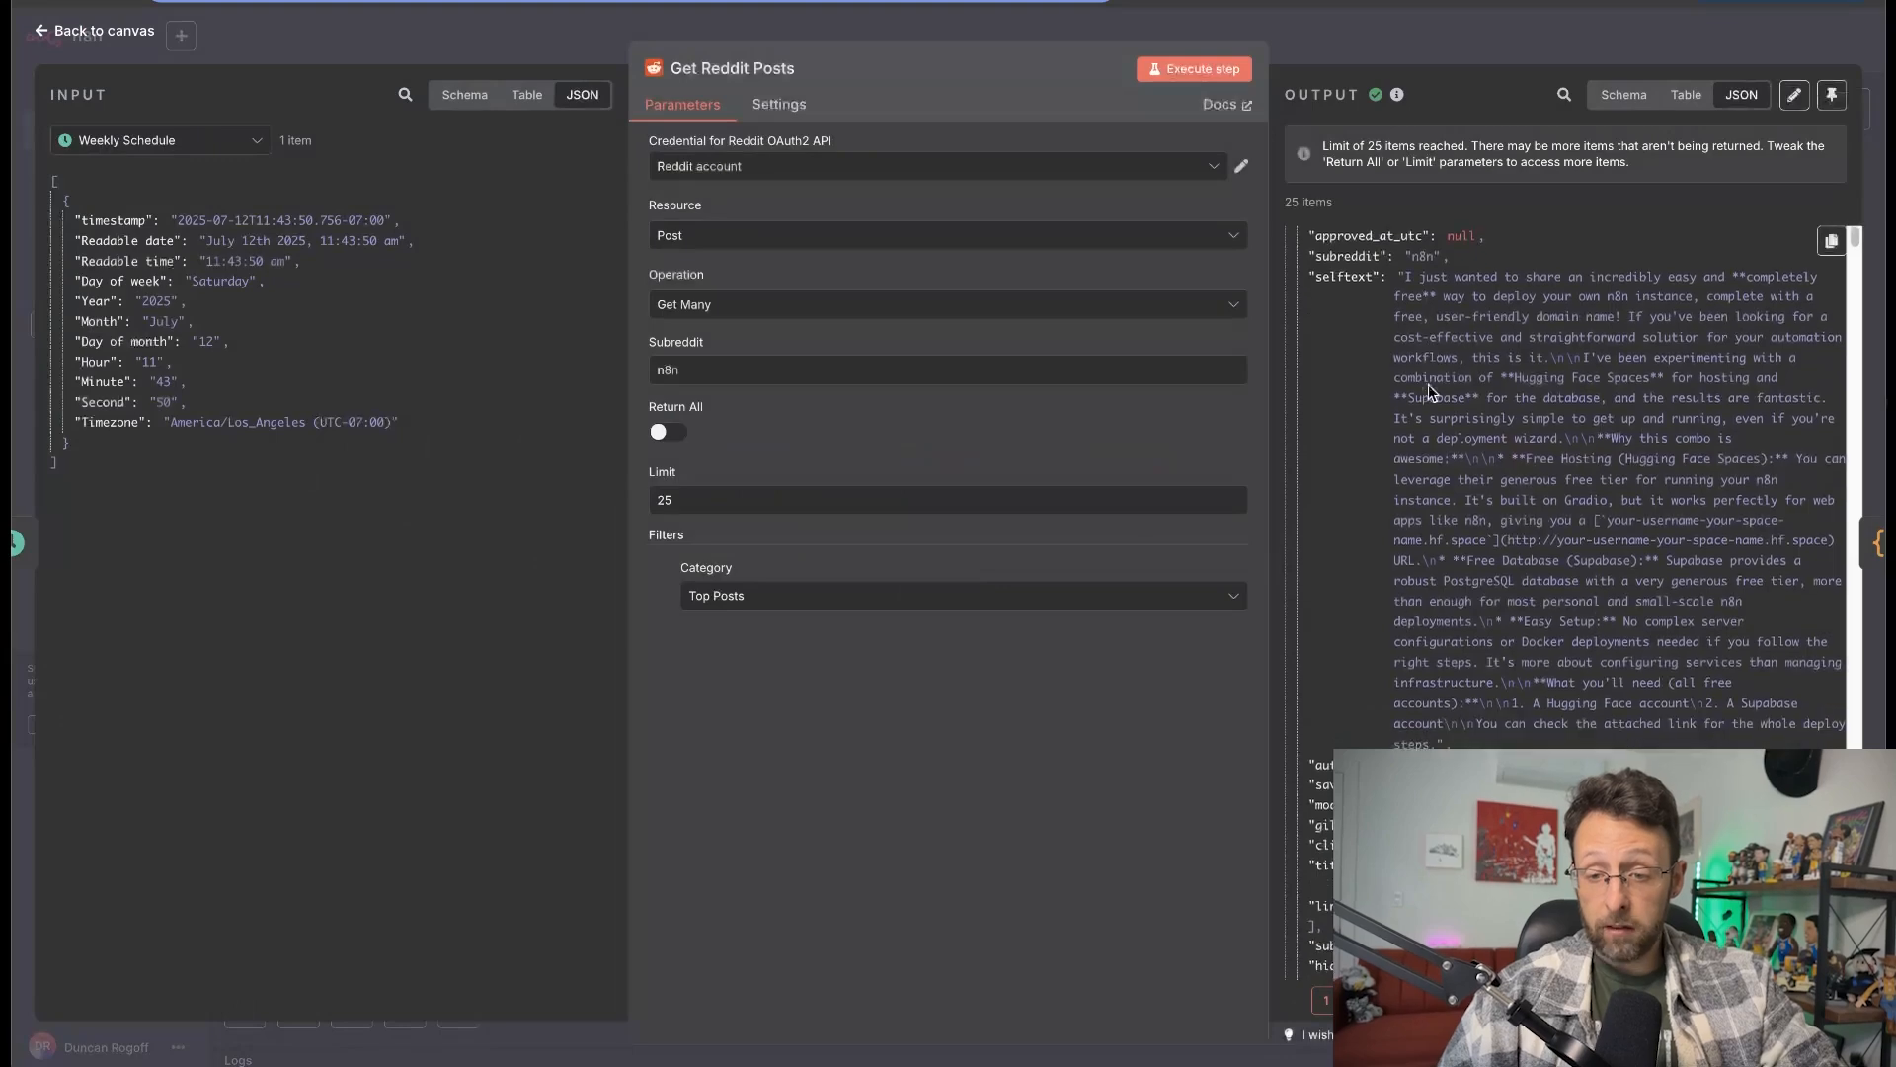
{"action": "scroll", "coordinate": [1429, 383], "scroll_direction": "down", "scroll_amount": 10}
{"action": "left_click", "coordinate": [517, 32]}
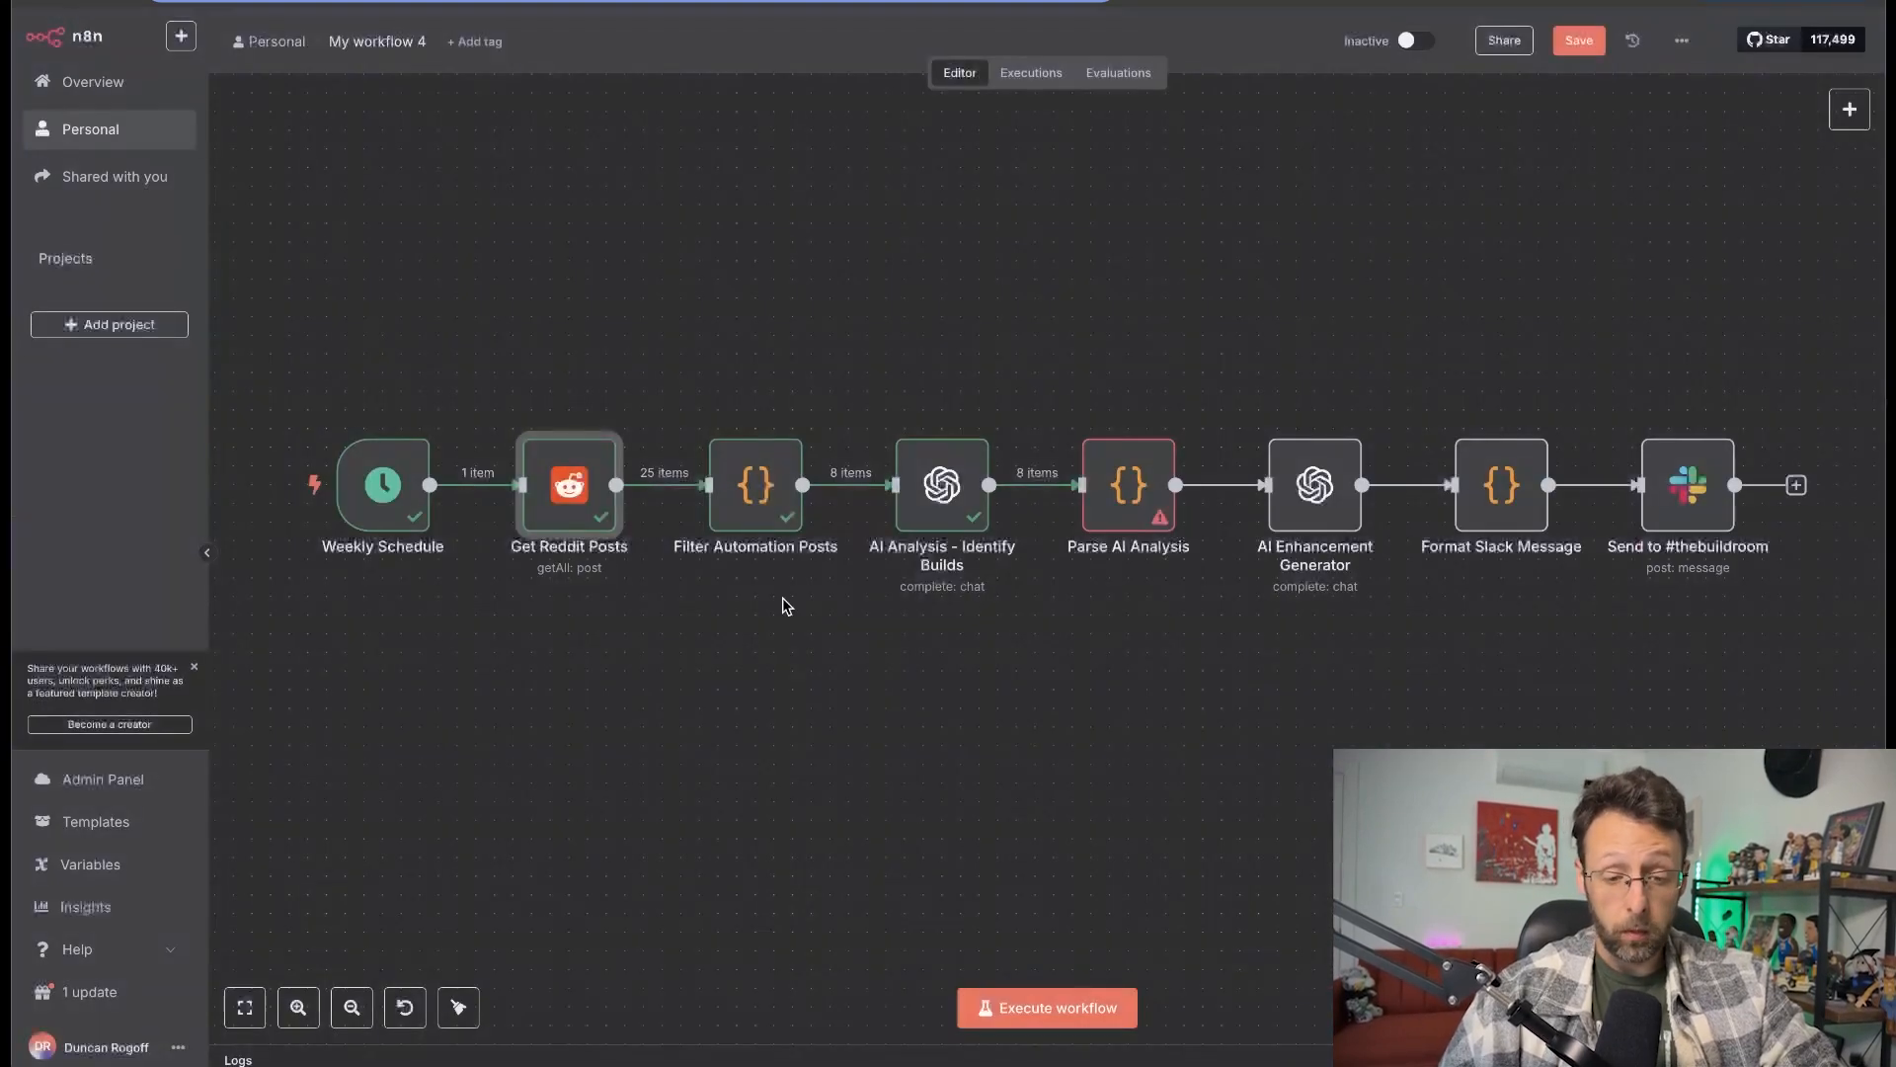
Examine the Filter Automation Posts output and the prompt settings of the AI Analysis and AI Enhancement Generator nodes.
{"action": "double_click", "coordinate": [755, 484]}
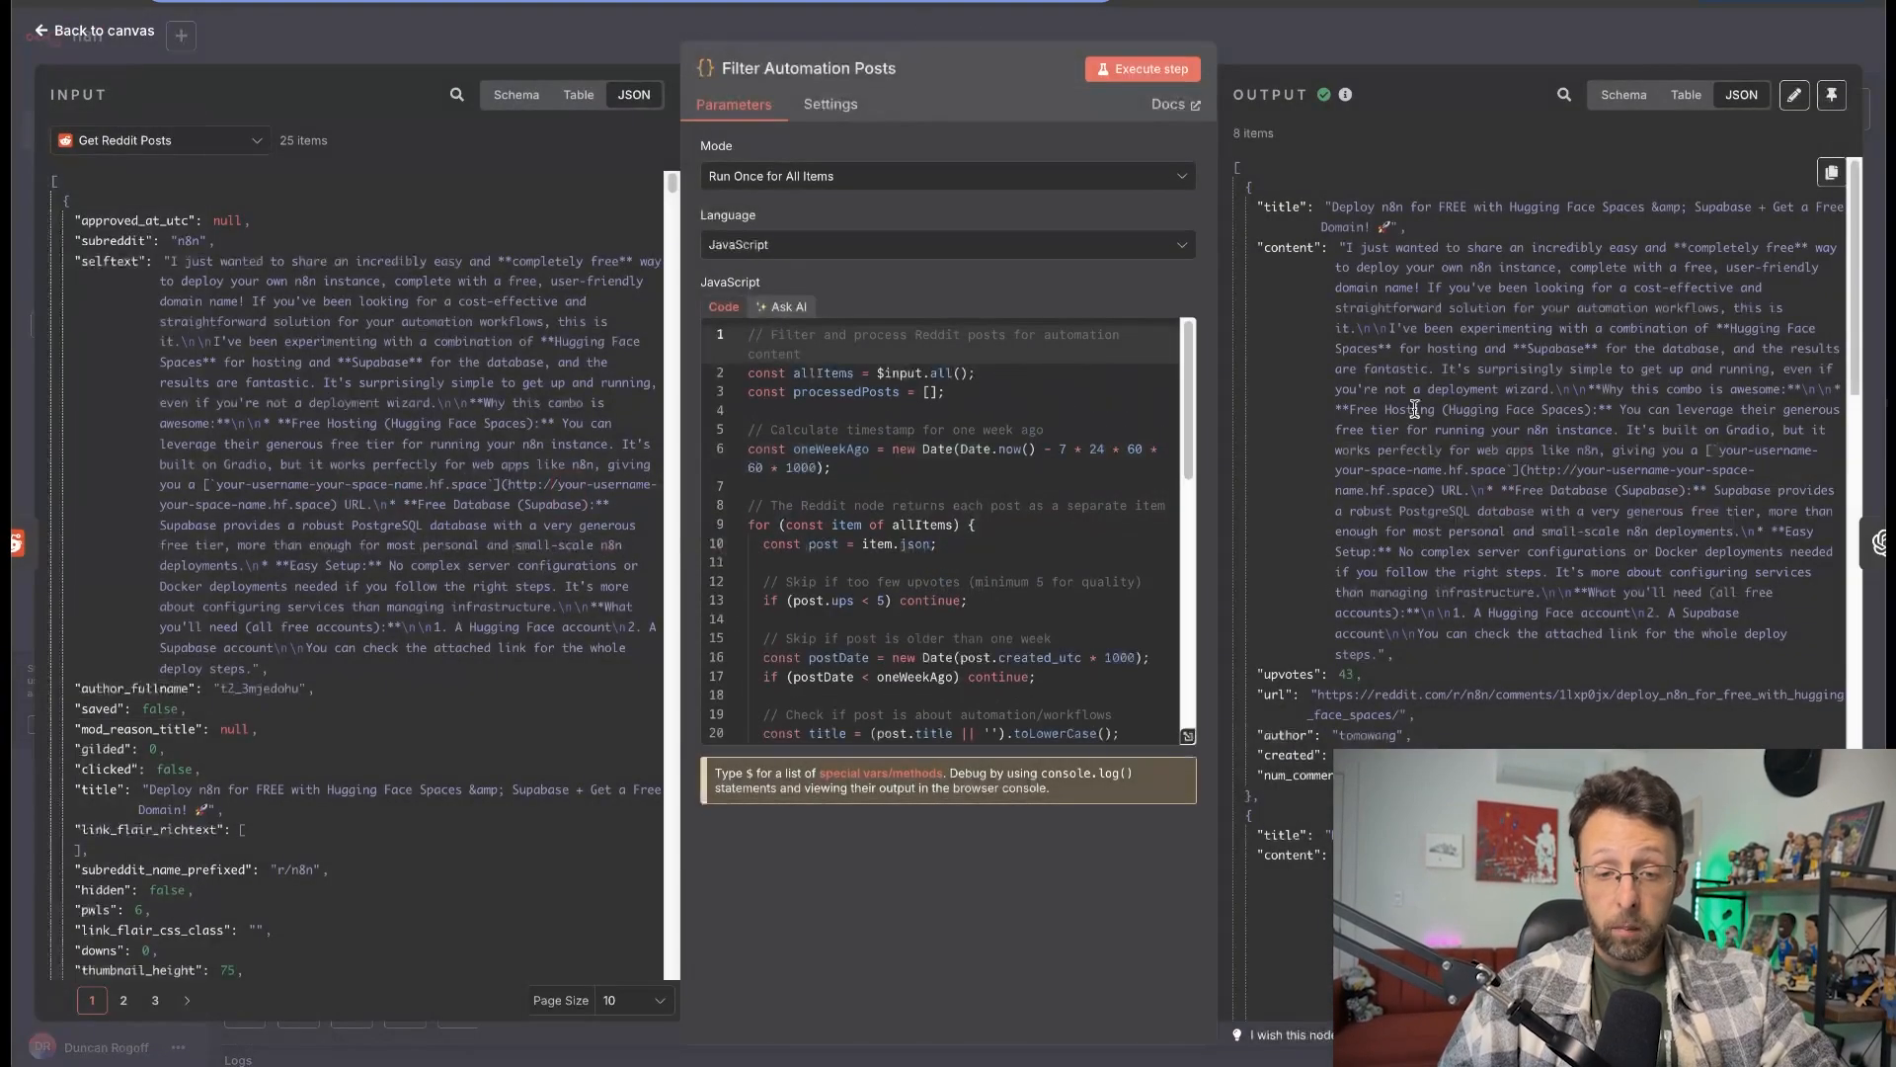
{"action": "scroll", "coordinate": [1414, 408], "scroll_direction": "down", "scroll_amount": 3}
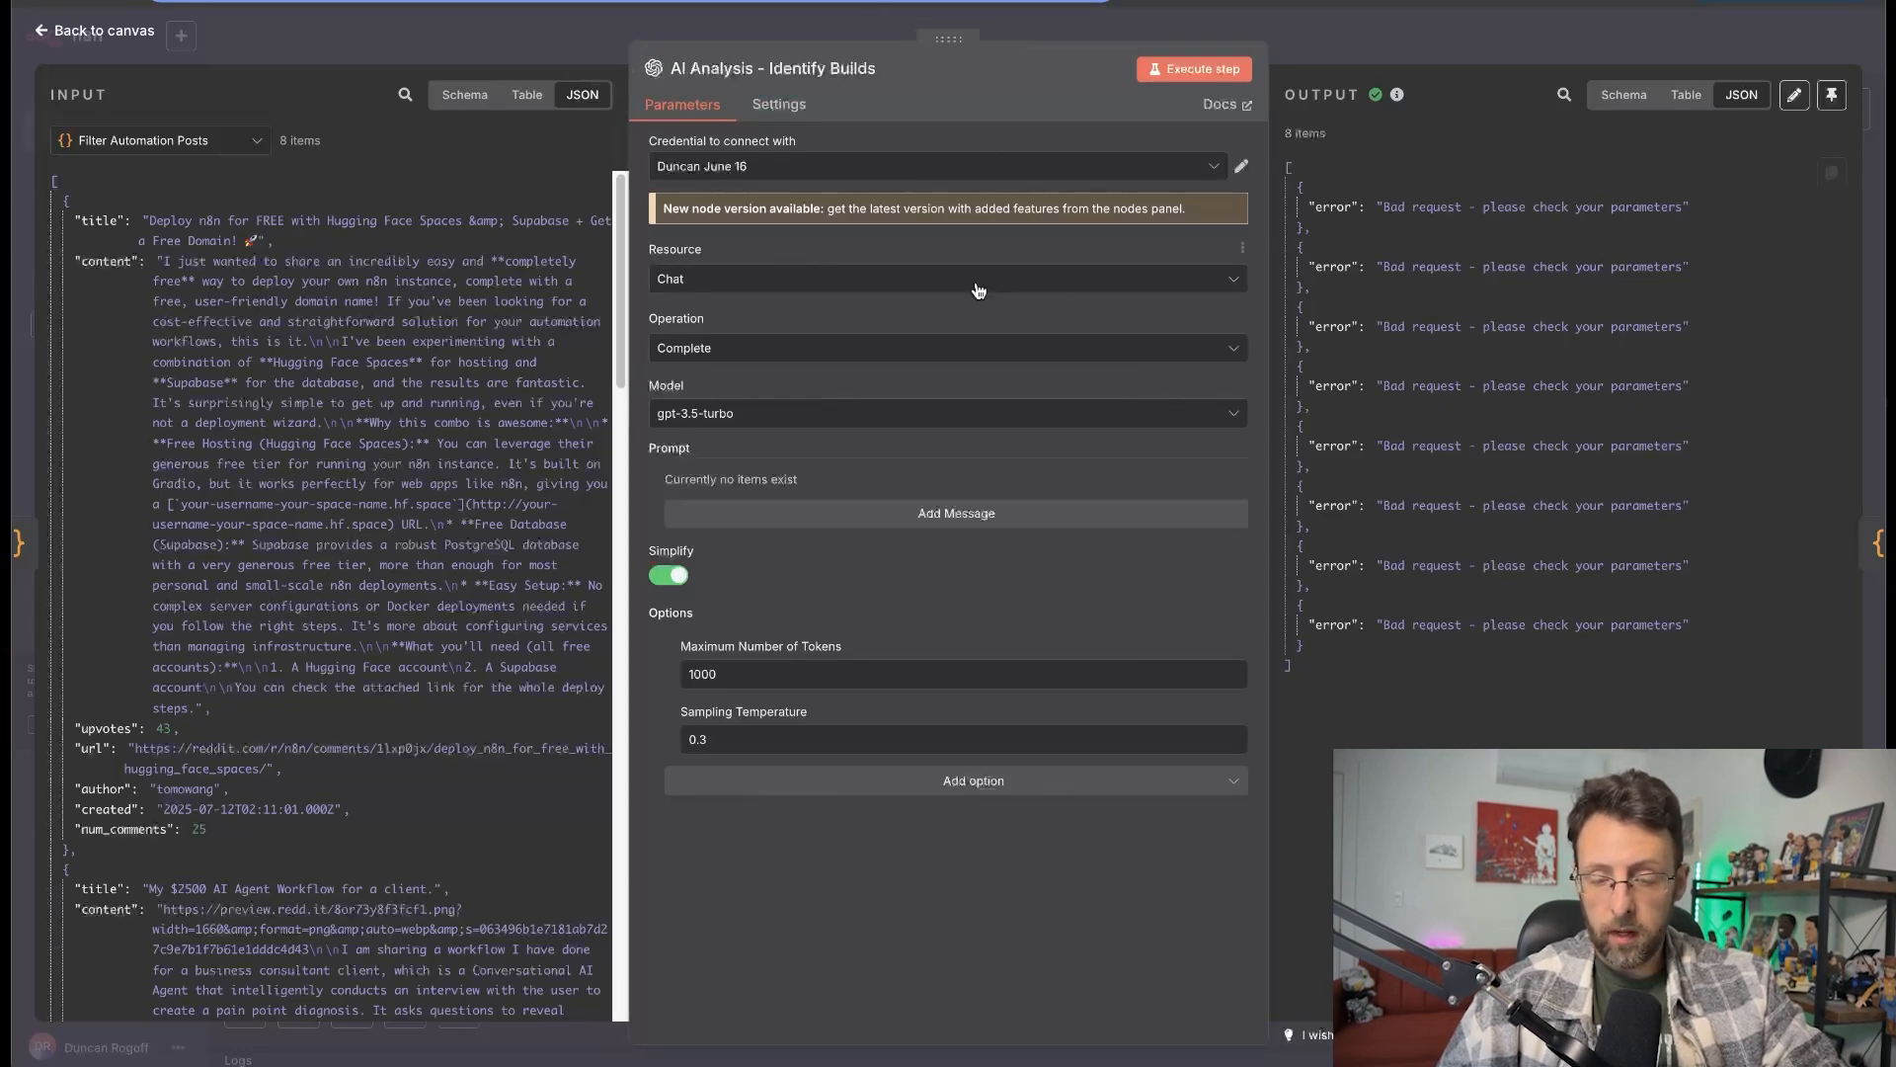
{"action": "key", "text": "Escape"}
{"action": "double_click", "coordinate": [1007, 482]}
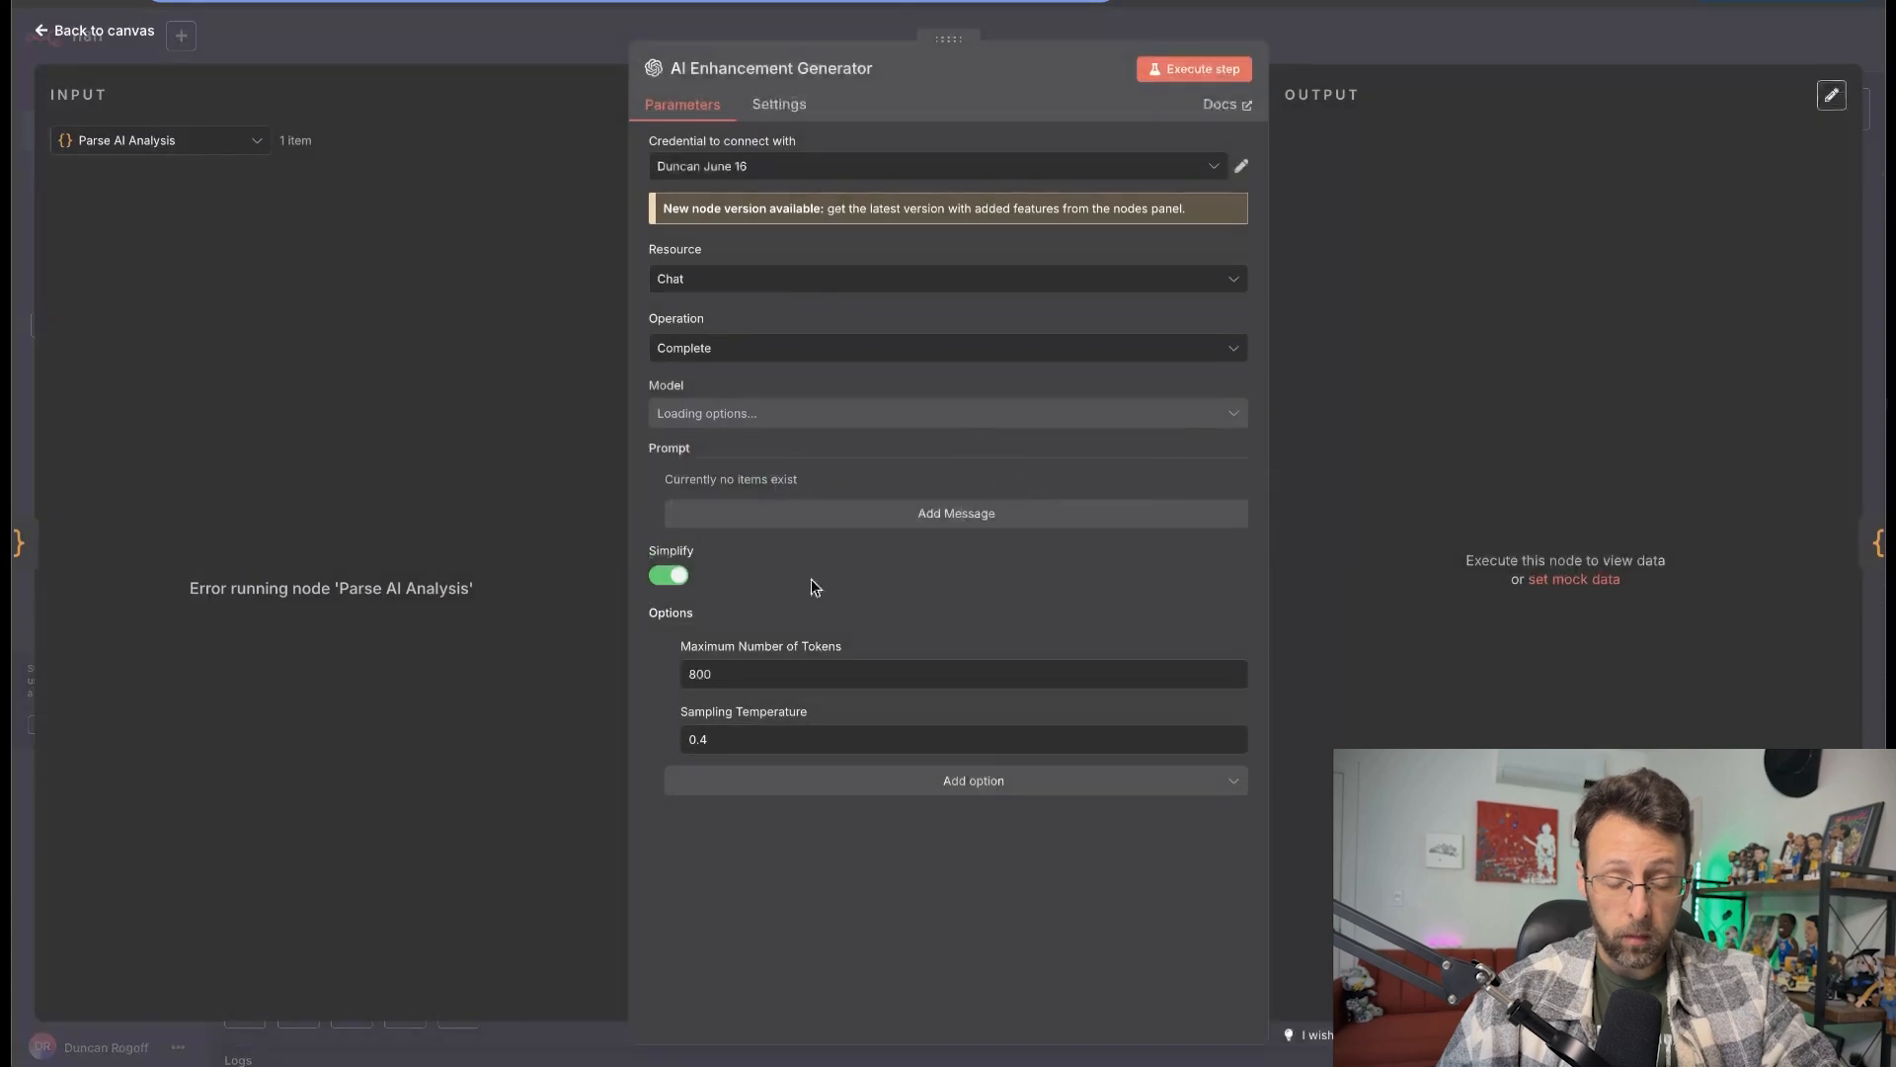
{"action": "key", "text": "Escape"}
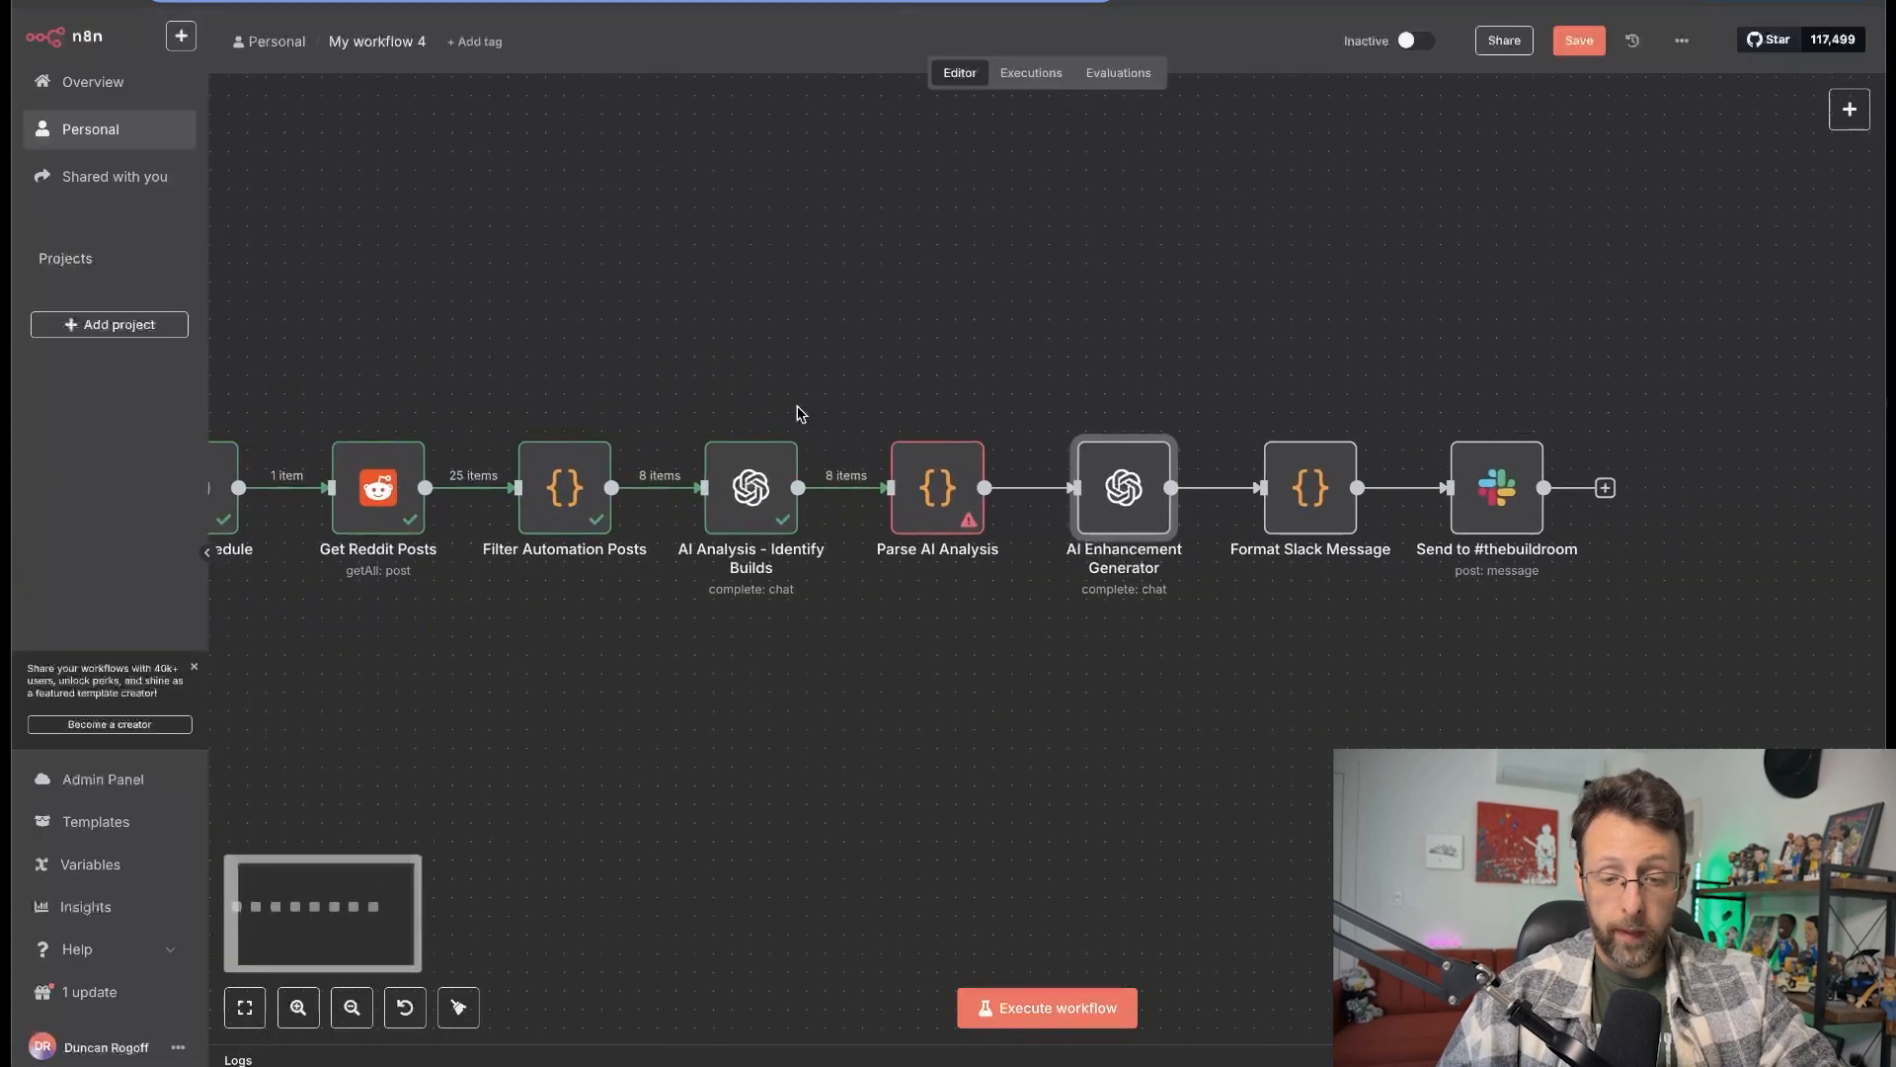
Switch to Claude, report that the chatgpt modules have no user or system prompts, and read the reply about the OpenAI nodes.
{"action": "key", "text": "super+Tab"}
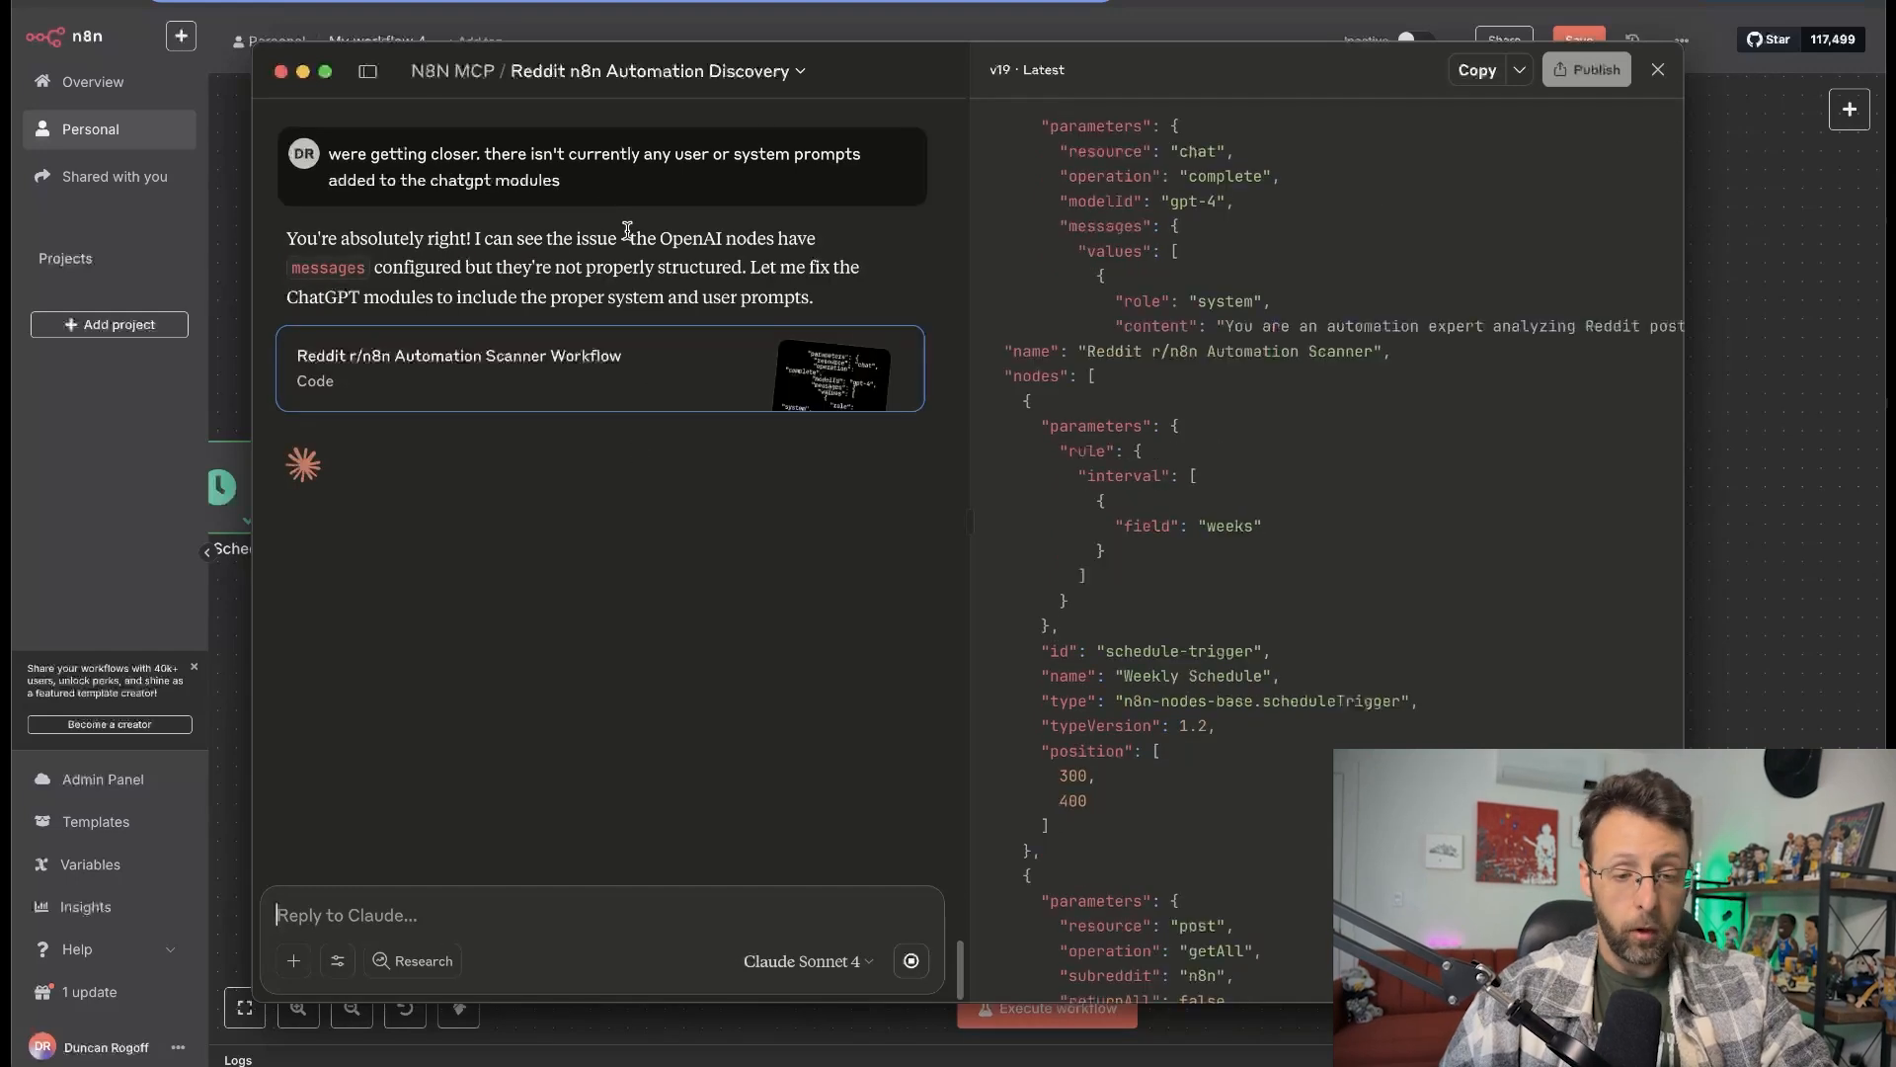
{"action": "left_click_drag", "start_coordinate": [630, 239], "coordinate": [864, 264]}
{"action": "left_click", "coordinate": [522, 240]}
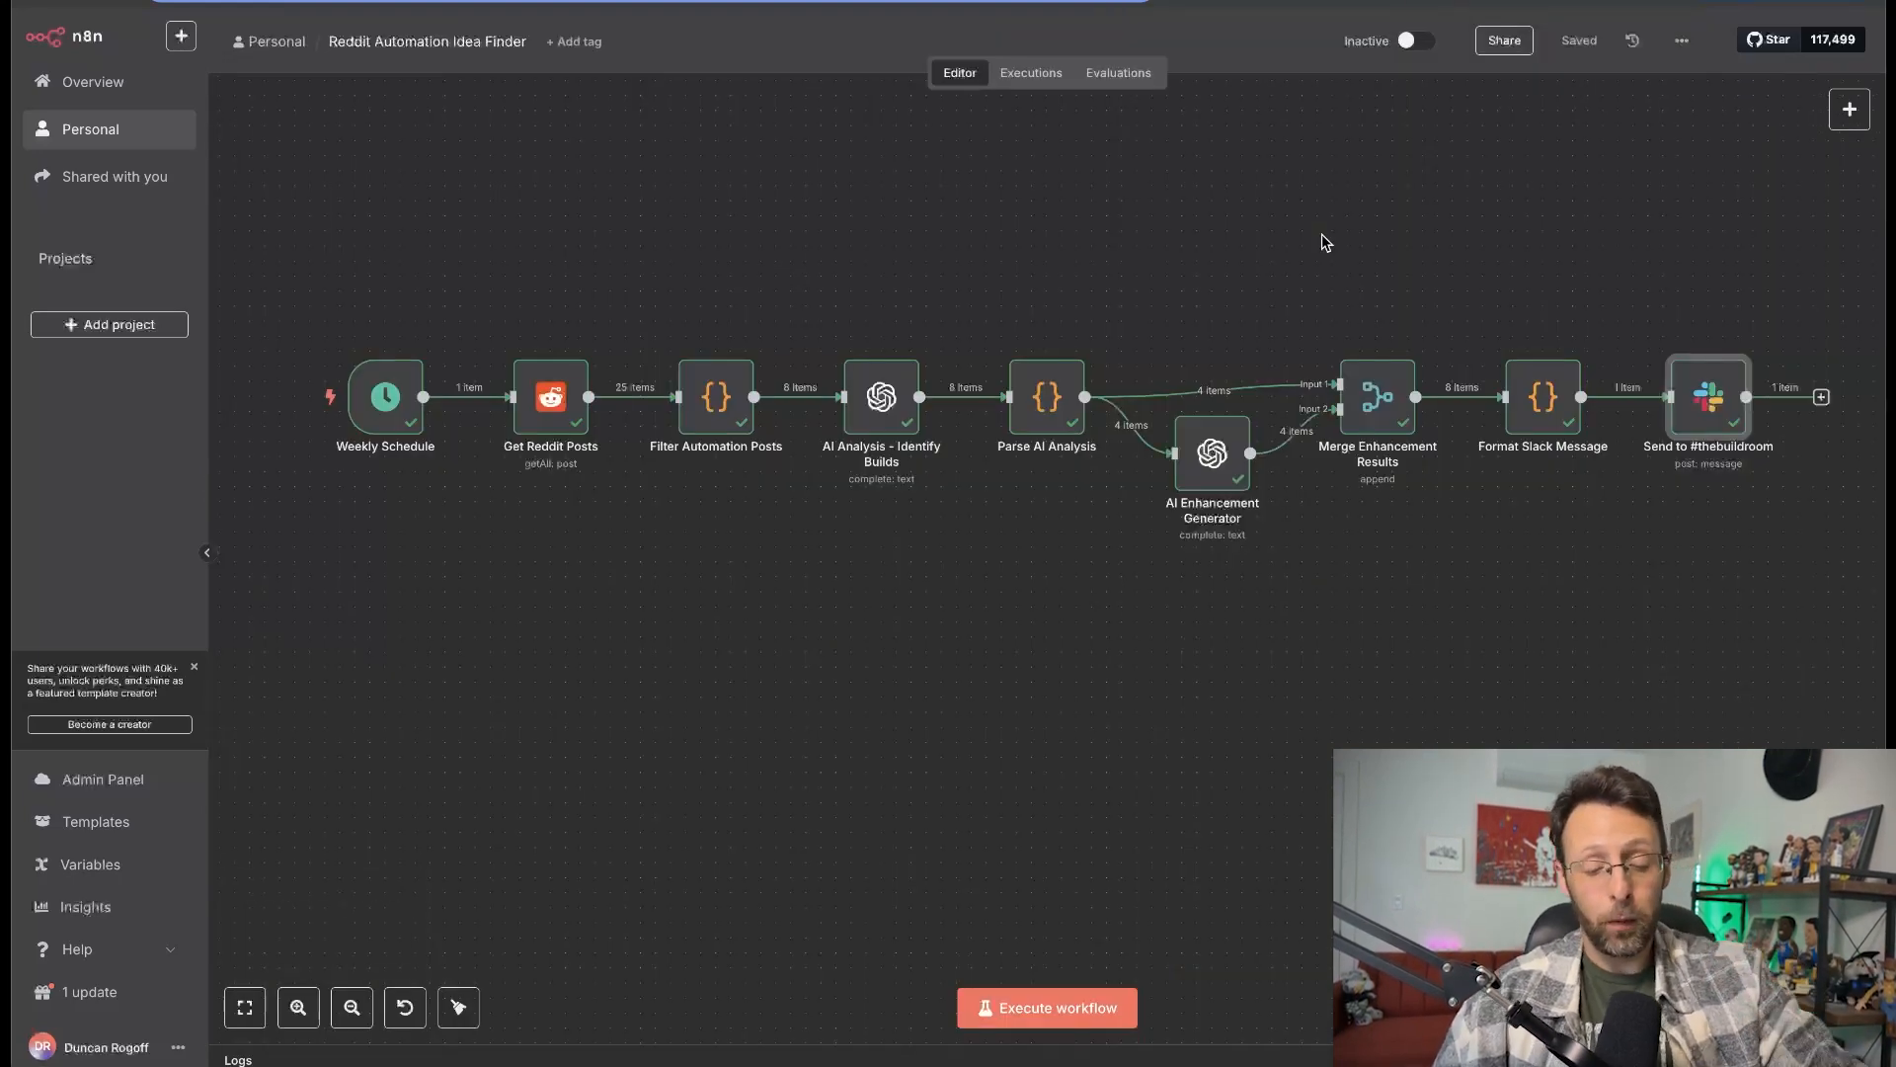
Look over the Reddit Automation Idea Finder workflow, switch to Slack, and read the features and revenue opportunities posted in #thebuildroom.
{"action": "key", "text": "super+Tab"}
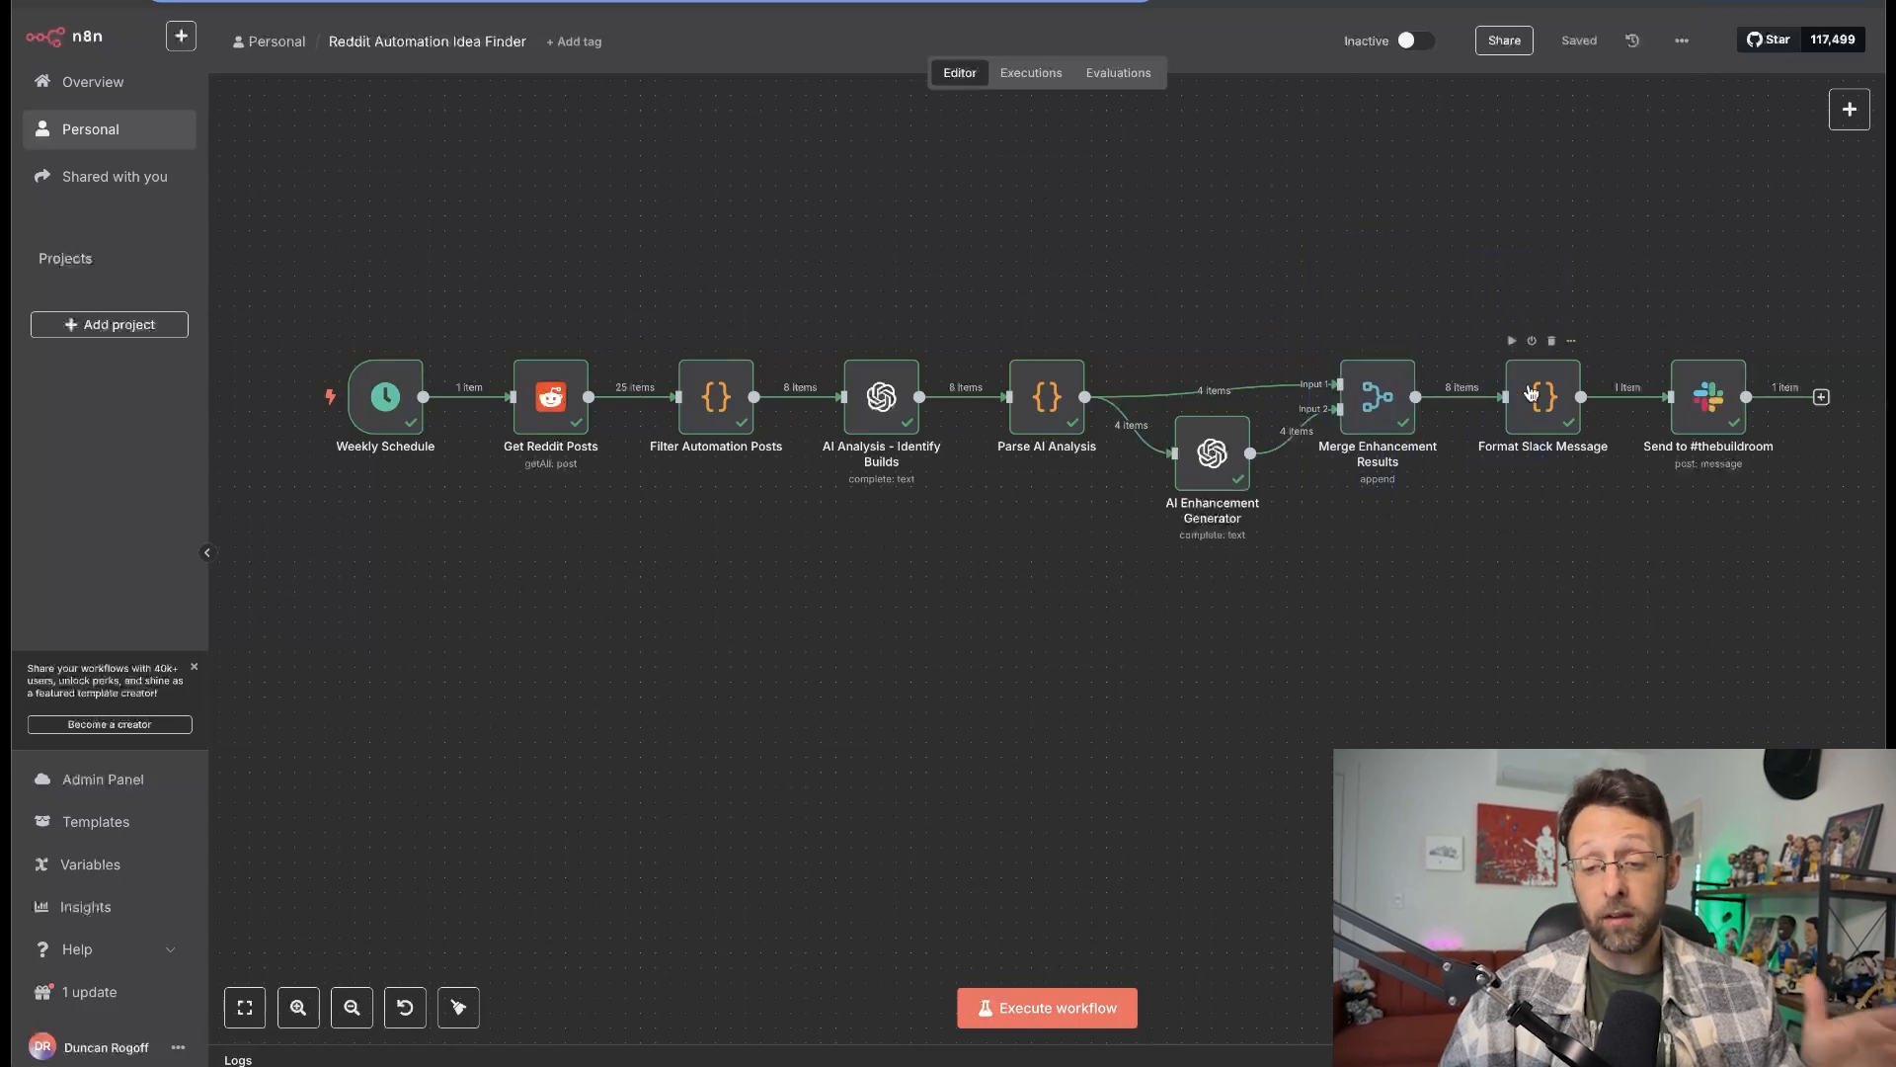
{"action": "left_click_drag", "start_coordinate": [1324, 287], "coordinate": [1459, 584]}
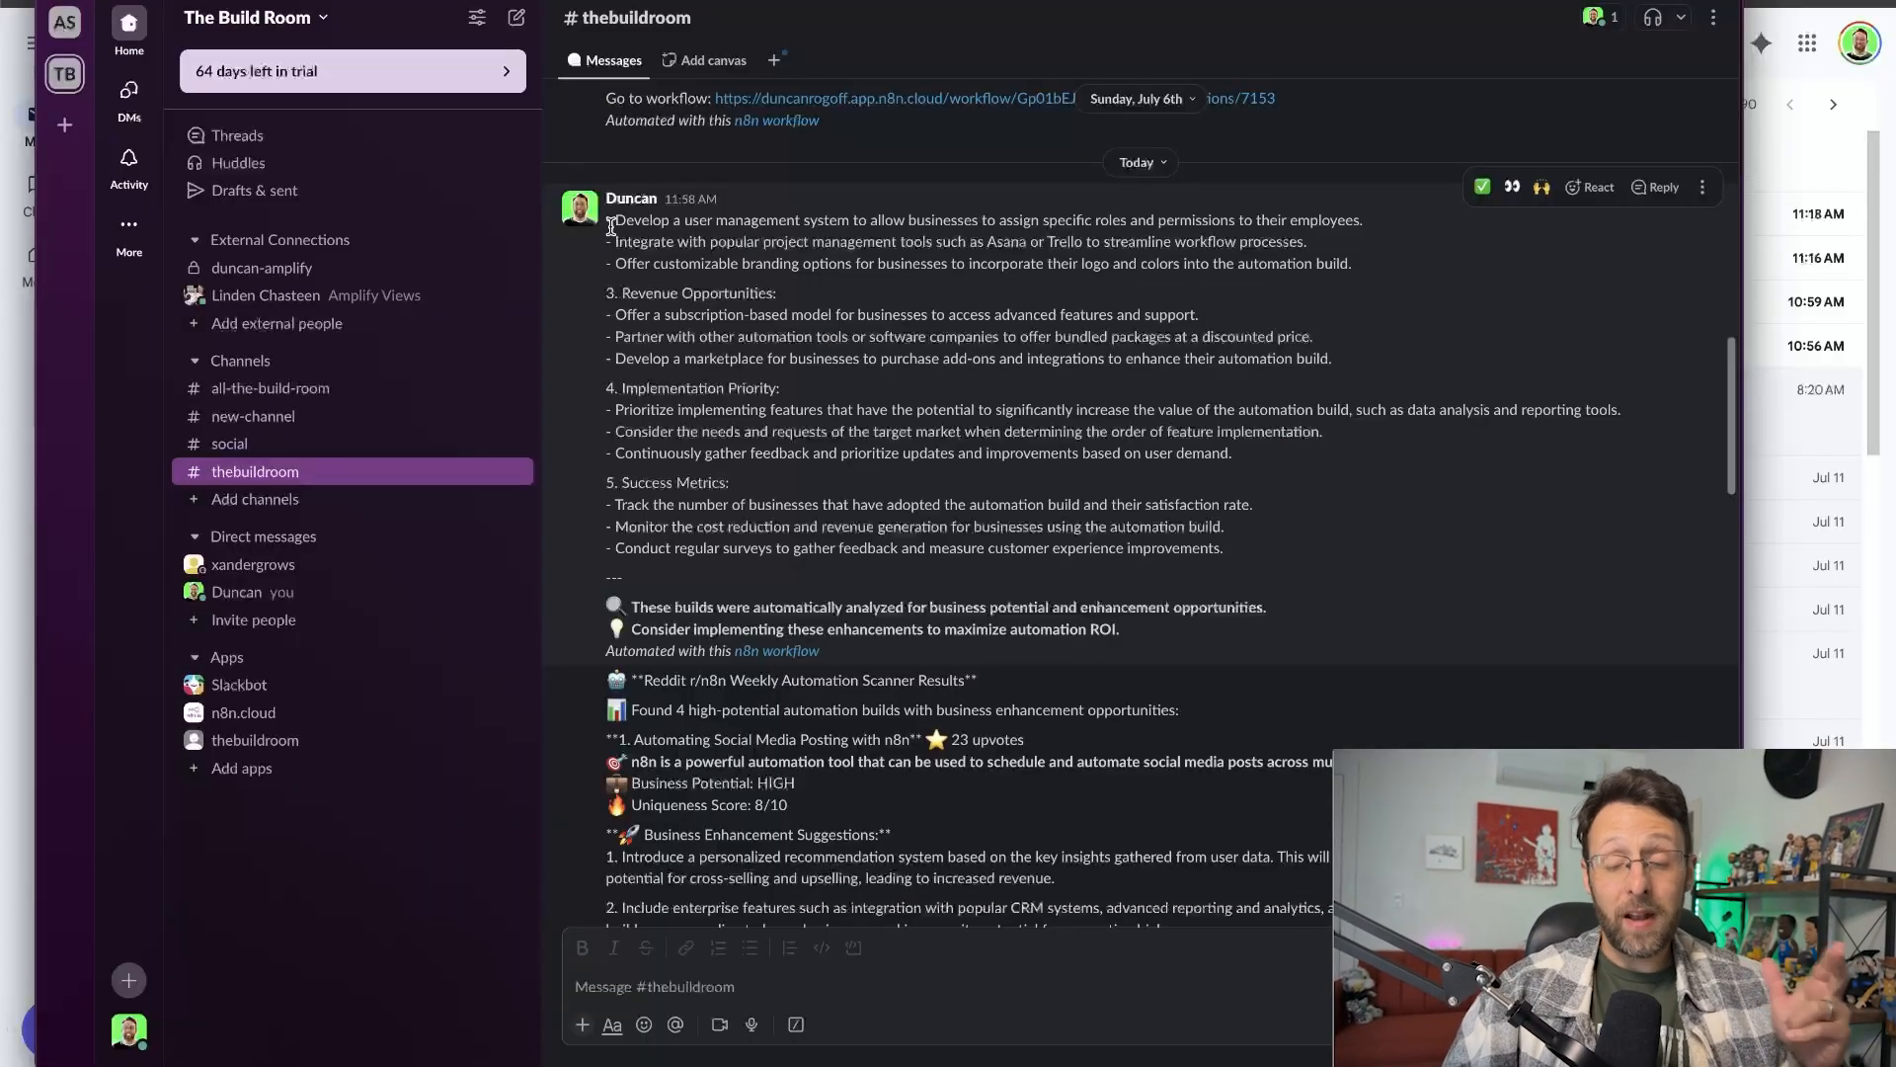
{"action": "left_click_drag", "start_coordinate": [623, 225], "coordinate": [1152, 224]}
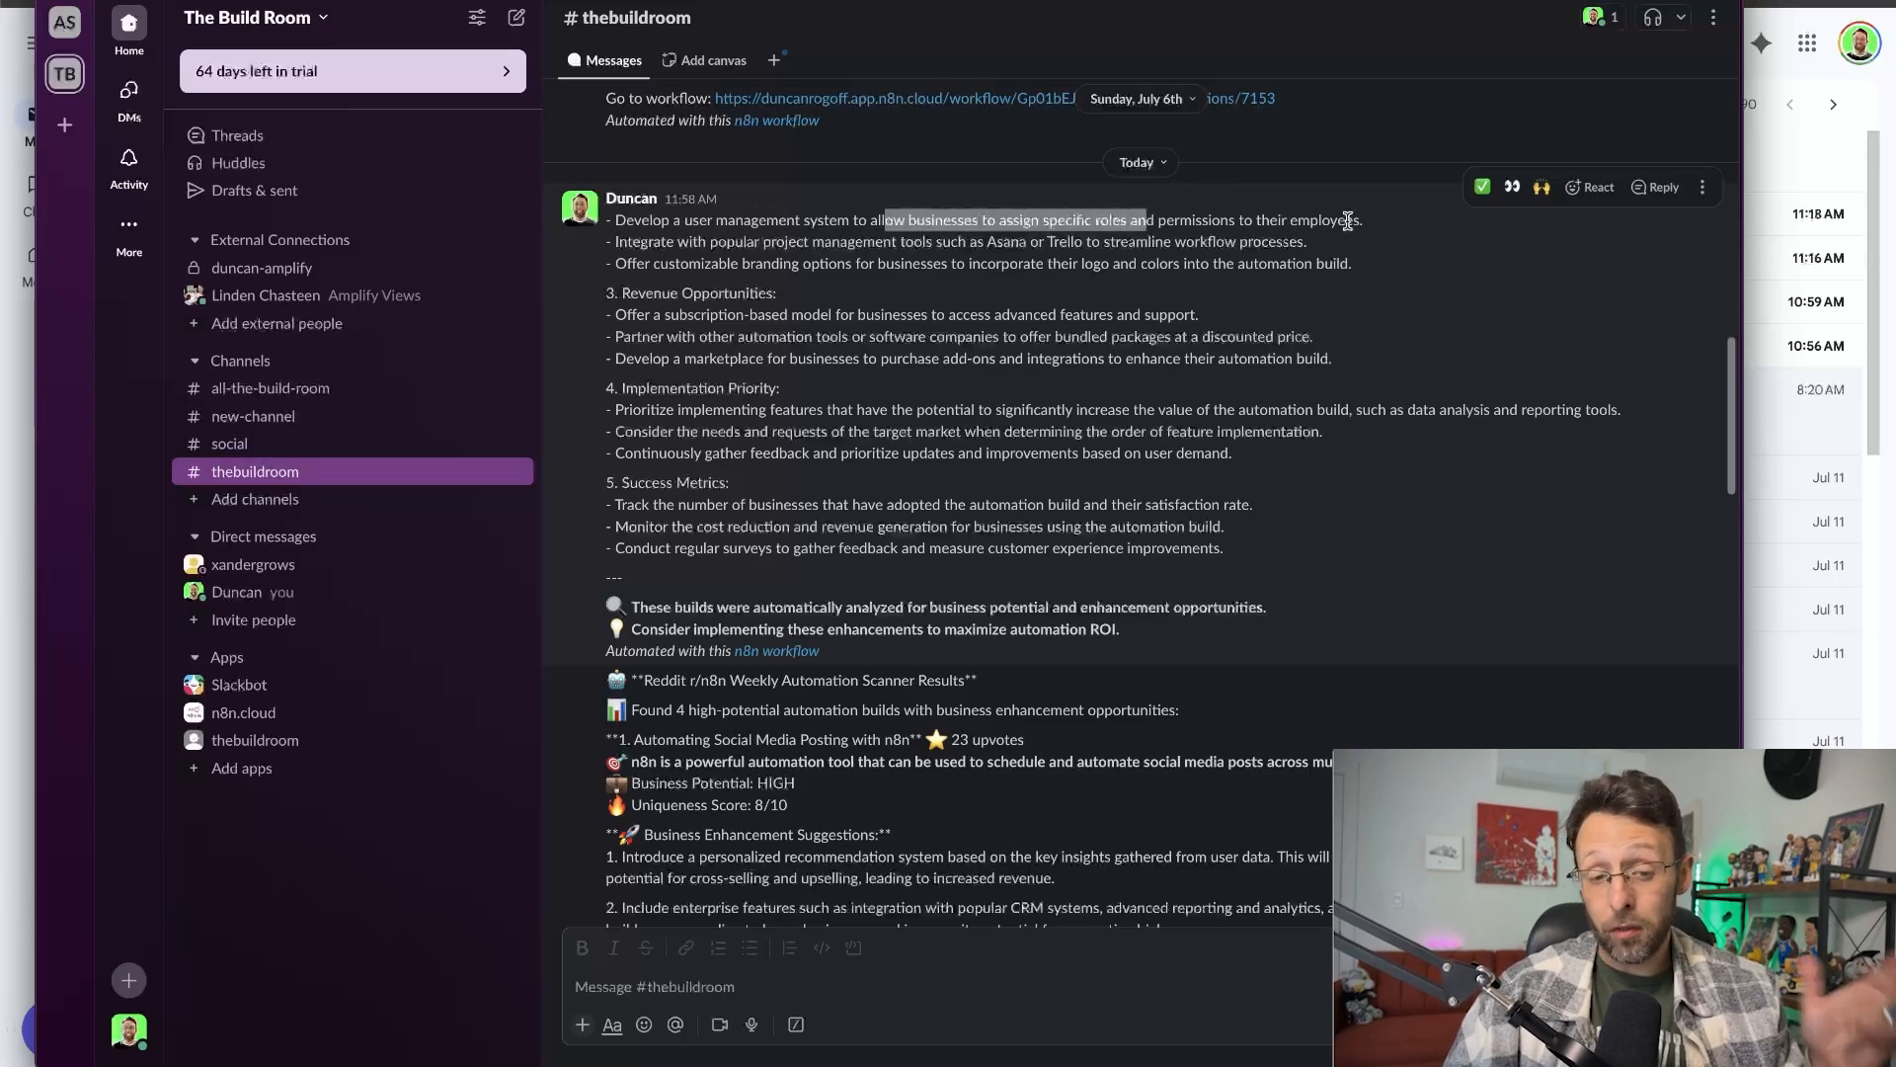
{"action": "left_click_drag", "start_coordinate": [677, 242], "coordinate": [1185, 242]}
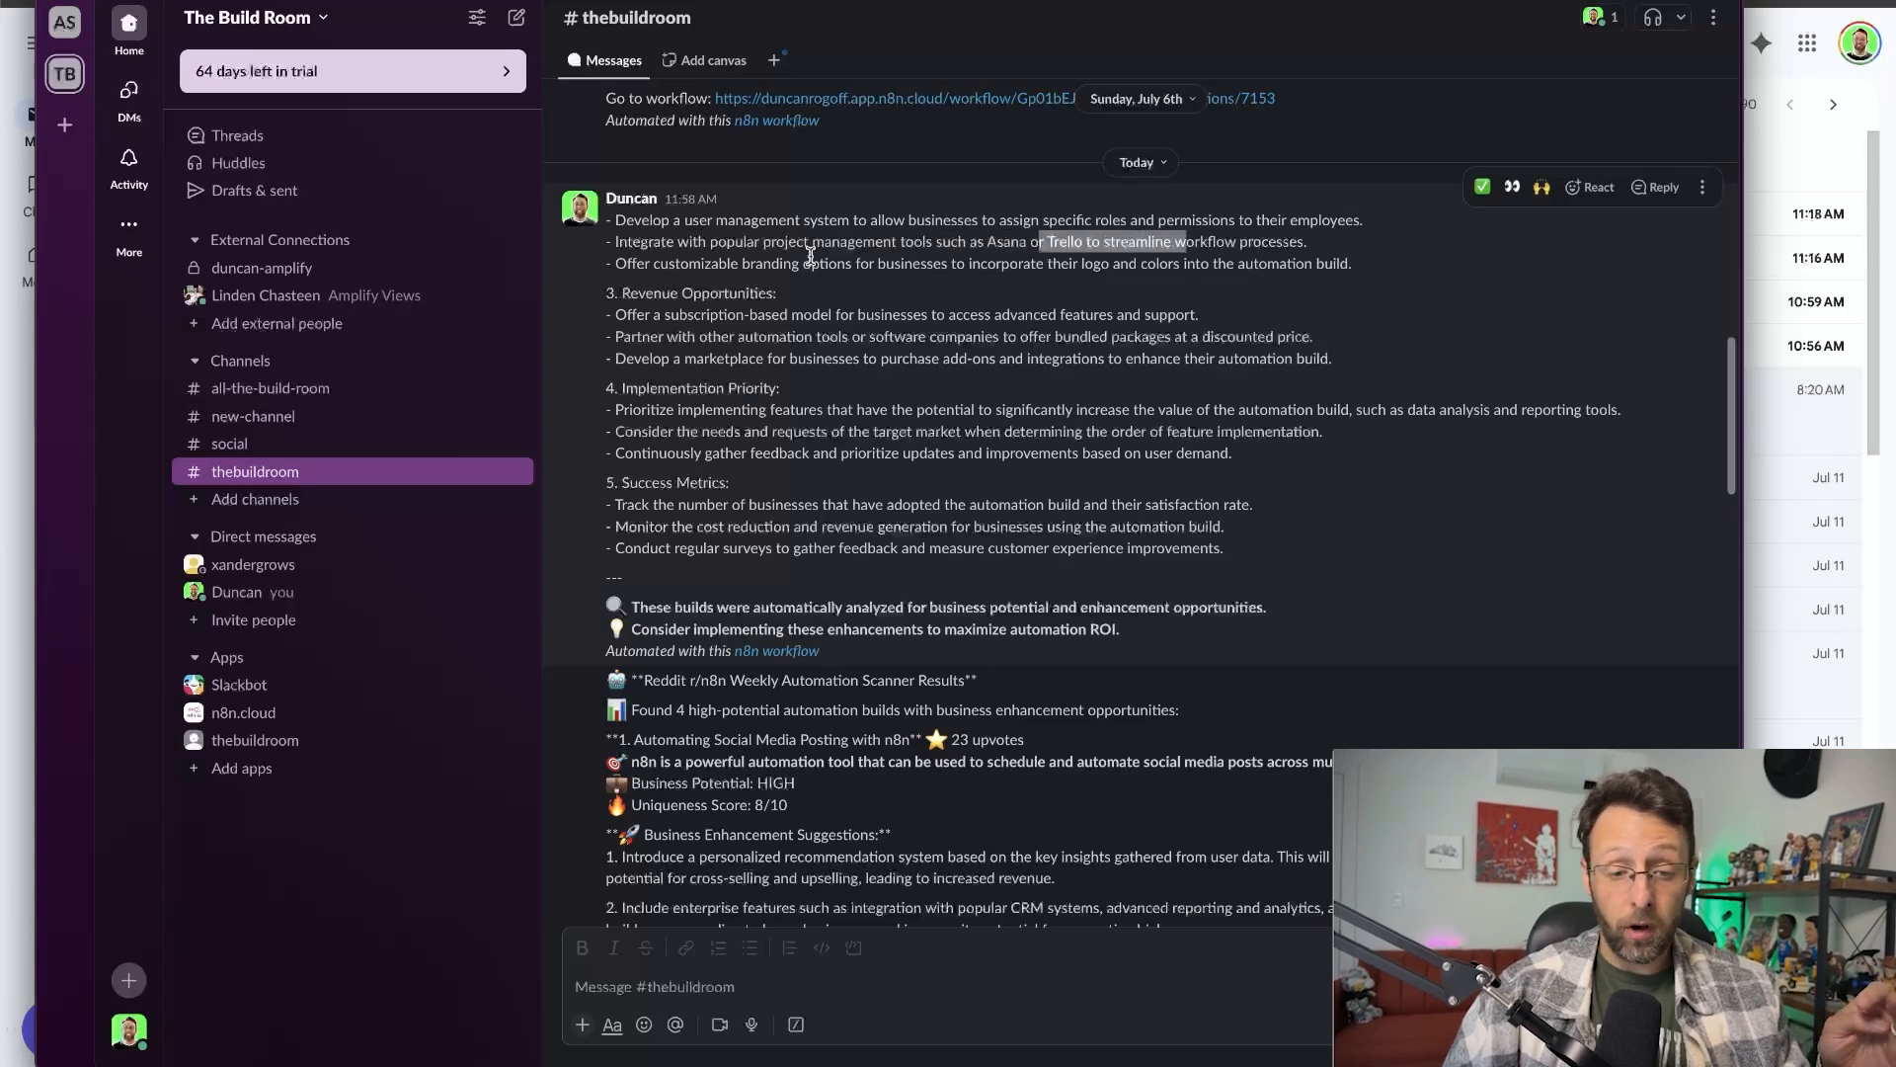
{"action": "left_click_drag", "start_coordinate": [615, 315], "coordinate": [844, 316]}
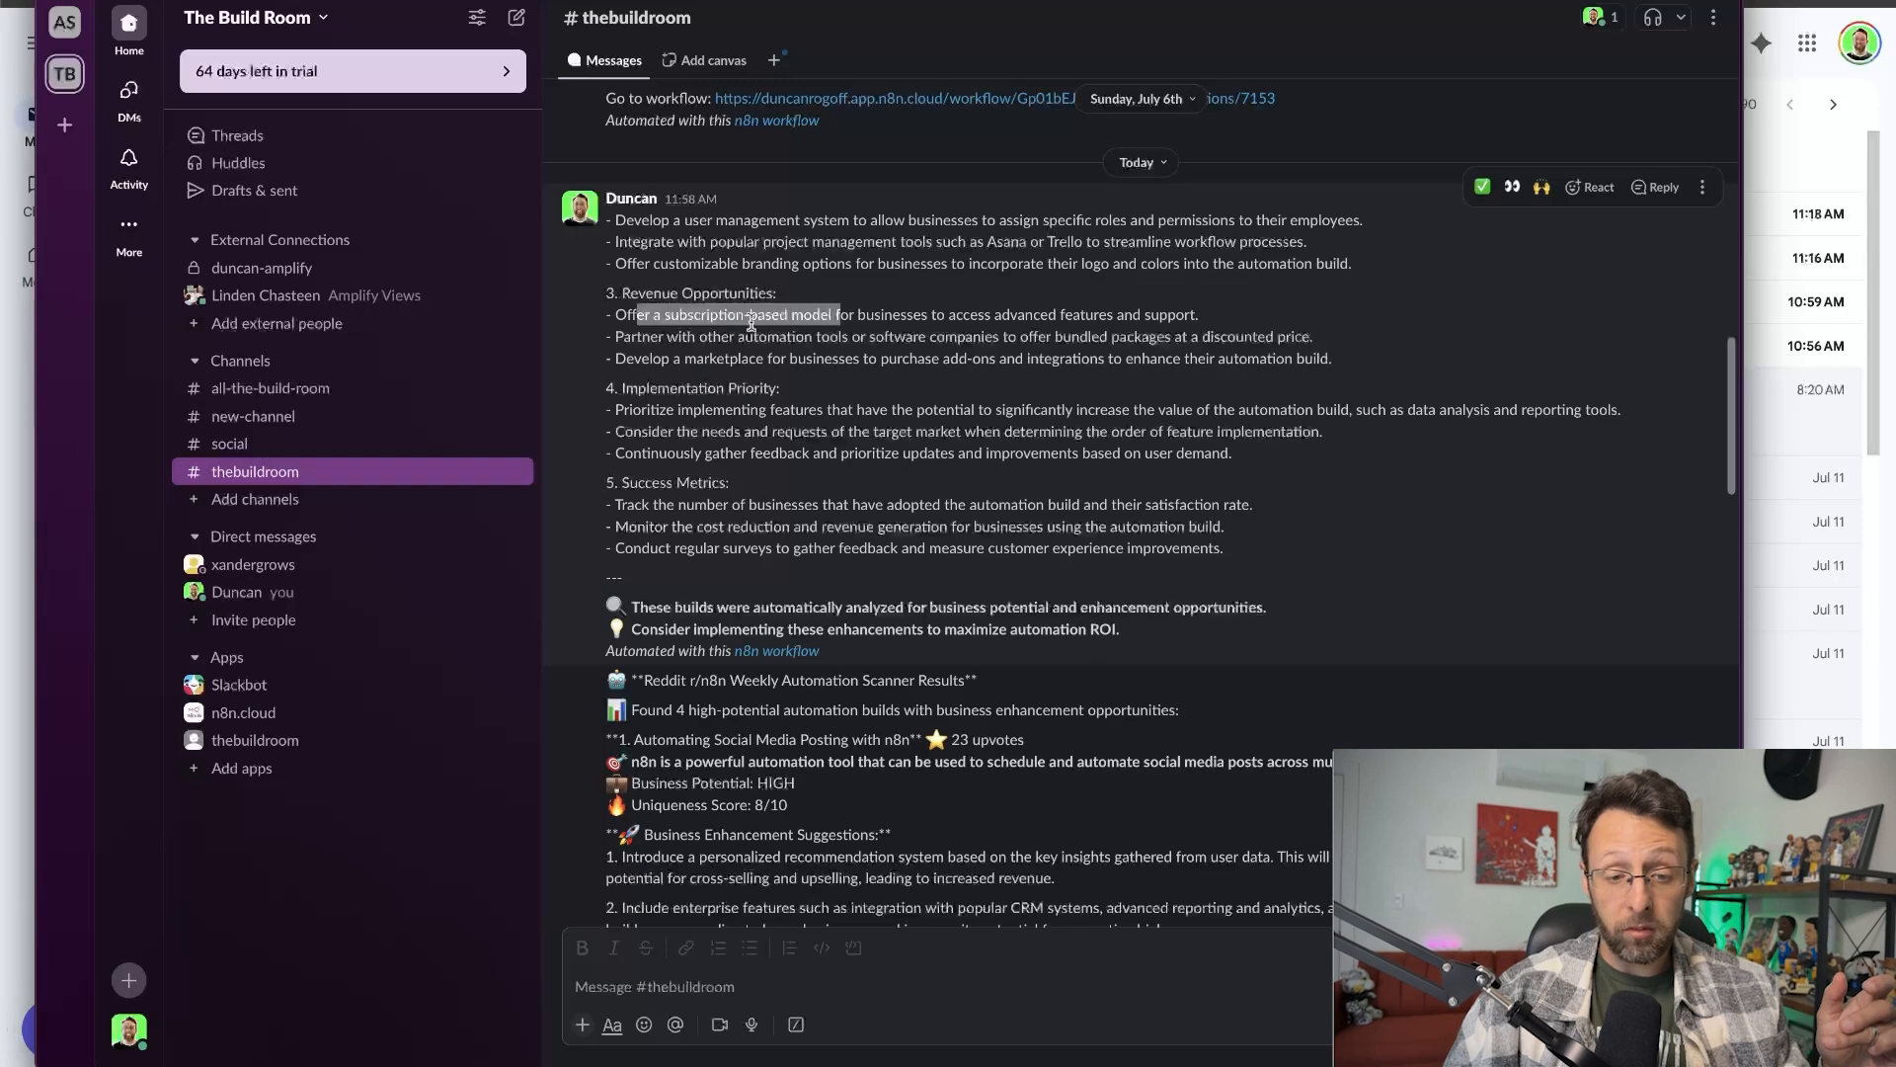
{"action": "left_click_drag", "start_coordinate": [627, 359], "coordinate": [874, 353]}
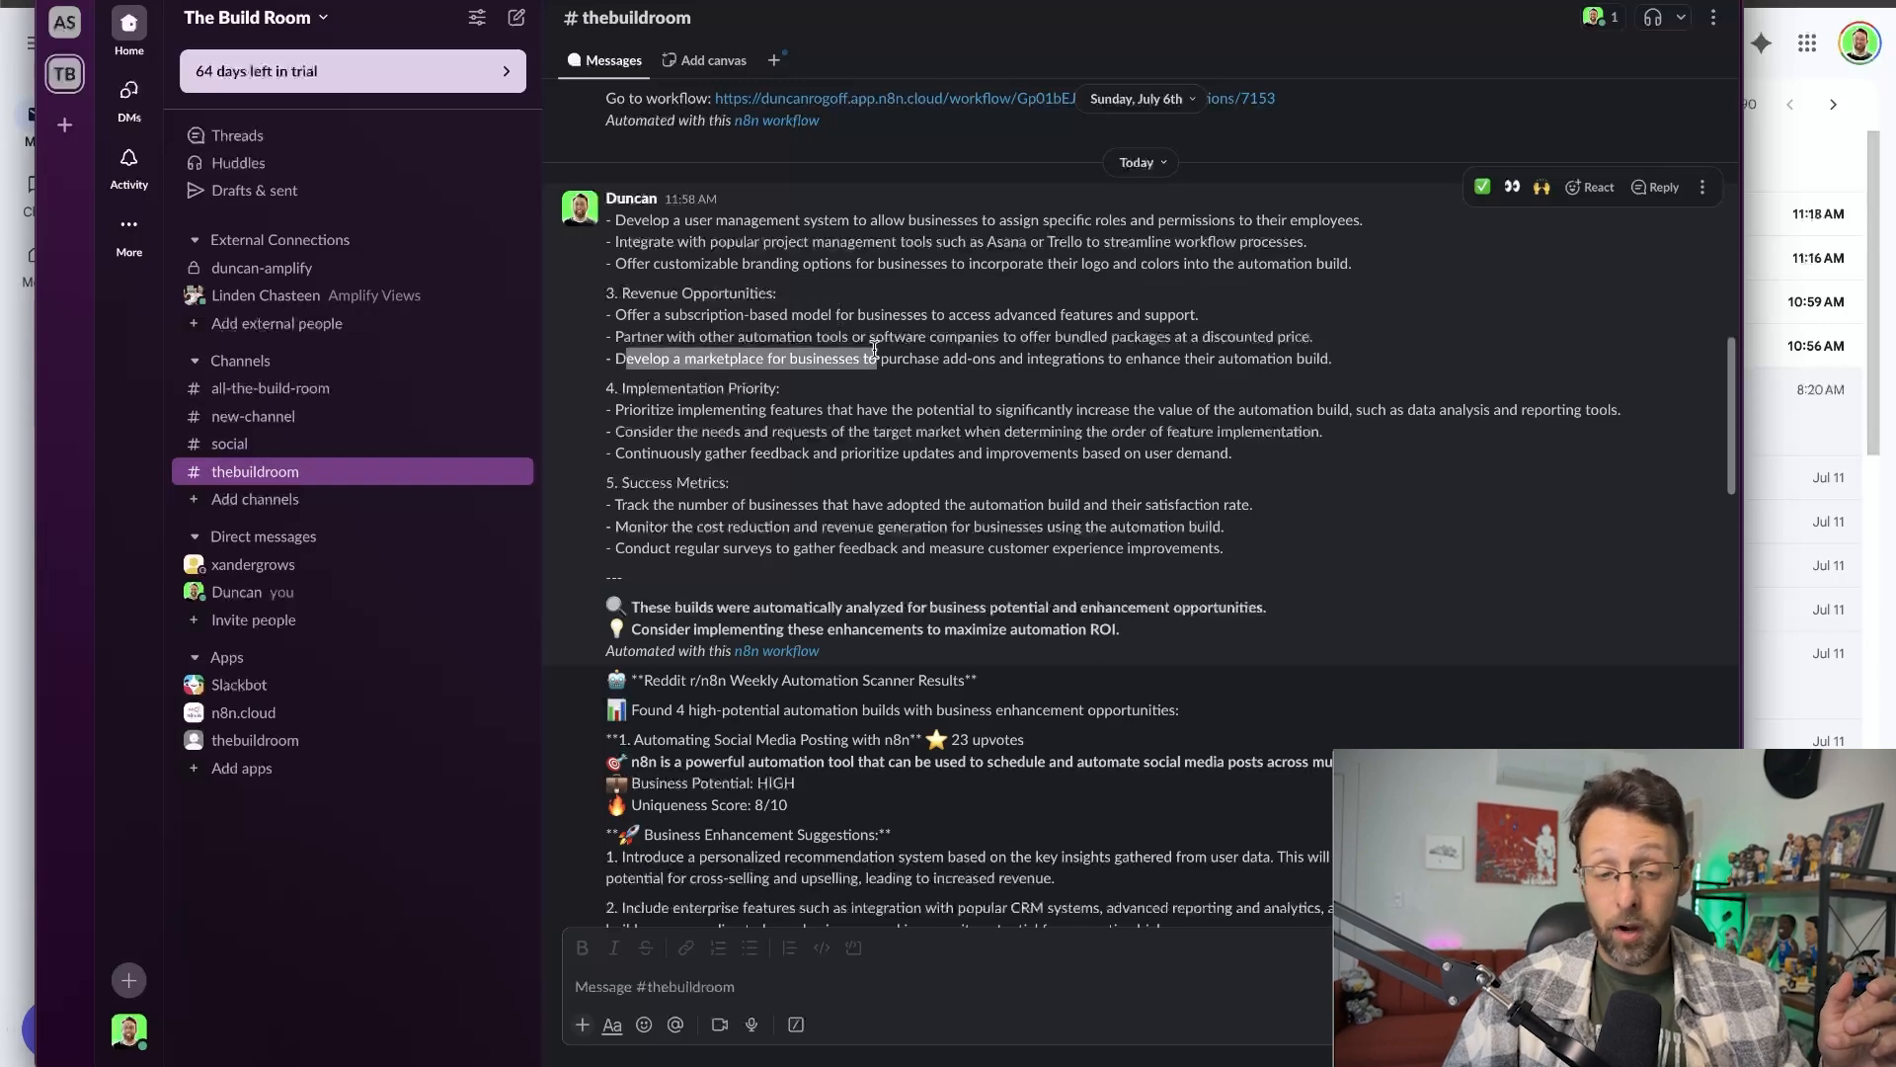
{"action": "left_click", "coordinate": [1022, 381]}
{"action": "scroll", "coordinate": [1022, 380], "scroll_direction": "down", "scroll_amount": 5}
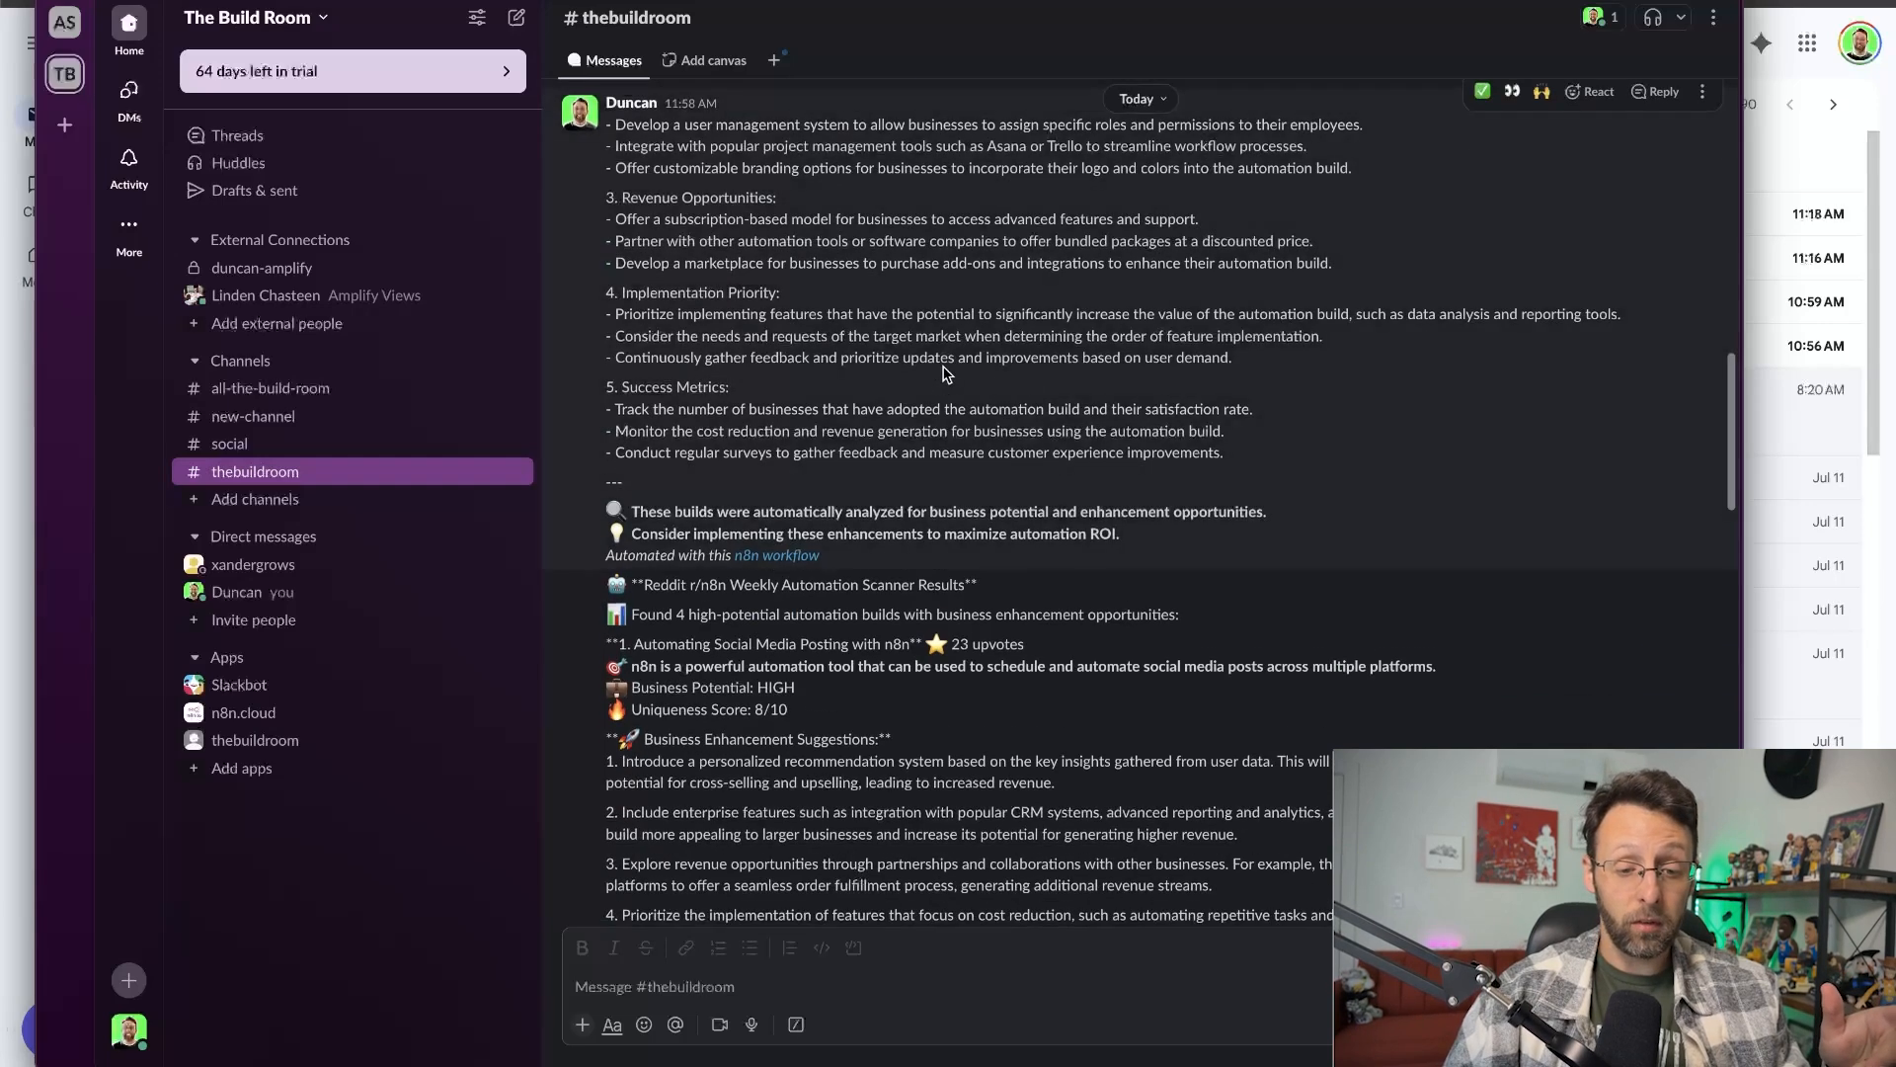
{"action": "scroll", "coordinate": [944, 366], "scroll_direction": "down", "scroll_amount": 3}
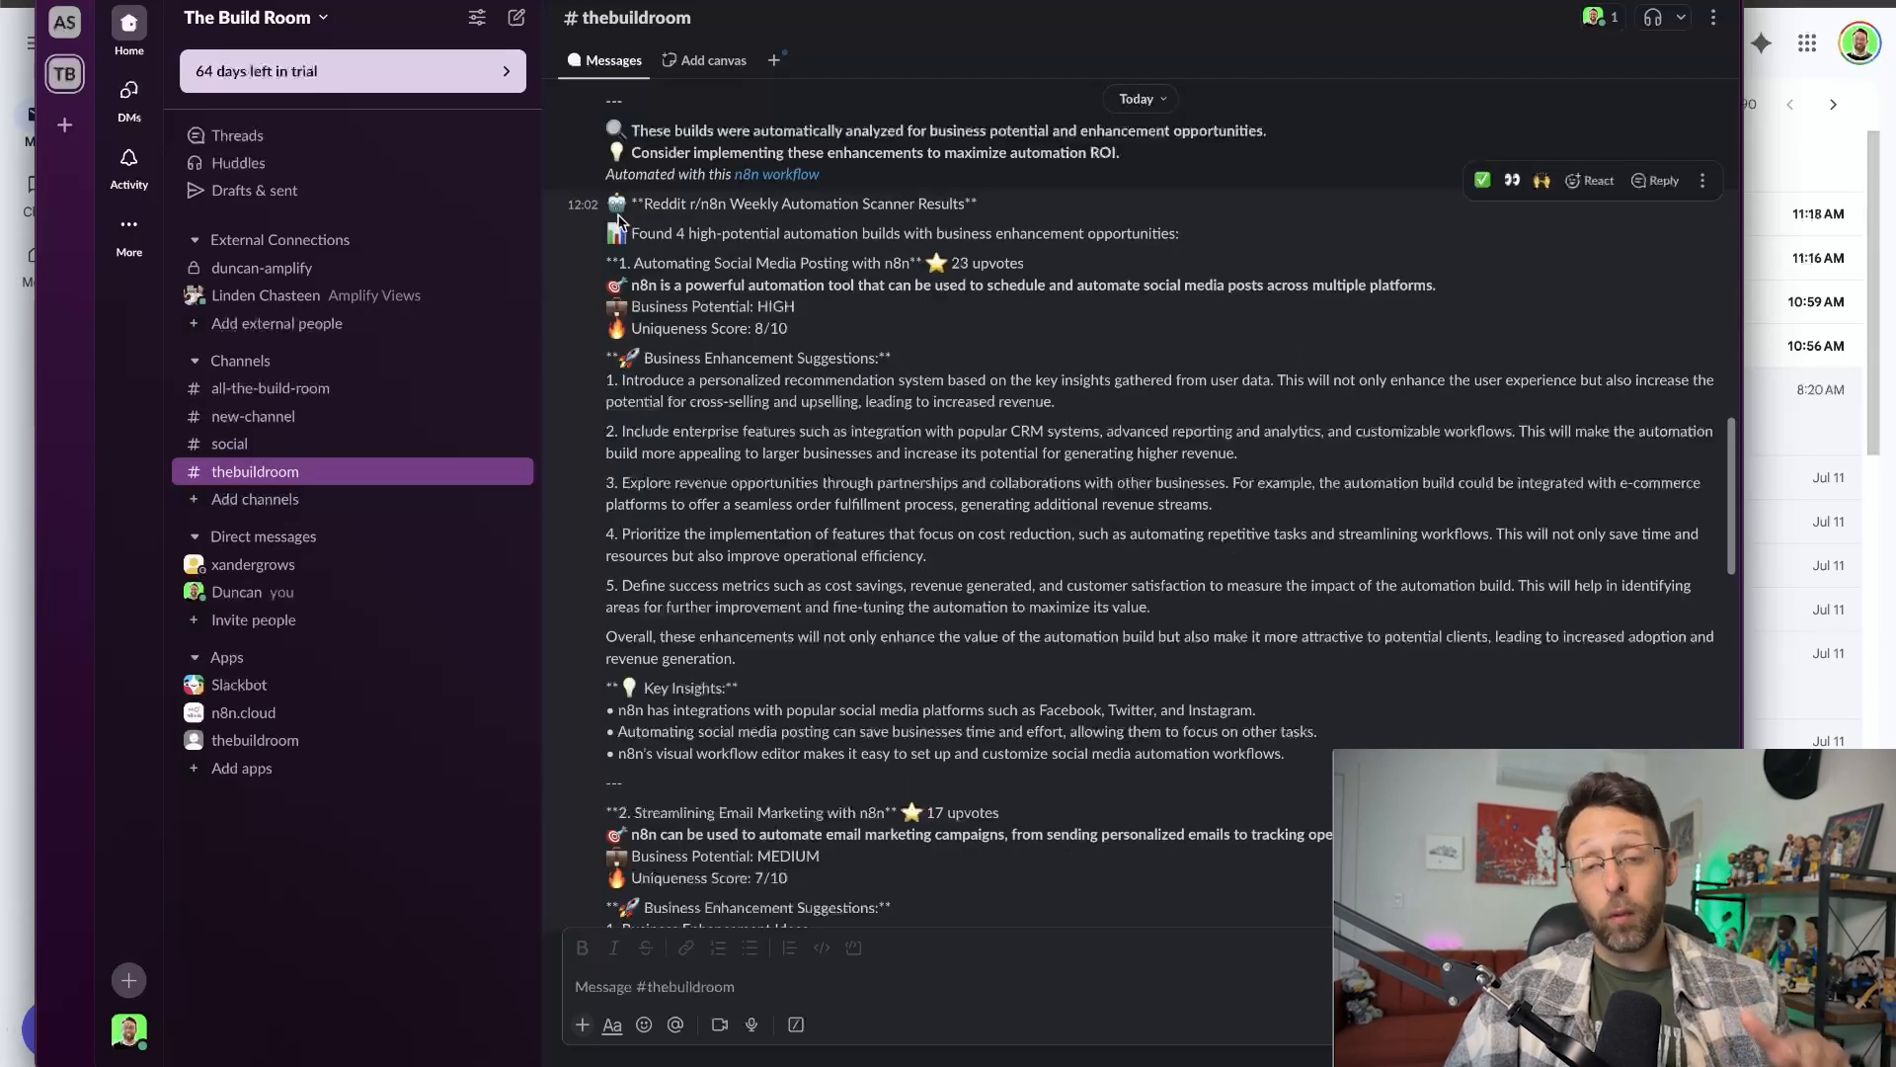
Review the weekly scanner results for the Automating Social Media Posting build, including its description, business potential and uniqueness score.
{"action": "left_click_drag", "start_coordinate": [655, 233], "coordinate": [1059, 233]}
{"action": "left_click", "coordinate": [835, 315]}
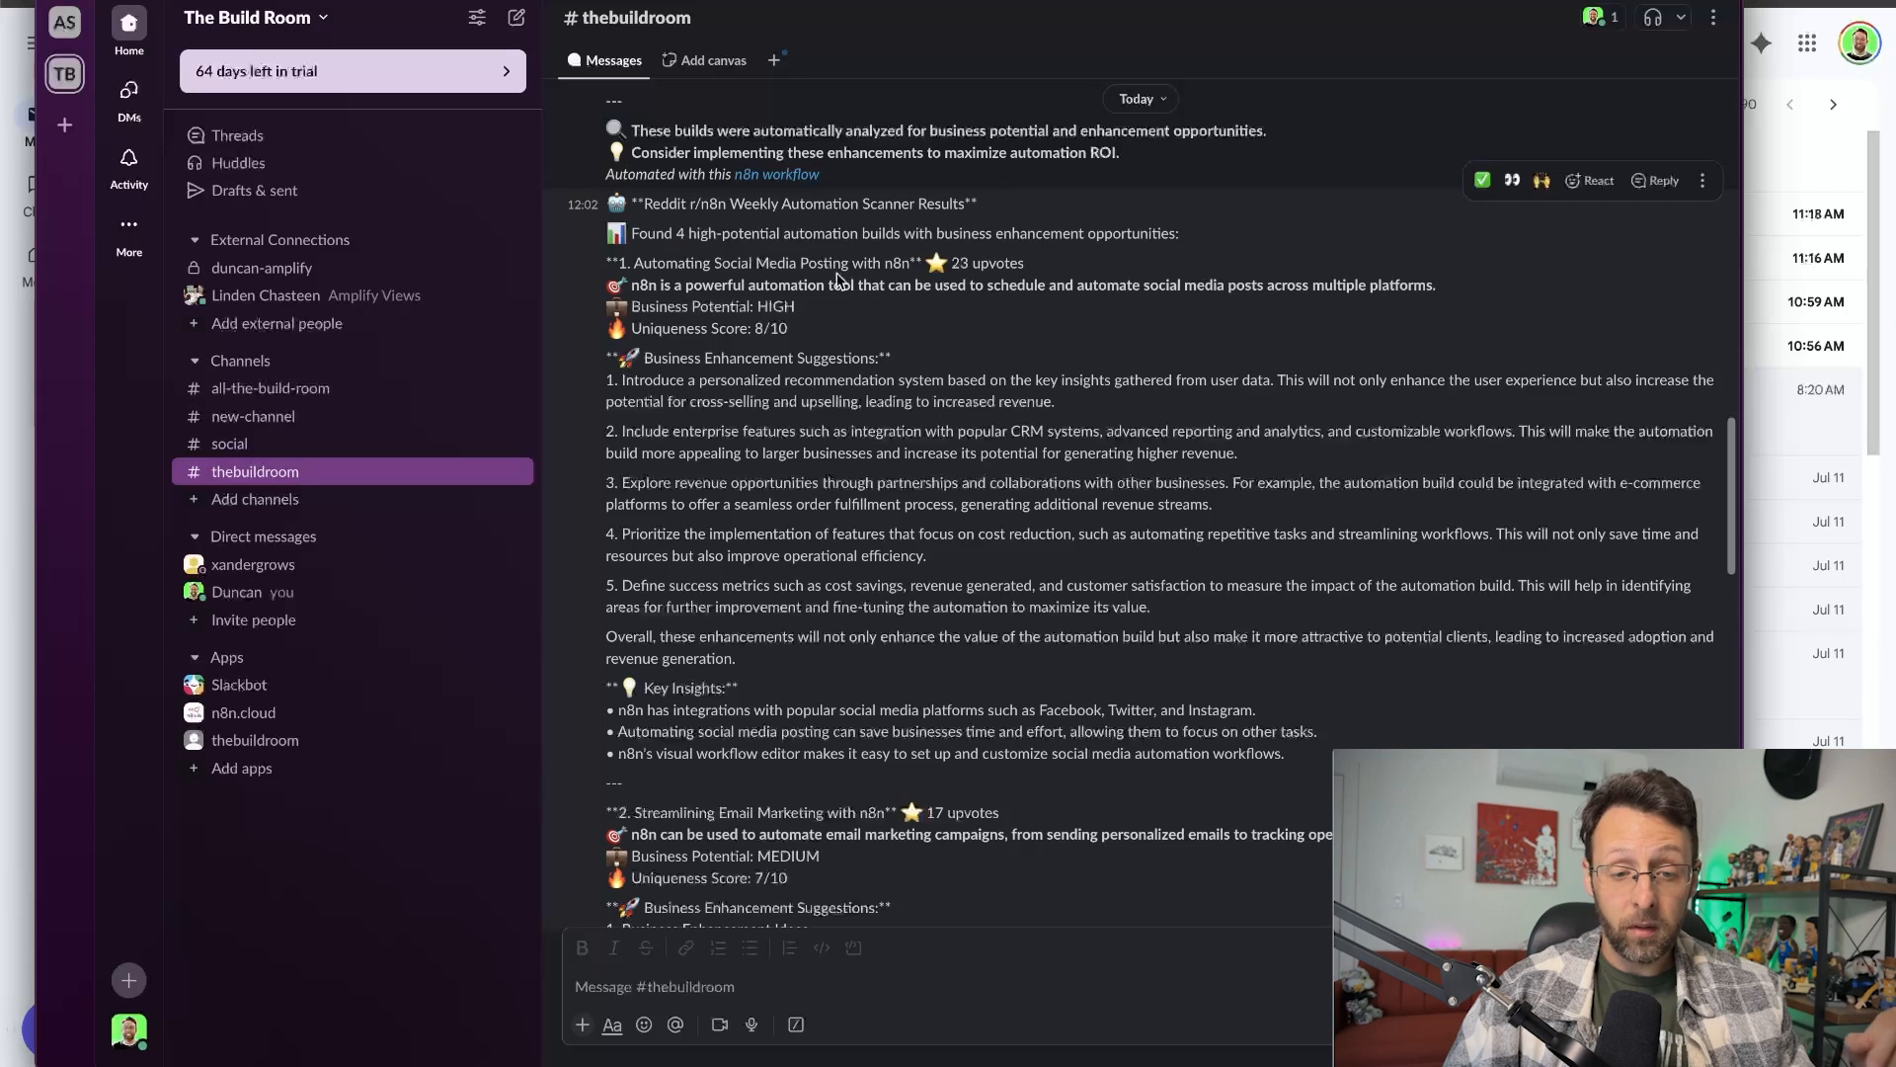
{"action": "left_click_drag", "start_coordinate": [659, 265], "coordinate": [892, 267]}
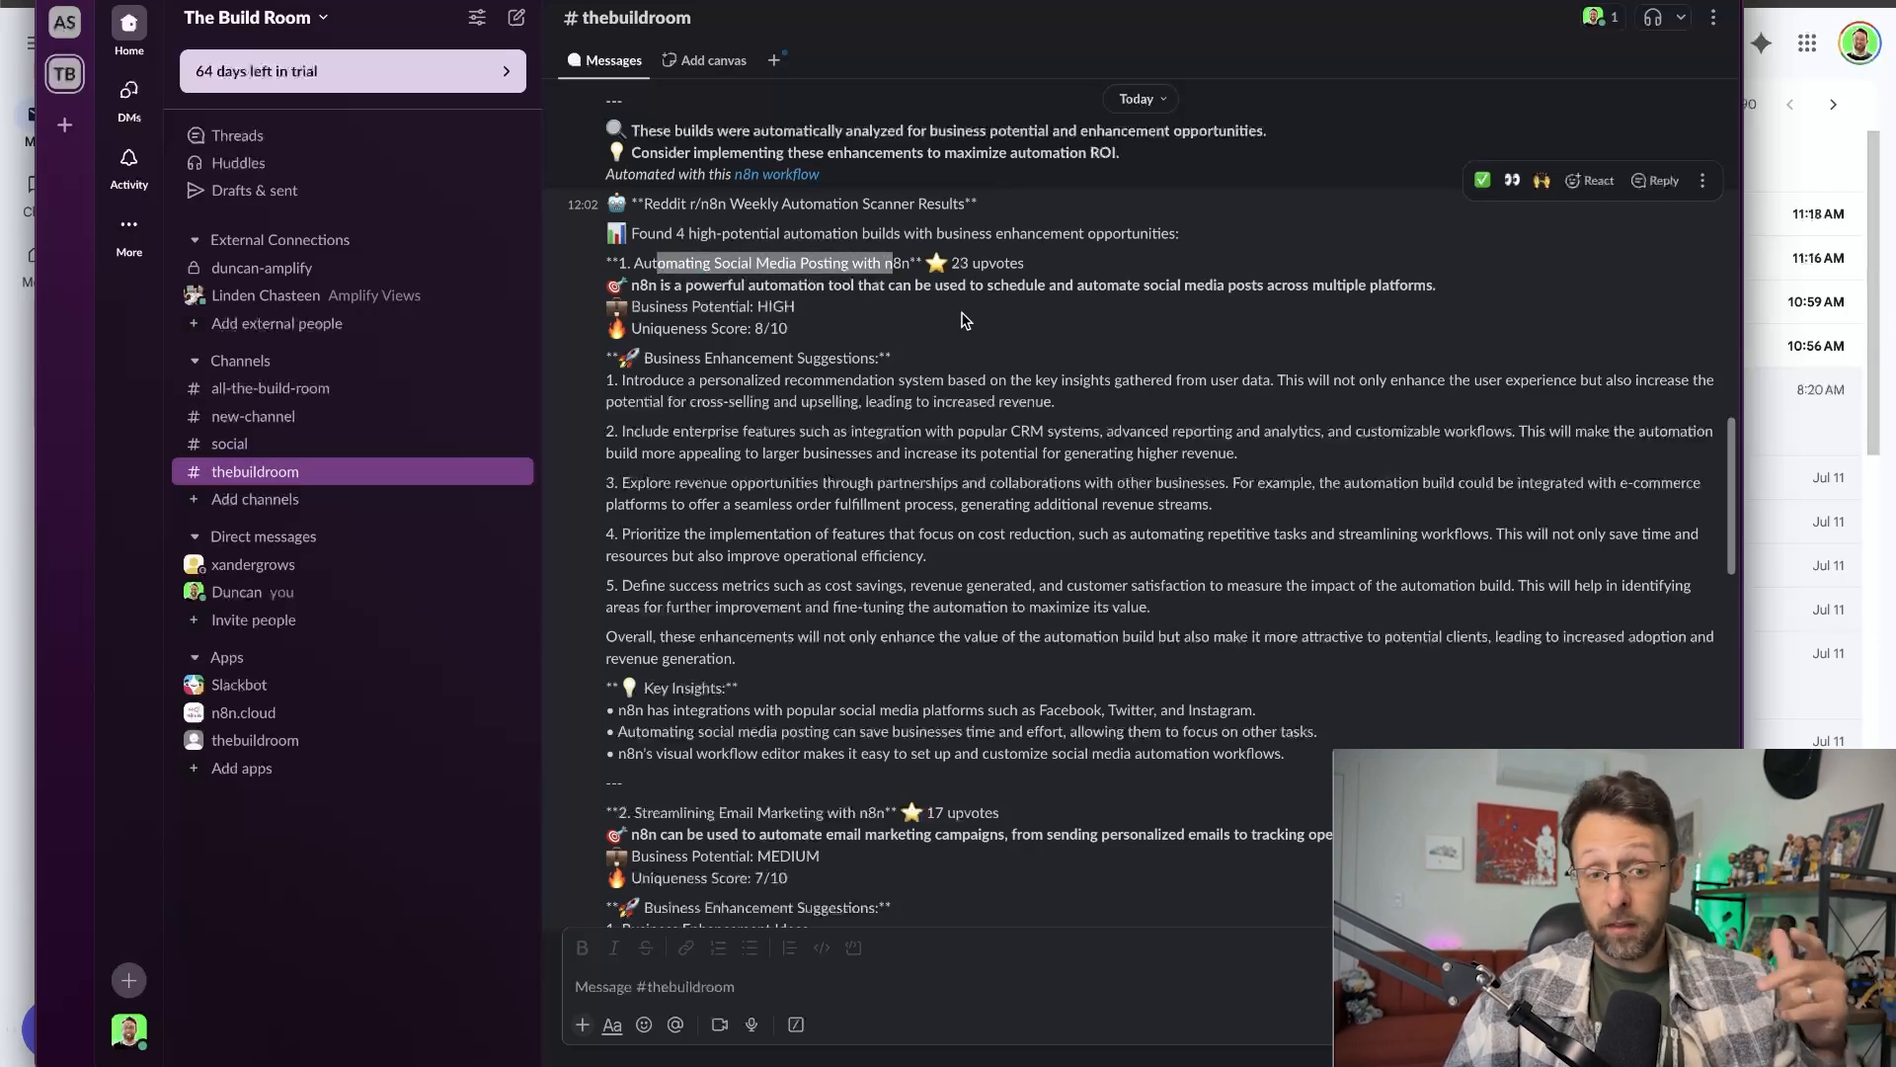
{"action": "left_click_drag", "start_coordinate": [637, 287], "coordinate": [1099, 286]}
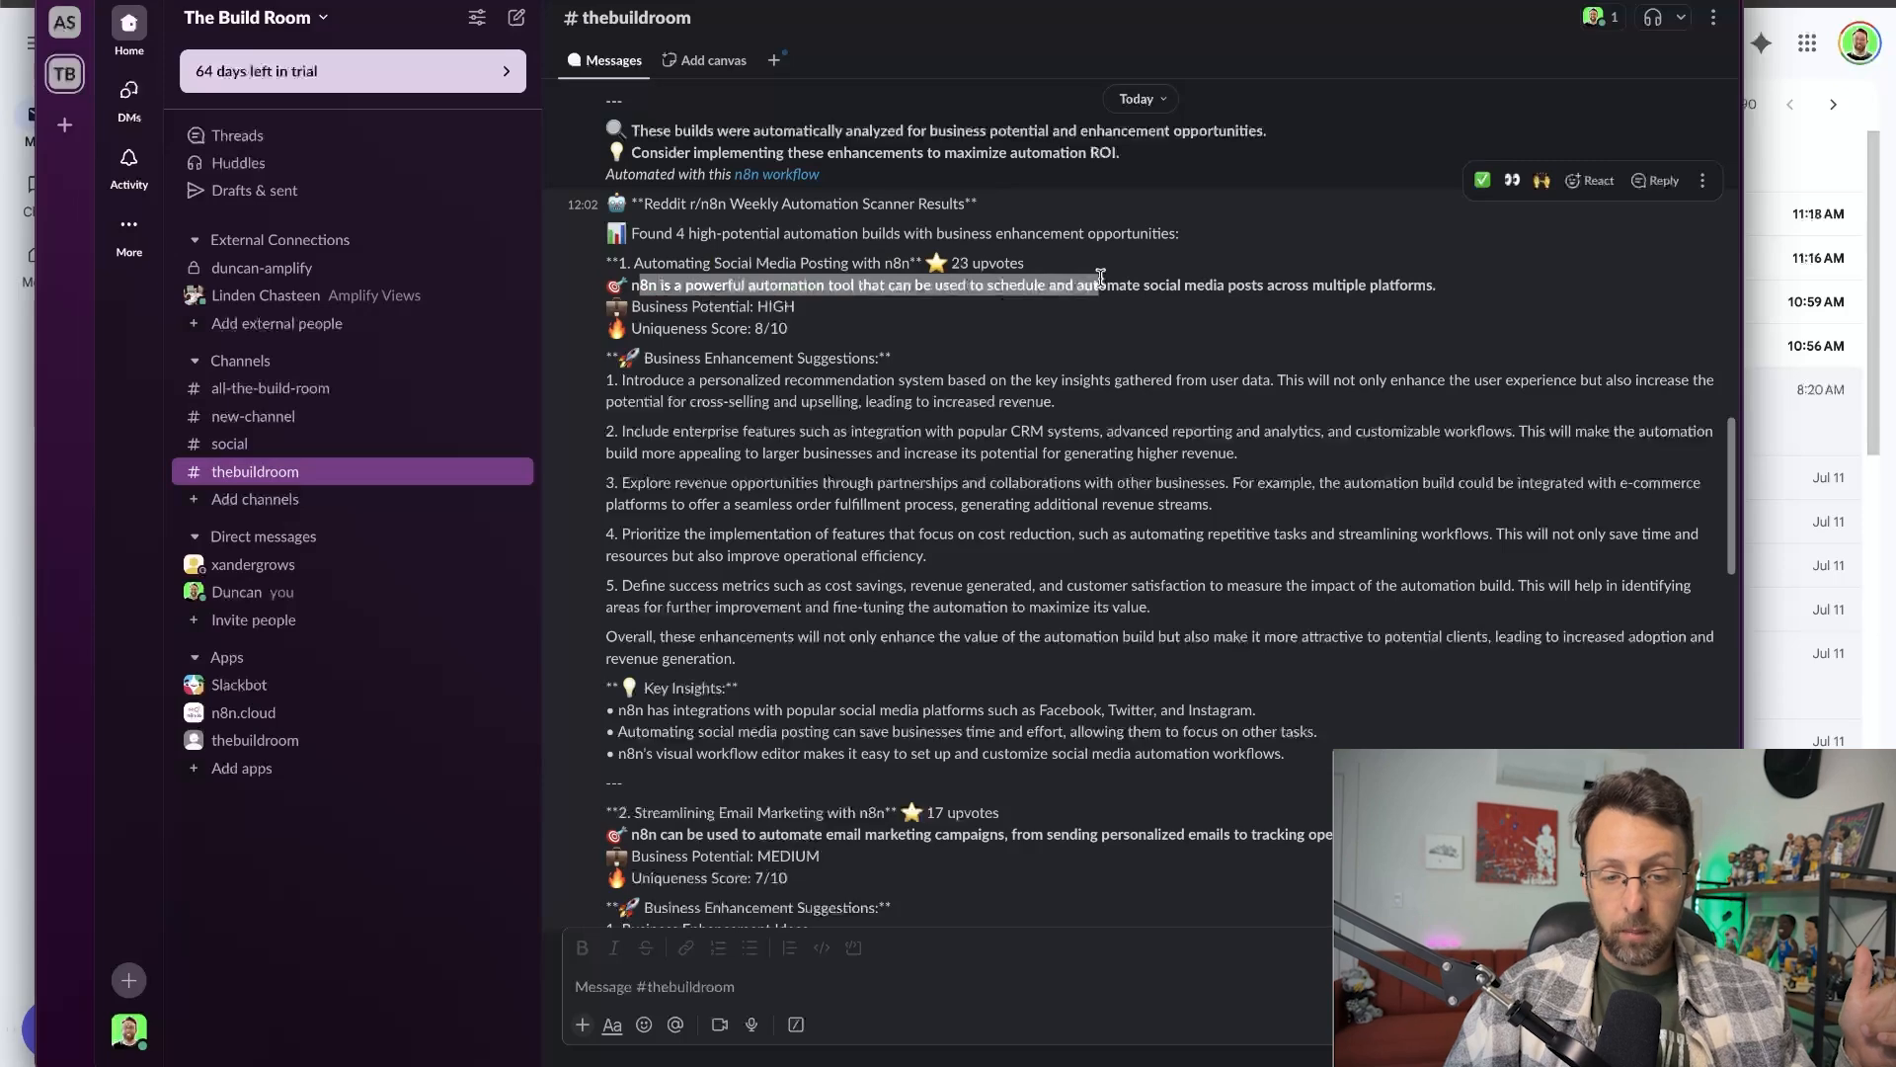
{"action": "scroll", "coordinate": [1156, 329], "scroll_direction": "down", "scroll_amount": 1}
{"action": "left_click_drag", "start_coordinate": [770, 247], "coordinate": [917, 276]}
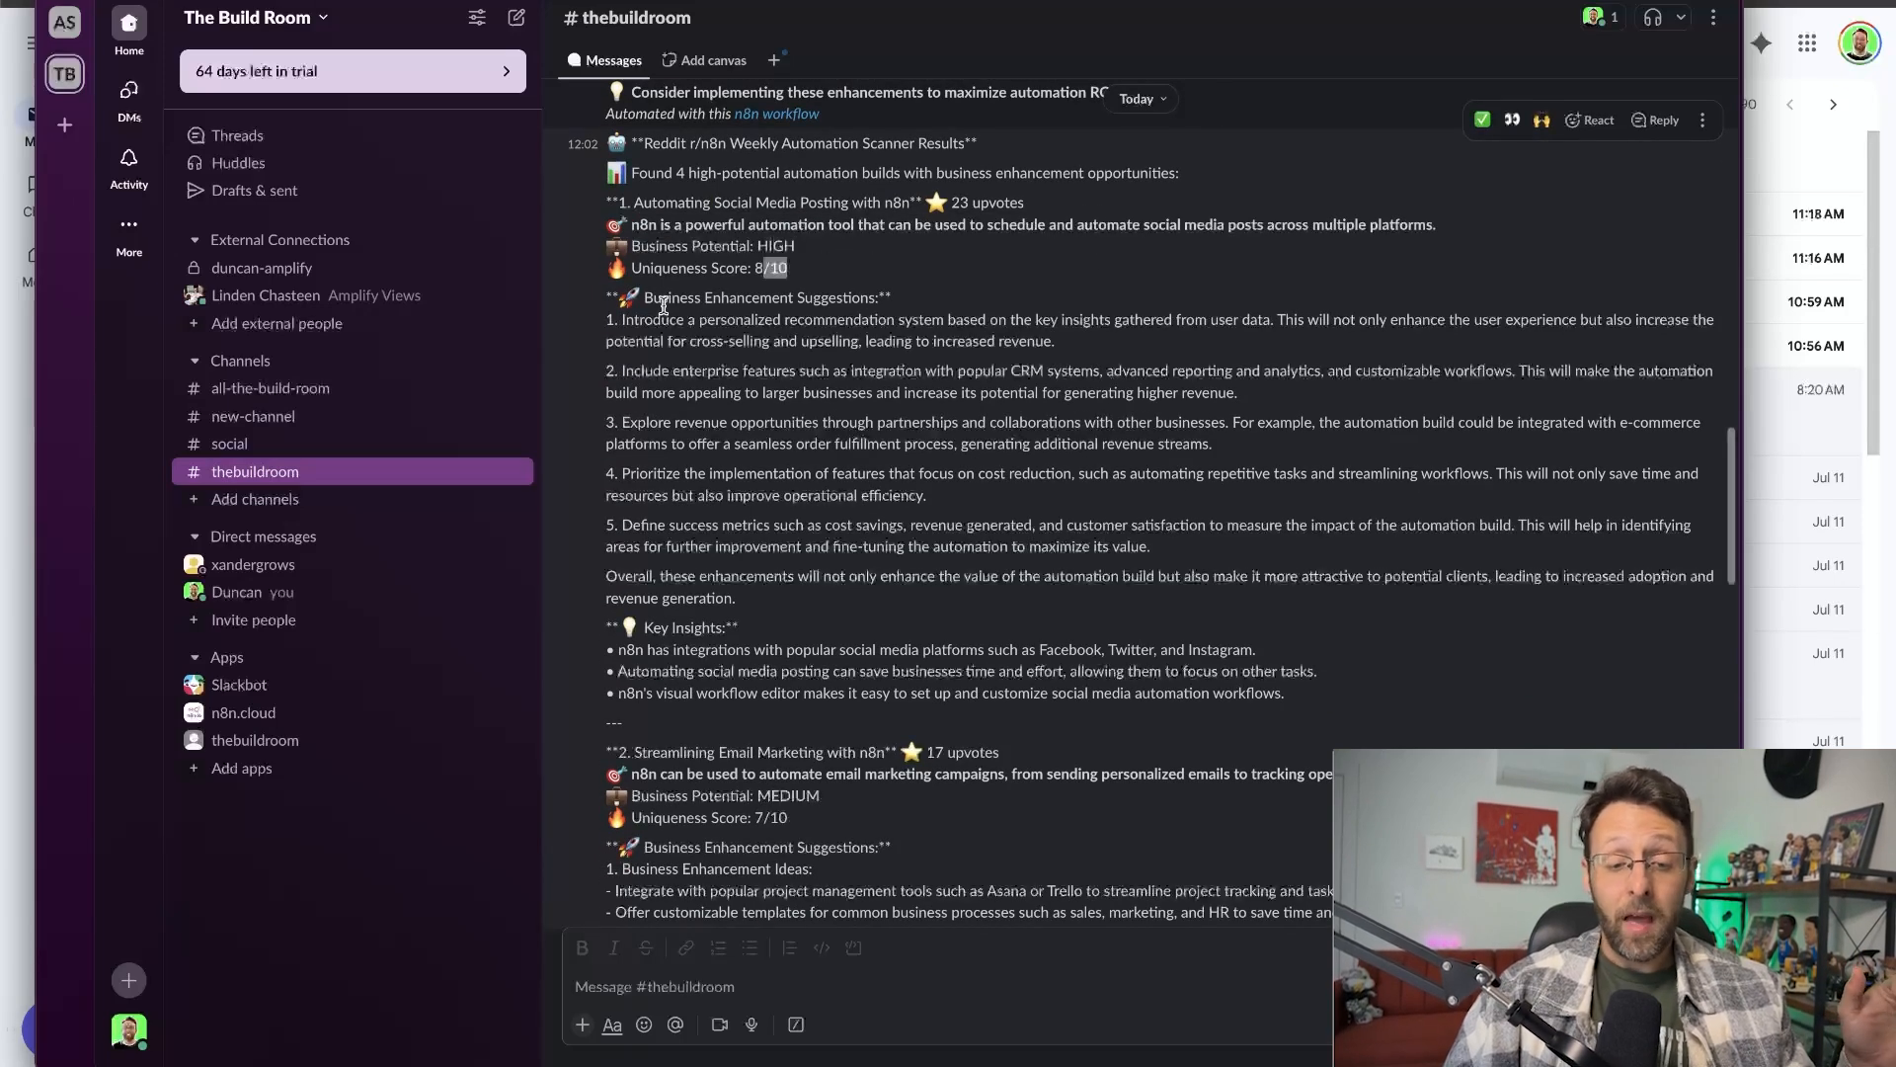
Read the Business Enhancement Suggestions listed for the social media posting build and continue toward the email marketing build.
{"action": "left_click_drag", "start_coordinate": [662, 306], "coordinate": [918, 306]}
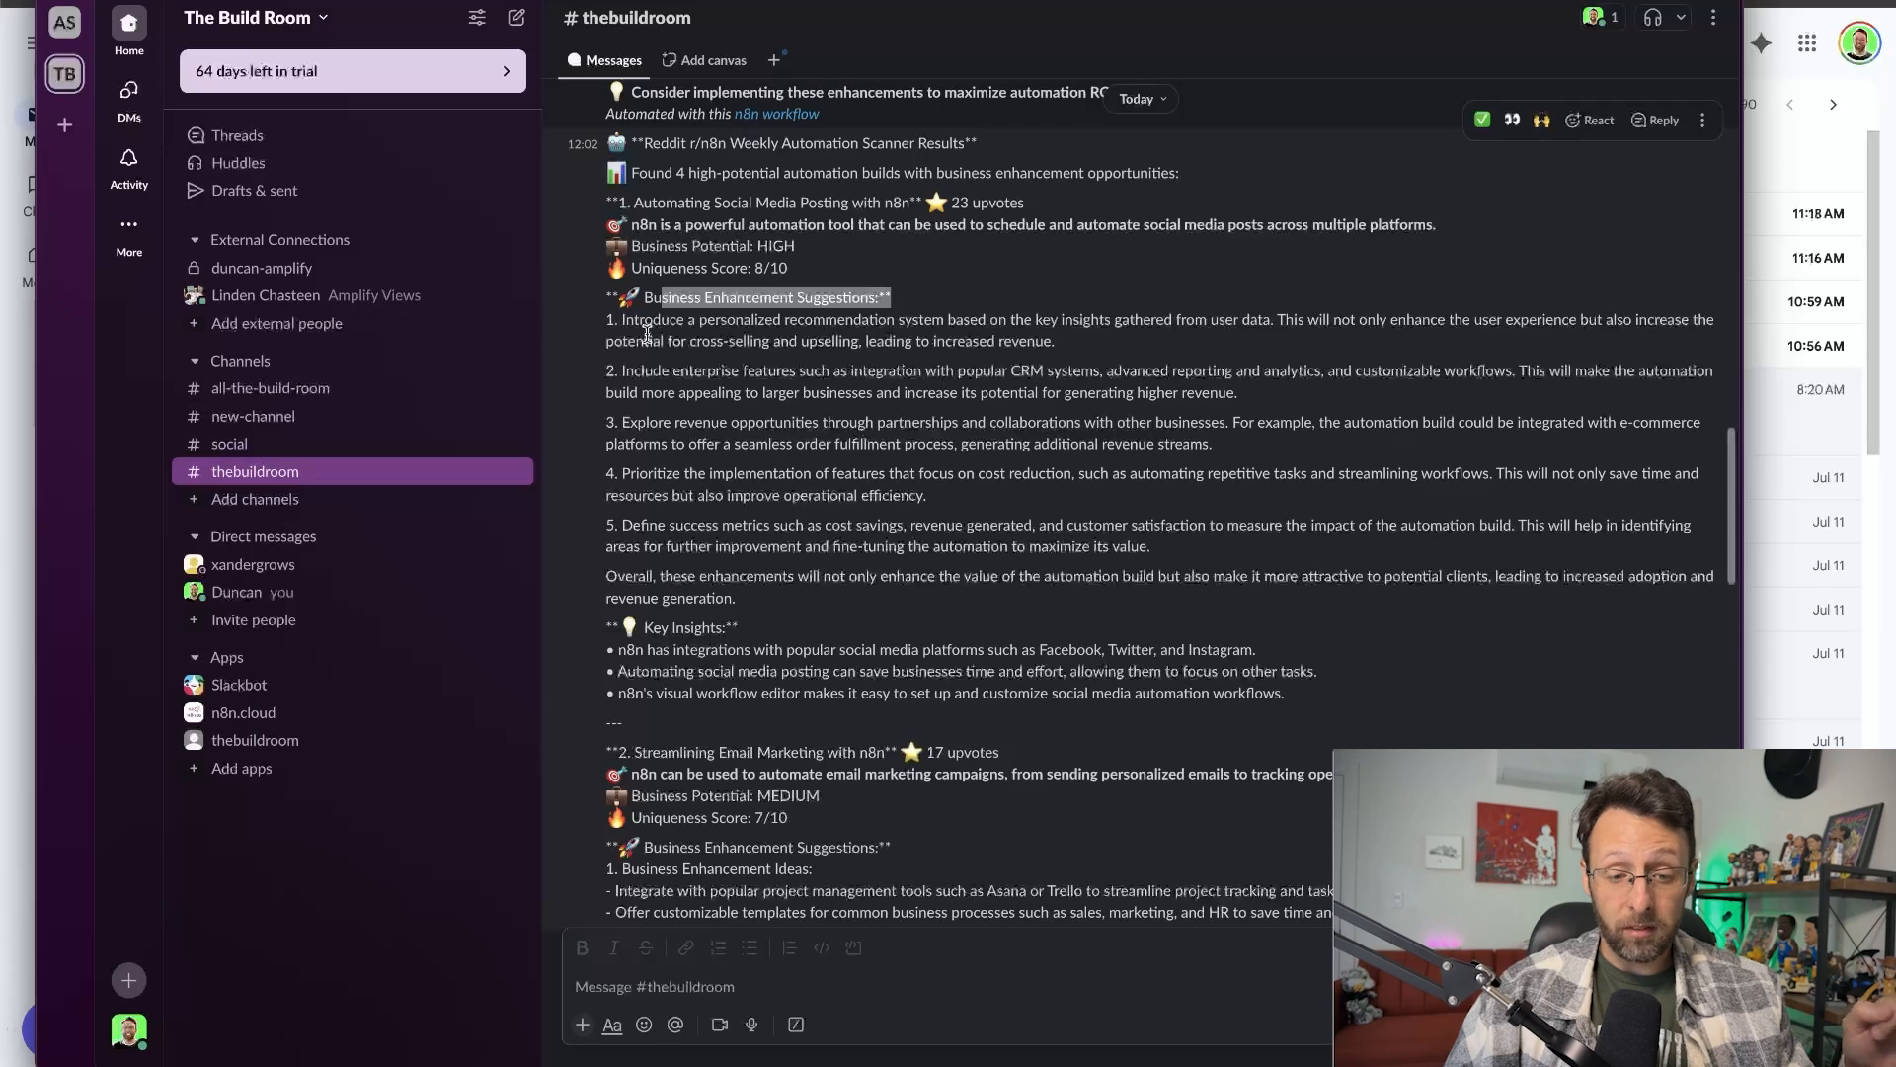
{"action": "left_click_drag", "start_coordinate": [633, 322], "coordinate": [1073, 326]}
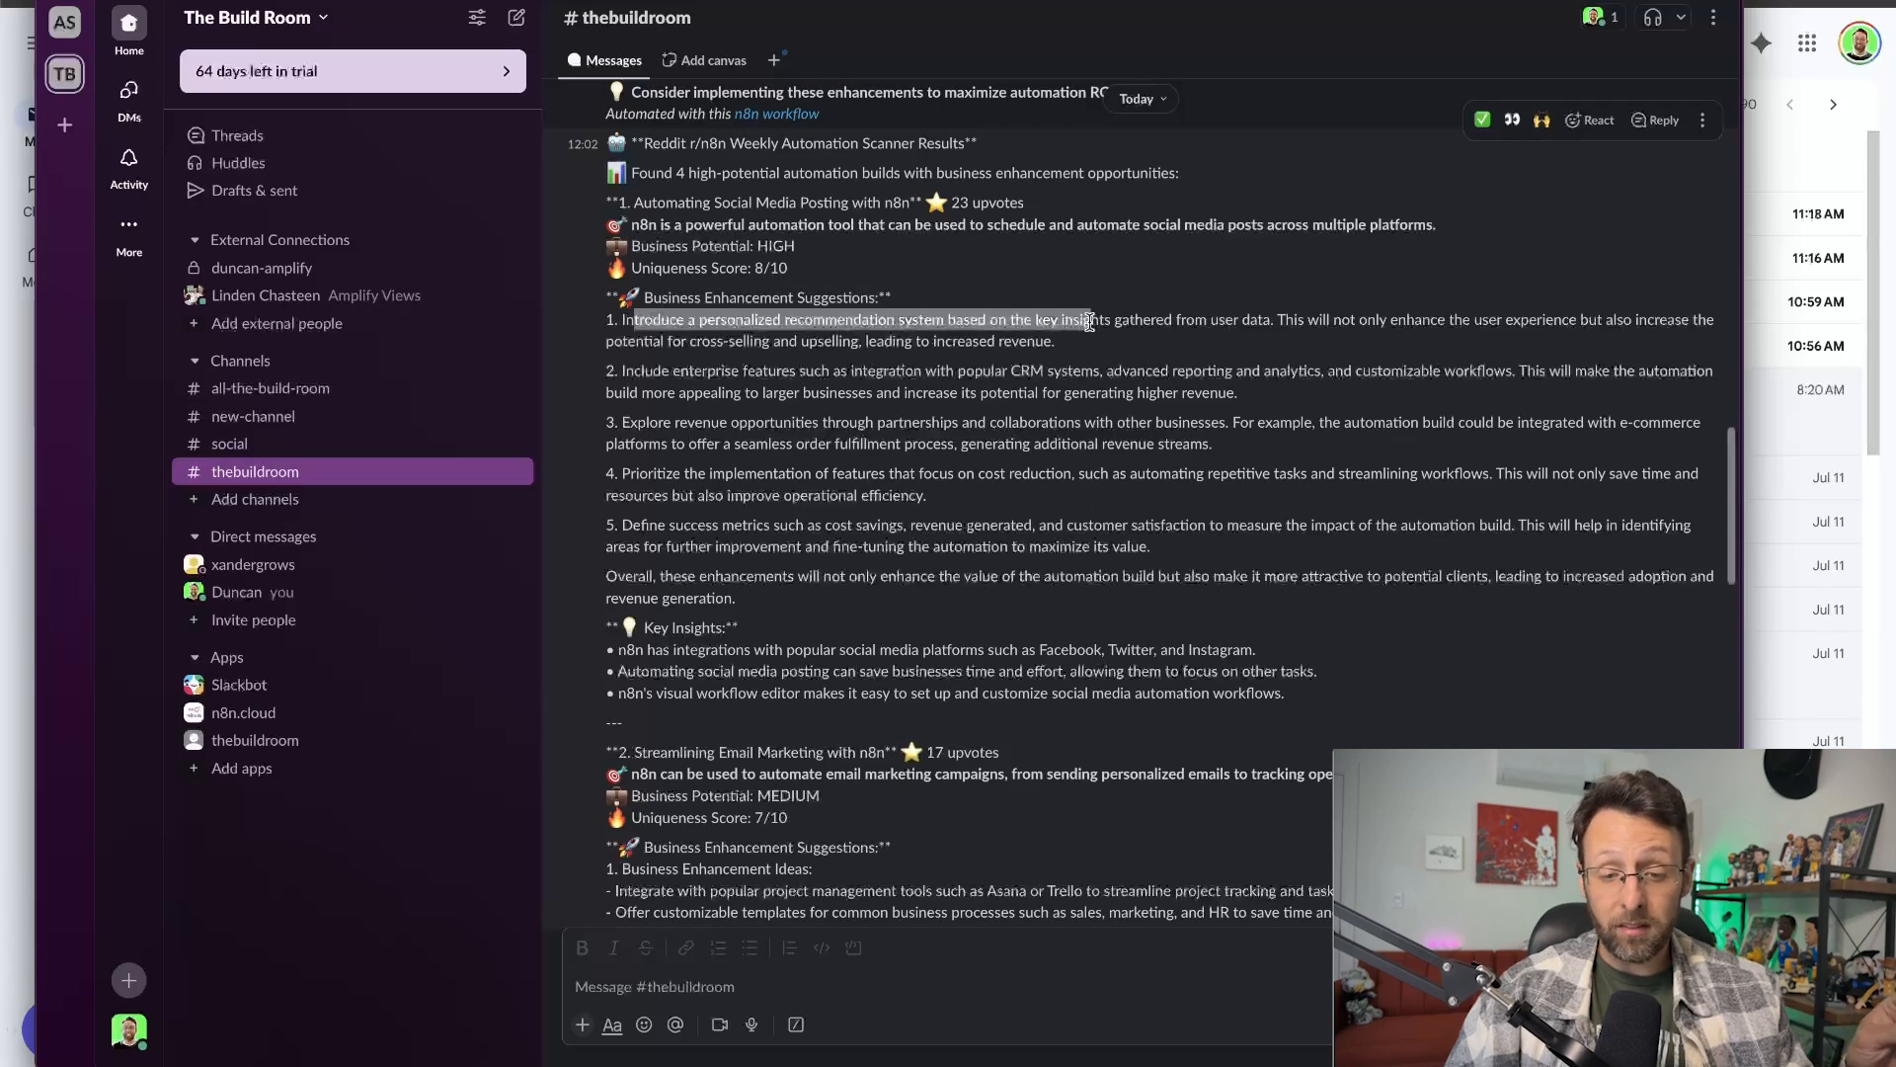
{"action": "left_click", "coordinate": [1136, 350]}
{"action": "scroll", "coordinate": [1136, 350], "scroll_direction": "down", "scroll_amount": 2}
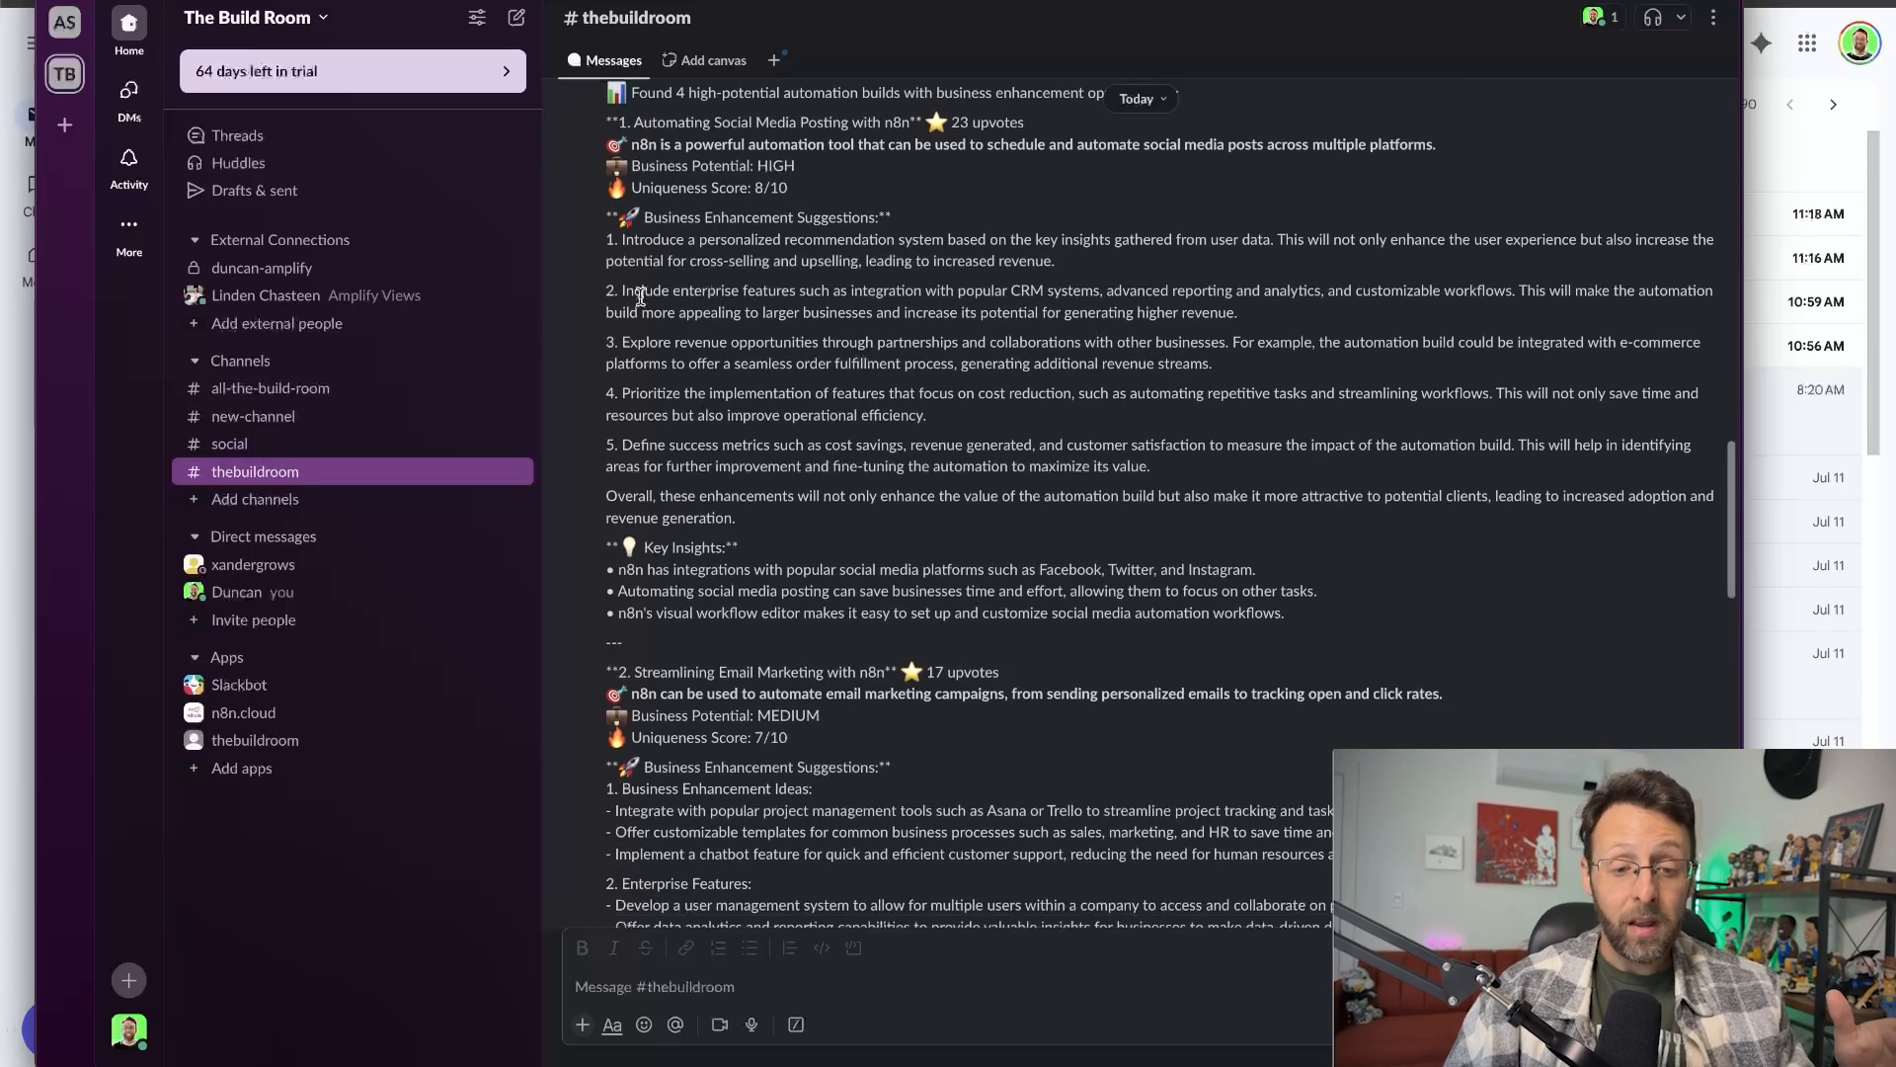
{"action": "left_click_drag", "start_coordinate": [641, 291], "coordinate": [962, 286]}
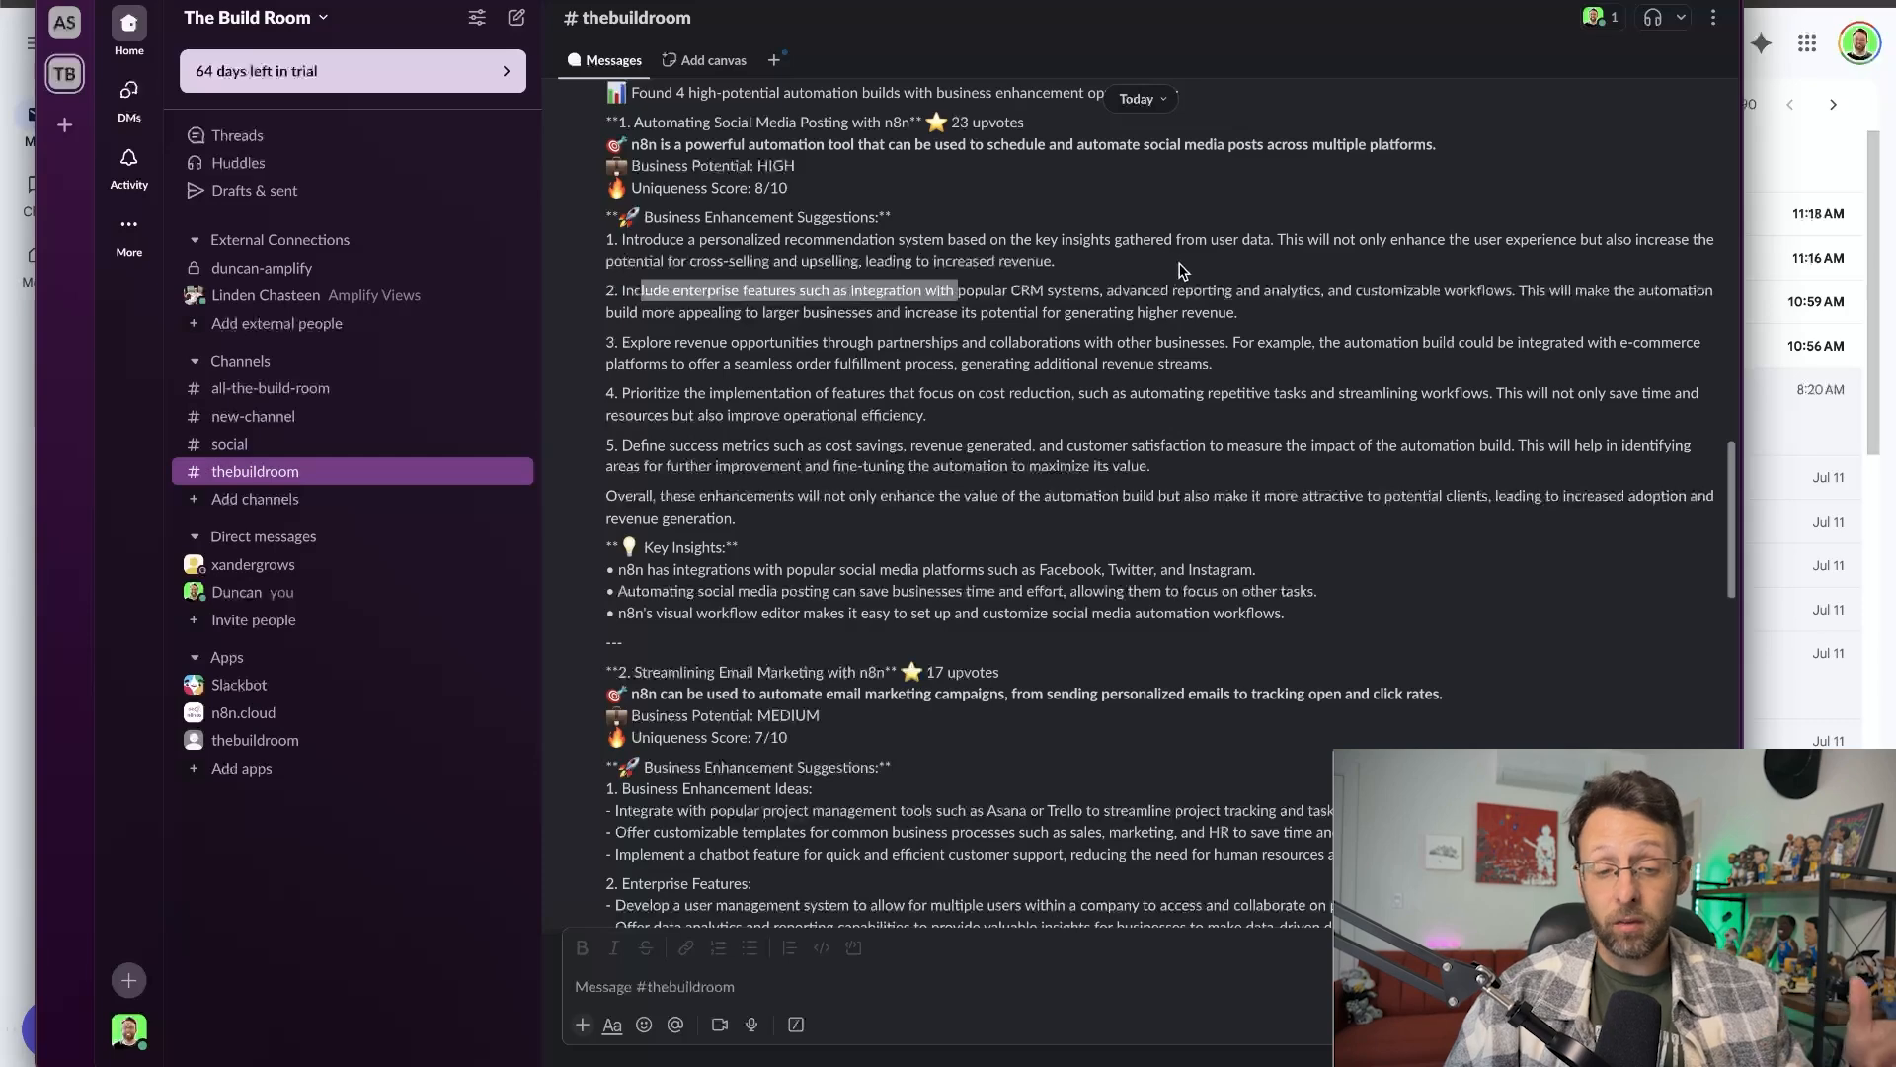
{"action": "scroll", "coordinate": [1182, 270], "scroll_direction": "down", "scroll_amount": 1}
{"action": "left_click_drag", "start_coordinate": [657, 293], "coordinate": [977, 285]}
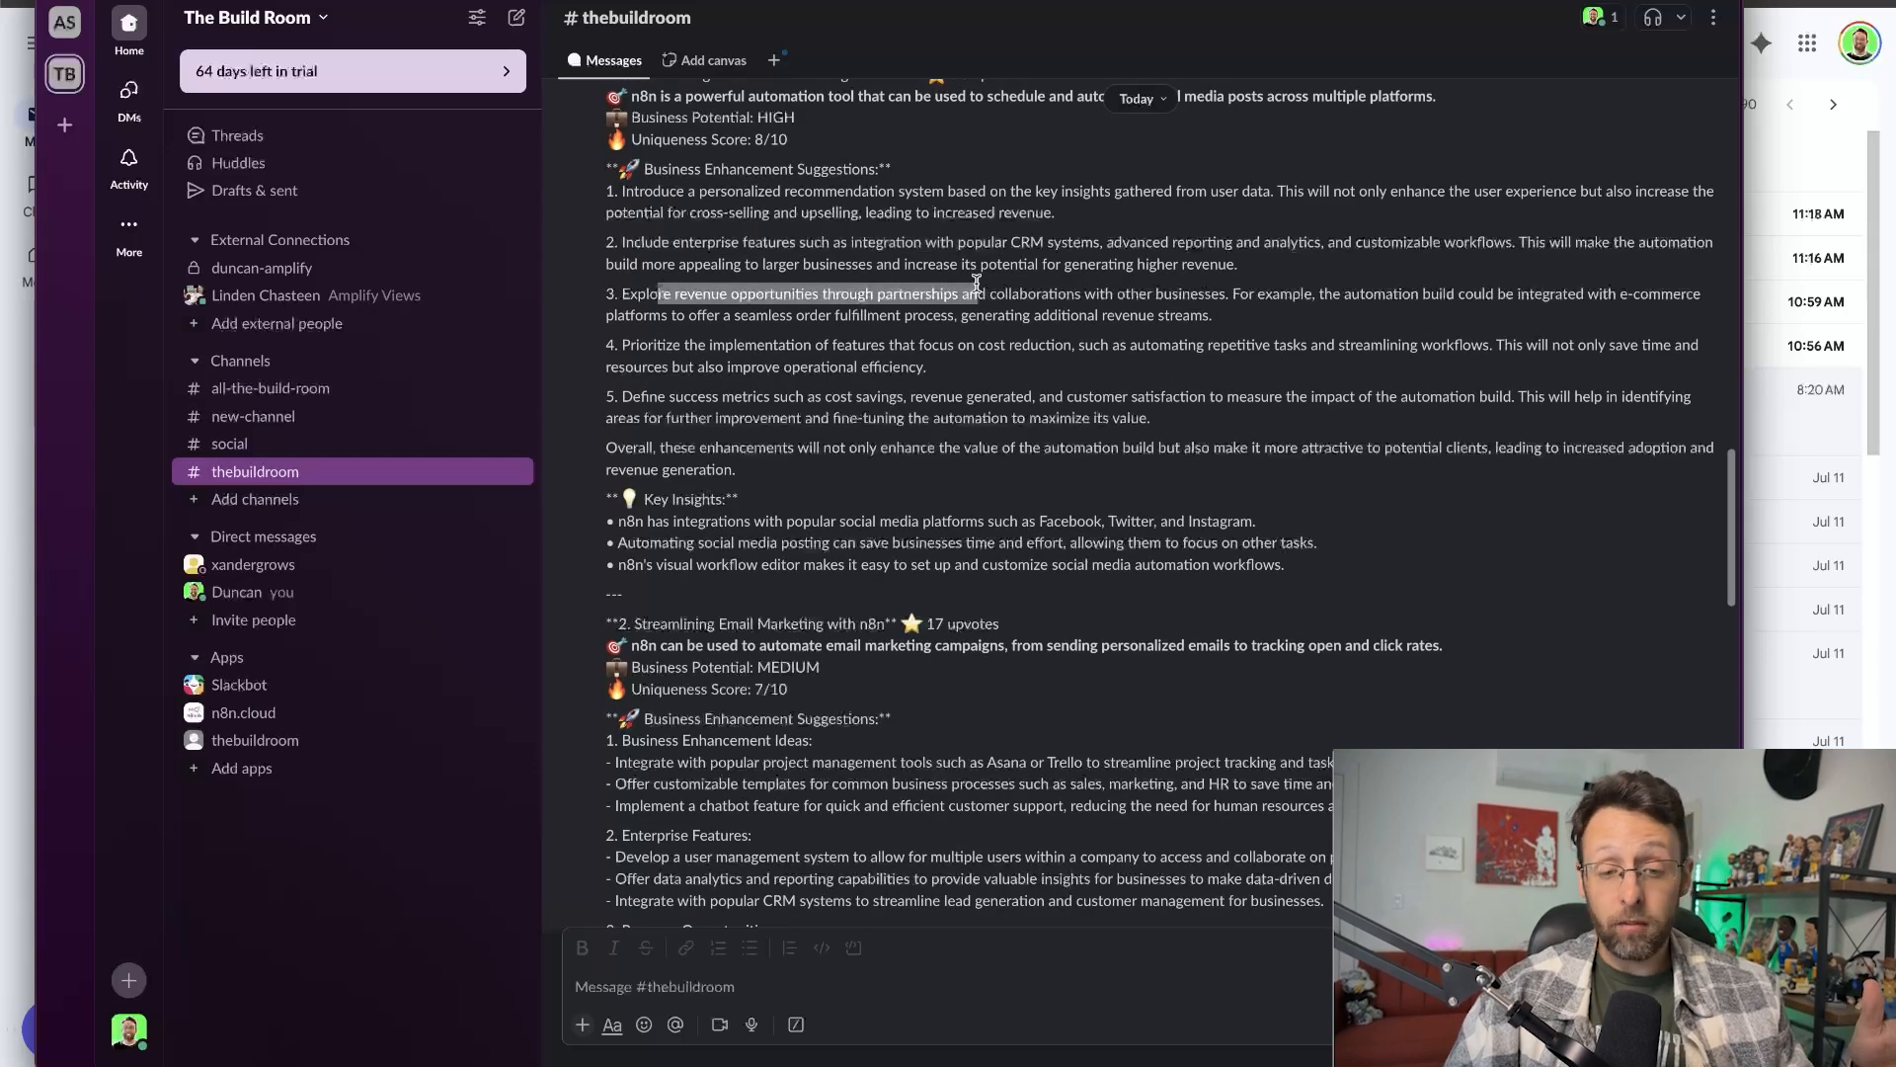
{"action": "scroll", "coordinate": [832, 291], "scroll_direction": "down", "scroll_amount": 4}
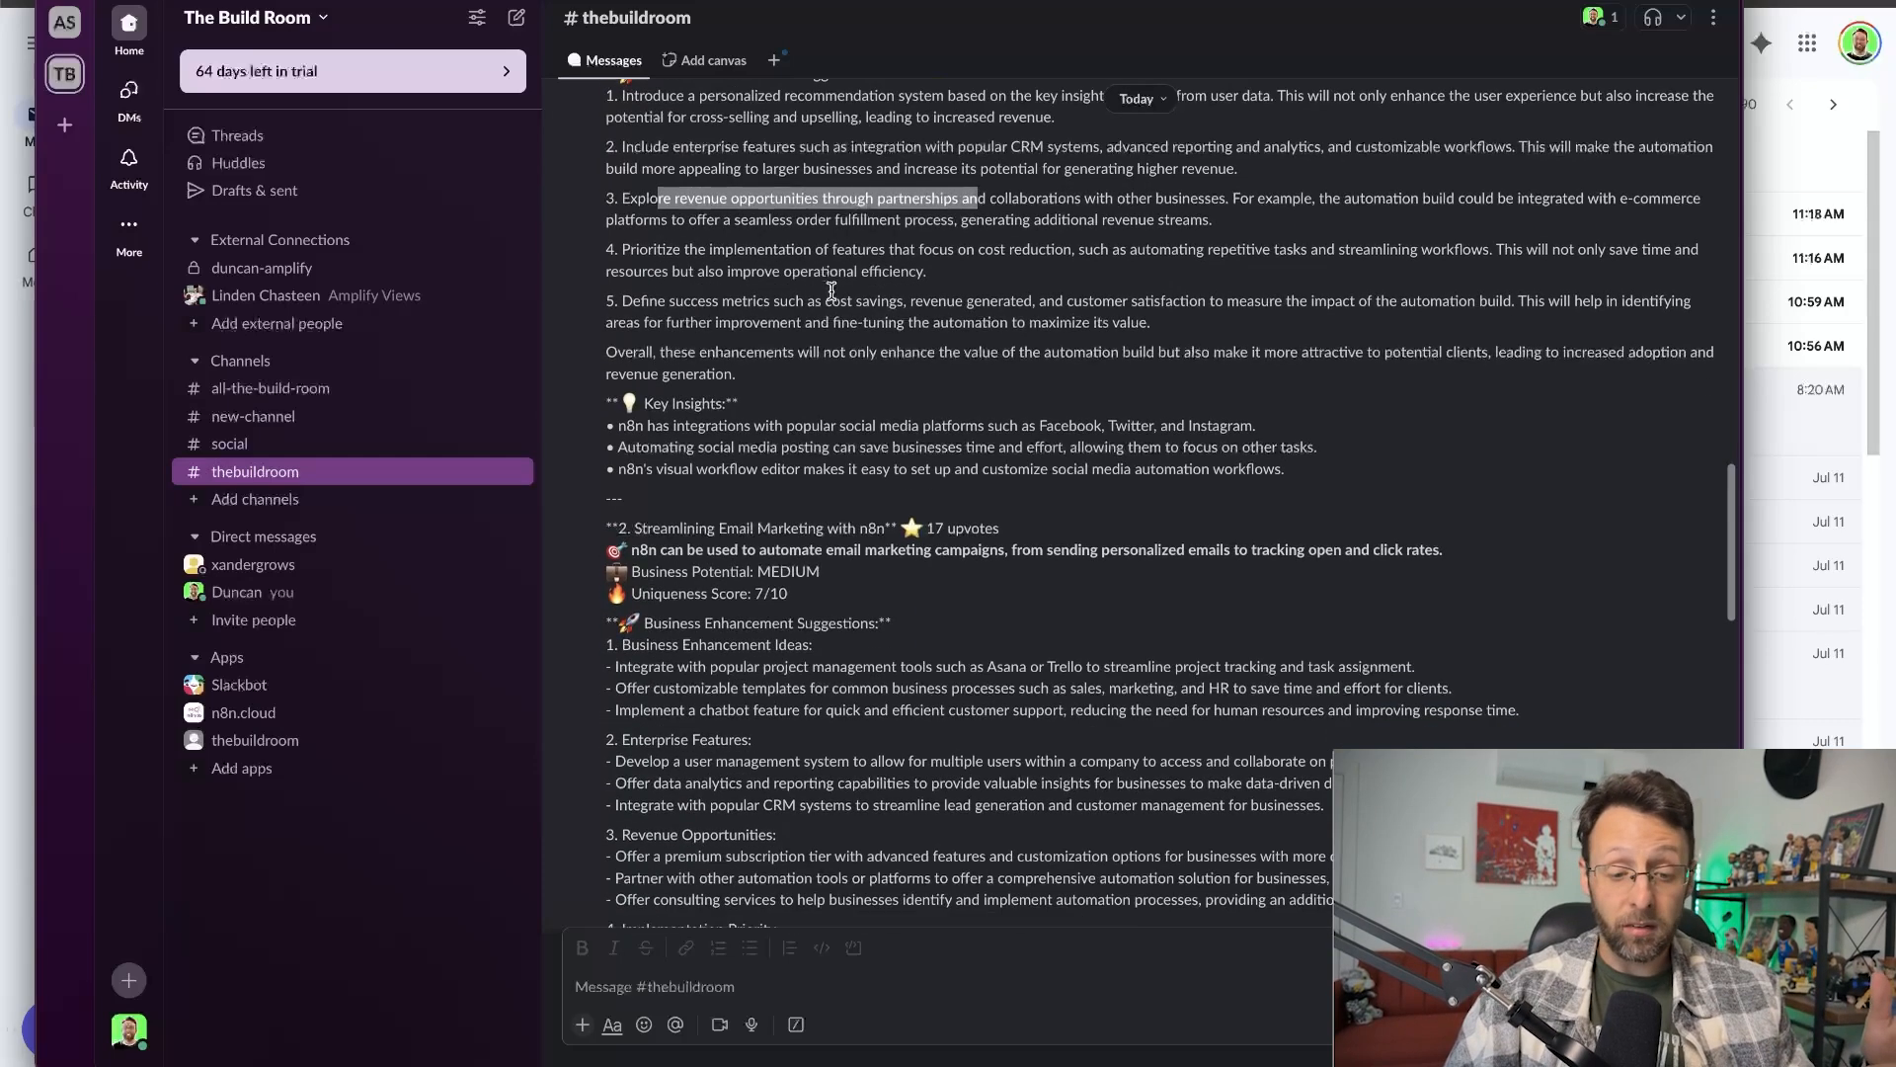
Review the posted results for the email marketing and lead generation builds, including their enhancement ideas, business potential and uniqueness scores.
{"action": "left_click", "coordinate": [643, 427]}
{"action": "left_click_drag", "start_coordinate": [643, 427], "coordinate": [889, 426]}
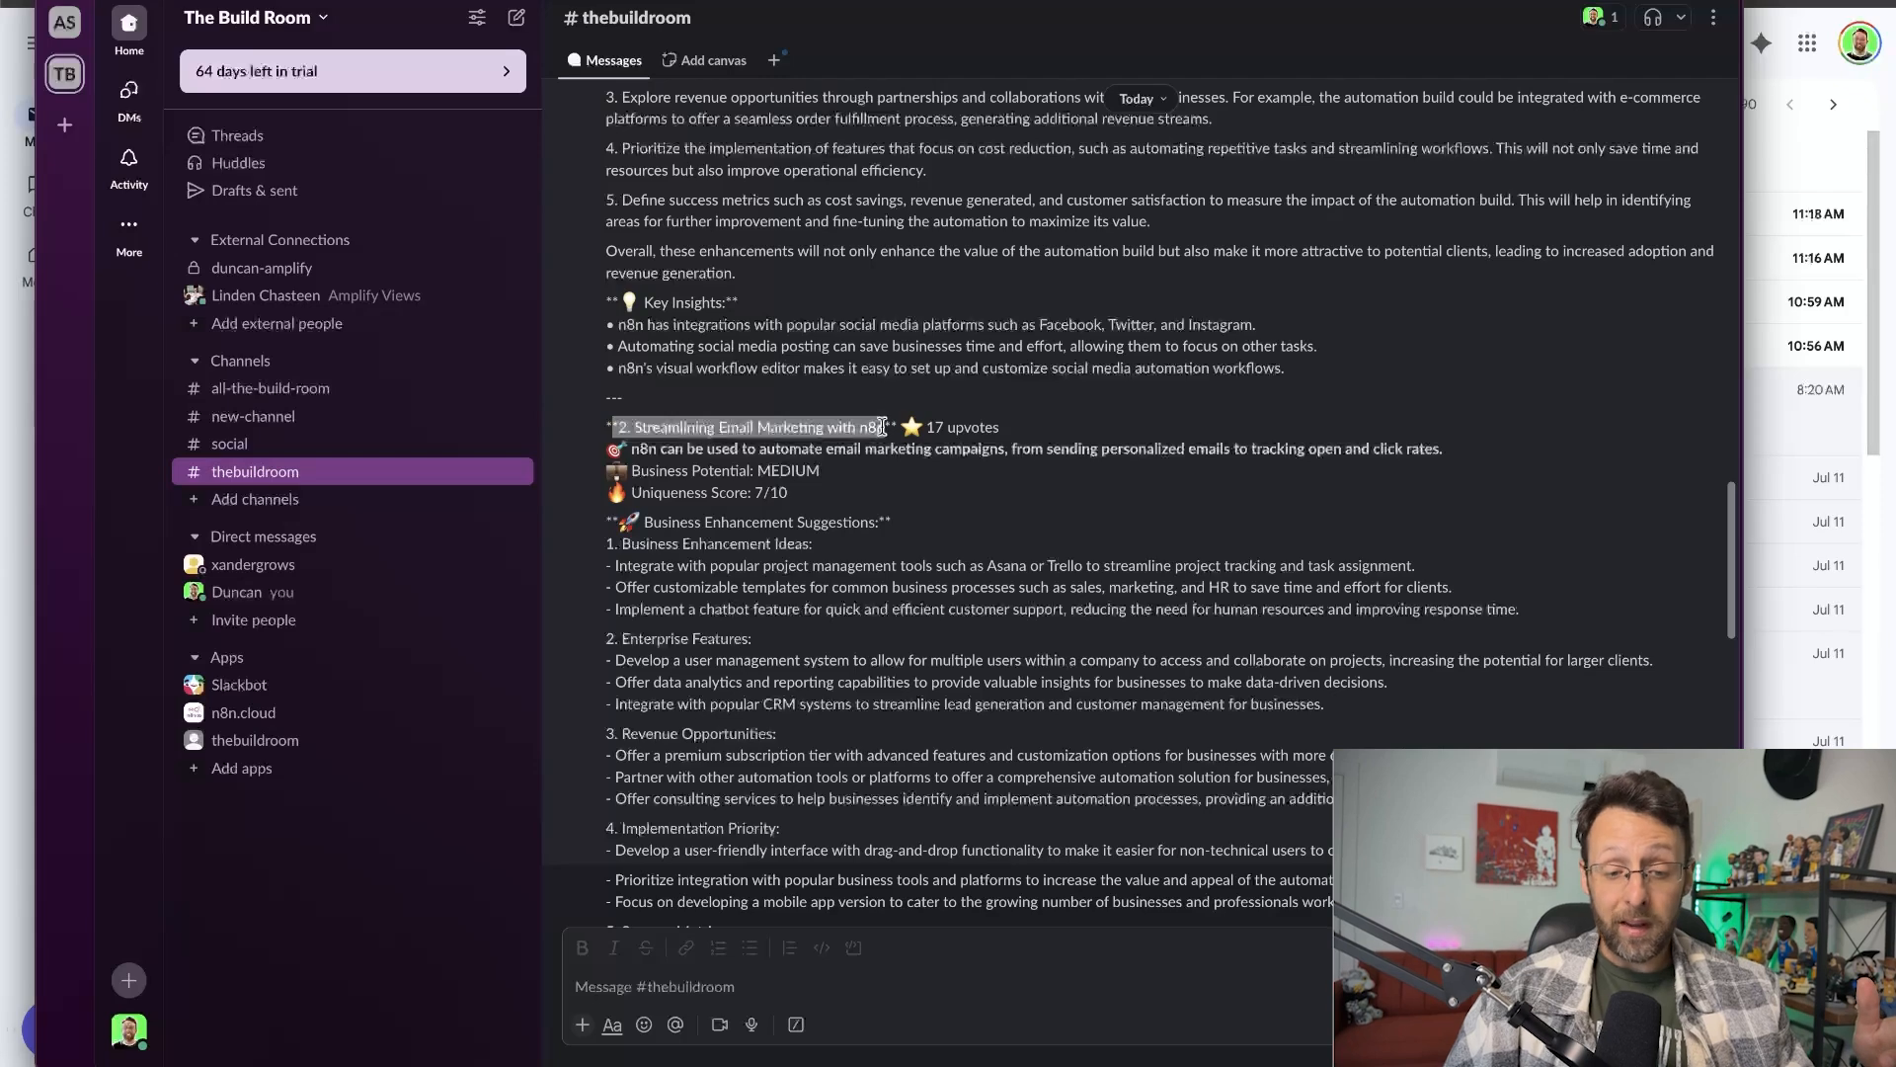
{"action": "scroll", "coordinate": [879, 412], "scroll_direction": "down", "scroll_amount": 5}
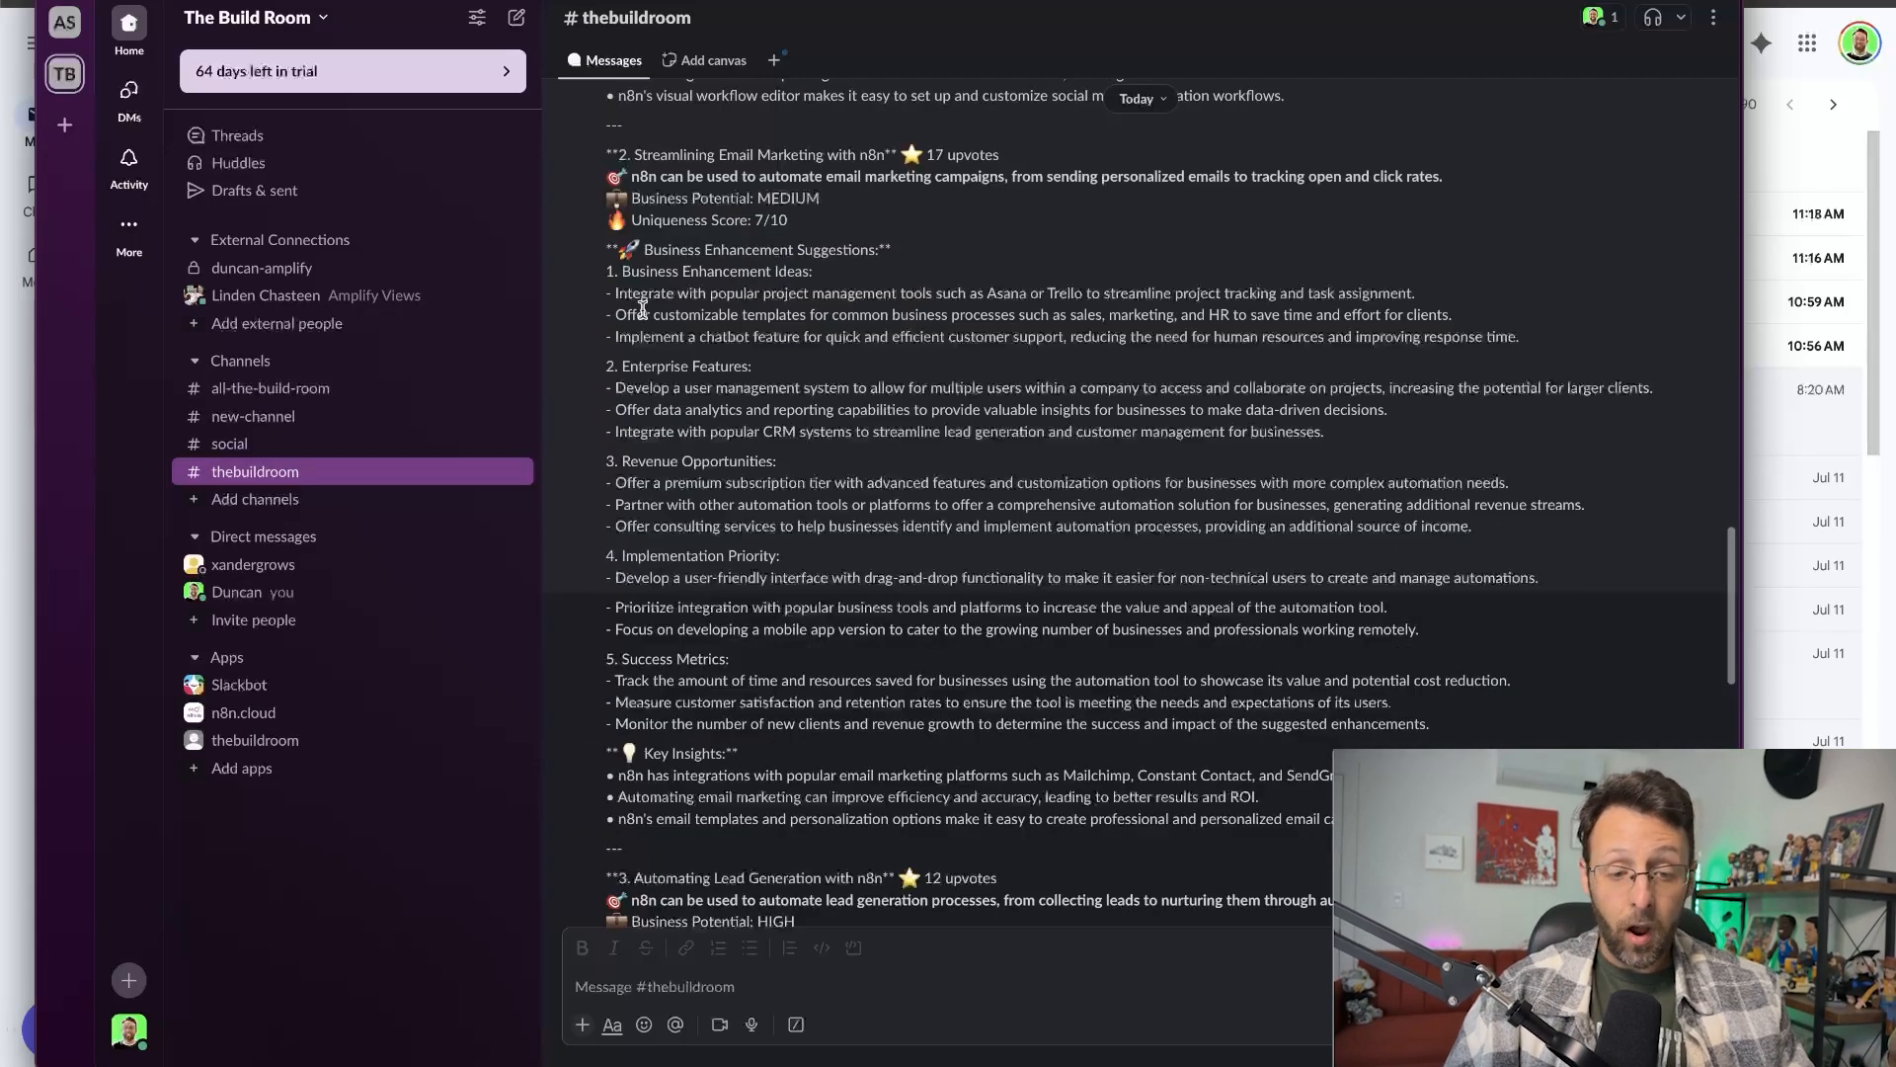
{"action": "left_click_drag", "start_coordinate": [643, 309], "coordinate": [1064, 309]}
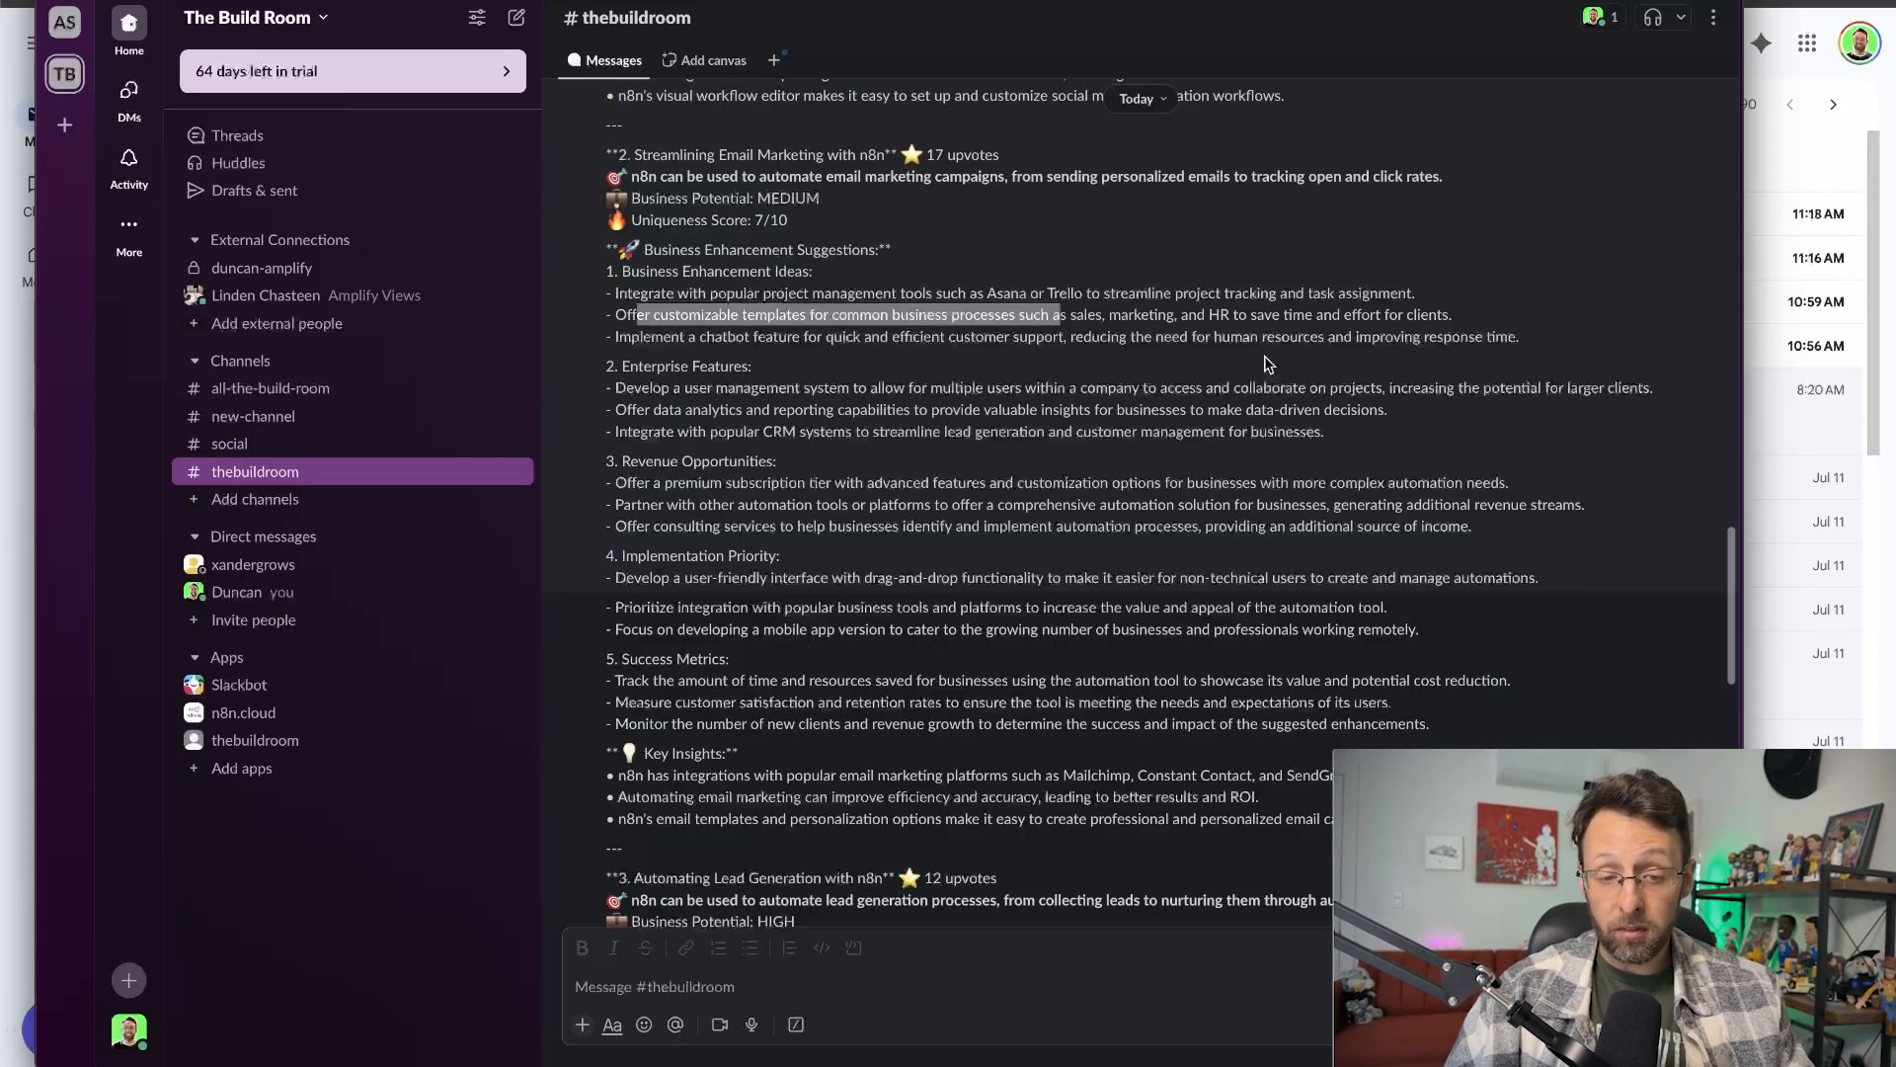
{"action": "left_click", "coordinate": [1025, 363]}
{"action": "left_click_drag", "start_coordinate": [641, 339], "coordinate": [1138, 334]}
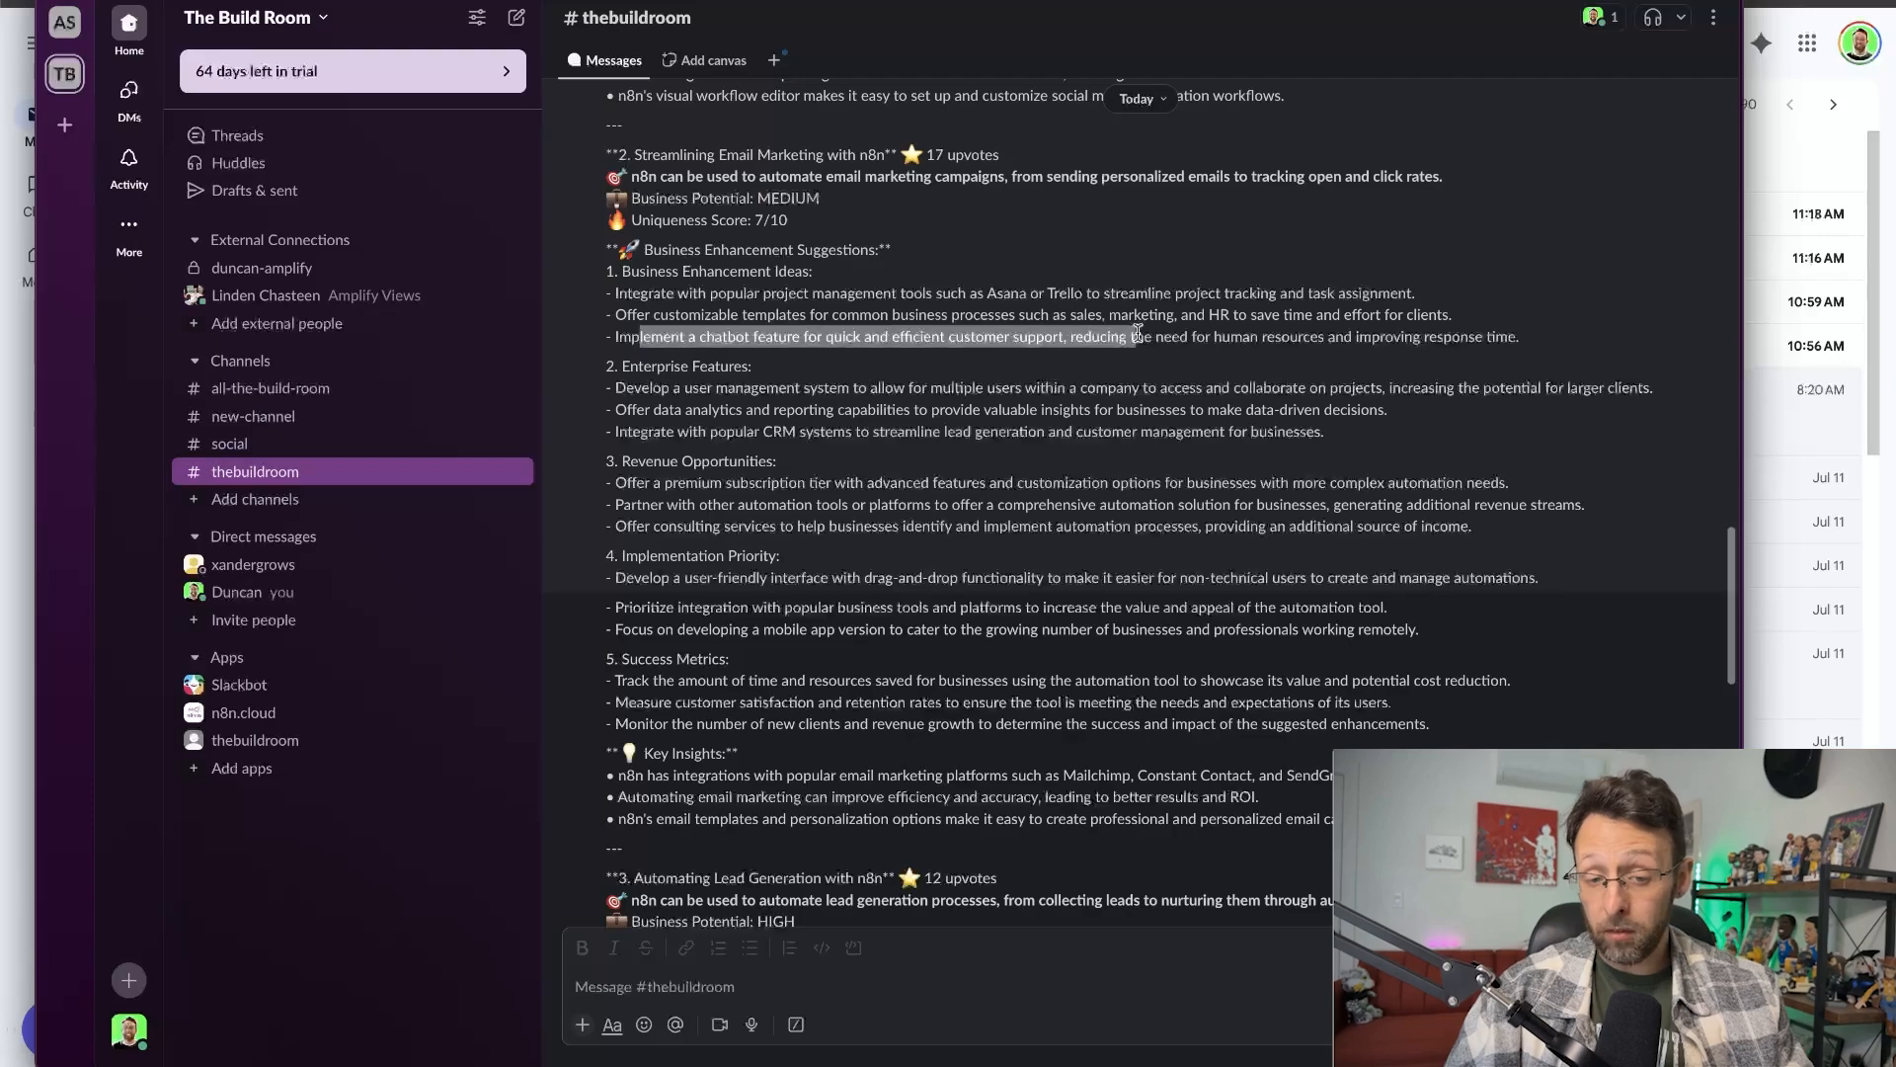
{"action": "scroll", "coordinate": [905, 408], "scroll_direction": "down", "scroll_amount": 6}
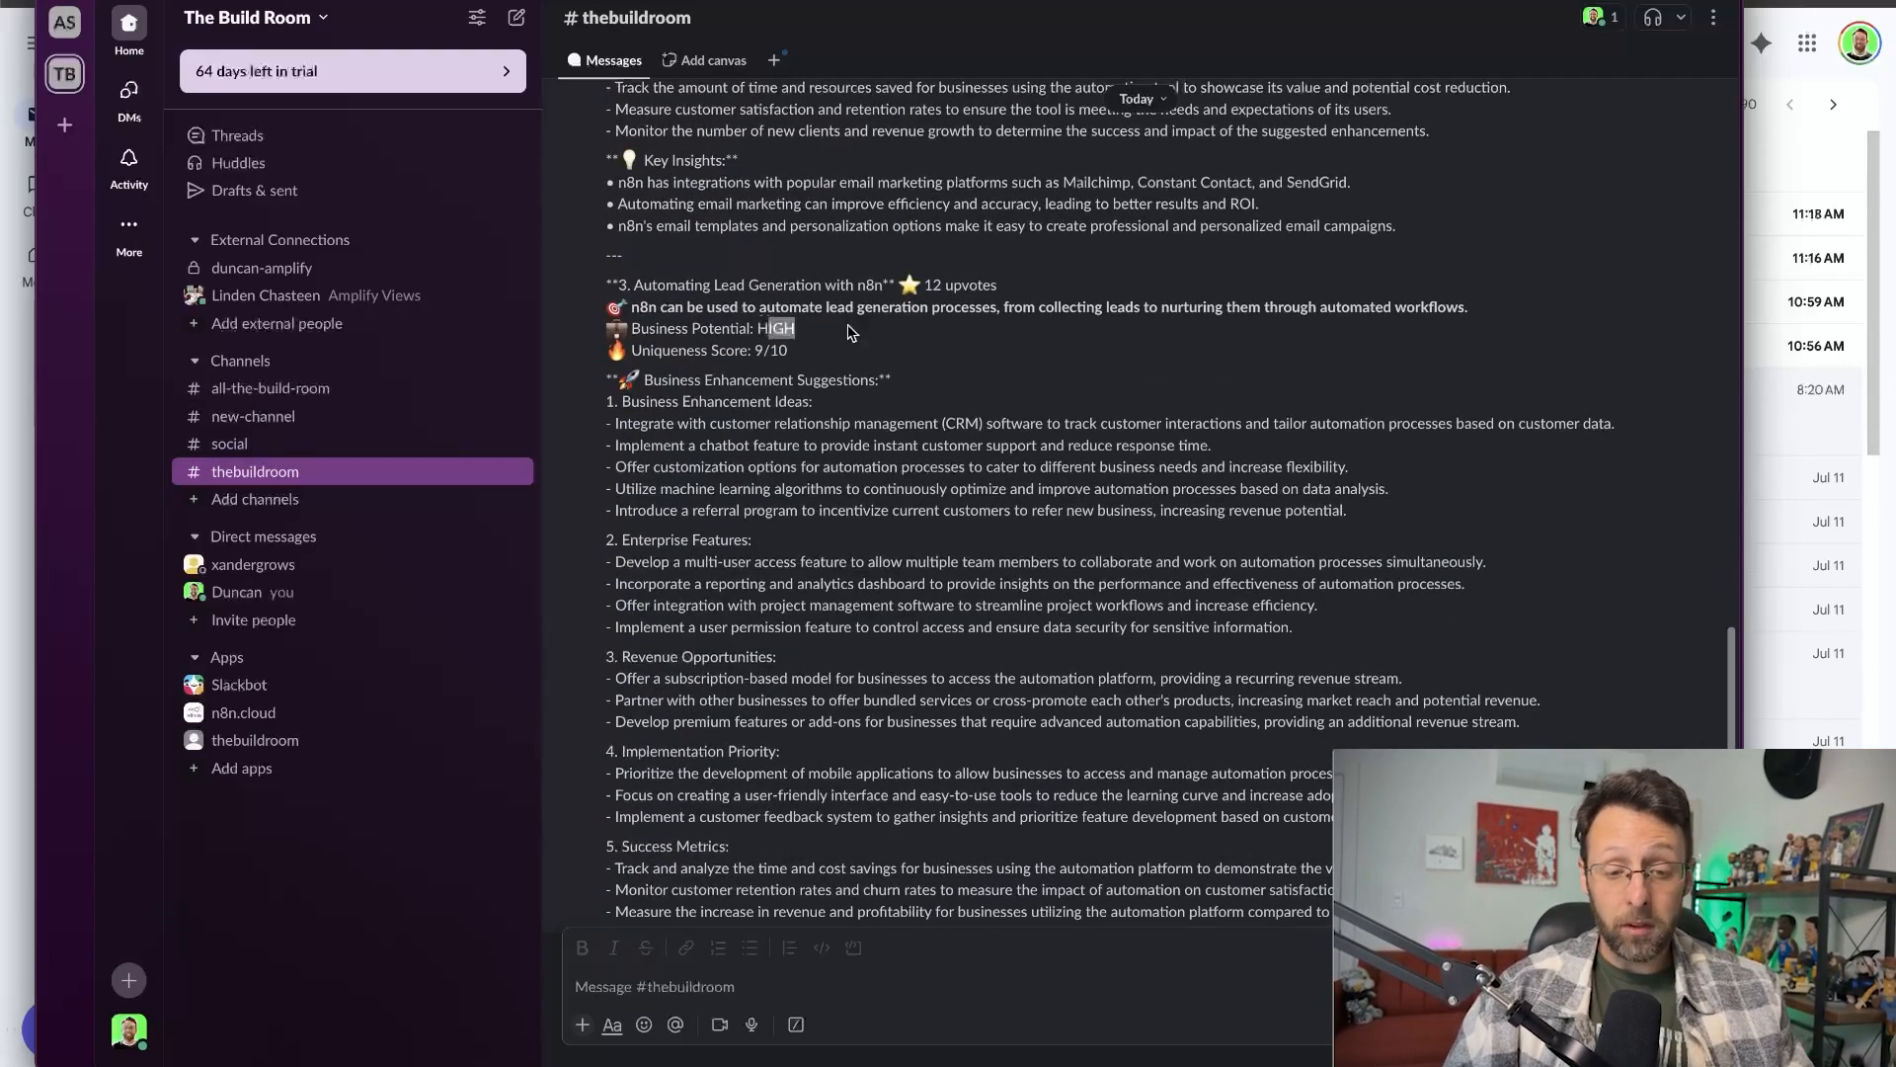
{"action": "left_click_drag", "start_coordinate": [653, 355], "coordinate": [987, 354]}
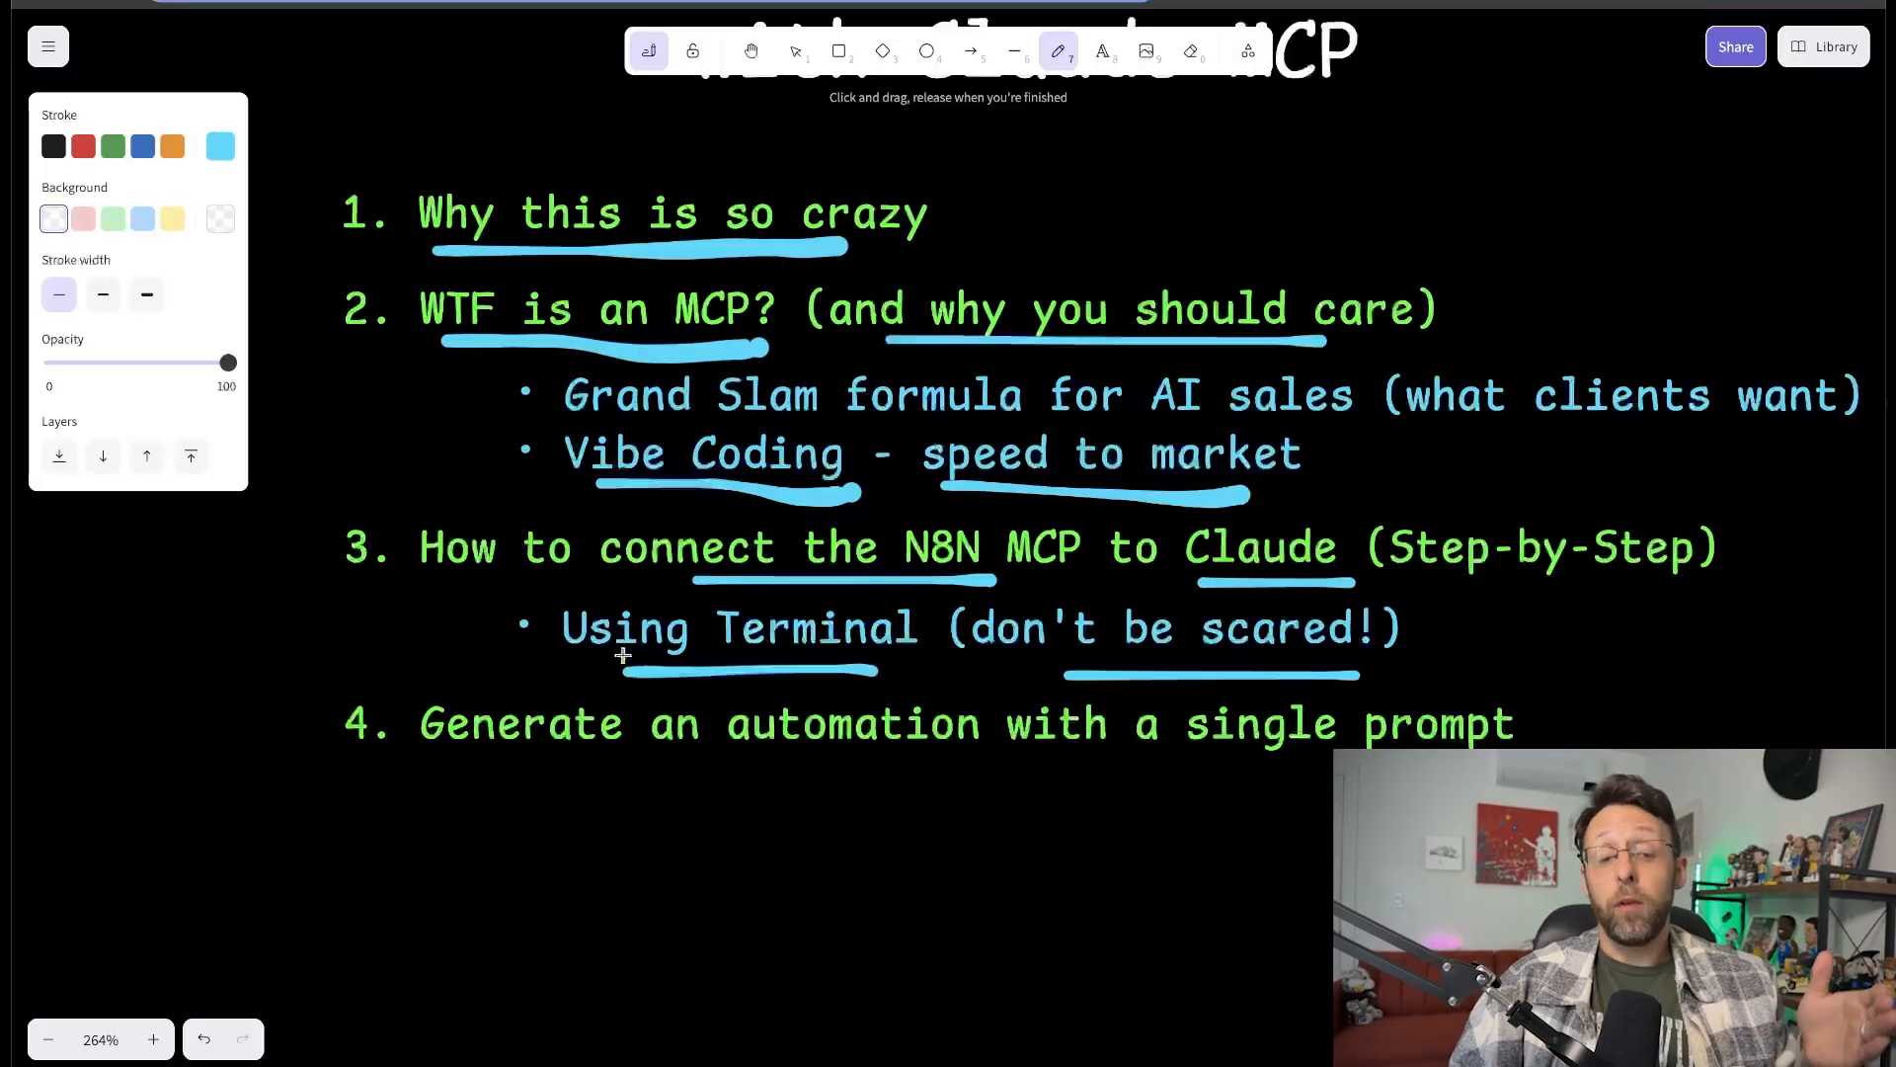
{"action": "scroll", "coordinate": [642, 543], "scroll_direction": "up", "scroll_amount": 4}
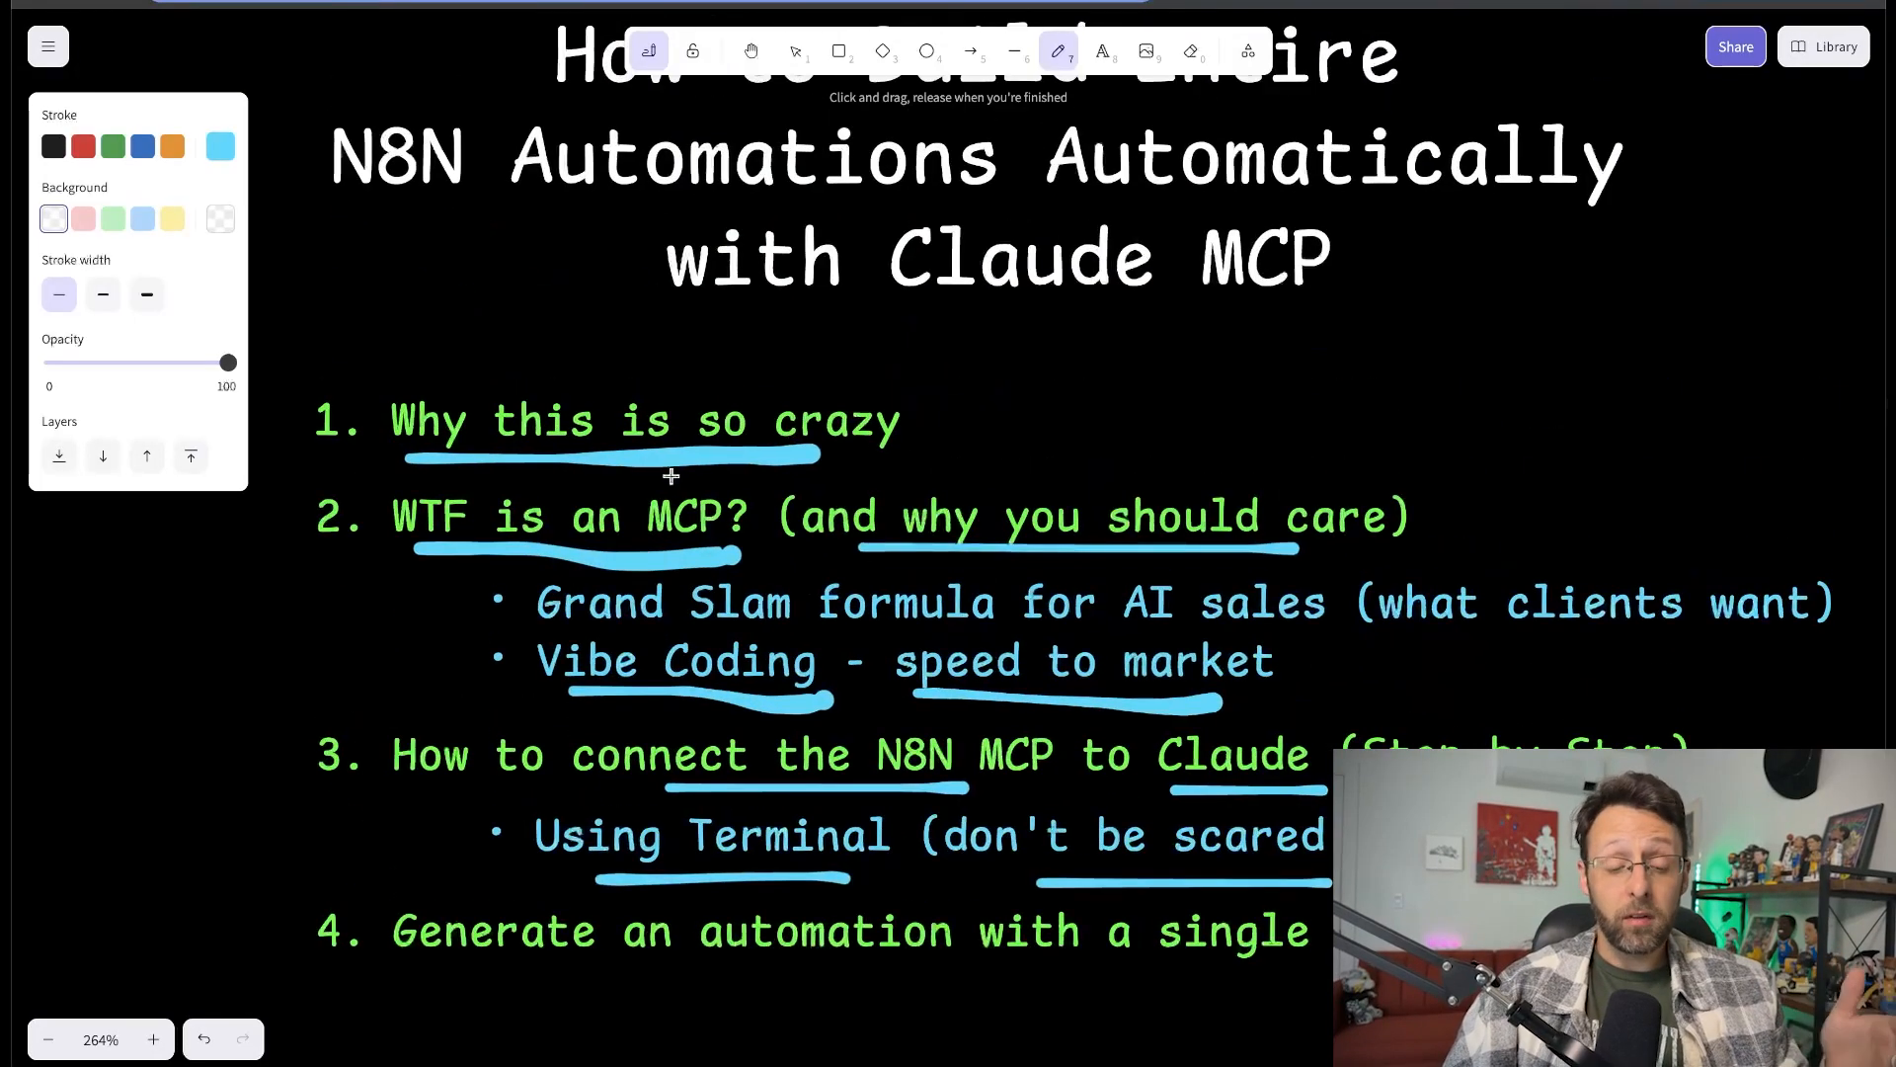
{"action": "scroll", "coordinate": [538, 353], "scroll_direction": "left", "scroll_amount": 1}
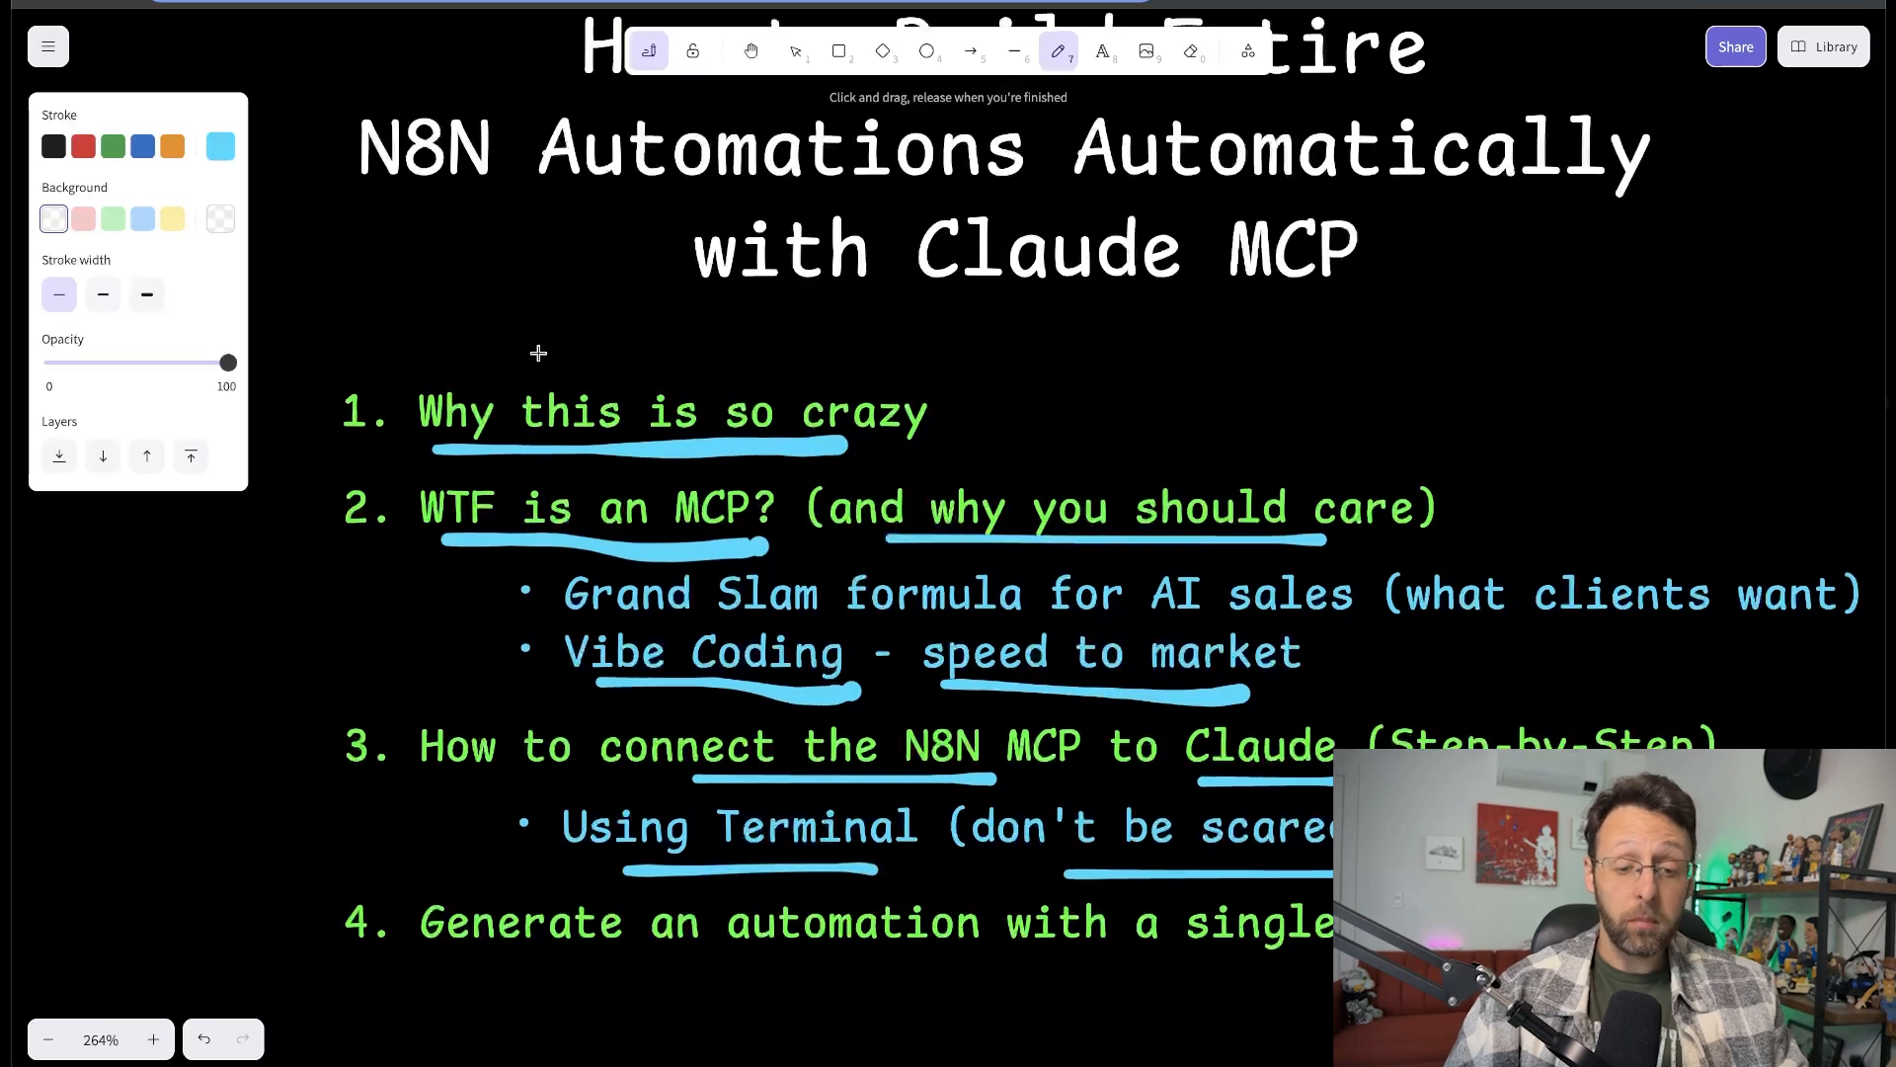
{"action": "scroll", "coordinate": [538, 352], "scroll_direction": "down", "scroll_amount": 4}
{"action": "scroll", "coordinate": [538, 353], "scroll_direction": "right", "scroll_amount": 3}
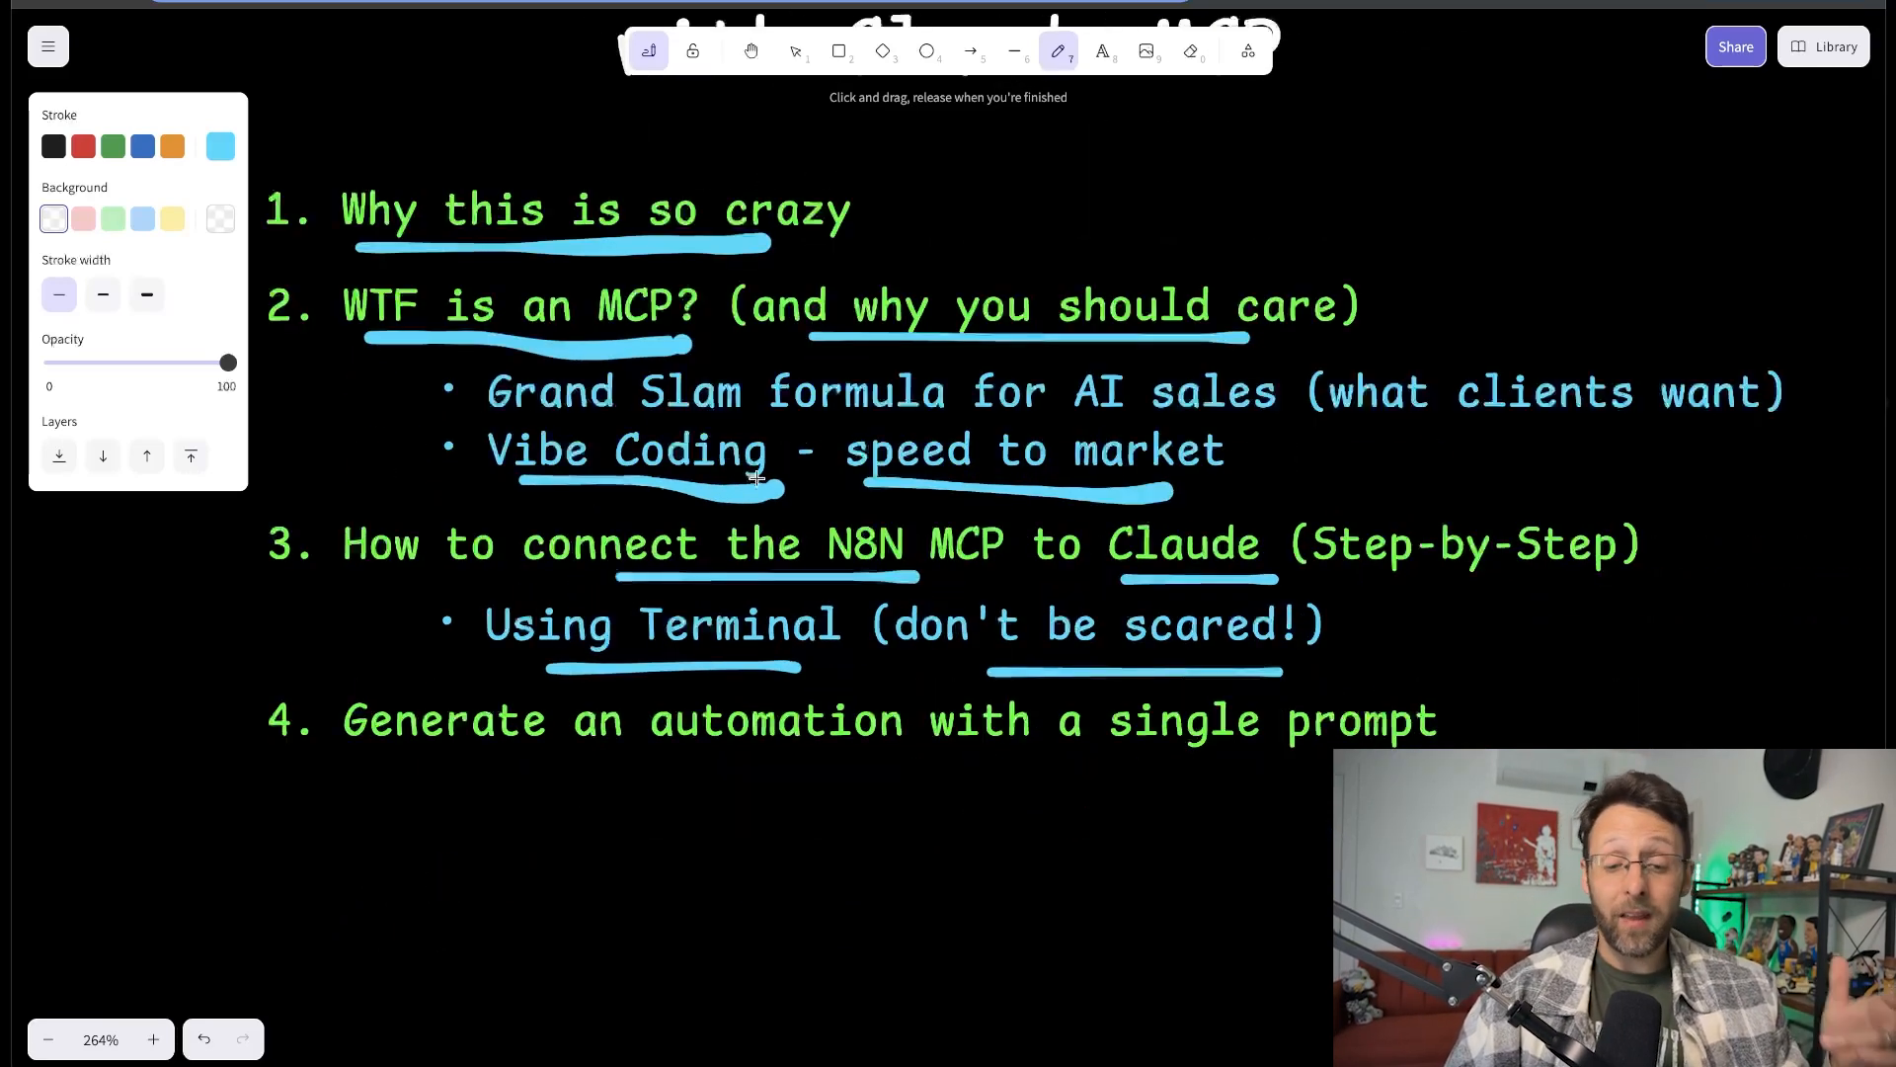
{"action": "scroll", "coordinate": [450, 491], "scroll_direction": "down", "scroll_amount": 1}
{"action": "scroll", "coordinate": [450, 491], "scroll_direction": "left", "scroll_amount": 1}
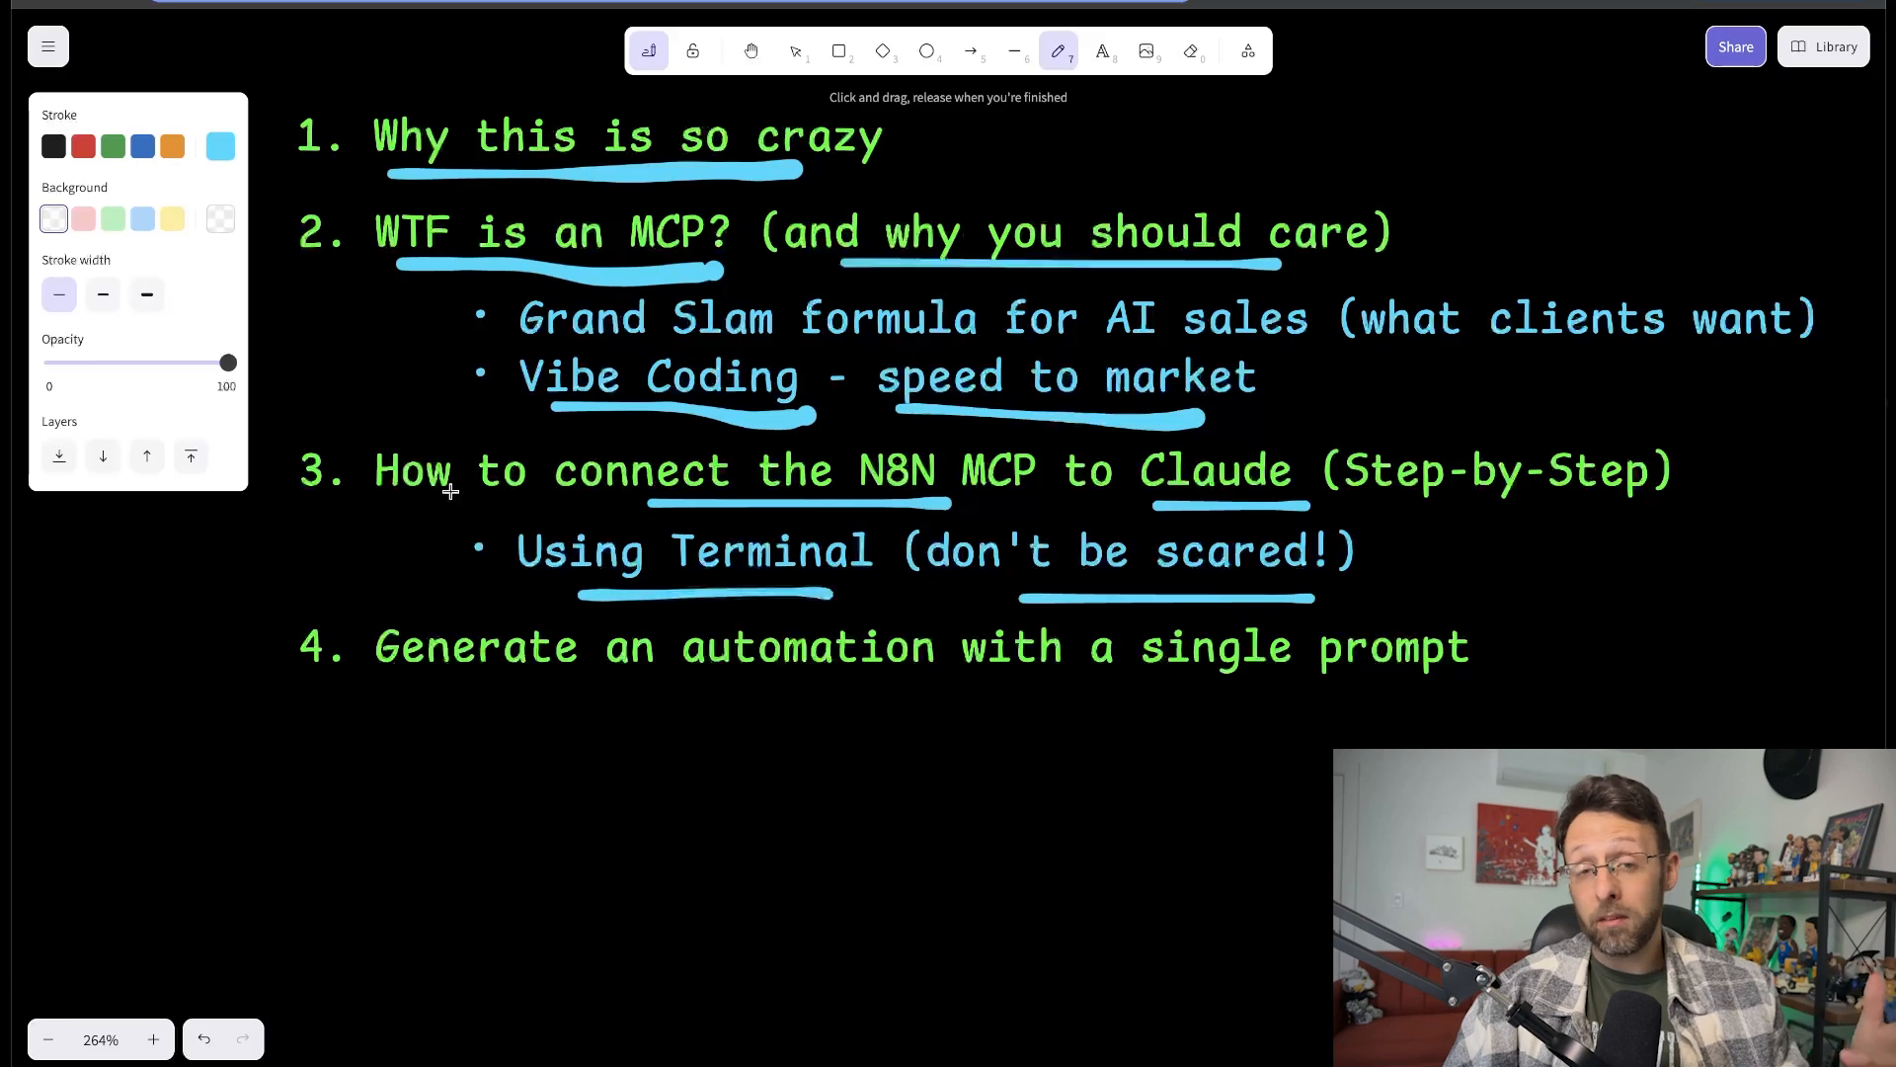